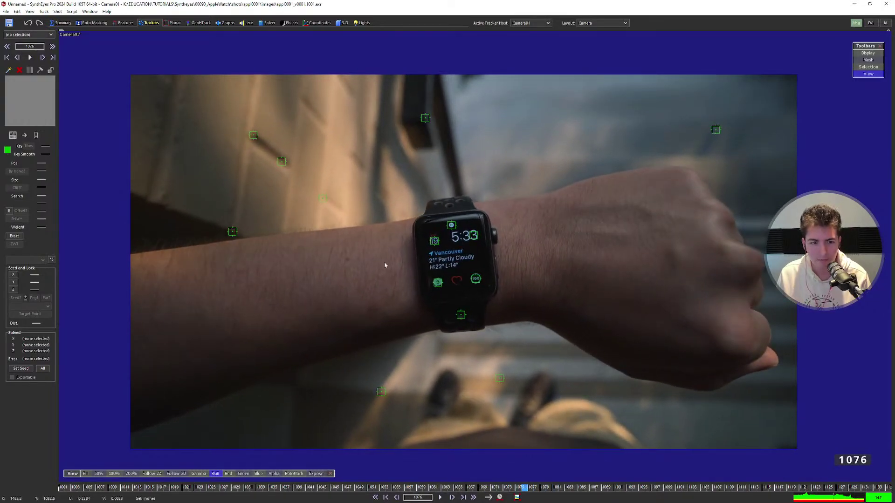
Select the three background trackers on the wooden boards, and select instead the two trackers on the ground near the feet.
middle_click_drag(264, 179, 272, 173)
scroll(319, 155, "up", 2)
left_click_drag(278, 87, 249, 210)
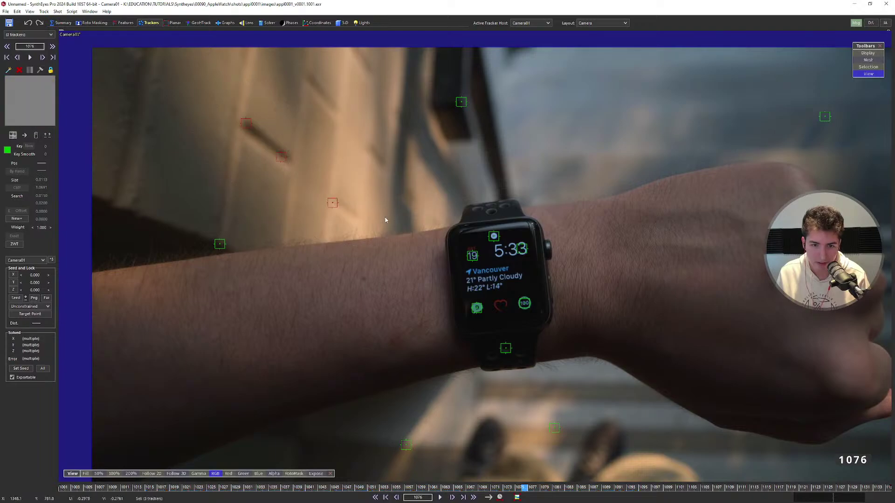
scroll(403, 246, "down", 2)
mouse_move(380, 317)
left_mouse_down()
mouse_move(518, 349)
mouse_move(507, 321)
left_mouse_up()
key("e")
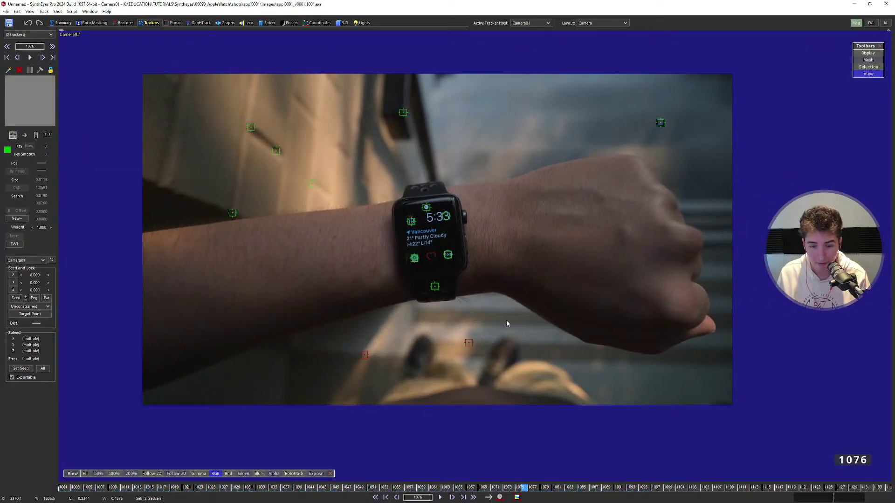
Step through the shot to frame 1116 and back to frame 1080, examining how the background trackers follow the footage.
key("d")
key("d")
key("d")
key("d")
key("d")
key("d")
key("d")
key("d")
key("d")
key("d")
key("d")
key("d")
key("d")
key("d")
key("d")
key("d")
key("d")
key("d")
key("d")
key("d")
key("d")
key("d")
key("d")
key("d")
key("d")
key("d")
key("d")
key("d")
key("d")
key("d")
key("d")
key("d")
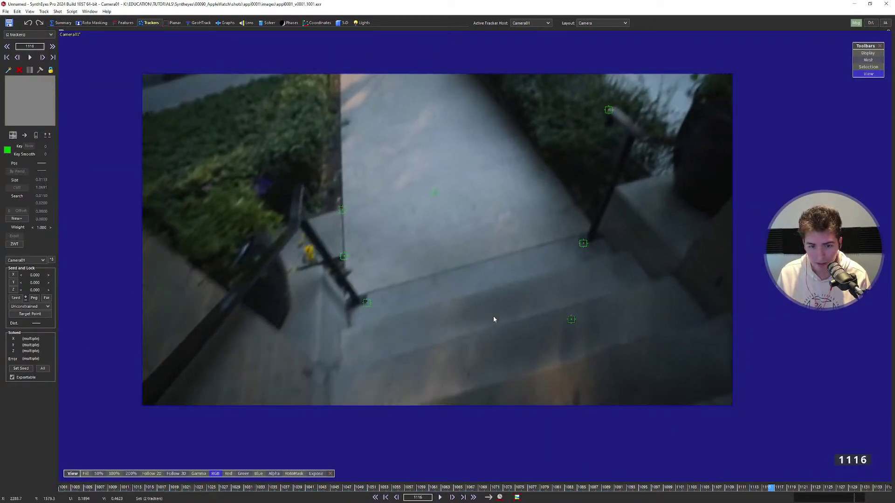
key("s")
key("s")
key("s")
key("s")
key("s")
key("s")
key("s")
key("s")
key("s")
key("s")
key("s")
key("s")
key("s")
key("s")
key("s")
key("s")
key("s")
key("s")
key("s")
key("s")
key("s")
key("s")
key("s")
key("s")
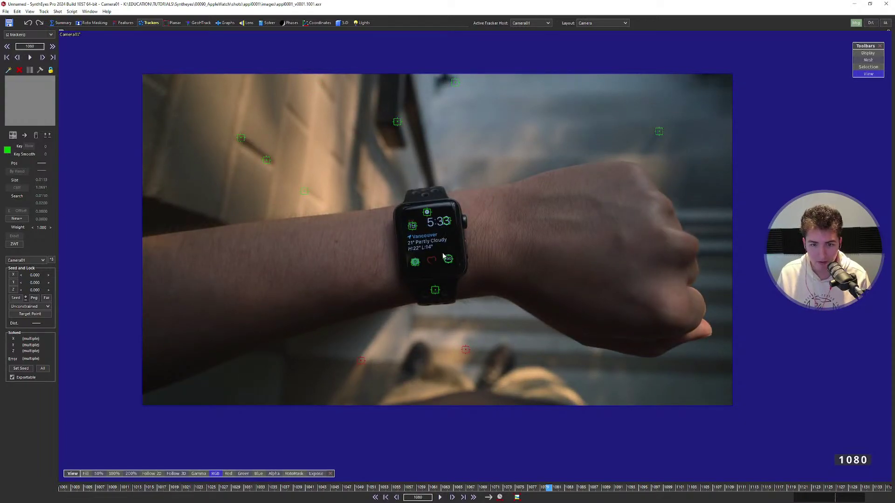
Step forward to frame 1104 and back to frame 1082, examining the trackers on the watch and the surrounding stairs.
key("d")
key("d")
key("d")
key("d")
key("d")
key("d")
key("d")
key("d")
key("d")
key("d")
key("d")
key("d")
key("d")
key("d")
key("d")
key("d")
key("d")
key("d")
key("d")
key("d")
key("d")
key("d")
key("d")
key("d")
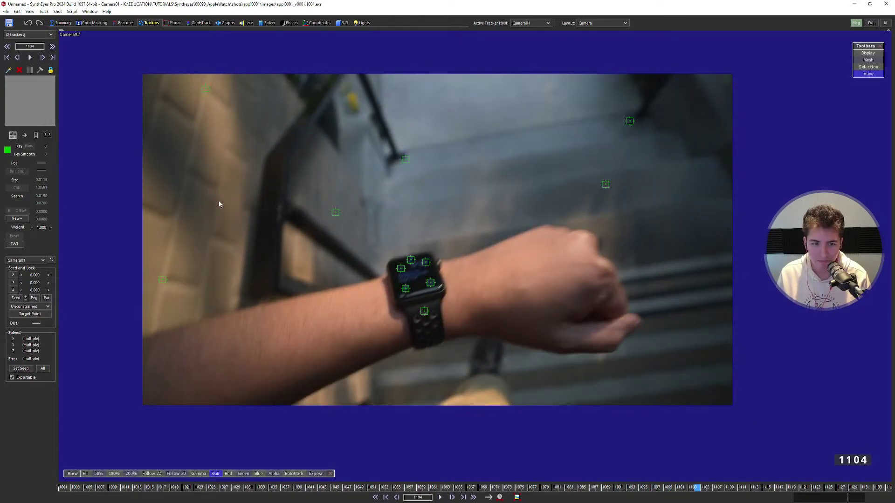
key("s")
key("s")
key("s")
key("s")
key("s")
key("s")
key("s")
key("s")
key("s")
key("s")
key("s")
key("s")
key("s")
key("s")
key("s")
key("s")
key("s")
key("s")
key("s")
key("s")
key("s")
key("s")
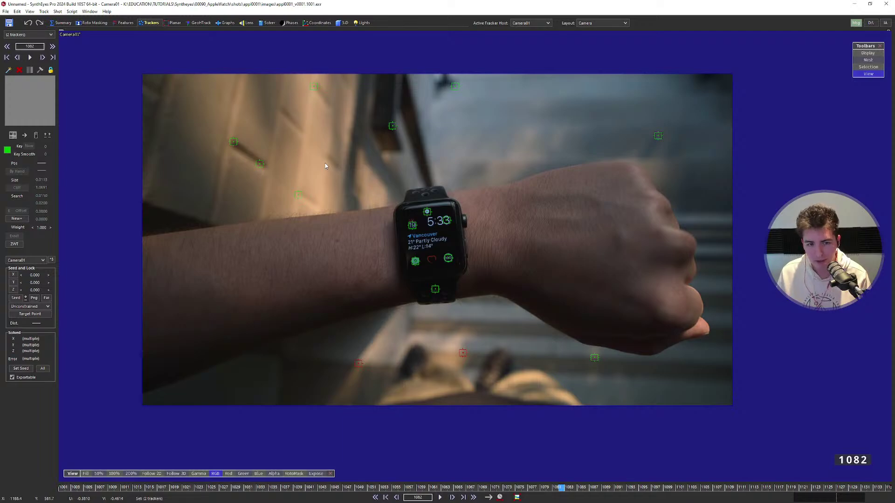
Step forward through the shot to frame 1121, checking background tracker coverage as the arm leaves and the walkway appears.
key("d")
key("d")
key("d")
key("d")
key("d")
key("d")
key("d")
key("d")
key("d")
key("d")
key("d")
key("d")
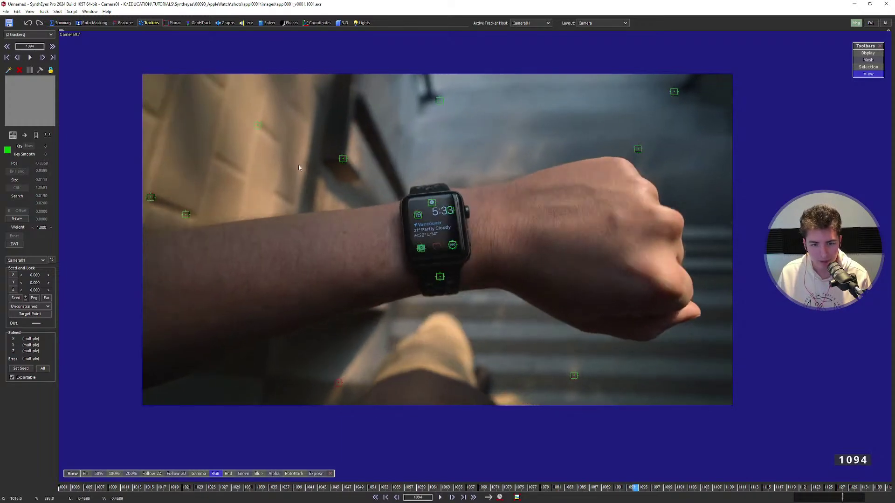
key("d")
key("d")
key("d")
key("d")
key("d")
key("d")
key("d")
key("d")
key("d")
key("d")
key("d")
key("d")
key("d")
key("d")
key("d")
key("d")
key("d")
key("d")
key("d")
key("d")
key("s")
key("s")
key("s")
key("s")
key("s")
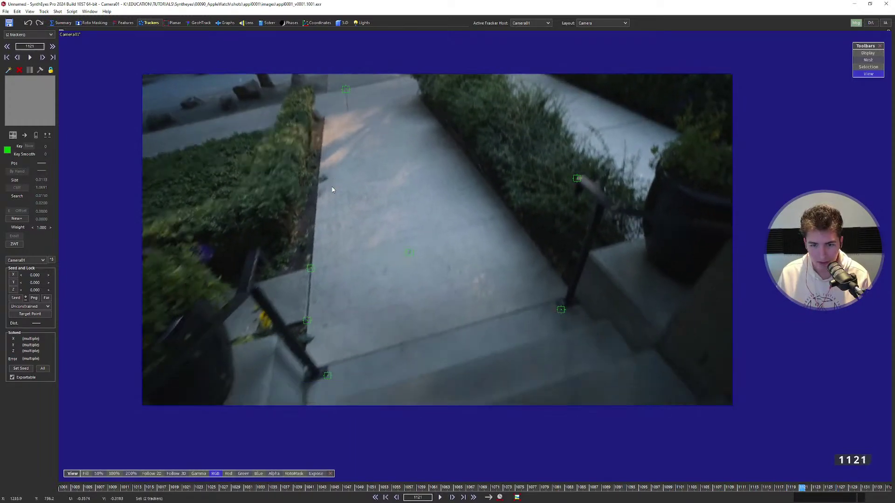
Step back through the shot to frame 1073, checking the trackers on the watch, boards and ground.
key("s")
key("s")
key("s")
key("s")
key("s")
key("s")
key("s")
key("s")
key("s")
key("s")
key("s")
key("s")
key("s")
key("s")
key("s")
key("s")
key("s")
key("s")
key("s")
key("s")
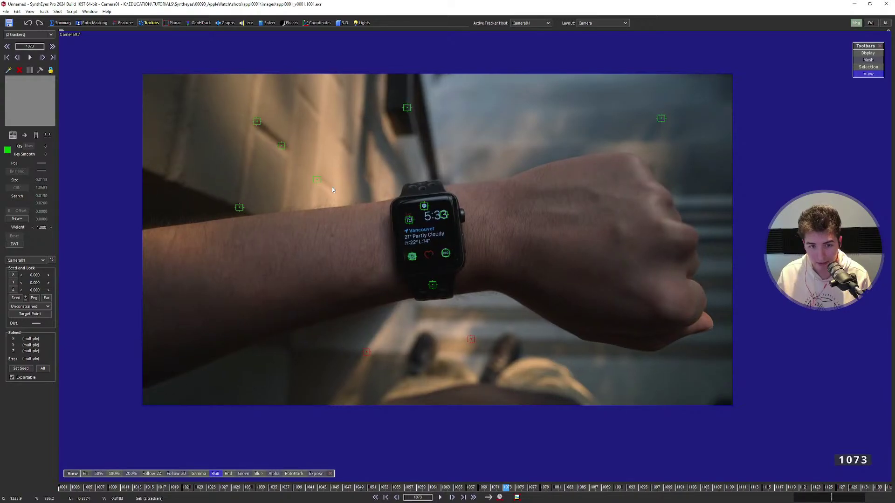
Step forward through the shot to frame 1122, examining tracker coverage as the arm leaves and the walkway appears.
key("d")
key("d")
key("d")
key("d")
key("d")
key("d")
key("d")
key("d")
key("d")
key("d")
key("d")
key("d")
key("d")
key("d")
key("d")
key("d")
key("d")
key("d")
key("d")
key("d")
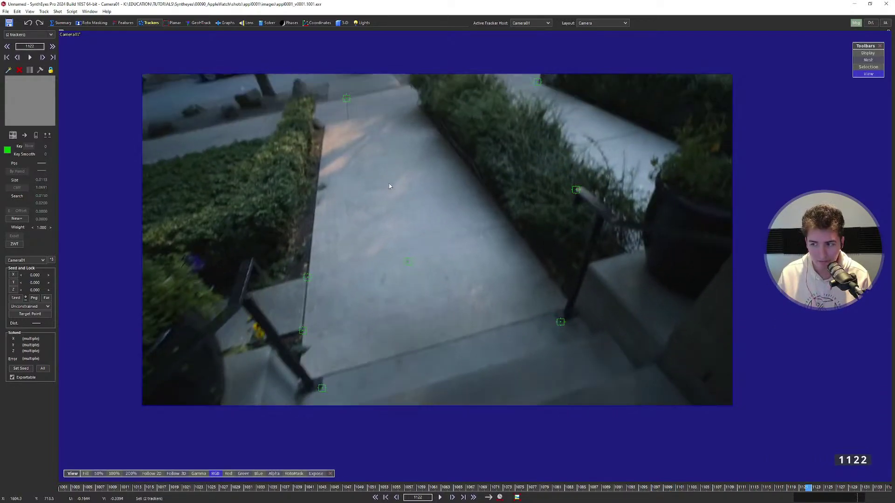
right_click(539, 243)
left_click(468, 287)
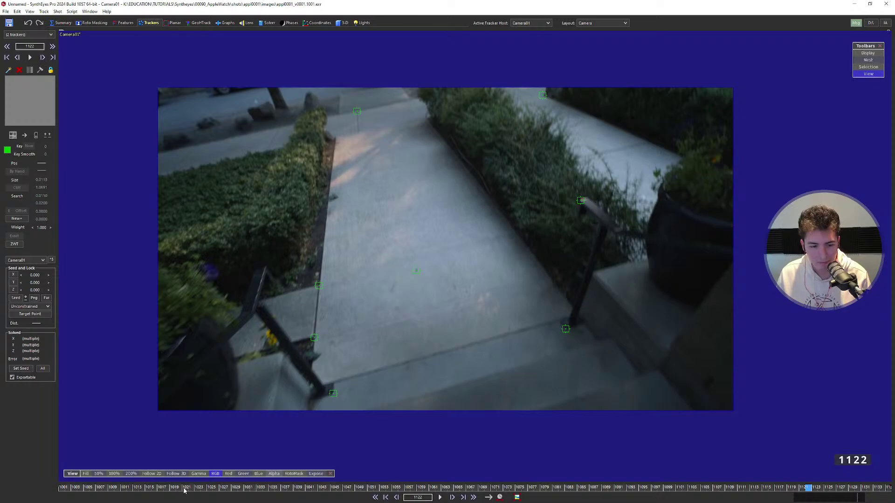
Review the early part of the shot from frame 1013 to 1036 with no trackers selected.
left_click_drag(184, 489, 136, 484)
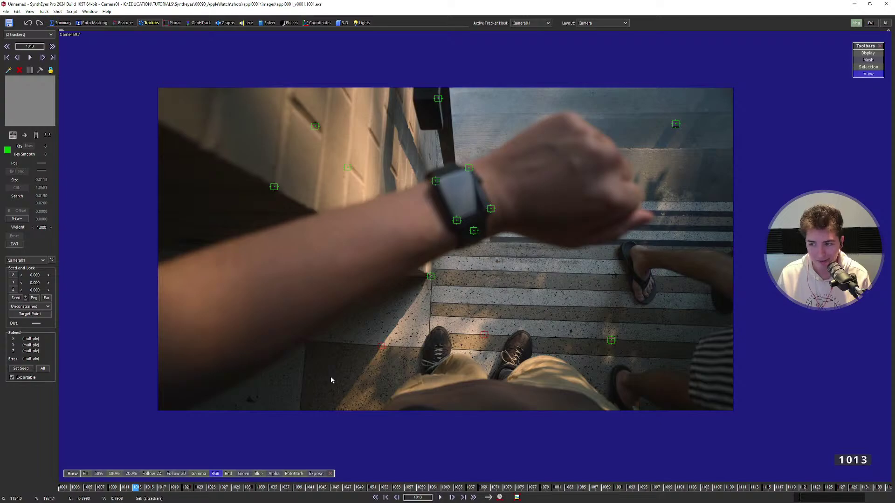
left_click_drag(169, 490, 192, 490)
left_click(406, 198)
key("space")
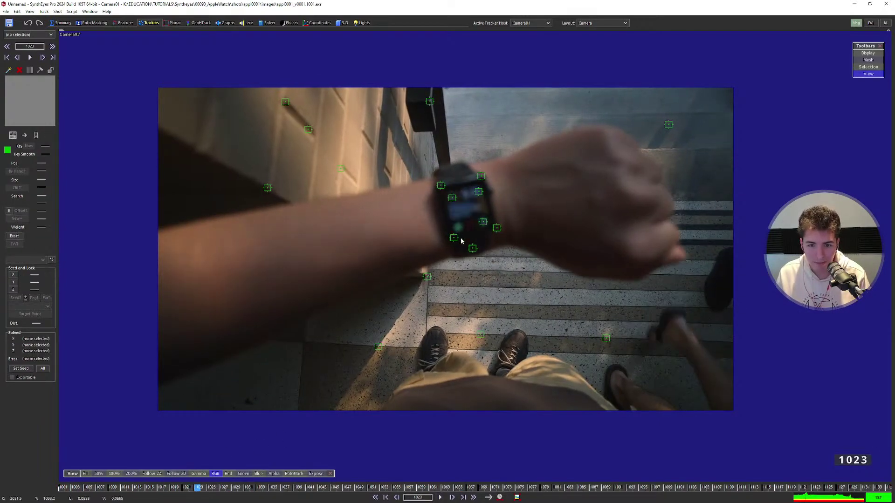
Add a moving object to the shot and move the six watch trackers visible at frame 1036 from Camera01 to Object01 without cloning them.
left_click(58, 12)
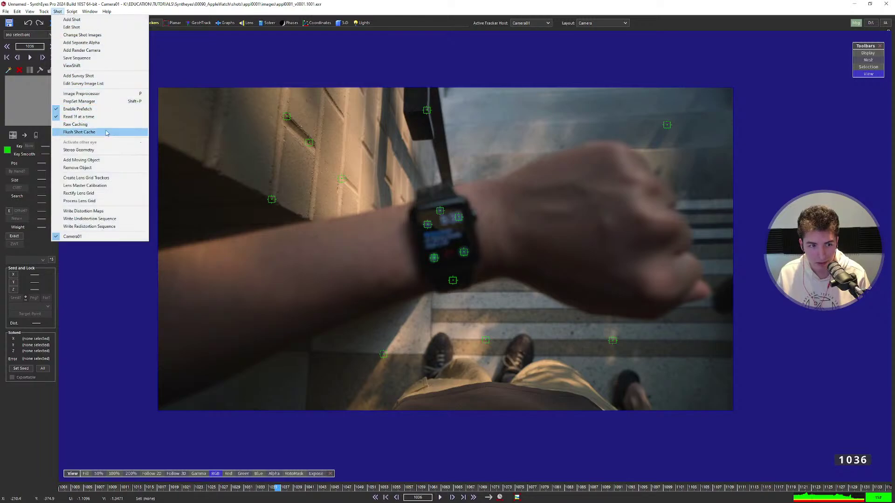
left_click(81, 160)
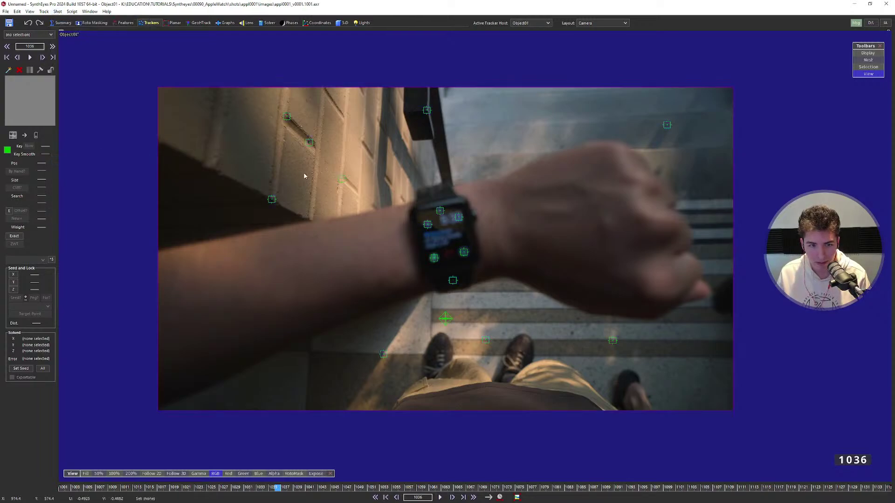
left_click(460, 218)
mouse_move(505, 247)
left_mouse_down()
mouse_move(382, 247)
mouse_move(517, 285)
left_mouse_up()
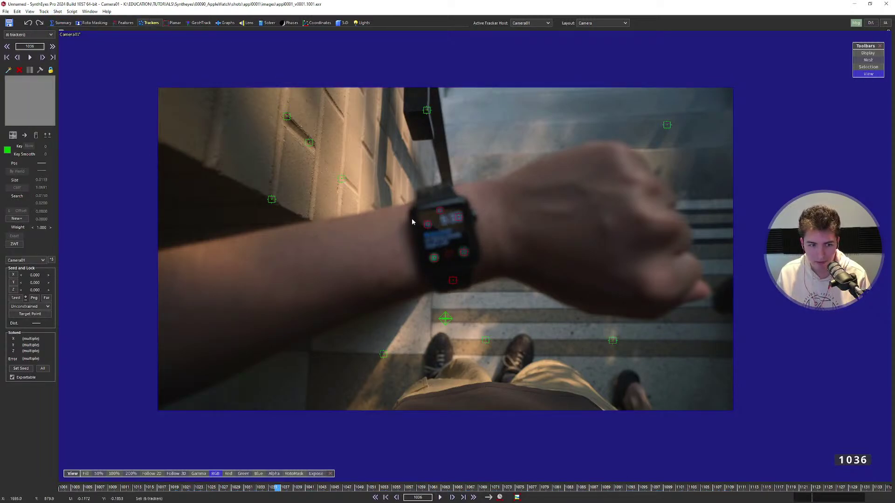
left_click(28, 261)
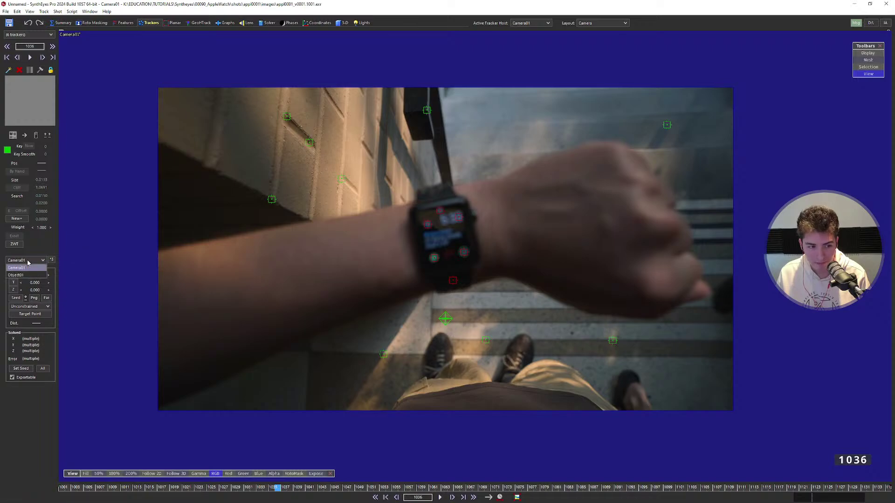
left_click(24, 275)
left_click(468, 279)
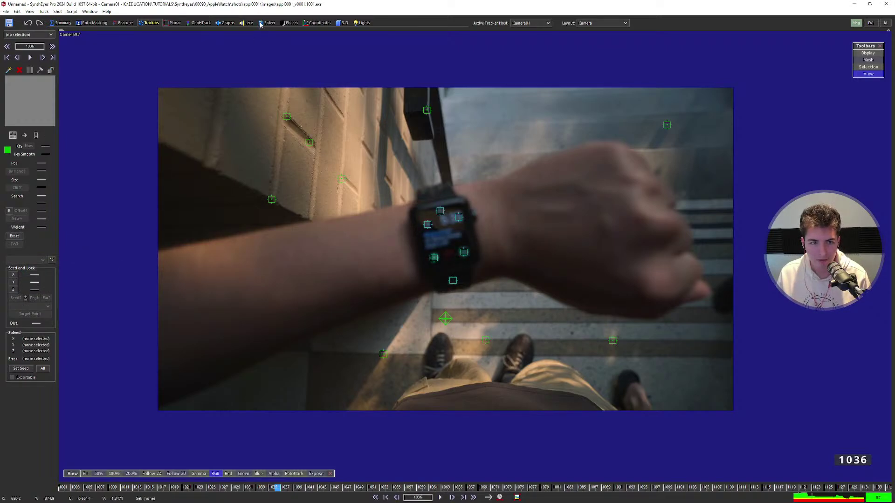
Open the solver settings, set the camera's solving mode to Disabled, and undo that change.
left_click(260, 24)
left_click(29, 66)
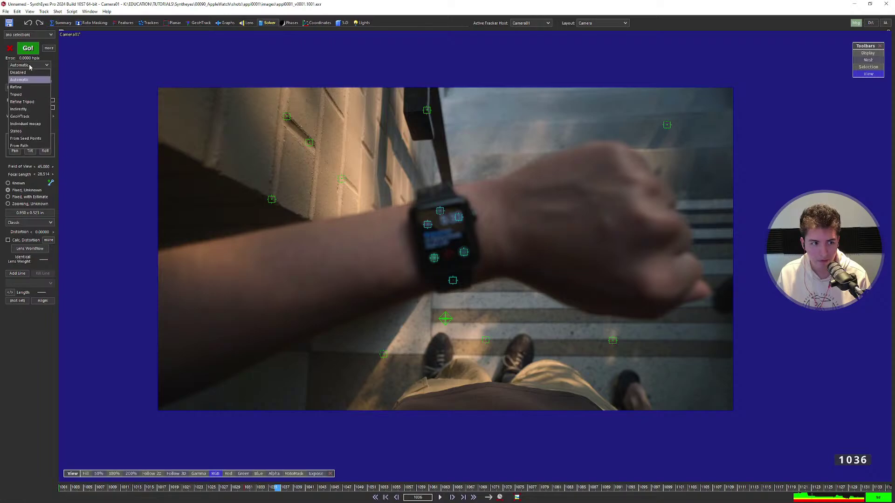
left_click(28, 73)
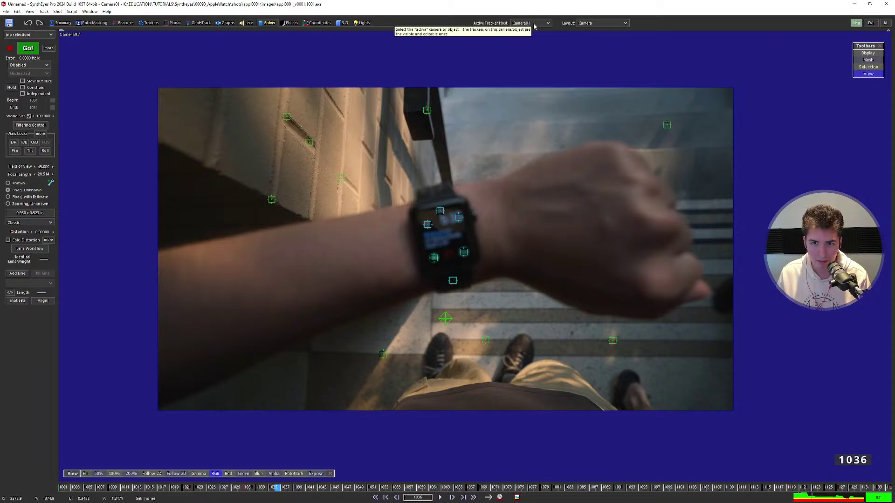
key("ctrl+z")
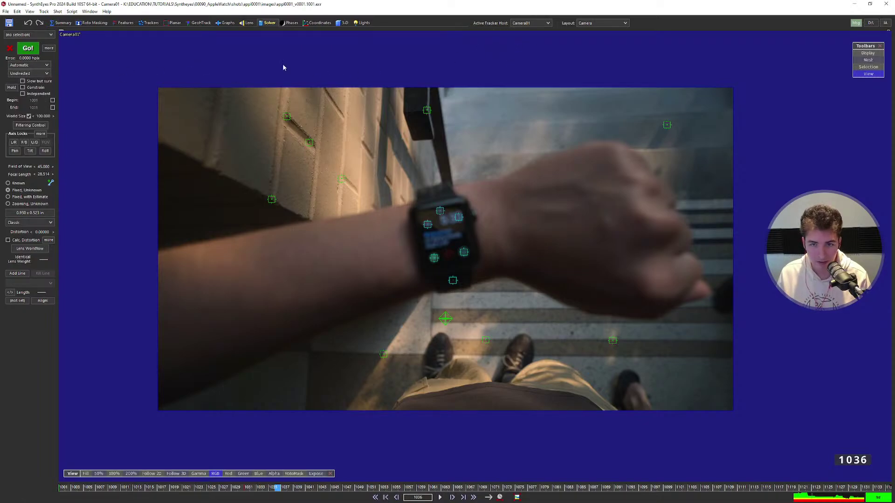
Make Object01 the active tracker host and set its solving mode to Disabled.
left_click(532, 23)
left_click(541, 35)
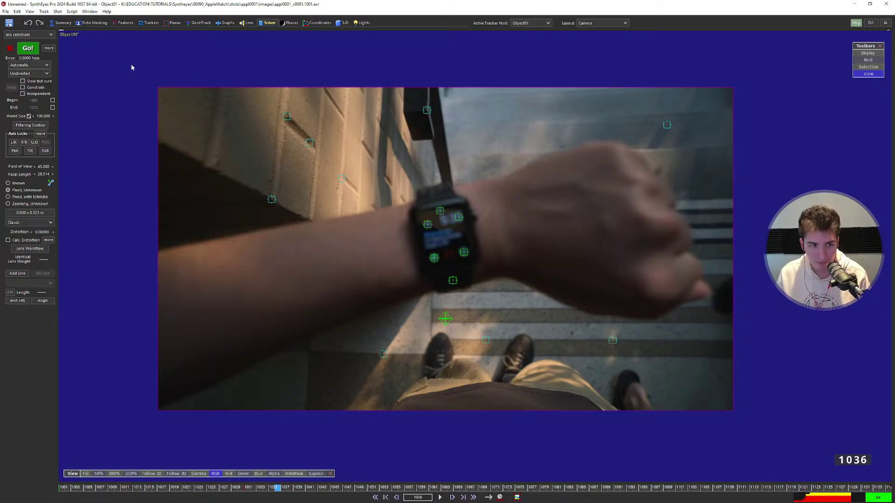
left_click(35, 65)
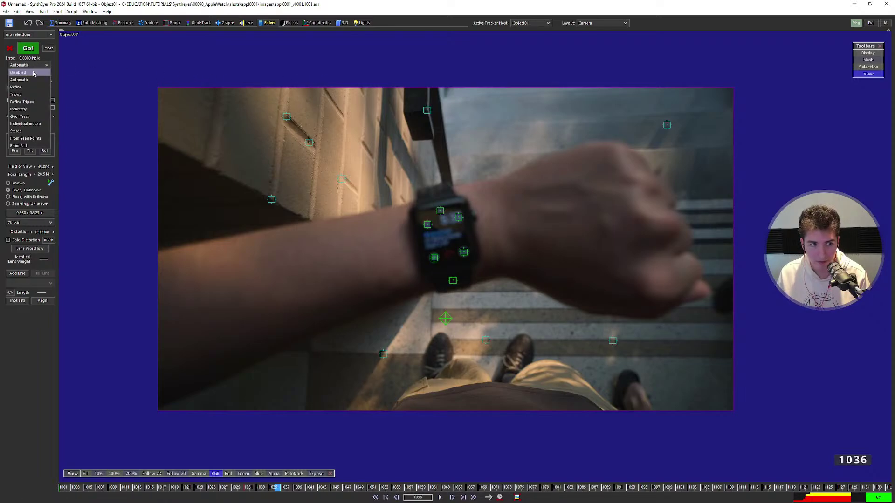
left_click(33, 73)
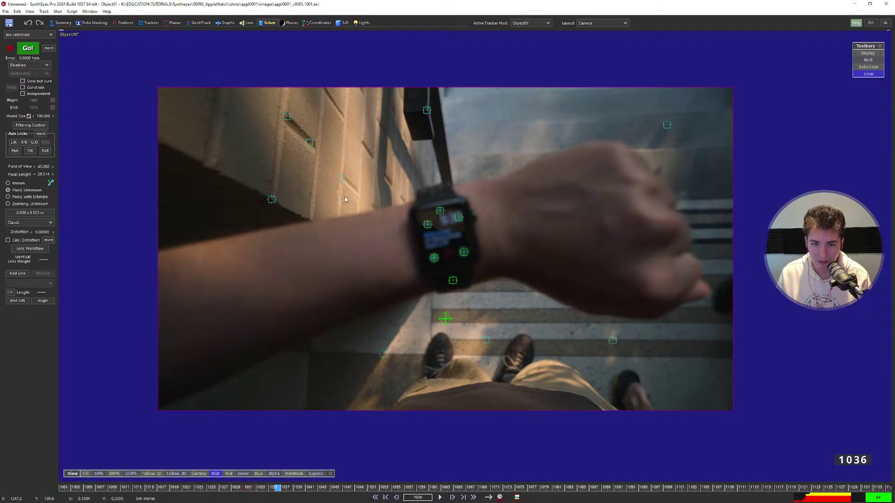
Switch the active tracker host to Camera01 and back to Object01 to compare their solving modes.
left_click(341, 179)
left_click(529, 23)
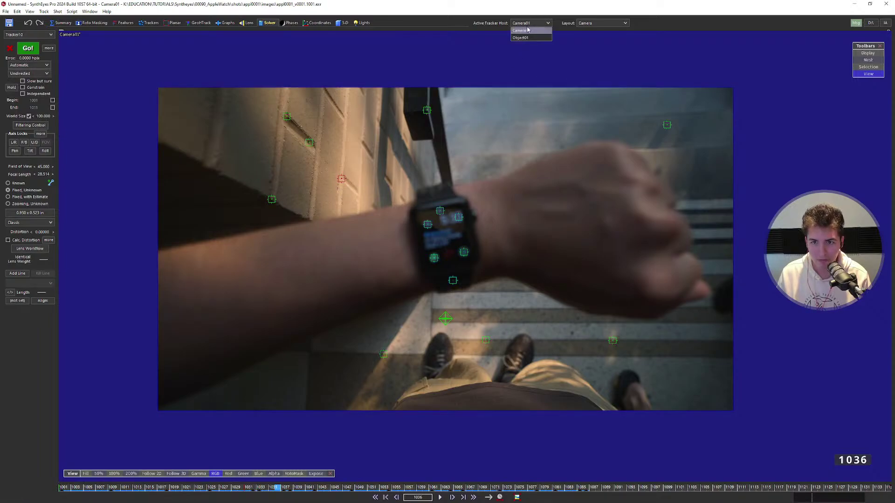
left_click(528, 39)
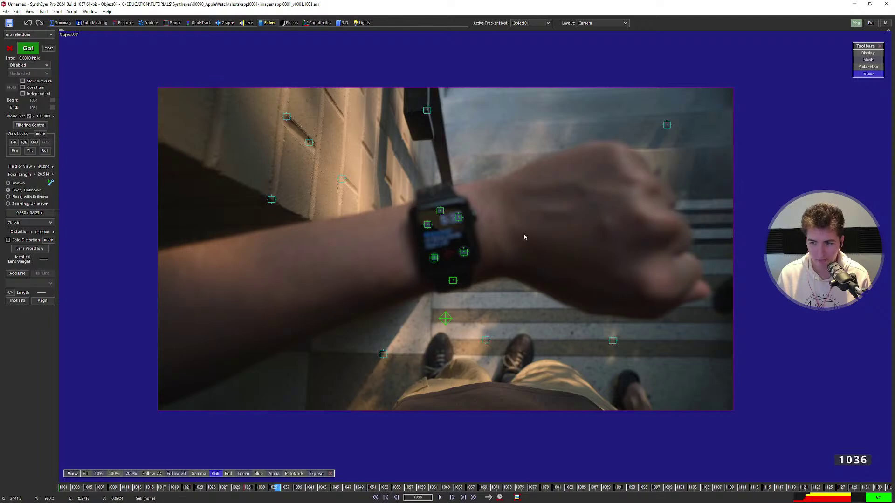
Select the green trackers on the watch and check which host they are assigned to in the tracker settings.
scroll(494, 236, "up", 2)
left_click_drag(233, 487, 213, 496)
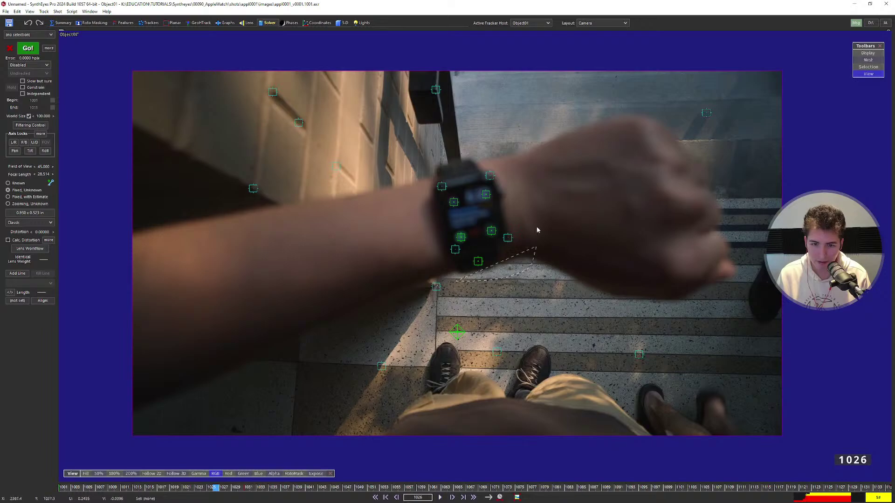
left_click_drag(537, 230, 439, 231)
left_click_drag(211, 493, 376, 485)
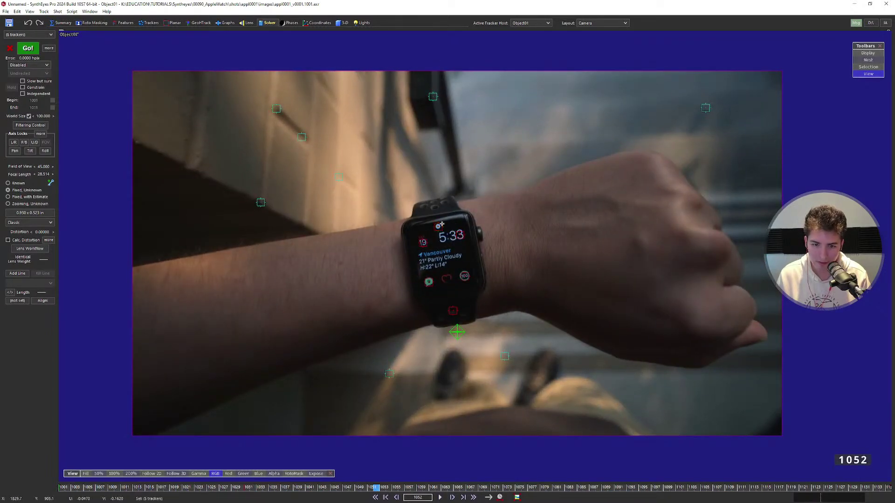
left_click(149, 23)
left_click(31, 260)
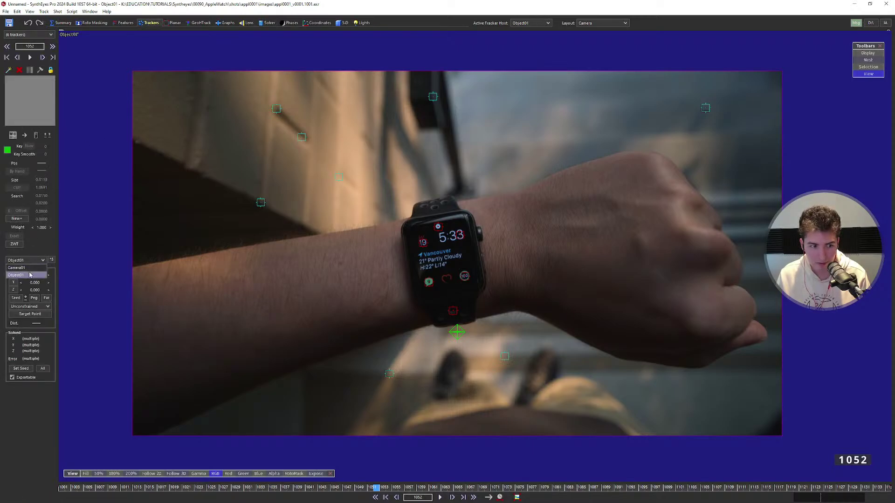
left_click(29, 272)
right_click(366, 225)
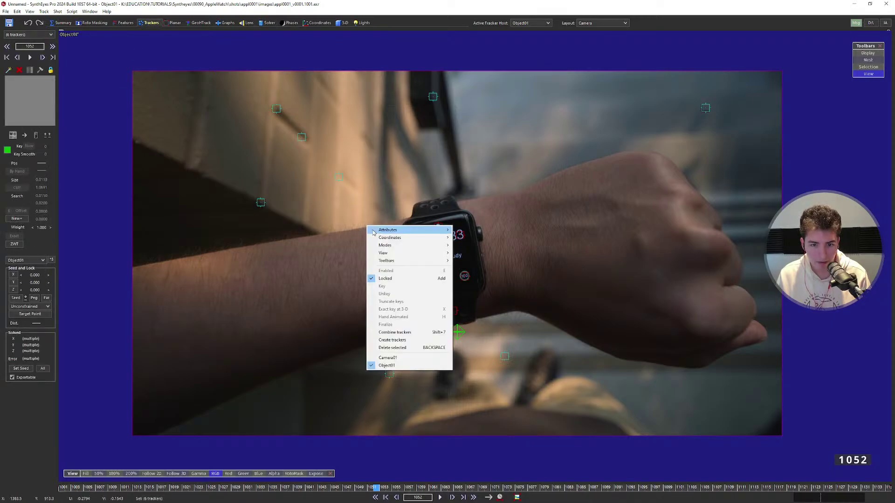
left_click(398, 193)
Make Camera01 the active tracker host and select the four watch trackers still belonging to the camera at frame 1018.
left_click(531, 23)
left_click(527, 30)
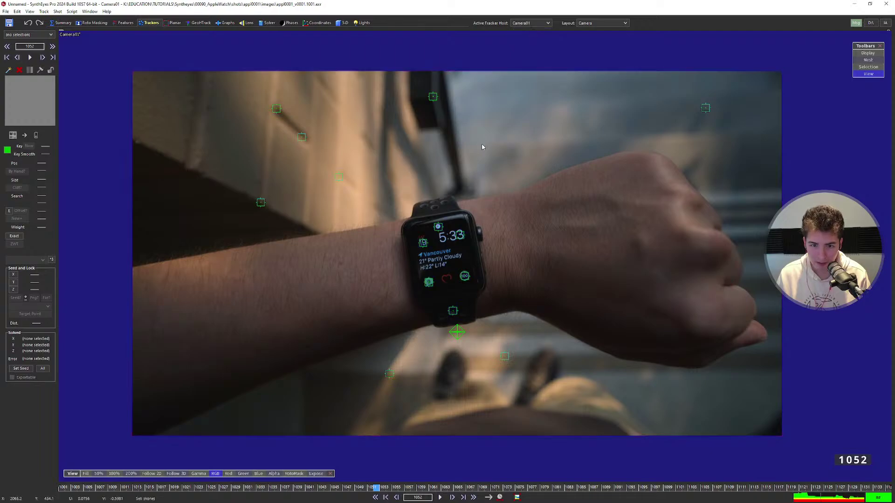
key("Right")
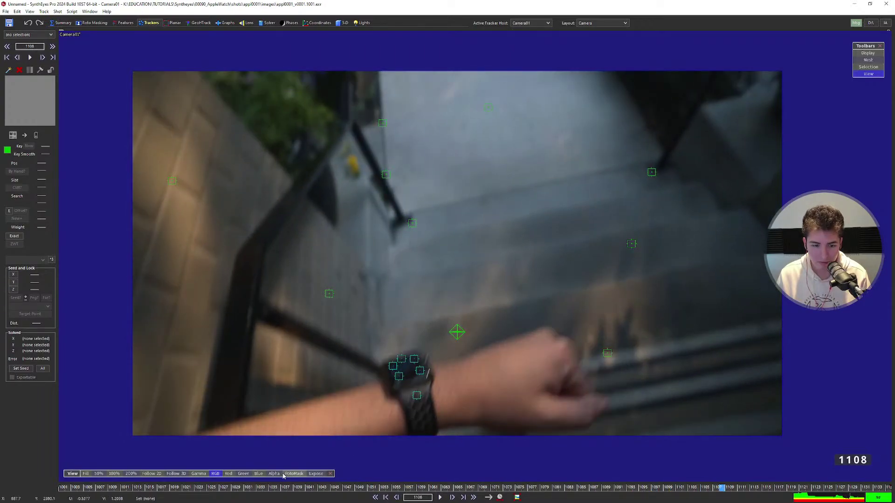
left_click_drag(229, 488, 168, 499)
mouse_move(446, 172)
left_mouse_down()
mouse_move(506, 148)
mouse_move(453, 164)
left_mouse_up()
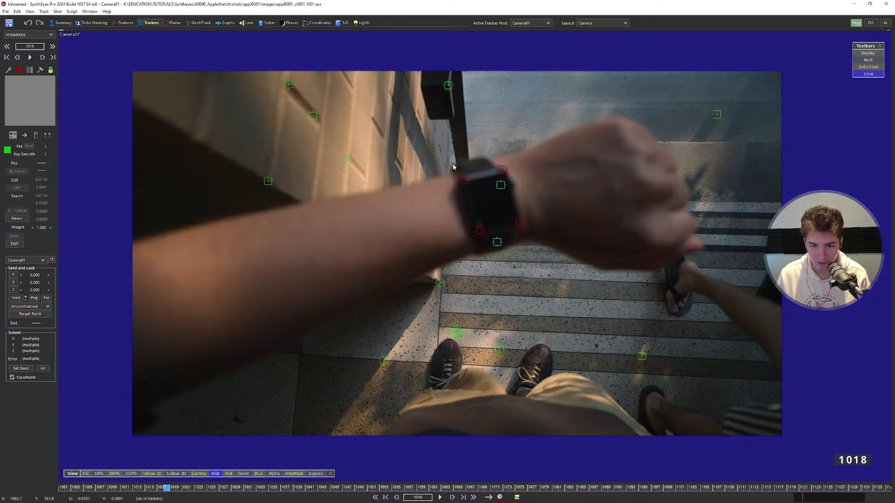
Step back and then forward through the shot to frame 1085, checking the watch for any other trackers still assigned to the camera.
key("Right")
key("Left")
key("Left")
key("Left")
key("Left")
key("Left")
key("Left")
key("Left")
key("Left")
key("Left")
key("Left")
key("Left")
key("Right")
key("Right")
key("Right")
key("Right")
key("Right")
key("Right")
key("Right")
key("Right")
key("Right")
key("Right")
key("Right")
key("Right")
key("Right")
key("Right")
key("Right")
key("Right")
key("Right")
key("Right")
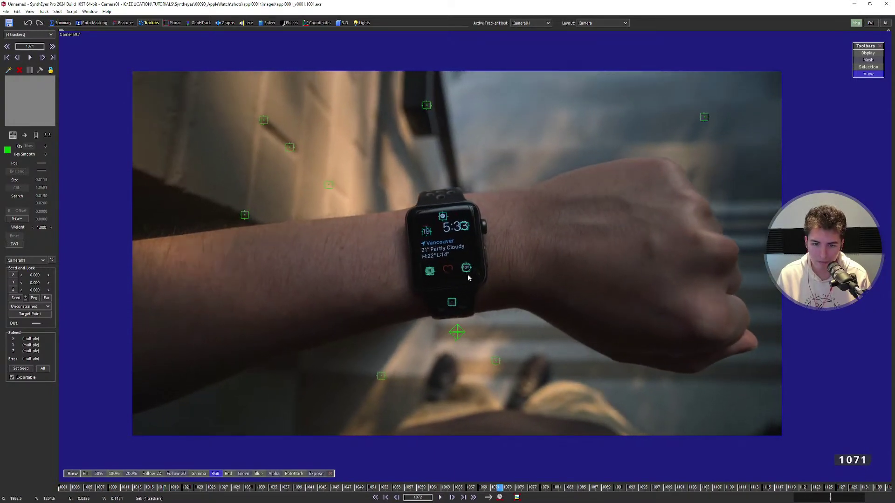
Move the four selected watch trackers to Object01 without cloning them, and clear the selection at frame 1035.
left_click(32, 261)
left_click(32, 275)
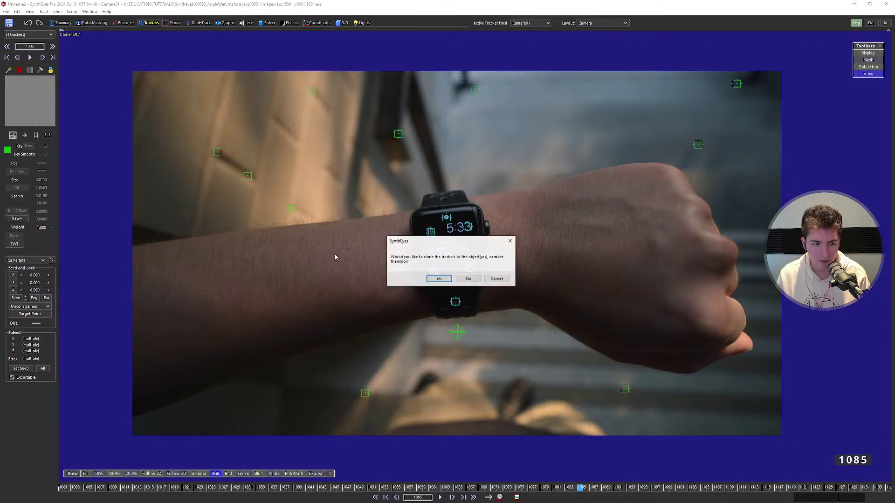
left_click(468, 279)
left_click_drag(379, 488, 272, 488)
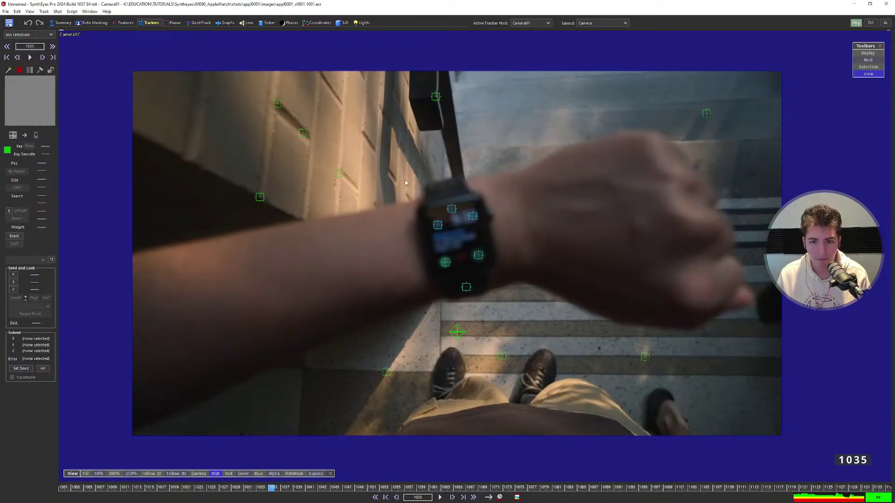
left_click(553, 41)
Switch the active tracker host between Camera01 and Object01 to check which trackers belong to each.
left_click(523, 24)
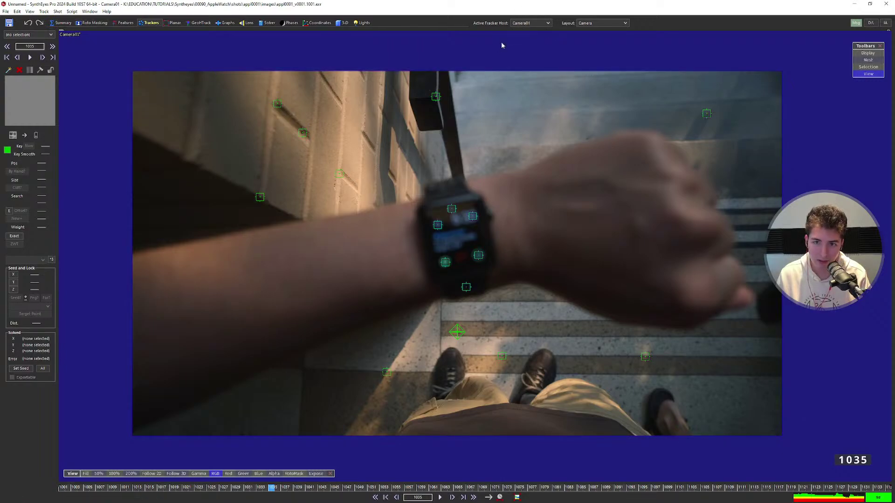
key("plus")
key("plus")
key("plus")
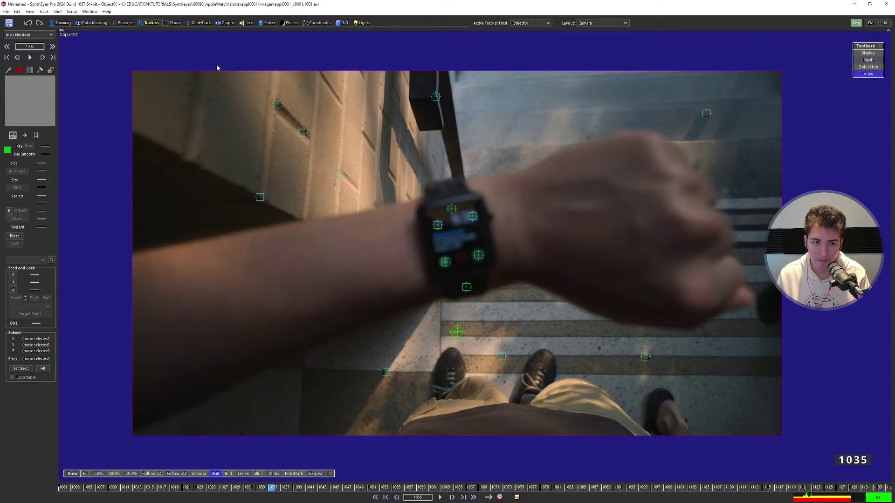
Solve the scene with Camera01 as the active host in Automatic mode, and accept the finished solve.
left_click(268, 24)
key("plus")
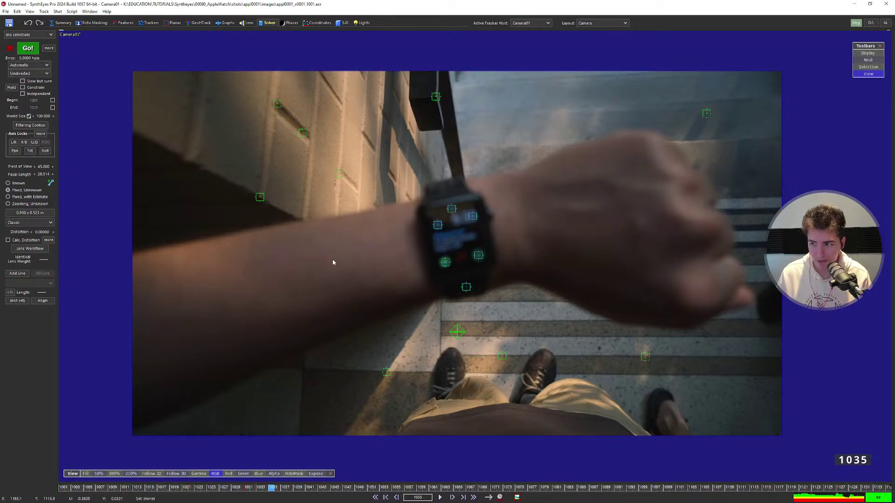
middle_click_drag(363, 262, 359, 257)
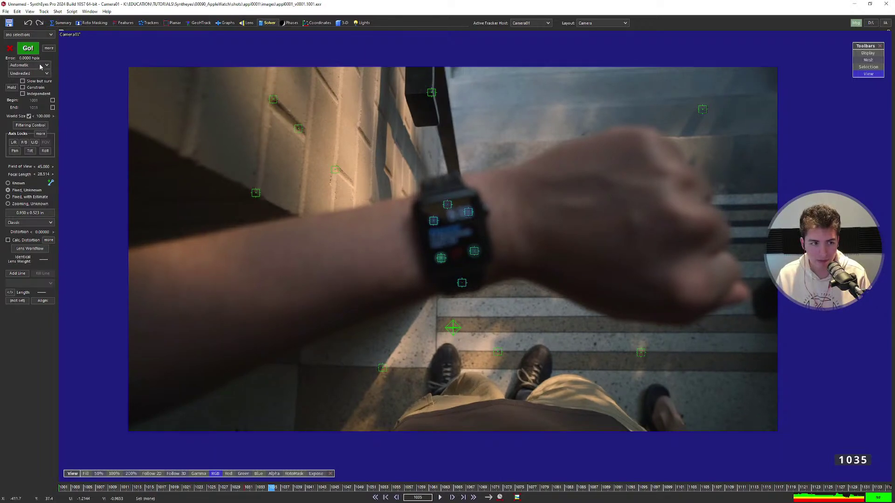
left_click(28, 48)
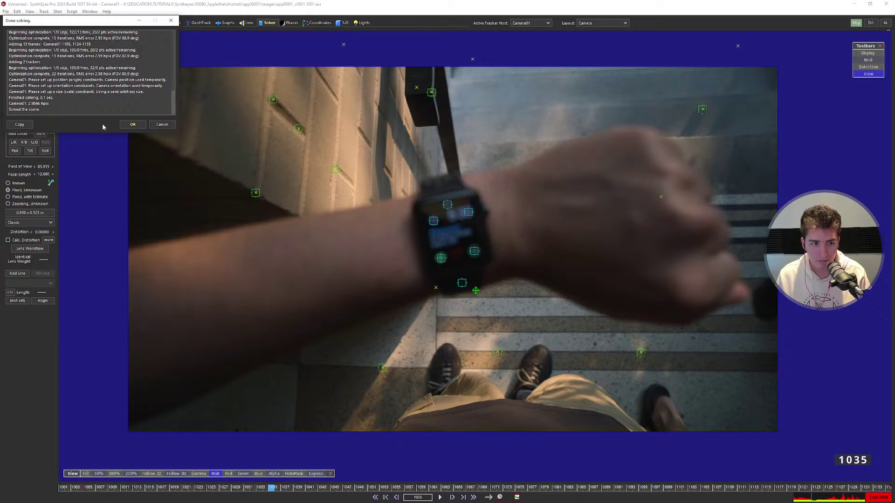
left_click(133, 124)
Step forward and back to frame 1032, examining how closely the solved points match the background trackers on the pavement.
key("Right")
key("Right")
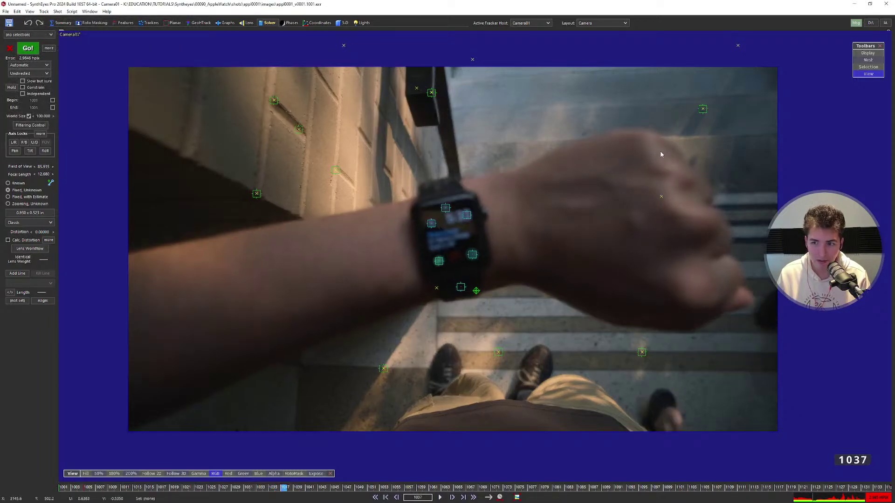
key("Right")
key("Right")
key("Right")
key("Right")
key("Right")
key("Right")
key("Right")
key("Right")
key("Left")
key("Left")
key("Left")
key("Left")
key("Left")
key("Left")
key("Left")
key("Left")
key("Left")
key("Left")
key("Left")
key("Left")
key("Left")
scroll(714, 104, "up", 6)
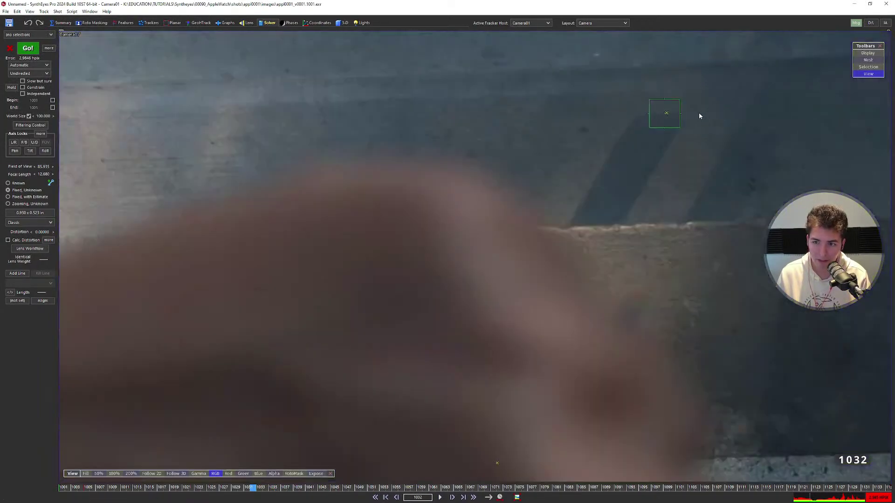
Step through the shot from frame 1032 to 1064, checking how the solved points follow the background trackers across the whole image.
scroll(657, 121, "down", 8)
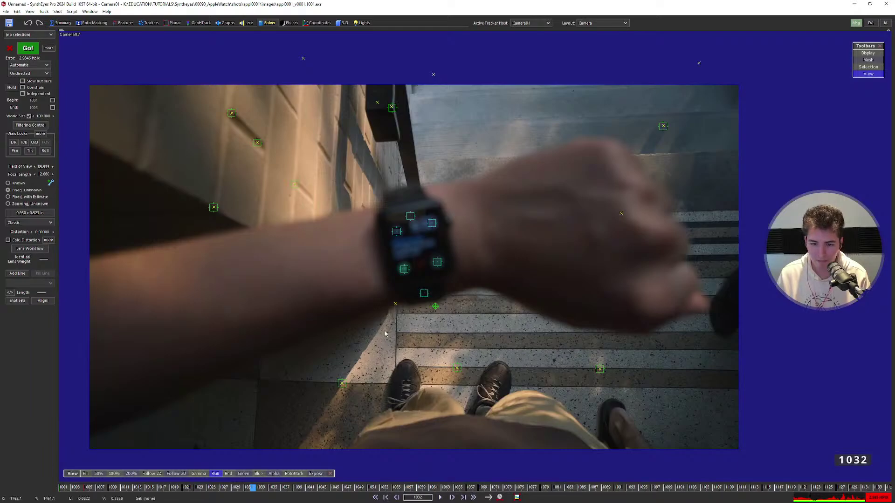
middle_click_drag(208, 239, 264, 248)
key("Right")
key("Right")
key("Right")
key("Right")
key("Right")
key("Right")
key("Right")
key("Right")
key("Right")
key("Right")
key("Right")
key("Right")
key("Right")
key("Right")
key("Right")
key("Right")
key("Right")
key("Right")
key("Right")
key("Right")
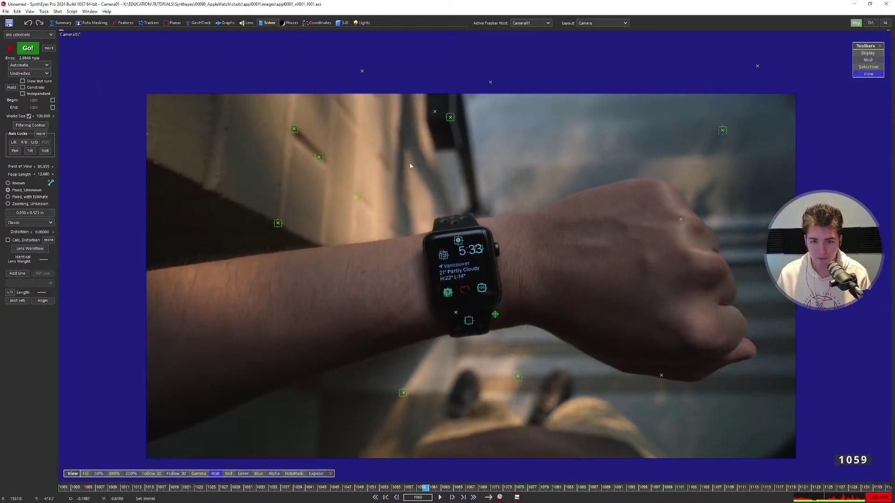
key("Right")
key("Right")
key("Right")
key("Right")
key("Right")
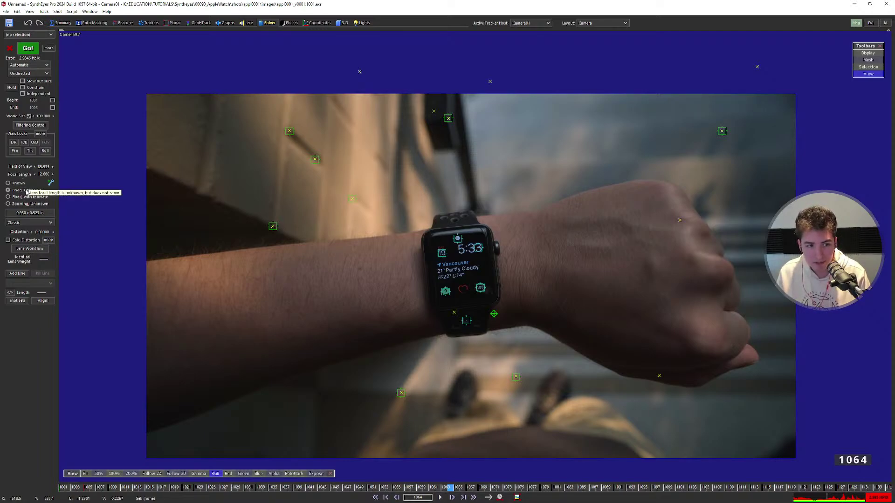
Set the camera lens to Zooming, Unknown, solve the scene again and accept the new solve.
left_click(26, 205)
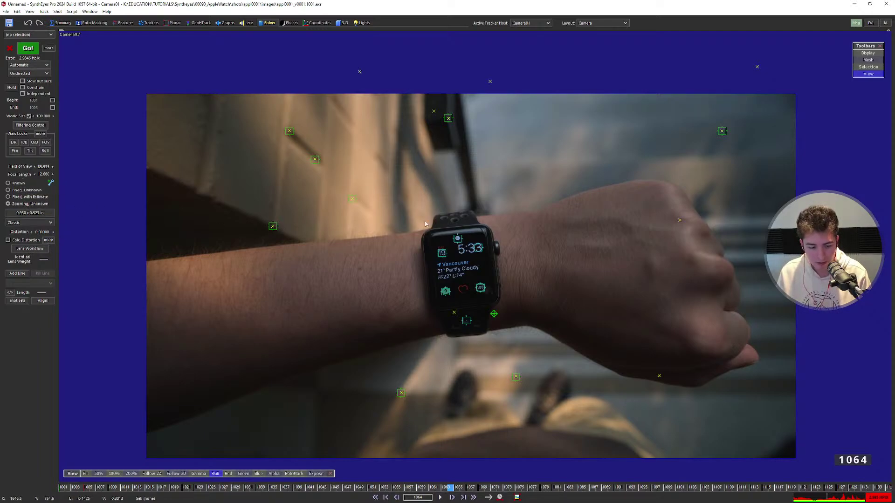
key("shift+g")
left_click(132, 125)
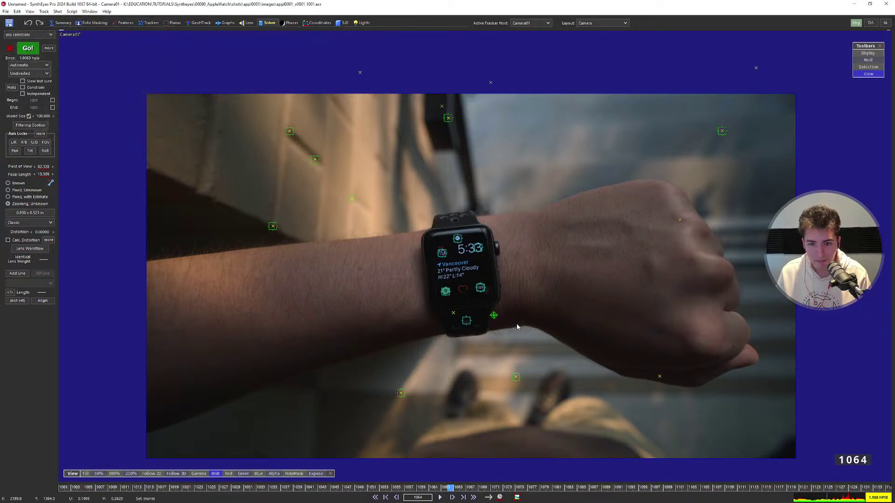
Play to frame 1081 and compare the fixed-lens and zooming-lens solves by undoing and redoing, ending on the zooming solve.
key("space")
key("ctrl+z")
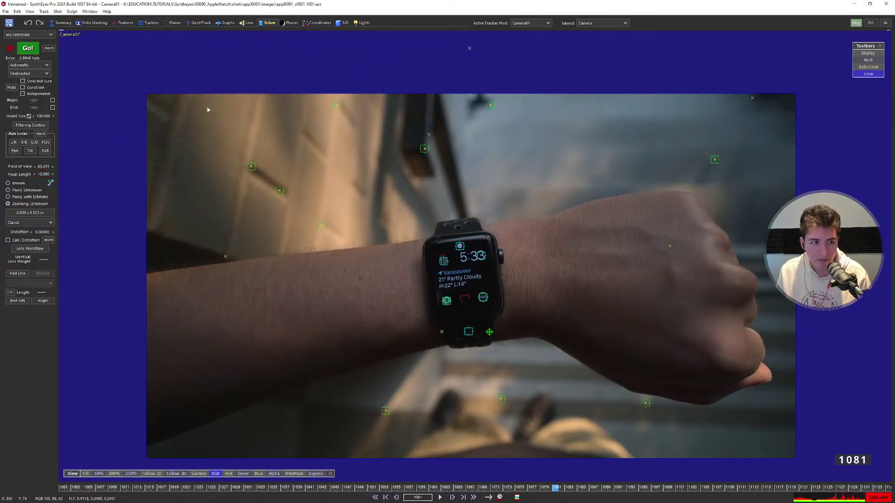
key("ctrl+y")
key("ctrl+z")
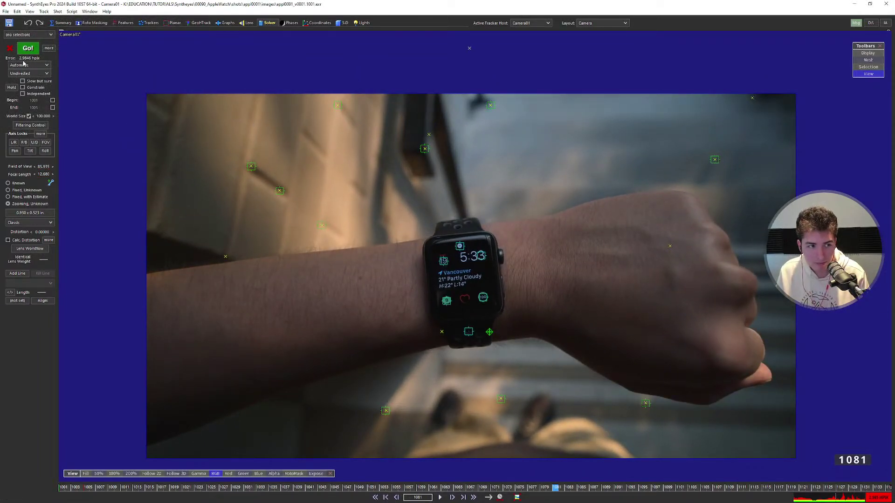
key("ctrl+y")
key("ctrl+z")
key("ctrl+y")
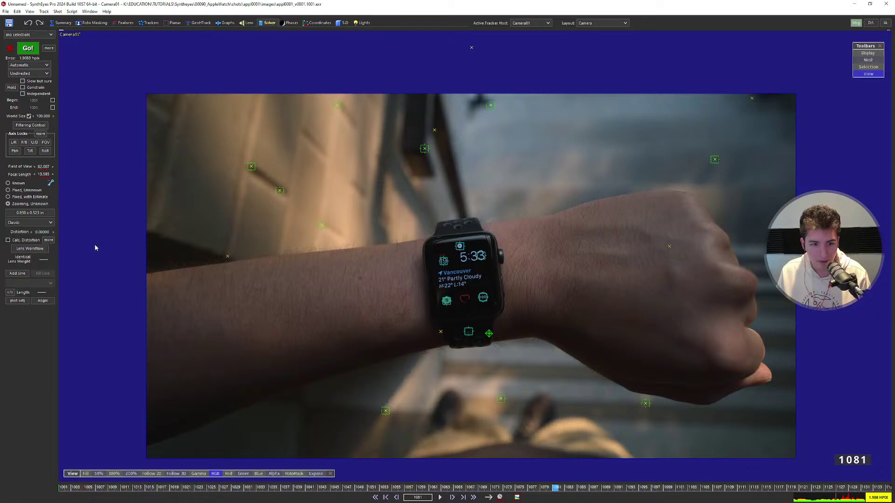
Show the shot in the perspective view locked to Camera01, with 2D panning active and the whole frame in sight.
key("7")
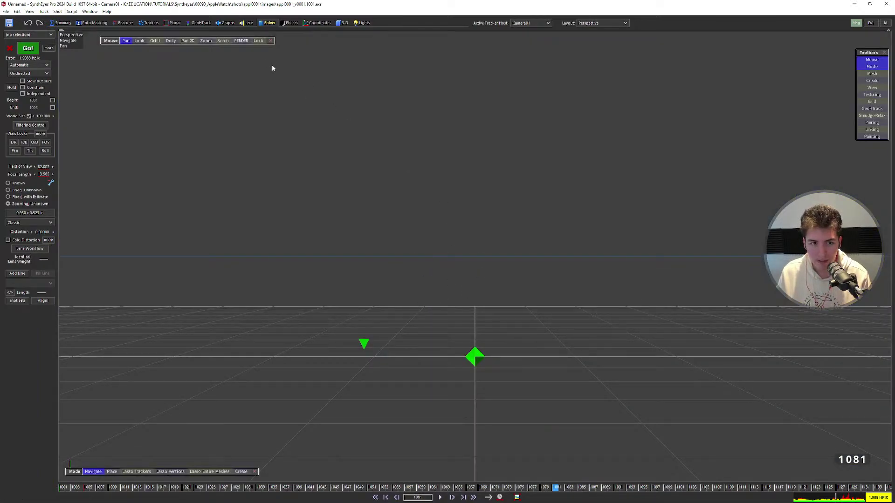
left_click(259, 41)
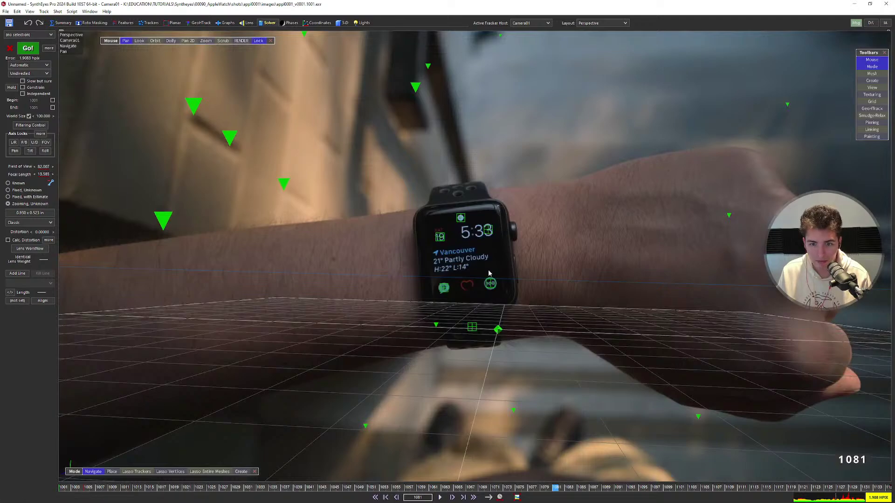
scroll(475, 261, "down", 4)
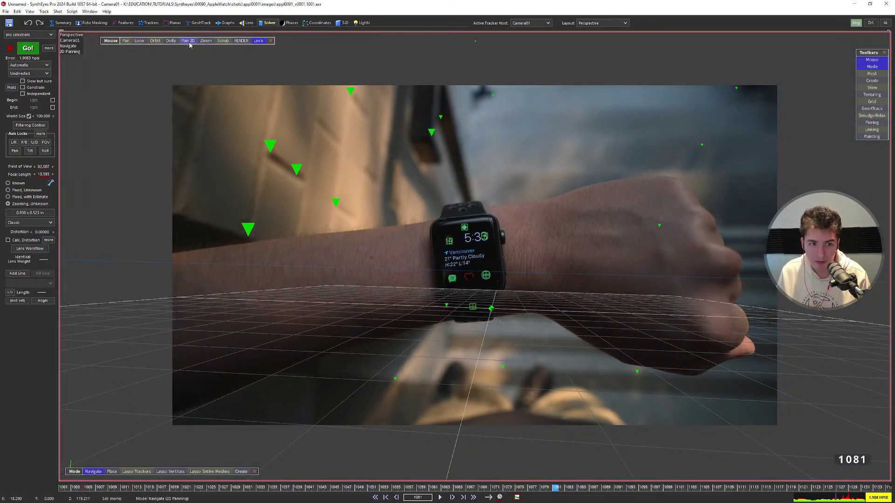
scroll(472, 250, "down", 2)
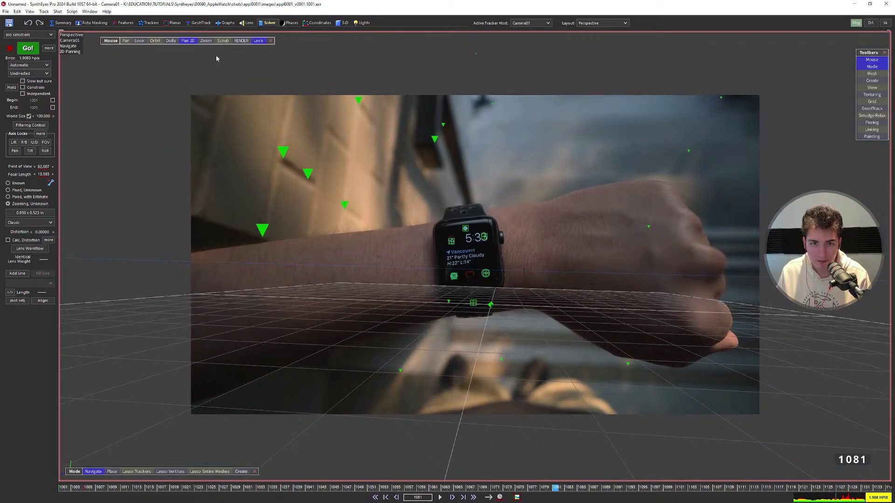
scroll(541, 264, "down", 3)
scroll(541, 263, "up", 5)
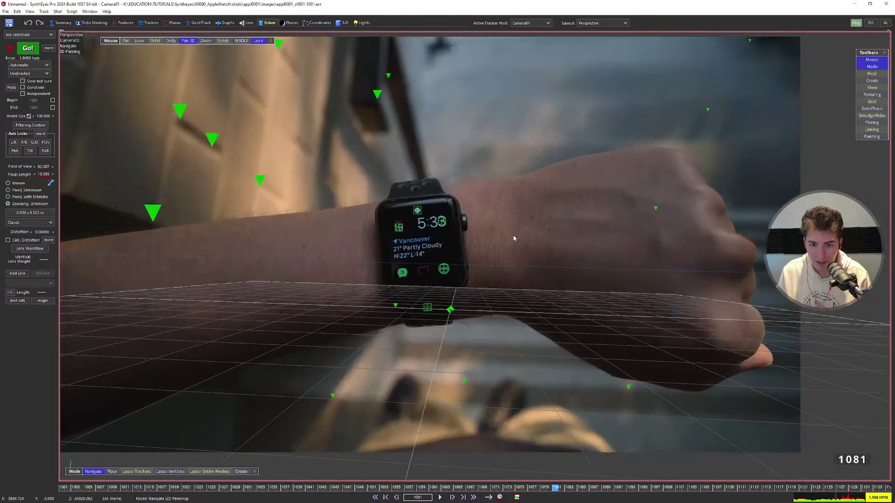
Compare the solved points in the camera and perspective views, and scrub to frame 1052 to check how they hold.
key("F1")
scroll(489, 255, "down", 2)
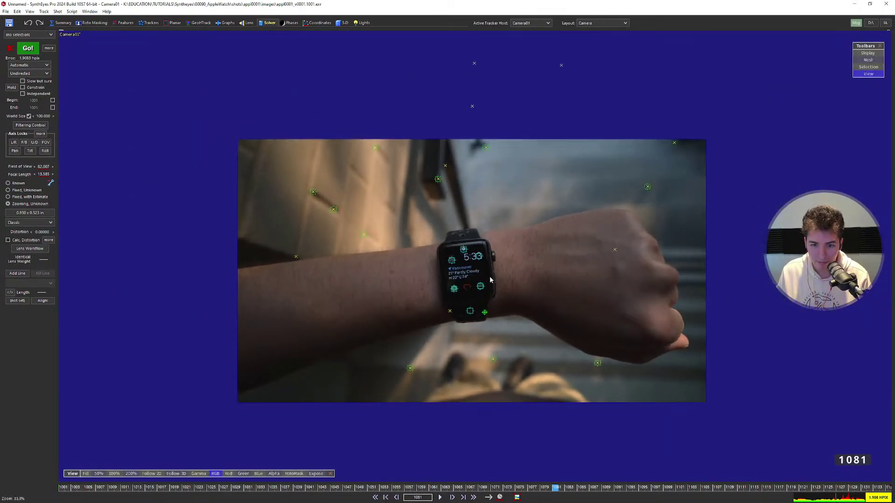
scroll(499, 247, "up", 1)
key("F4")
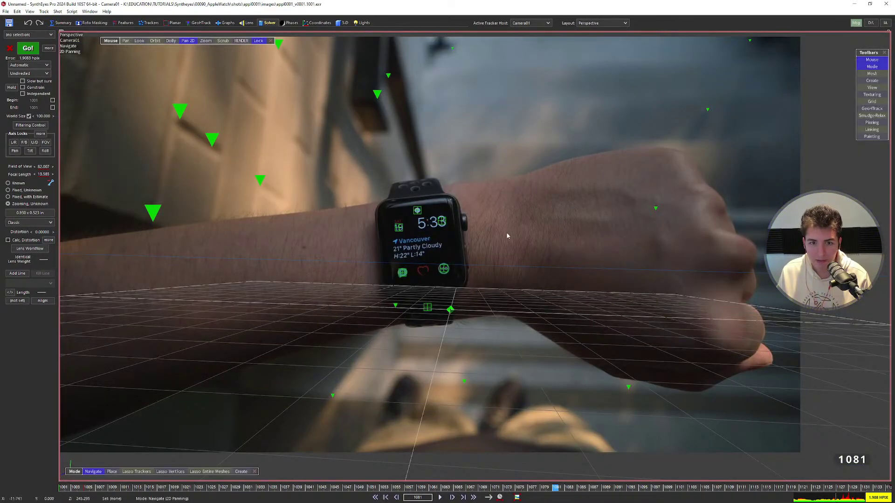
scroll(438, 256, "down", 3)
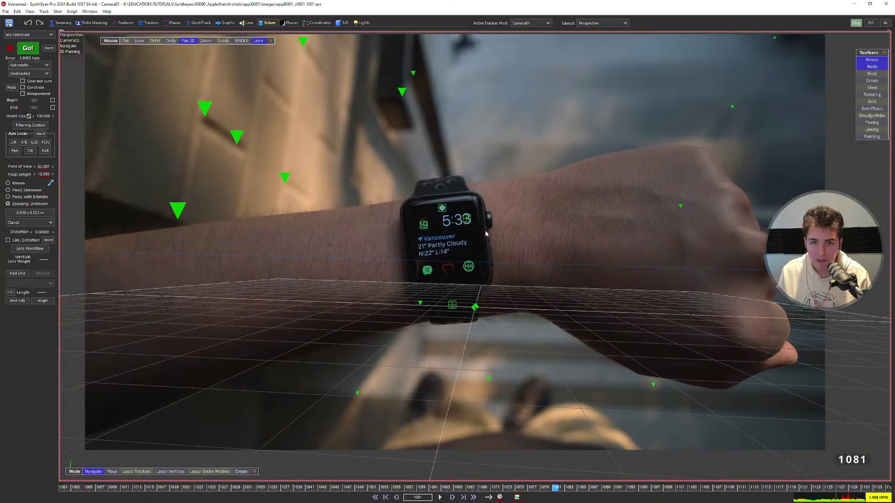
scroll(438, 257, "up", 2)
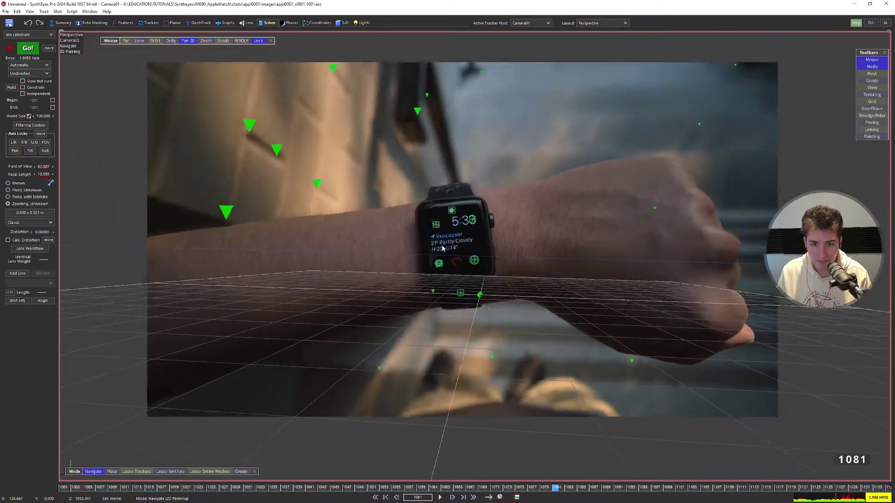
left_click(445, 487)
left_click_drag(445, 488, 377, 488)
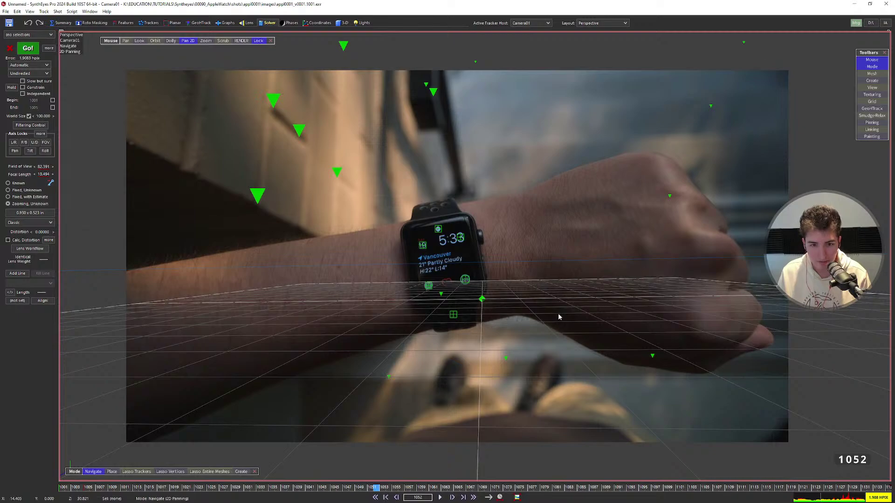
Run the scene solve once more, accept it, and look over the advanced lens distortion controls before closing them.
key("g")
left_click(133, 125)
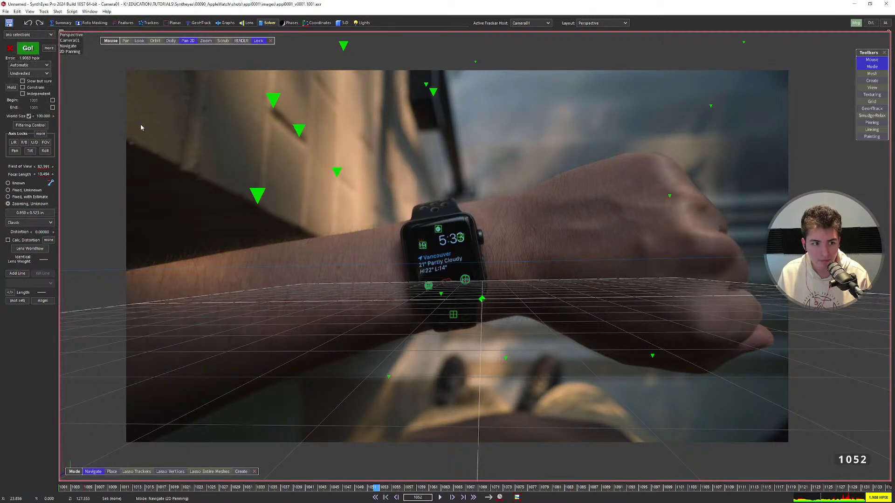
left_click(48, 240)
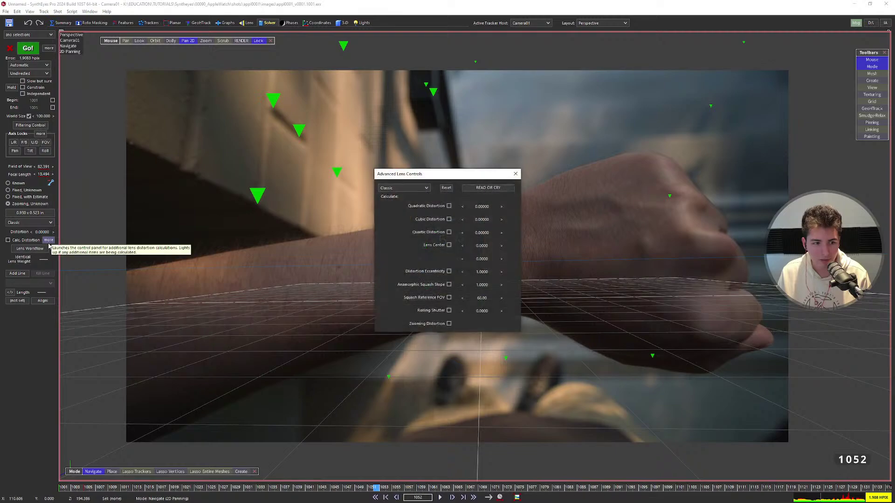
left_click(514, 174)
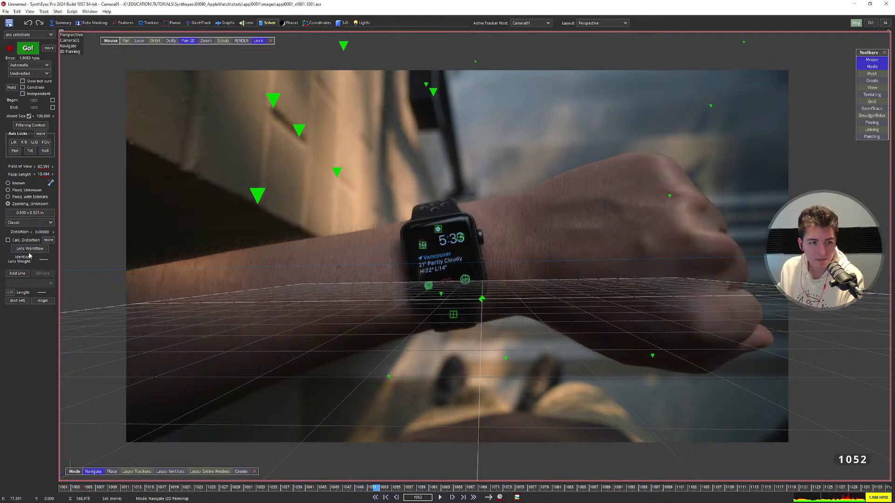
Switch the advanced lens model to Radial 4th-order, and try out a U2 distortion value before resetting it.
left_click(49, 240)
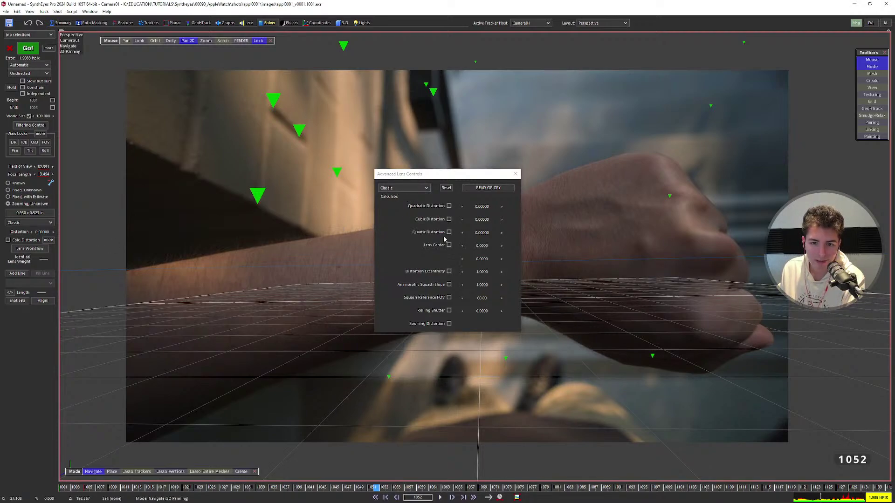
left_click(425, 189)
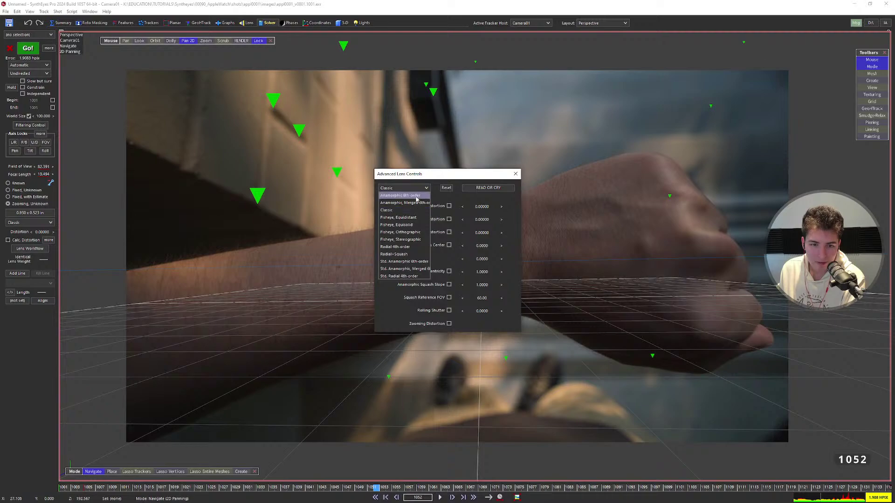
left_click(416, 248)
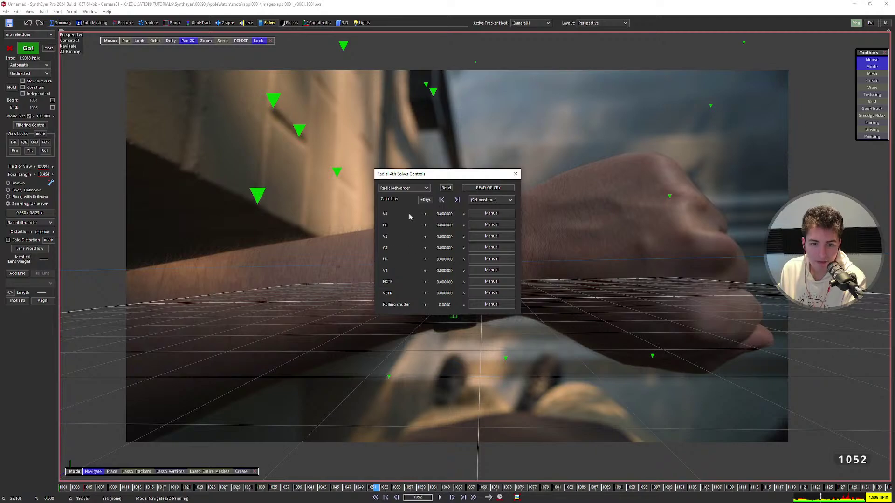
mouse_move(443, 227)
left_mouse_down()
mouse_move(505, 236)
mouse_move(509, 246)
mouse_move(413, 263)
mouse_move(563, 242)
mouse_move(446, 224)
left_mouse_up()
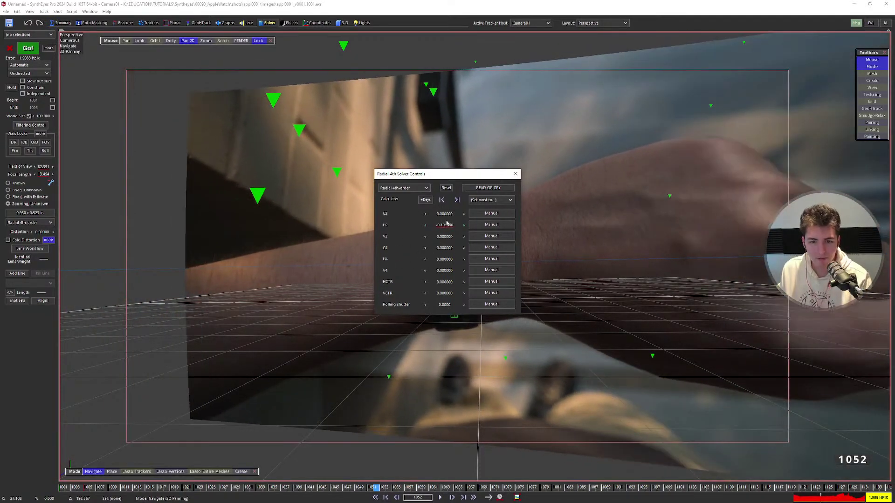
right_click(450, 227)
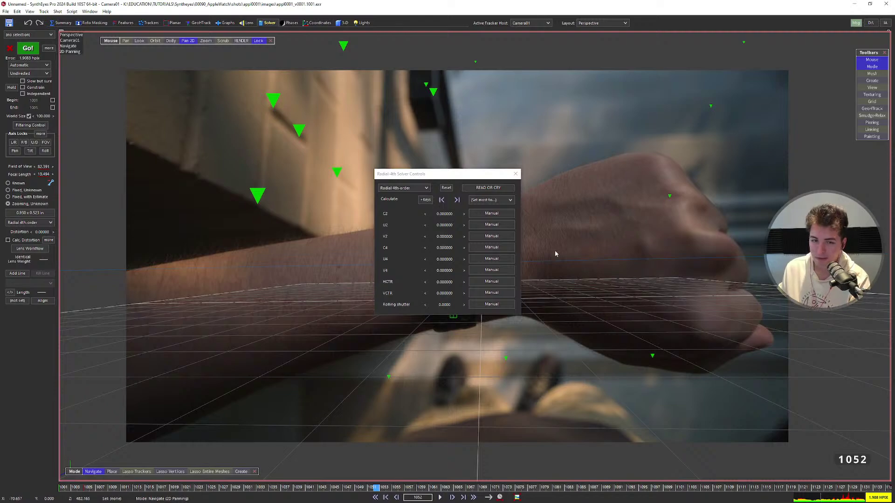
Set the C2 distortion coefficient to Calculate, then solve the scene again and accept the result.
left_click(471, 217)
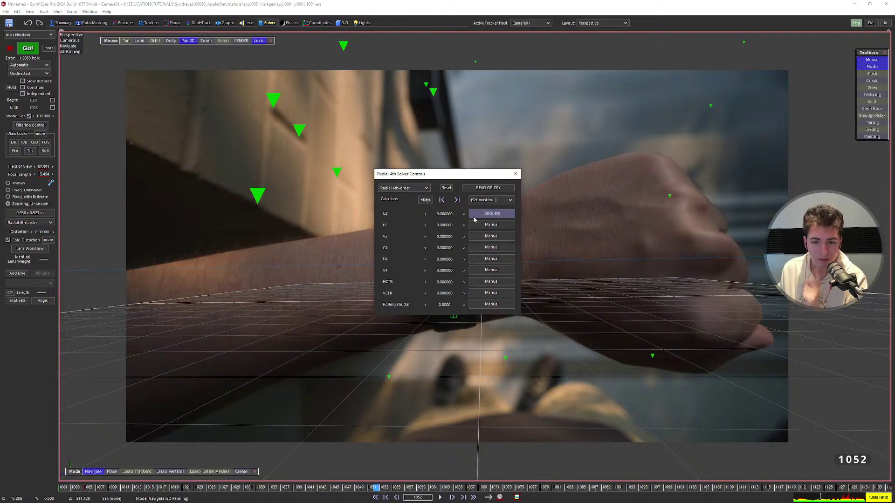
left_click_drag(460, 177, 543, 178)
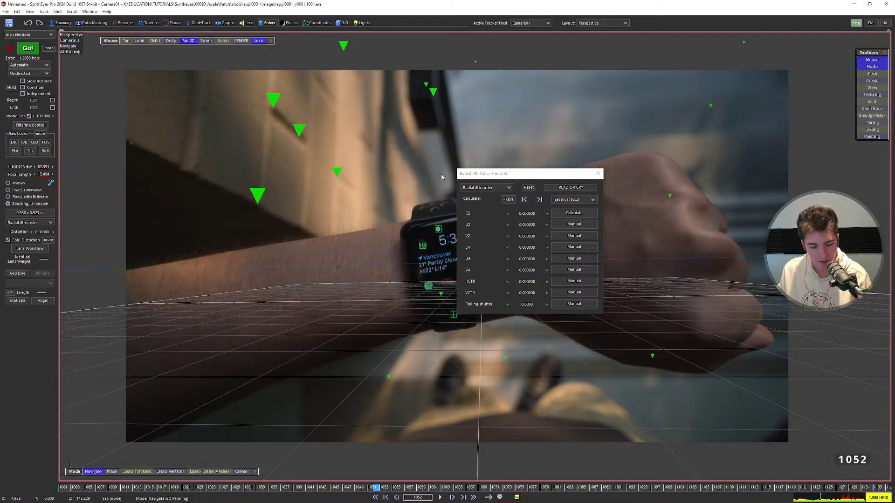
key("F9")
left_click(141, 126)
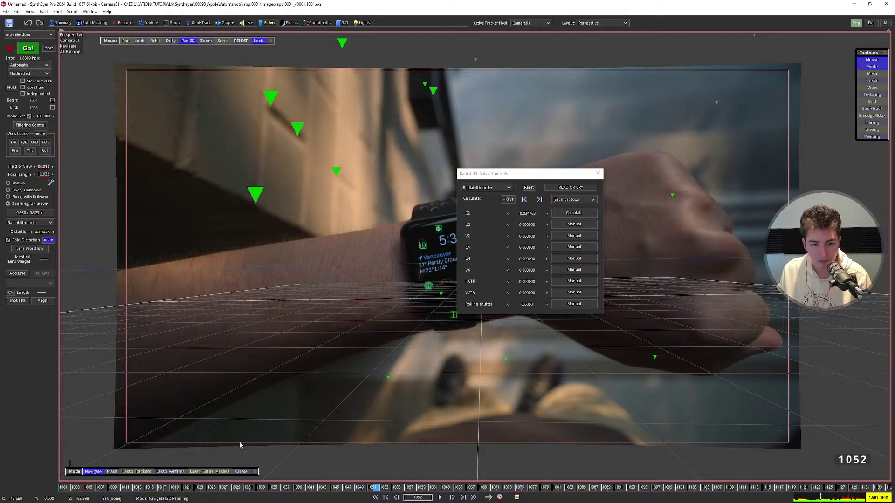
Check the distortion-corrected solve at frame 1001, close the lens solver controls and return to the camera view.
left_click_drag(213, 487, 62, 487)
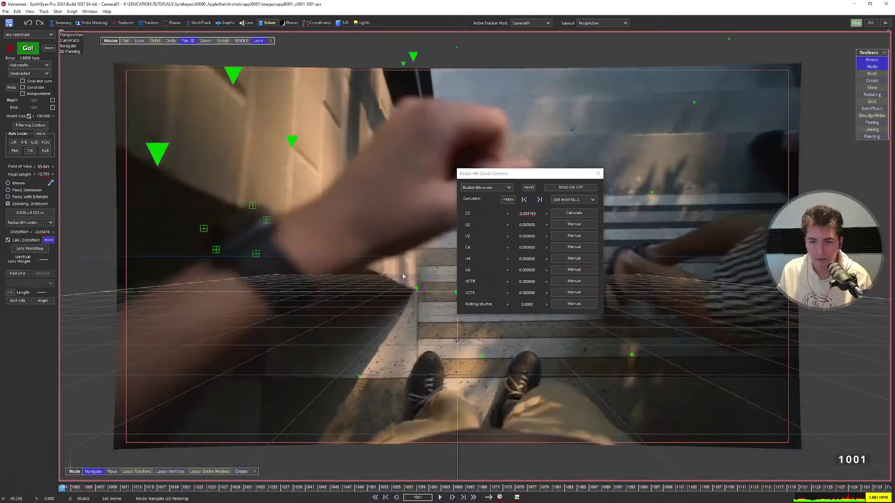
left_click(597, 175)
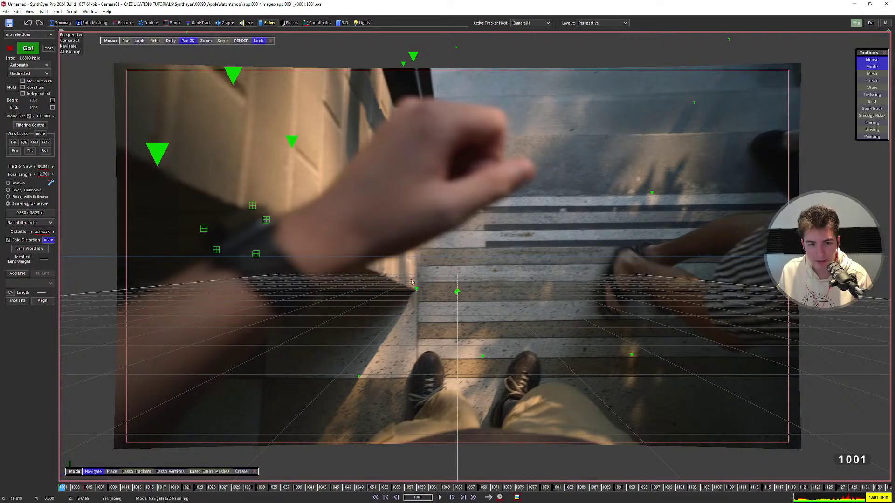
key("c")
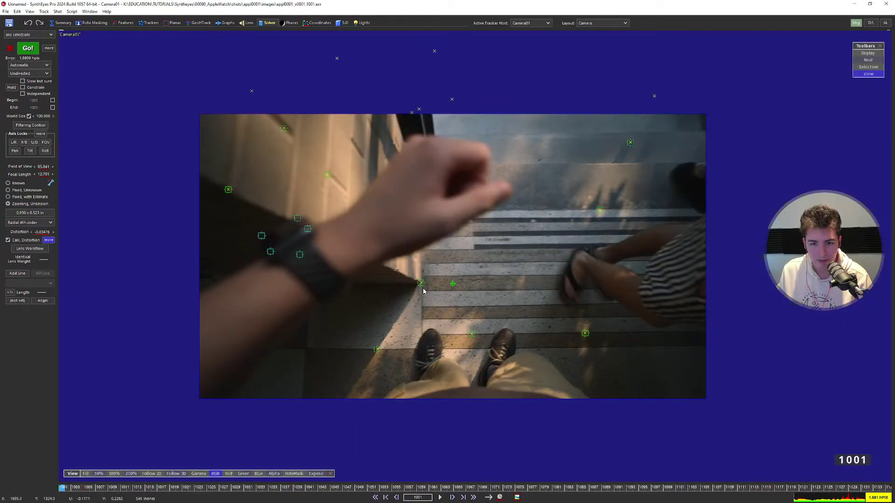
Show the scene in the quad layout, frame the solved camera and points in the Left view, and switch to the 3-D room.
key("q")
scroll(292, 350, "up", 2)
scroll(294, 351, "down", 1)
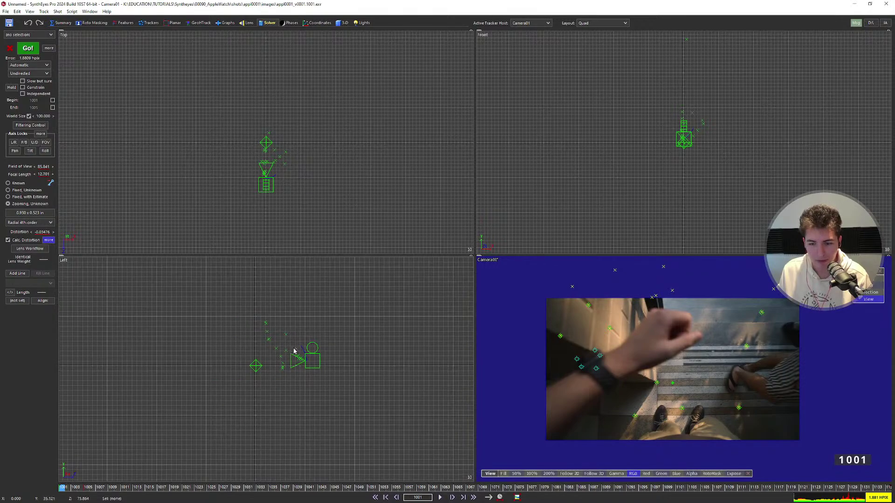
middle_click_drag(303, 357, 297, 349)
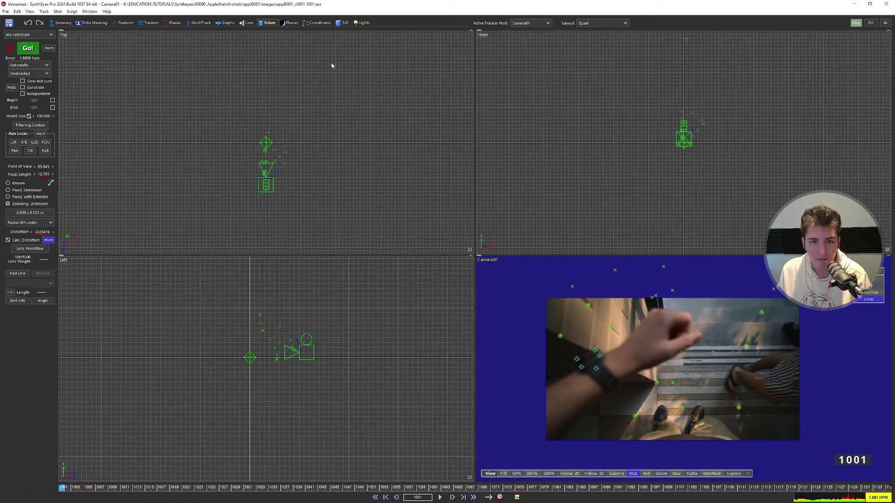
left_click(343, 23)
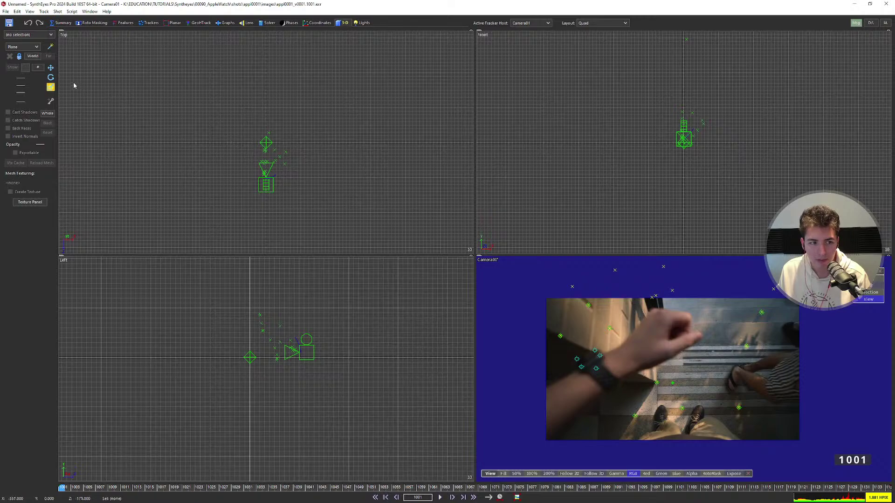
Enable Whole for Camera01, then move and rotate the entire solve in the Left view so the camera looks down at the ground.
scroll(288, 356, "up", 2)
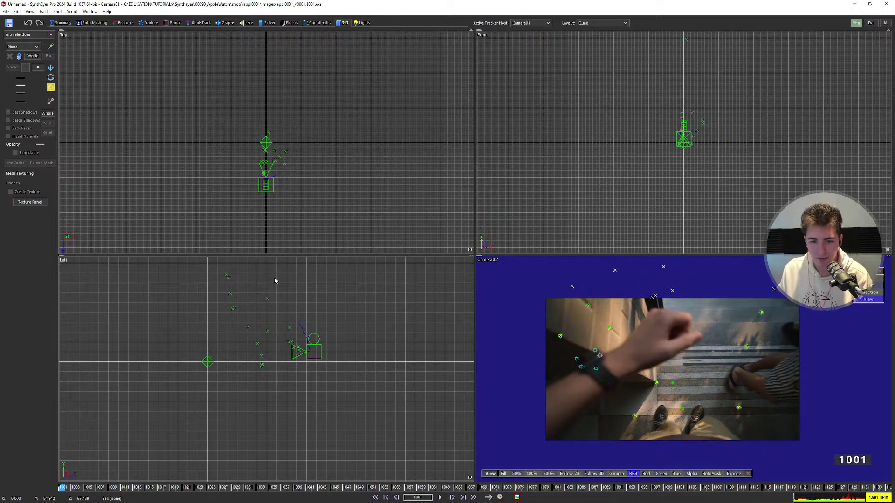
left_click(47, 113)
left_click_drag(238, 360, 253, 270)
key("w")
left_click_drag(242, 339, 264, 347)
key("e")
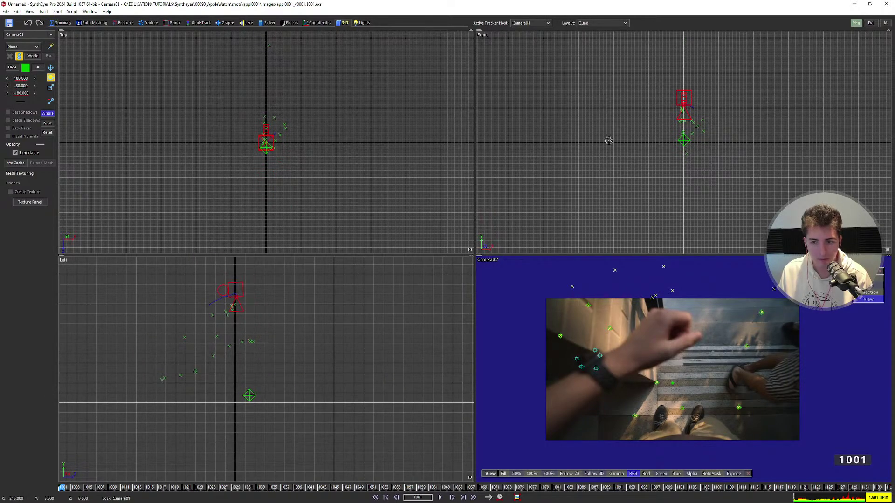
Switch to the Quad Perspective layout and enlarge the perspective view relative to the Top, Front and Left views.
scroll(687, 139, "up", 5)
middle_click_drag(687, 139, 645, 174)
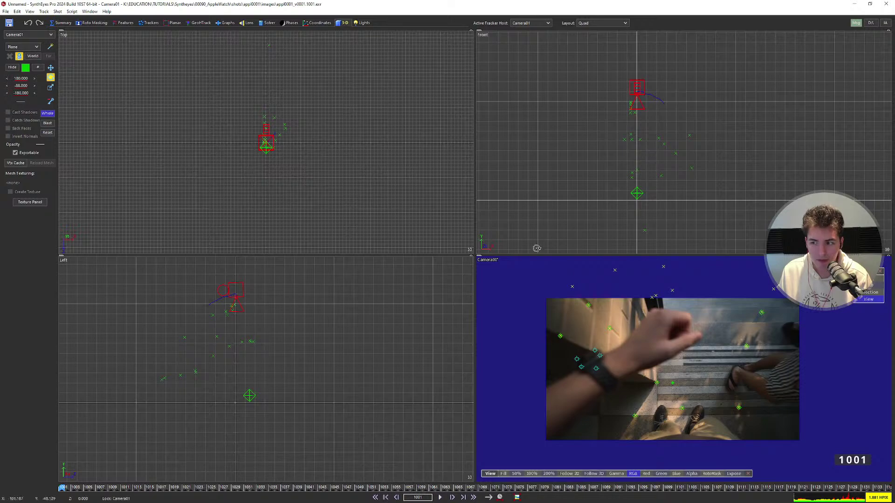
scroll(266, 145, "up", 3)
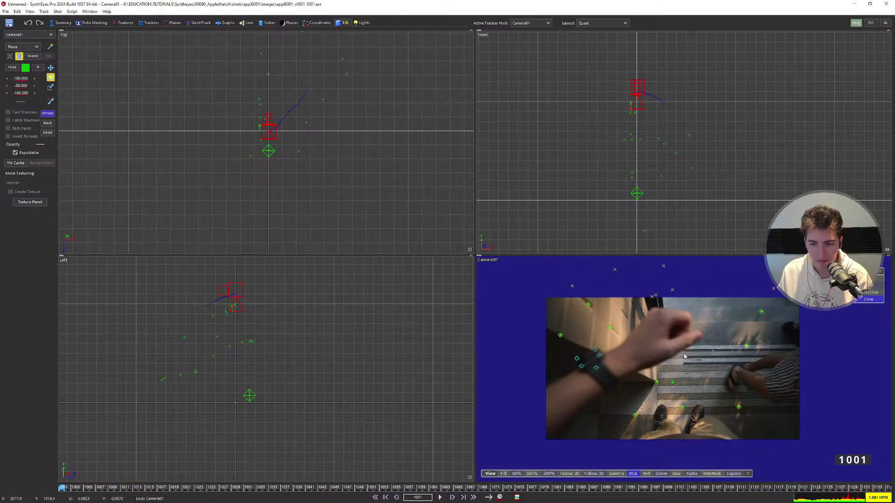
scroll(662, 327, "up", 2)
middle_click_drag(680, 339, 665, 357)
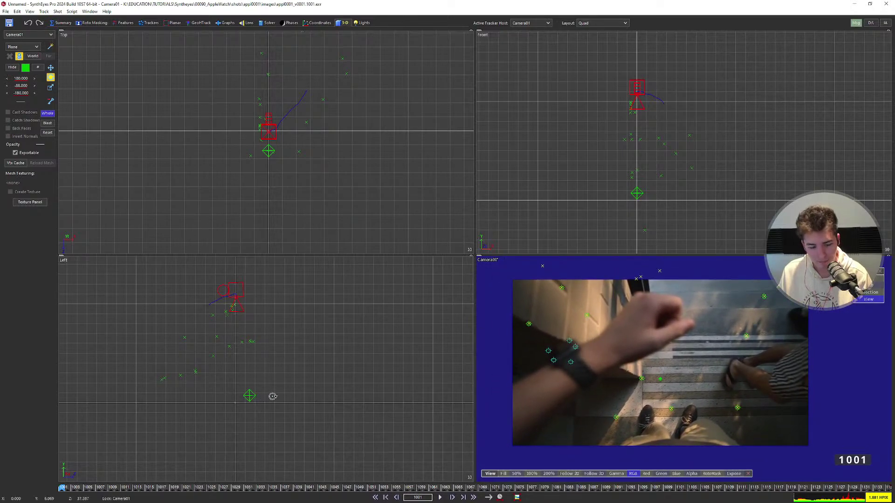
key("3")
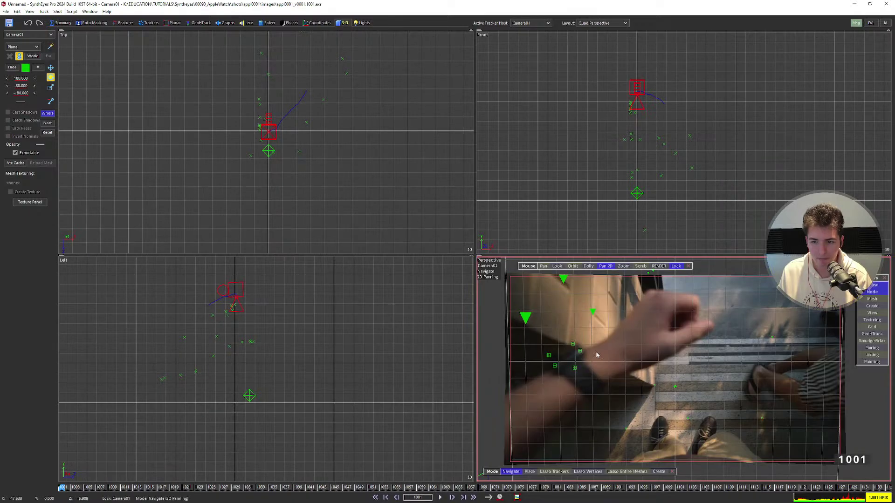
left_click_drag(475, 256, 372, 179)
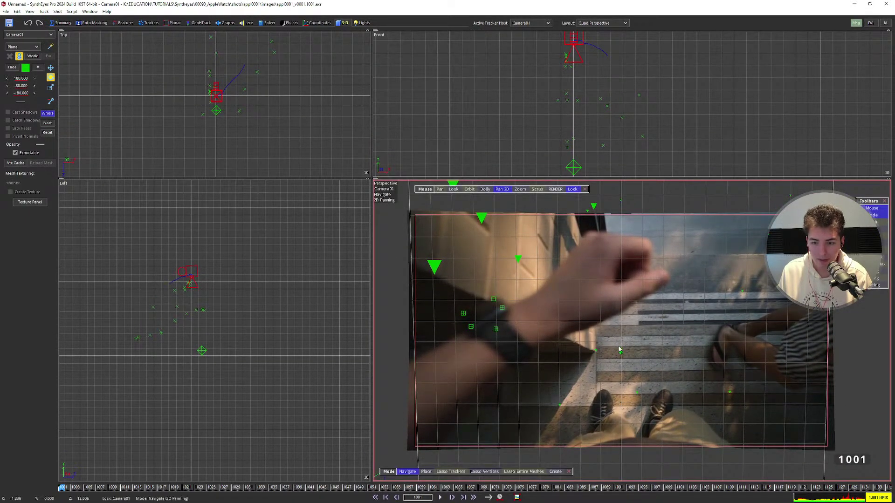
Move the whole solve in the Left and Top views until the ground grid's origin sits on the stair corner beside the wall.
left_click_drag(190, 357, 221, 233)
key("m")
left_click_drag(216, 93, 292, 124)
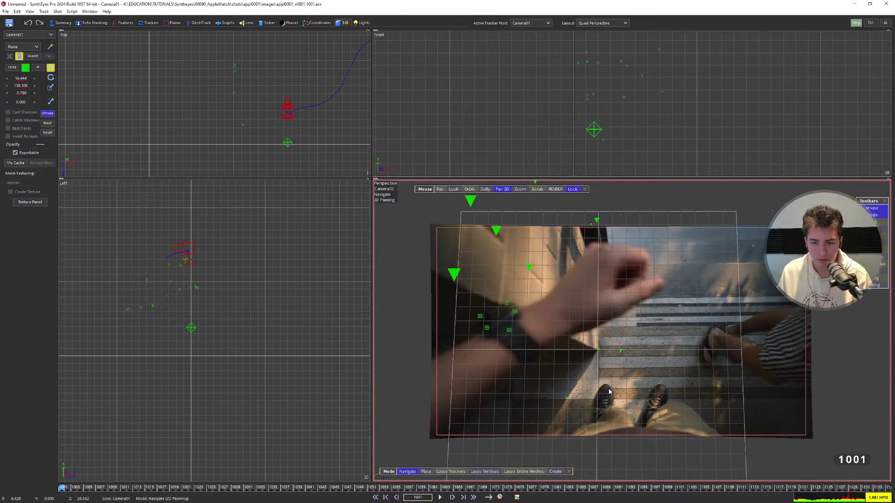
scroll(553, 357, "up", 5)
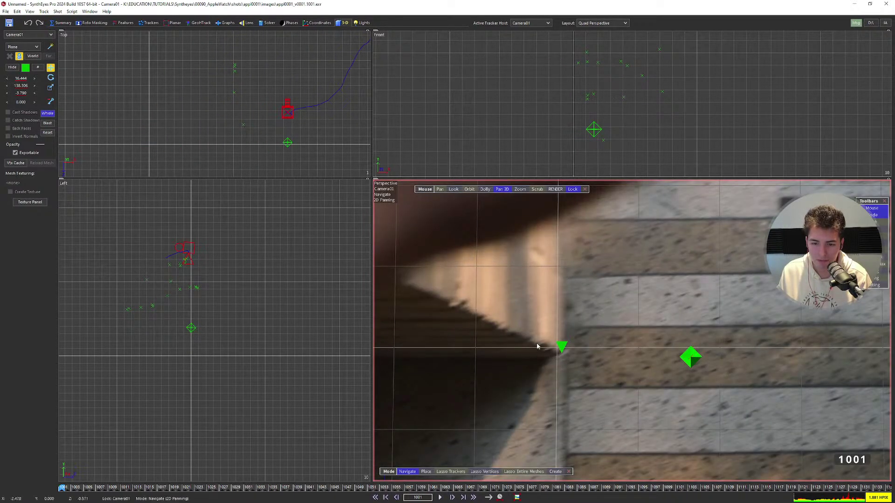
scroll(567, 354, "down", 5)
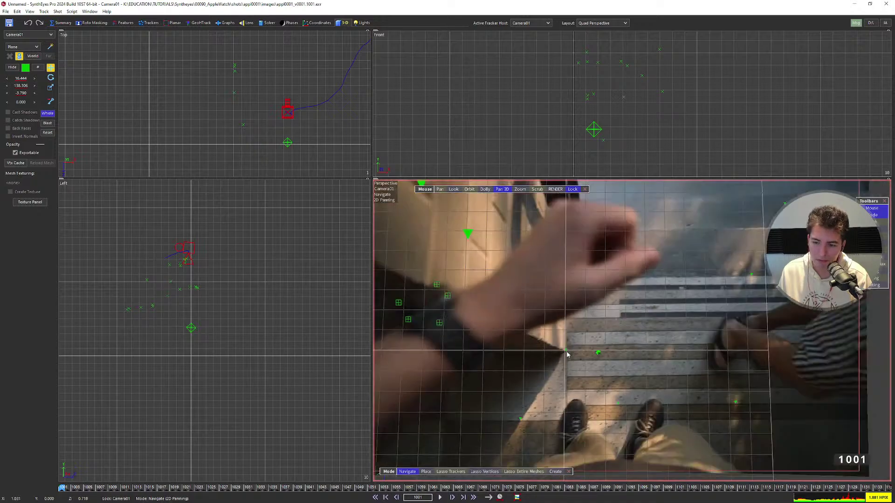
scroll(567, 354, "down", 3)
Turn off Whole and constrain the tracker at the stair corner beside the wall as a Lock Point at 0, 0, 0.
key("c")
scroll(534, 349, "up", 3)
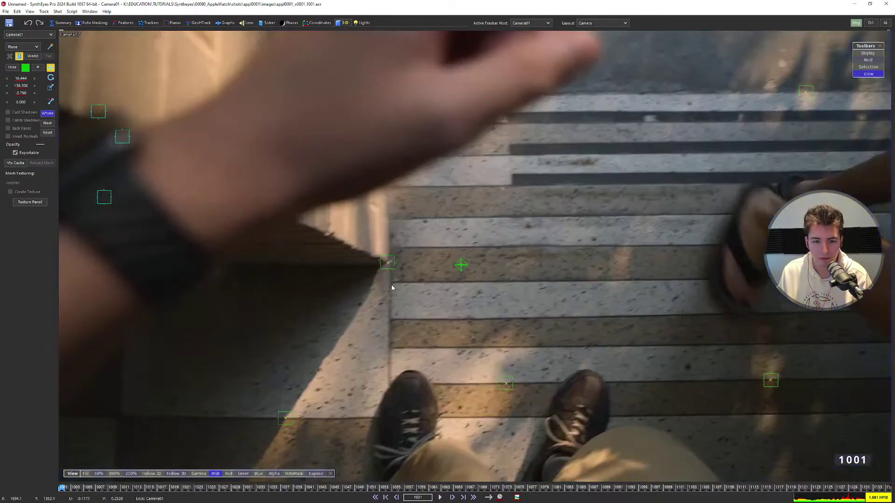
scroll(510, 267, "down", 3)
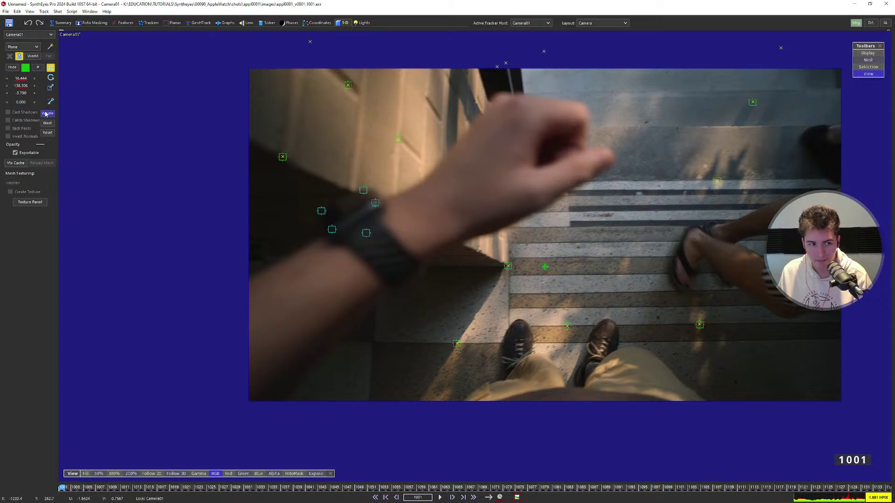
left_click(509, 266)
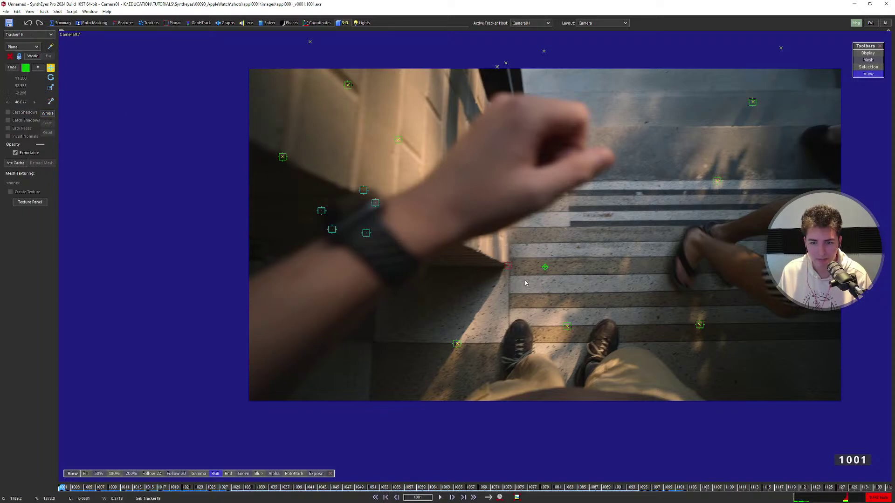
left_click(149, 23)
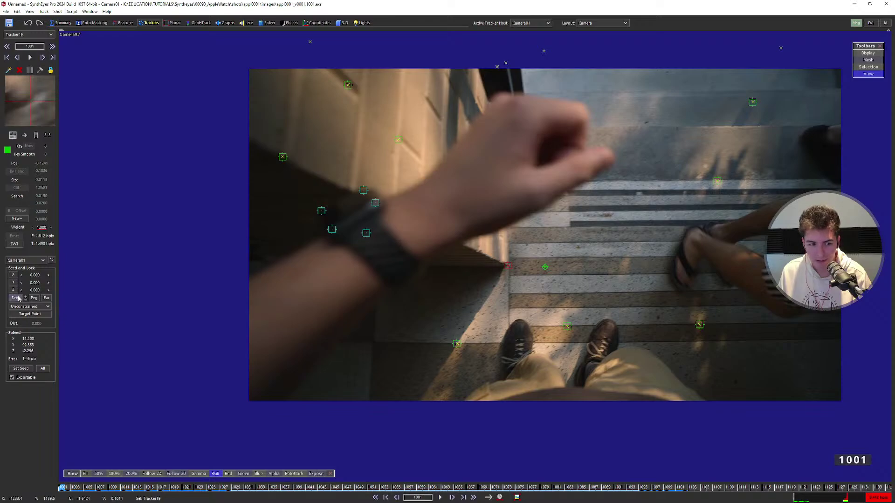
left_click(31, 307)
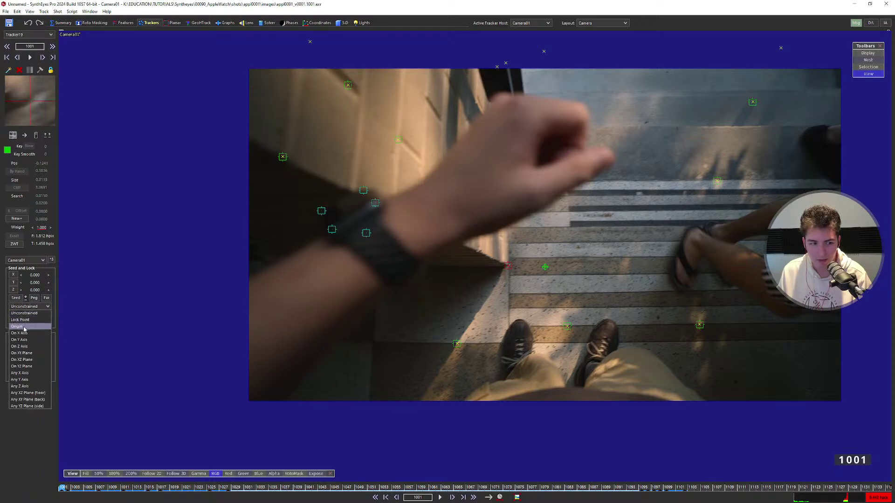
left_click(26, 321)
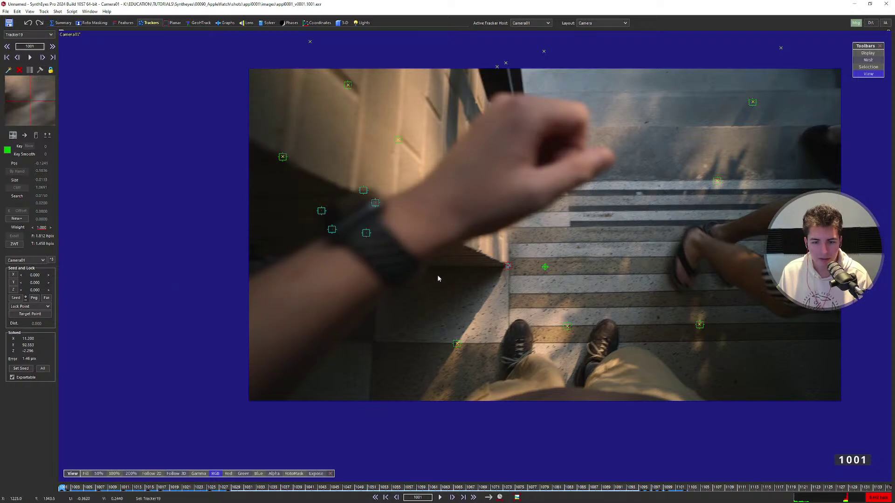
Give the tracker at the wall's far lower edge Tracker19 as its target point and set its Y polarity to Y+.
key("5")
key("4")
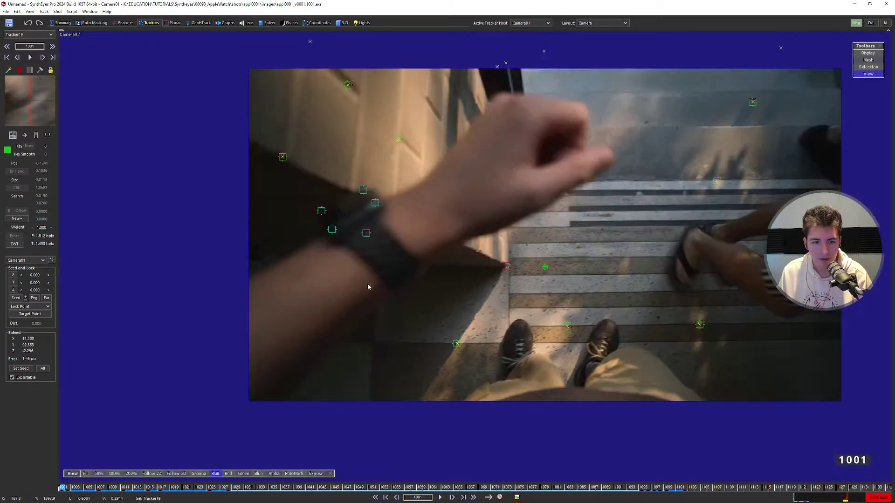
left_click(284, 157)
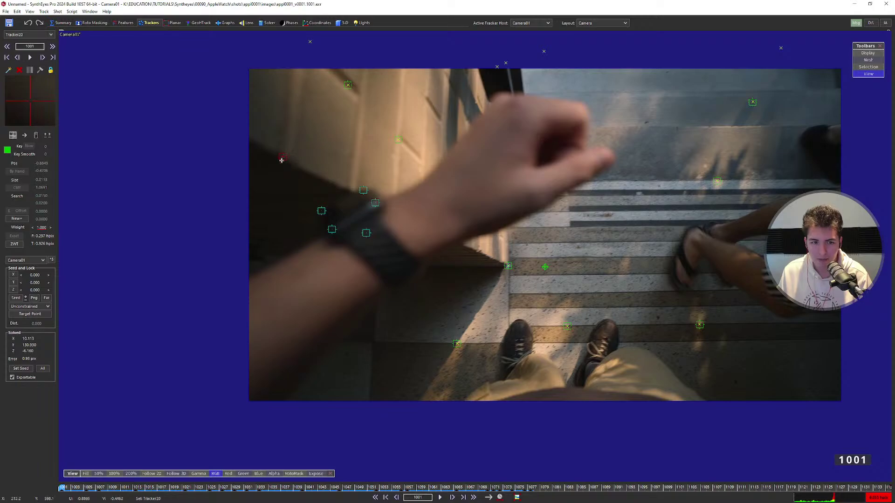
left_click(508, 266)
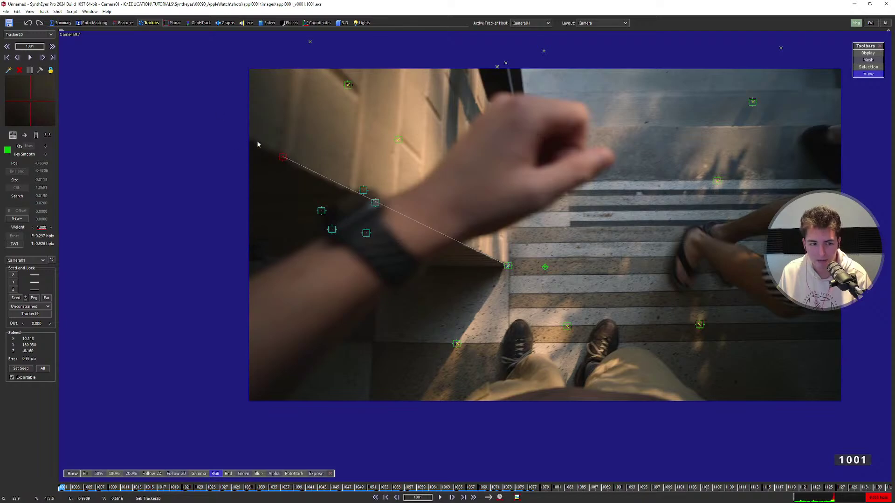
left_click(14, 283)
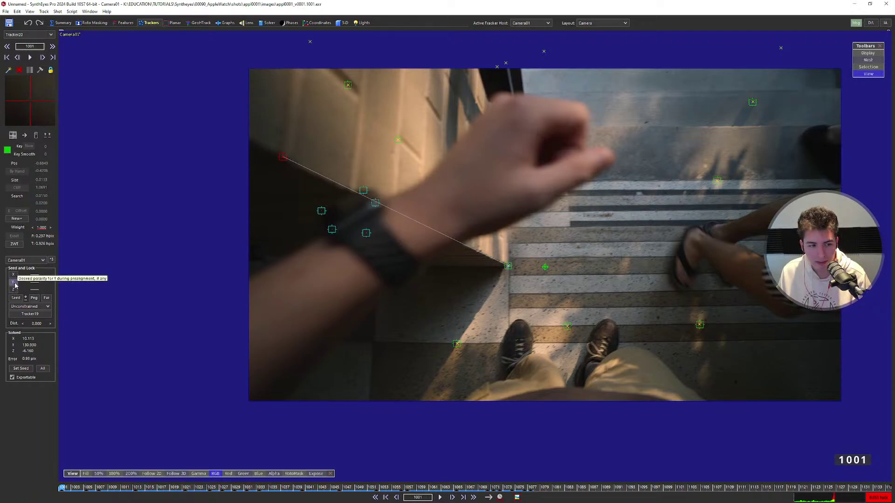
left_click(16, 284)
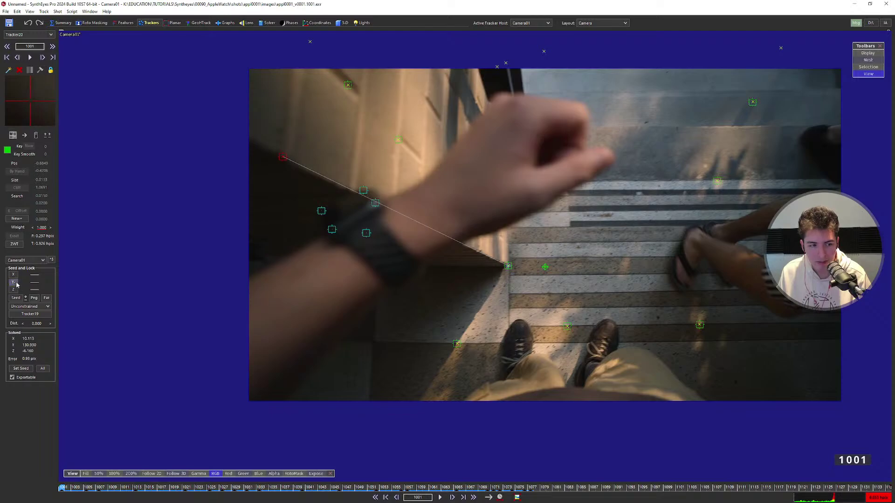
left_click(16, 285)
left_click(16, 285)
left_click(16, 284)
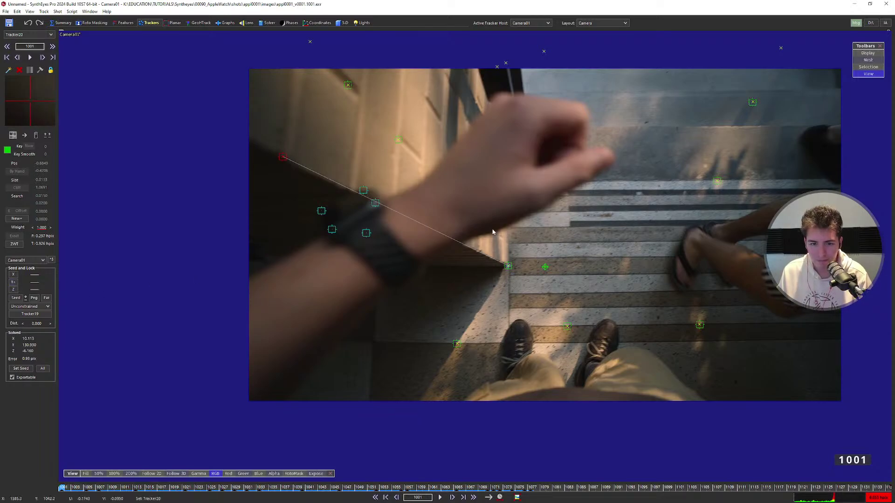
Solve the scene with the new tracker constraints, accept the result, and check the alignment in the Quad layout.
middle_click_drag(484, 222, 450, 261)
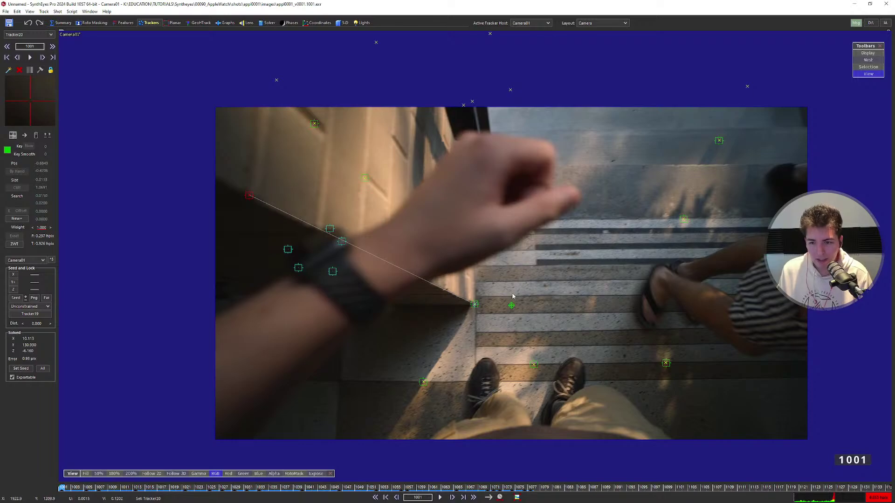
key("6")
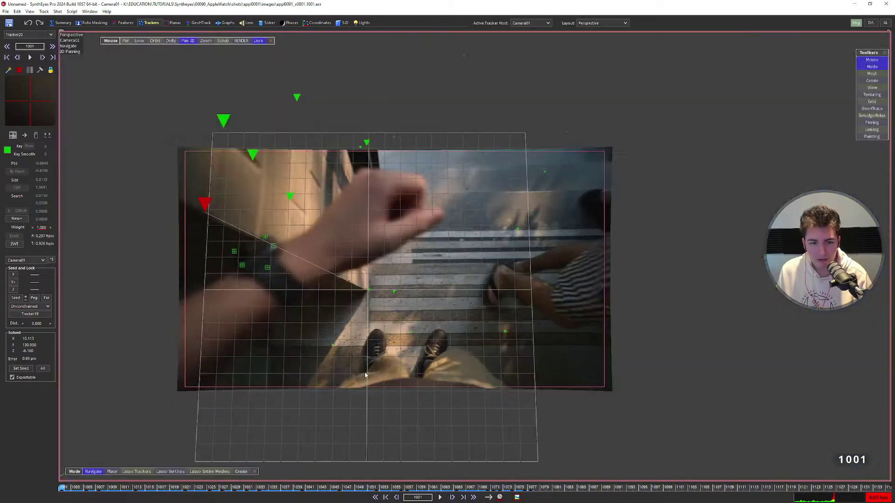
key("7")
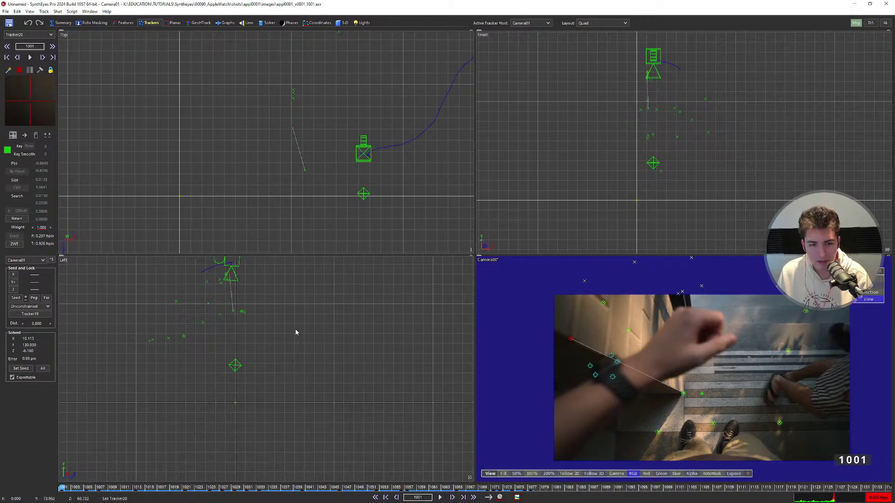
key("g")
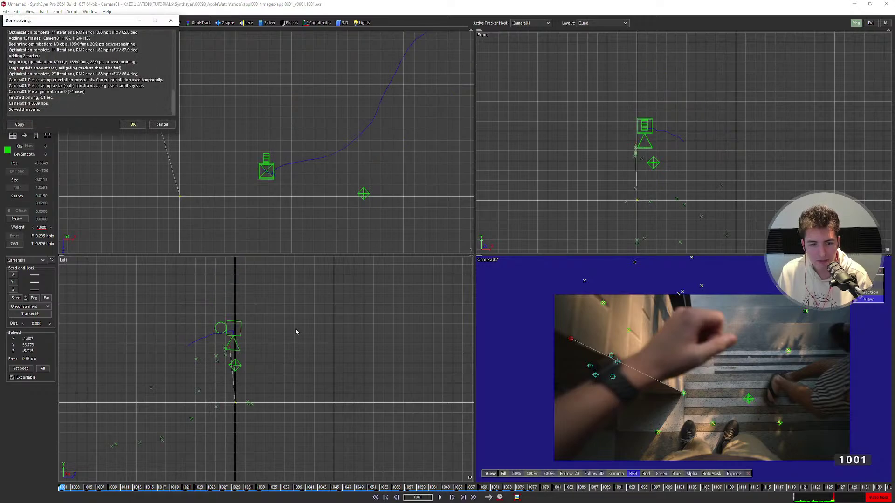
left_click(132, 125)
scroll(231, 400, "up", 5)
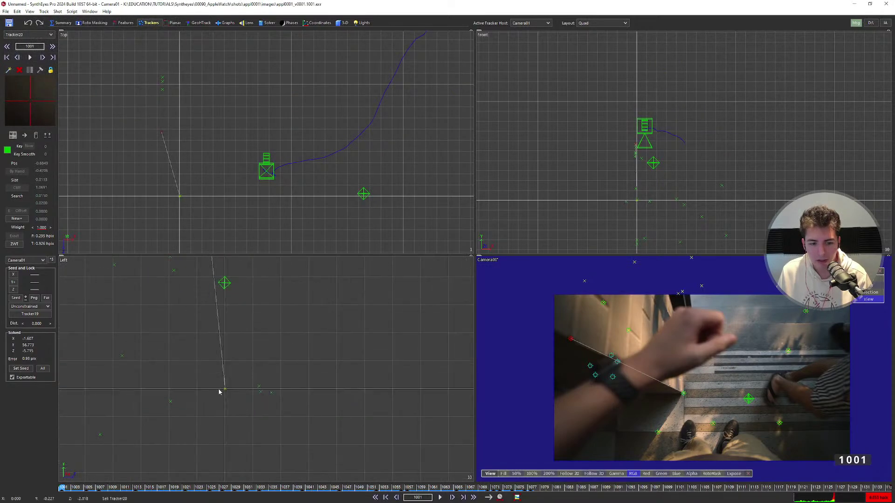
scroll(228, 389, "down", 5)
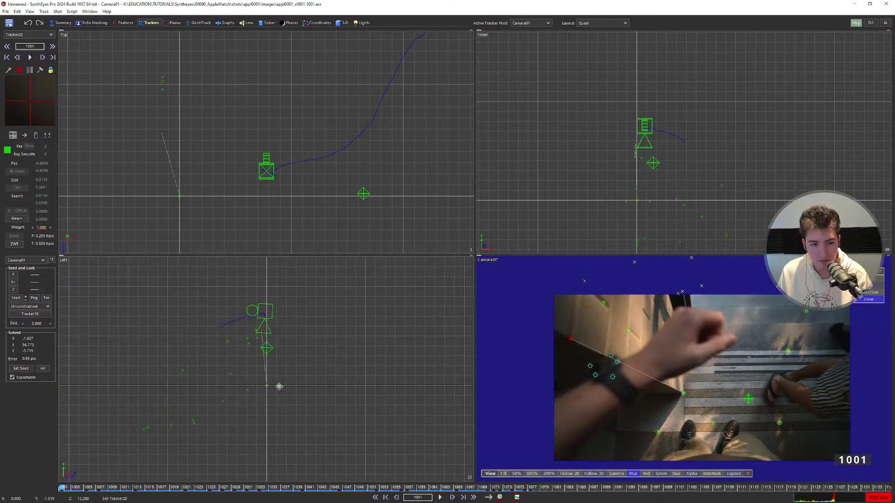
Solve the scene once more, enlarge the solver report to read its messages, and accept the result.
key("g")
left_click_drag(125, 20, 406, 113)
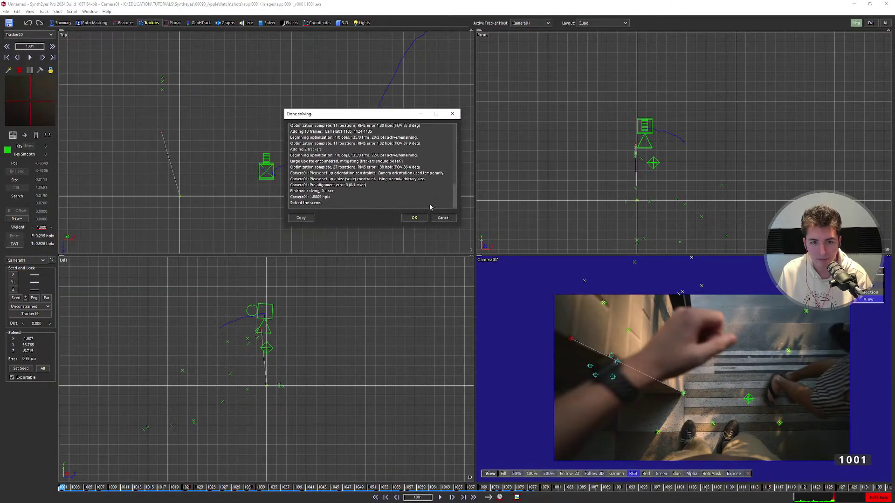
left_click_drag(461, 232, 480, 305)
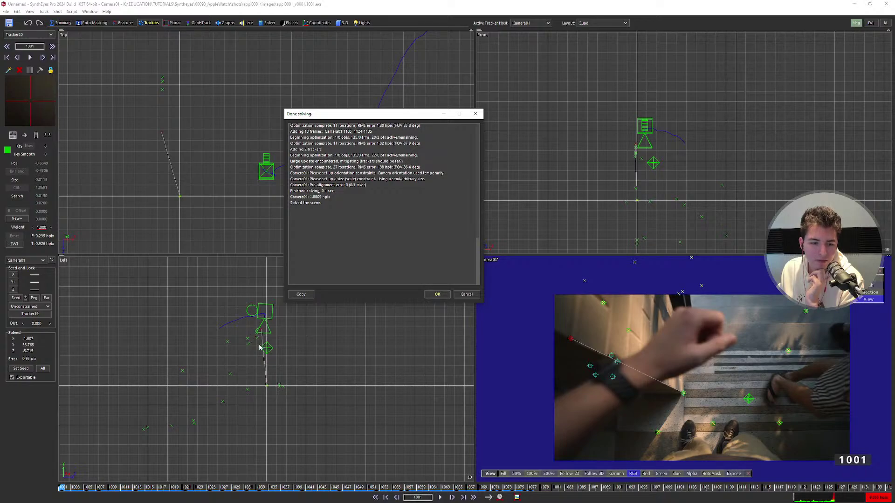
left_click(444, 296)
Return to the camera view and step from frame 1001 to 1015, examining the constrained trackers along the wall edge.
key("m")
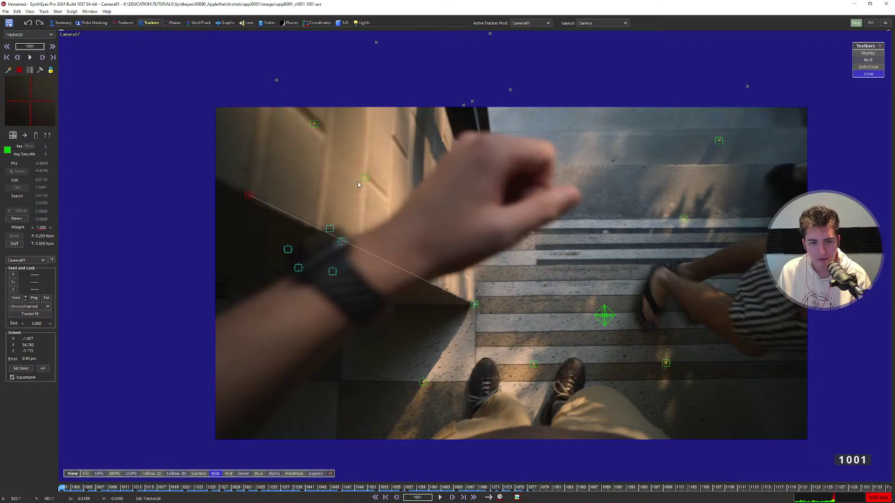
scroll(358, 185, "down", 1)
scroll(335, 200, "up", 1)
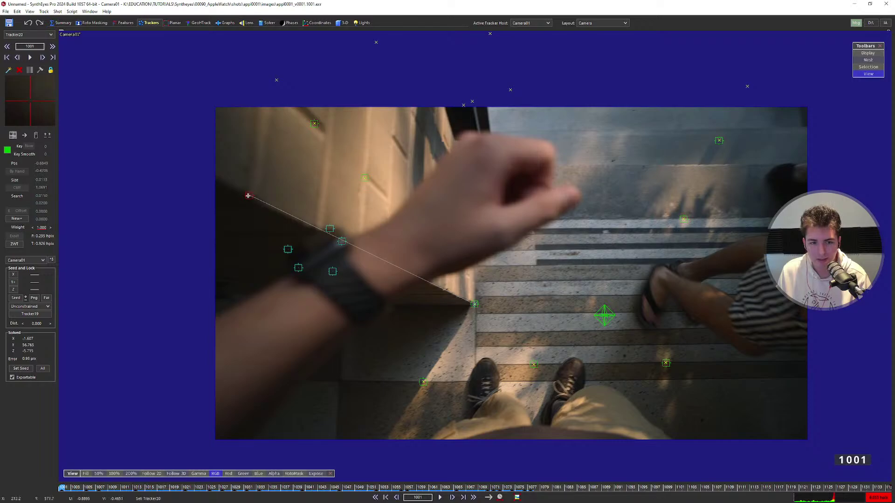
scroll(625, 346, "down", 9)
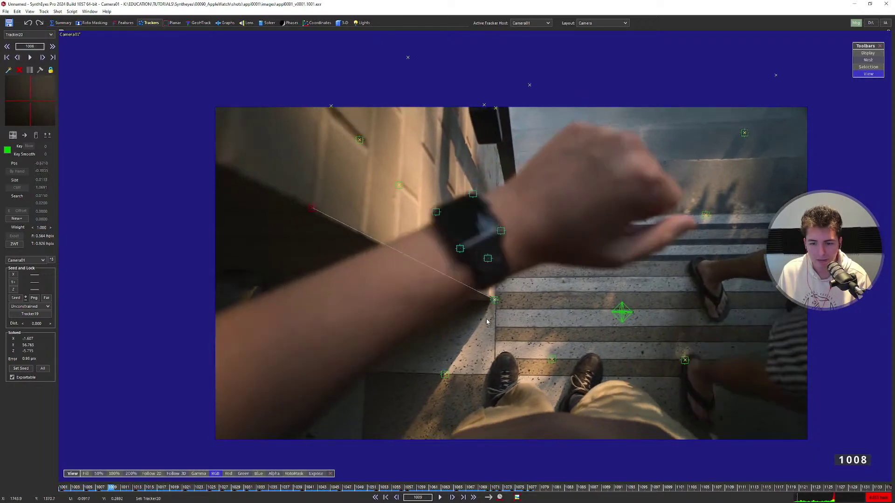
scroll(627, 364, "down", 3)
scroll(625, 371, "up", 2)
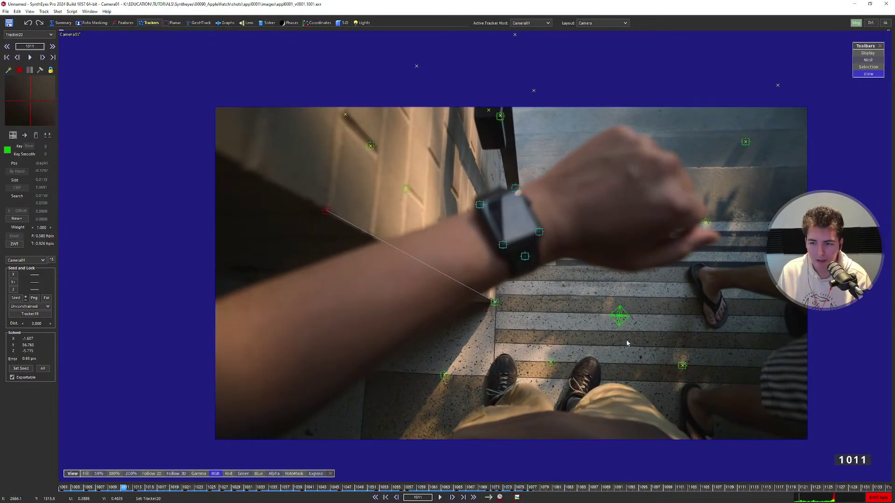
scroll(618, 326, "down", 2)
scroll(615, 308, "down", 1)
scroll(513, 242, "down", 1)
scroll(393, 160, "up", 2, "ctrl")
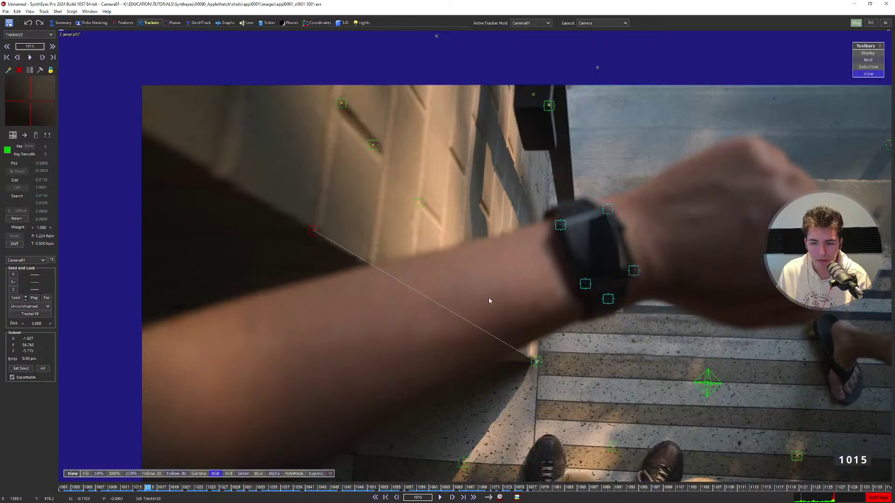
Link the upper tracker on the wall's brick joint to the tracker at its lower end and set their distance to 6.
middle_click_drag(419, 189, 422, 220)
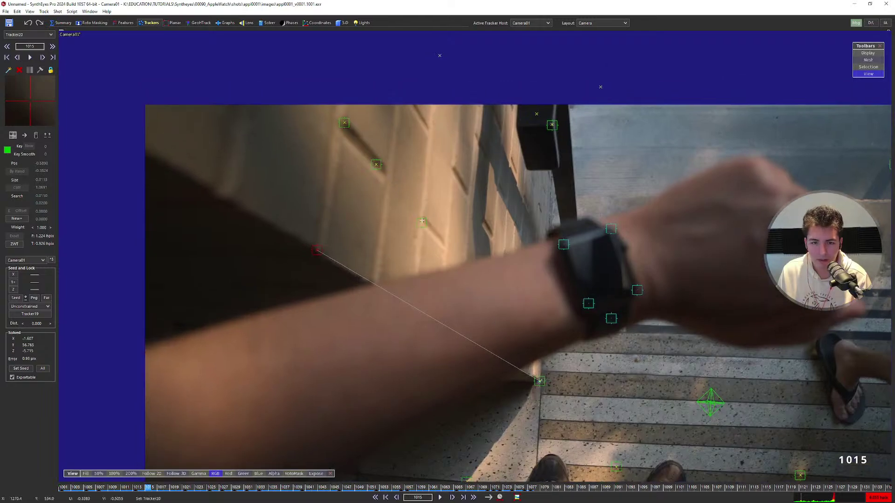
left_click(345, 123)
scroll(377, 159, "down", 2)
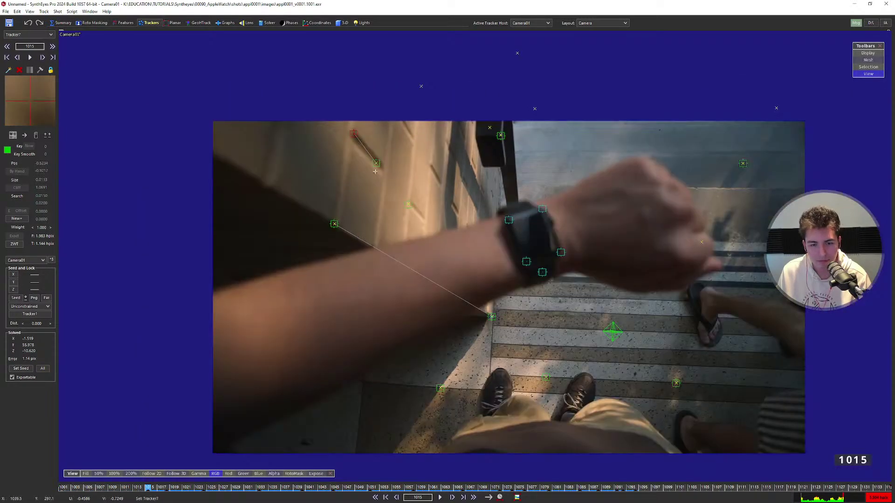
middle_click_drag(375, 186, 378, 211)
scroll(353, 200, "up", 2)
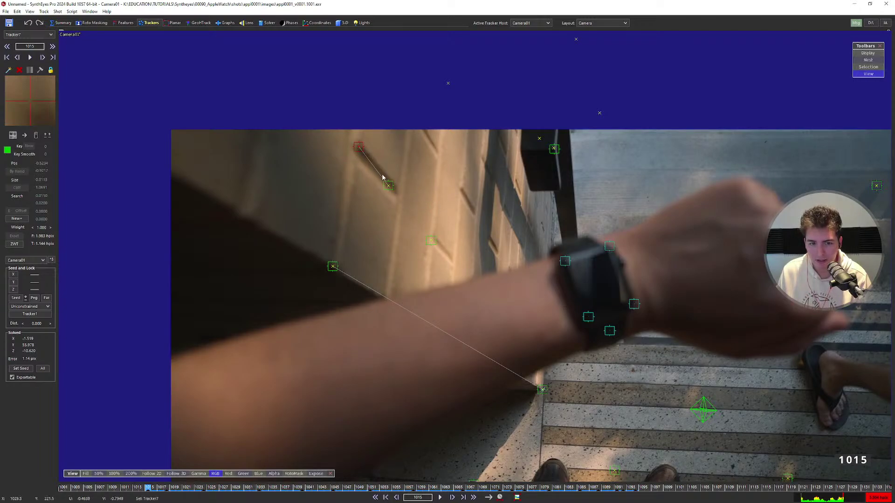
double_click(39, 322)
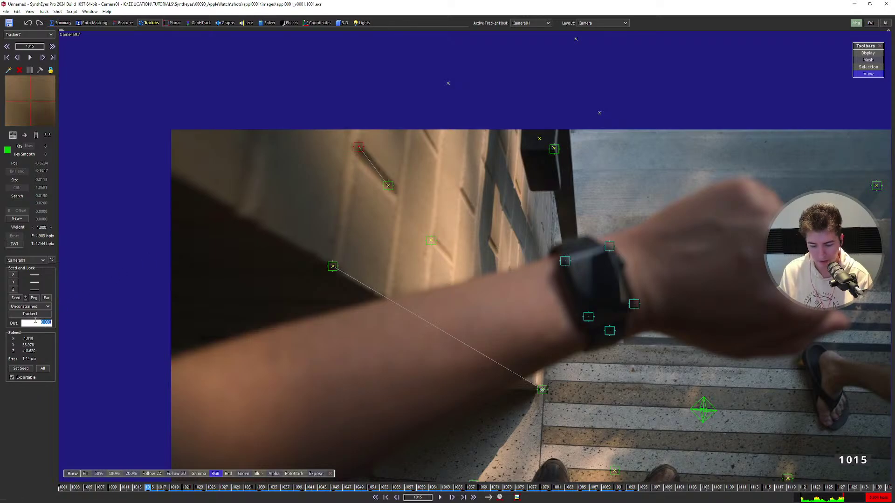
type("6")
key("Return")
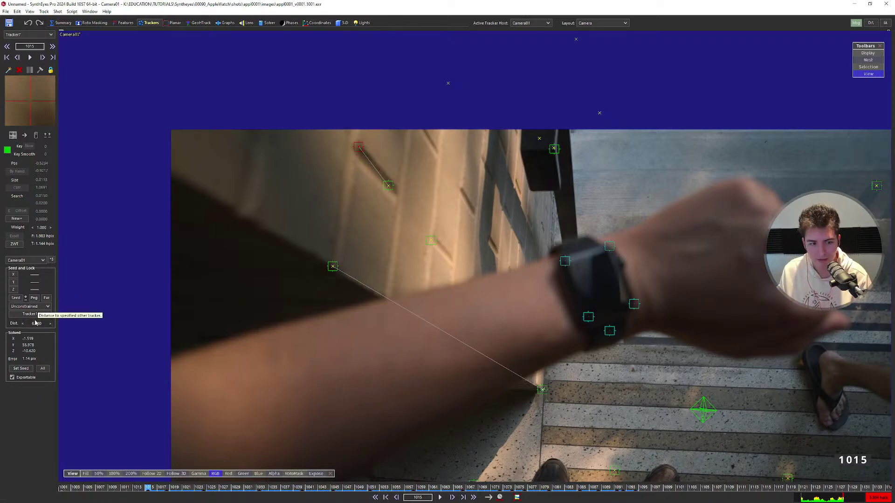
Solve the scene with the distance constraint, accept the result, and check the alignment in the Quad layout.
scroll(262, 312, "down", 2)
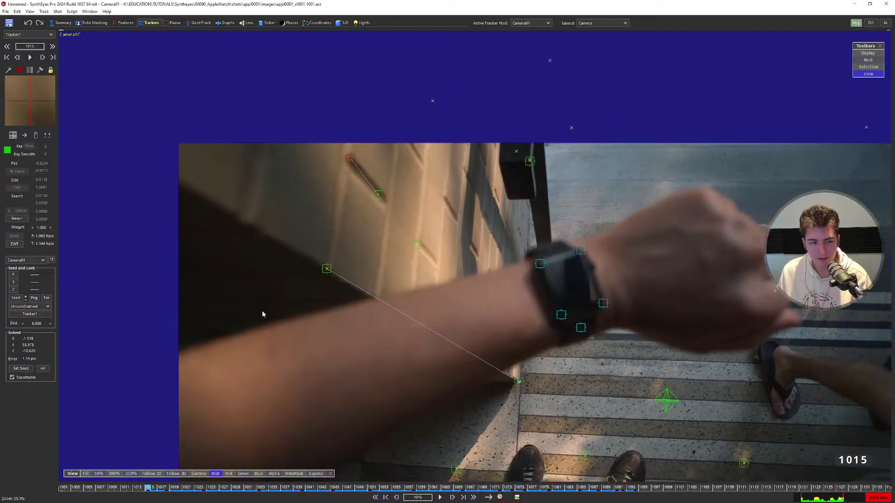
key("8")
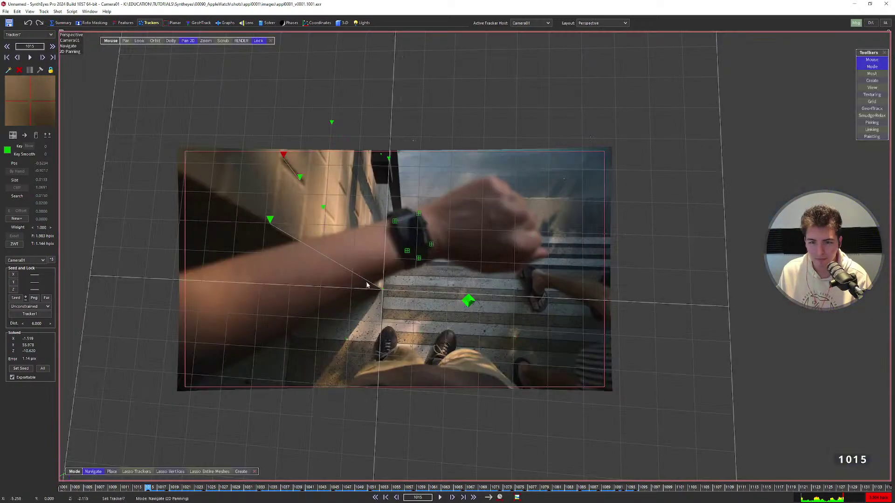
key("q")
scroll(260, 345, "up", 4)
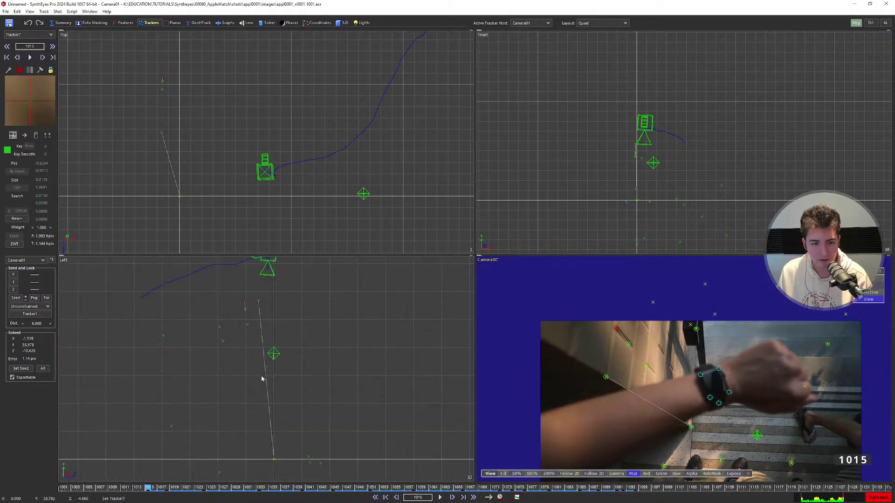
scroll(301, 323, "down", 1)
key("F9")
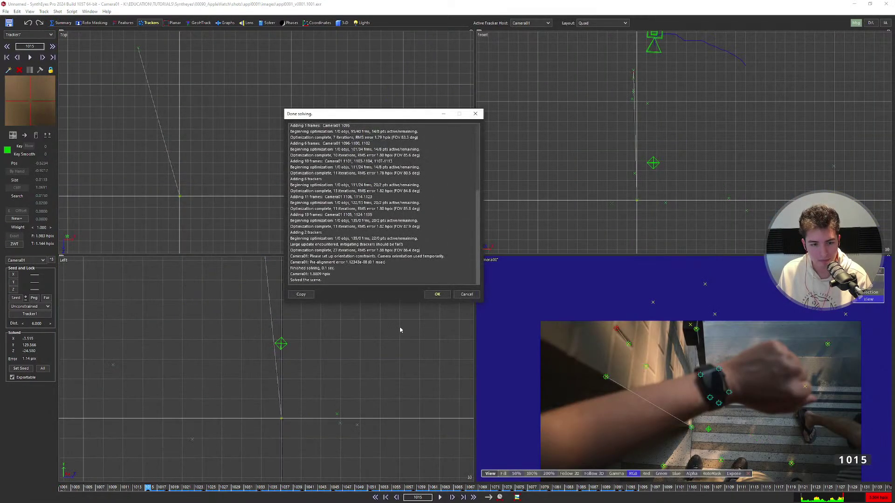
left_click(438, 295)
scroll(315, 352, "up", 2)
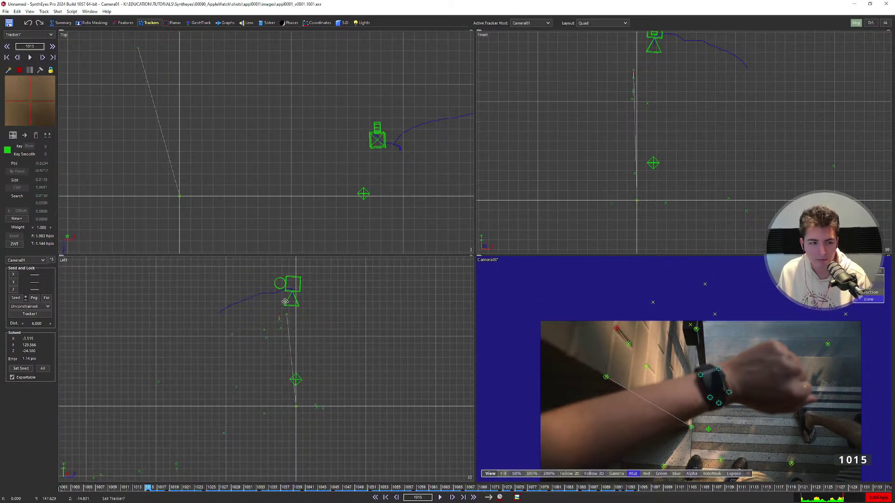
Switch the solver from Automatic to Refine, solve the scene again, and accept the result.
left_click(267, 22)
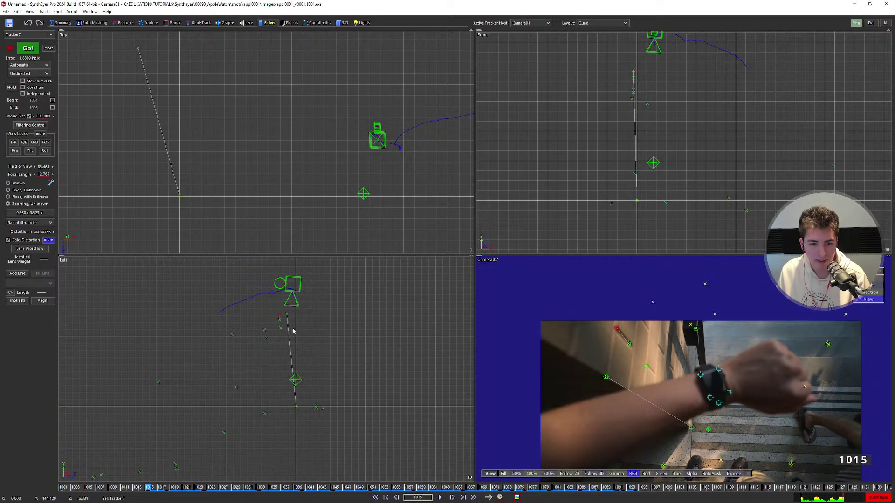
left_click(31, 65)
left_click(16, 87)
left_click(28, 48)
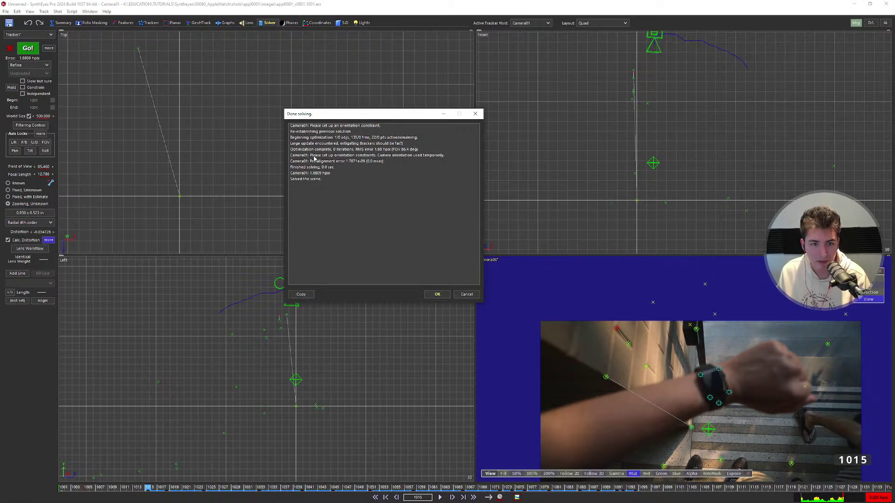
left_click(436, 295)
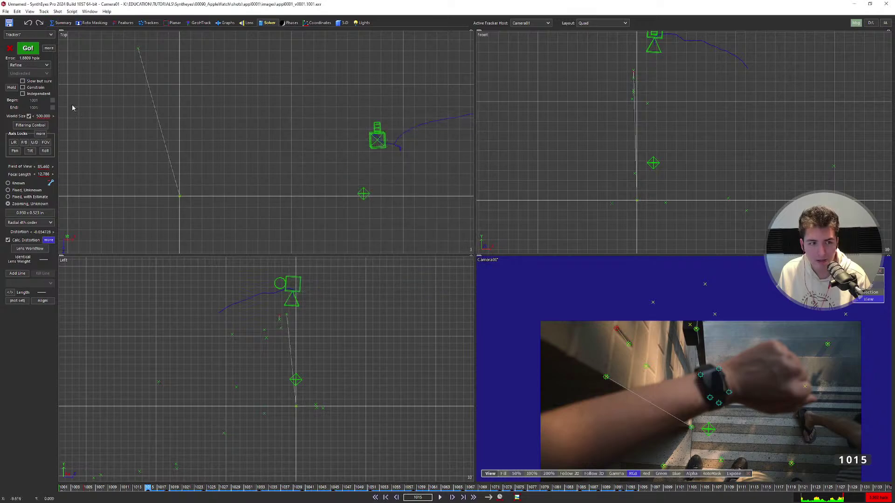
Enable Constrain for the solver, refine the solve again, accept it, and inspect the trackers in the Left view.
left_click(28, 48)
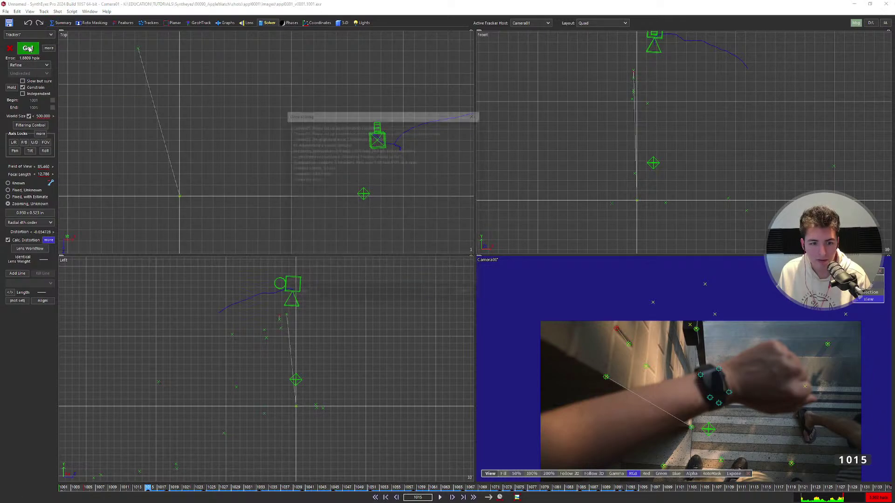
left_click(437, 295)
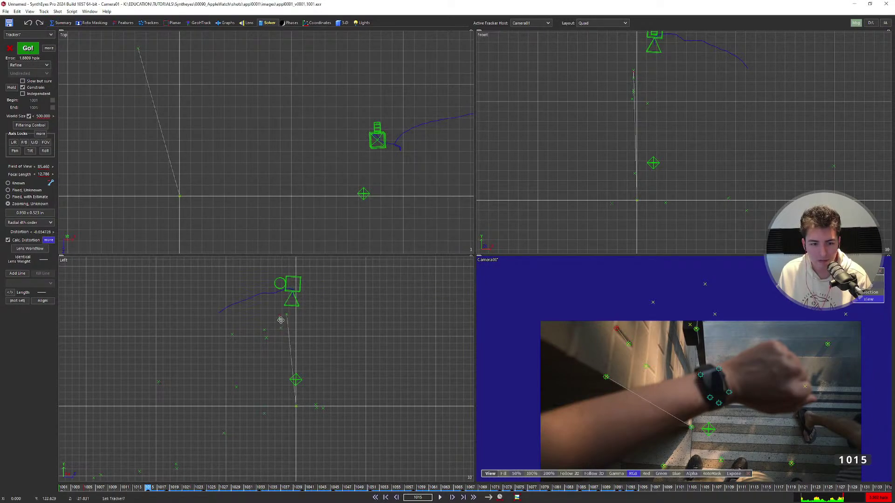
scroll(285, 325, "up", 3)
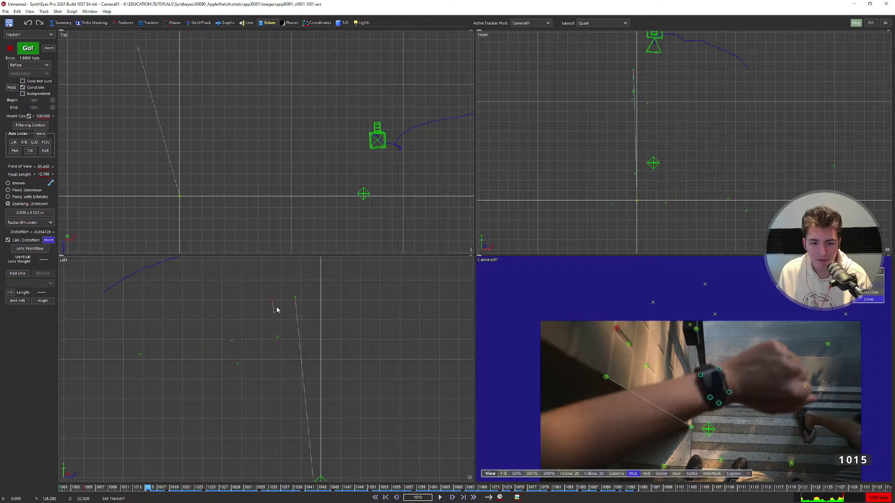
scroll(278, 310, "down", 3)
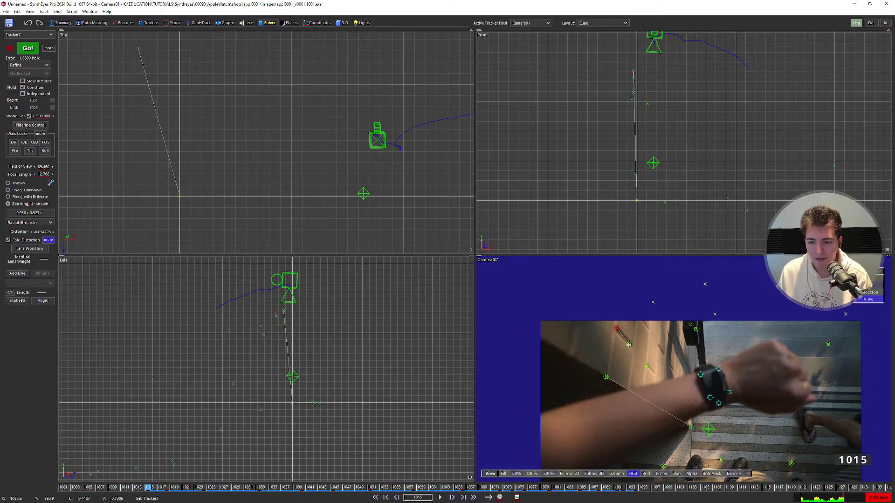
In the Camera layout, link the floor tracker near the bystander's sandal to Tracker2 between the shoes as its target point.
key("F1")
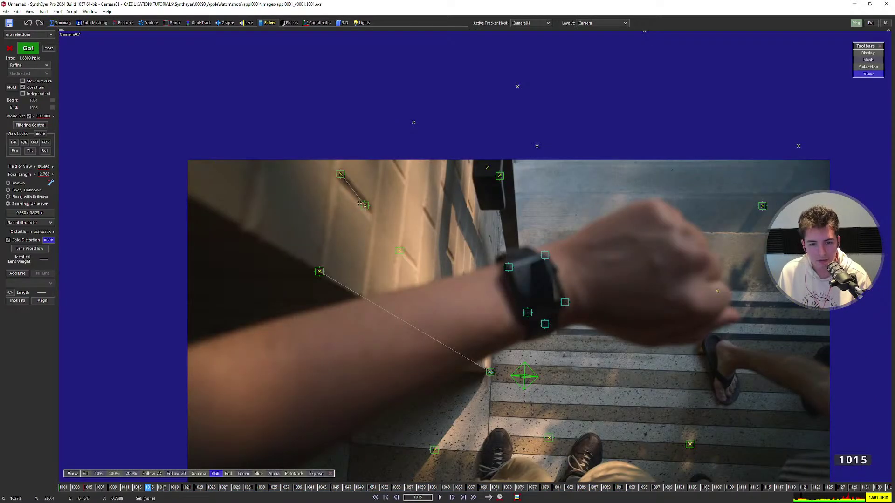
middle_click_drag(358, 212, 537, 299)
scroll(575, 315, "up", 2)
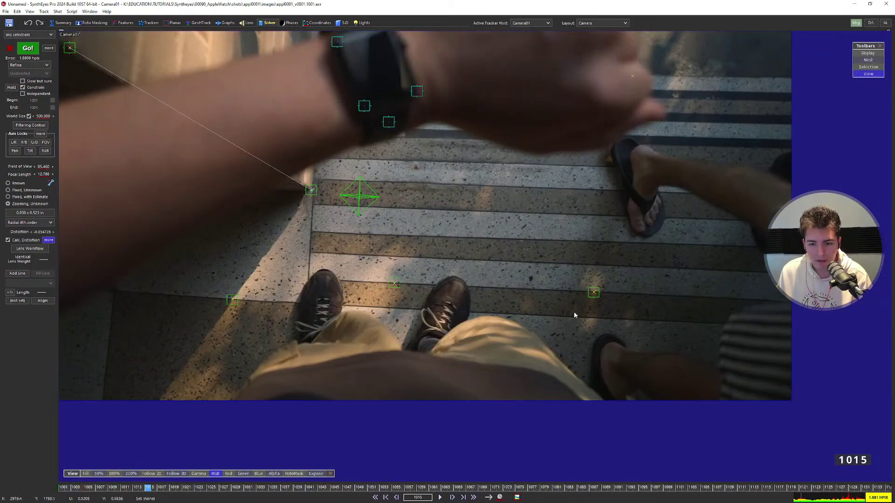
left_click(598, 295)
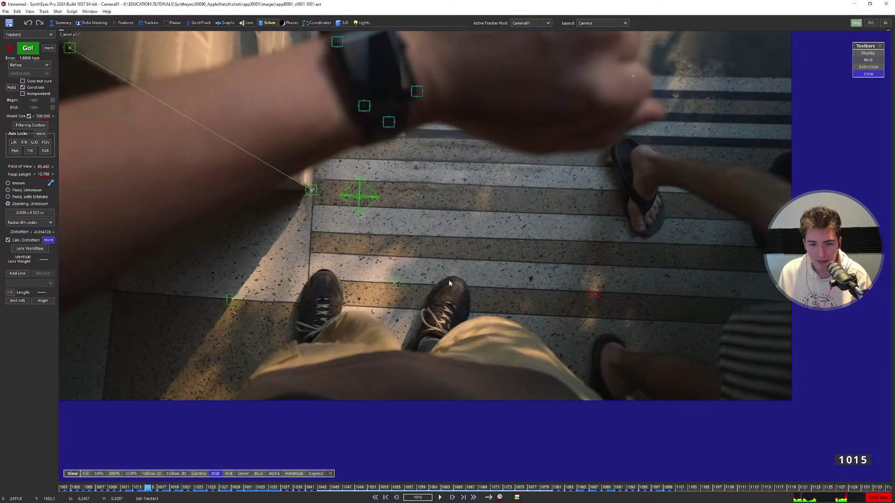
left_click(394, 284, "ctrl")
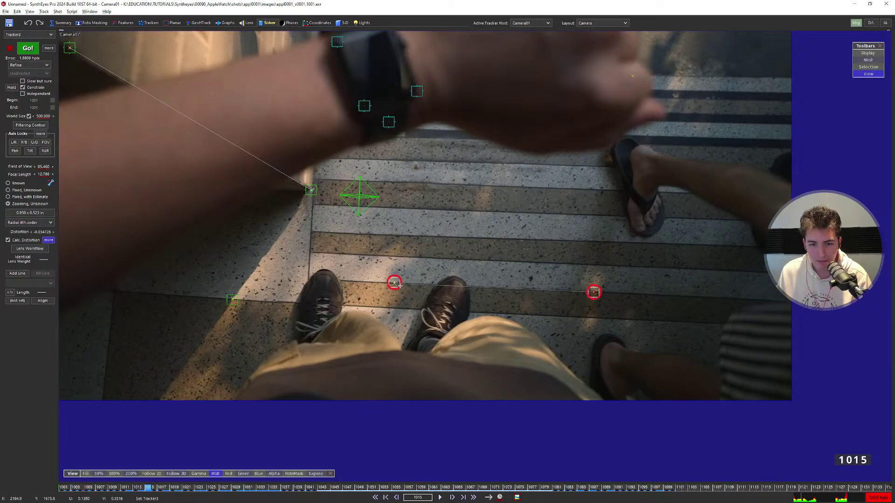
scroll(431, 290, "down", 2)
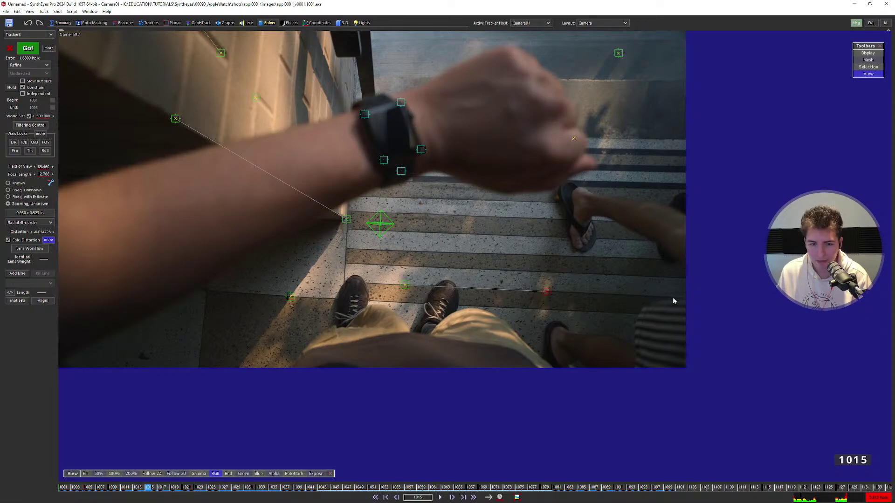
Constrain the linked floor tracker parallel to the X axis and set its X polarity to X+.
left_click(146, 23)
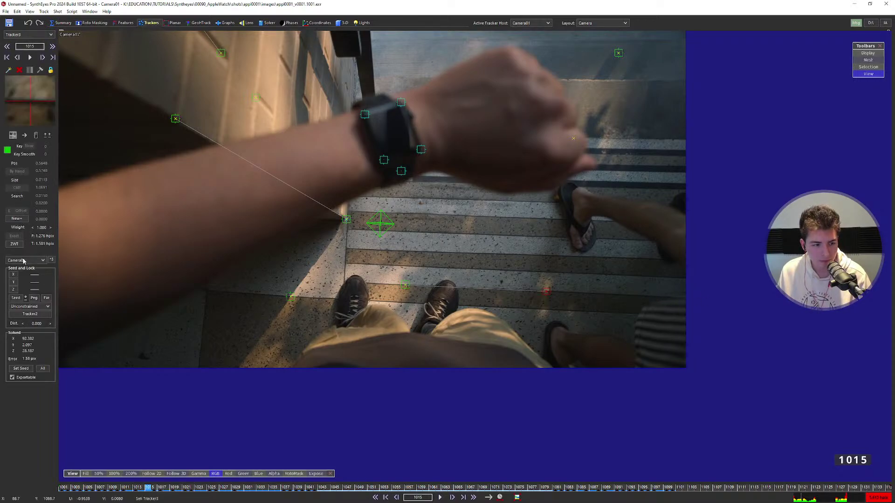
left_click(28, 307)
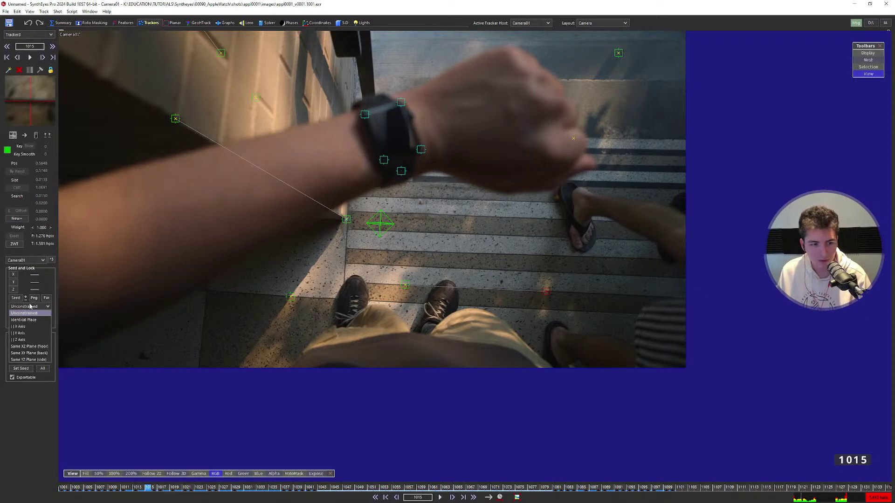
left_click(28, 329)
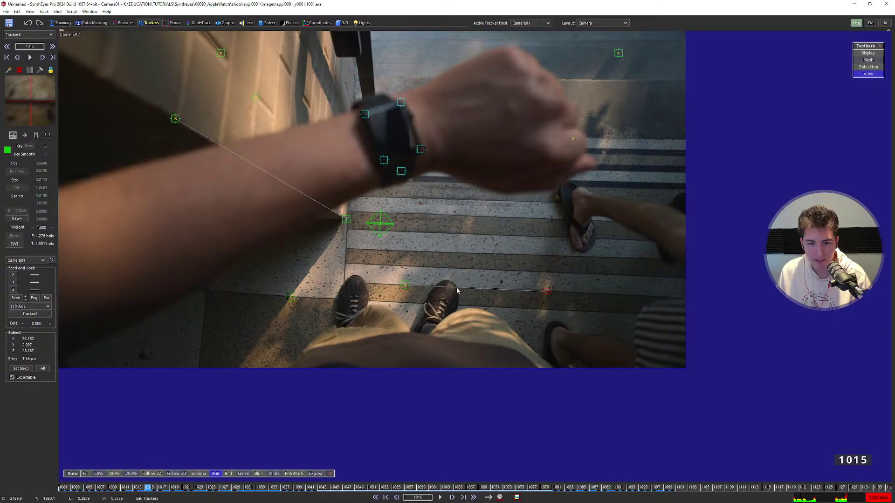
left_click(16, 276)
Return to the Quad layout, refine the solve with the X-axis constraint, and accept the result.
key("q")
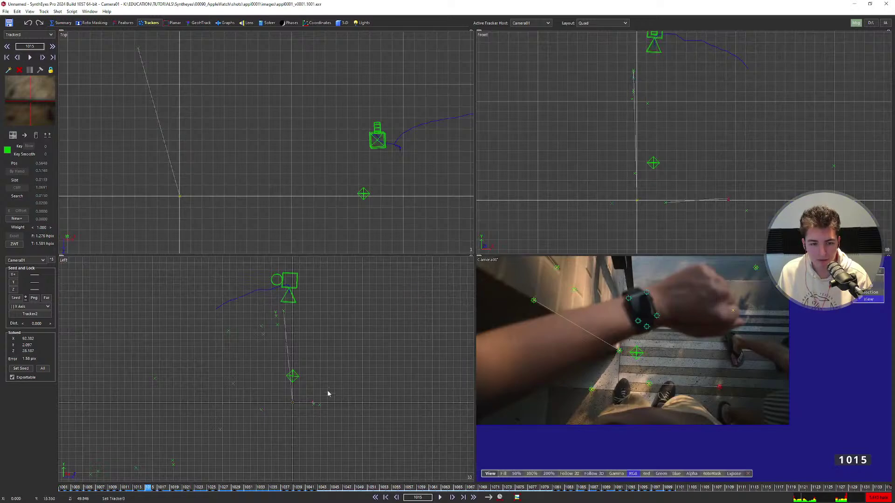
scroll(312, 408, "up", 3)
scroll(316, 388, "down", 5)
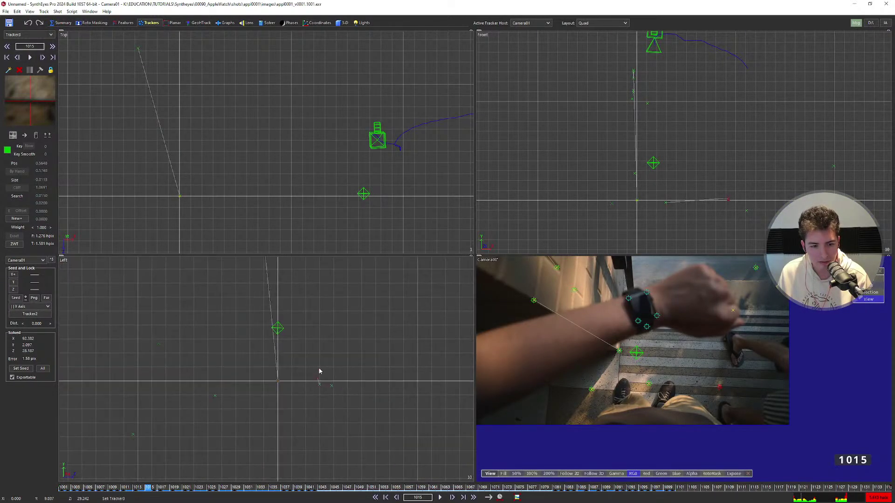
left_click(261, 22)
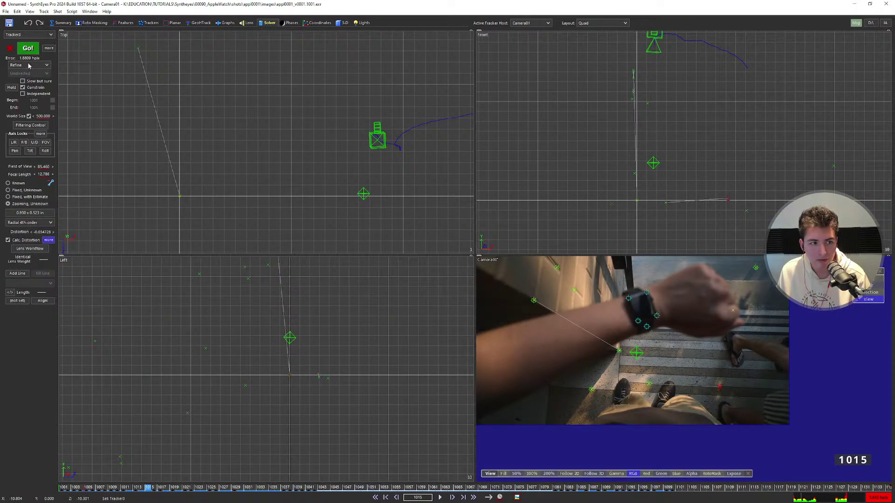
left_click(28, 48)
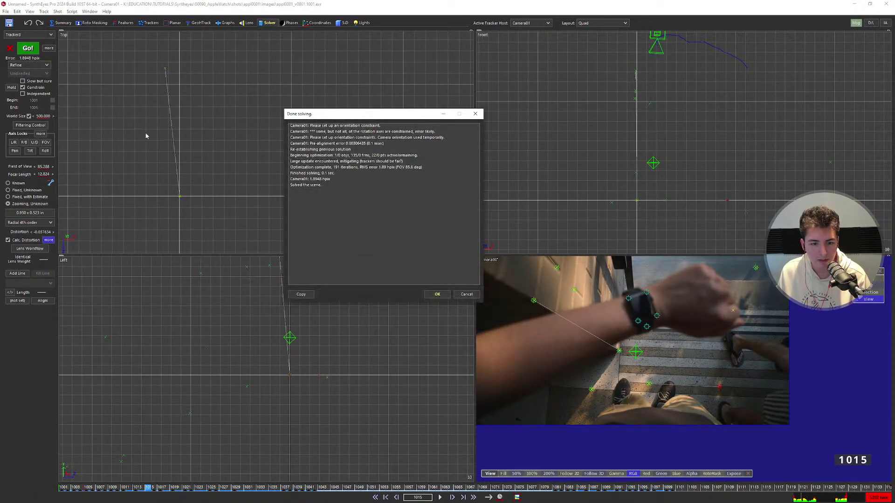
left_click(446, 292)
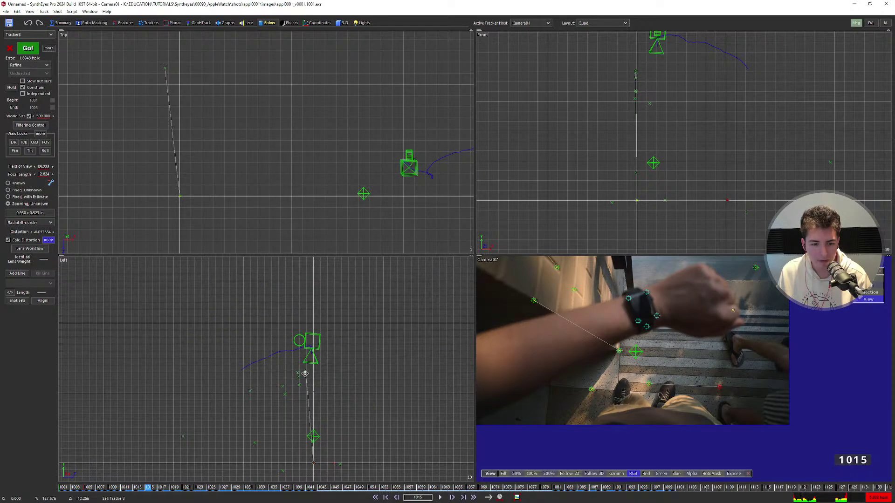
Select the wall tracker Tracker20, which is linked to Tracker19, and constrain it parallel to the Y axis.
left_click(305, 373)
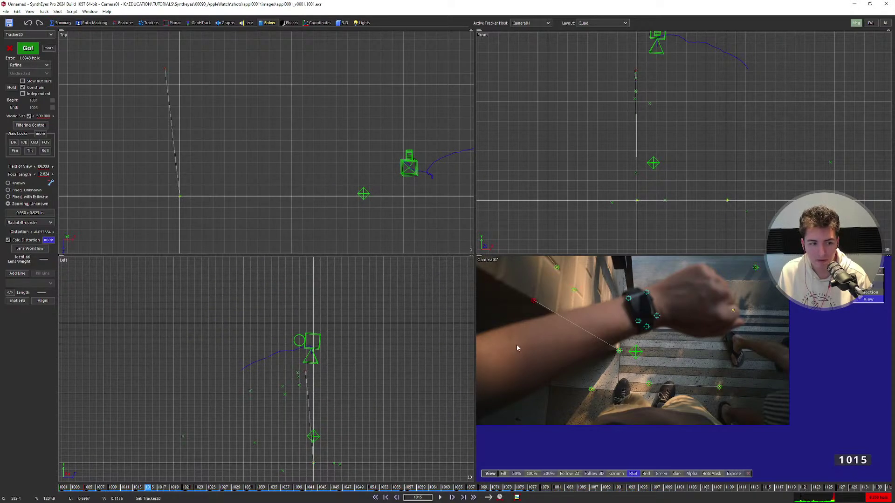
middle_click_drag(598, 360, 592, 342)
middle_click_drag(310, 399, 312, 349)
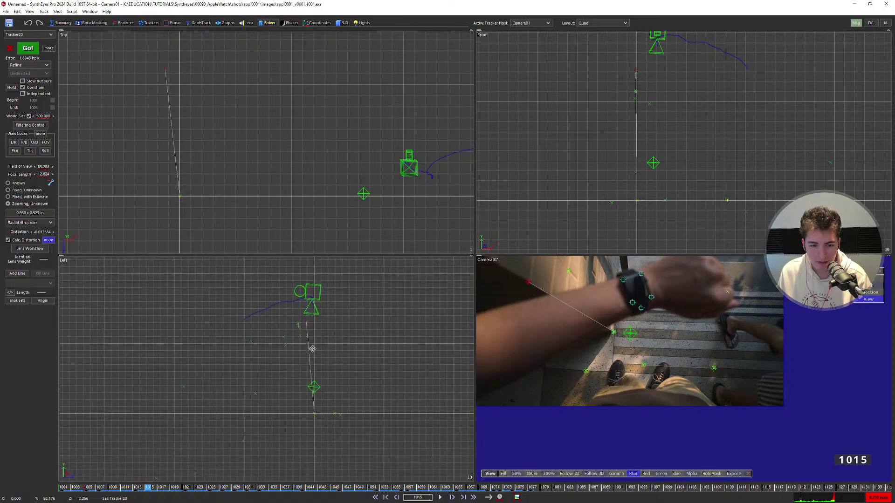
scroll(311, 345, "up", 2)
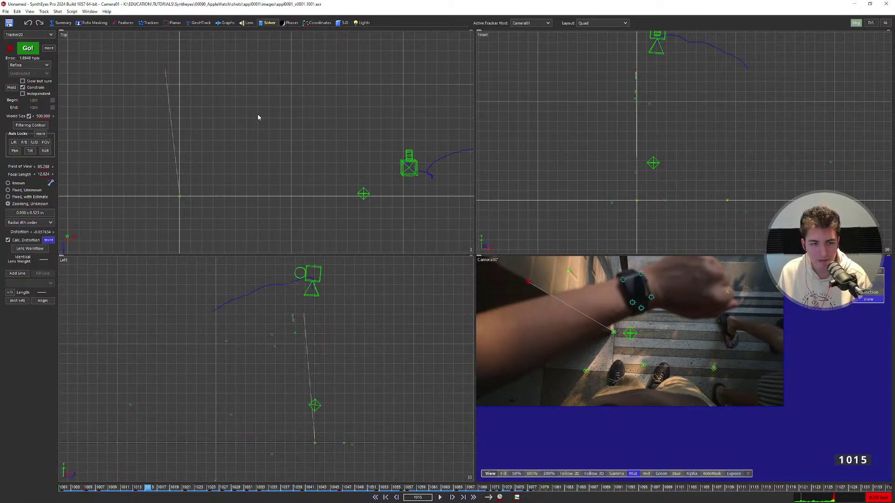
left_click(150, 23)
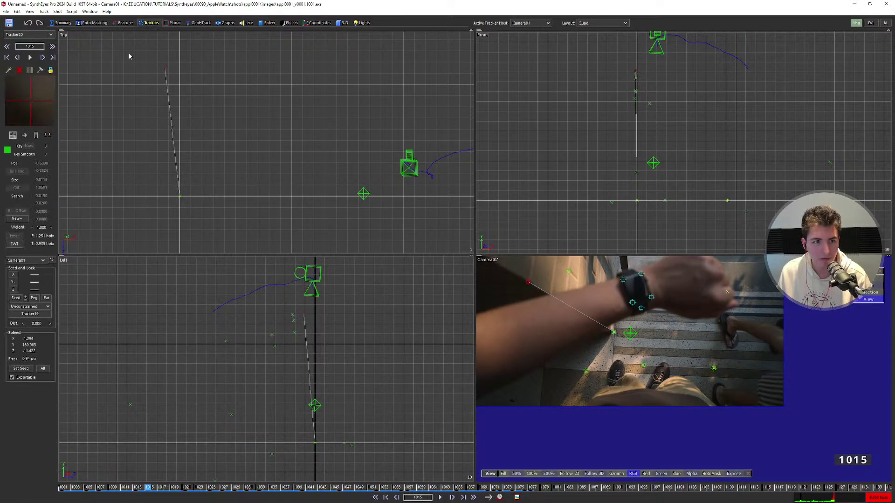
left_click(260, 24)
left_click(148, 22)
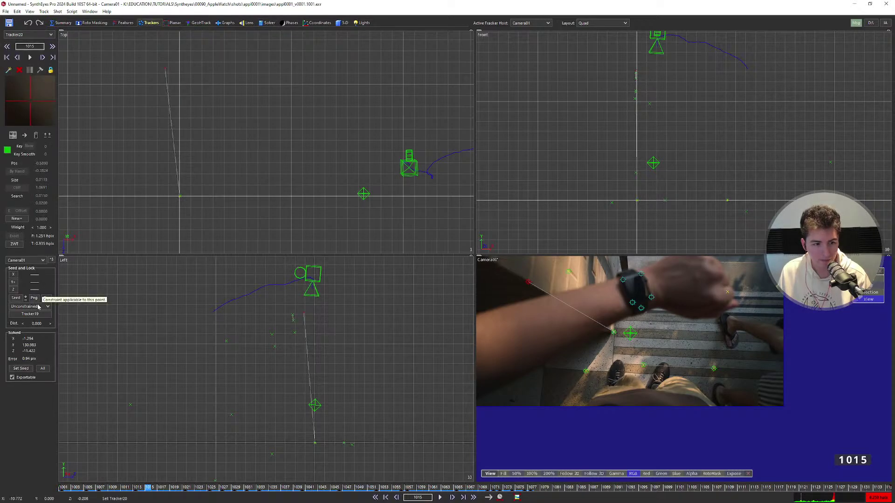
left_click(33, 307)
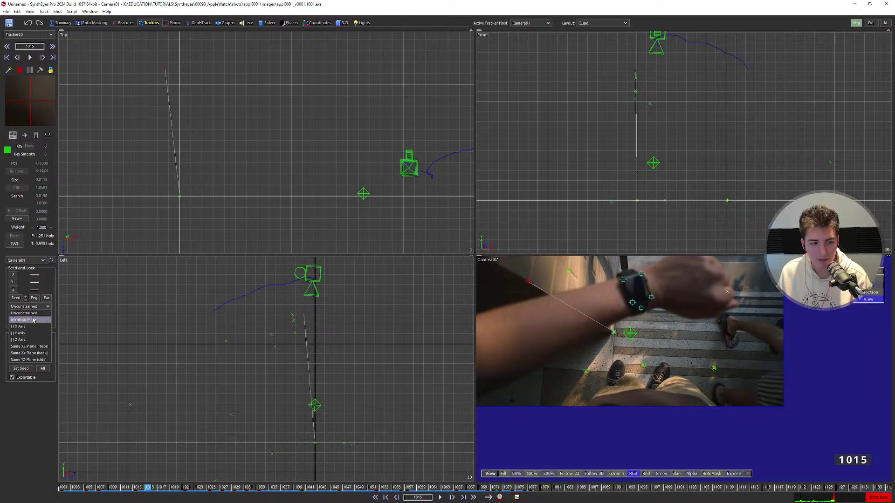
left_click(31, 334)
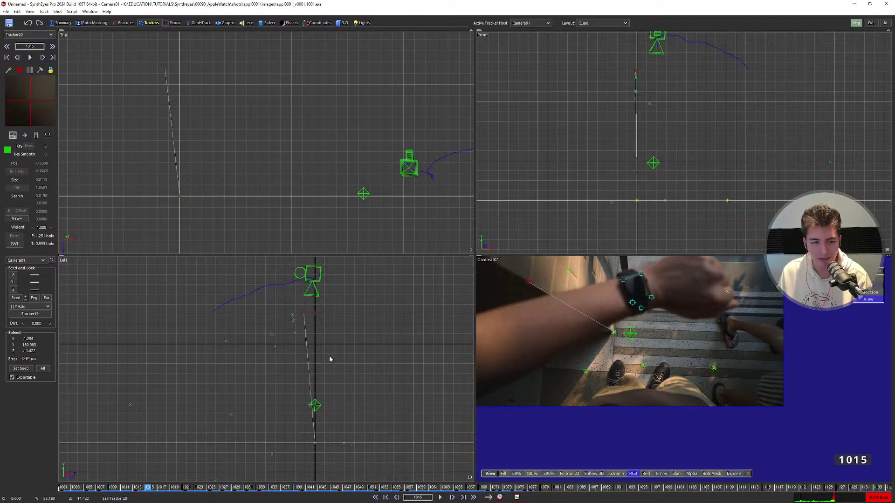
Refine the solve with the Y-axis constraint on the wall tracker and accept the result.
left_click(261, 26)
left_click(28, 48)
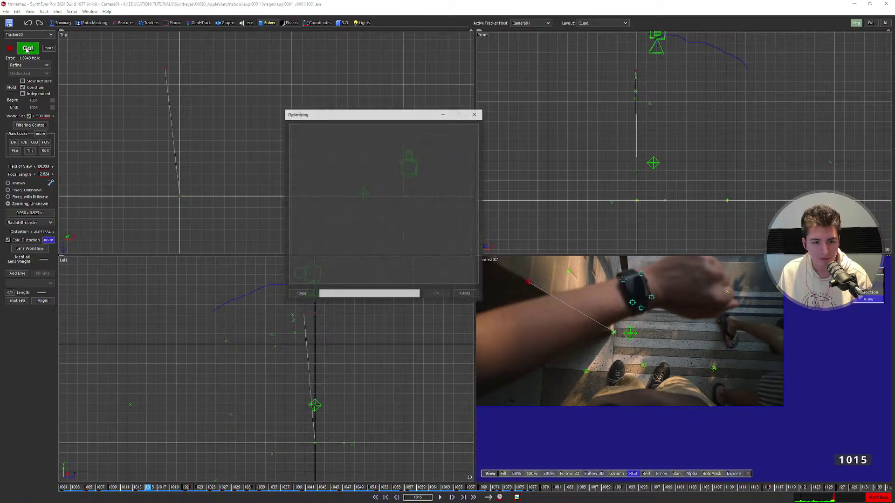
left_click(437, 295)
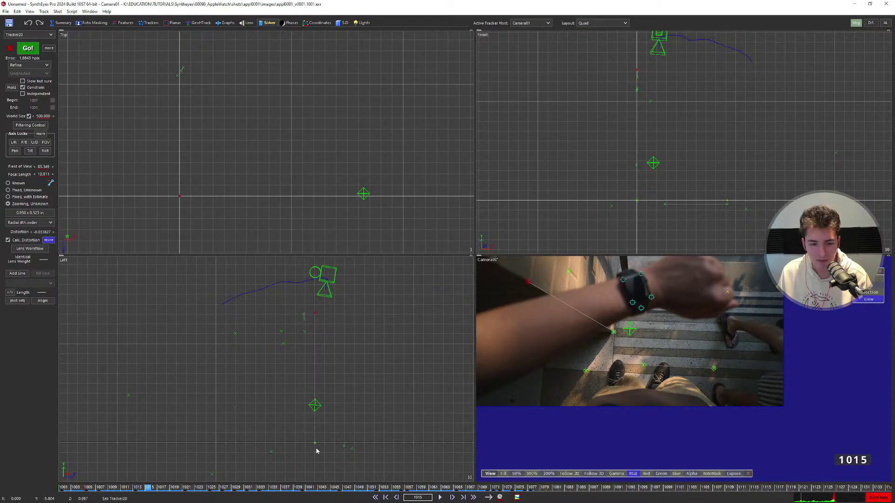
Examine how the floor trackers between the shoes and near the sandal sit relative to the ground line in the Left and Front views.
scroll(348, 456, "up", 3)
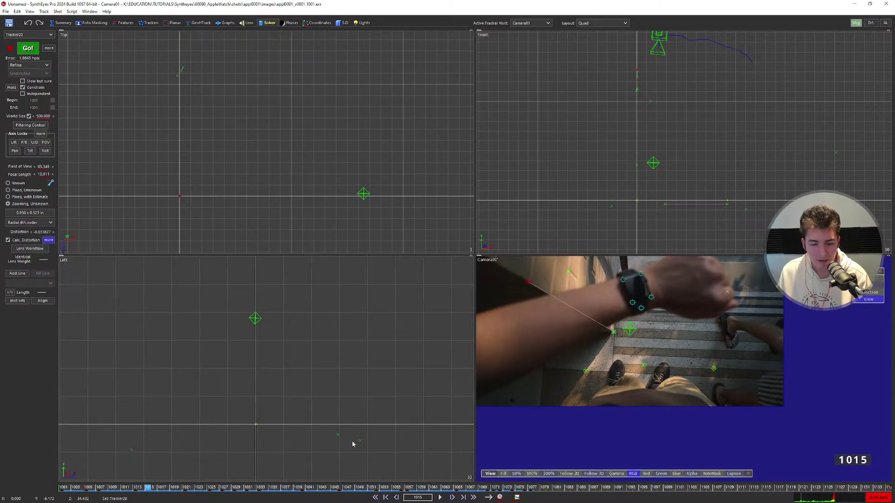
scroll(351, 443, "up", 2)
scroll(645, 368, "up", 2)
left_click(736, 363)
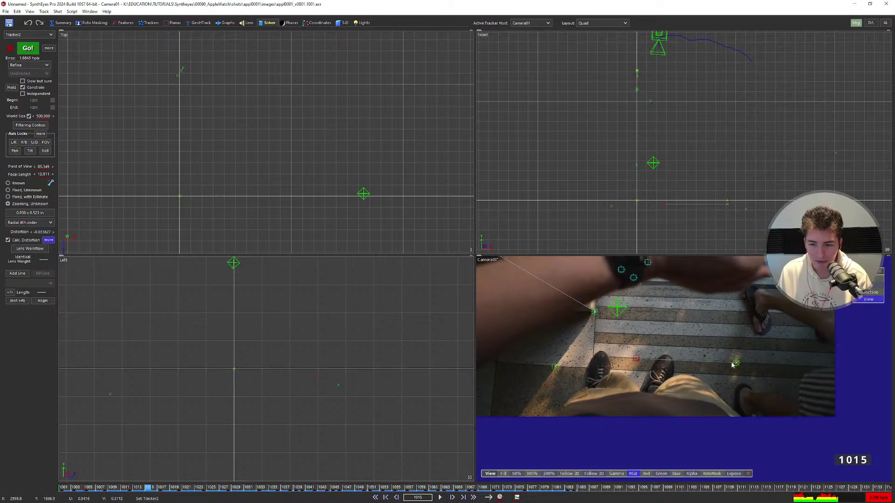
left_click(636, 361)
scroll(676, 200, "up", 4)
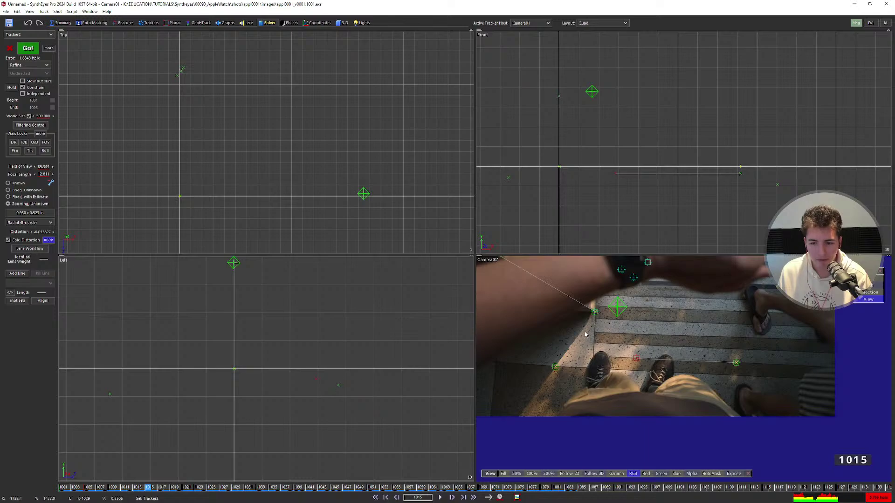
left_click(735, 362)
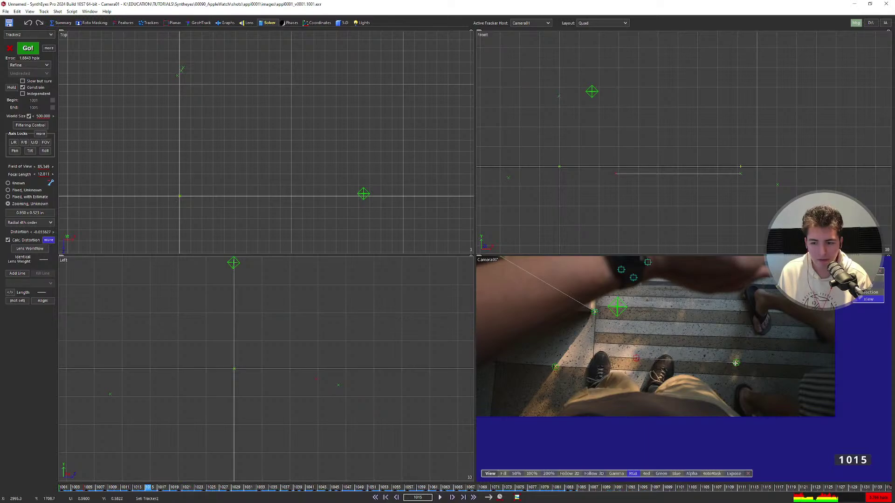
left_click(637, 358)
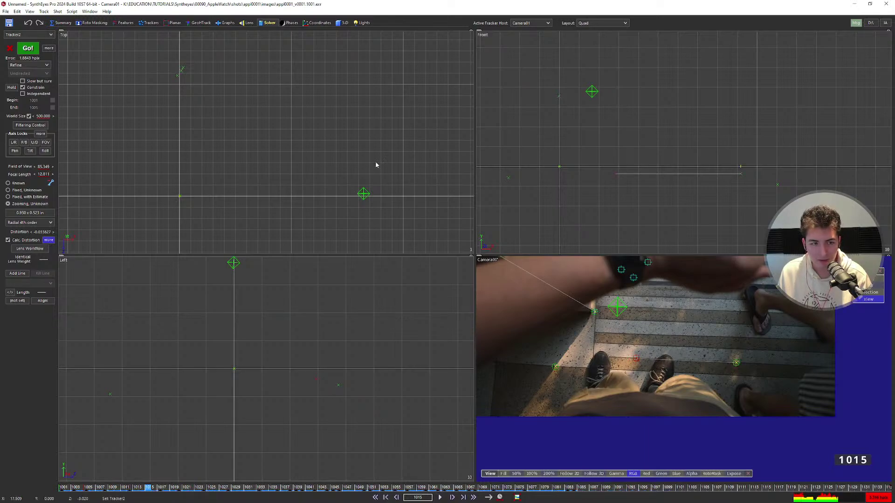
Try constraining Tracker2 between the shoes to Any XZ Plane (floor), and undo the constraint.
left_click(149, 23)
left_click(36, 308)
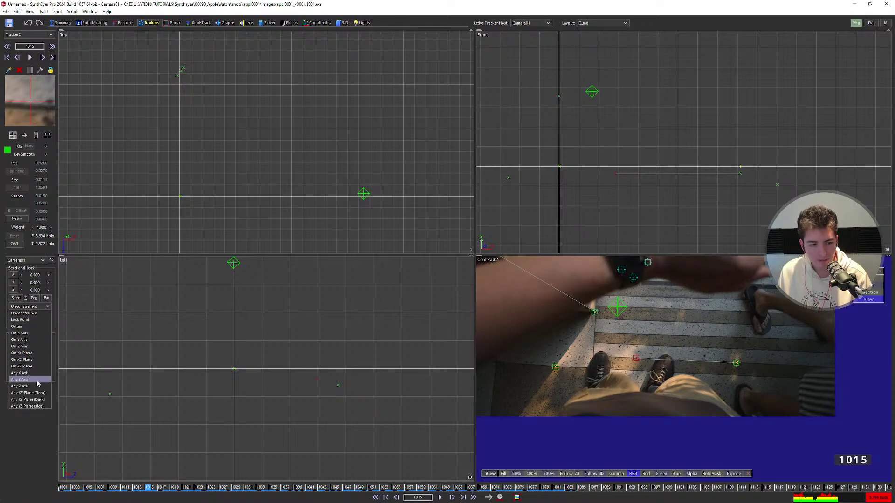
left_click(33, 393)
scroll(312, 383, "down", 3)
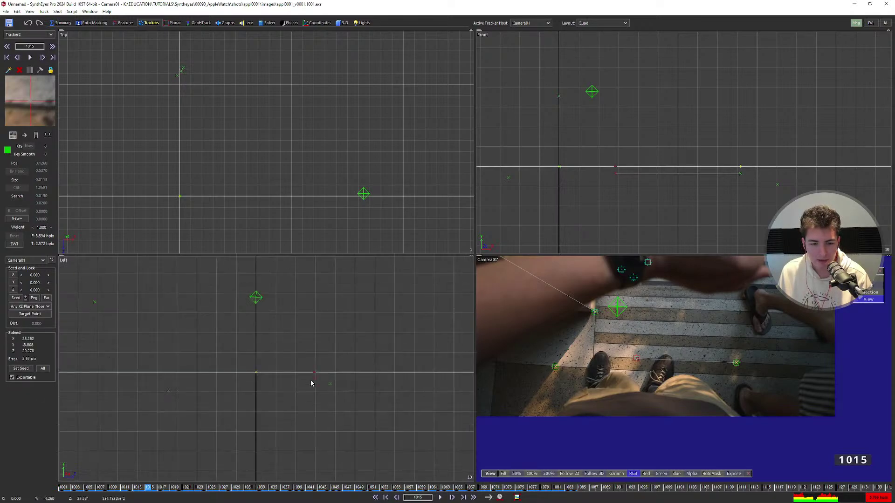
scroll(619, 176, "up", 3)
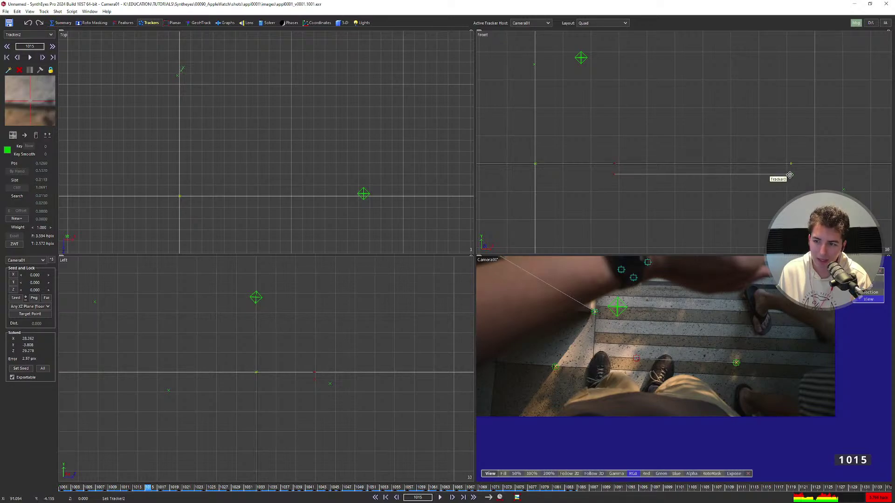
scroll(637, 176, "down", 2)
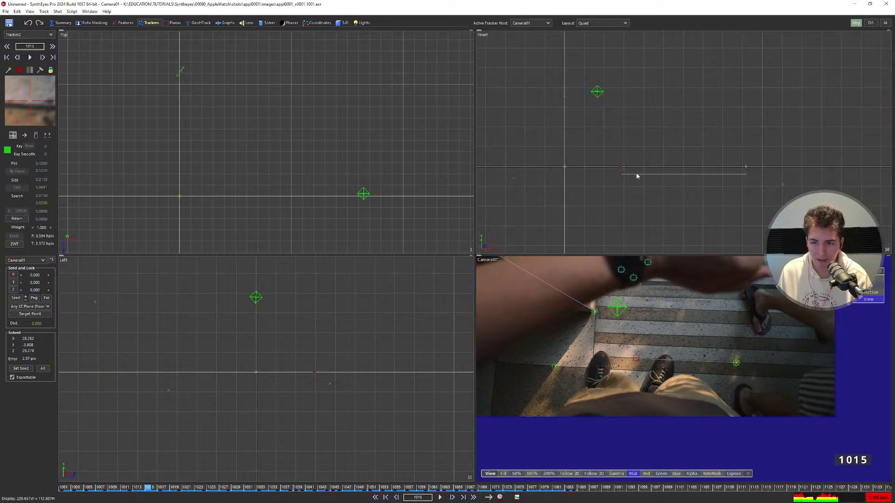
key("ctrl+z")
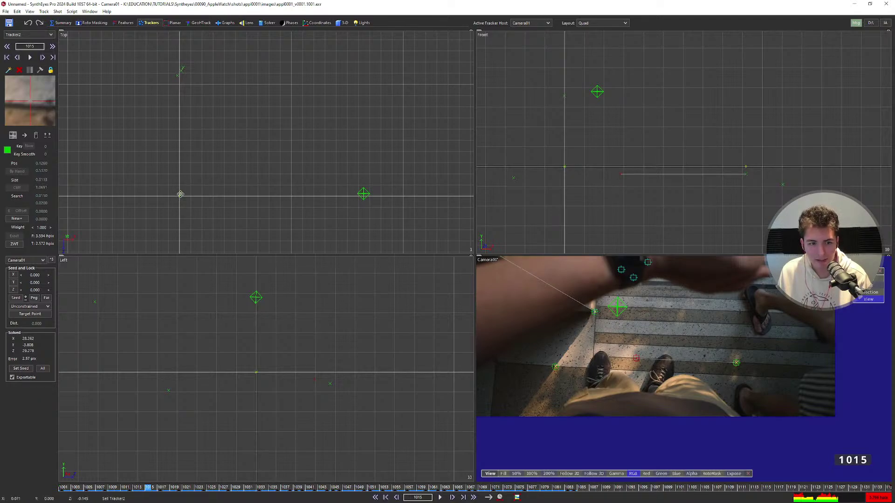
Link Tracker2 between the shoes to the corner tracker Tracker19 and constrain it to the Same XZ Plane (floor).
key("alt")
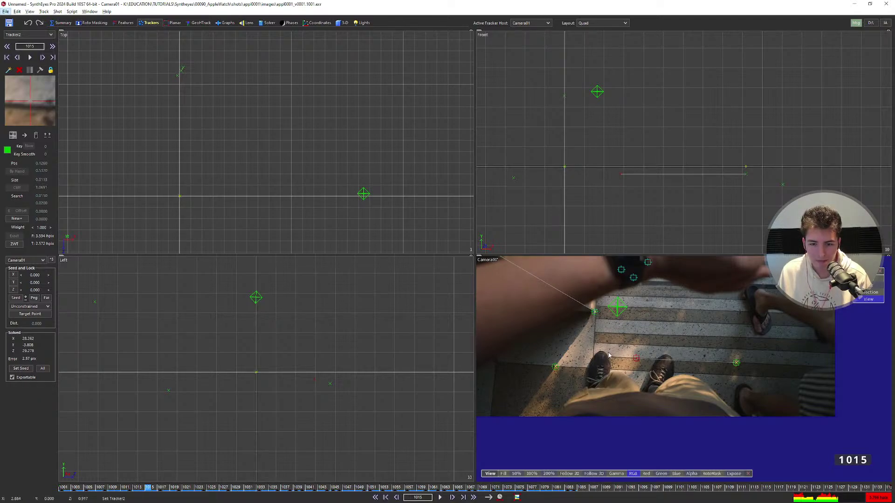
scroll(748, 324, "down", 1)
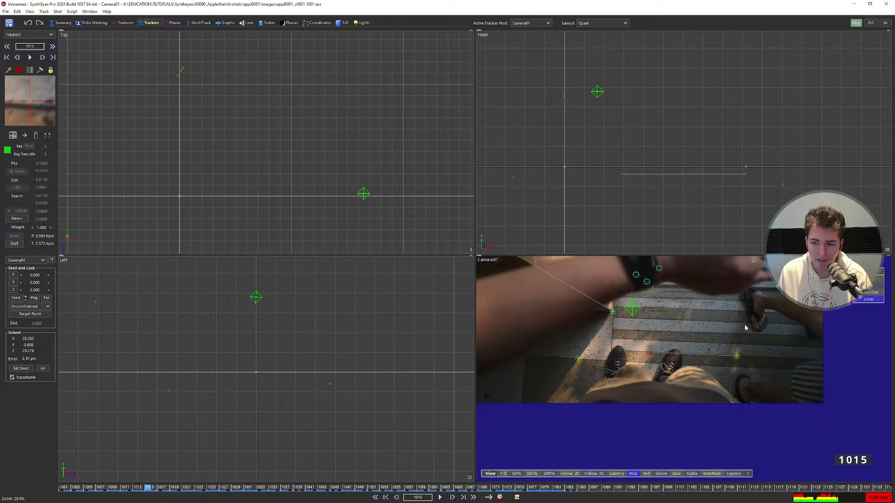
middle_click_drag(667, 349, 666, 368)
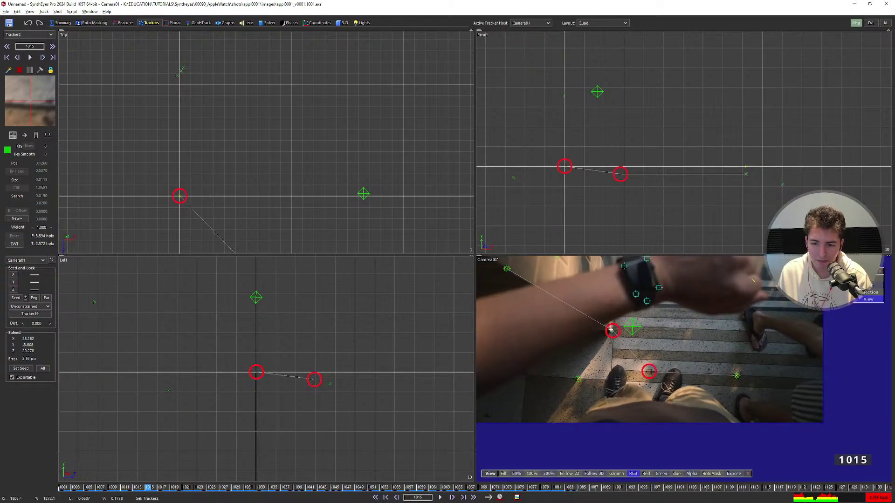
left_click(649, 372)
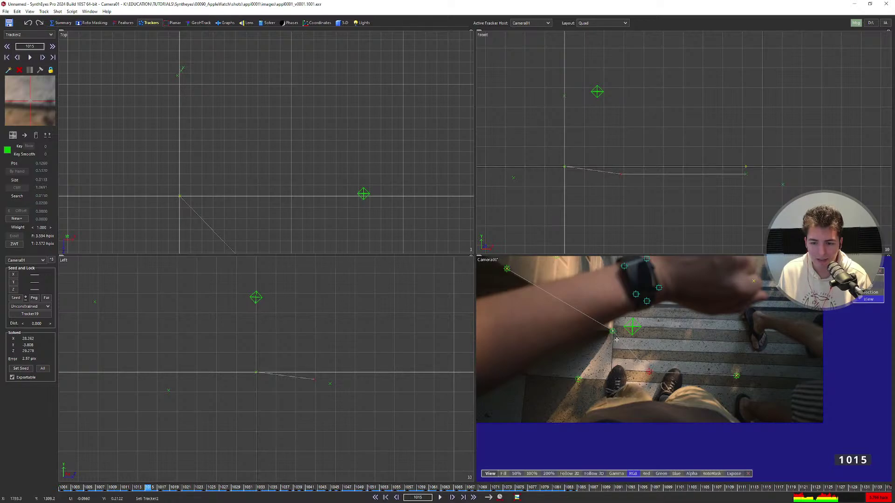
left_click(30, 306)
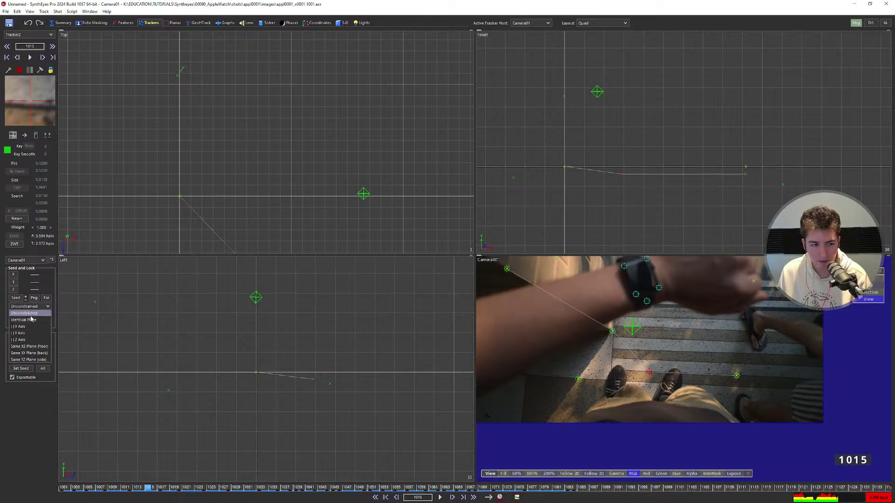
left_click(32, 346)
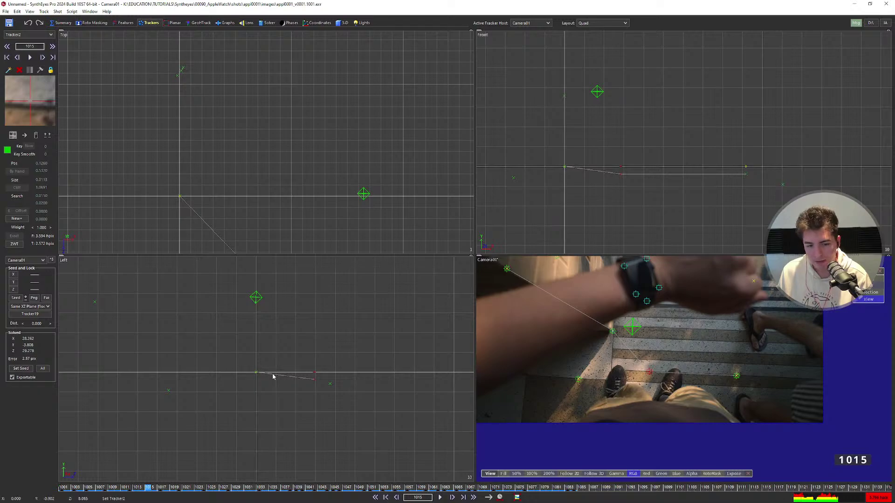
Refine the solve with the floor-plane constraint, accept it, and inspect the floor alignment in the Left view.
scroll(273, 377, "up", 2)
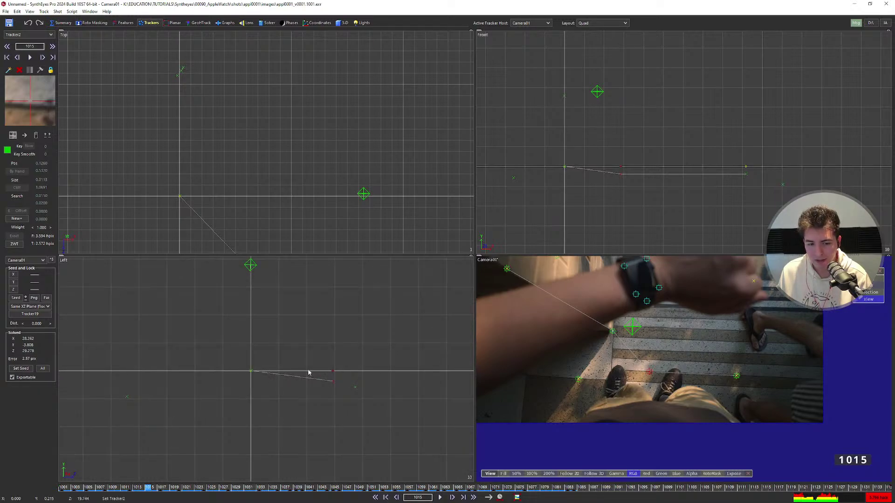
scroll(293, 373, "down", 2)
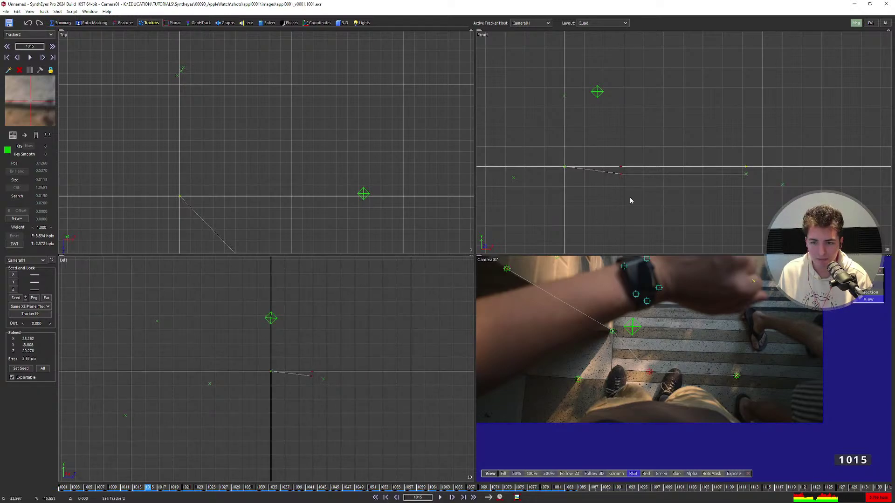
key("shift+g")
left_click(437, 294)
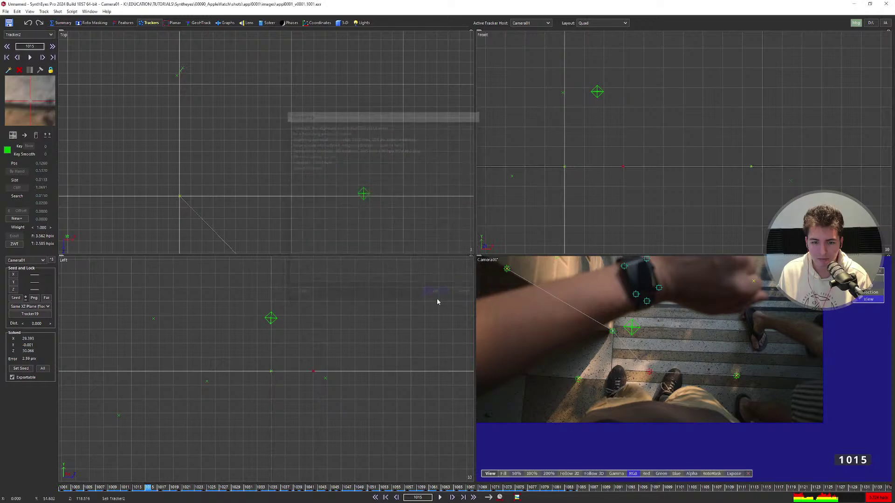
scroll(321, 378, "down", 3)
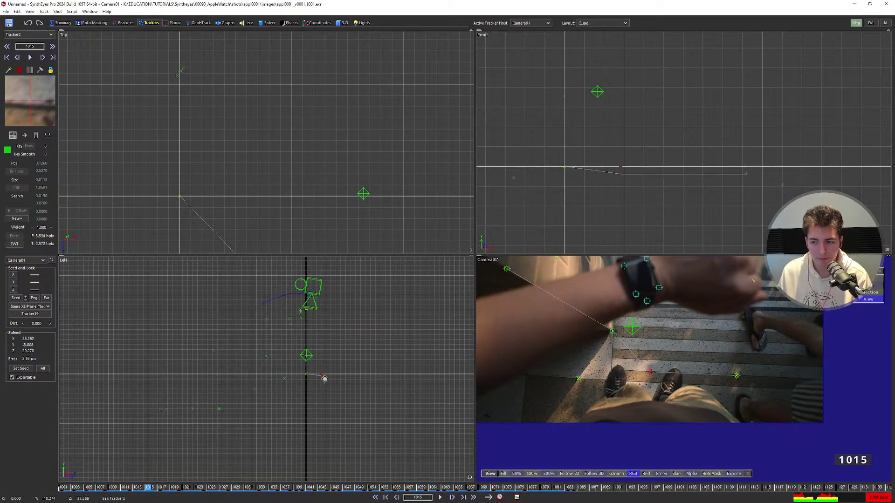
Check the solved trackers and ground grid against the footage in the Perspective layout, and go to frame 1013.
key("5")
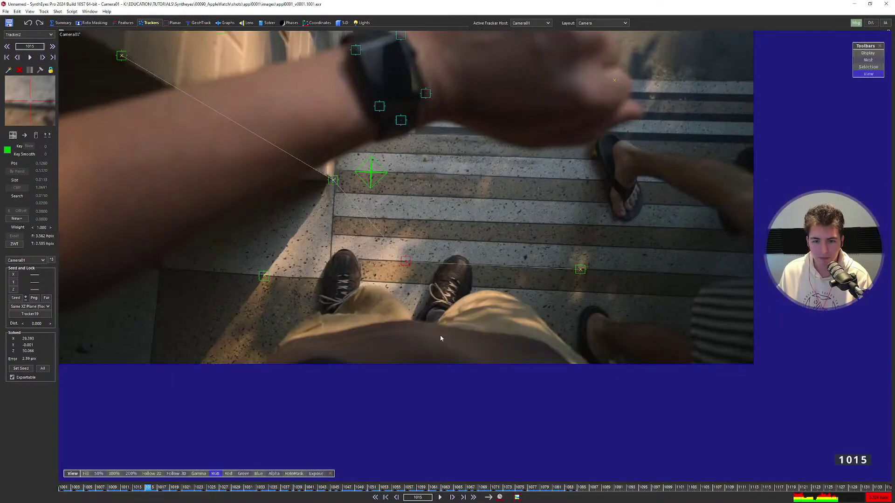
key("6")
scroll(423, 293, "up", 3)
middle_click_drag(184, 400, 268, 403)
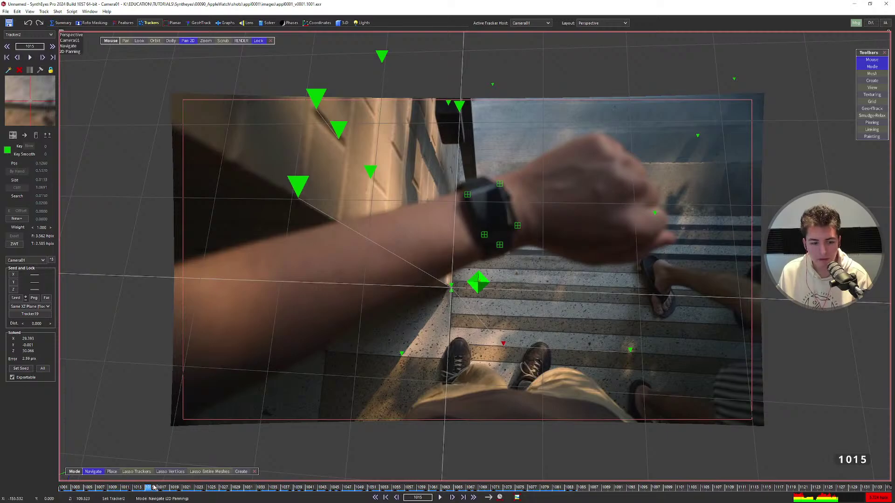
left_click_drag(149, 488, 136, 472)
Constrain Tracker22, on the floor seam beside the shoes at frame 1013, to Any XZ Plane (Floor).
key("3")
middle_click_drag(303, 247, 339, 233)
left_click(303, 261)
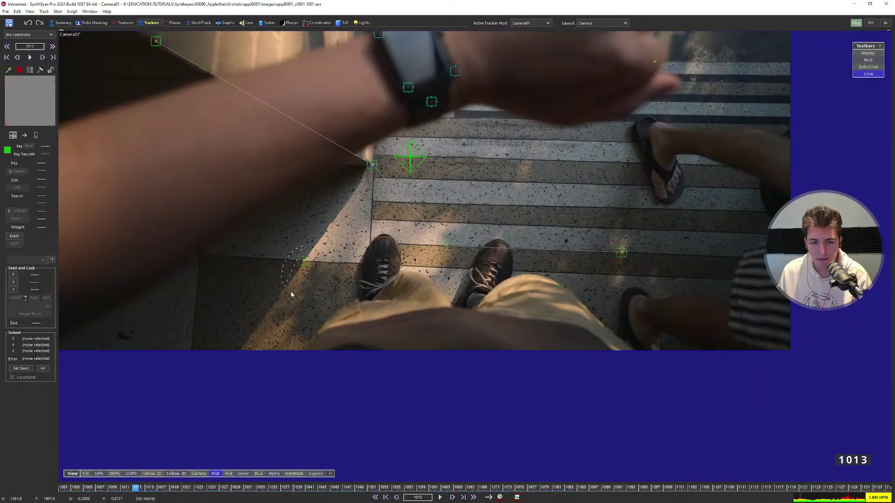
scroll(306, 261, "up", 2)
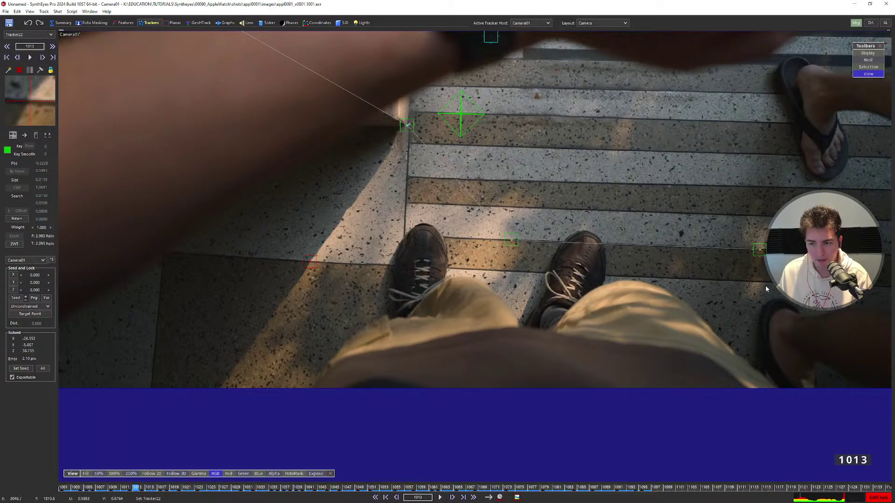
left_click(676, 280)
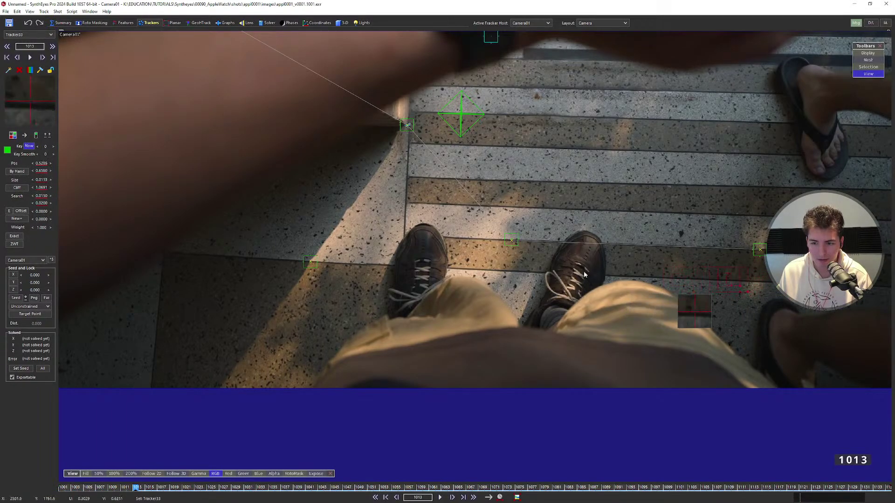
key("ctrl+z")
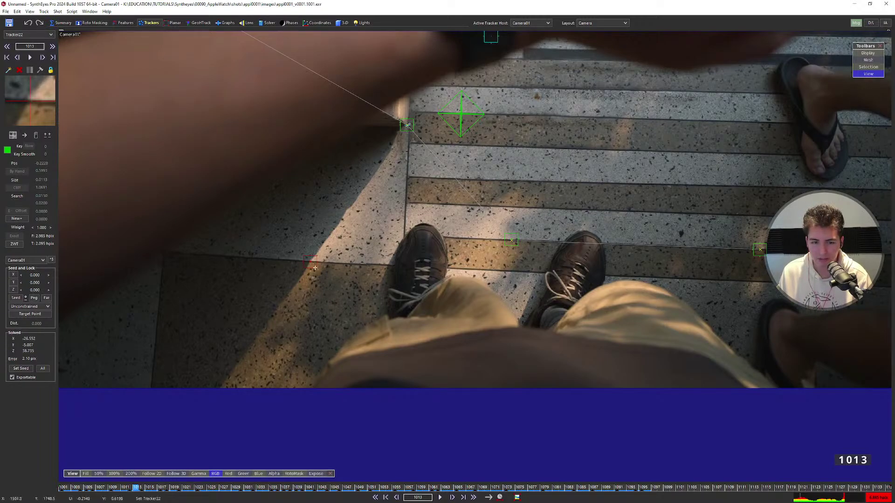
left_click(406, 126)
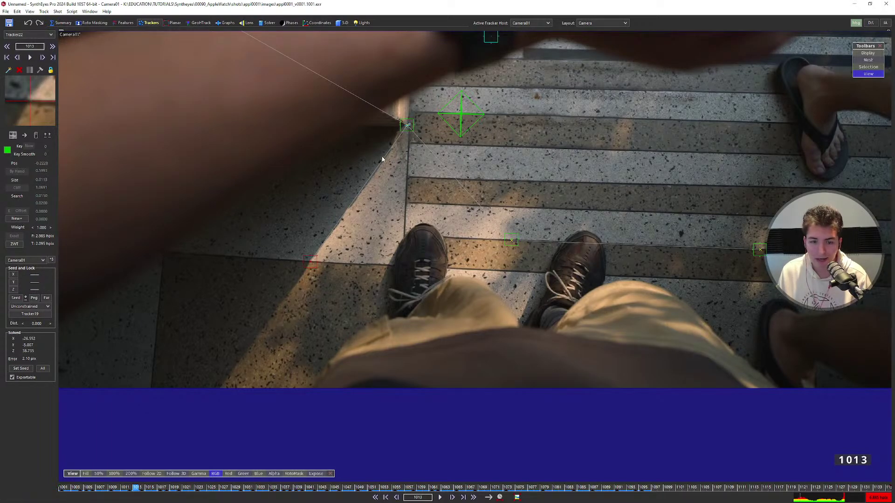
left_click(46, 307)
left_click(34, 393)
Refine the solve with Tracker22's floor constraint and compare the floor trackers before and after in the Left view.
scroll(433, 221, "down", 3)
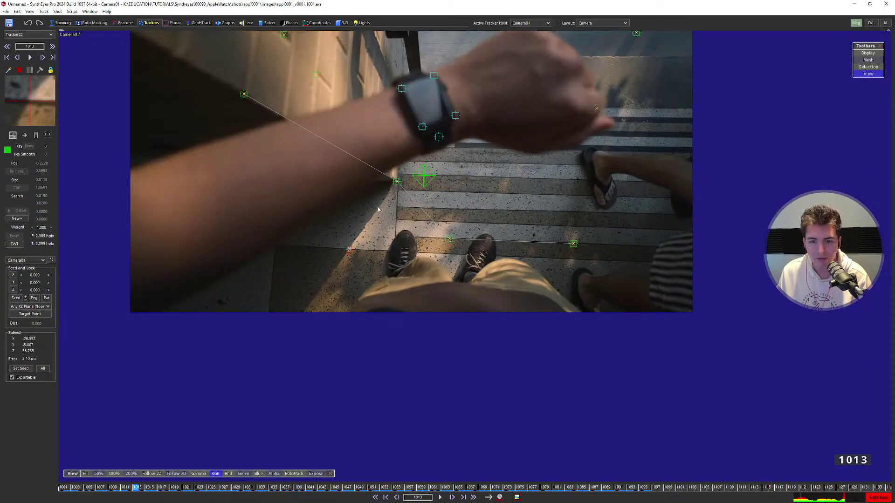
scroll(391, 224, "up", 1)
key("q")
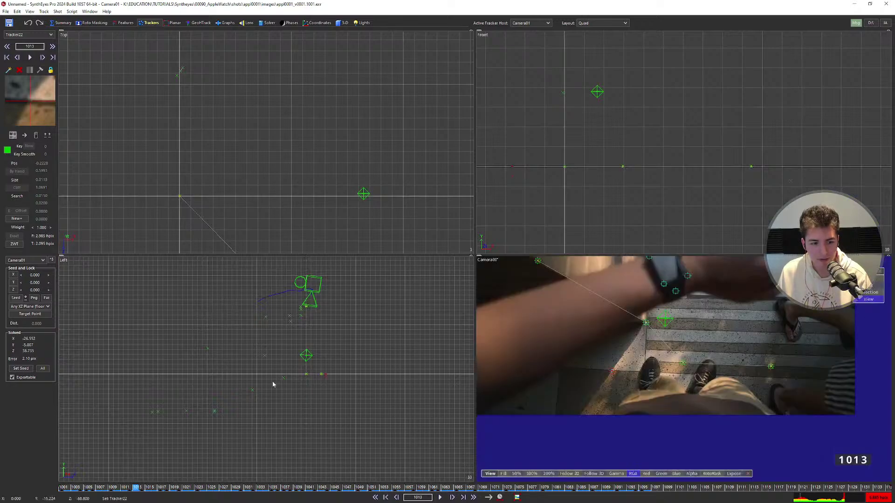
scroll(327, 383, "up", 3)
scroll(322, 368, "up", 3)
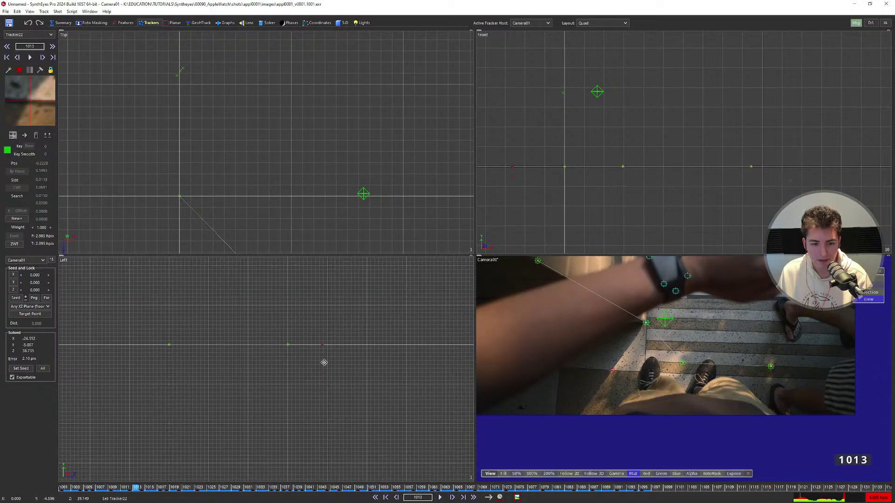
left_click(436, 295)
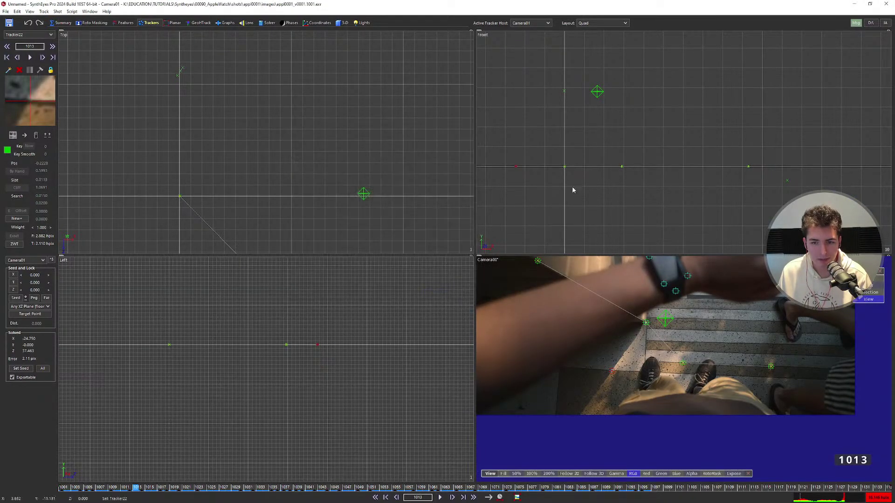
key("ctrl+z")
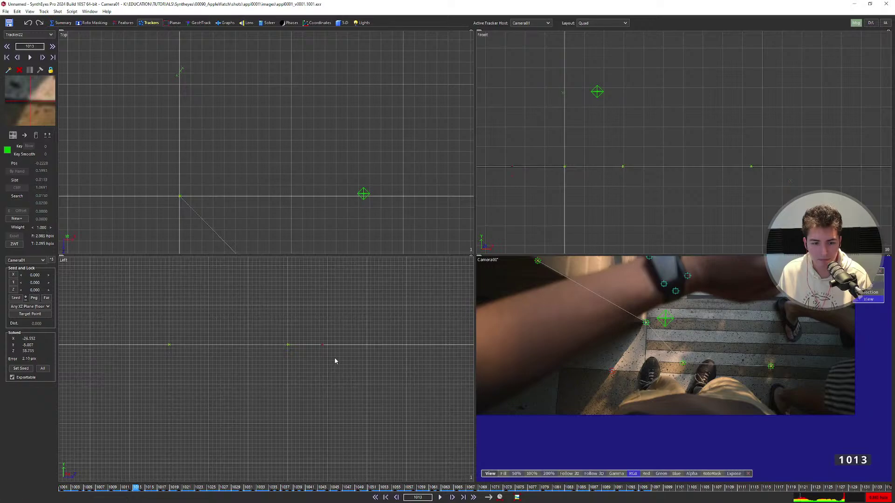
scroll(333, 358, "down", 2)
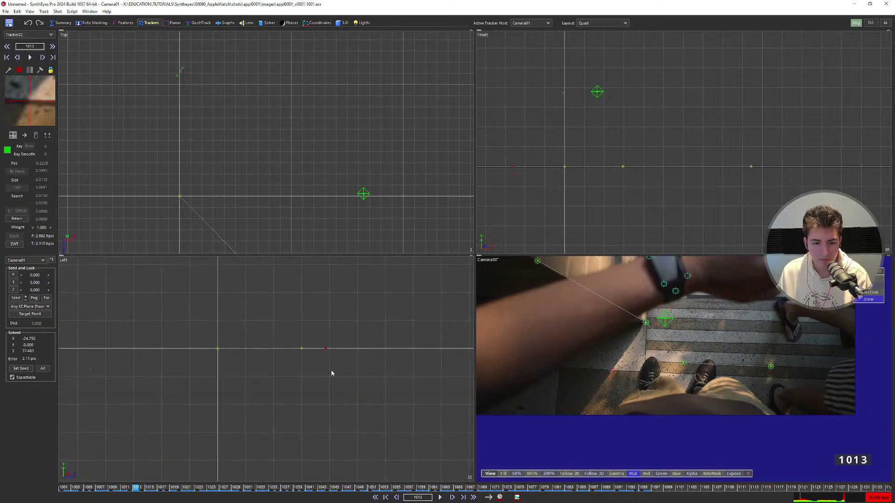
left_click(353, 371)
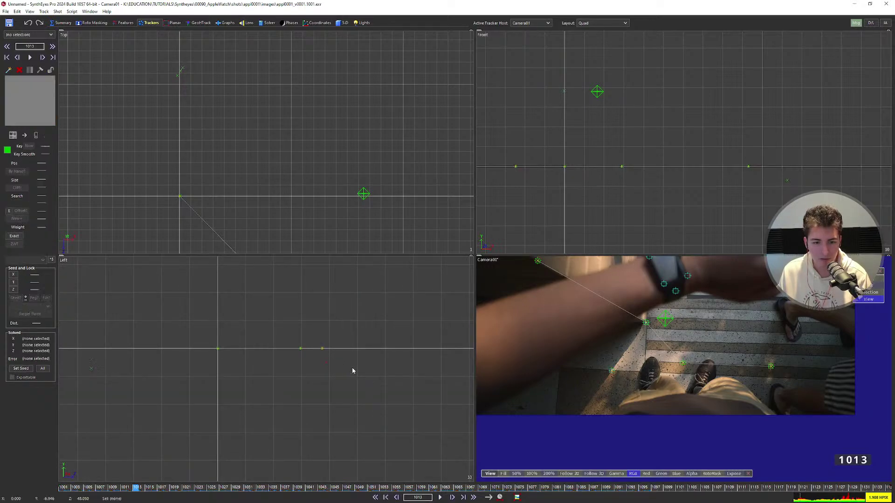
scroll(348, 363, "down", 6)
middle_click_drag(344, 359, 357, 400)
Check the ground grid in the Perspective layout, and step through the Camera view footage to frame 1086 to examine the wall trackers.
key("6")
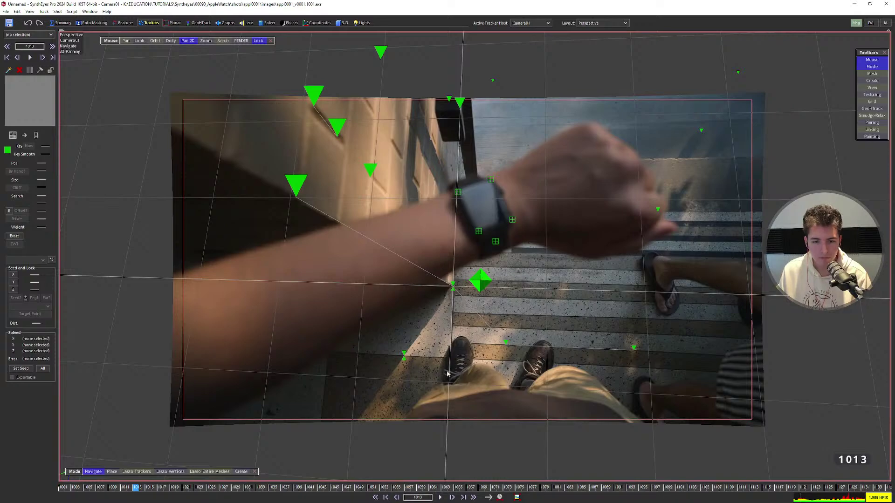
left_click_drag(346, 487, 673, 497)
key("5")
scroll(356, 278, "down", 3)
scroll(355, 280, "down", 2)
middle_click_drag(355, 280, 506, 375)
key("Right")
key("Right")
key("Right")
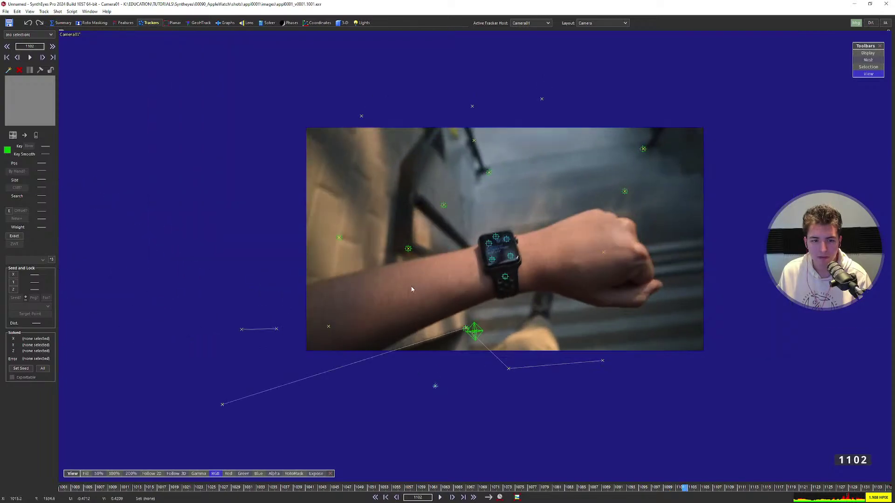
key("Left")
key("Left")
key("Left")
key("Left")
key("Left")
key("Left")
key("Left")
key("Left")
key("Left")
key("Left")
key("Left")
key("Left")
key("Left")
key("Left")
key("Left")
key("Left")
key("Left")
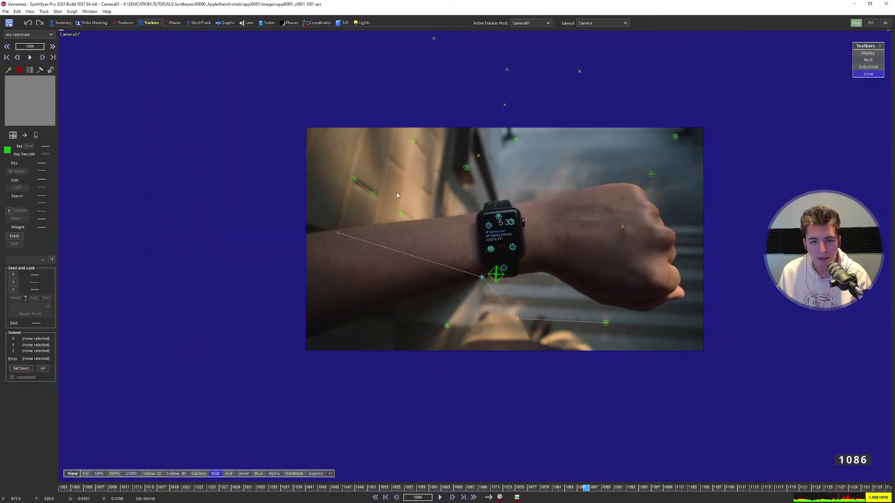
Select Tracker10 and Tracker11 on the brick wall and review both across frames 1065 to 1105.
left_click(402, 213)
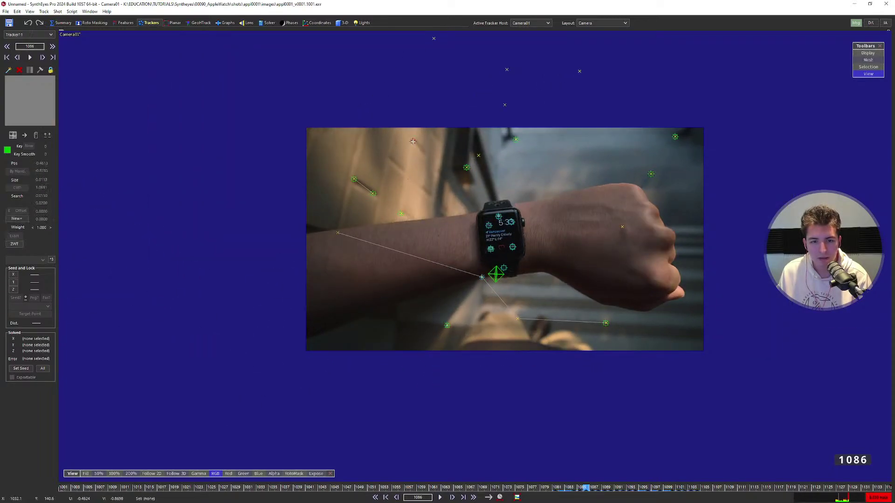
key("Left")
key("Left")
key("Left")
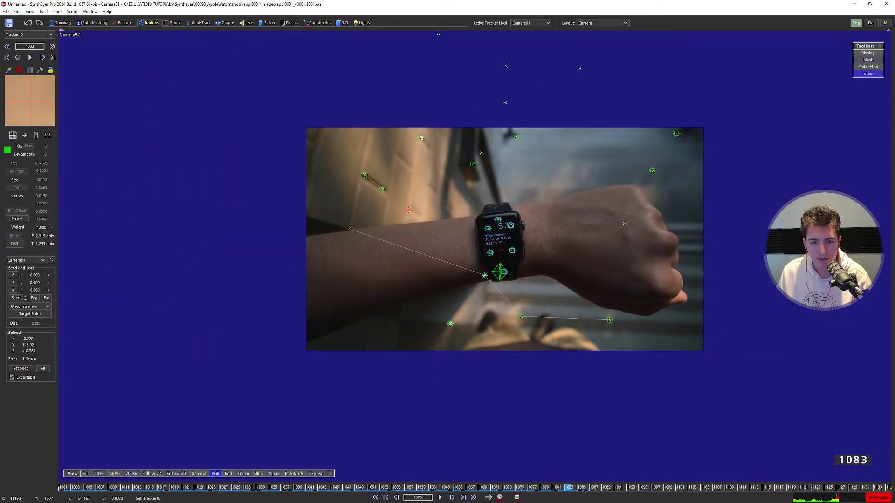
left_click(421, 138, "shift")
scroll(421, 140, "up", 2)
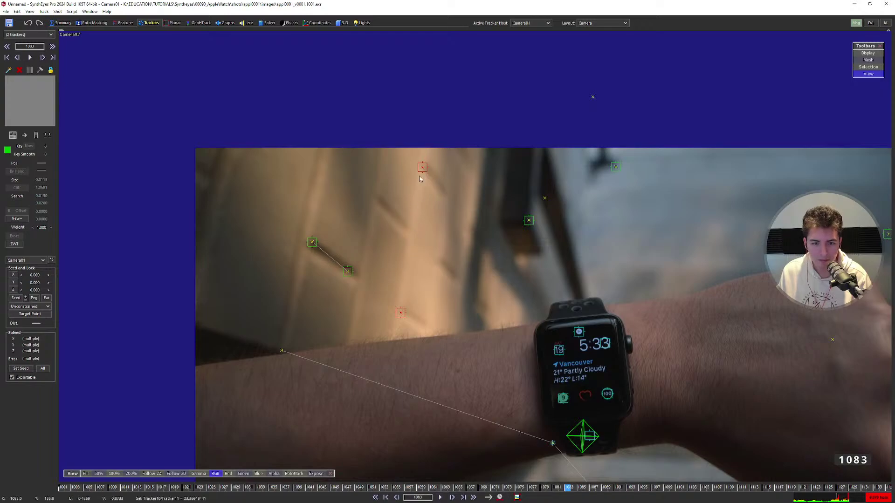
scroll(399, 303, "down", 1)
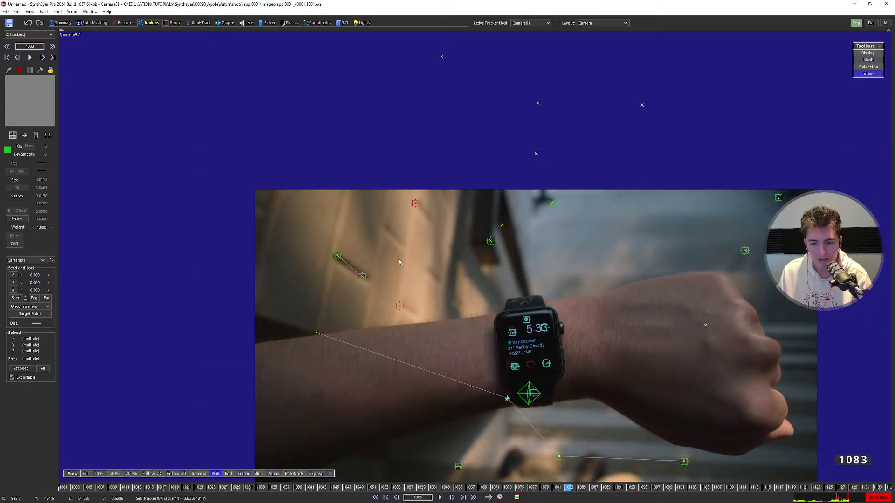
key("Right")
key("Right")
key("Right")
key("Right")
key("Right")
key("Right")
key("Right")
key("Right")
key("Right")
key("Right")
key("Right")
key("Right")
key("Right")
key("Right")
key("Right")
key("Right")
key("Right")
key("Right")
key("Right")
key("Right")
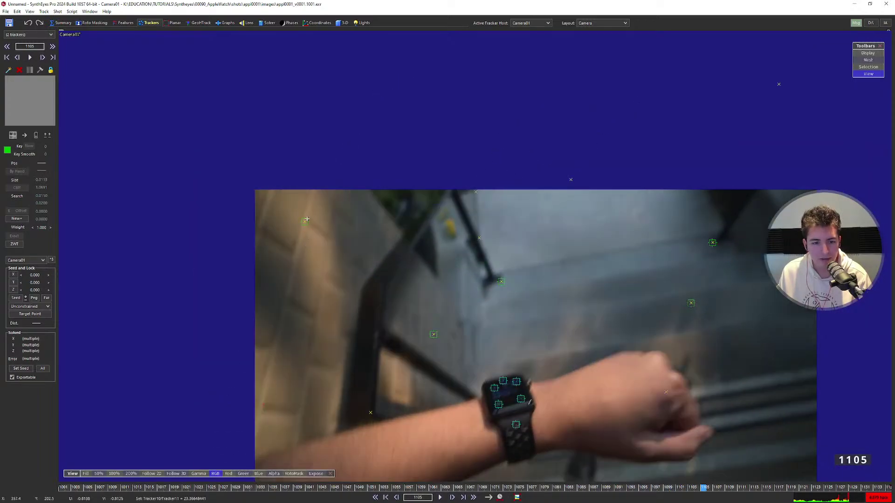
key("Left")
key("Left")
key("Left")
key("Left")
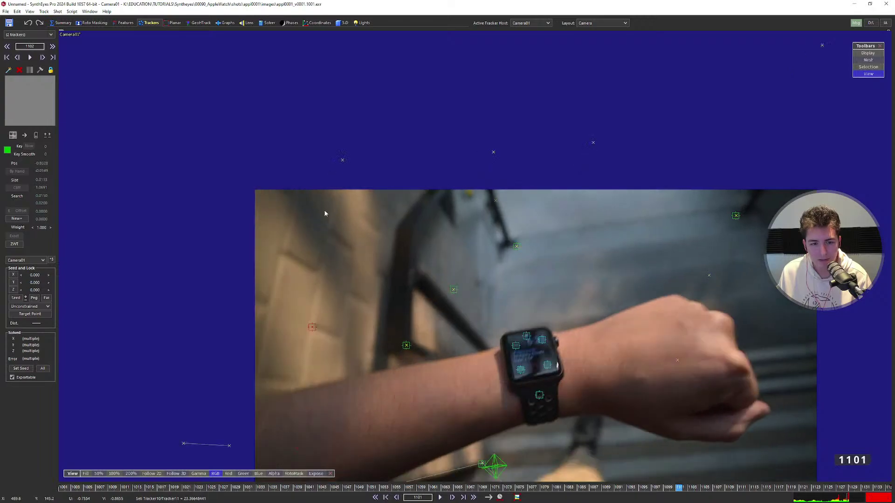
key("Left")
key("Left")
key("Left")
key("Left")
key("Left")
key("Left")
key("Left")
key("Left")
key("Left")
key("Left")
key("Left")
key("Left")
key("Left")
key("Left")
key("Left")
key("Left")
key("Left")
key("Left")
key("Left")
key("Left")
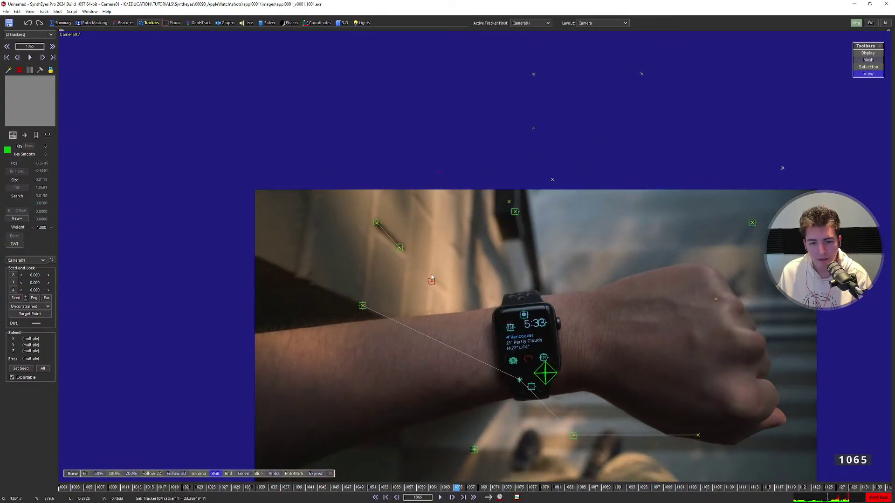
Link Tracker11 to Tracker10 on the brick wall and constrain the pair parallel to the Z Axis.
key("Right")
key("Right")
key("Right")
key("Right")
key("Right")
key("Right")
key("Right")
key("Right")
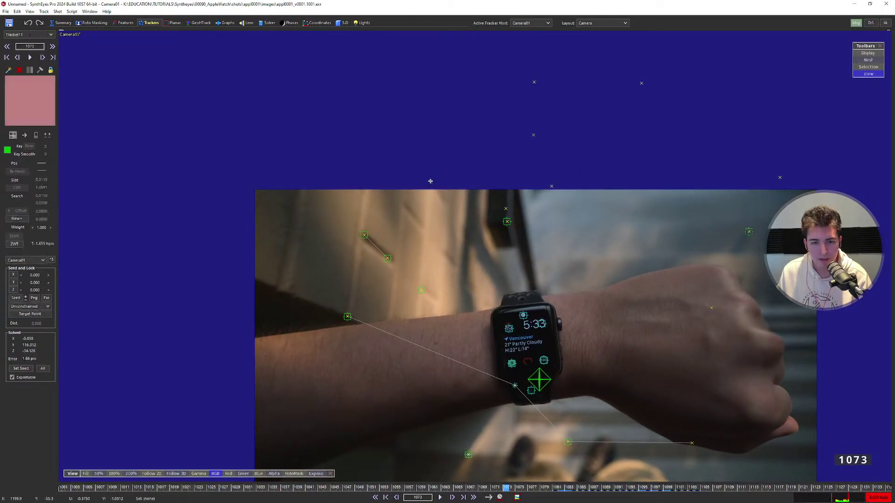
key("Right")
key("Right")
key("Right")
key("Right")
key("Right")
key("Right")
key("Right")
key("Right")
key("Right")
key("Right")
key("Right")
key("Right")
key("Right")
key("Right")
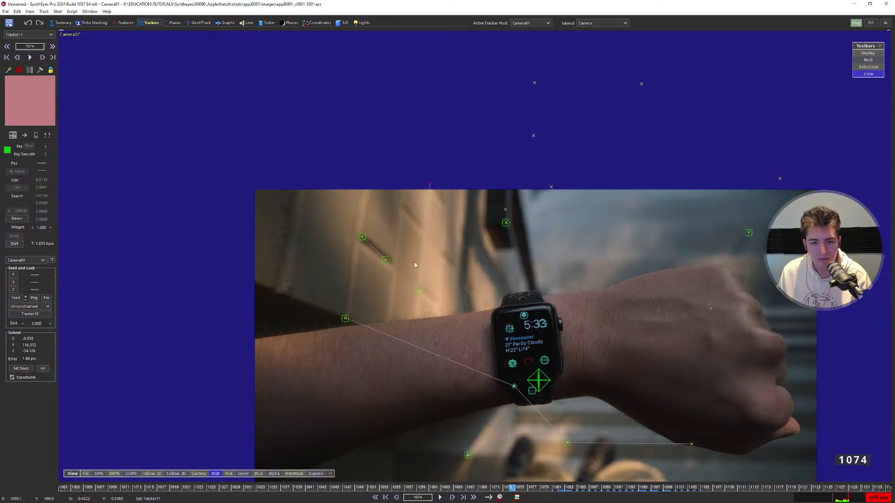
left_click(29, 306)
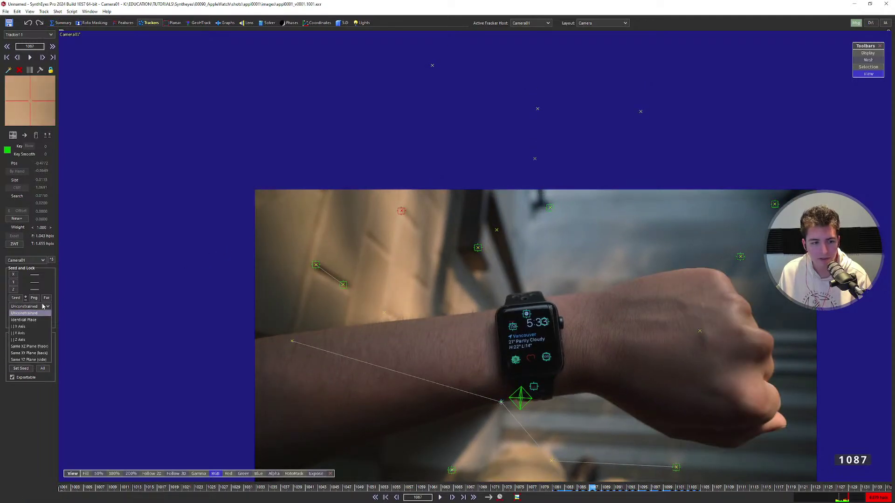
left_click(28, 340)
Refine the solve with the Z-axis constraint and check the wall trackers' alignment in the Top view.
key("7")
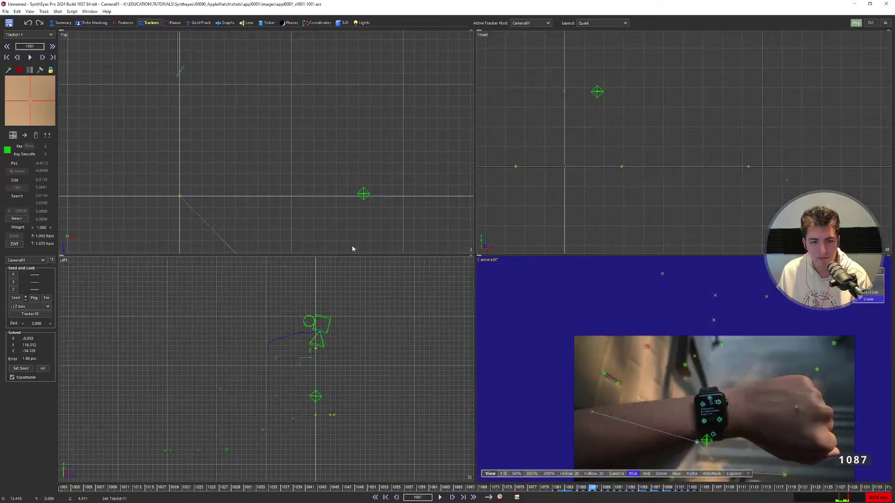
scroll(213, 174, "down", 3)
middle_click_drag(213, 179, 241, 70)
scroll(241, 119, "down", 3)
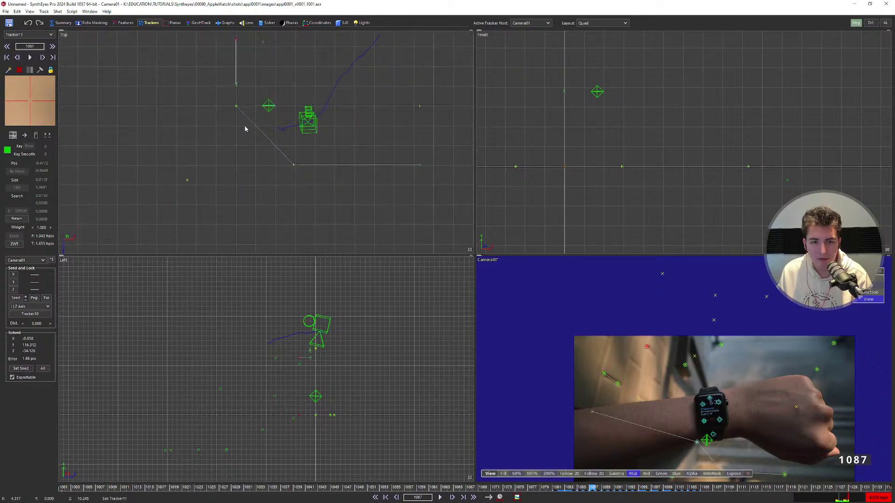
middle_click_drag(242, 121, 254, 193)
scroll(251, 121, "up", 3)
scroll(256, 124, "down", 2)
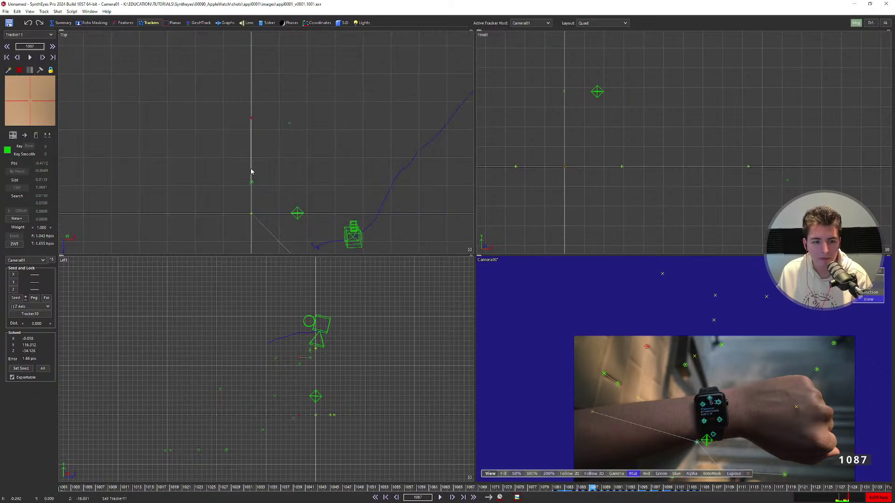
key("g")
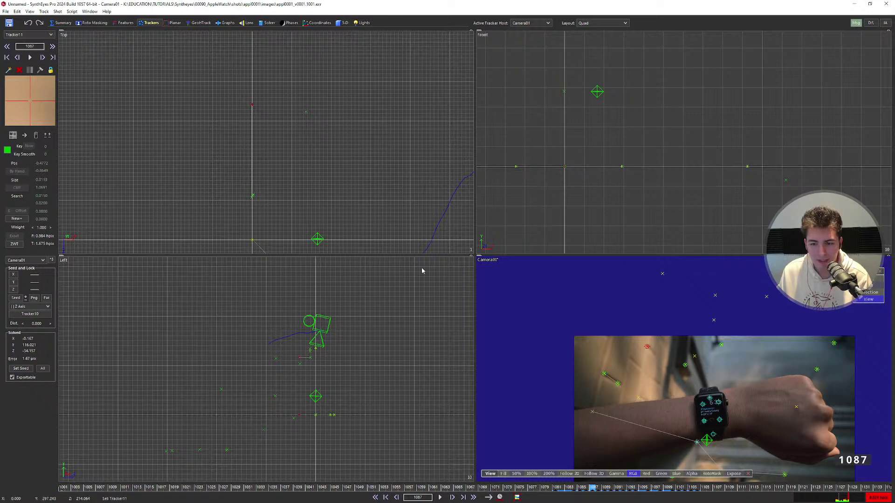
Inspect the linked wall trackers, Tracker20 and the corner tracker in the Camera view at frame 1074, and select Tracker10.
key("c")
scroll(442, 281, "up", 5)
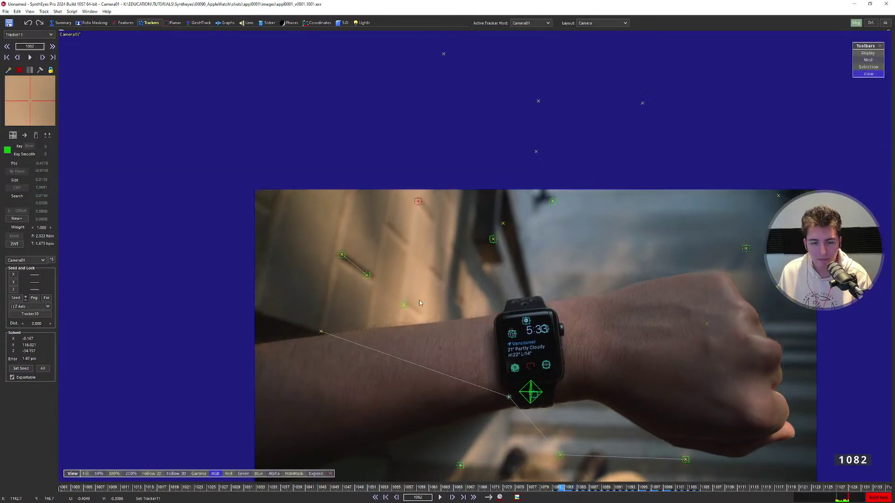
scroll(419, 303, "up", 8)
left_click(420, 291)
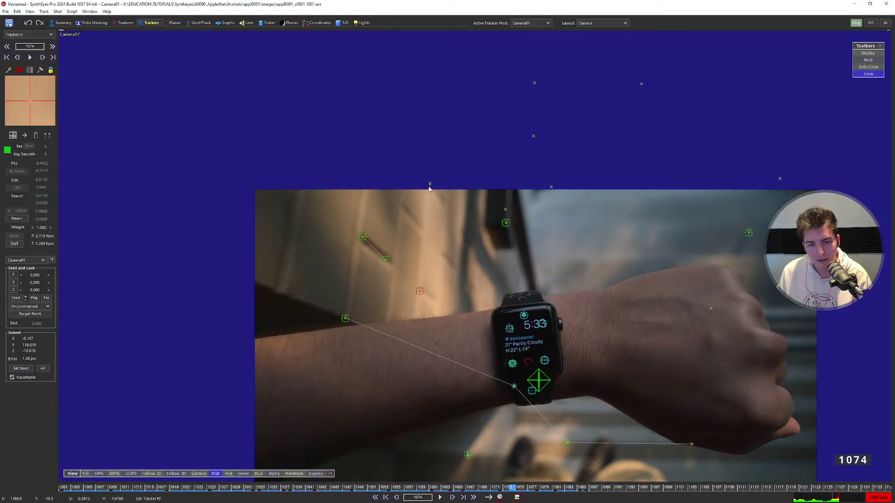
left_click(430, 186)
left_click(419, 292)
left_click(415, 219)
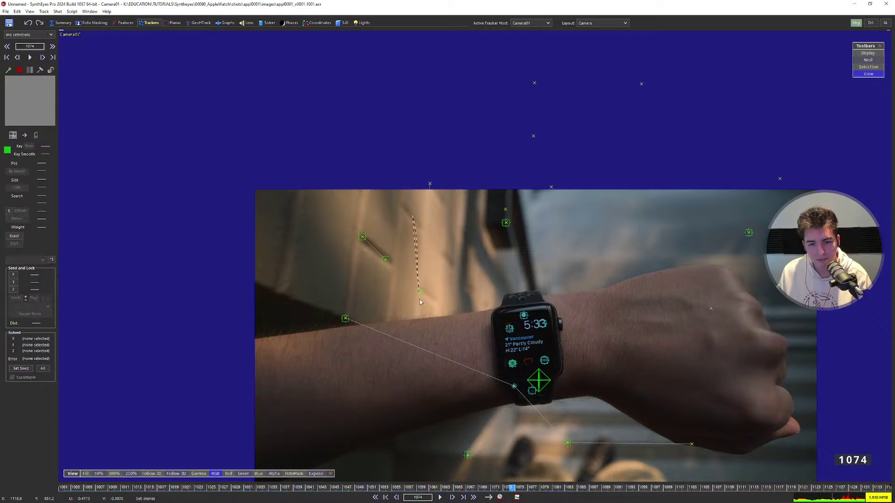
left_click(345, 318)
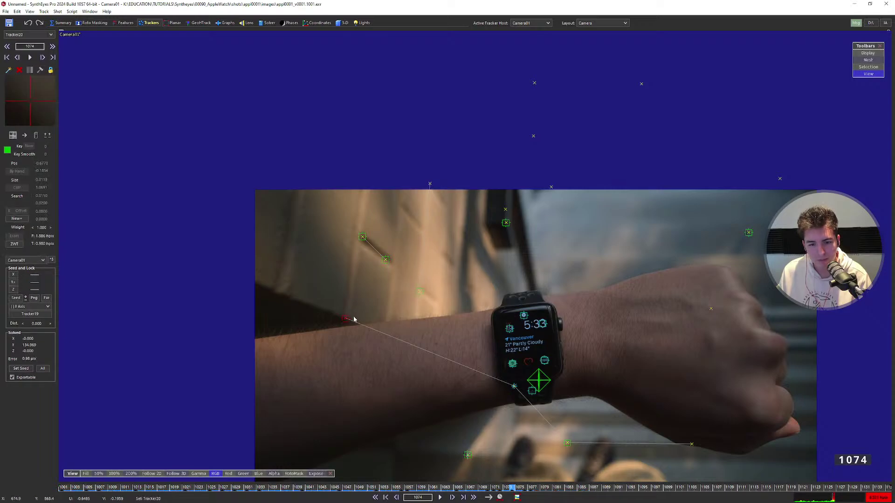
left_click(513, 387)
left_click(420, 291)
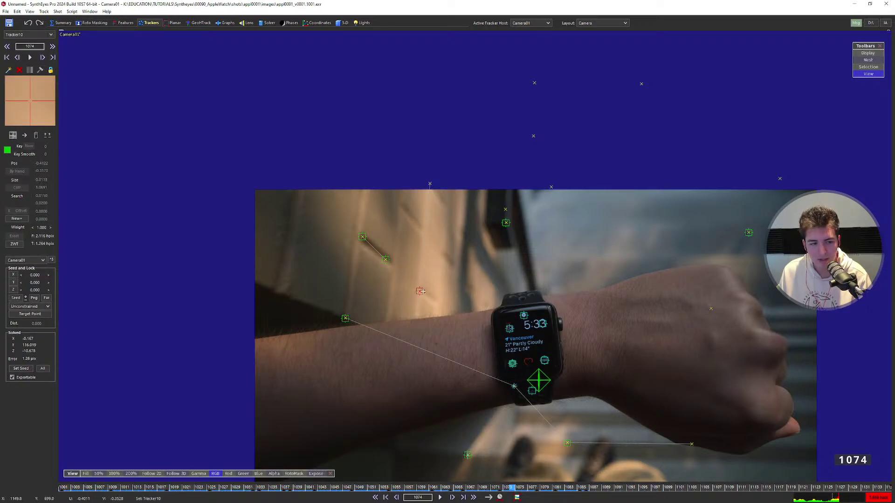
mouse_move(422, 291)
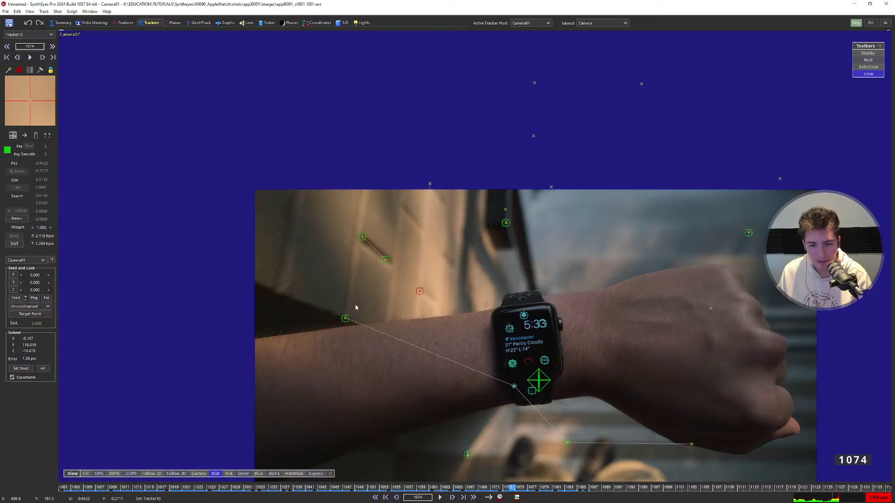
Link Tracker10 on the brick wall to Tracker19 at the scene origin.
left_click(514, 388)
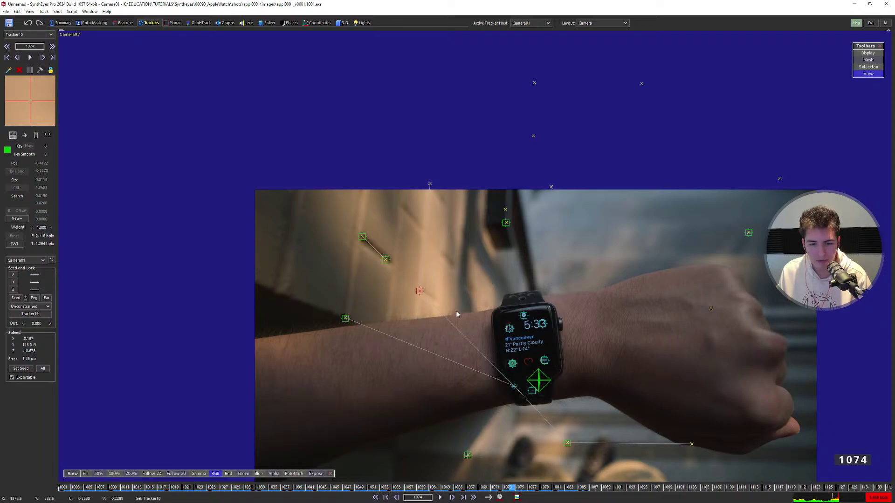
key("ctrl+z")
left_click(513, 386)
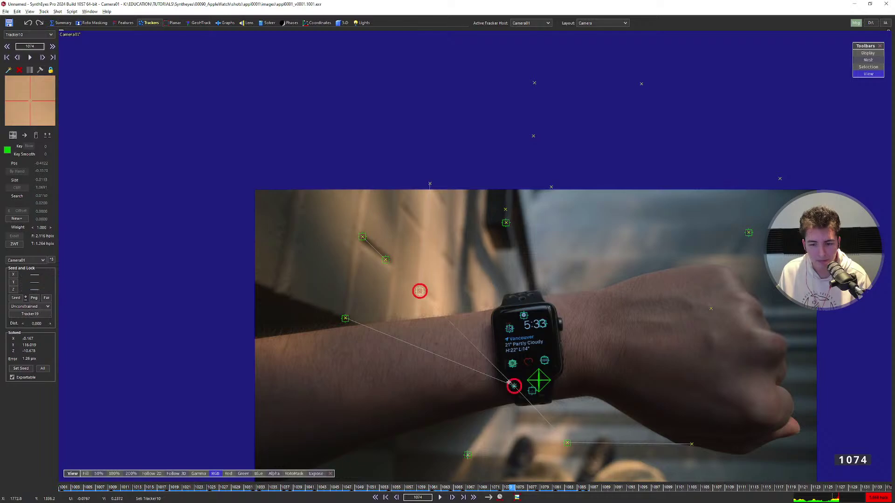
middle_click_drag(514, 386, 486, 349)
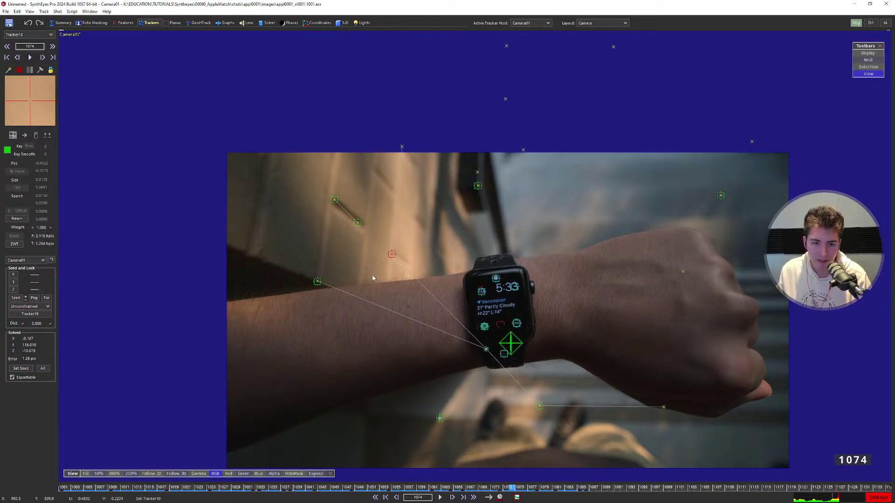
Constrain Tracker10's link to Tracker19 to the Same YZ Plane (side).
mouse_move(373, 278)
left_mouse_down()
mouse_move(336, 257)
mouse_move(400, 309)
mouse_move(264, 239)
left_mouse_up()
mouse_move(367, 244)
left_mouse_down()
mouse_move(372, 187)
mouse_move(376, 234)
left_mouse_up()
mouse_move(382, 192)
left_mouse_down()
mouse_move(371, 277)
mouse_move(377, 161)
left_mouse_up()
mouse_move(373, 210)
left_mouse_down()
mouse_move(375, 279)
mouse_move(274, 230)
left_mouse_up()
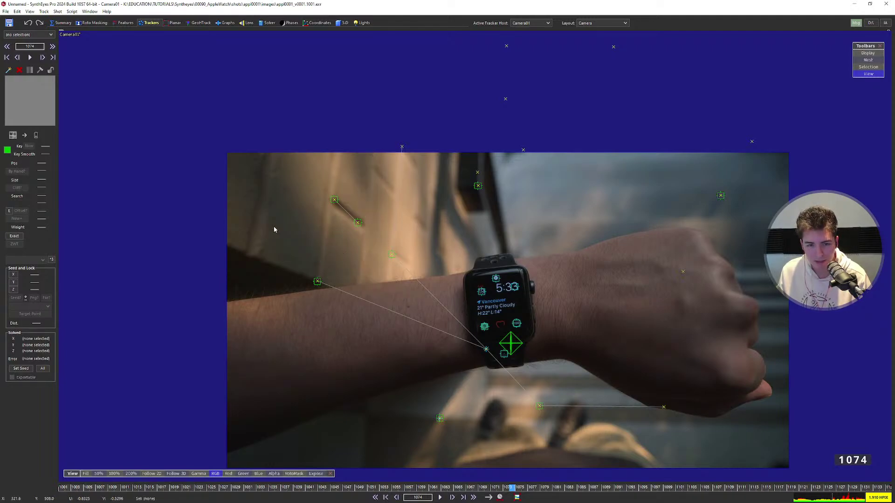
left_click(391, 254)
left_click(39, 309)
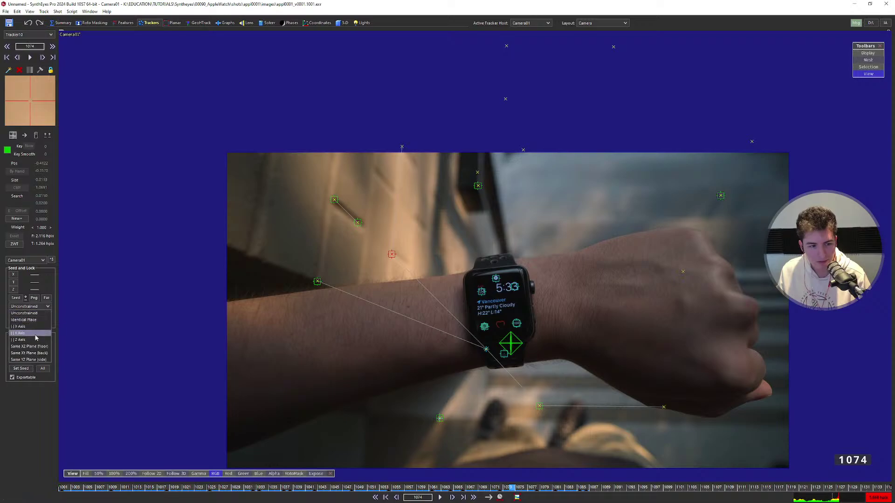
left_click(31, 359)
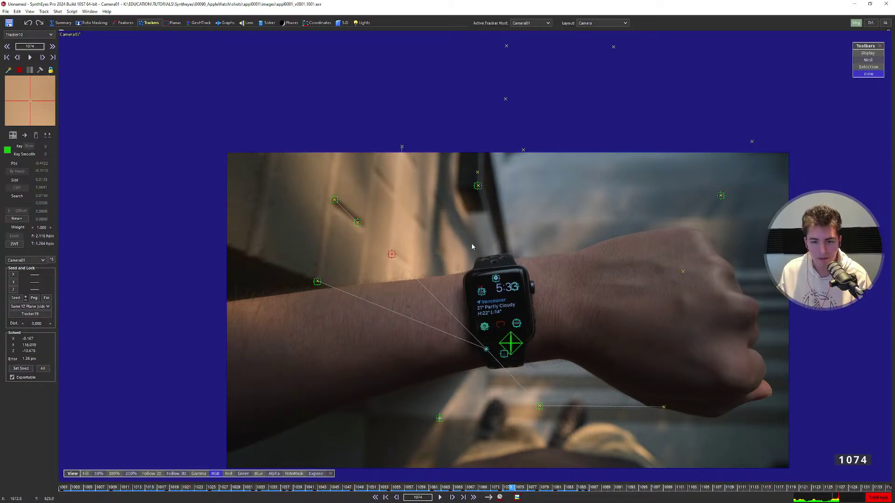
Refine the solve with the YZ-plane constraint and check the wall trackers' alignment in the Quad layout's Top and Front views.
key("F2")
key("F4")
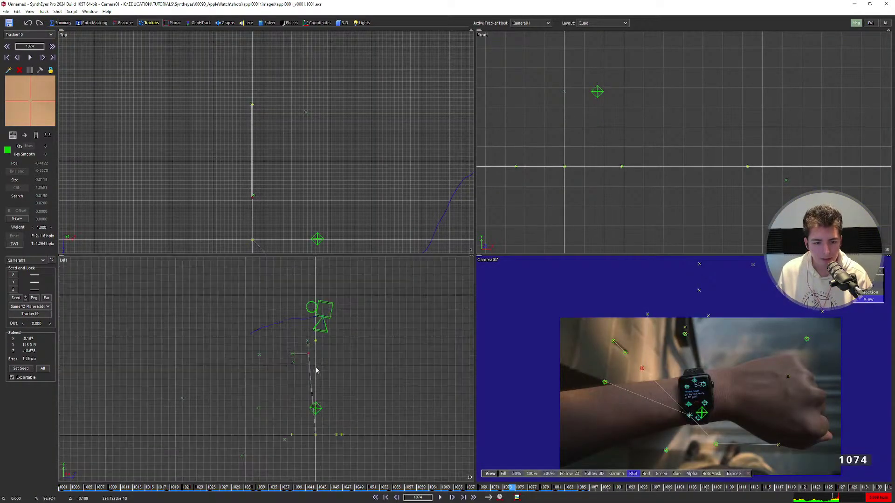
middle_click_drag(252, 214, 262, 110)
scroll(262, 111, "up", 2)
scroll(260, 90, "down", 2)
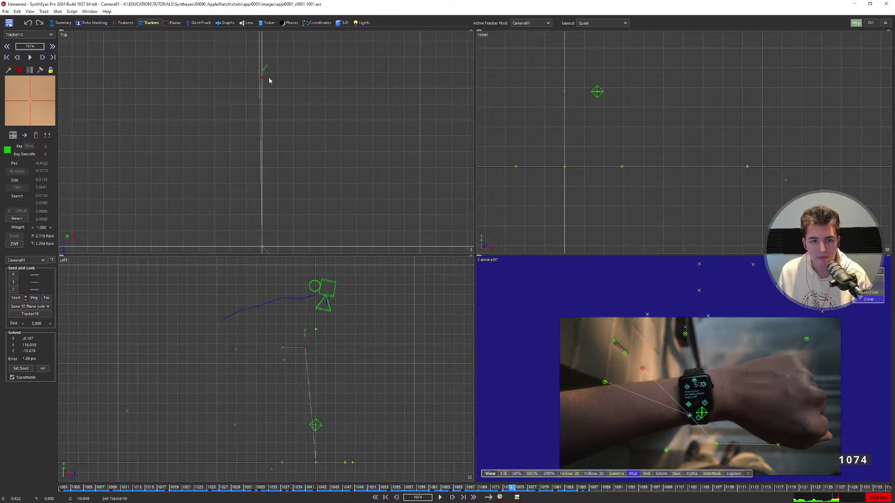
key("g")
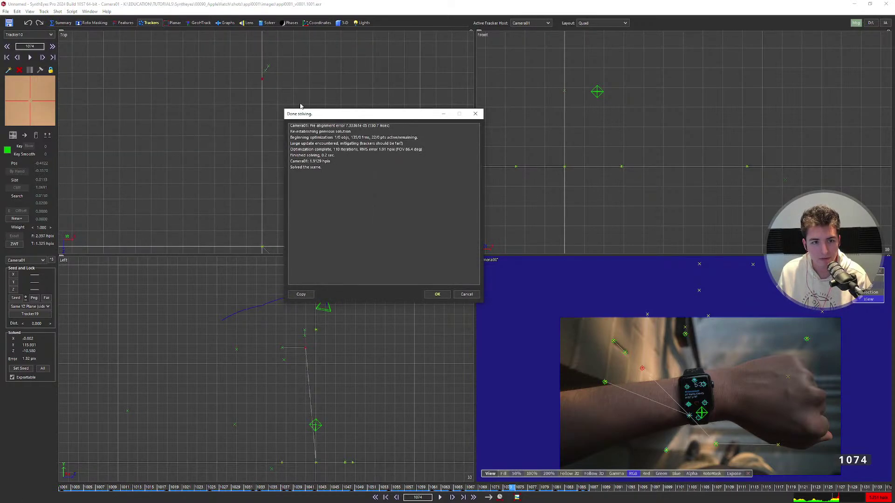
left_click(437, 294)
scroll(607, 134, "down", 3)
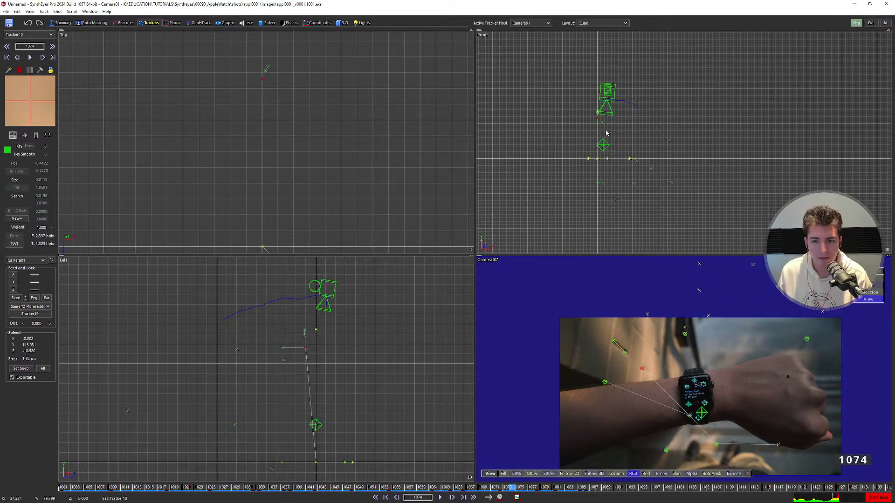
Review the tracker and ground-grid alignment in the Perspective view from frame 1074 to about frame 1102.
key("p")
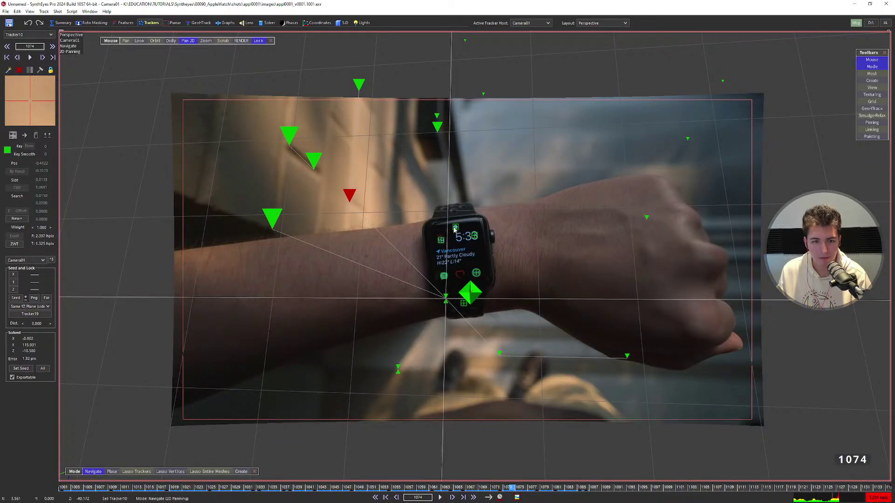
key("Right")
key("Right")
key("Right")
key("Right")
key("Right")
key("Right")
key("Right")
key("Right")
key("Right")
key("Right")
key("Right")
key("Right")
key("Right")
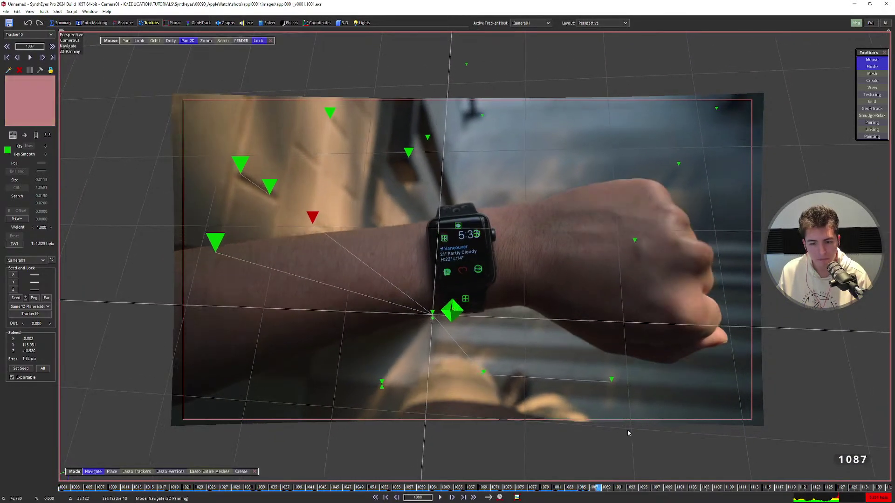
left_click_drag(628, 489, 681, 484)
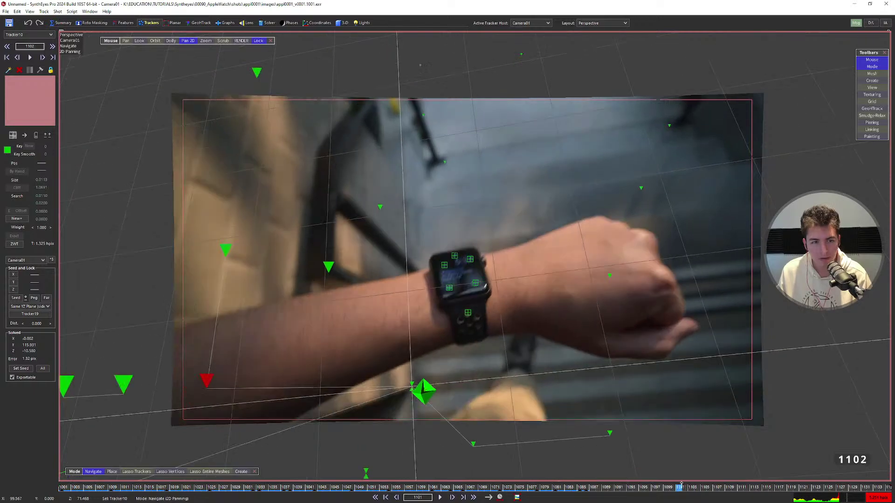
Link Tracker12, farther along the brick wall, to Tracker10 in the Camera view at frame 1101.
key("c")
middle_click_drag(377, 278, 406, 255)
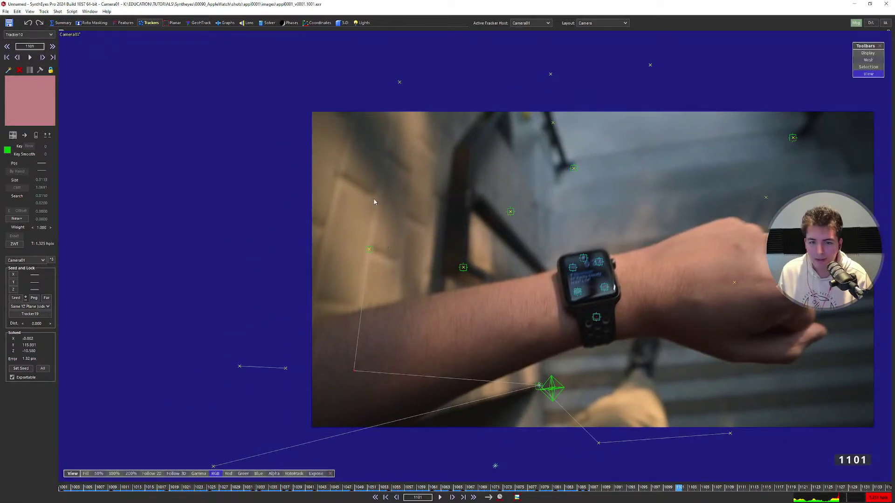
left_click(369, 251)
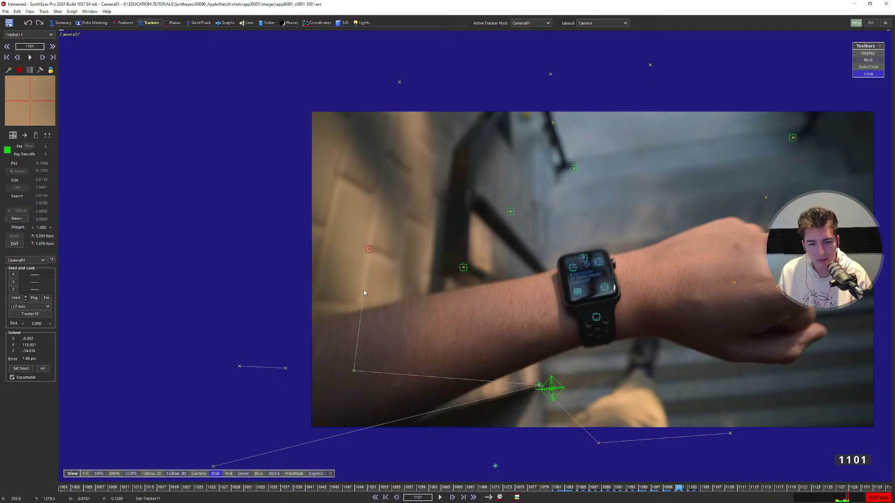
key("Right")
key("Right")
left_click(381, 112)
key("Left")
key("Left")
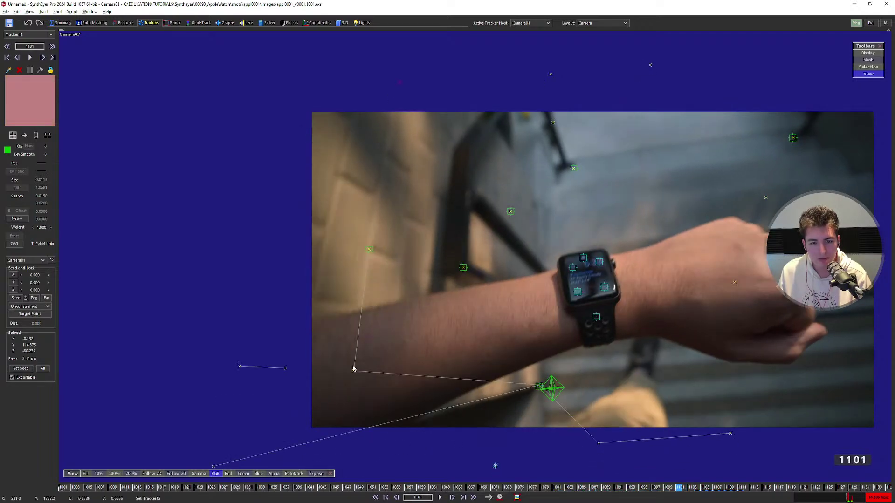
left_click(353, 371, "alt")
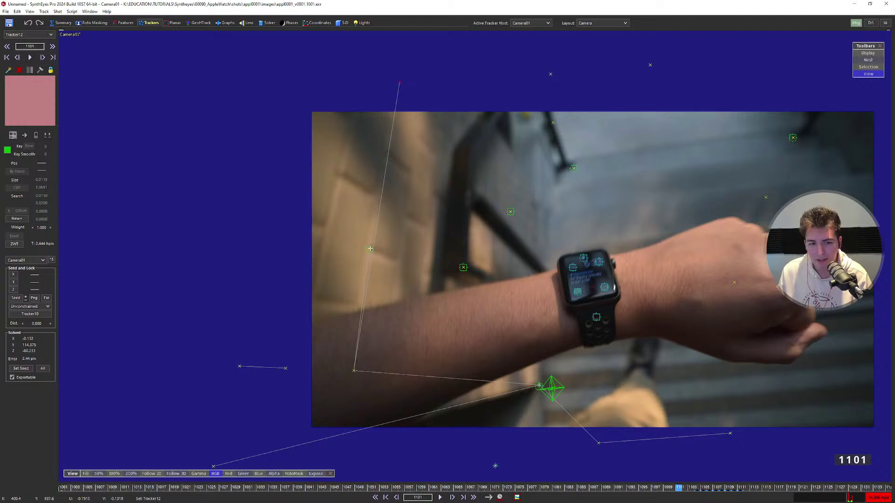
Remove Tracker11's link to Tracker10 and set its constraint to Unconstrained.
left_click(368, 249)
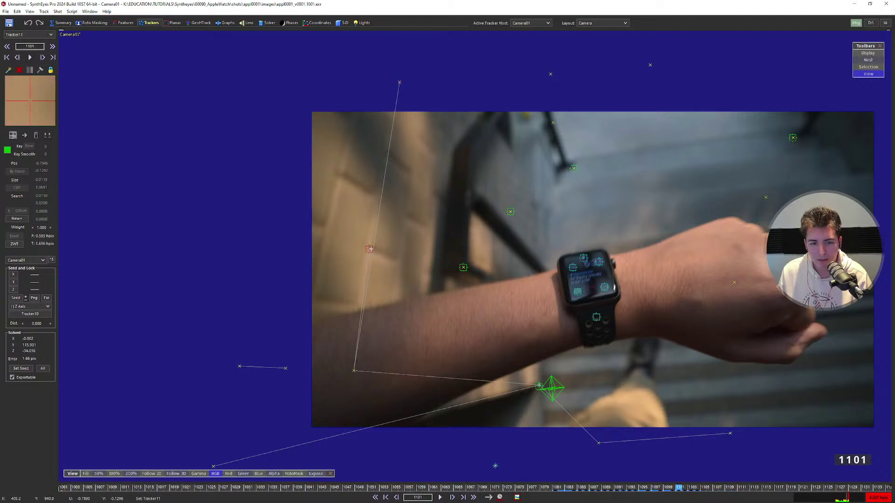
left_click(34, 314)
left_click(34, 308)
left_click(35, 312)
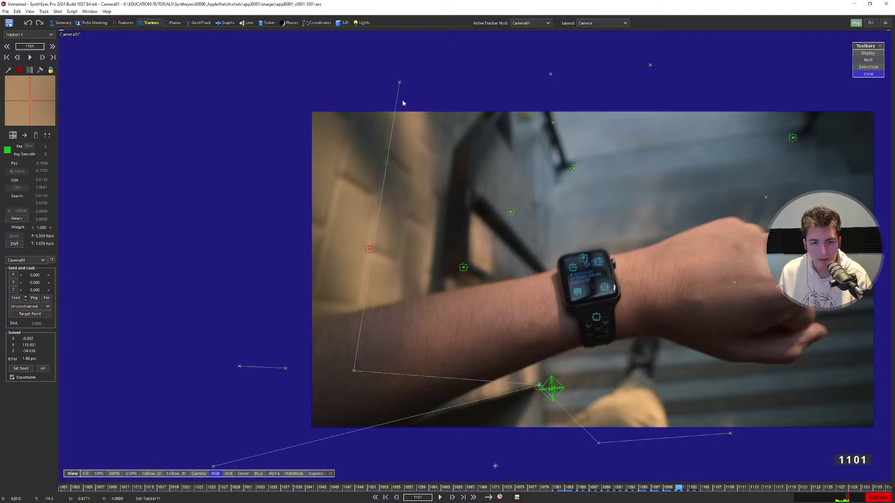
Constrain Tracker12's link to Tracker10 parallel to the Z Axis and refine the solve.
left_click(399, 83)
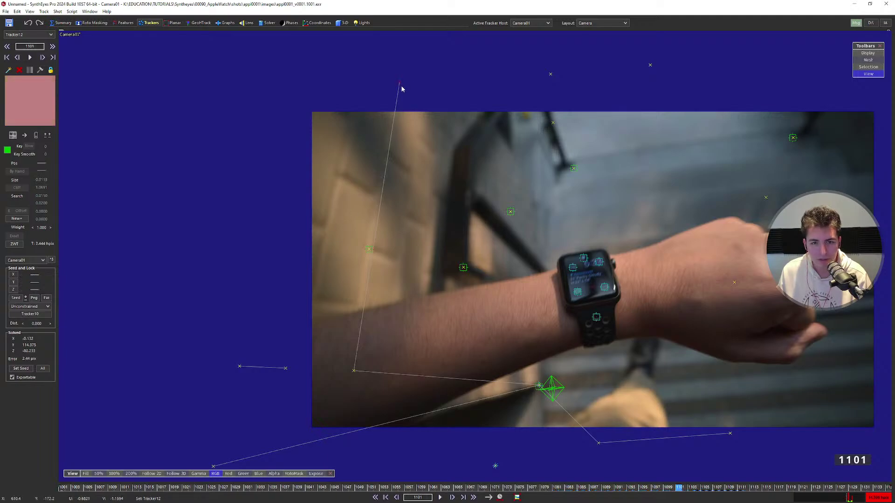
left_click(42, 308)
left_click(24, 339)
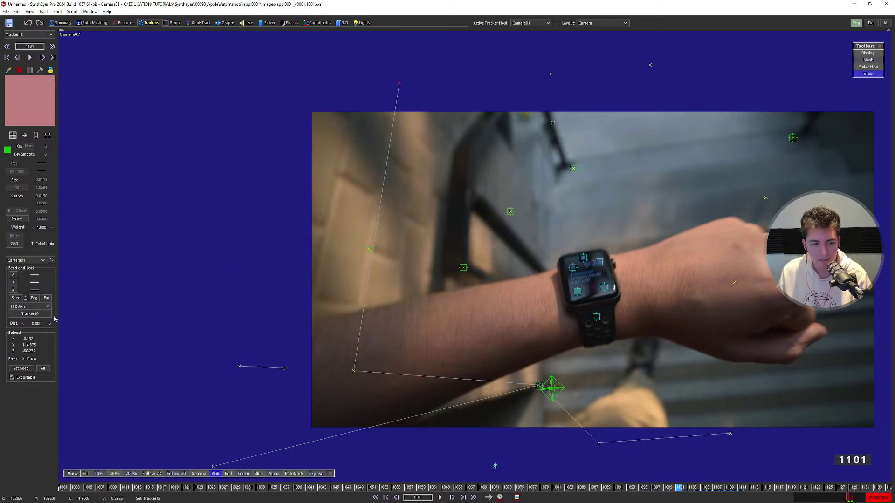
key("F2")
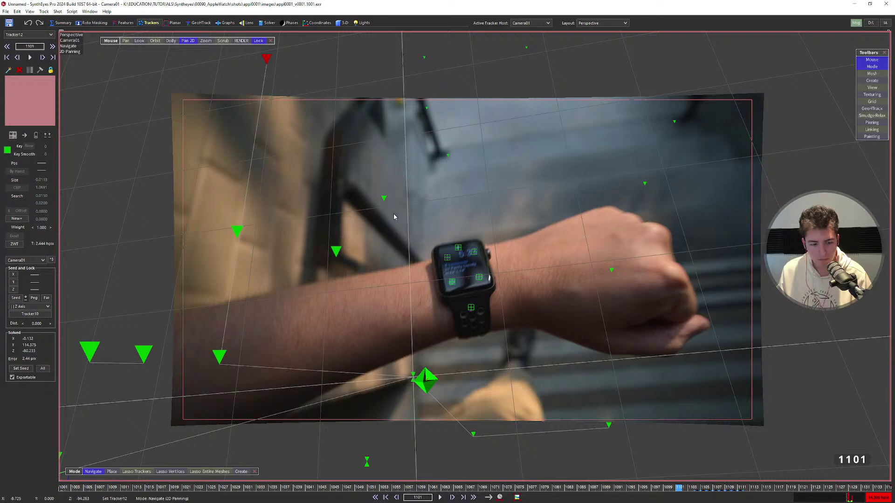
key("F9")
left_click(437, 295)
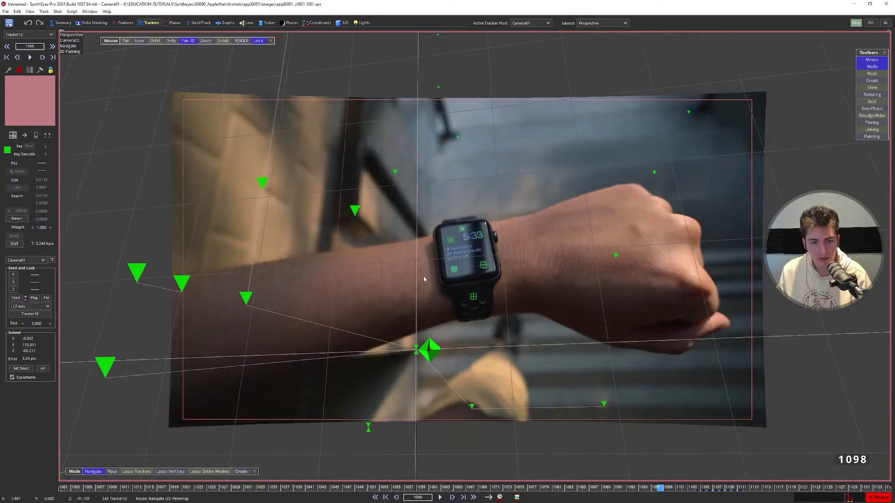
Examine the brick wall trackers in the Camera view from frame 1101 to frame 1111.
key("F1")
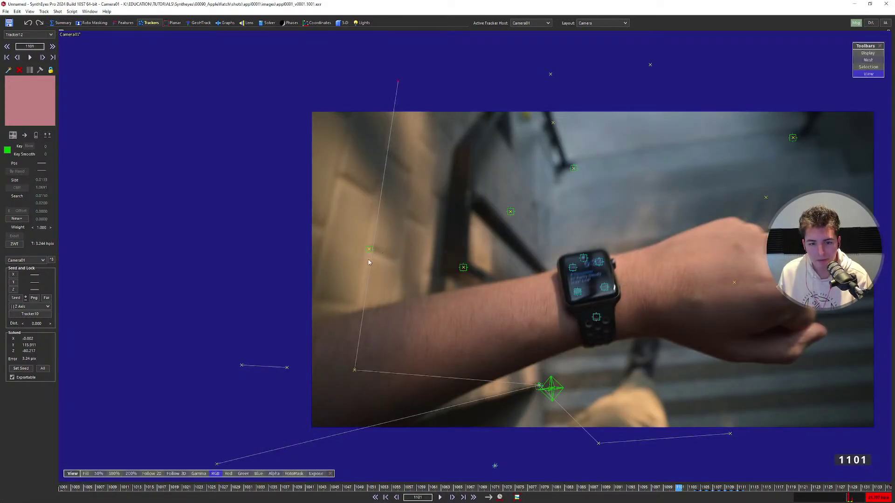
key("d")
key("d")
left_click(337, 295)
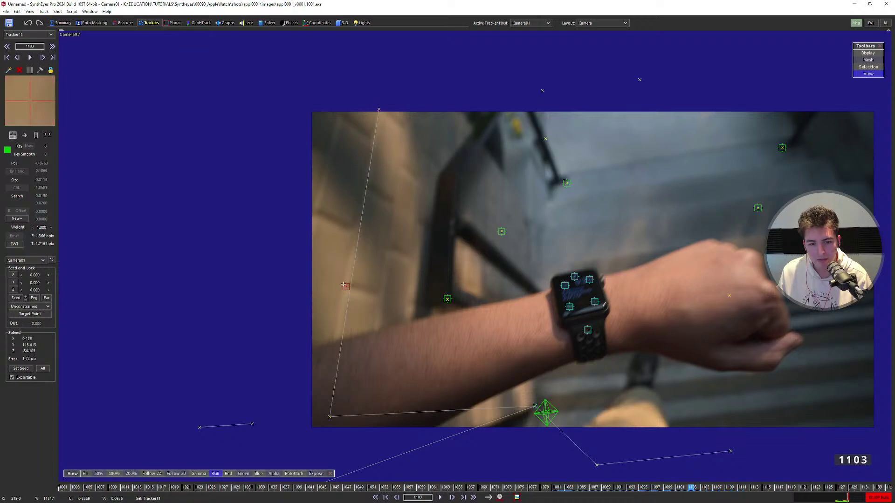
key("d")
key("d")
key("d")
key("d")
key("d")
key("d")
key("d")
key("d")
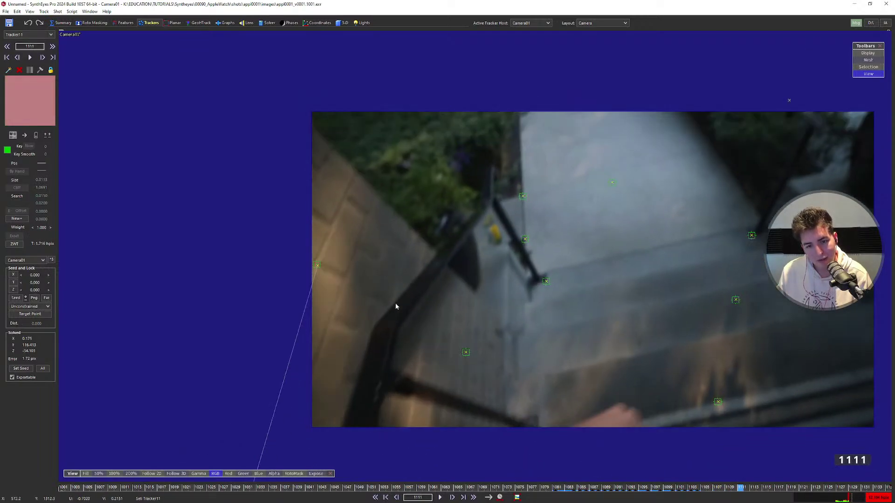
Link Tracker13, low on the wall behind the railing, to Tracker12 on the brick wall at frame 1109.
middle_click_drag(395, 306, 495, 269)
scroll(495, 269, "up", 2)
key("s")
key("s")
left_click(605, 294)
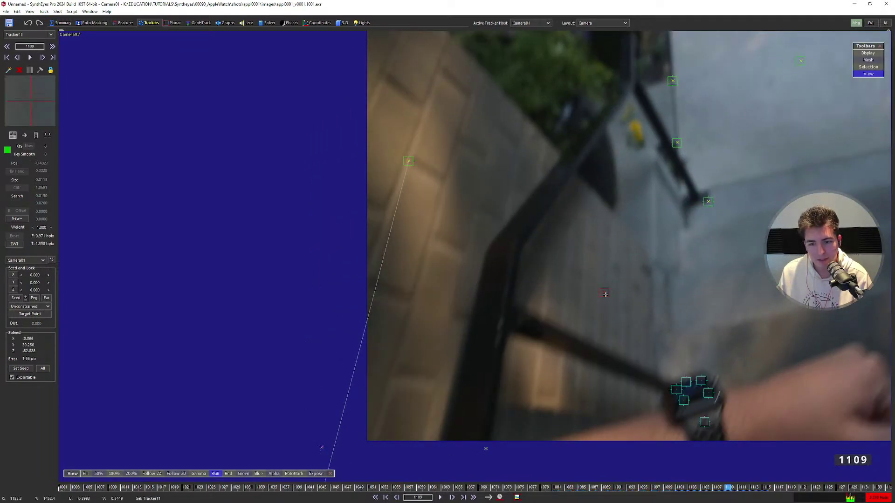
left_click(590, 284)
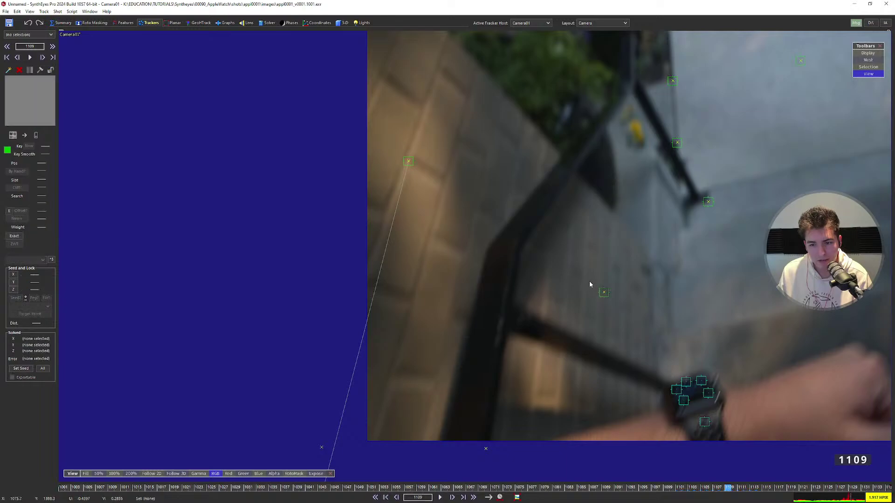
left_click_drag(530, 238, 409, 161)
left_click(603, 292)
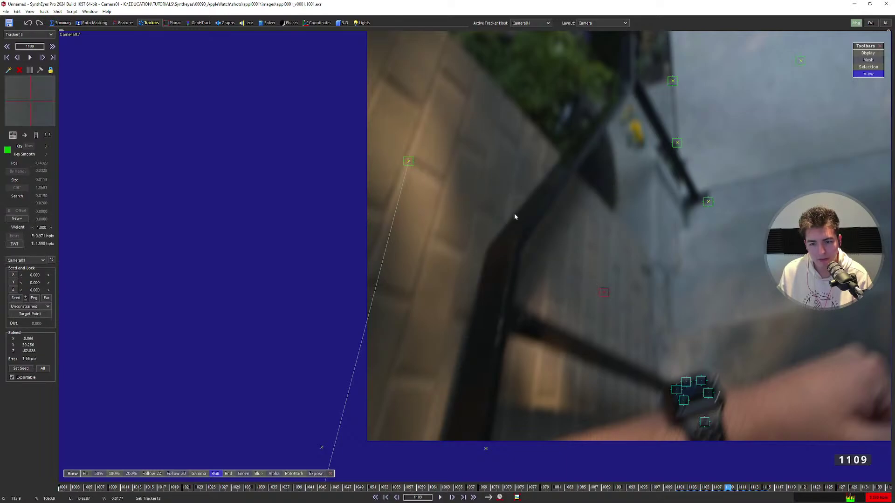
left_click(411, 159, "shift")
Constrain Tracker13's link to Tracker12 parallel to the Y Axis and refine the solve in the Perspective view.
key("p")
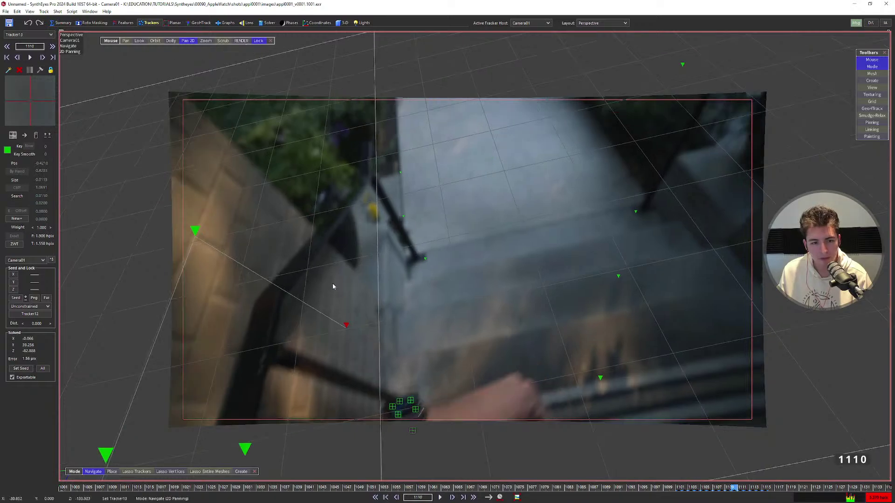
key("s")
key("s")
key("s")
key("s")
key("s")
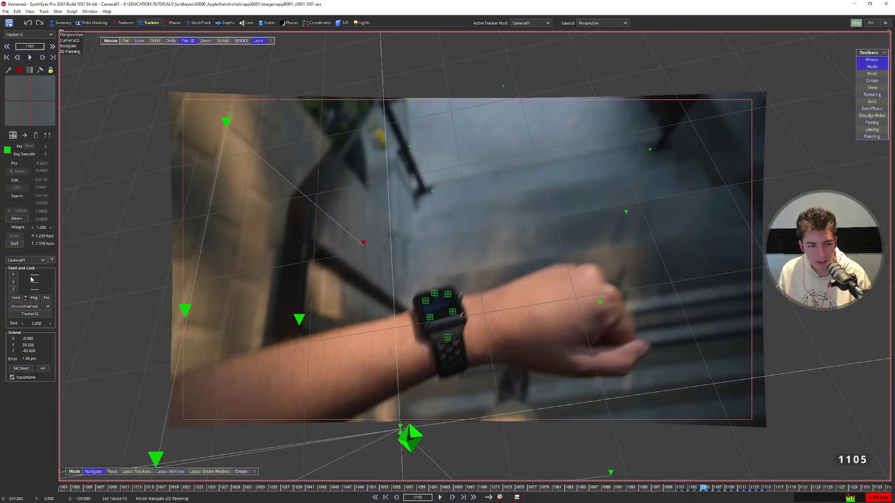
left_click(30, 306)
left_click(28, 335)
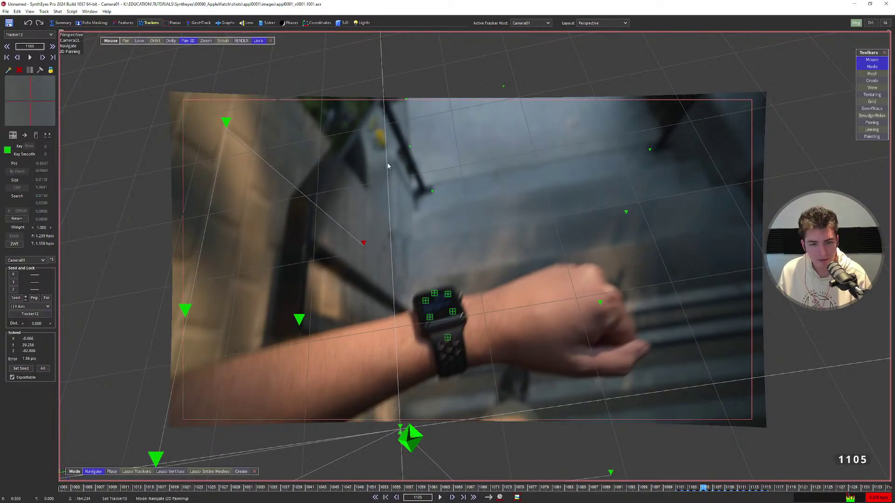
key("g")
left_click(437, 294)
Review the refined solve's grid and tracker alignment in the Perspective view from frame 1105 back past 1085, ending at frame 1091.
key("s")
key("s")
key("s")
key("s")
key("s")
key("s")
key("s")
key("s")
key("s")
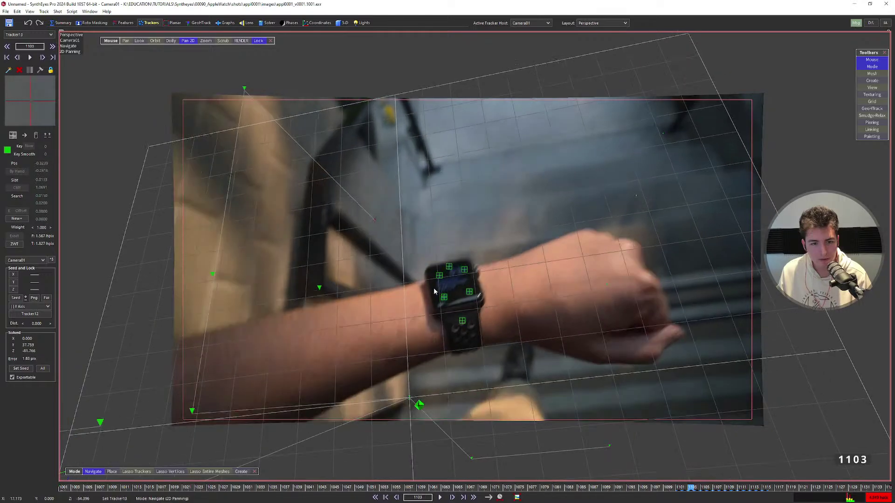
key("s")
key("s")
key("s")
key("s")
key("s")
key("s")
key("s")
key("s")
key("s")
key("s")
key("s")
key("s")
key("s")
key("s")
key("s")
key("s")
key("s")
key("s")
key("s")
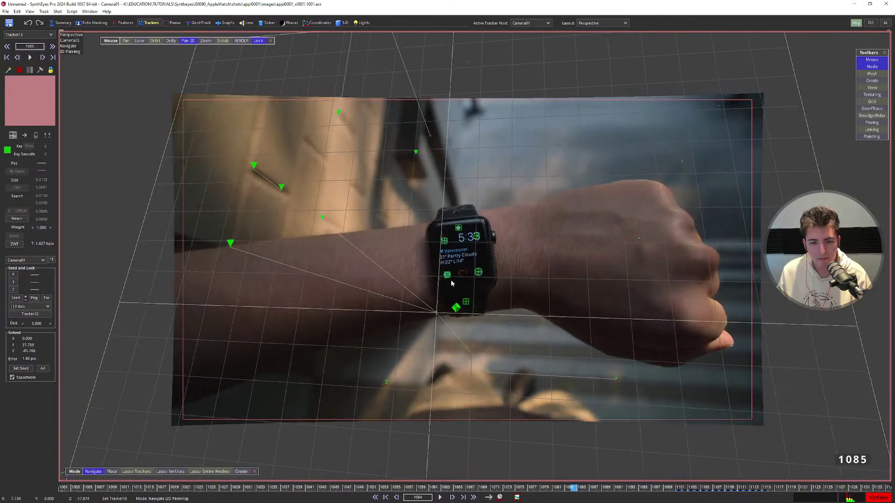
left_click_drag(522, 487, 607, 470)
Increase the solve's world size to enlarge the tracker markers and check the Perspective alignment from frame 1128 back to frame 1001.
left_click(261, 23)
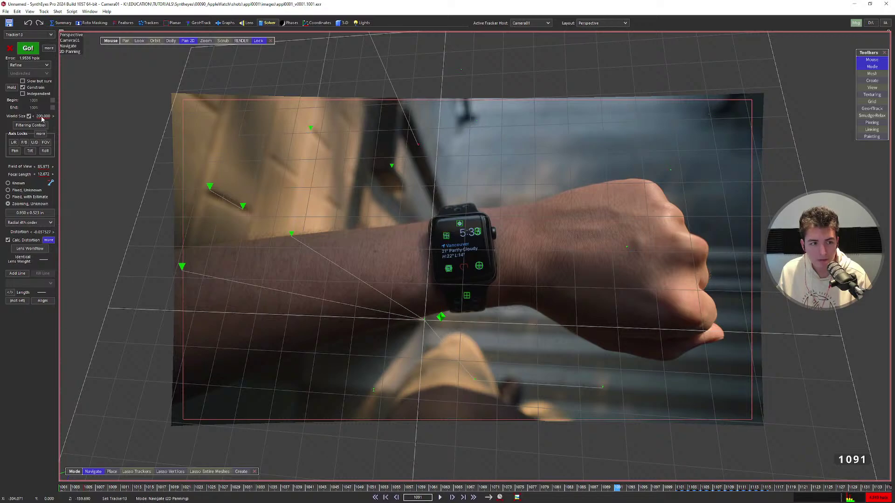
left_click_drag(42, 119, 707, 145)
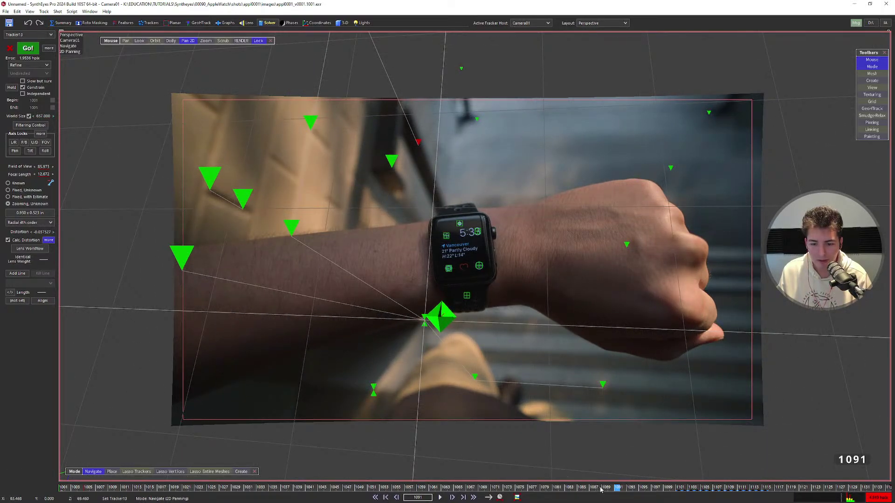
left_click_drag(601, 489, 846, 466)
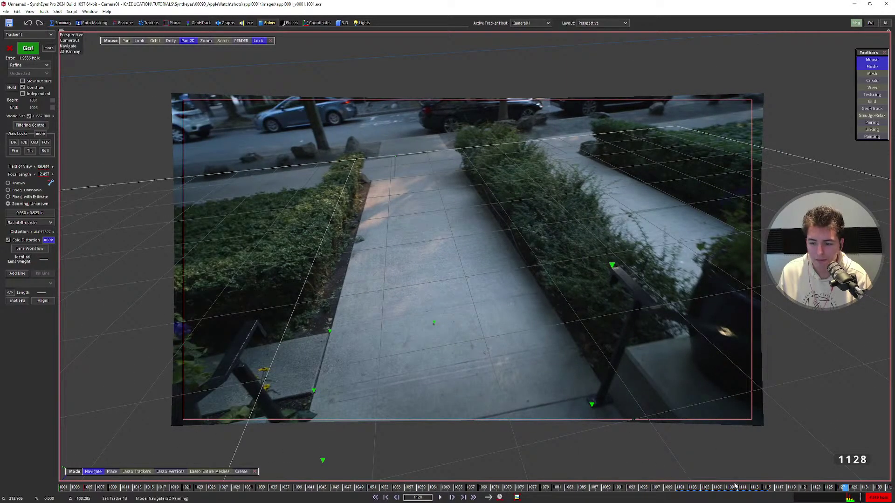
left_click_drag(735, 486, 166, 484)
left_click_drag(178, 432, 25, 429)
Examine the scene and watch trackers in the Camera view, stepping back and forth between frame 1001 and frame 1086.
key("1")
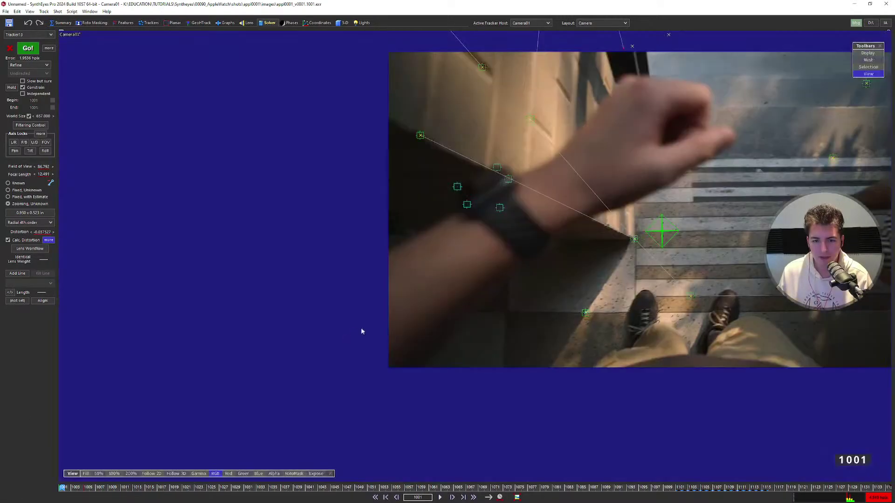
middle_click_drag(545, 267, 314, 322)
key("d")
key("d")
key("d")
key("d")
key("d")
key("d")
key("d")
key("d")
key("d")
key("d")
key("d")
key("d")
key("d")
key("d")
key("d")
key("d")
key("d")
key("d")
key("d")
key("d")
key("d")
key("d")
key("d")
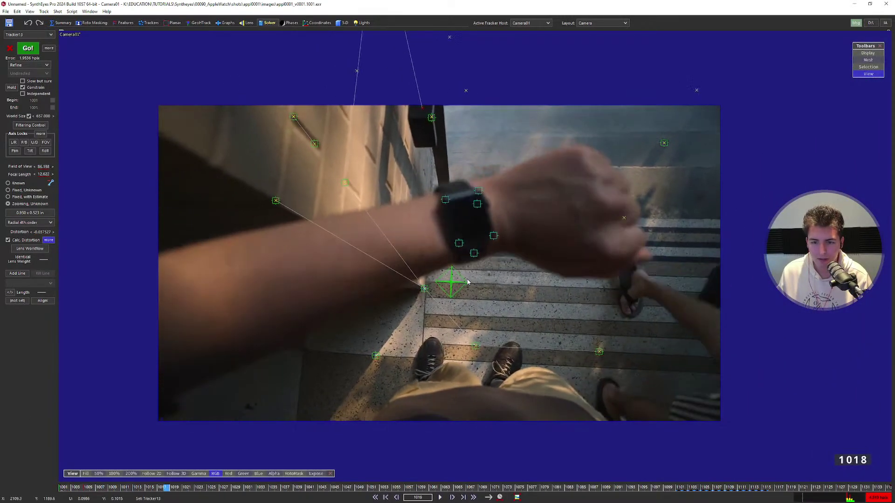
key("s")
key("s")
key("s")
key("s")
key("s")
key("s")
key("s")
key("s")
key("s")
key("s")
key("s")
key("s")
key("s")
key("s")
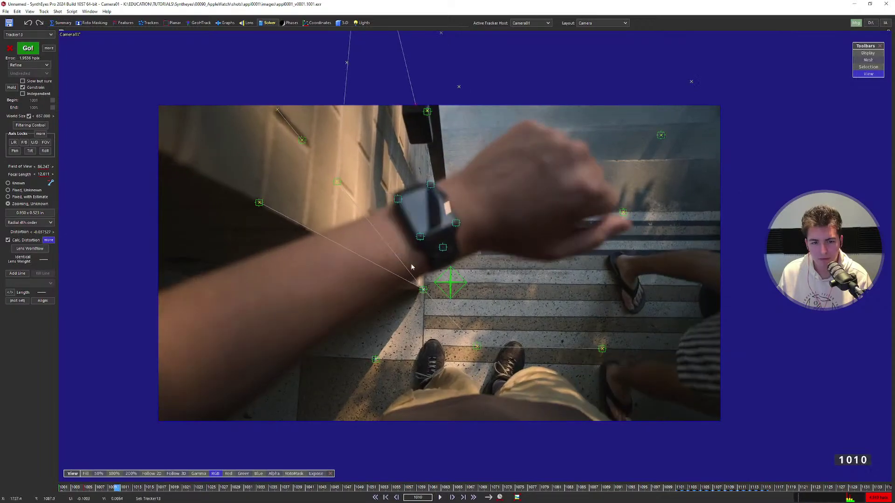
key("d")
key("d")
key("d")
key("d")
key("d")
key("d")
key("d")
key("d")
key("d")
key("d")
key("d")
key("d")
key("d")
key("d")
key("d")
key("d")
key("d")
key("d")
key("d")
key("d")
key("d")
key("d")
key("d")
key("d")
key("d")
key("d")
key("d")
key("d")
key("d")
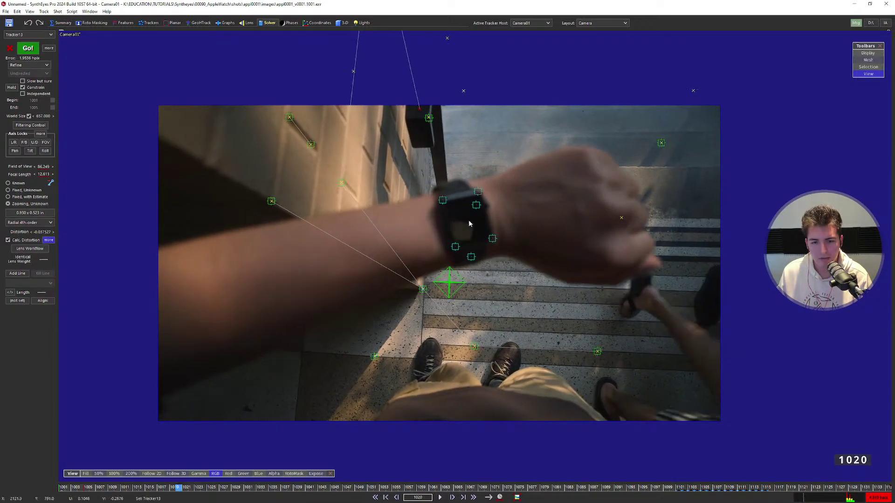
key("d")
key("d")
key("d")
key("d")
key("d")
key("d")
key("d")
key("d")
key("d")
key("d")
key("d")
key("d")
key("d")
key("d")
key("d")
key("d")
key("d")
key("d")
key("d")
key("d")
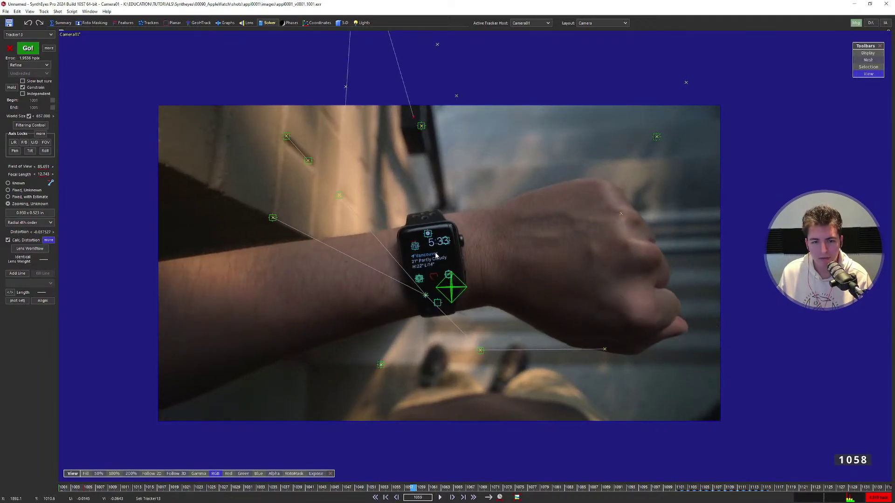
key("a")
key("a")
key("a")
key("a")
key("a")
key("a")
key("a")
key("a")
key("a")
key("a")
key("a")
key("a")
key("a")
key("a")
key("a")
key("a")
key("a")
key("a")
key("a")
key("a")
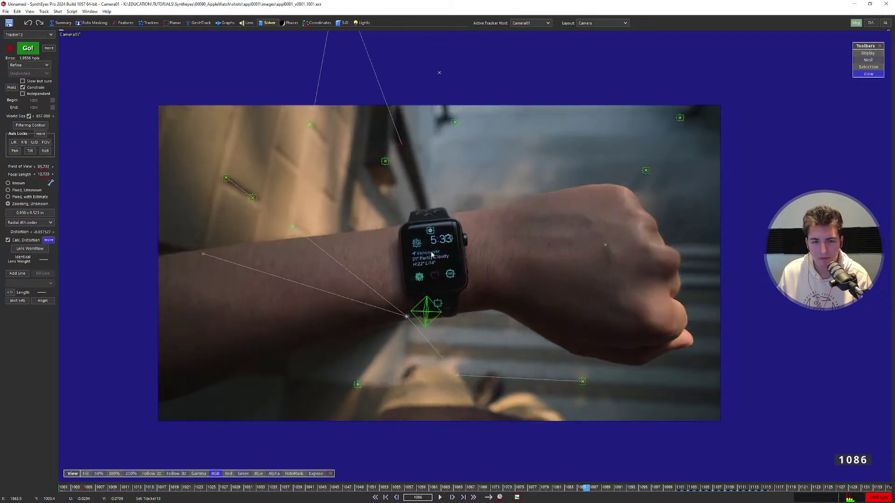
Inspect the camera path for jitter in the Left view of the Quad layout, around frames 1070 to 1087.
left_click(271, 23)
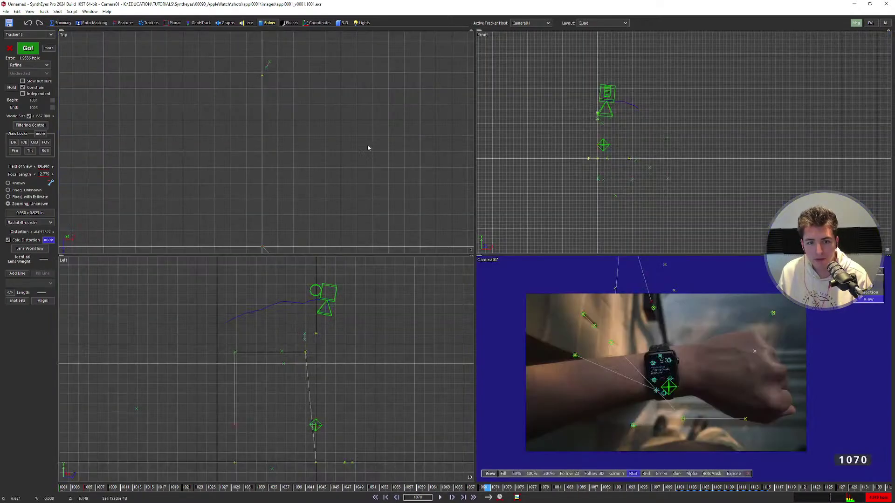
scroll(316, 302, "up", 3)
scroll(270, 306, "up", 4)
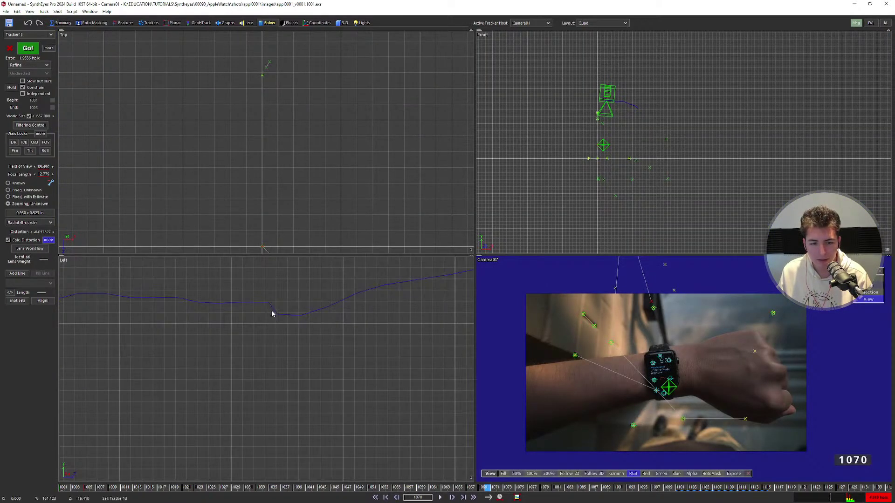
scroll(277, 315, "up", 2)
scroll(268, 313, "down", 4)
key("space")
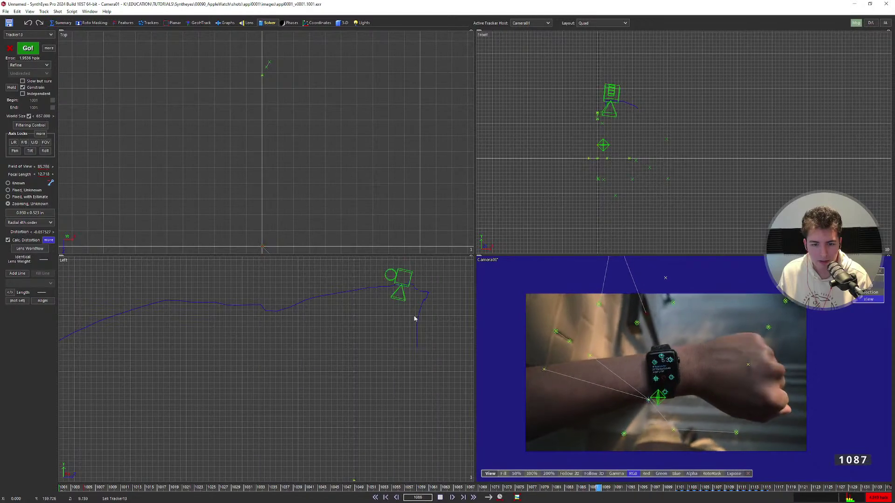
key("space")
scroll(421, 290, "up", 6)
key("Left")
key("Left")
key("Left")
key("Left")
key("Left")
key("Left")
key("Left")
key("Left")
key("Left")
key("Left")
key("Left")
key("Left")
key("Left")
key("Left")
middle_click_drag(396, 292, 334, 334)
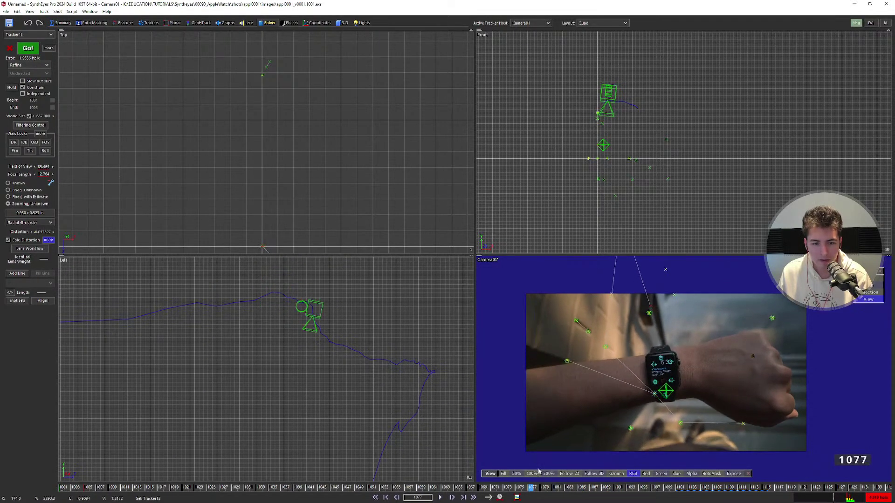
left_click_drag(525, 488, 575, 501)
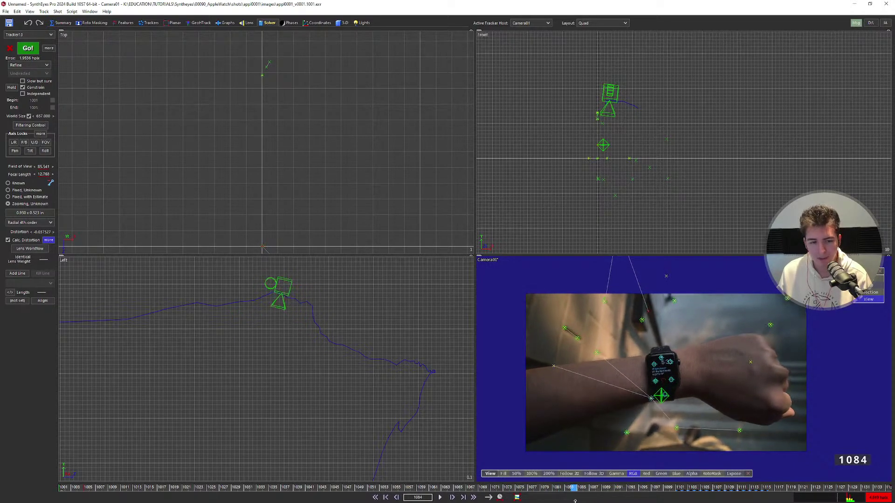
scroll(308, 348, "down", 2)
middle_click_drag(308, 348, 264, 299)
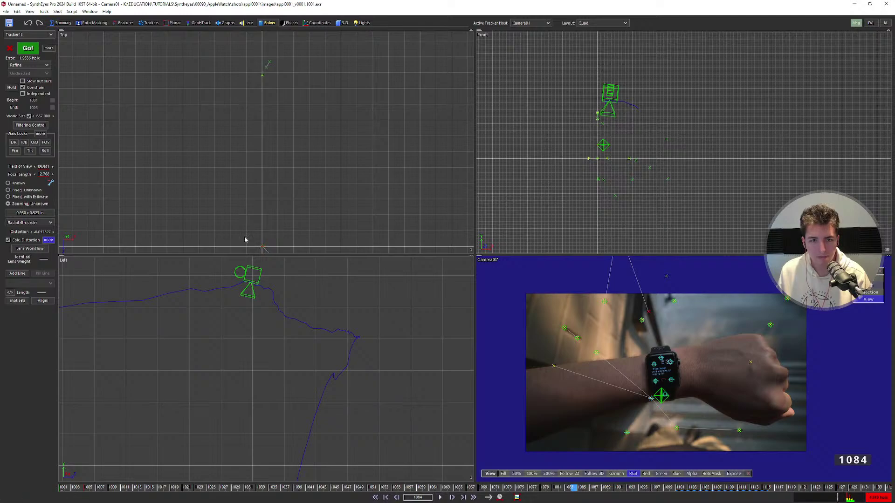
Filter the solved camera path on X, Y and Z at 5 Hz over the whole shot, and undo the filtering.
left_click(31, 126)
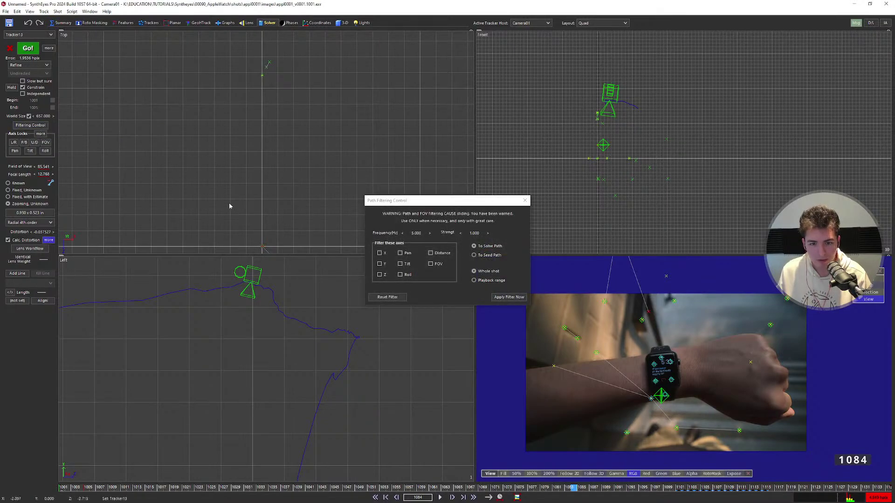
left_click(417, 233)
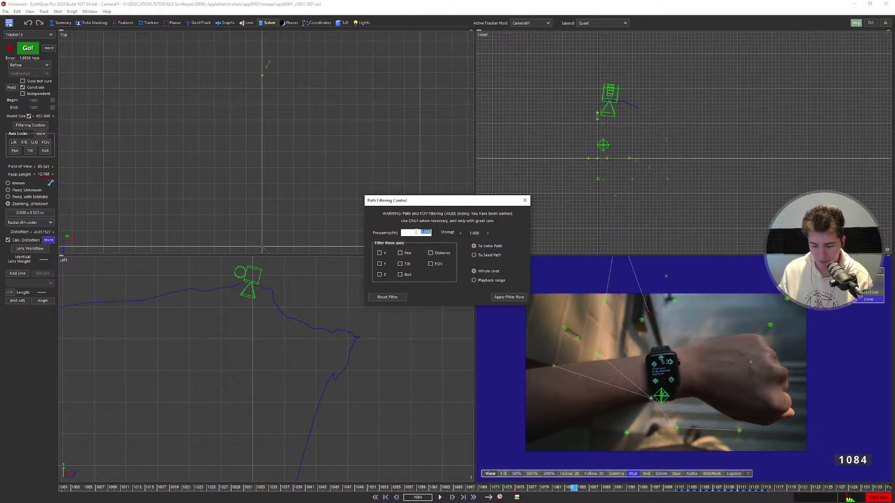
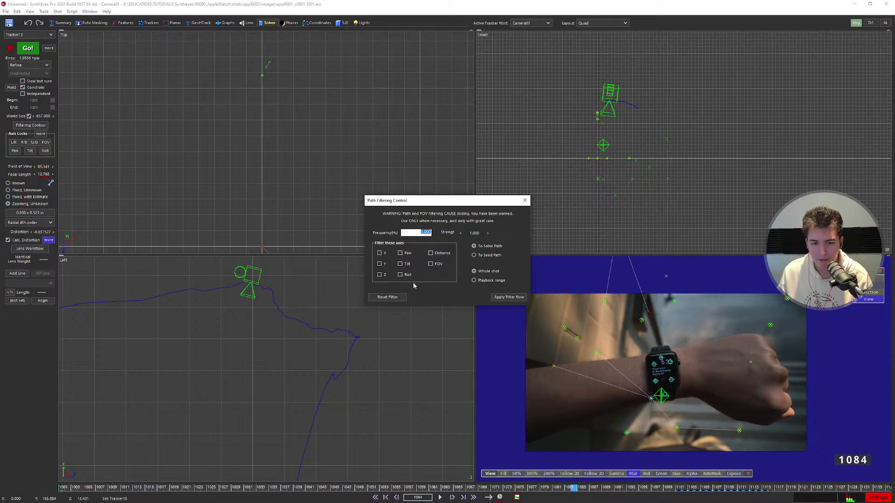
left_click(498, 297)
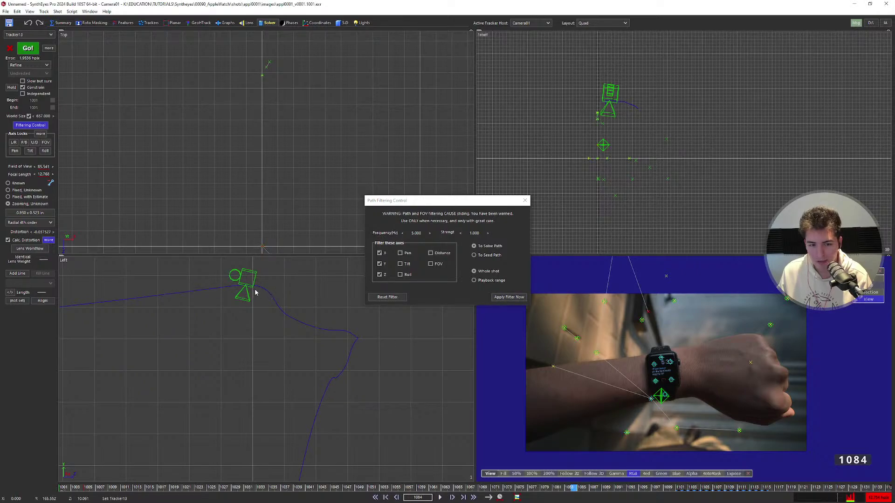
key("ctrl+z")
Filter the camera path on X, Y and Z at 12 Hz, reset the filter settings and close the path filtering dialog.
double_click(416, 233)
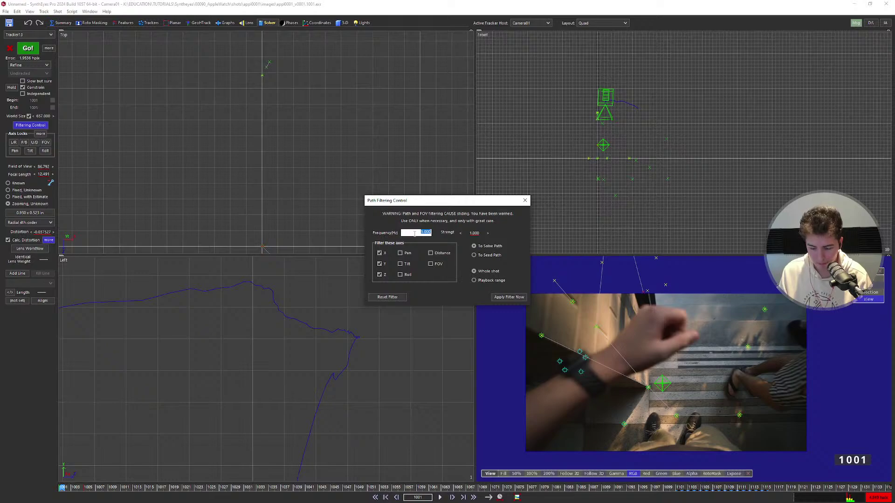
type("12")
key("Return")
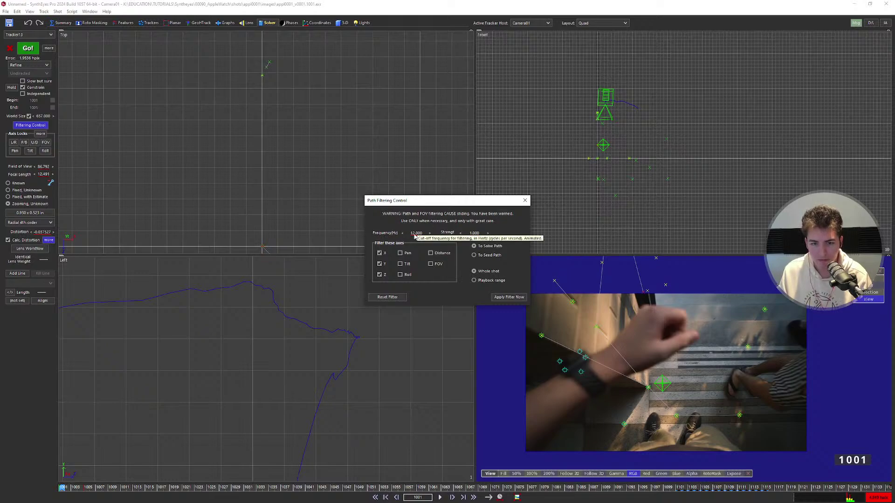
left_click(509, 297)
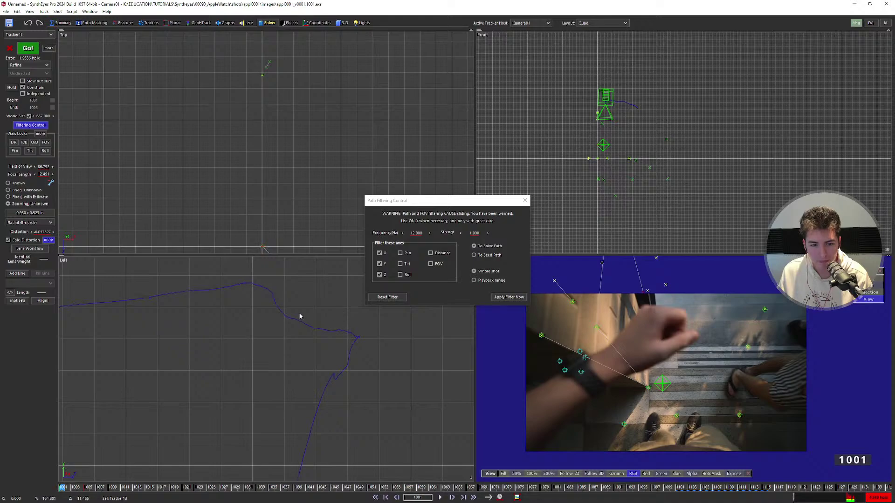
left_click(387, 297)
left_click(387, 297)
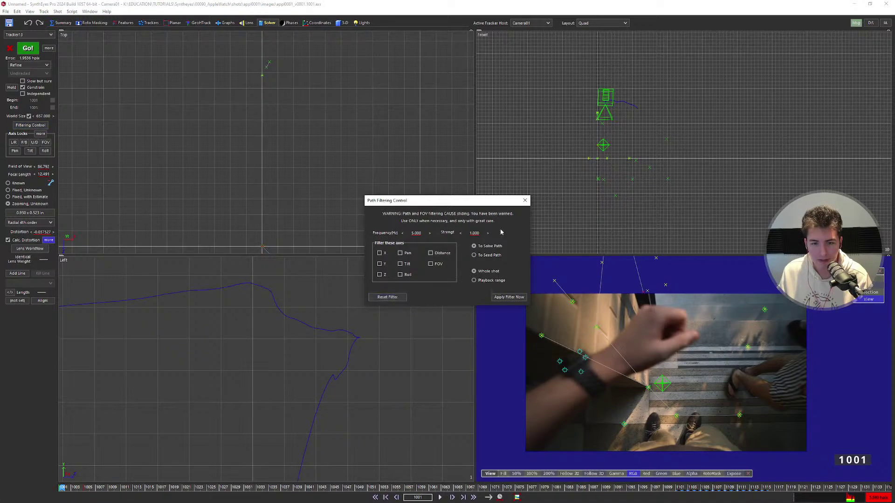
left_click_drag(499, 204, 509, 211)
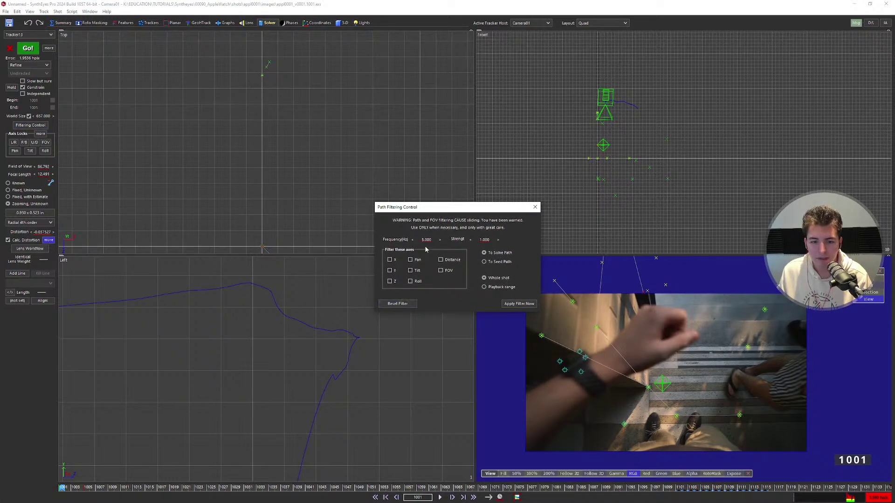
left_click_drag(455, 212, 438, 206)
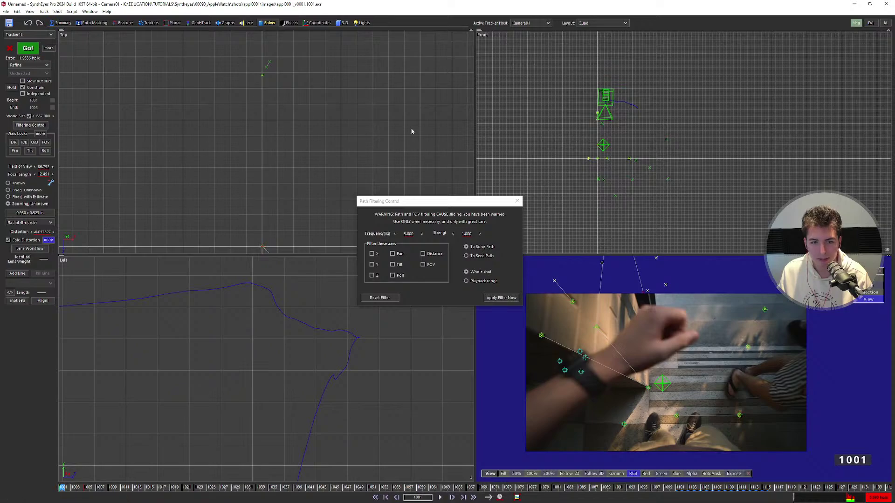
left_click(518, 200)
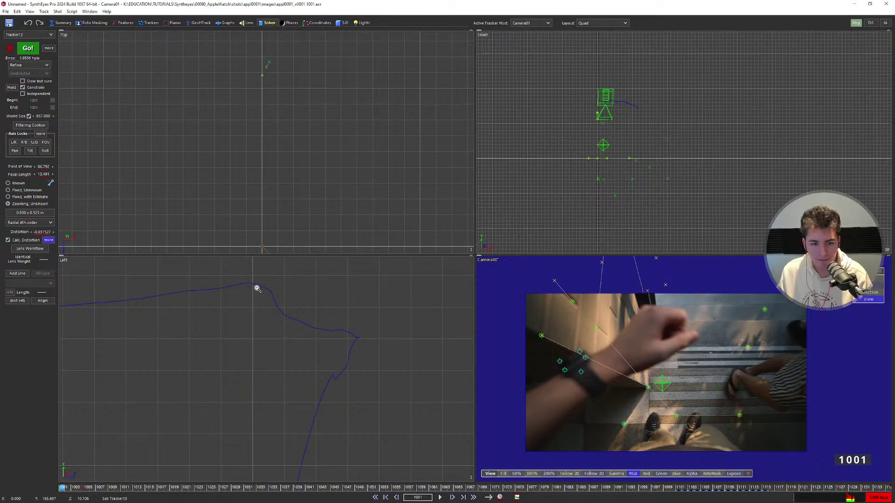
Try refining the solve on the filtered camera path and discard the result.
scroll(257, 289, "down", 2)
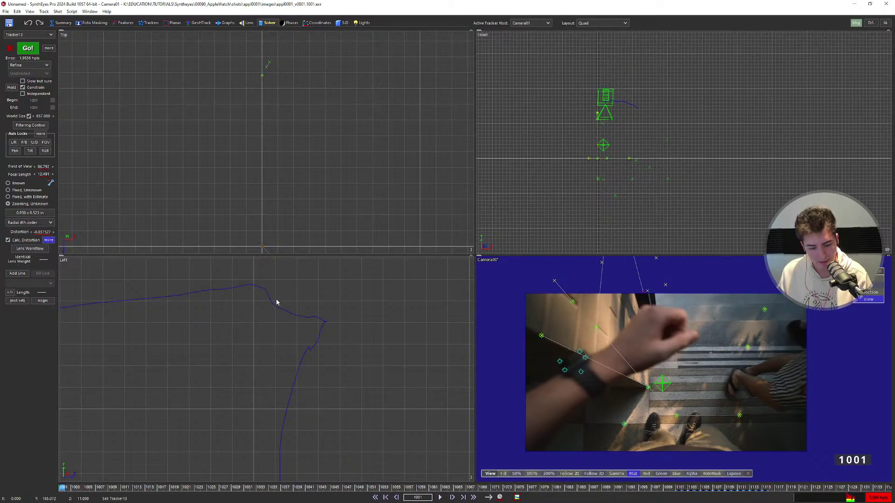
key("shift+g")
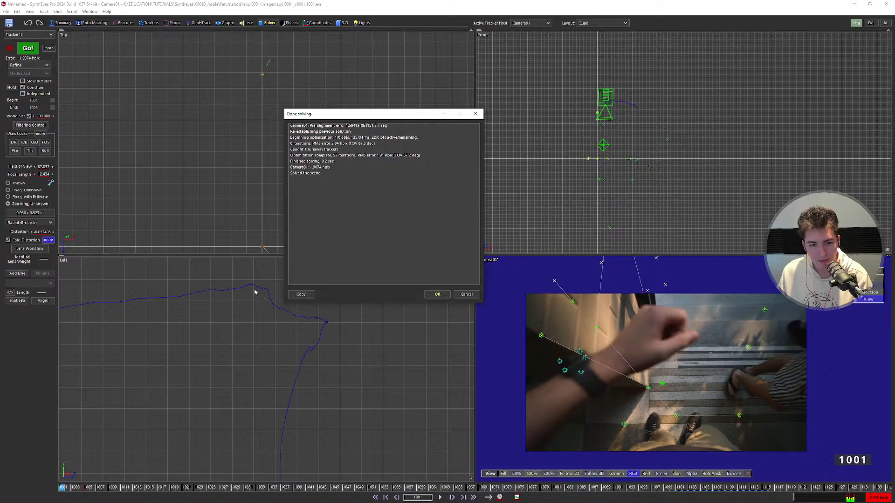
left_click(466, 294)
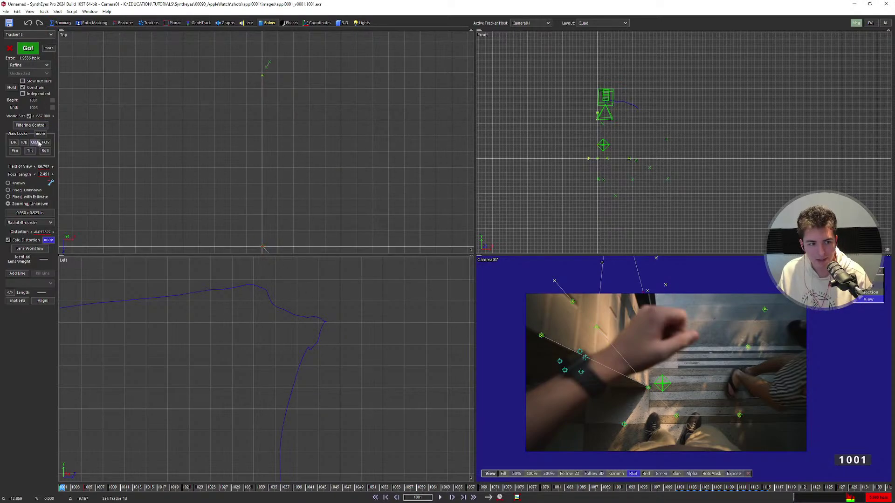
Lock Camera01's L/R, U/D and F/B translation axes and load the seed path values from the filtered solve path.
left_click(40, 133)
left_click(400, 200)
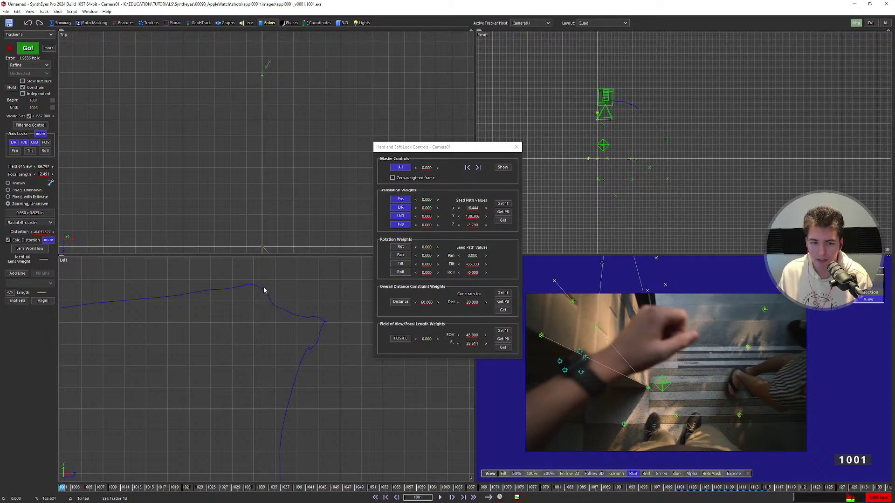
left_click(503, 220)
left_click(447, 278)
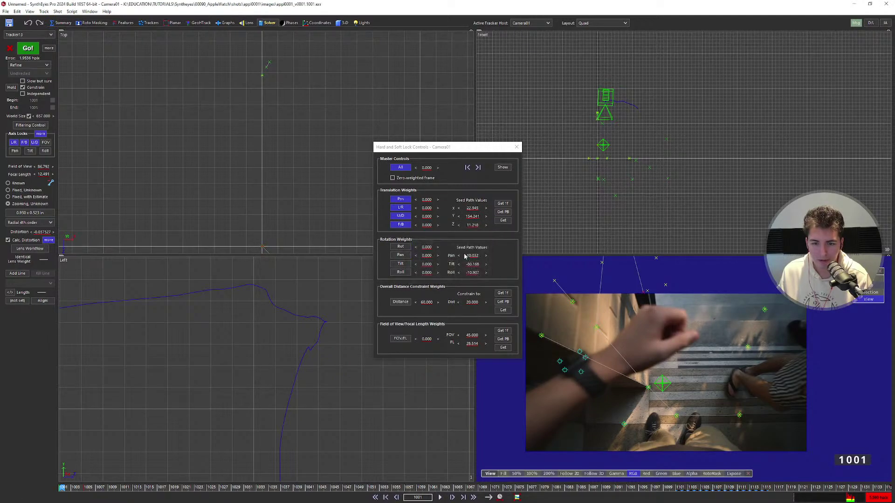
Play and step through the shot to check the camera's motion along the filtered seed path against the footage.
key("space")
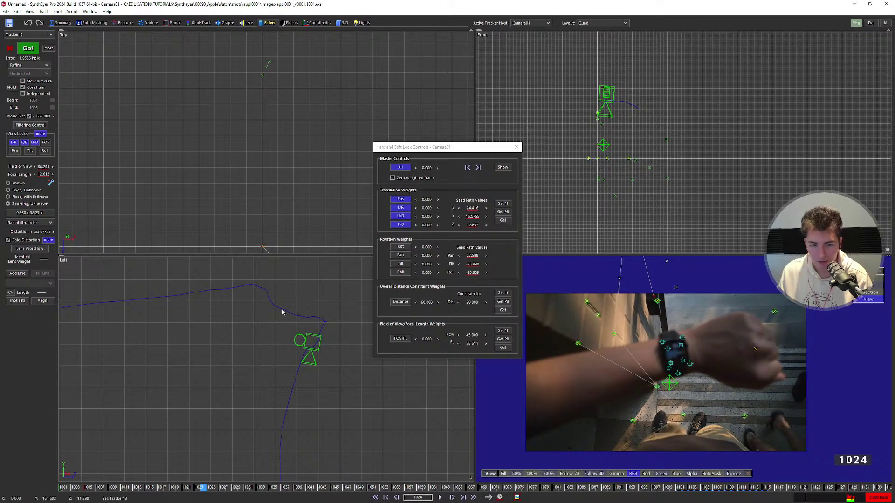
key("Left")
key("Left")
key("Left")
key("Left")
key("Left")
key("Left")
key("Left")
key("Left")
key("Left")
key("Left")
key("Left")
key("Left")
key("Left")
key("Left")
key("Left")
key("Left")
key("Left")
key("Left")
key("Left")
key("Left")
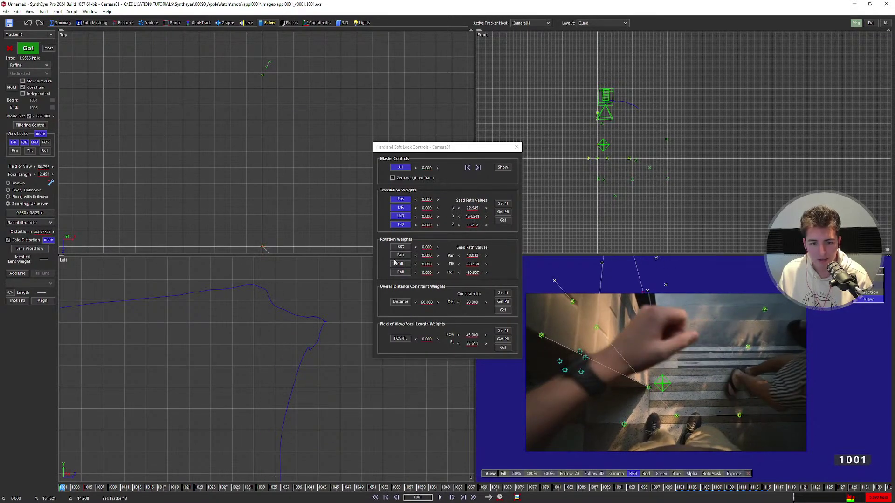
key("Right")
key("Right")
key("Right")
key("Right")
key("Right")
key("Right")
key("Right")
key("Right")
key("Right")
key("Right")
key("Right")
key("Right")
key("Right")
key("Right")
key("Right")
key("Right")
key("Right")
key("Right")
key("Right")
key("Right")
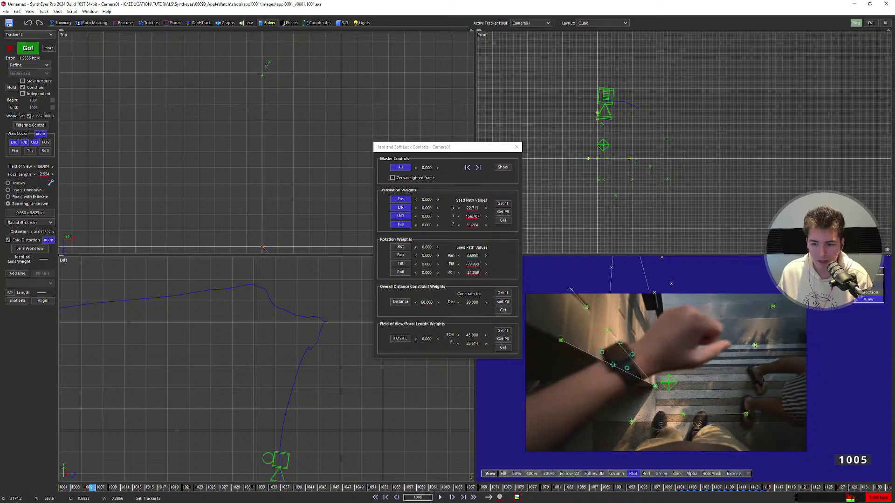
key("Right")
key("Right")
key("Right")
key("Right")
key("Right")
key("Right")
key("Right")
key("Right")
key("Right")
key("Right")
key("Right")
key("Right")
key("Right")
key("Right")
key("Right")
key("Right")
key("Right")
key("Right")
key("Right")
key("Right")
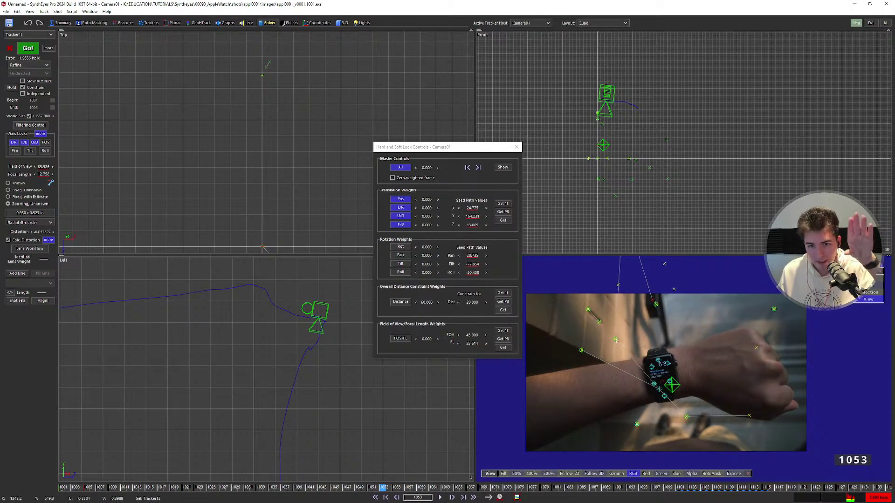
mouse_move(617, 341)
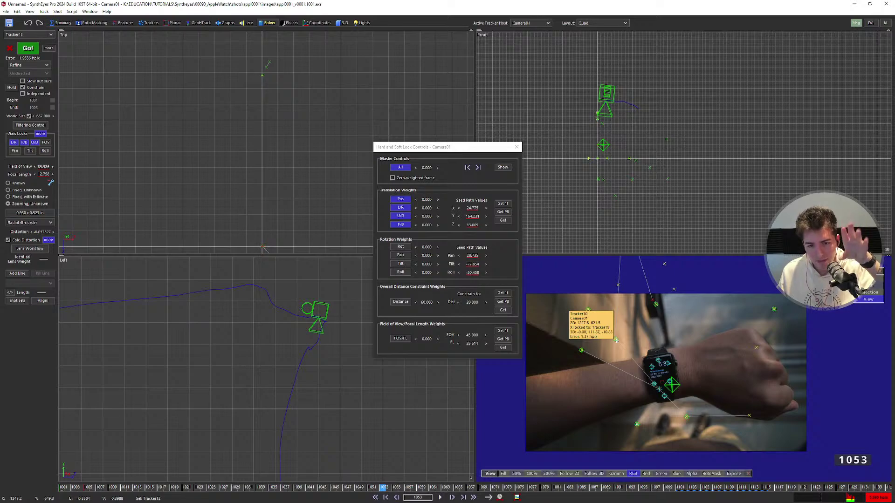
Refine the camera solve with the translation axes locked, accept the result, and close the hard and soft lock controls.
left_click(29, 49)
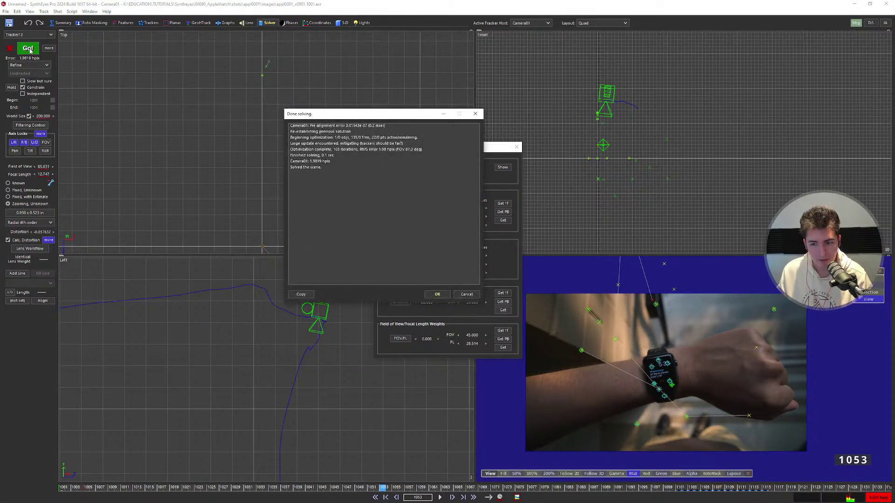
left_click(436, 295)
left_click(515, 149)
Play the shot from the first frame in the locked perspective view to check how the solved points stick to the footage.
key("shift+a")
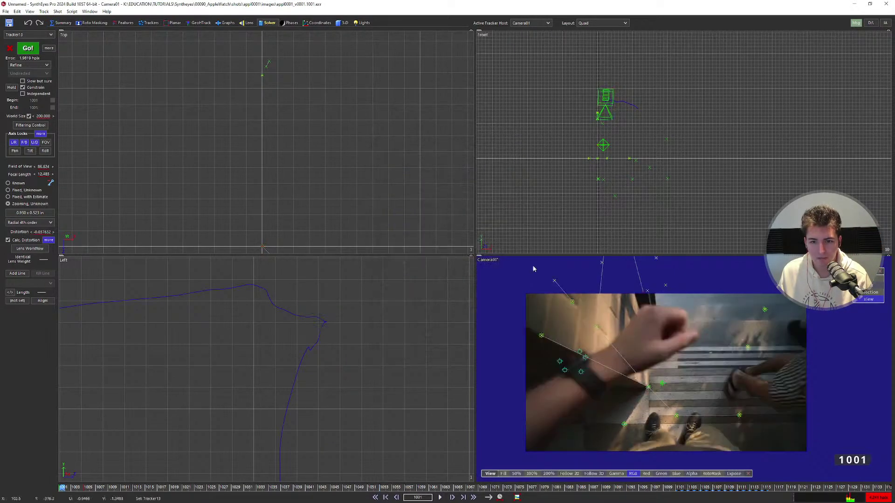
key("5")
key("6")
key("space")
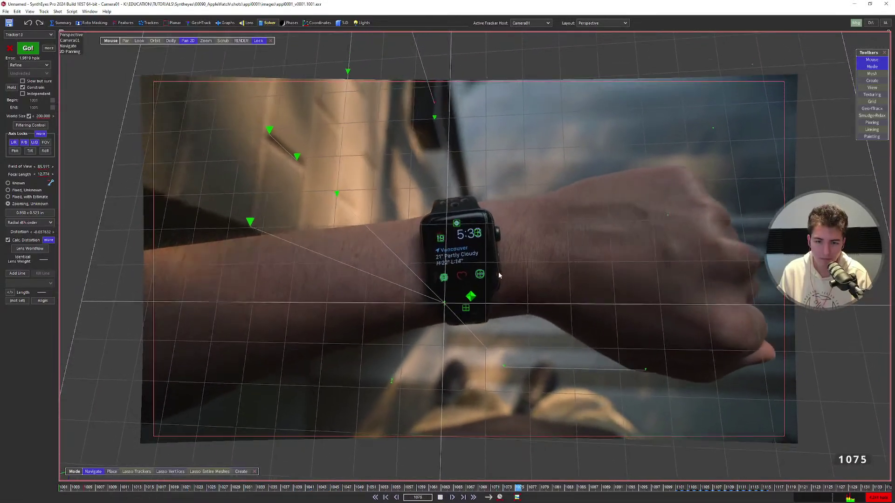
key("shift+a")
key("7")
Choose the Earthling primitive as the mesh to create in the 3D scene.
scroll(320, 348, "down", 2)
scroll(319, 348, "down", 5)
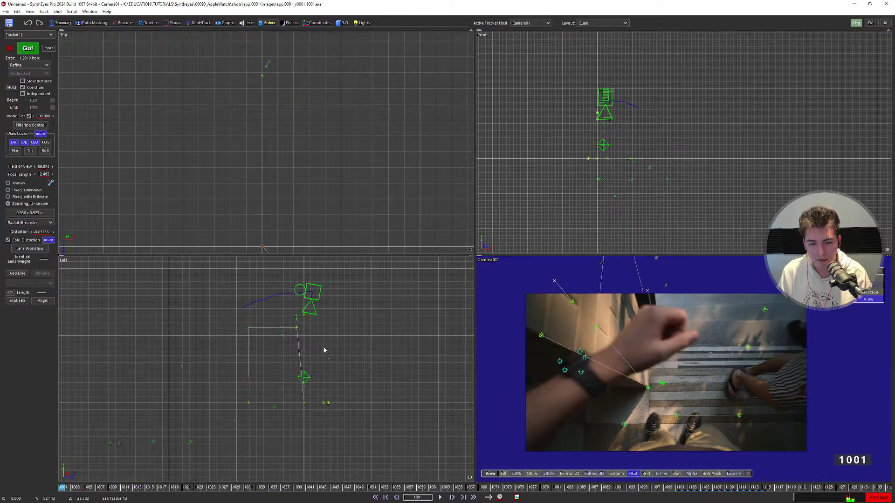
middle_click_drag(319, 356, 300, 350)
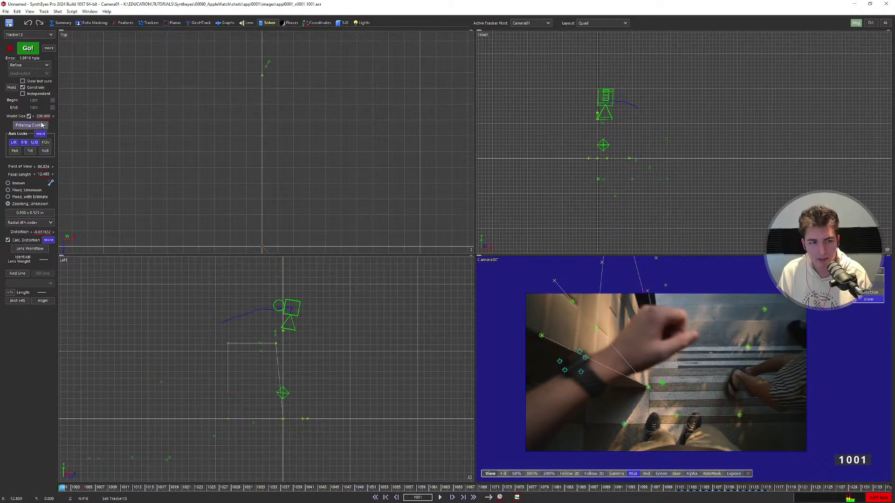
left_click(343, 23)
left_click(21, 47)
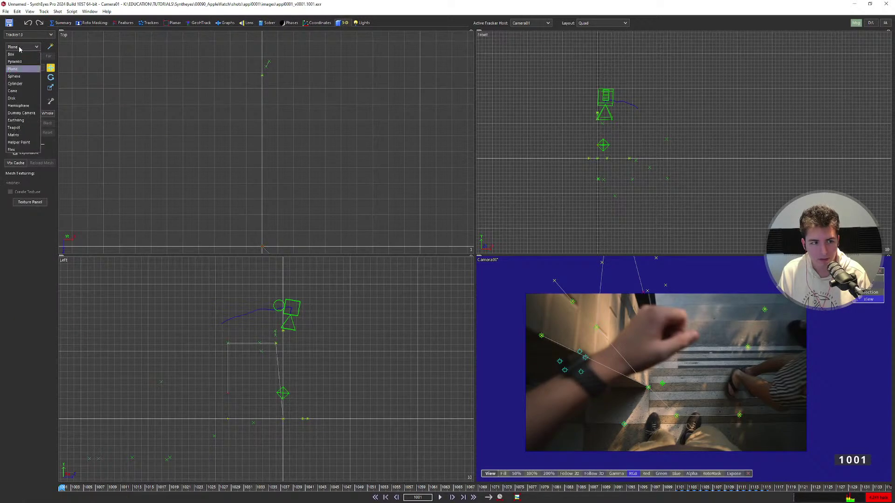
left_click(24, 120)
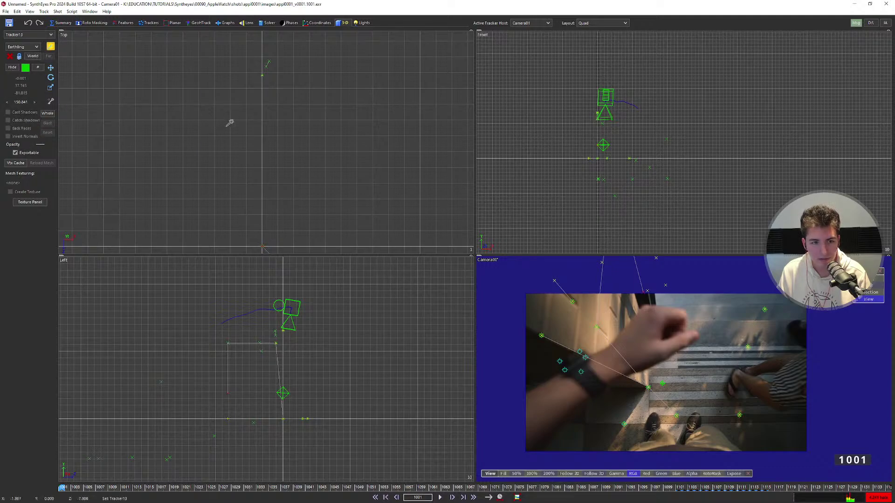
Create a standing human reference mesh at size 200 near the solved camera in the Top view.
scroll(237, 144, "down", 6)
middle_click_drag(267, 194, 259, 138)
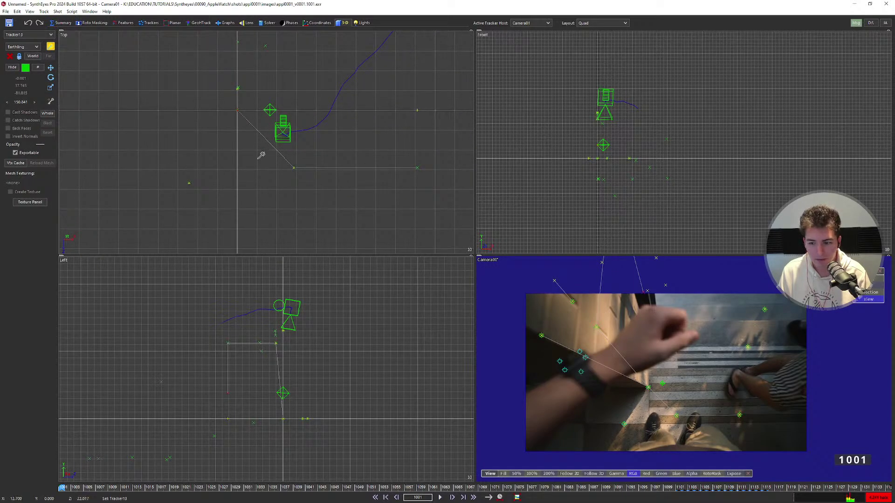
left_click(263, 176)
left_click_drag(270, 175, 482, 154)
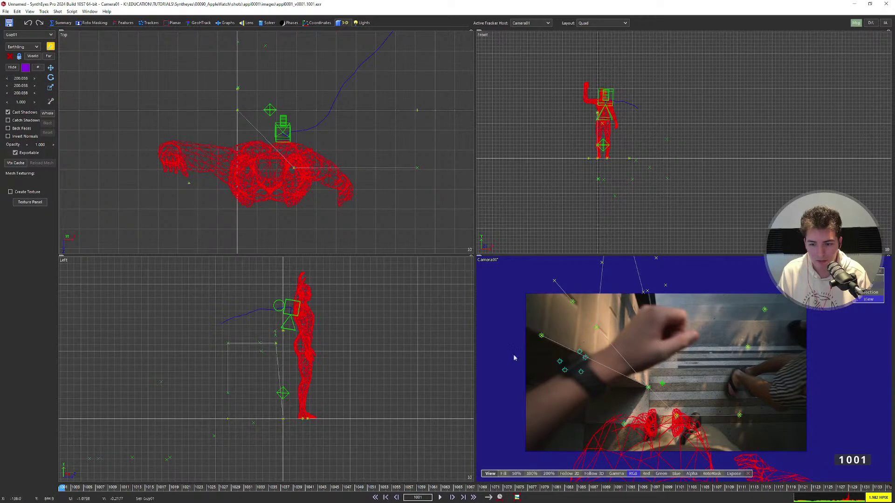
Turn the human mesh to face the opposite way and move it to about X 90, over the passer-by's feet in the footage.
left_click(51, 78)
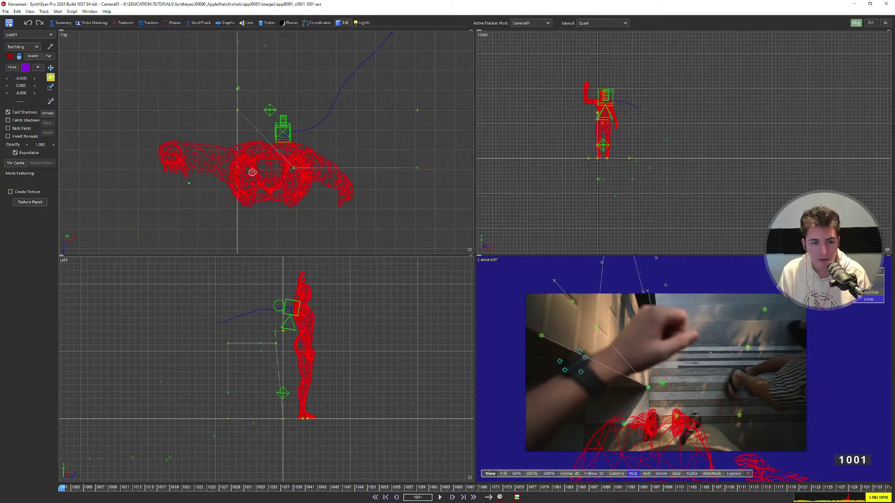
left_click_drag(258, 176, 196, 362)
left_click(51, 68)
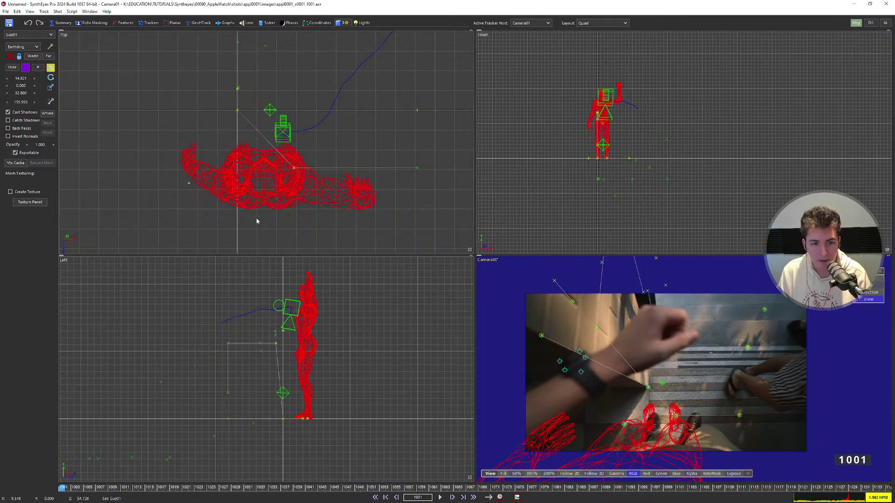
left_click_drag(267, 187, 376, 88)
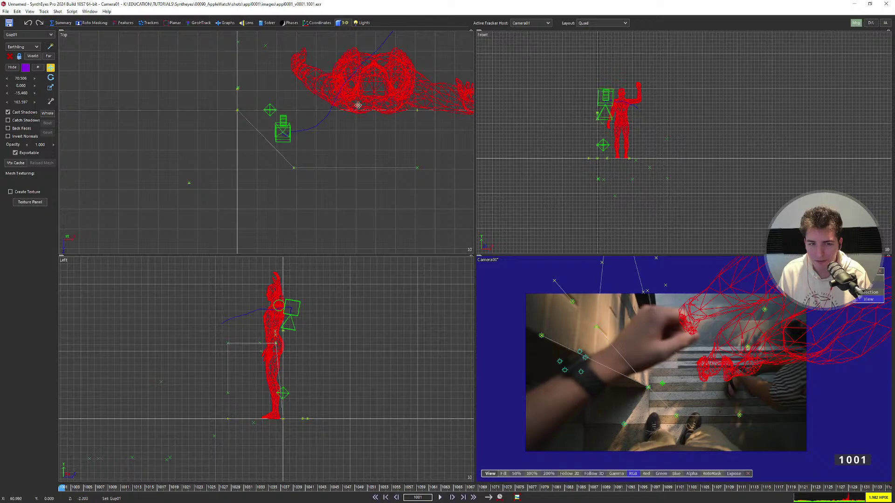
left_click_drag(365, 96, 420, 121)
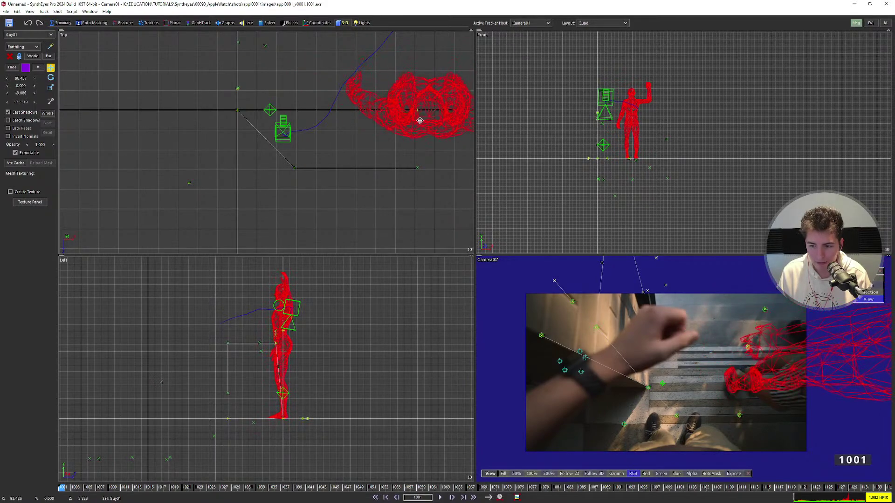
Select Camera01 for scaling and turn off Whole affects meshes so the human mesh is not transformed with the scene.
left_click(50, 87)
left_click(283, 131)
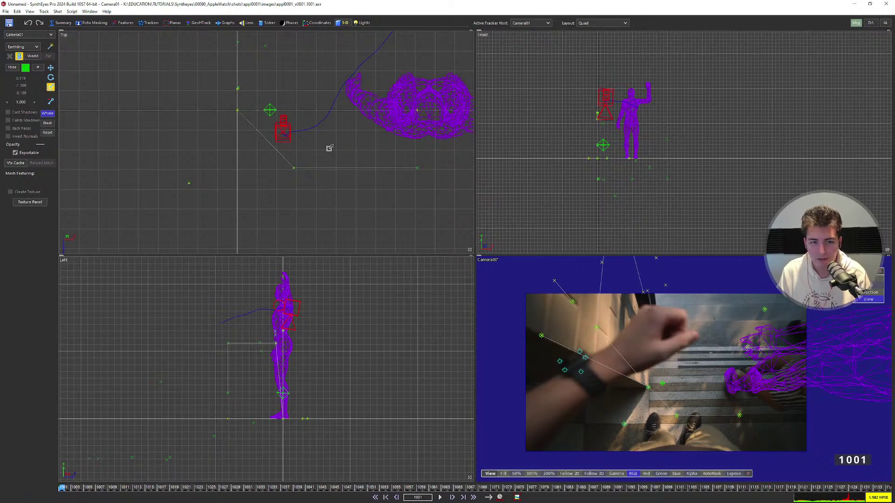
scroll(276, 149, "down", 2)
left_click_drag(257, 132, 269, 147)
right_click(300, 101)
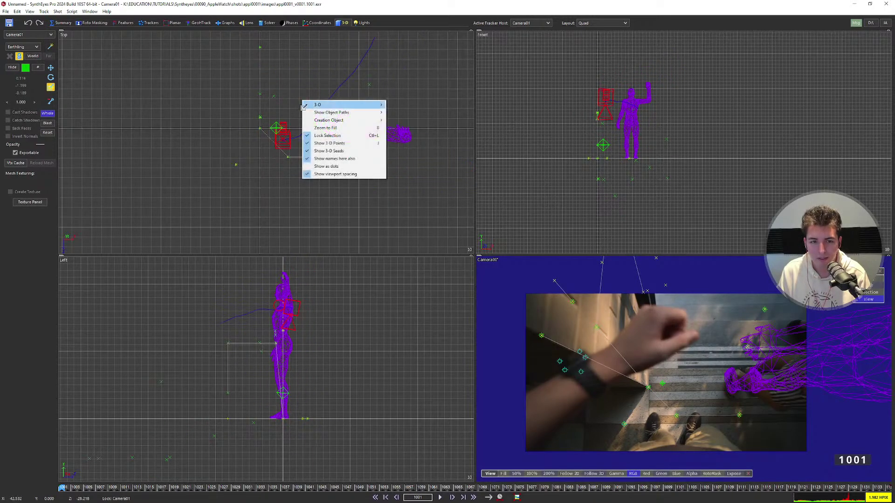
mouse_move(340, 108)
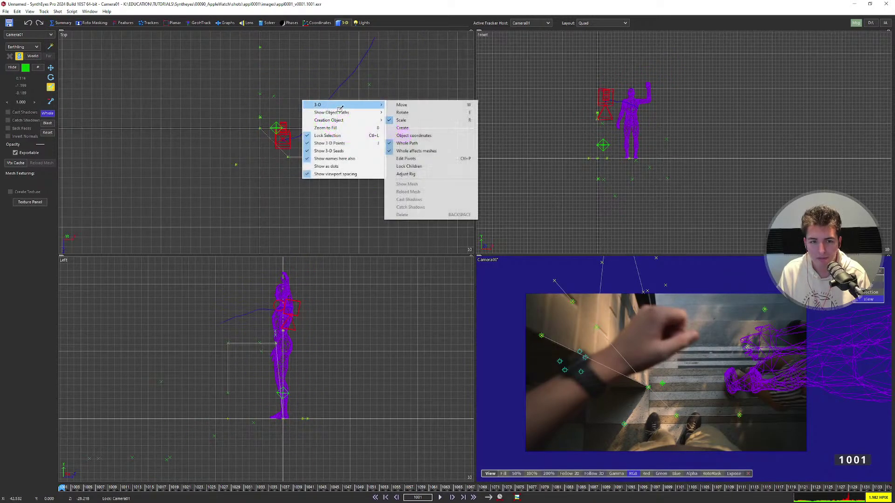
left_click(419, 152)
Try rescaling the whole camera path and its trackers against the human mesh's height and foot position.
left_click_drag(260, 120, 354, 95)
key("ctrl+z")
scroll(294, 429, "up", 4)
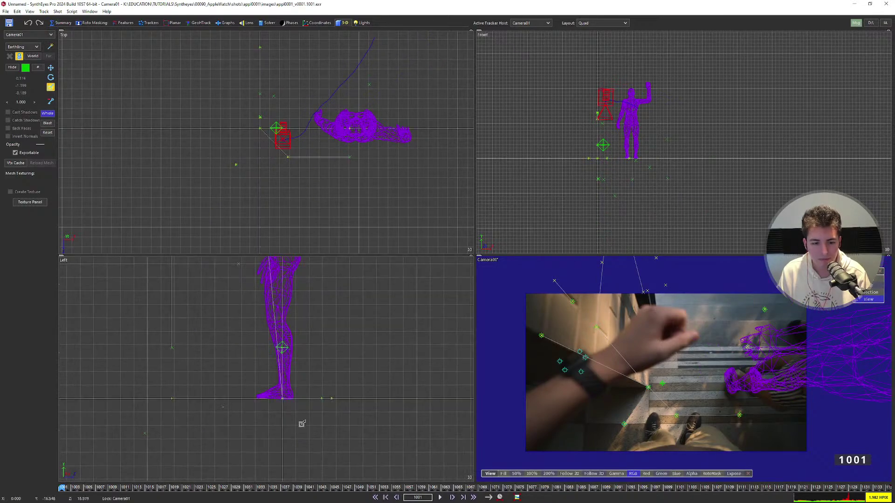
left_click_drag(319, 400, 330, 380)
scroll(625, 174, "up", 4)
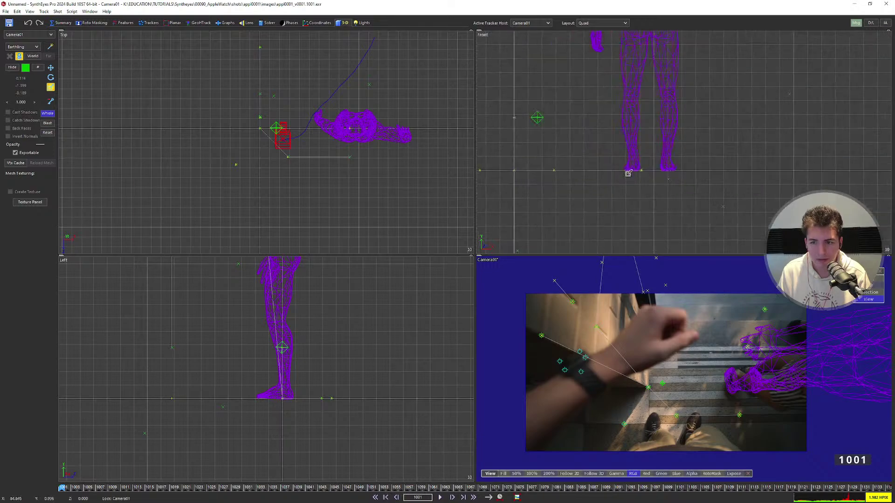
mouse_move(639, 172)
left_mouse_down()
mouse_move(646, 156)
mouse_move(630, 184)
mouse_move(653, 166)
left_mouse_up()
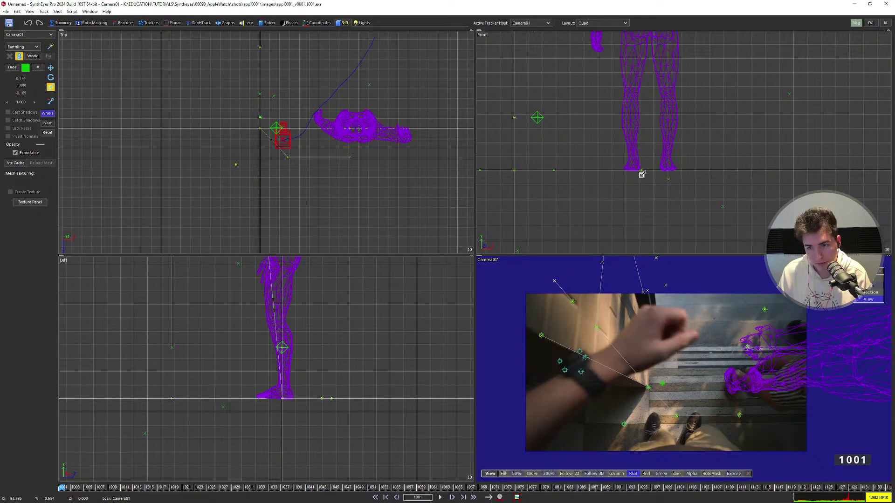
left_click_drag(642, 172, 625, 174)
Move the whole solved scene slightly in the Top view, placing the camera at about X 21.5, Z 9.5.
left_click(51, 68)
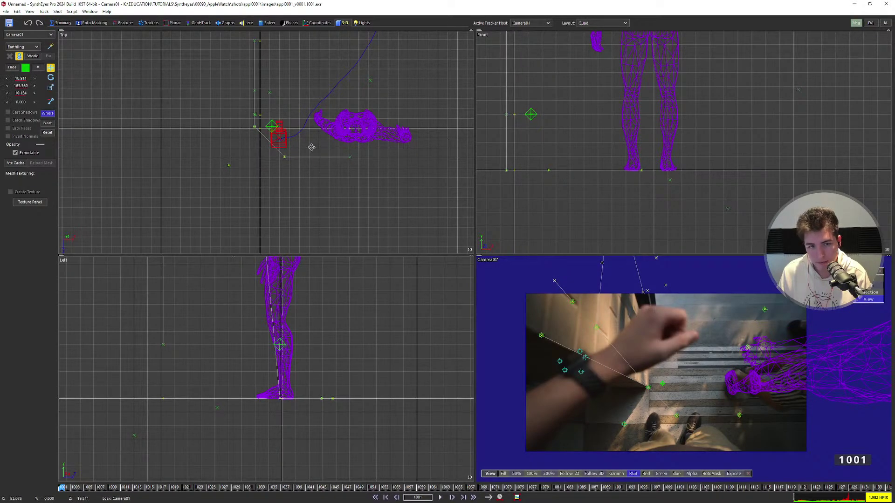
mouse_move(318, 150)
left_mouse_down()
mouse_move(376, 136)
mouse_move(387, 105)
mouse_move(313, 146)
left_mouse_up()
mouse_move(307, 152)
left_mouse_down()
mouse_move(308, 143)
mouse_move(297, 195)
mouse_move(307, 146)
left_mouse_up()
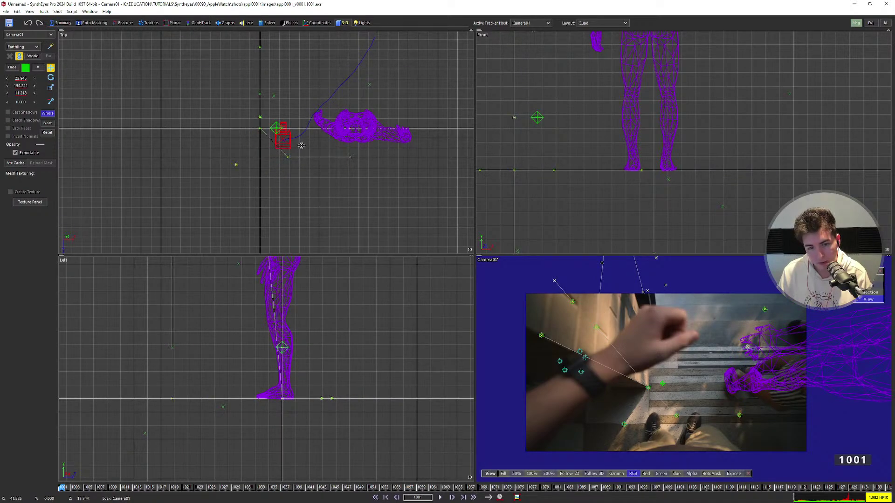
left_click_drag(303, 144, 346, 138)
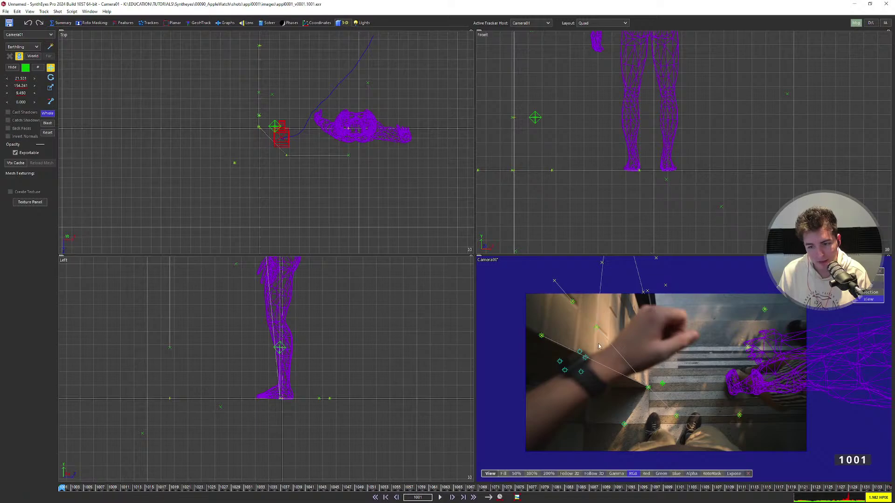
Step back and forth between frames 1001 and 1023 to check how the human mesh holds against the footage.
key("Right")
key("Right")
key("Right")
key("Right")
key("Right")
key("Right")
key("Right")
key("Right")
key("Right")
key("Left")
key("Left")
key("Left")
key("Left")
key("Left")
key("Left")
key("Left")
key("Left")
key("Left")
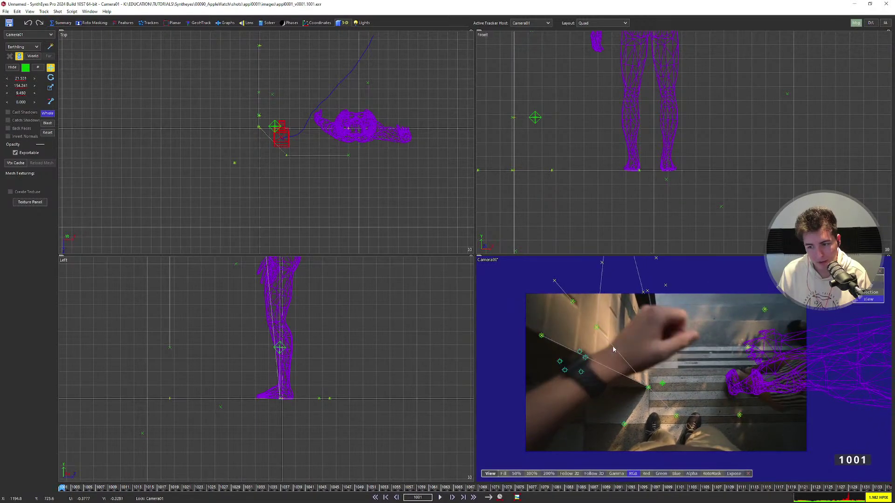
key("Right")
key("Right")
key("Right")
key("Right")
key("Right")
key("Right")
key("Right")
key("Right")
key("Right")
key("Right")
key("Right")
key("Right")
key("Right")
key("Right")
key("Right")
key("Right")
key("Right")
key("Right")
key("Right")
key("Right")
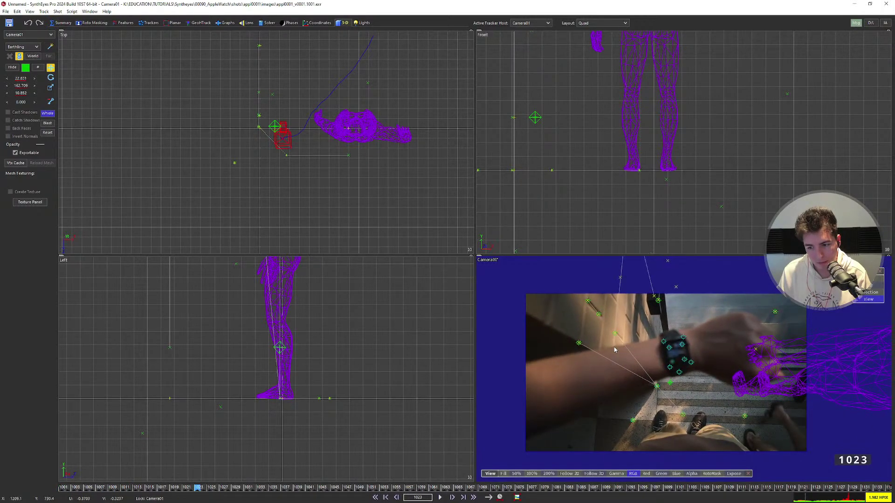
key("Left")
key("Left")
key("Left")
key("Left")
key("Left")
key("Left")
key("Left")
key("Left")
key("Left")
key("Left")
key("Left")
key("Left")
key("Left")
key("Left")
key("Left")
key("Left")
key("Left")
key("Left")
key("Left")
key("Left")
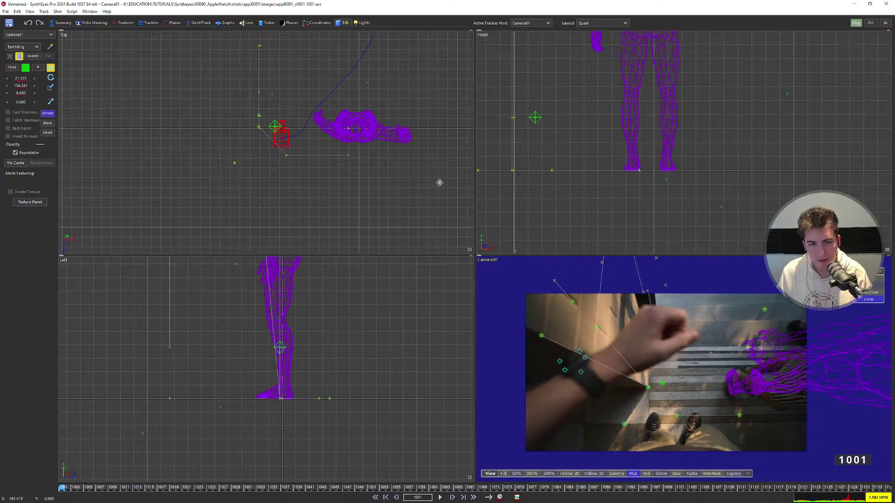
Examine the camera's position, height and motion path relative to the human mesh in the Top and Front views.
scroll(266, 128, "up", 5)
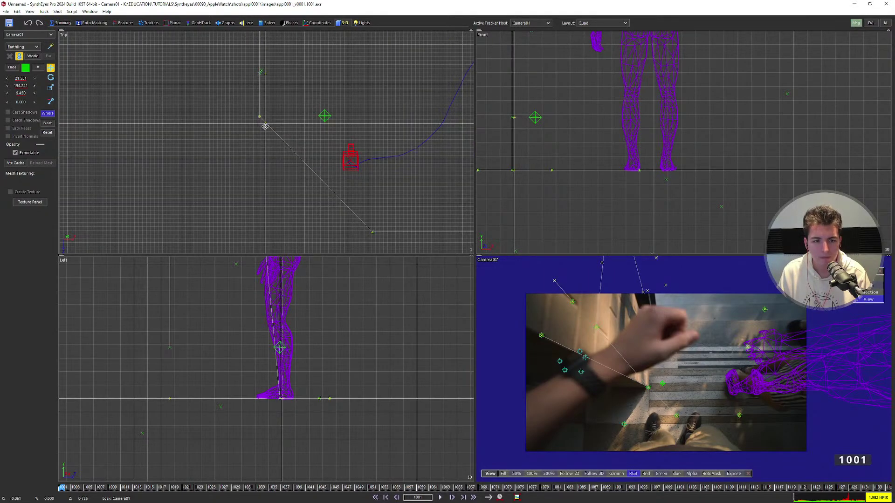
scroll(276, 218, "down", 5)
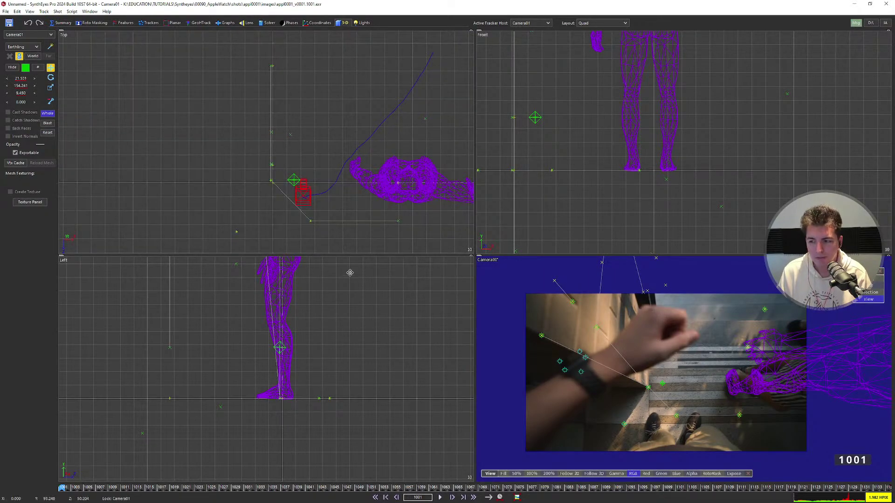
scroll(270, 196, "down", 5)
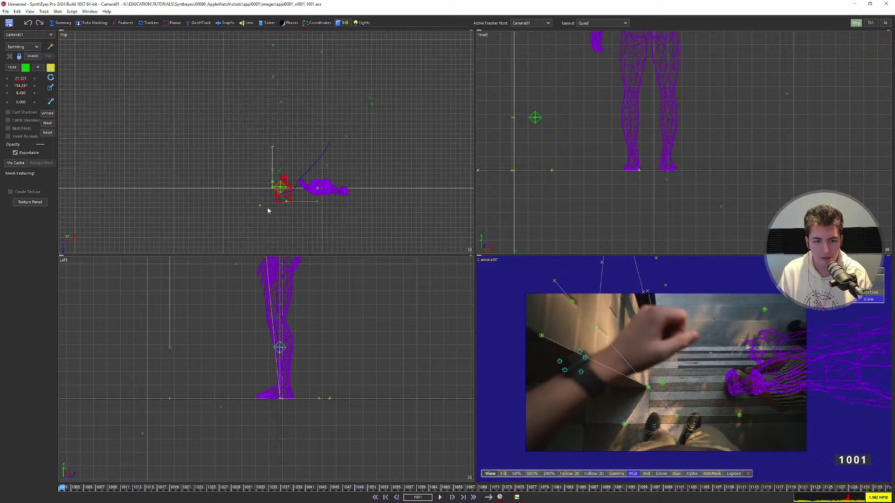
scroll(268, 210, "down", 3)
scroll(668, 188, "down", 5)
scroll(667, 188, "up", 2)
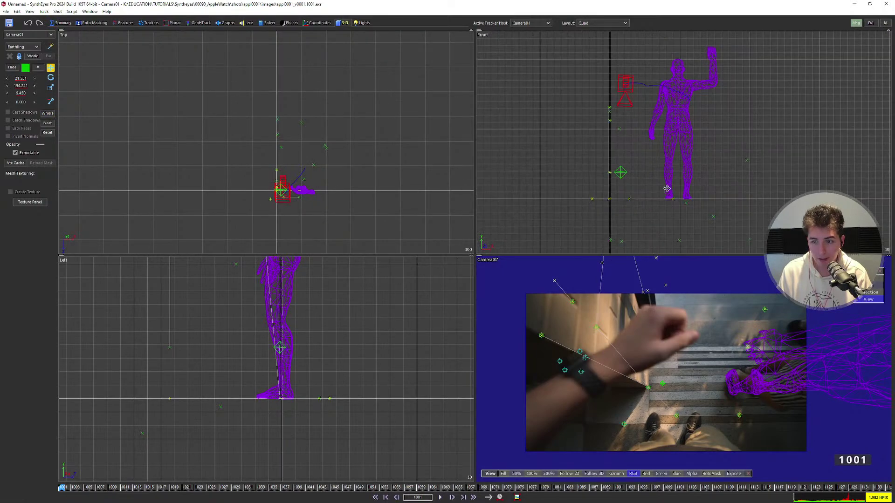
scroll(672, 190, "up", 1)
scroll(695, 130, "up", 2)
scroll(697, 98, "up", 2)
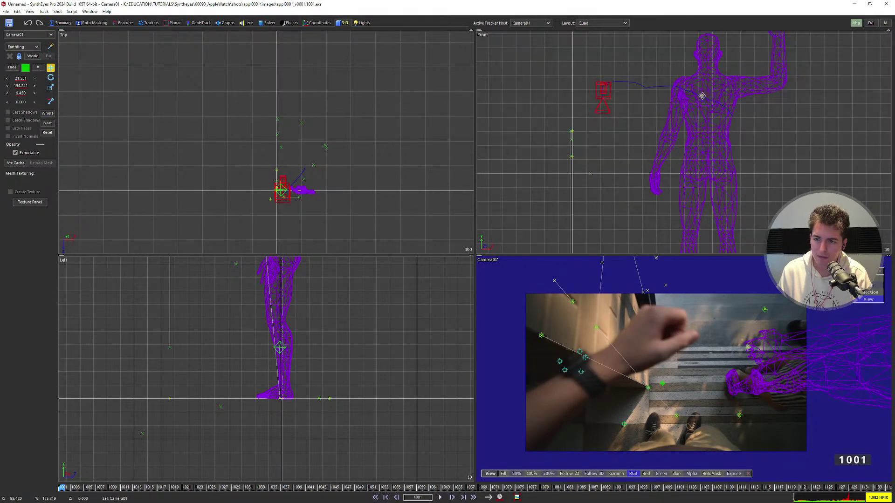
middle_click_drag(637, 96, 580, 141)
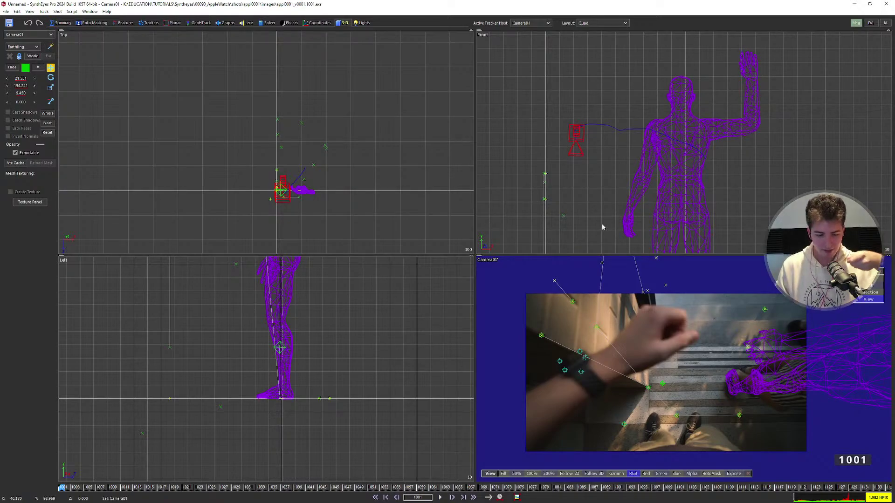
scroll(600, 132, "up", 1)
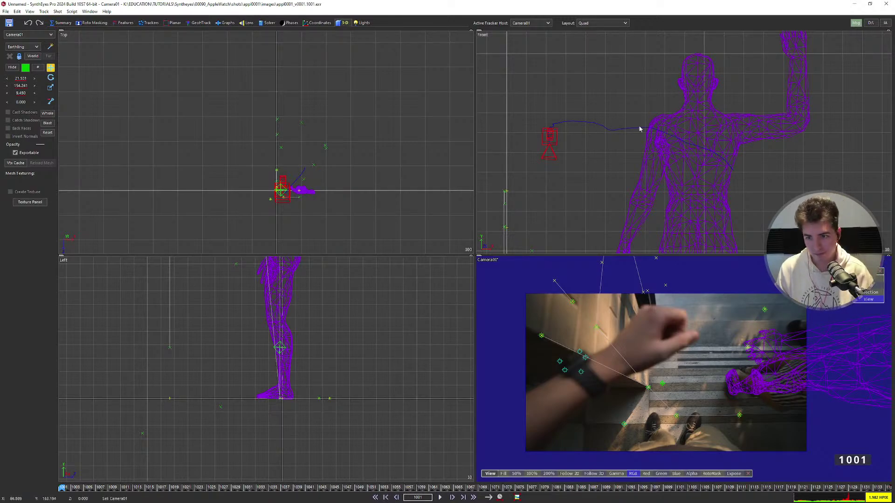
scroll(634, 83, "down", 3)
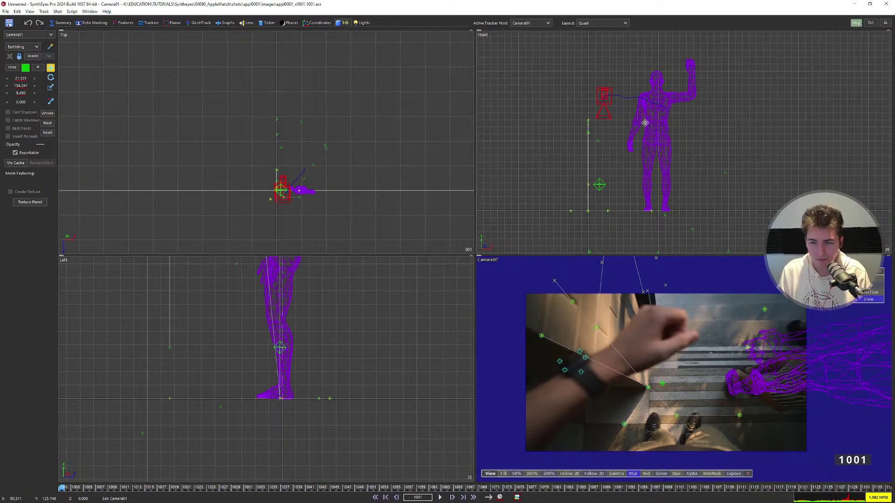
scroll(645, 123, "down", 3)
scroll(282, 200, "up", 5)
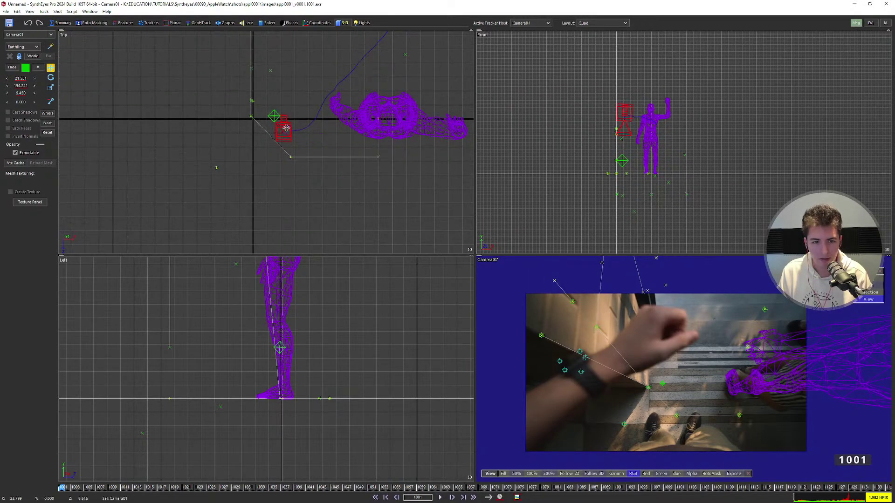
middle_click_drag(286, 127, 282, 175)
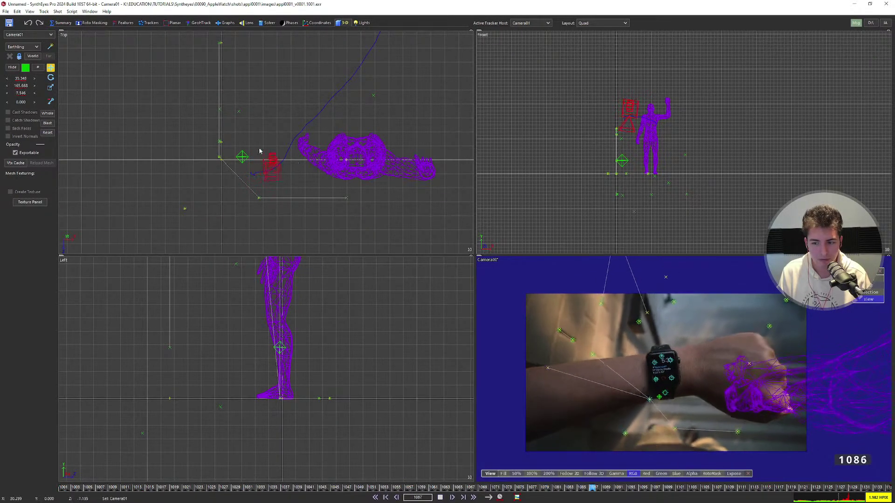
Stop playback, return to frame 1001 and delete the human reference mesh.
key("space")
key("shift+a")
left_click(358, 157)
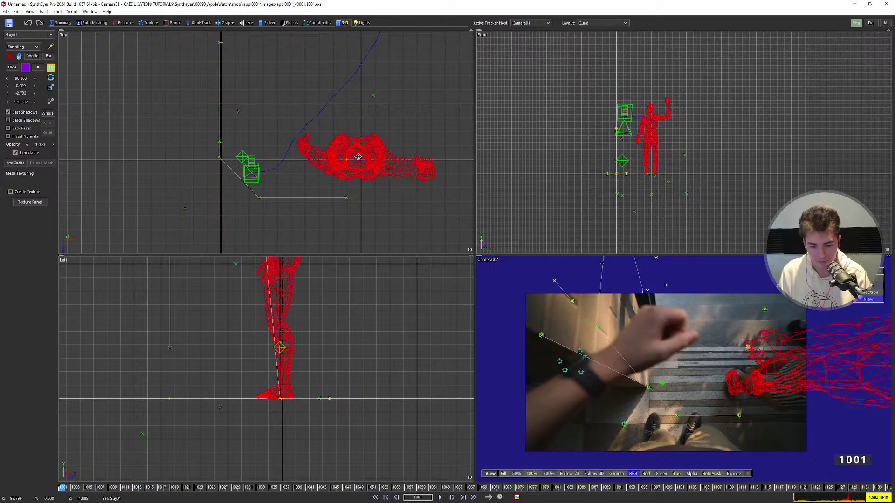
key("Delete")
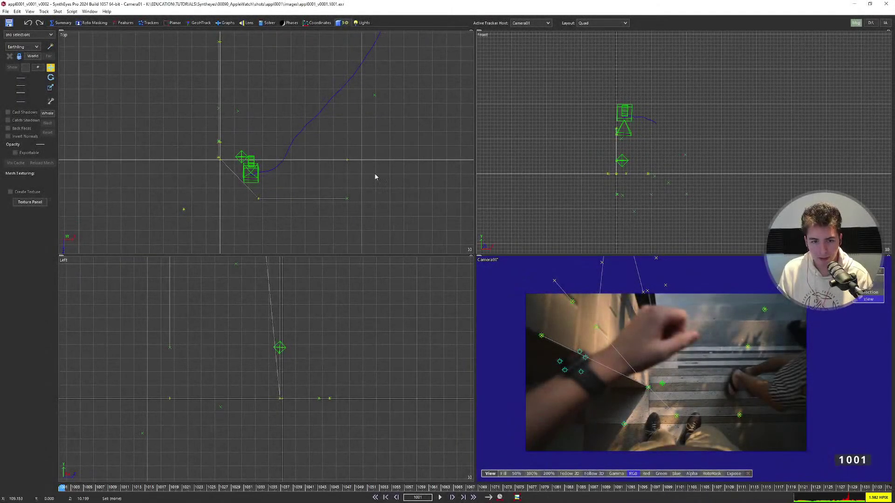
Enlarge the camera view and play the shot up to frame 1048 to check how the trackers follow the footage.
key("space")
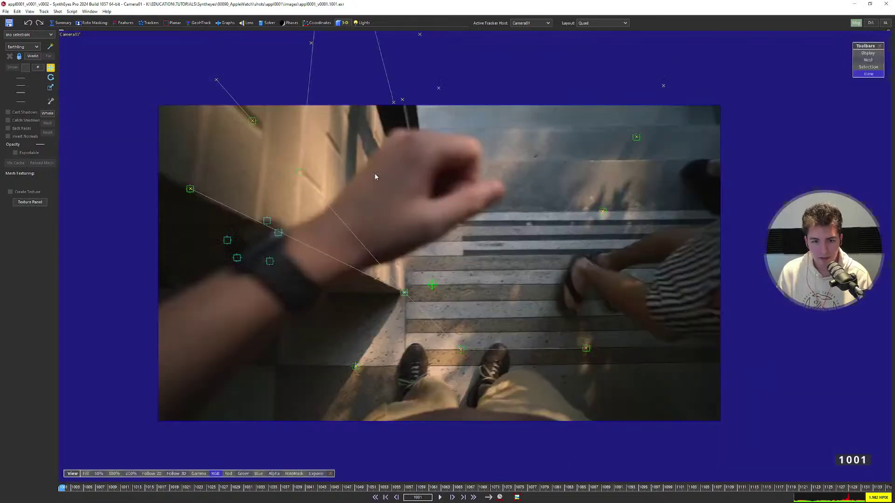
key("space")
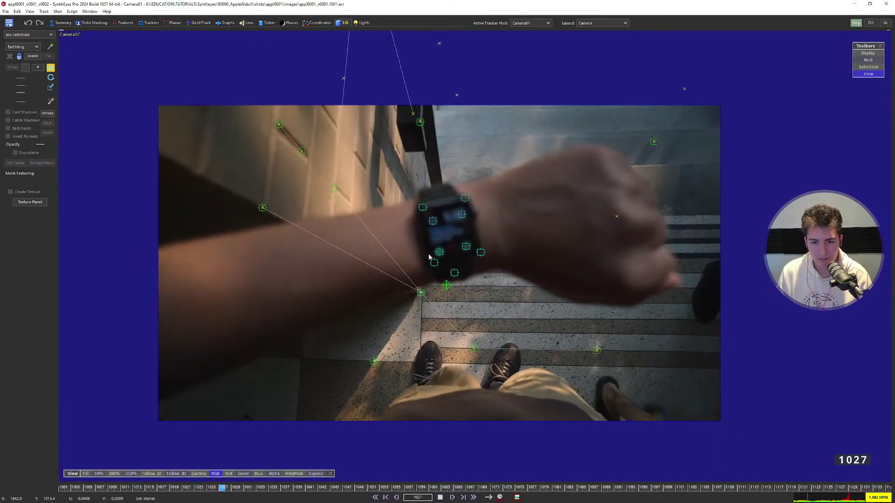
key("space")
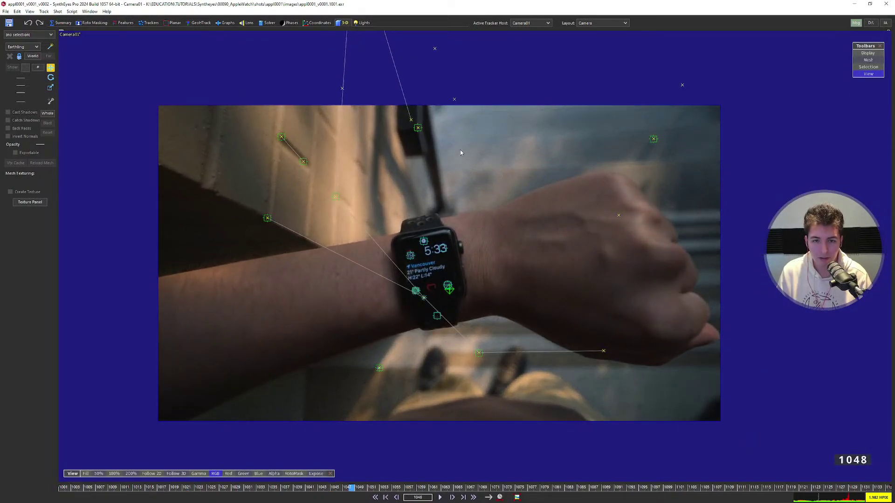
Return to frame 1001 and switch off the camera's L/R, F/B and U/D axis locks in the solver's hard and soft lock controls.
left_click(262, 23)
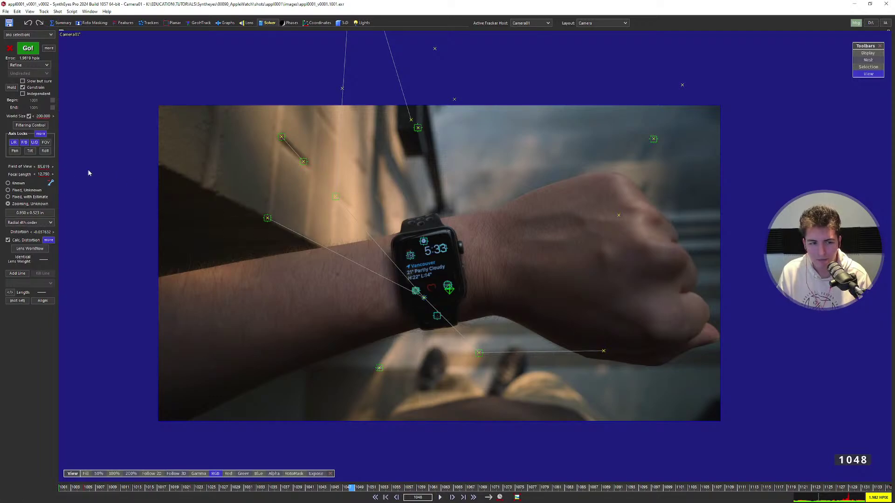
key("Home")
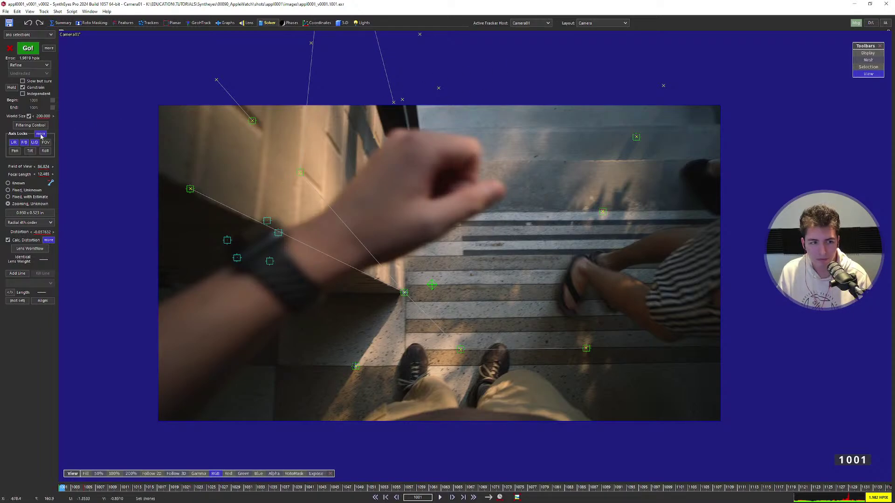
left_click(41, 135)
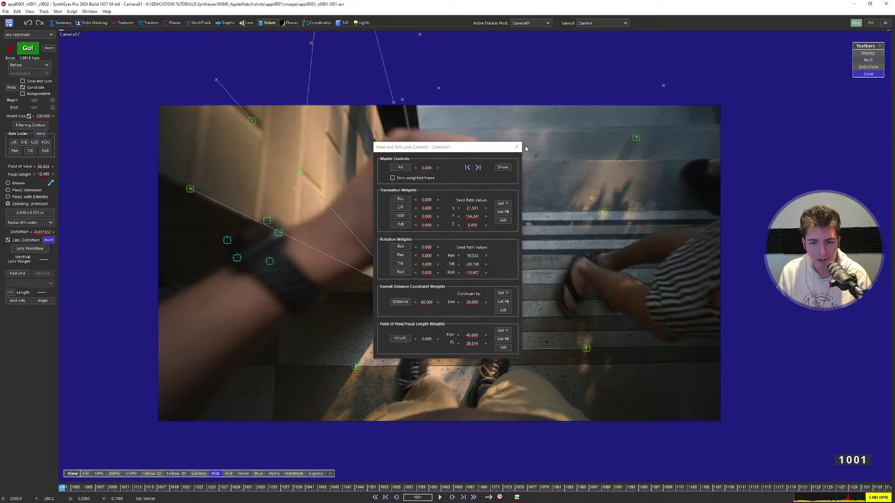
left_click(517, 147)
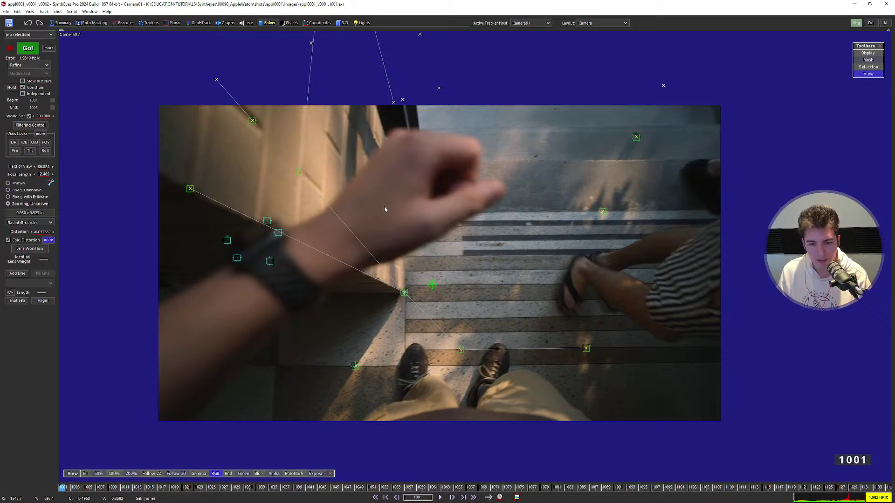
Bring up the Graph Editor, resize it, and display only the FOV curve of Camera01's solved path.
left_click_drag(894, 89, 200, 90)
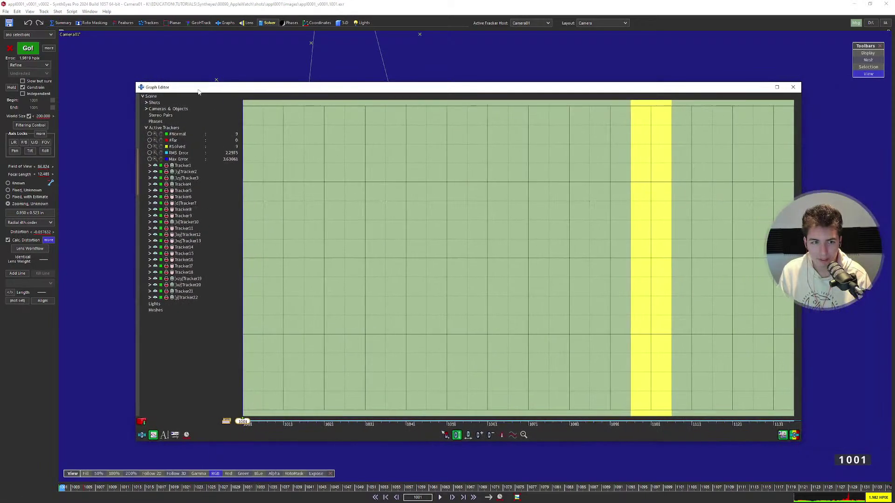
left_click(135, 80)
left_click_drag(135, 83, 339, 122)
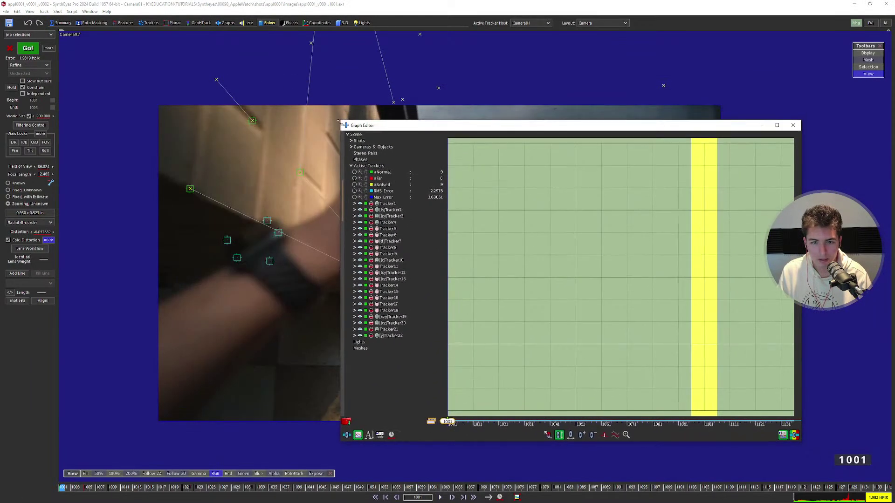
left_click(352, 166)
left_click(355, 154)
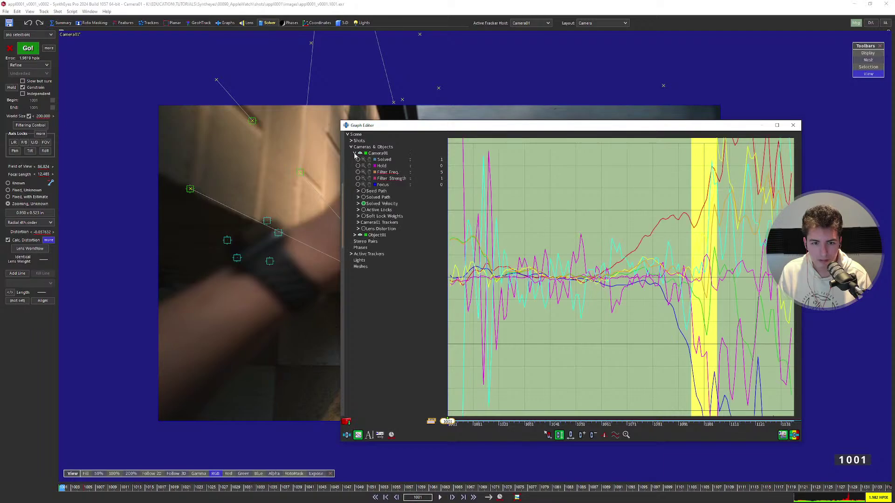
left_click(363, 203)
left_click(358, 197)
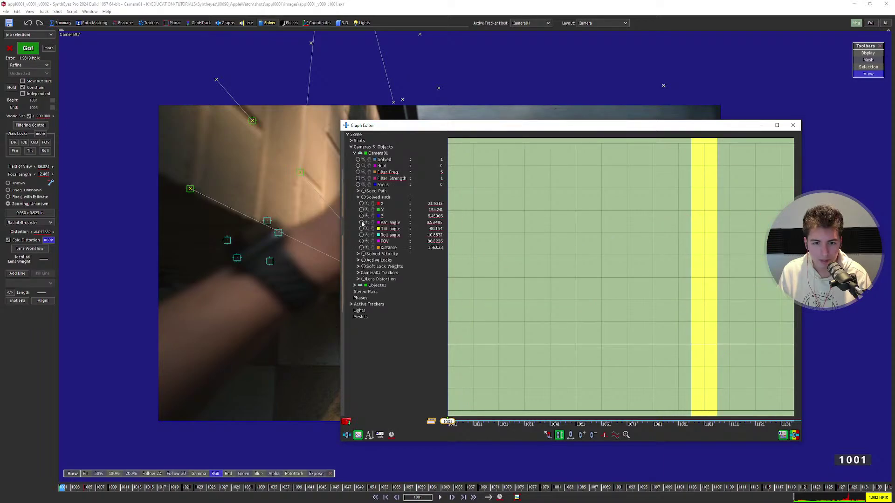
left_click(361, 241)
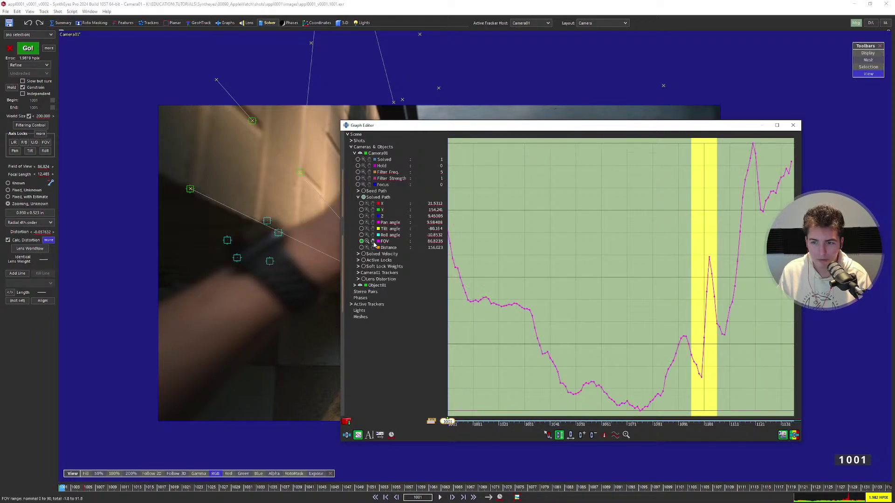
Give the graph a dark background and arrange the Graph Editor and camera image so both can be seen together.
left_click(795, 435)
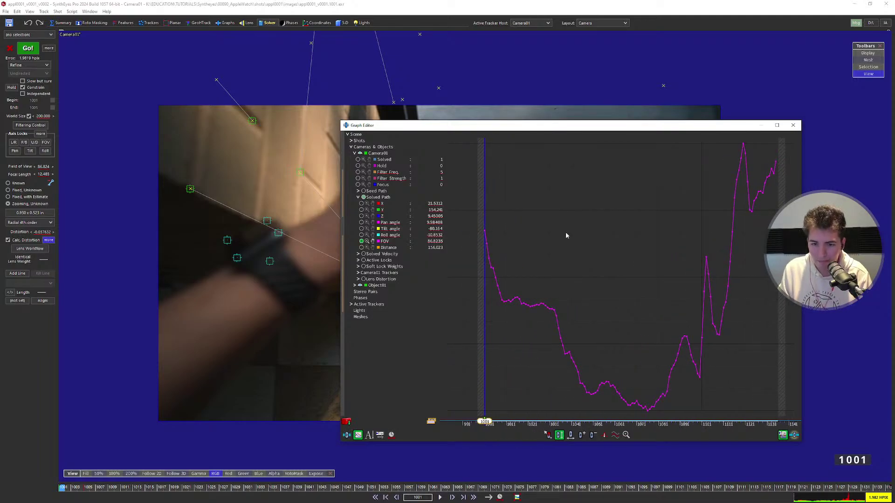
left_click(553, 92)
left_click_drag(551, 127, 605, 52)
scroll(306, 238, "down", 2)
middle_click_drag(314, 246, 203, 266)
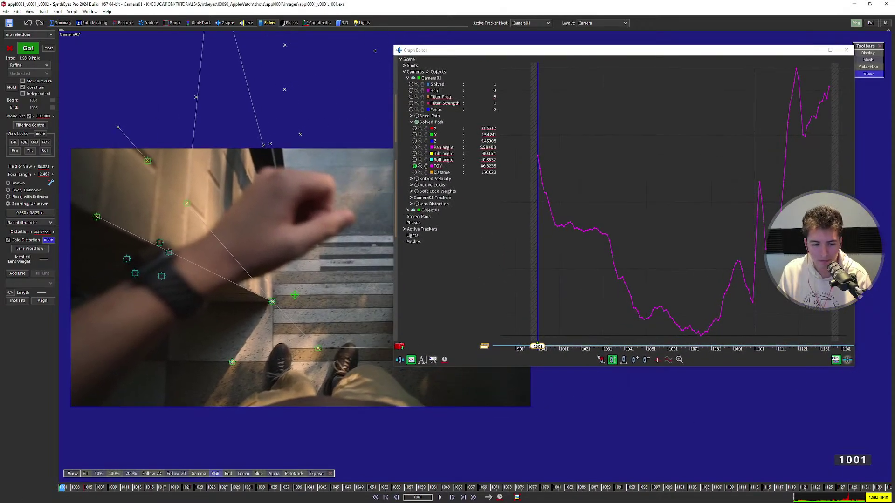
Scrub to frame 1107 and step back and forth between about 1097 and 1113 to compare the FOV curve's jumps with the footage.
left_click_drag(62, 484, 718, 478)
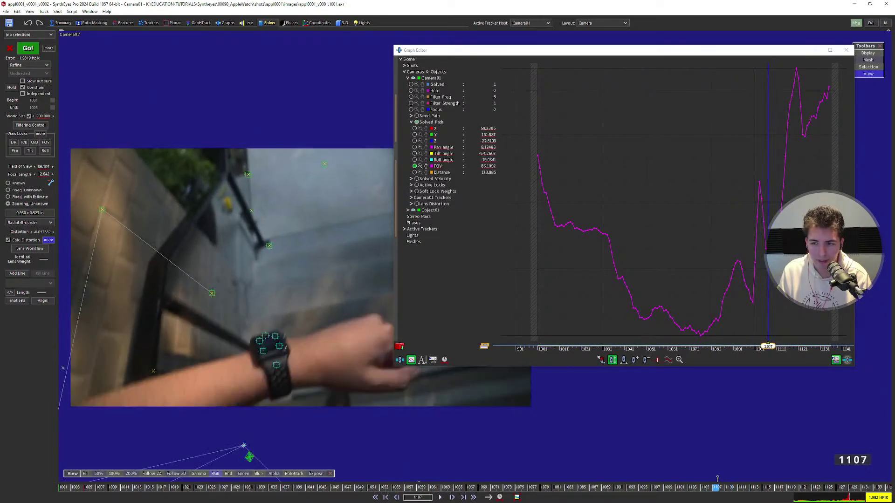
scroll(280, 307, "down", 2)
middle_click_drag(314, 254, 241, 270)
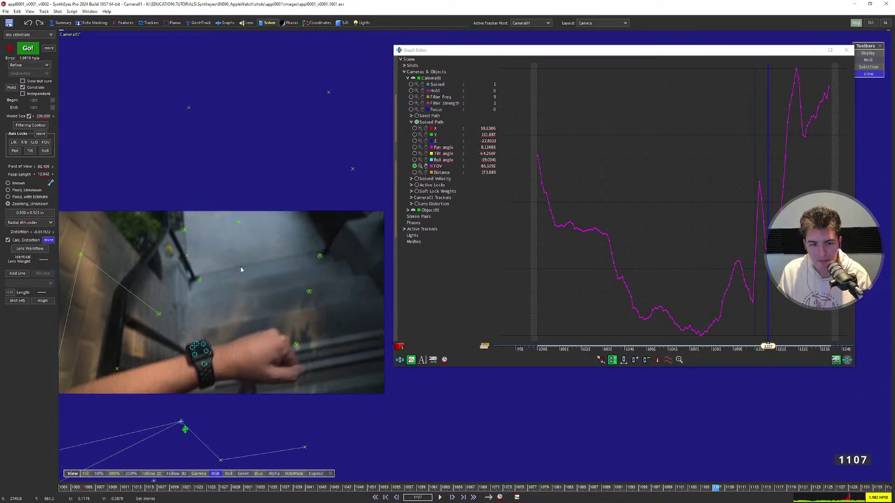
key("Left")
key("Left")
key("Right")
key("Right")
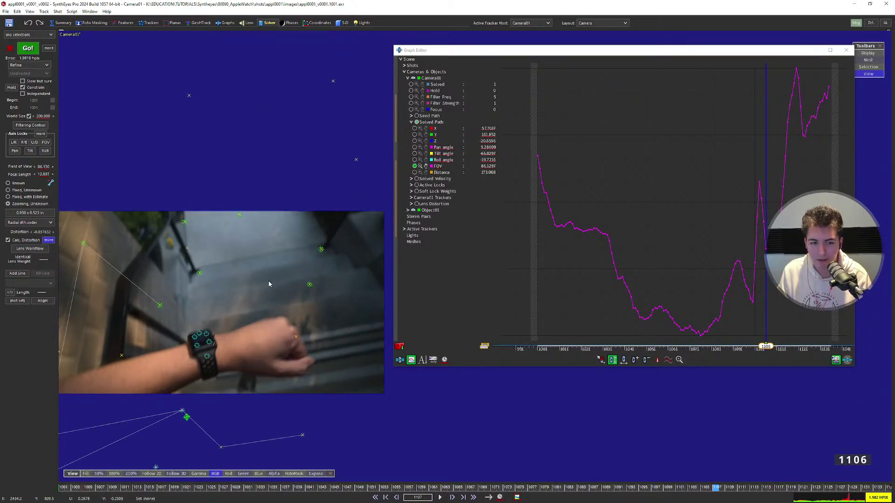
key("Right")
key("Right")
key("Right")
key("Right")
key("Right")
key("Right")
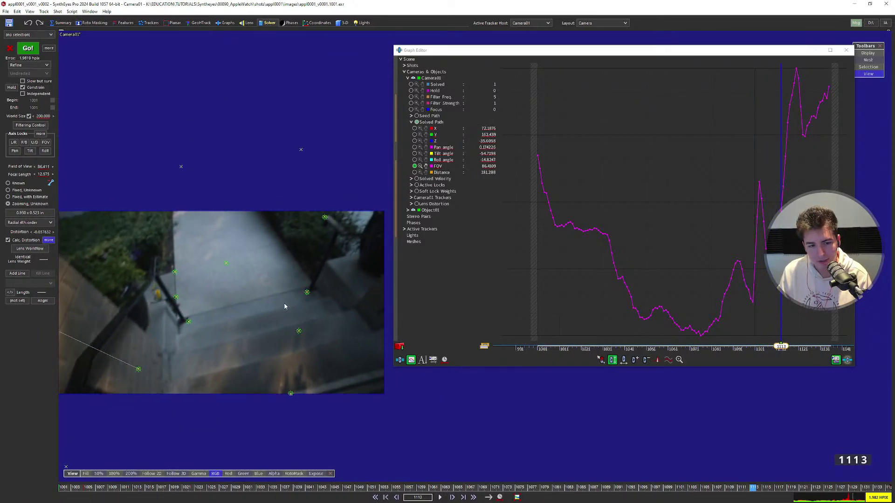
key("Left")
key("Left")
key("Left")
key("Left")
key("Left")
key("Left")
key("Left")
key("Left")
key("Left")
key("Left")
key("Left")
key("Left")
key("Right")
key("Right")
key("Right")
key("Right")
key("Right")
key("Right")
key("Right")
key("Right")
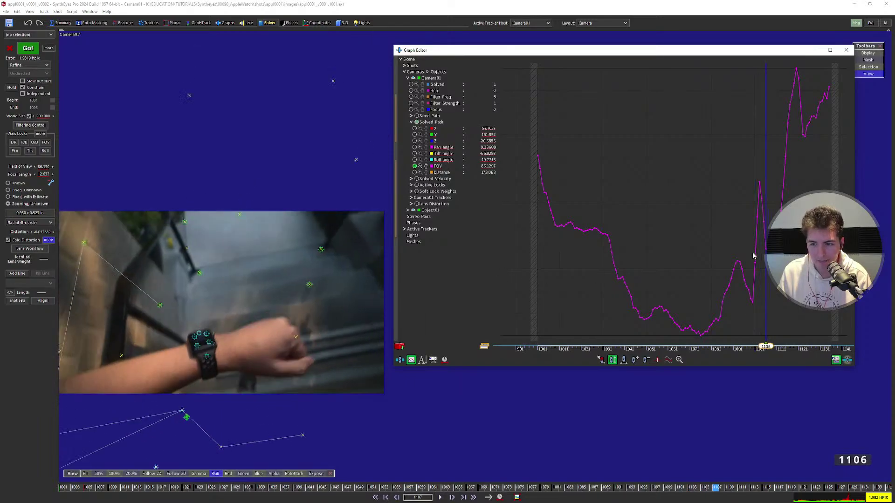
key("Left")
key("Left")
key("Left")
key("Left")
key("Left")
key("Right")
key("Right")
key("Right")
key("Right")
key("Right")
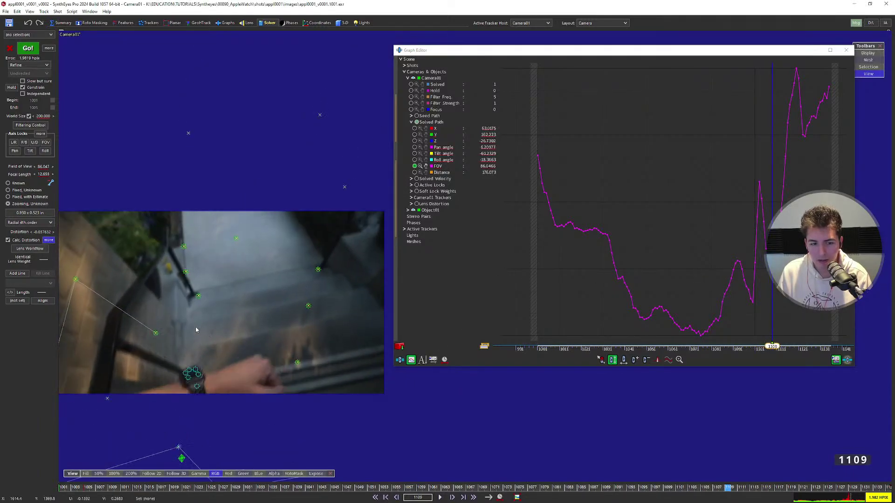
key("Left")
key("Left")
key("Left")
middle_click_drag(186, 333, 251, 336)
key("Right")
key("Right")
key("Right")
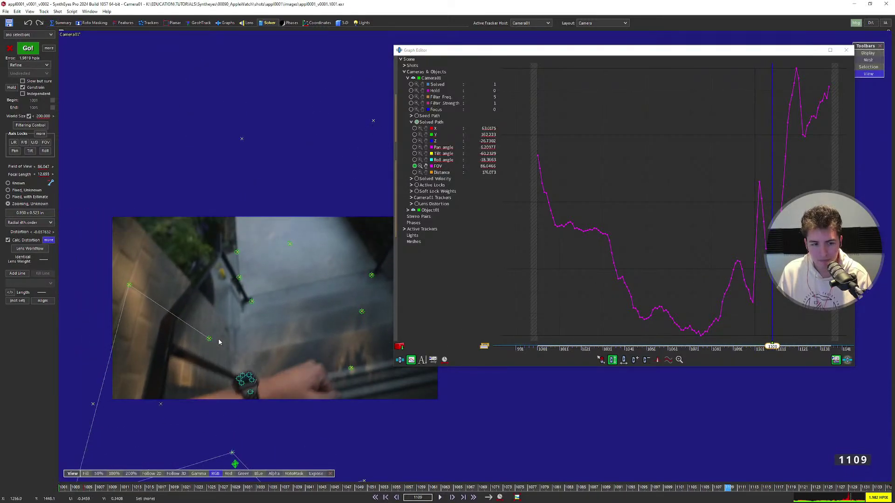
key("Left")
key("Left")
key("Left")
key("Left")
key("Left")
key("Left")
key("Left")
key("Left")
key("Left")
key("Left")
key("Left")
key("Left")
key("Left")
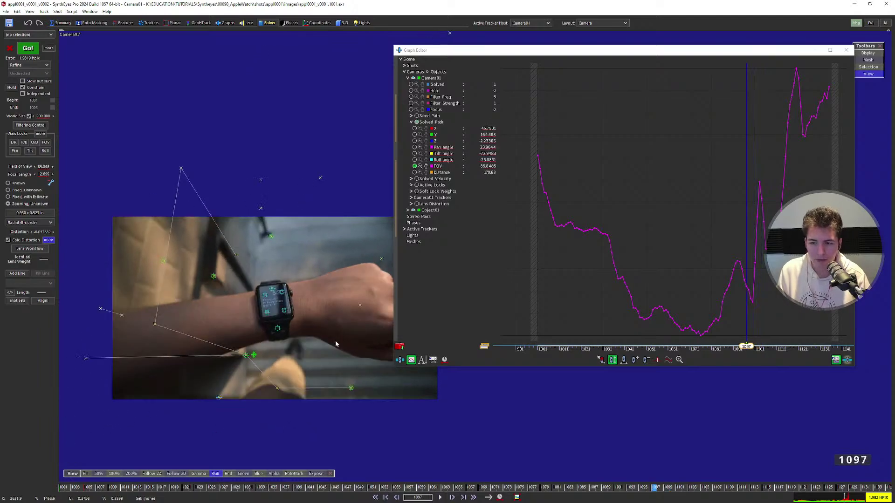
Delete the outlying FOV keys that form the dip, spike and high peak between about frames 1096 and 1122.
right_click_drag(726, 232, 832, 205)
middle_click_drag(832, 201, 692, 205)
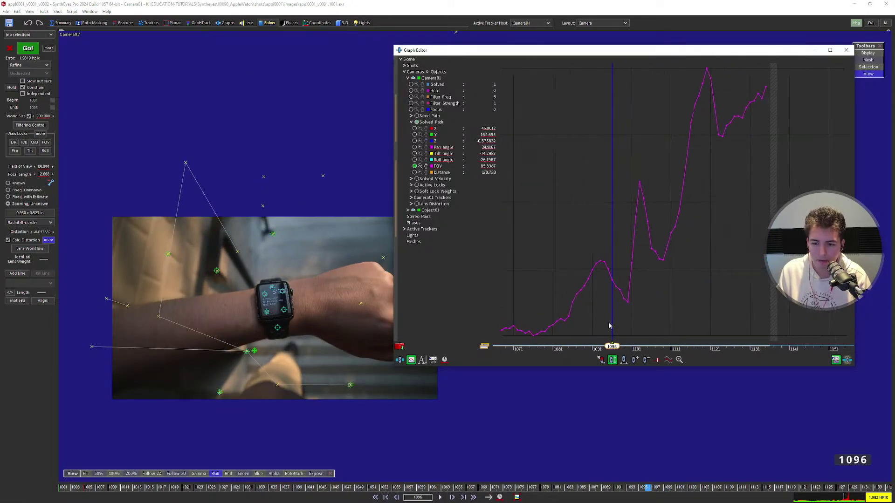
left_click_drag(617, 312, 640, 277)
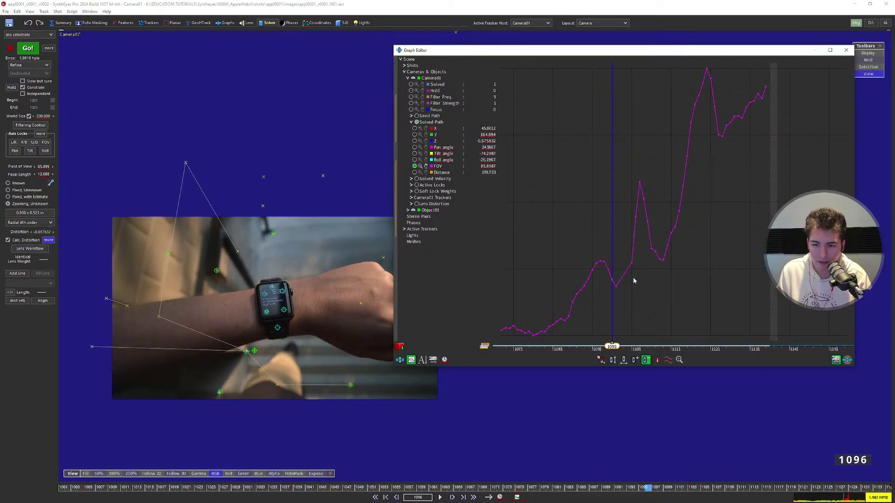
left_click_drag(629, 164, 650, 272)
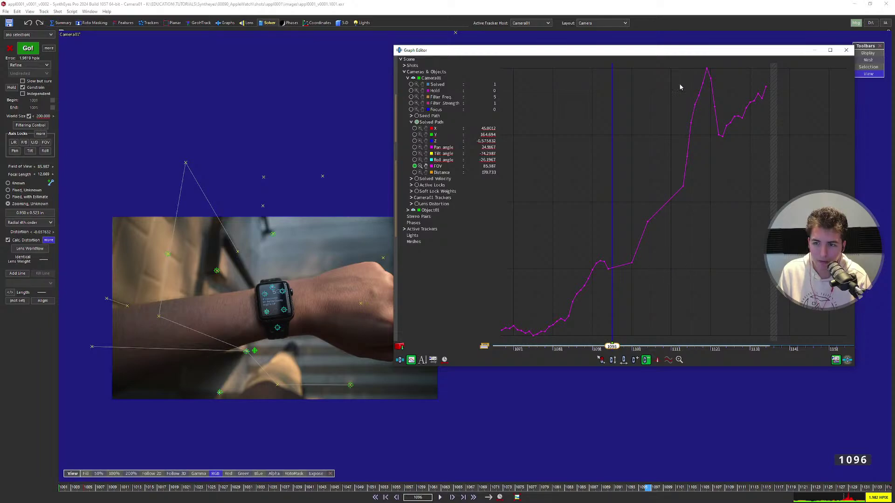
left_click_drag(680, 87, 717, 123)
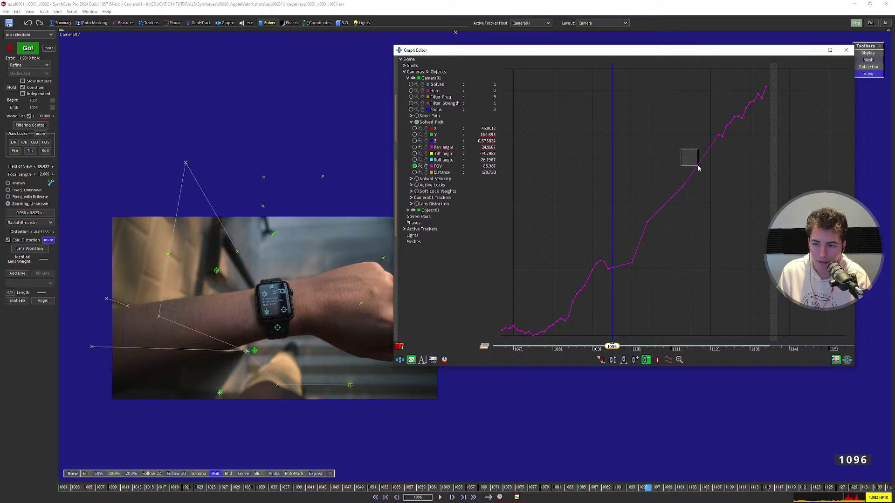
middle_click_drag(649, 209, 767, 133)
scroll(768, 134, "down", 5)
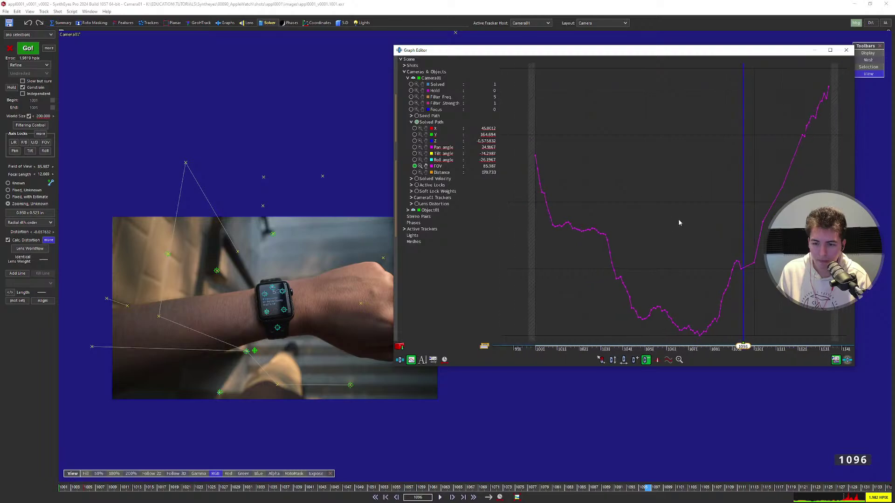
Apply path filtering to only the FOV of the solved camera path over the whole shot.
scroll(678, 220, "down", 1)
left_click(91, 142)
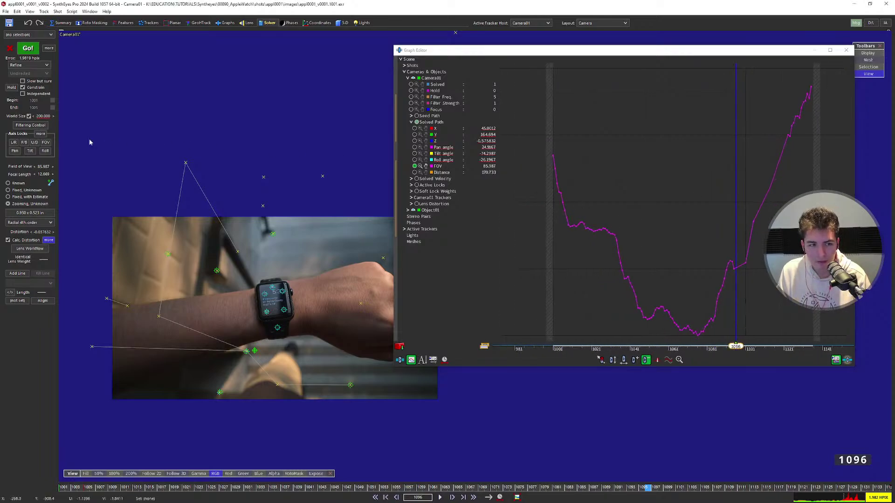
left_click(31, 125)
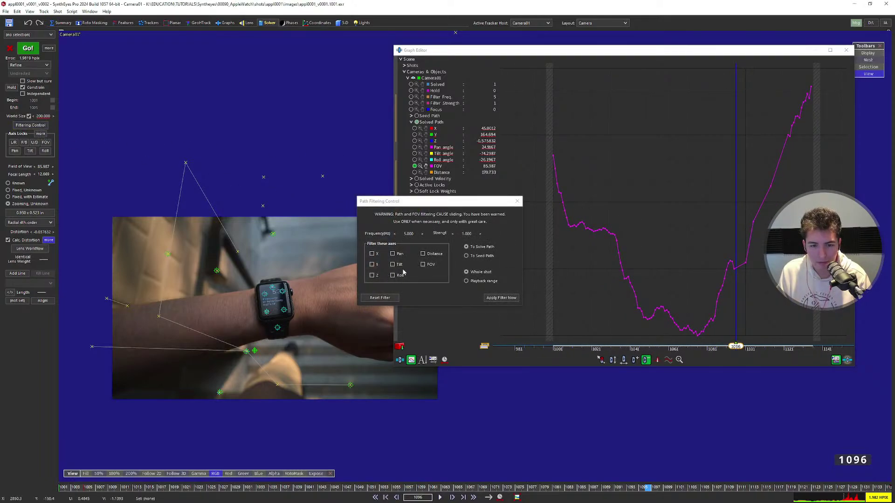
left_click(426, 265)
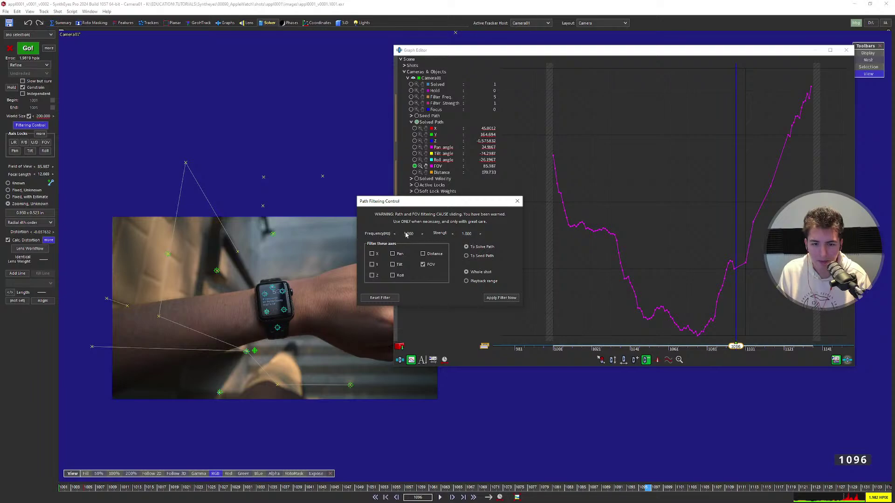
left_click(499, 299)
left_click(694, 169)
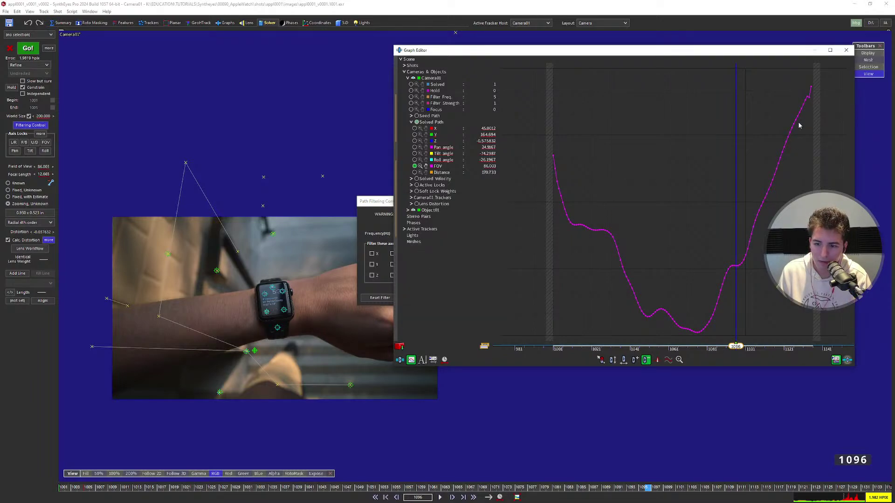
Delete the stray FOV keys just before the last frame to straighten the end of the curve.
left_click_drag(653, 356, 589, 281)
scroll(699, 256, "up", 3)
middle_click_drag(699, 256, 621, 255)
middle_click_drag(741, 187, 600, 180)
scroll(731, 134, "up", 2)
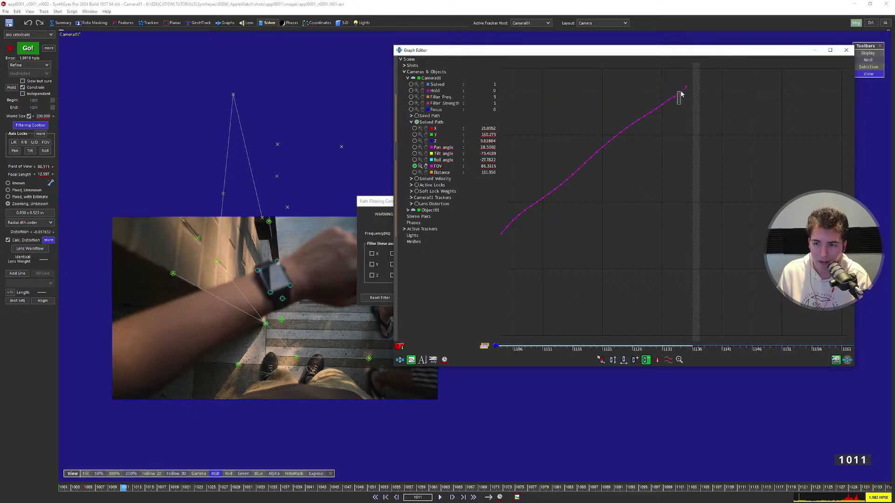
scroll(671, 163, "up", 1)
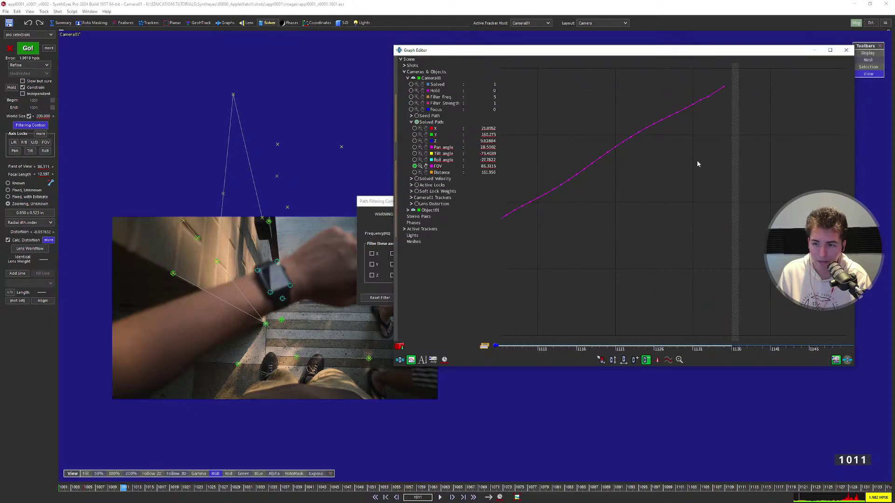
Lower the FOV key at frame 1001 to about 86.76 to smooth the start of the curve.
scroll(688, 249, "down", 6)
middle_click_drag(522, 287, 558, 279)
scroll(595, 298, "down", 3)
scroll(606, 224, "up", 4)
scroll(551, 154, "up", 5)
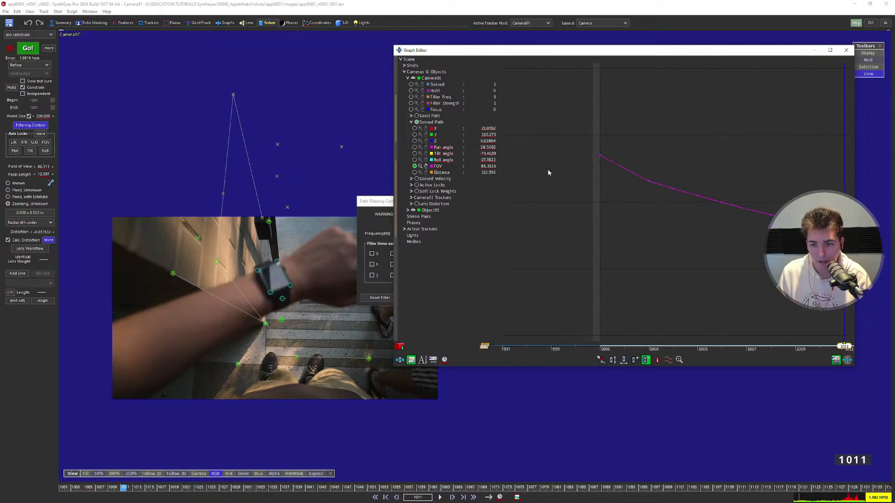
left_click(613, 360)
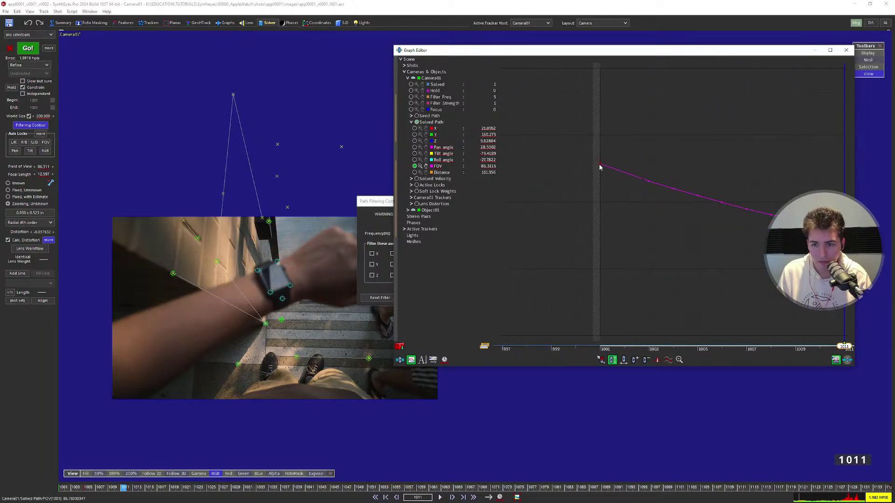
Review the FOV curve over the full shot, and close the Graph Editor and the path filtering controls.
scroll(600, 169, "down", 6)
scroll(687, 244, "down", 4)
middle_click_drag(687, 244, 562, 123)
scroll(616, 146, "down", 2)
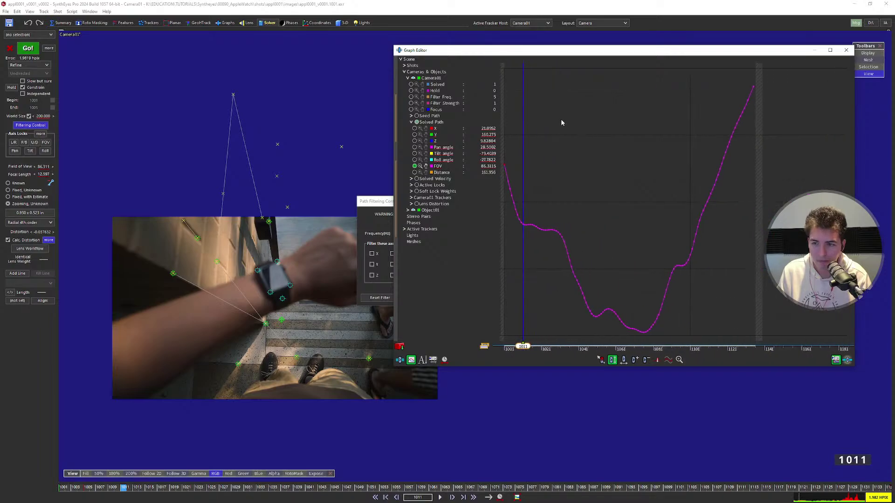
scroll(593, 264, "up", 1)
middle_click_drag(598, 271, 615, 284)
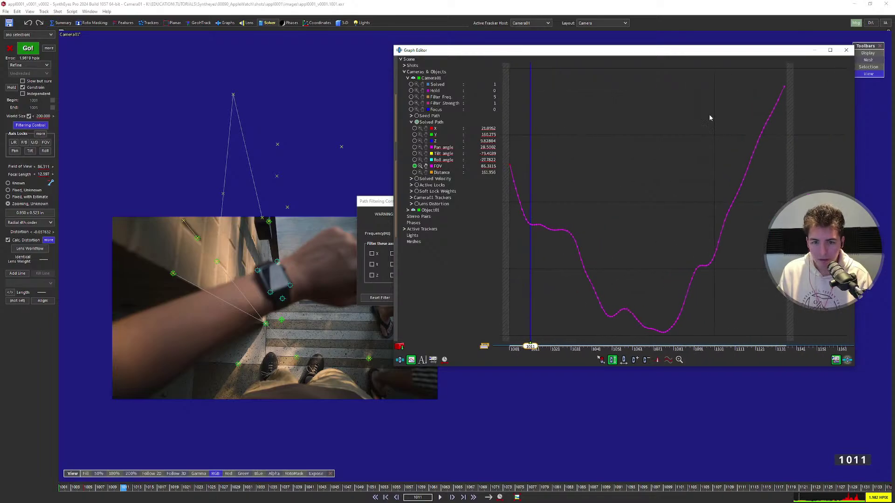
left_click(846, 49)
left_click(517, 201)
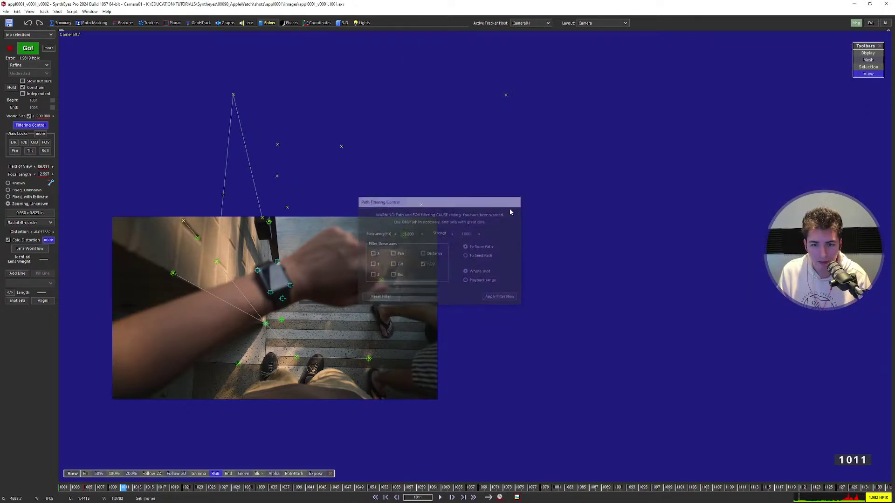
Lock the FOV at frame 1001, saving the solved FOV as the seed FOV, and re-solve the camera.
left_click(41, 134)
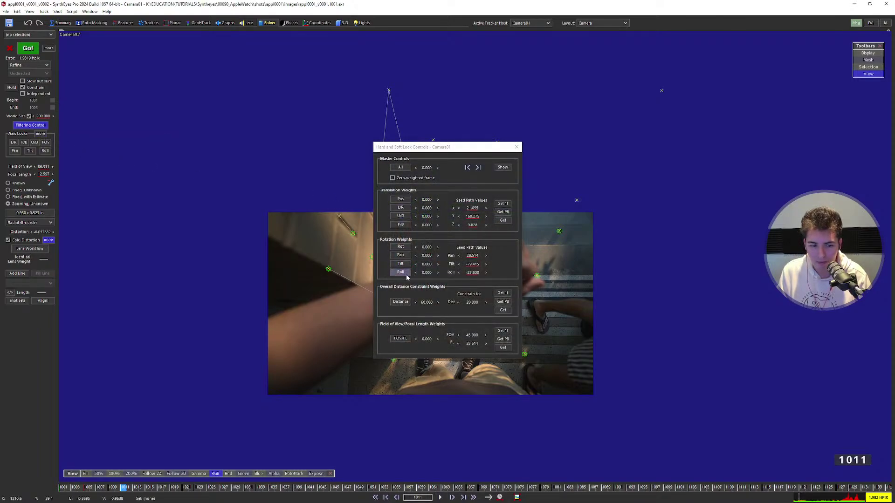
left_click_drag(125, 487, 62, 488)
left_click(401, 339)
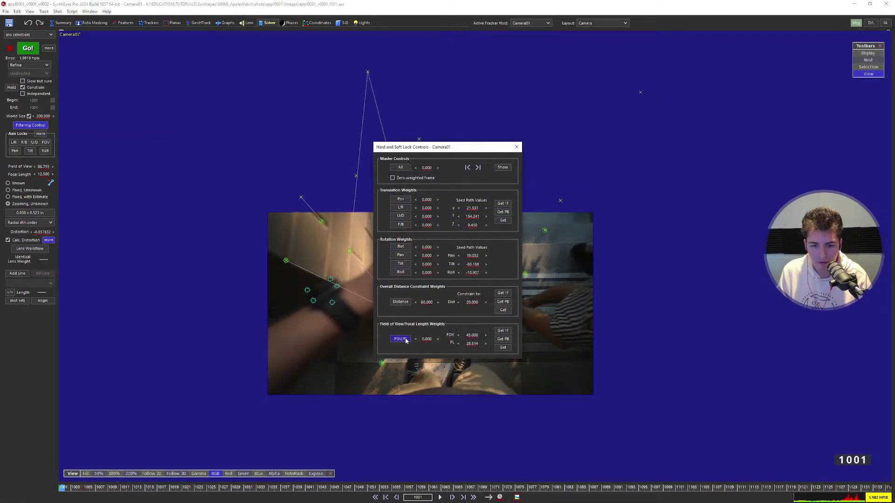
left_click(446, 278)
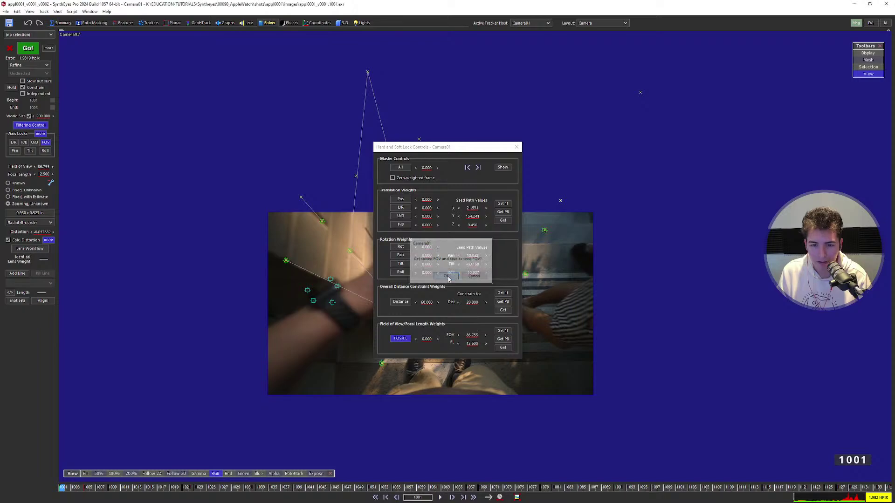
key("F9")
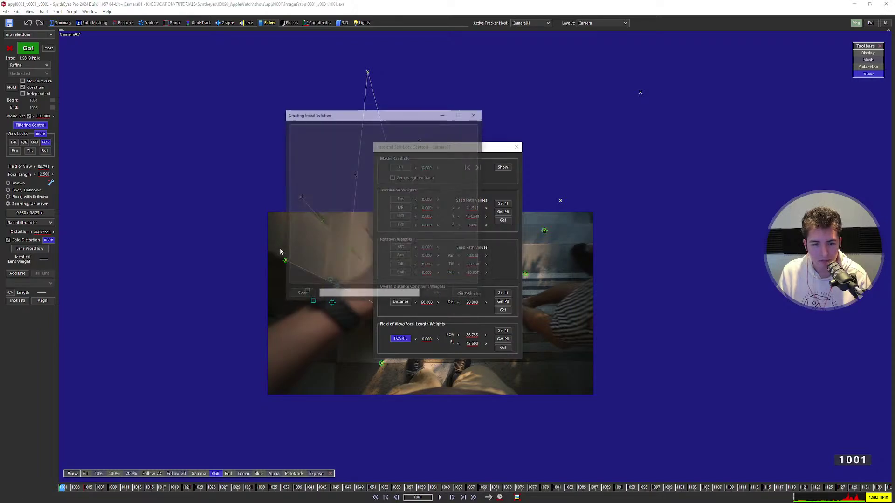
left_click(438, 294)
Examine the re-solved camera path in the Quad layout, checking the Left view for bumps along the curve.
key("7")
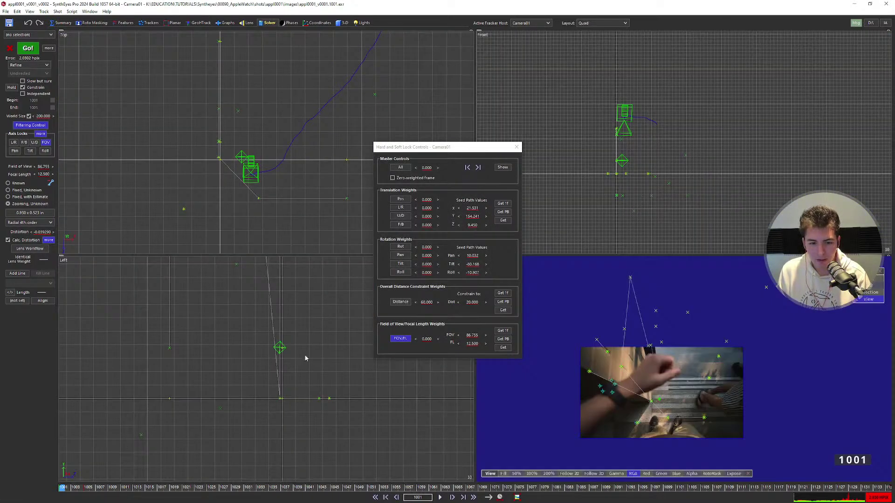
scroll(306, 359, "down", 3)
scroll(296, 299, "down", 2)
scroll(296, 300, "up", 5)
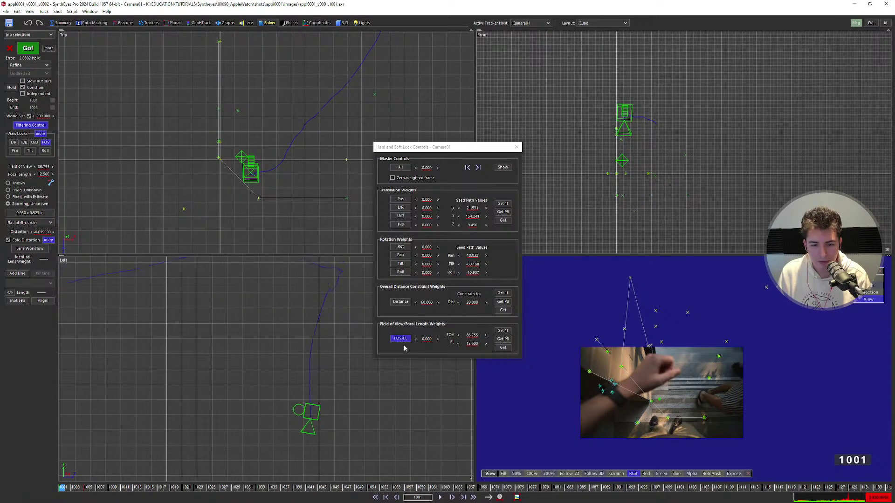
scroll(326, 342, "down", 2)
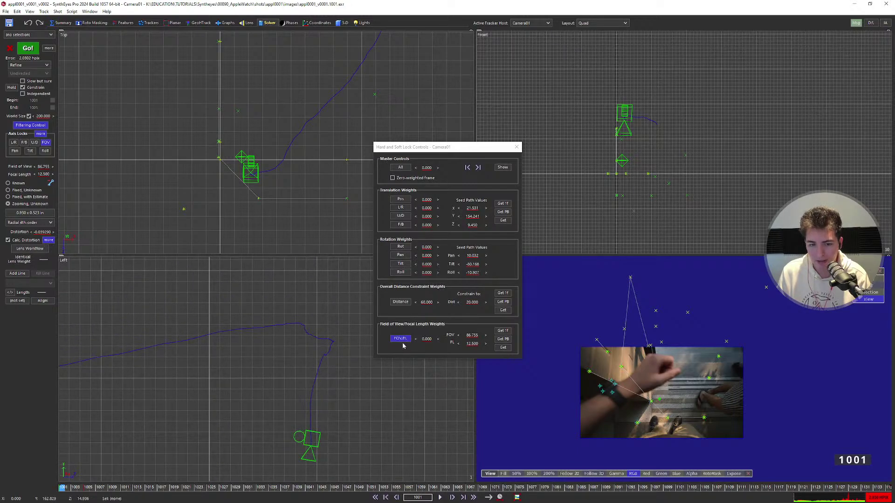
scroll(329, 345, "up", 2)
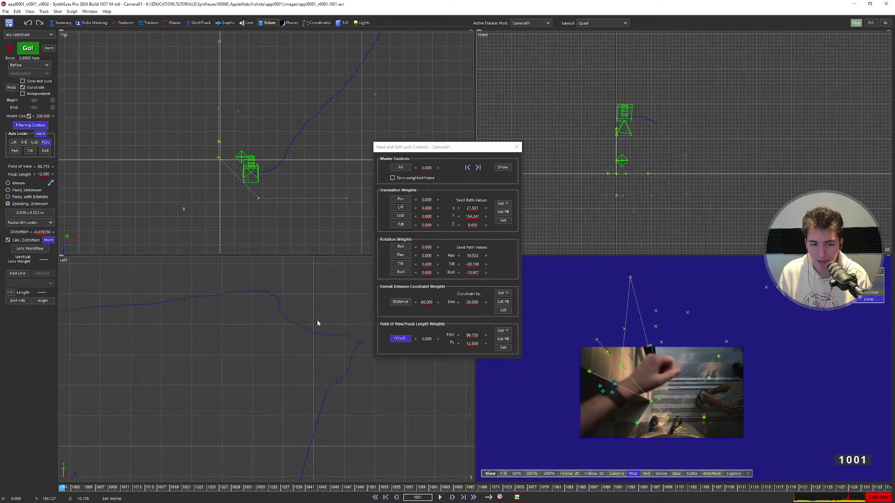
scroll(296, 302, "up", 2)
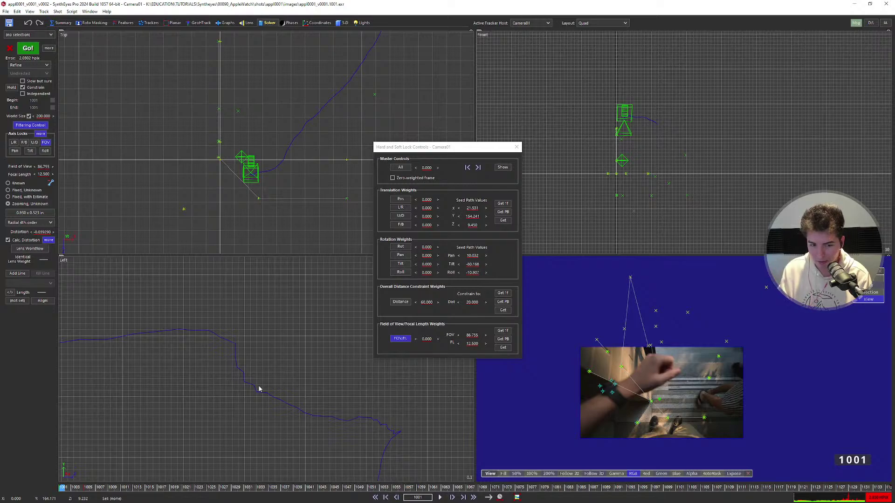
scroll(260, 373, "up", 2)
middle_click_drag(259, 374, 299, 329)
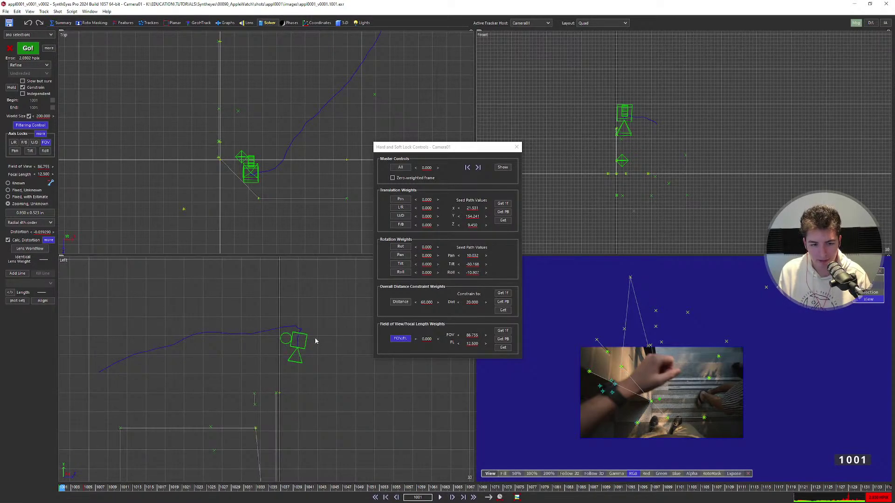
Reset the path filtering so that the FOV is no longer filtered.
left_click(37, 126)
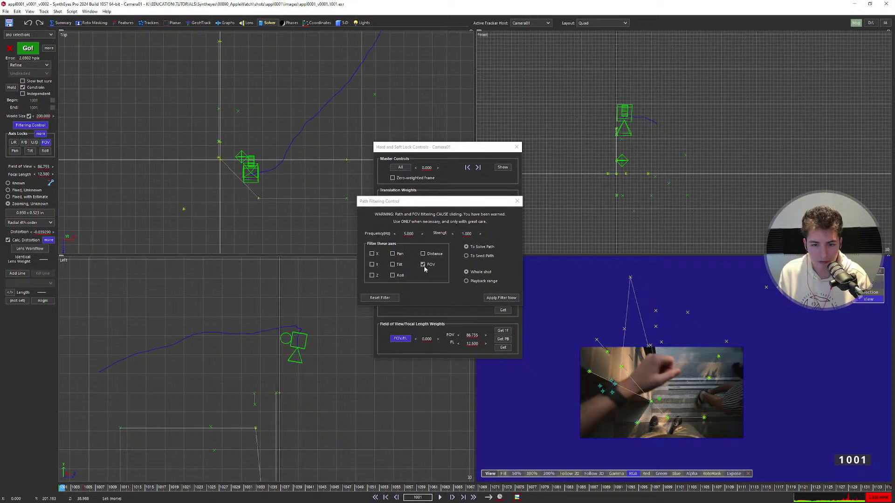
left_click(389, 298)
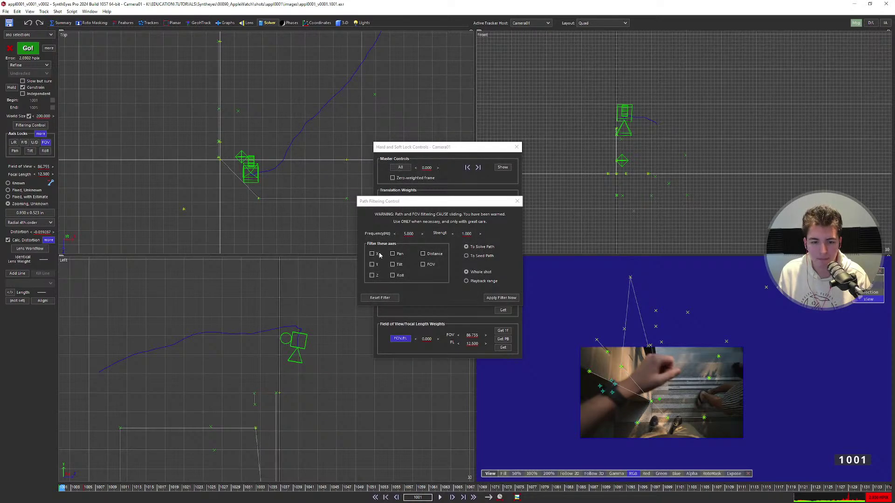
left_click(378, 254)
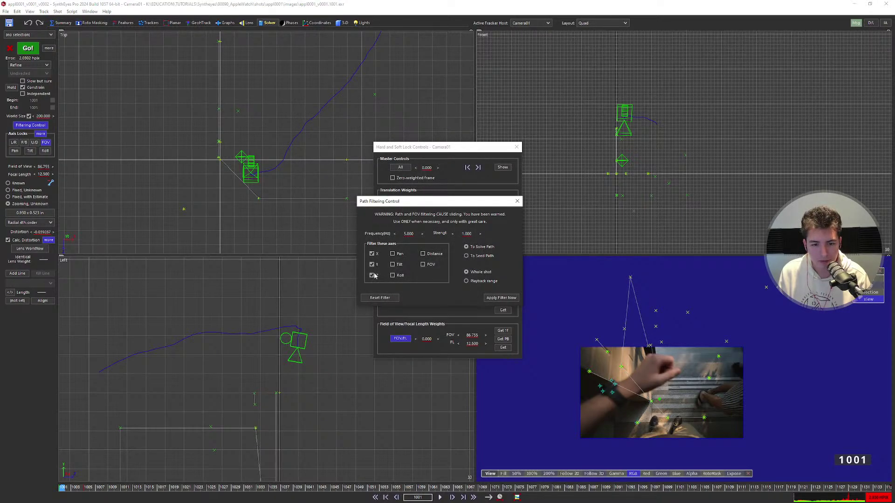
left_click(410, 234)
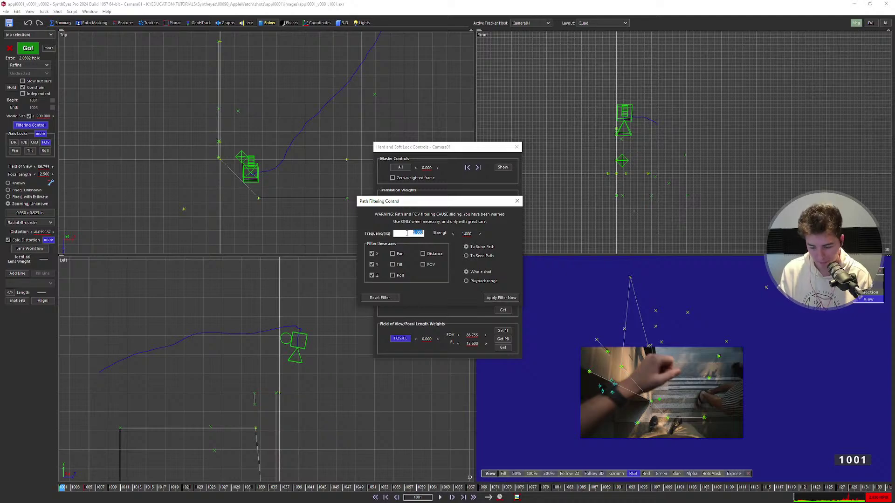
type("12")
key("Return")
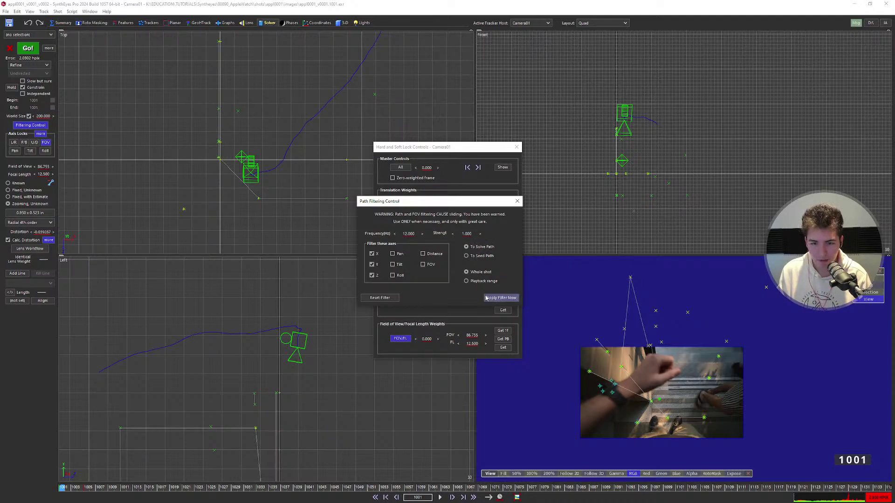
left_click(380, 298)
left_click(518, 202)
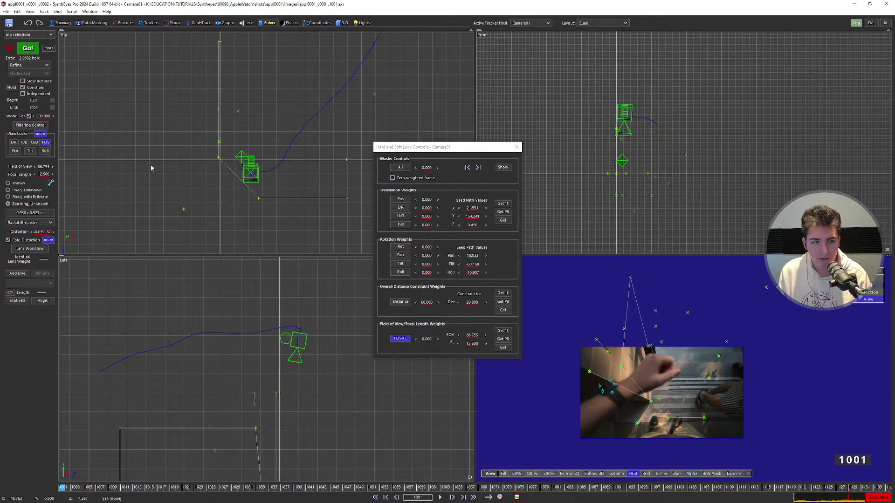
Save the solved path as the seed path and lock all camera position axes at frame 1001.
left_click(503, 220)
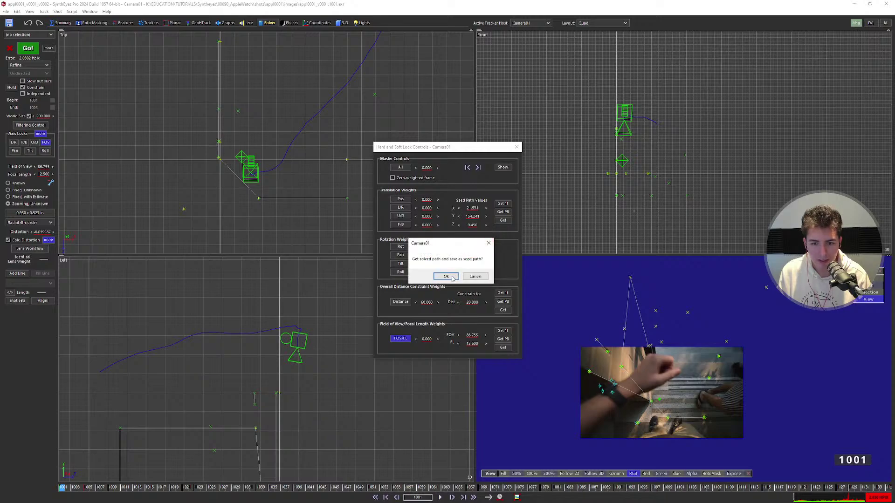
left_click(453, 276)
left_click(400, 199)
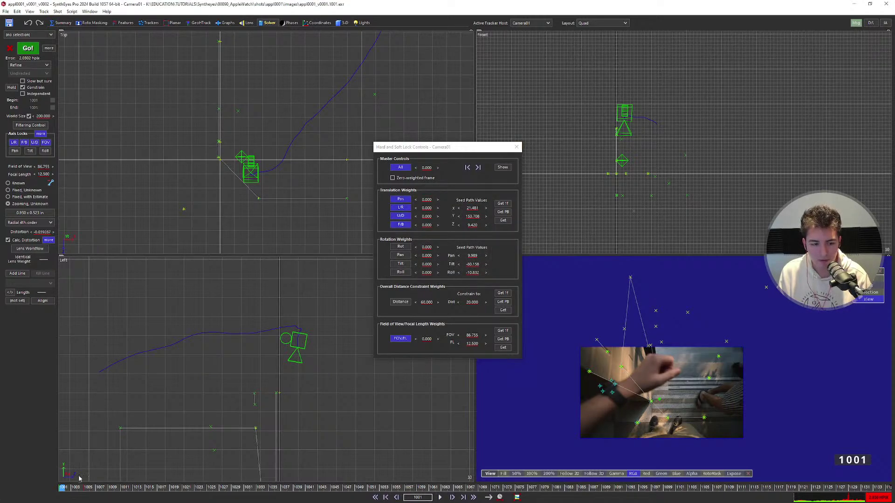
left_click_drag(73, 487, 63, 426)
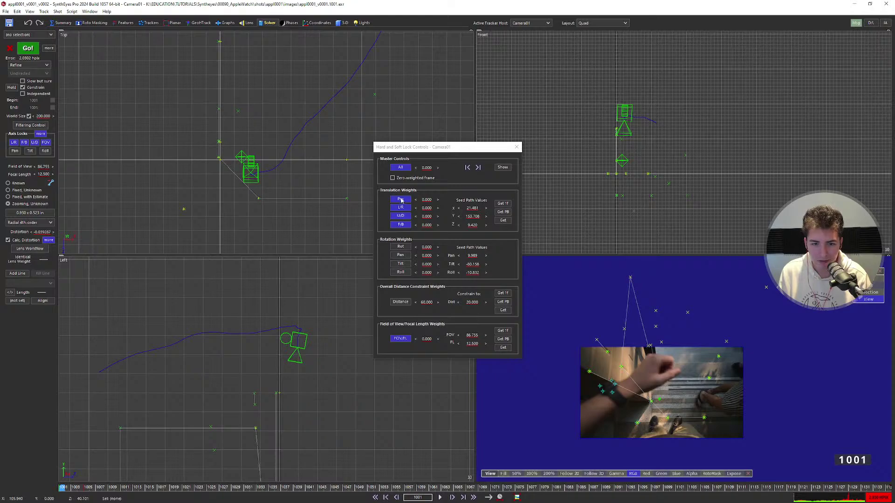
left_click(517, 147)
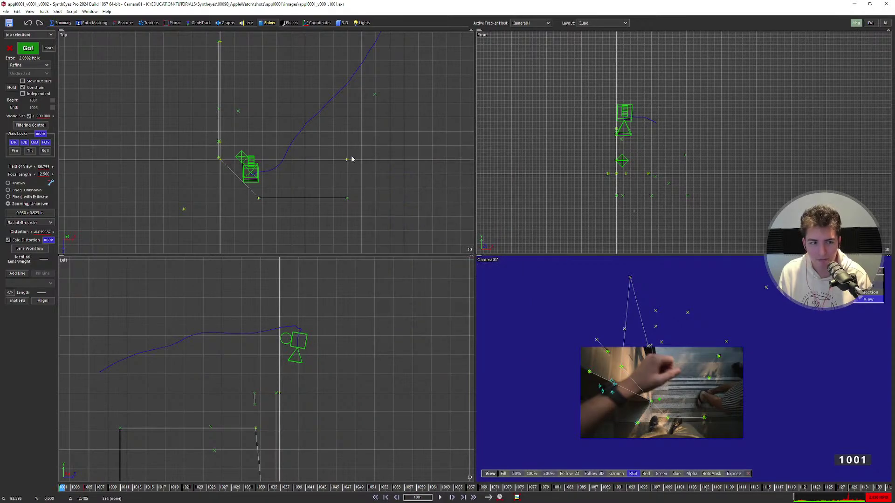
Re-solve the camera with the position and FOV locked, and play back the shot in the Perspective view.
left_click(28, 49)
left_click(430, 293)
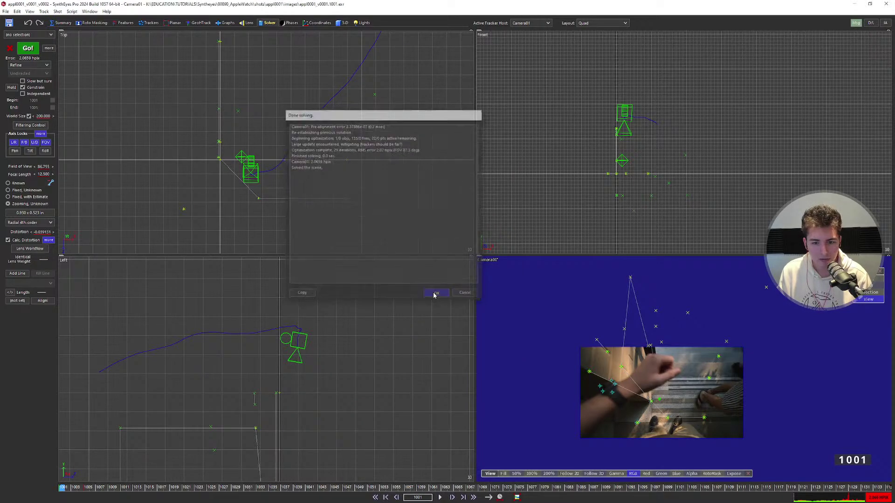
key("5")
key("space")
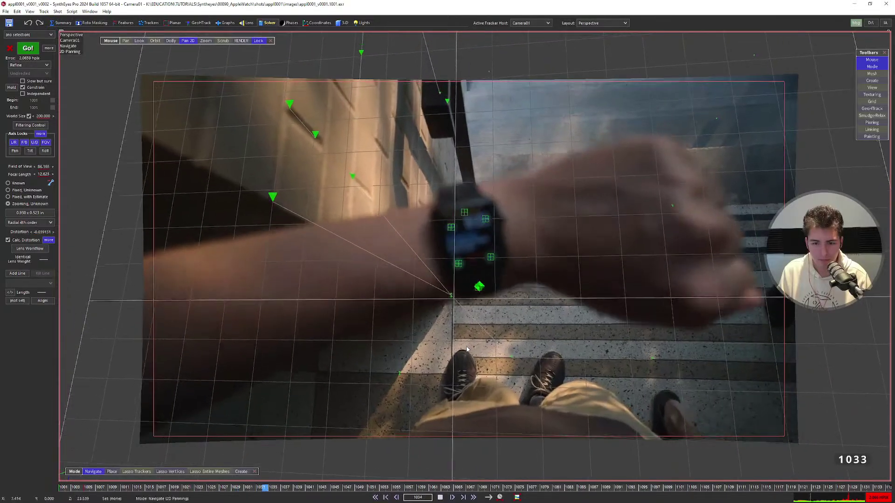
key("space")
key("shift+a")
Examine the ground tracker at the sunlit pavement edge in the Camera view, with the view following it across the frames.
key("7")
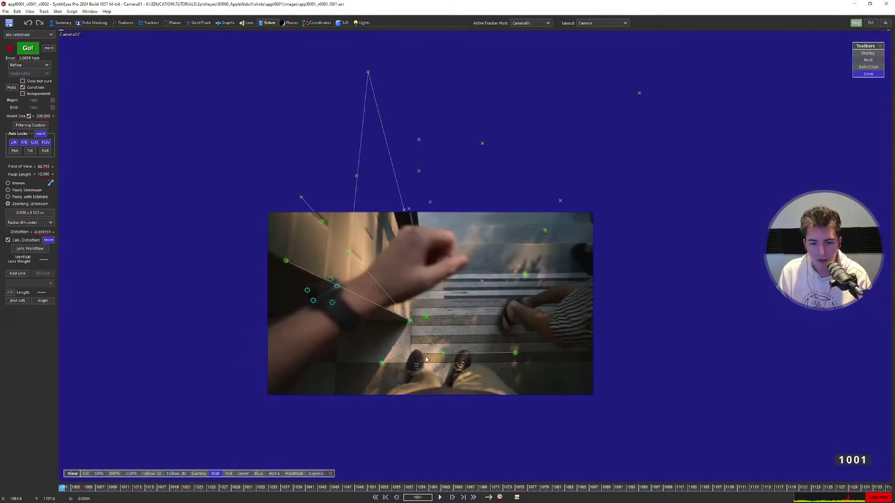
left_click(384, 365)
scroll(386, 366, "up", 5)
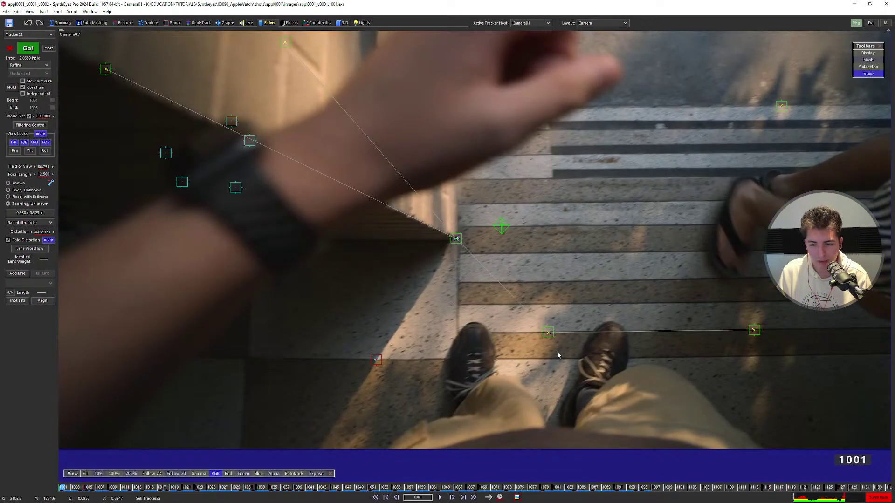
scroll(511, 361, "down", 3)
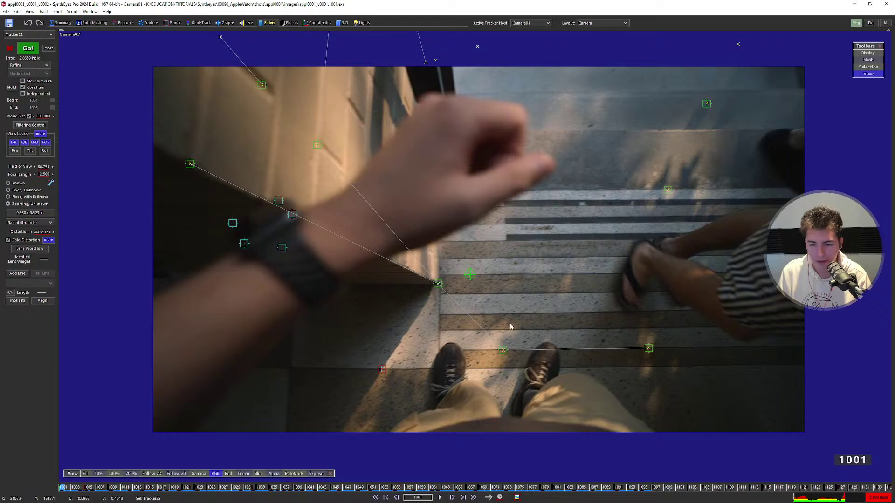
key("5")
scroll(466, 347, "up", 4)
left_click_drag(376, 486, 165, 485)
left_click(331, 399)
scroll(331, 399, "down", 3)
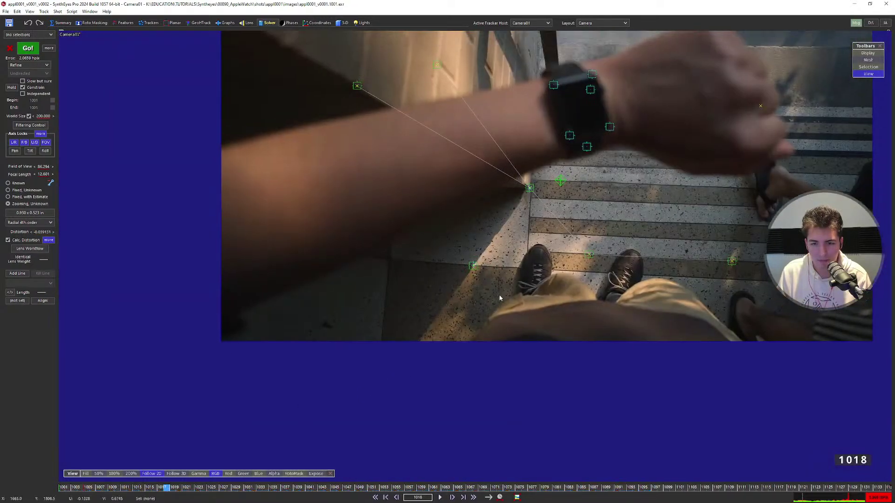
middle_click_drag(499, 298, 446, 415)
Select a watch tracker and go through the frames to check how the object trackers follow the watch.
left_click(536, 204)
key("Right")
key("Right")
key("Right")
key("Right")
key("Right")
key("Right")
key("Right")
key("Right")
key("Right")
key("Right")
key("Right")
key("Right")
key("Right")
key("Right")
key("Right")
key("Right")
key("Right")
key("Right")
key("Right")
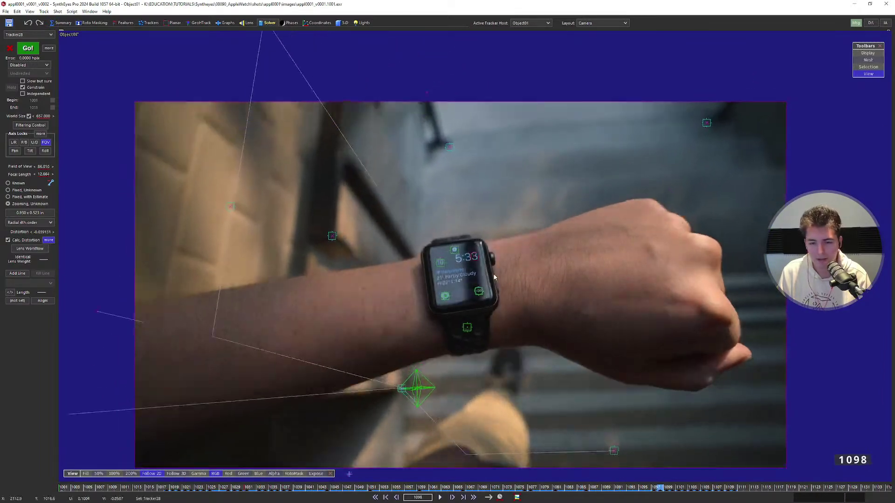
key("Home")
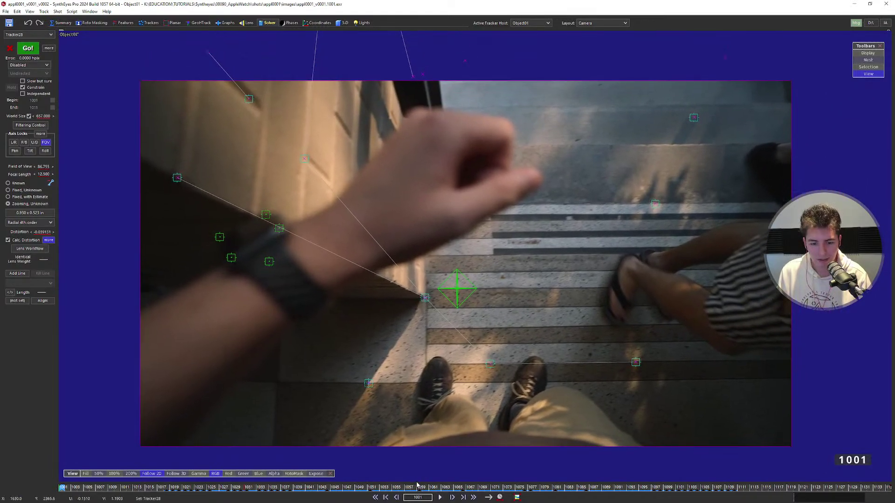
mouse_move(418, 487)
left_mouse_down()
mouse_move(711, 487)
mouse_move(329, 487)
mouse_move(215, 450)
mouse_move(431, 403)
left_mouse_up()
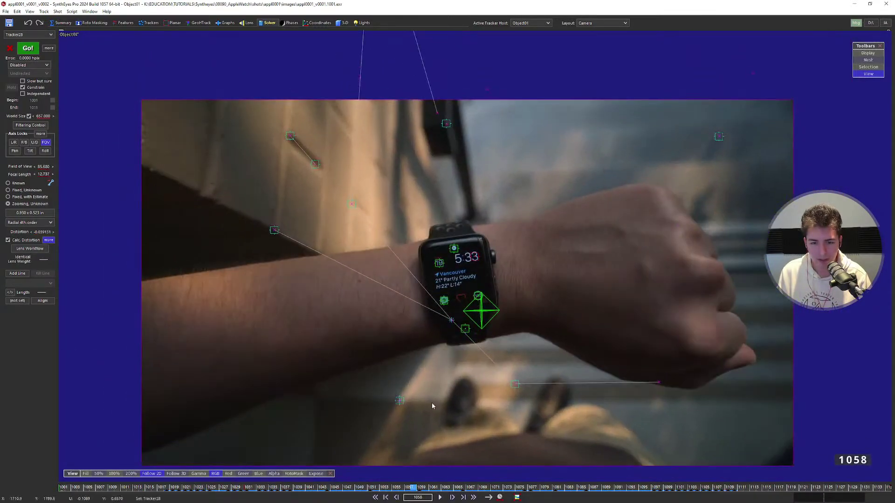
key("Home")
left_click(473, 129)
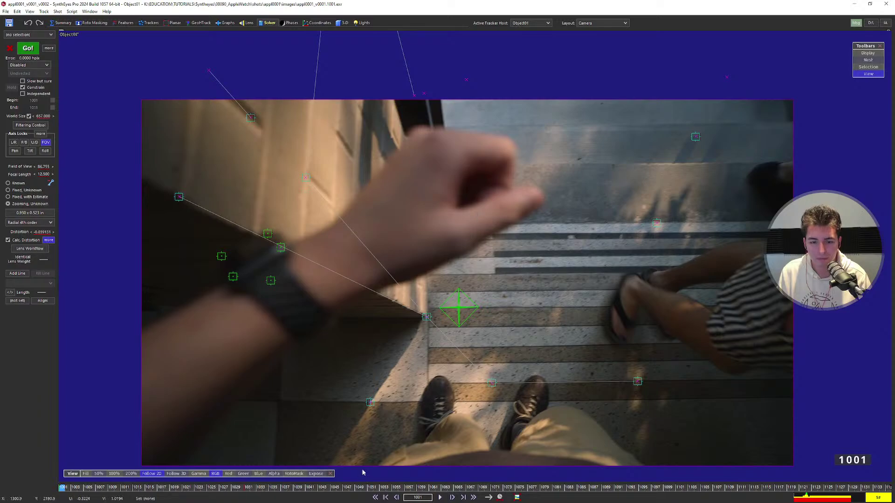
mouse_move(372, 488)
left_mouse_down()
mouse_move(445, 487)
mouse_move(464, 470)
mouse_move(553, 456)
mouse_move(625, 420)
mouse_move(529, 319)
left_mouse_up()
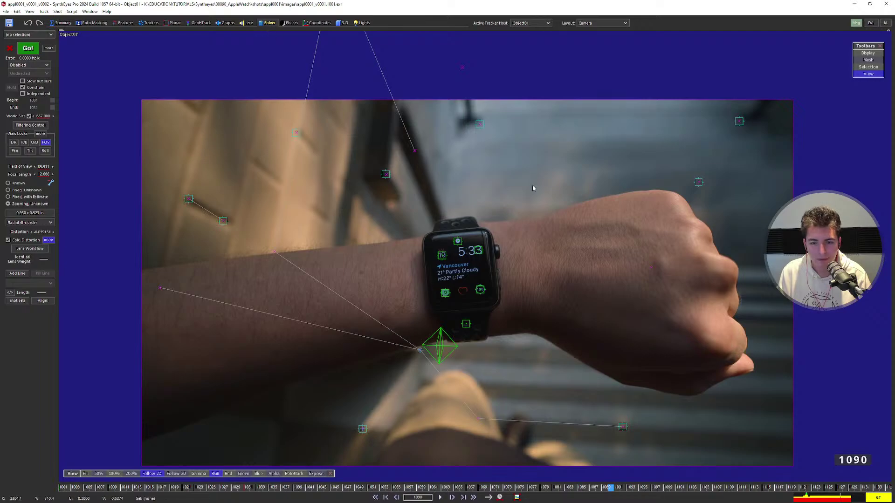
Make Camera01 the active tracker host by selecting a wall tracker, and set its solving mode to Disabled.
left_click(190, 199)
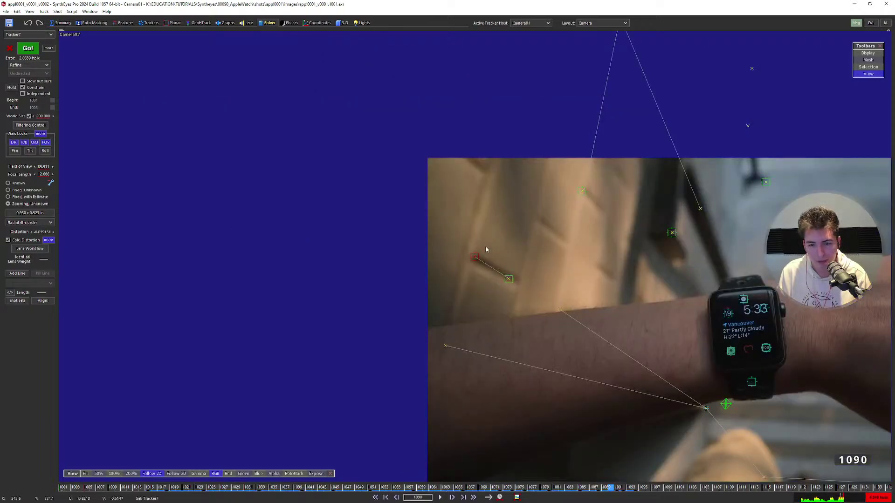
left_click(567, 285)
scroll(592, 295, "down", 2)
middle_click_drag(595, 295, 295, 231)
scroll(383, 230, "up", 1)
middle_click_drag(386, 228, 456, 232)
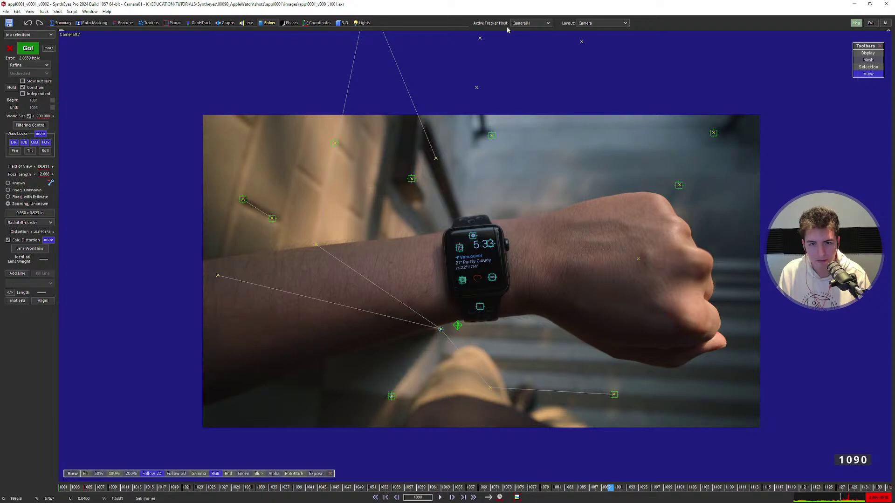
left_click(43, 67)
left_click(19, 72)
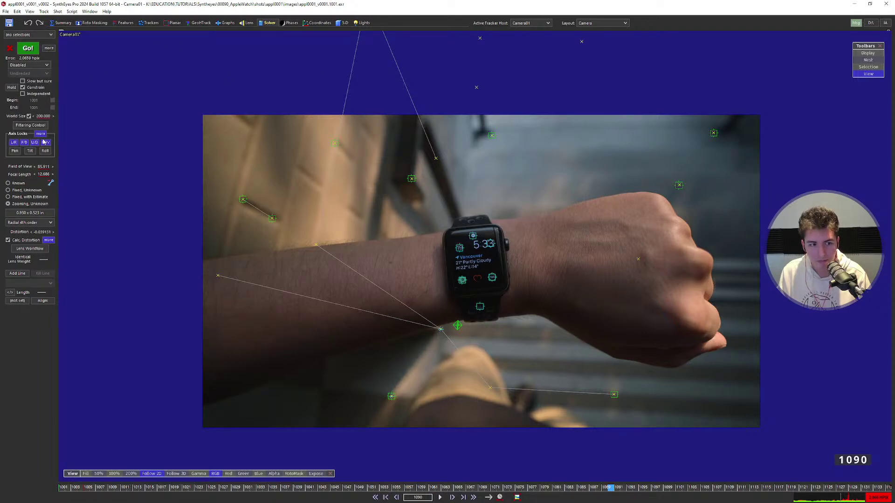
Make Camera01's lens Known, copy the solved FOV history to the seed FOV, and check the focal length across the frames.
key("shift+a")
left_click(22, 184)
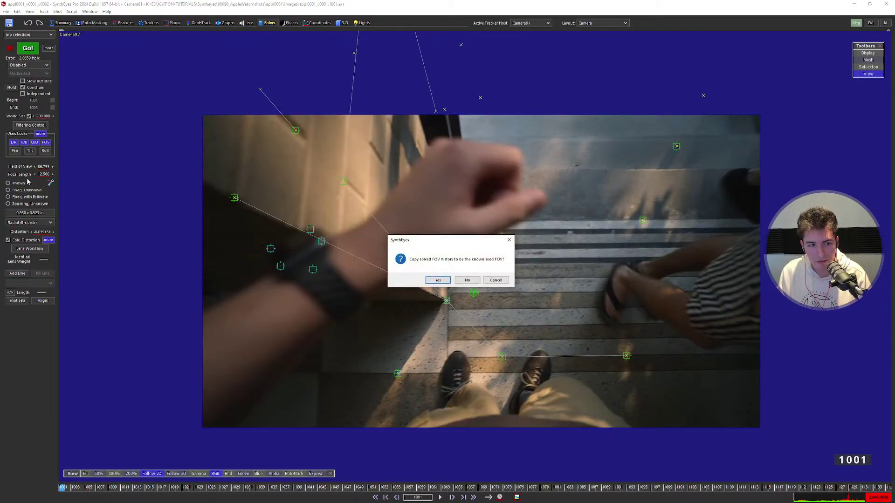
left_click(437, 280)
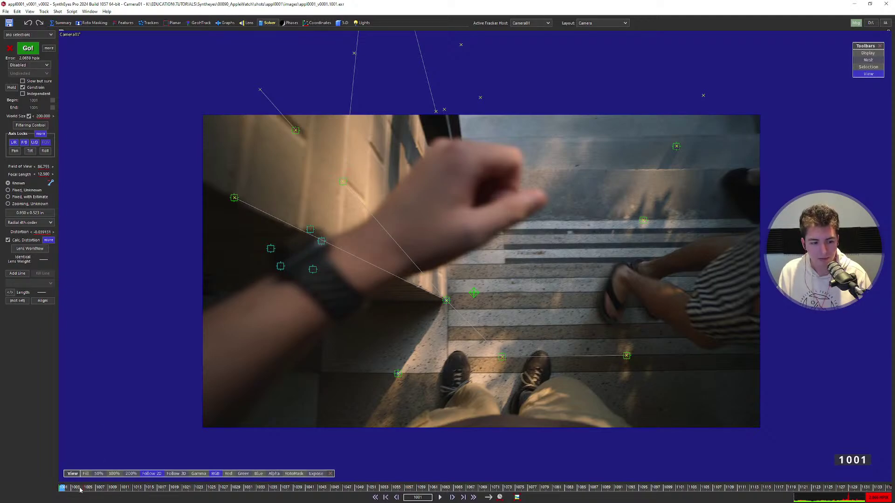
left_click_drag(79, 490, 585, 479)
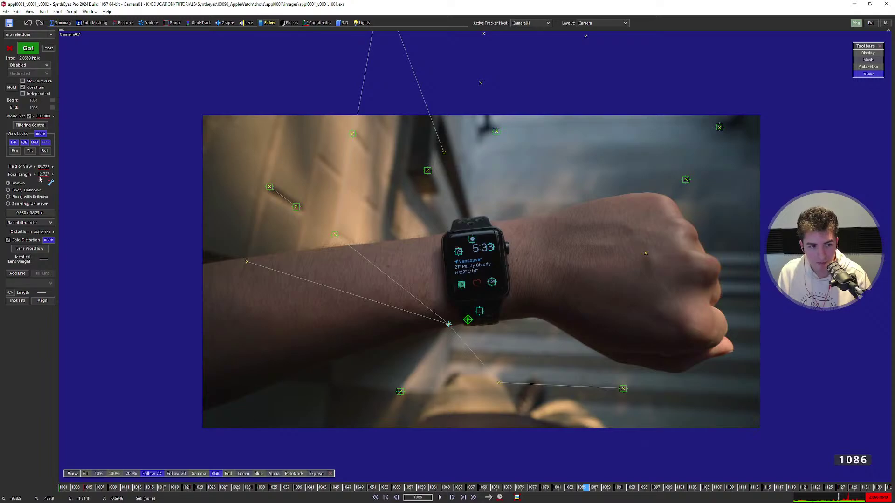
left_click_drag(531, 491, 8, 433)
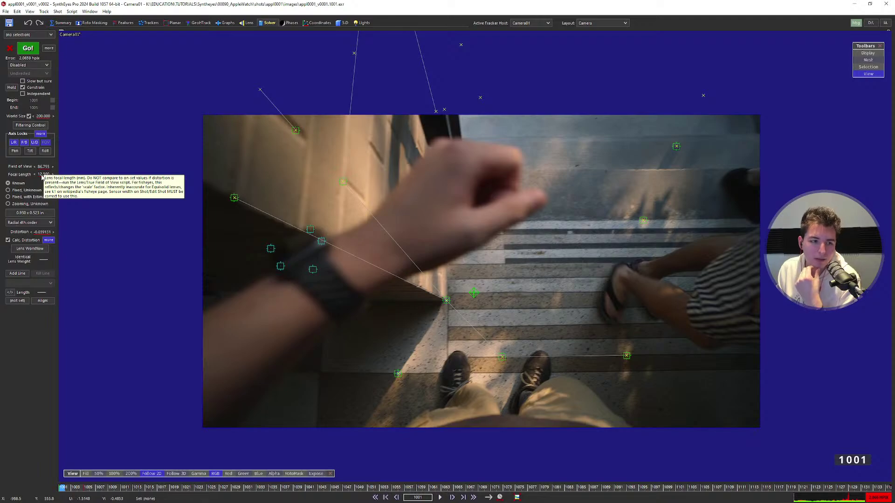
Edit the shot's sensor size, switching its units to millimetres and setting the width to 35.7 mm.
left_click(57, 11)
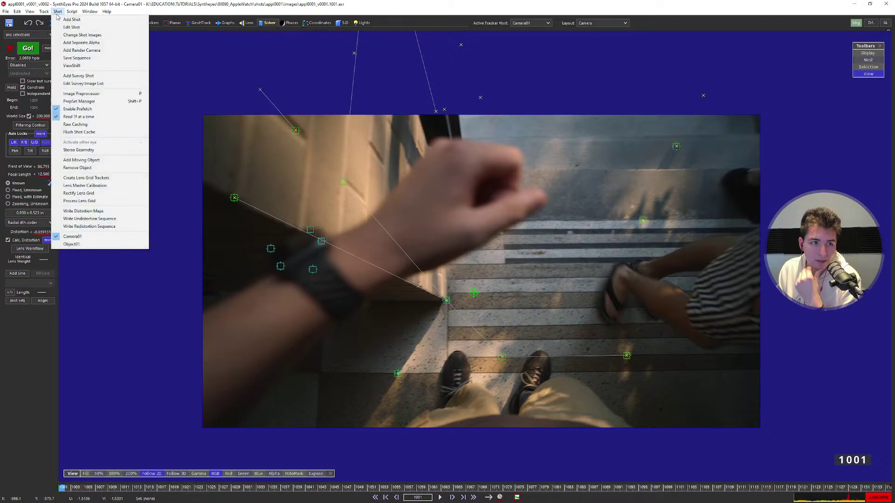
left_click(68, 27)
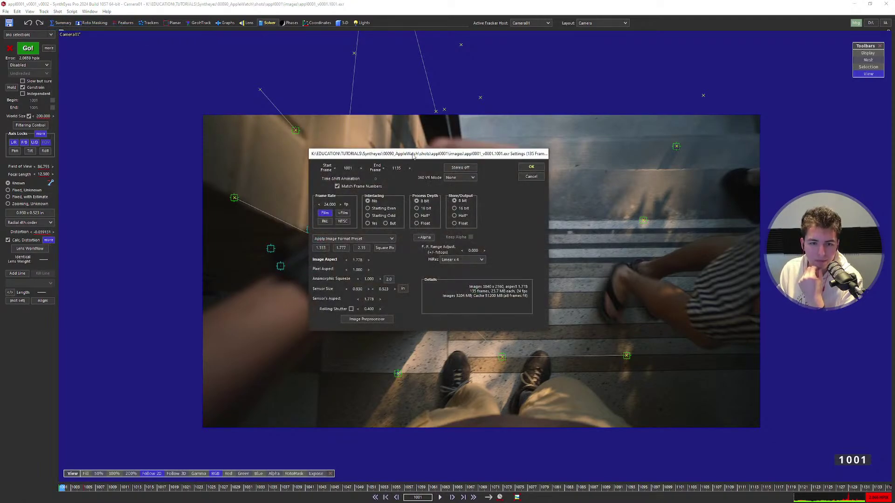
left_click_drag(413, 156, 438, 164)
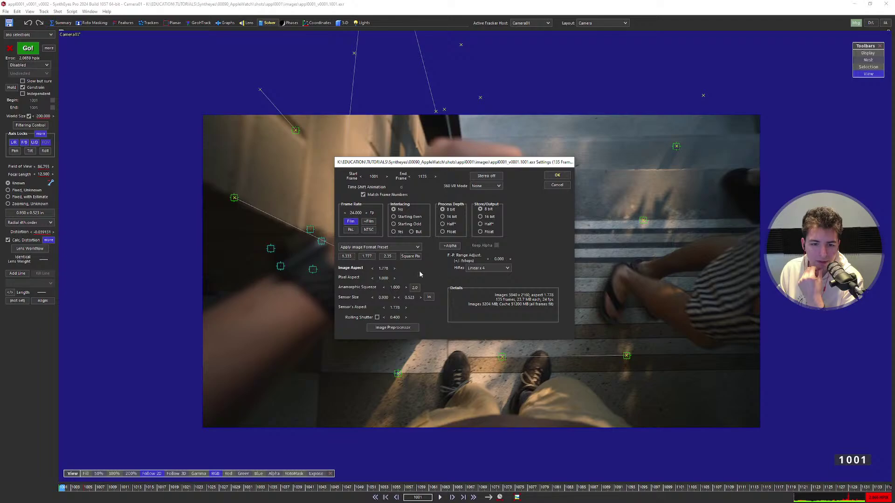
left_click(429, 298)
double_click(382, 298)
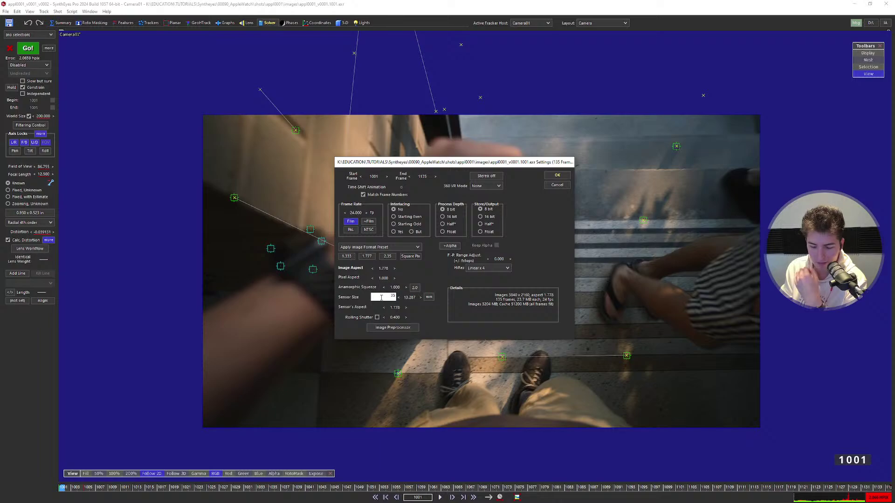
type("35.7")
key("Return")
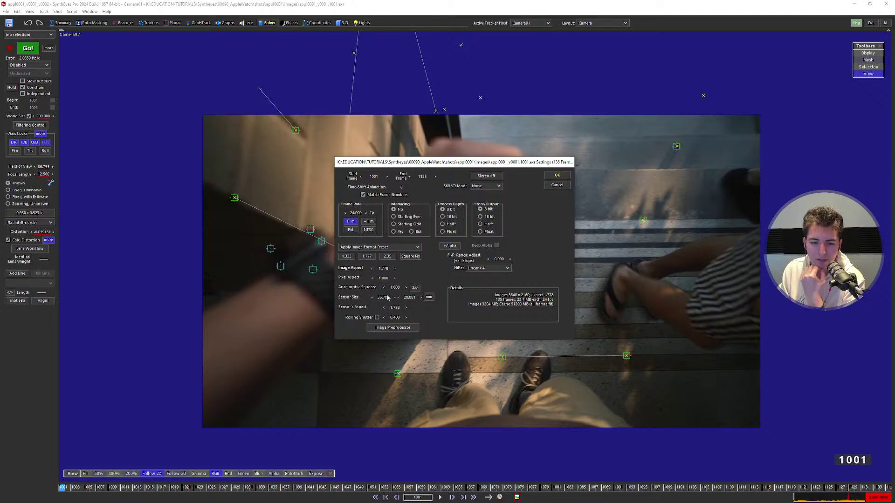
left_click(558, 175)
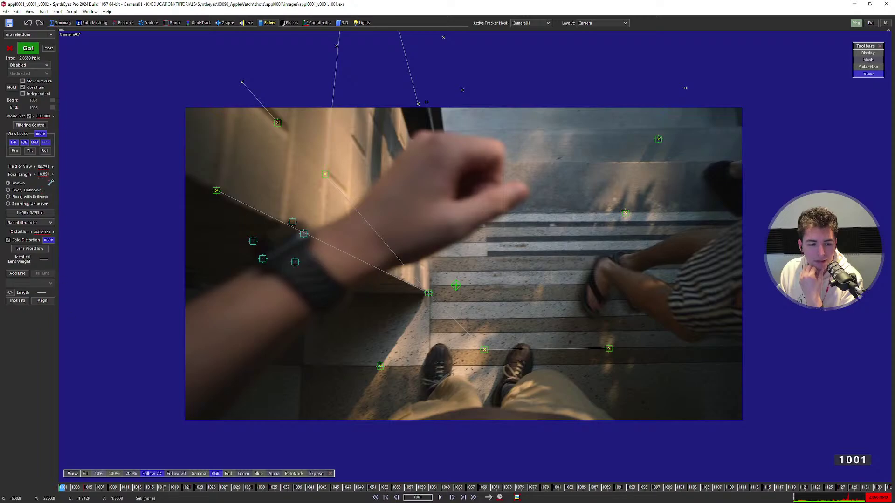
Go through the frames with the known lens, turn off distortion calculation, and view the Radial 4th-order solver controls.
left_click_drag(64, 487, 62, 461)
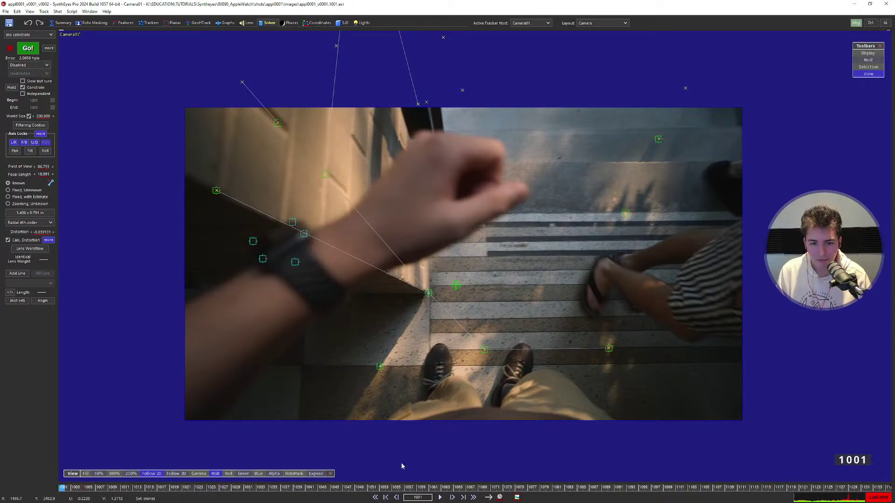
left_click_drag(402, 466, 625, 469)
key("Home")
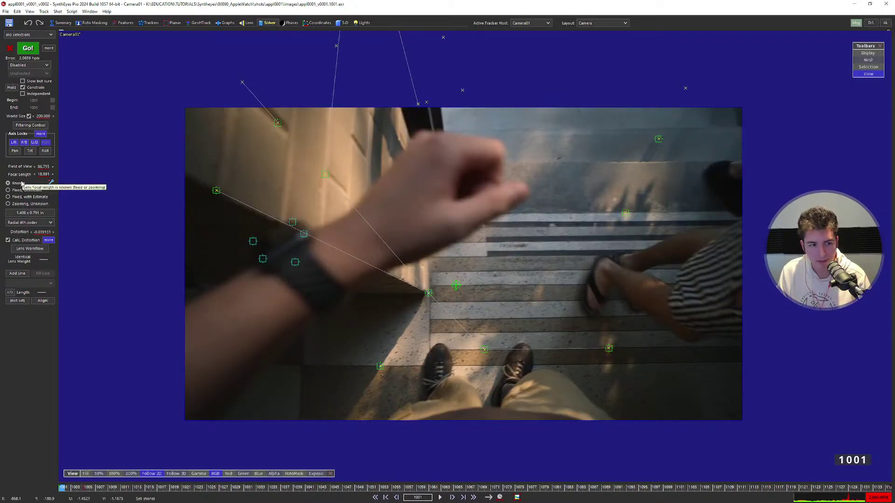
left_click(49, 241)
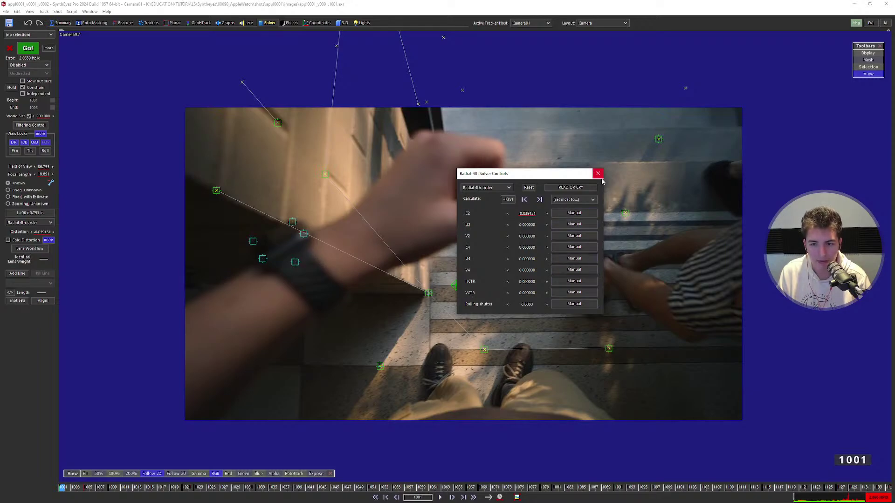
left_click(598, 174)
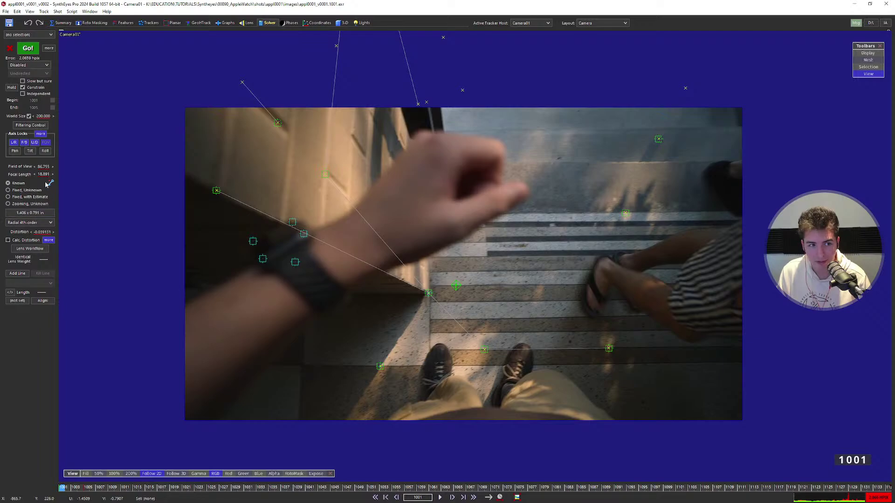
Make Object01 the active tracker host, set its solving mode to Automatic, and solve the watch object.
left_click(521, 38)
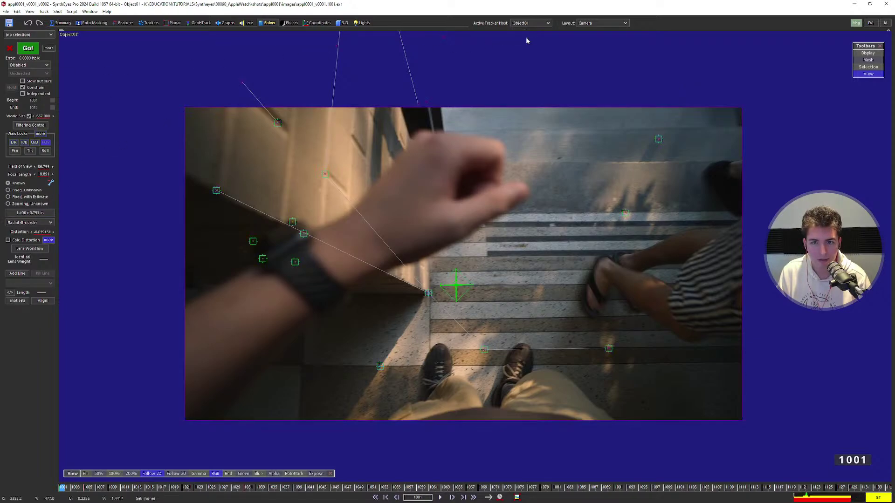
scroll(472, 281, "up", 2)
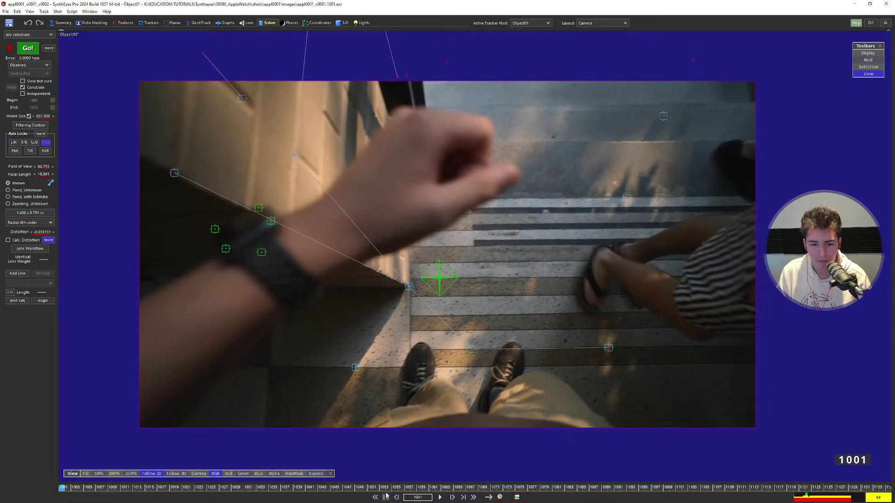
left_click_drag(397, 488, 438, 487)
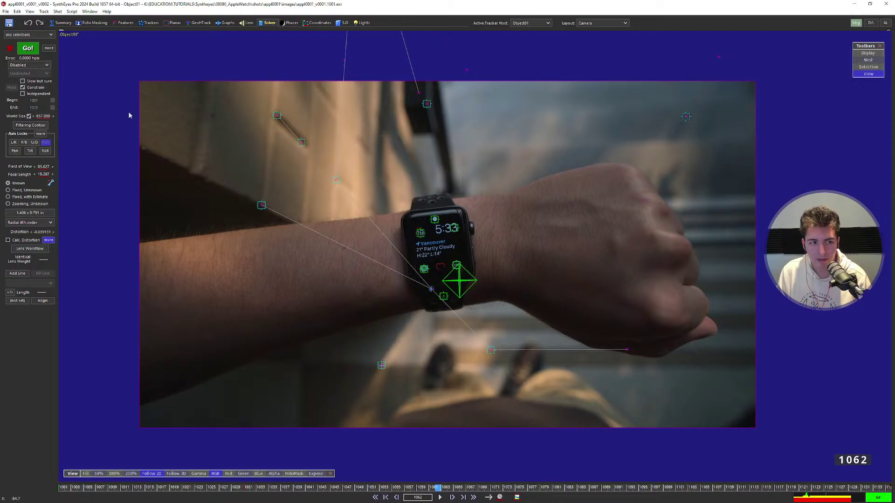
left_click(28, 65)
left_click(25, 70)
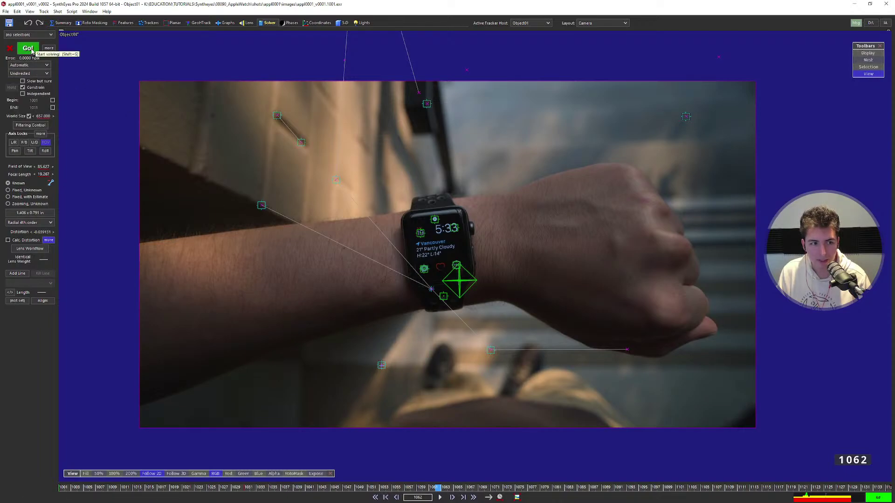
left_click(28, 48)
Go through the frames in the Camera view to examine how closely the solved points follow the watch trackers.
scroll(453, 316, "down", 1)
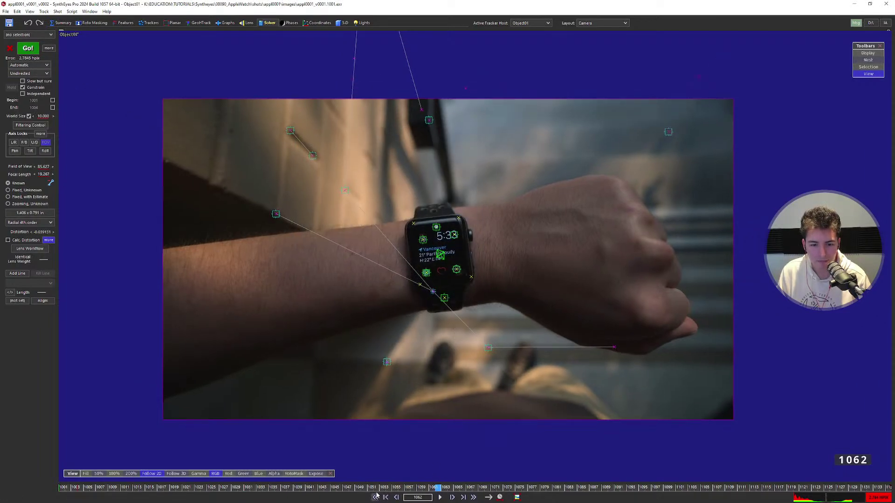
left_click(376, 497)
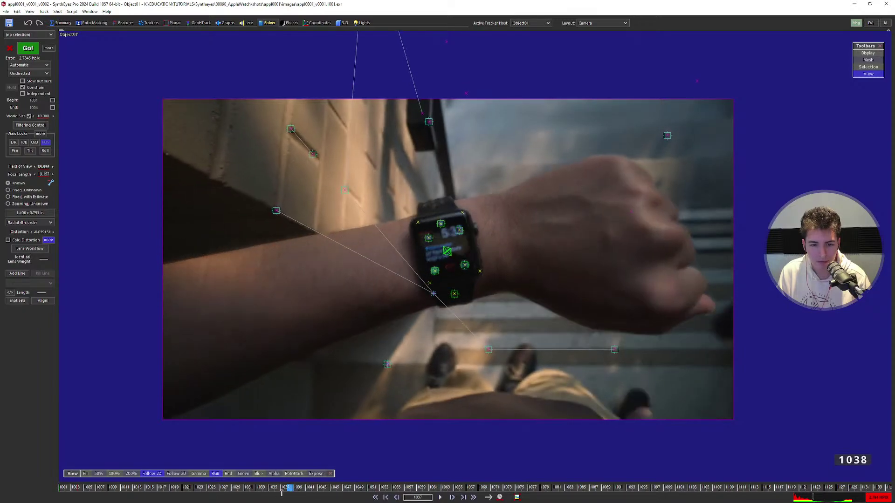
left_click_drag(65, 488, 451, 488)
scroll(487, 233, "up", 4)
key("d")
key("d")
key("d")
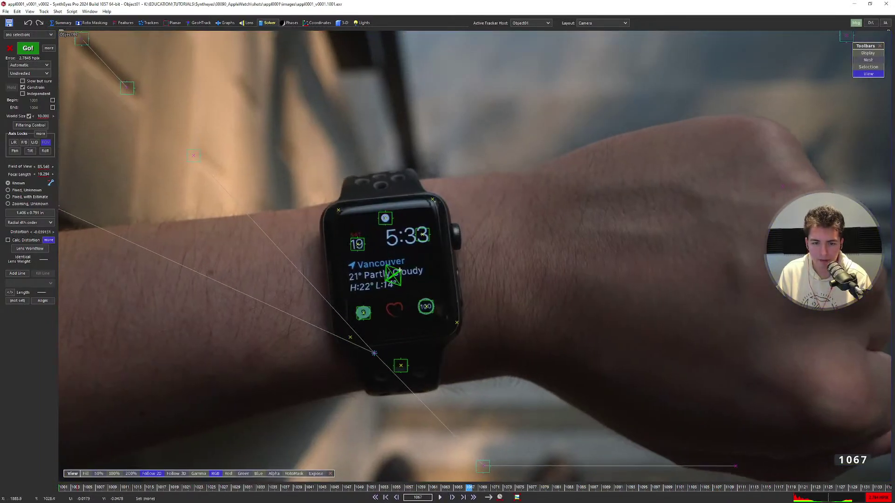
middle_click_drag(400, 270, 454, 238)
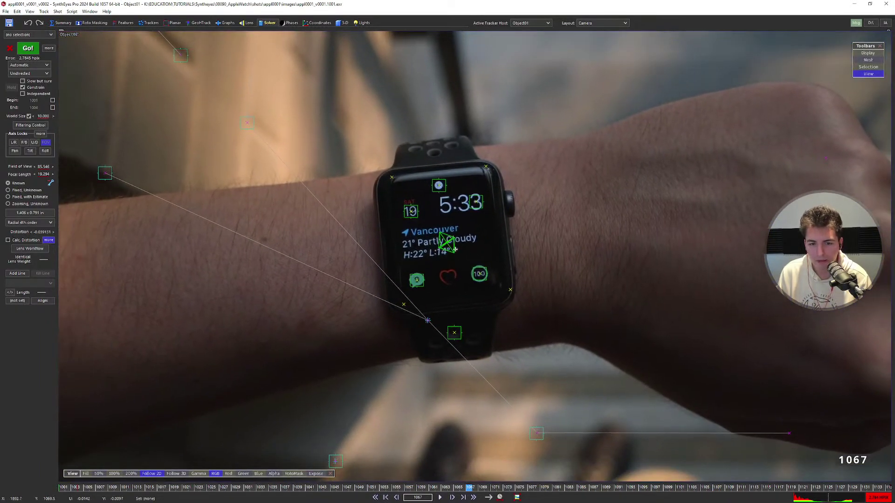
scroll(454, 238, "up", 1)
key("d")
key("d")
key("d")
key("d")
key("d")
key("d")
key("d")
key("d")
key("d")
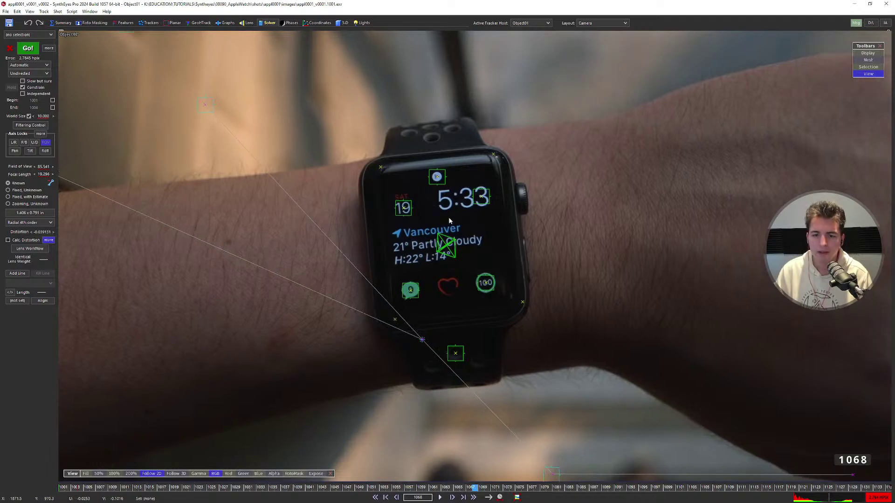
key("s")
scroll(461, 261, "up", 4)
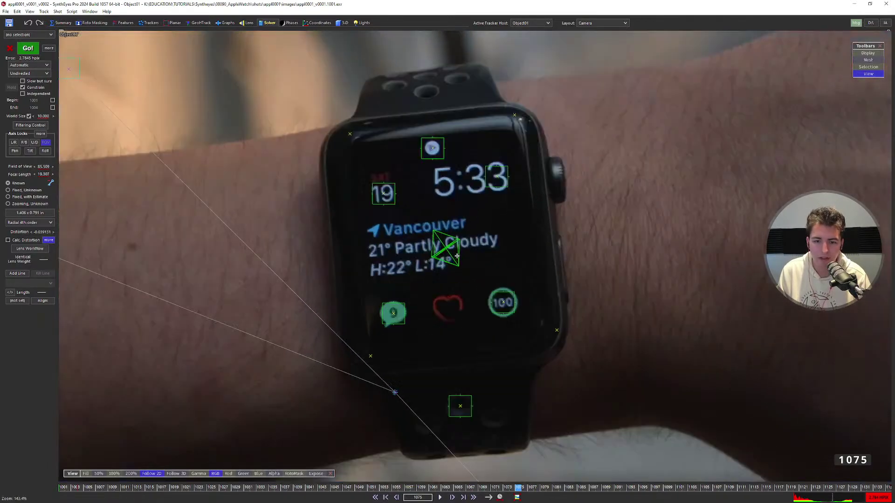
Select Object01 and, in the Perspective view, set its world size to 21.
left_click(451, 253)
key("p")
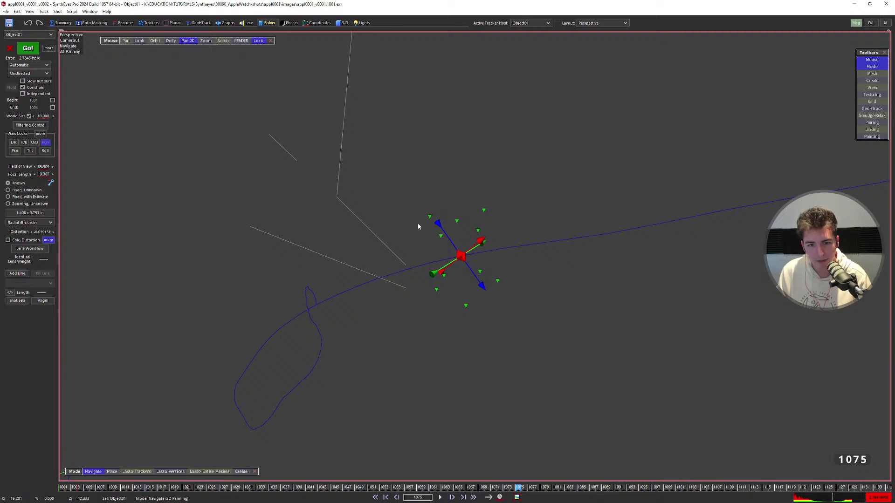
middle_click_drag(416, 220, 461, 295)
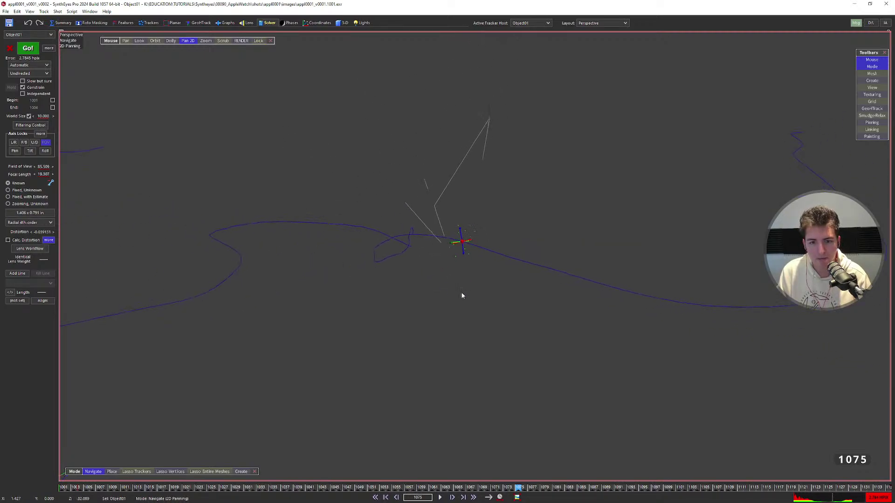
scroll(462, 296, "up", 5)
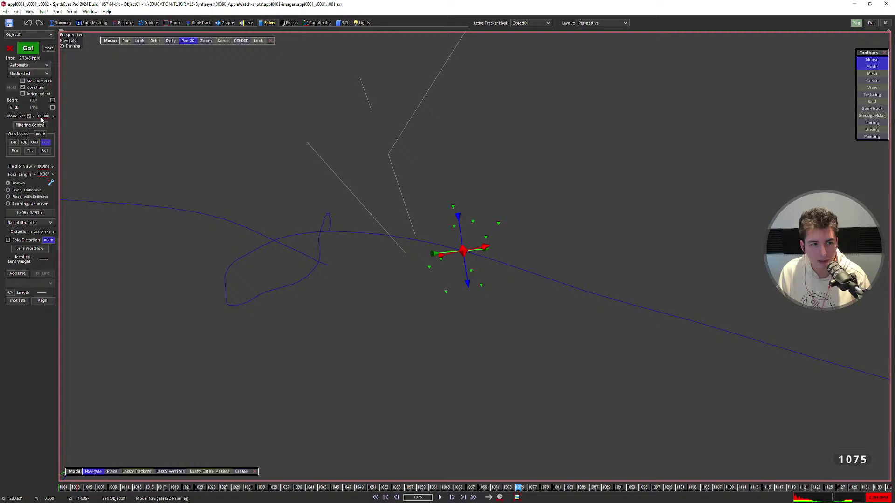
left_click_drag(41, 119, 141, 93)
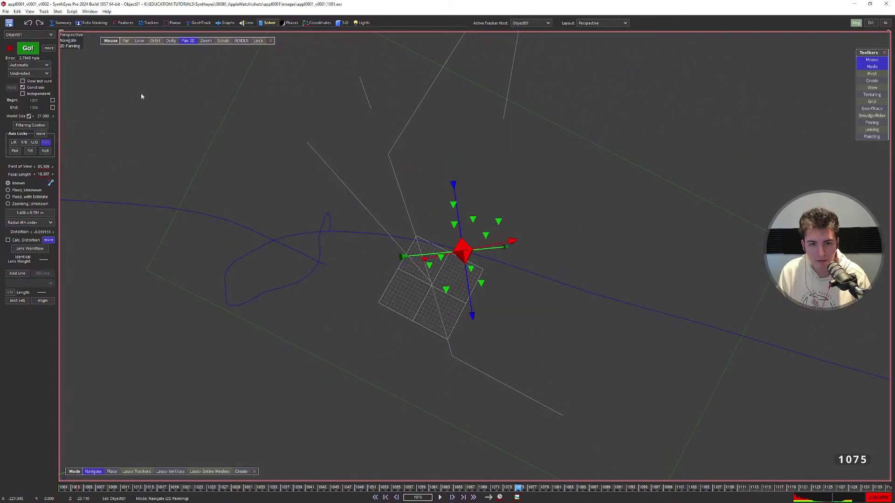
Lock the Perspective view to the camera and examine how the object and its points sit on the watch up to frame 1093.
left_click(258, 41)
scroll(484, 269, "up", 4)
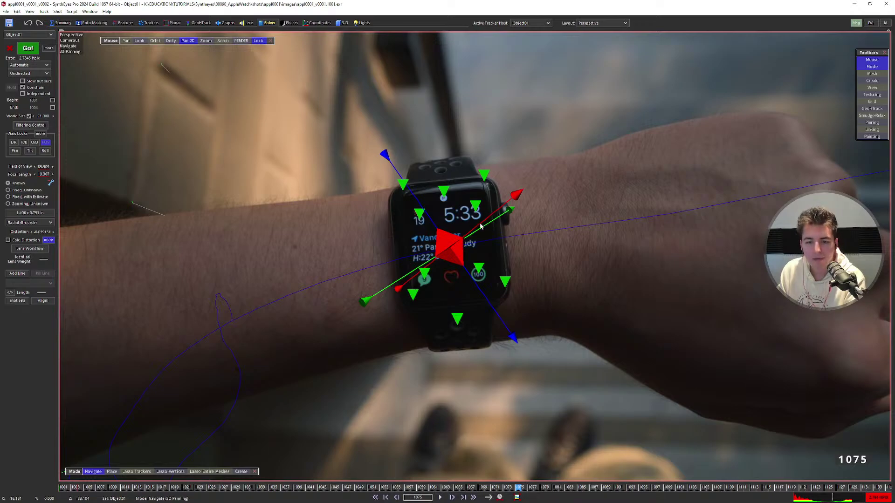
scroll(482, 227, "up", 4)
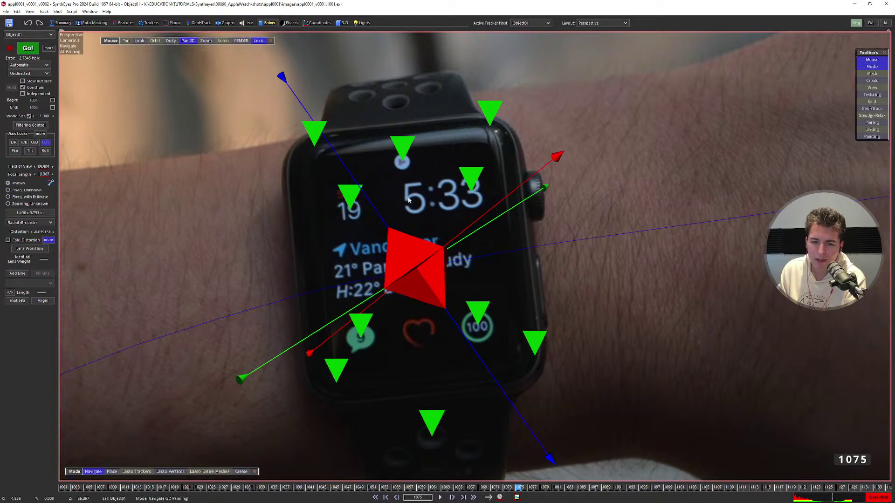
scroll(479, 169, "down", 2)
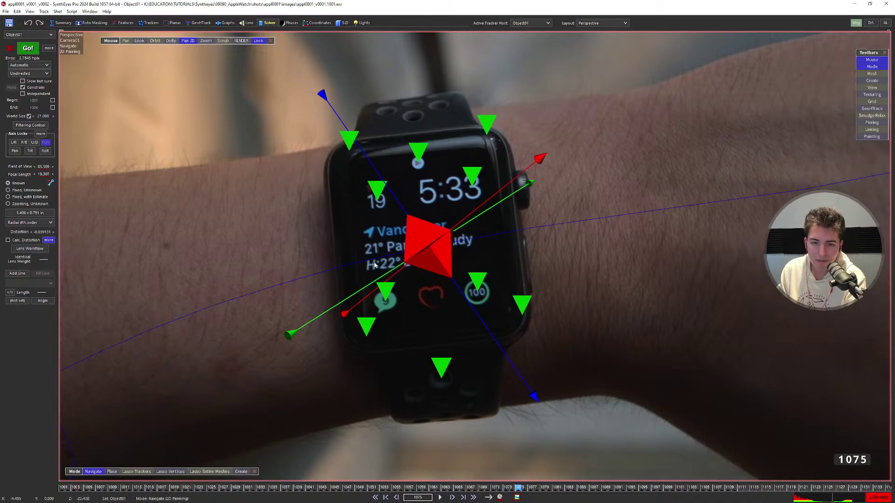
scroll(503, 251, "down", 2)
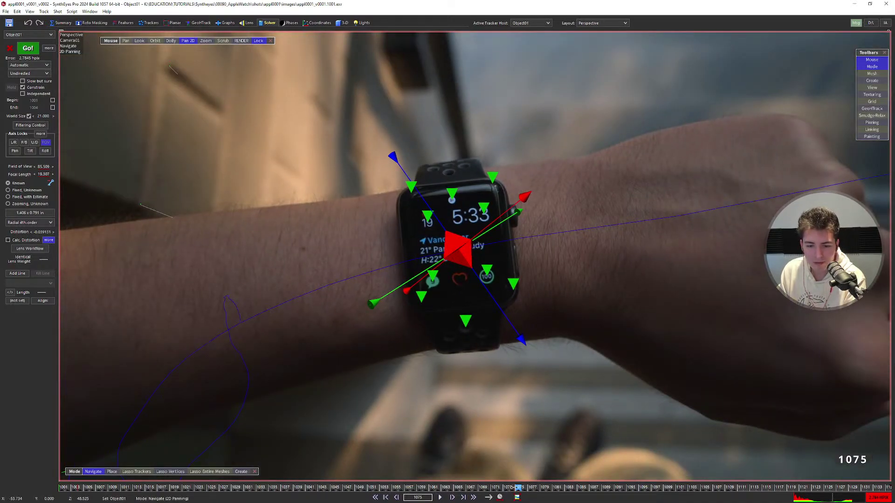
left_click_drag(518, 487, 631, 476)
scroll(480, 256, "up", 4)
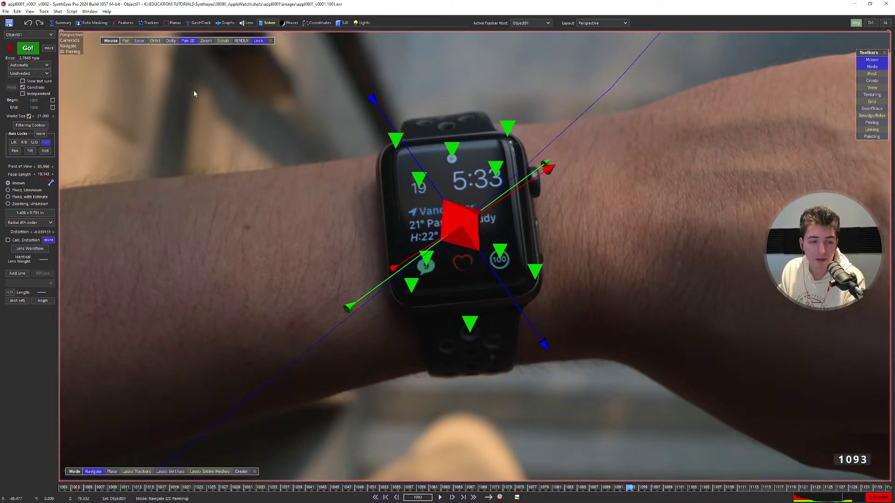
left_click_drag(372, 127, 315, 132)
scroll(401, 201, "down", 2)
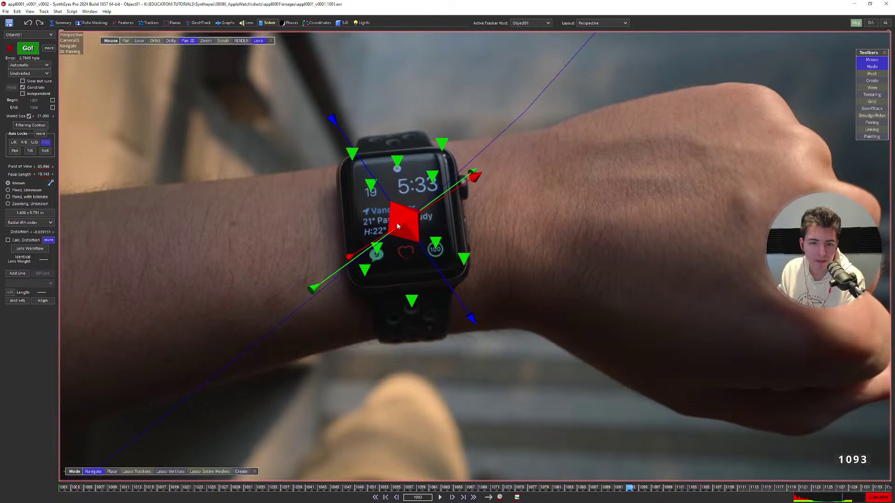
Switch to the Lens room's Camera view for Object01 and start adding alignment lines on frame 1093.
left_click(243, 23)
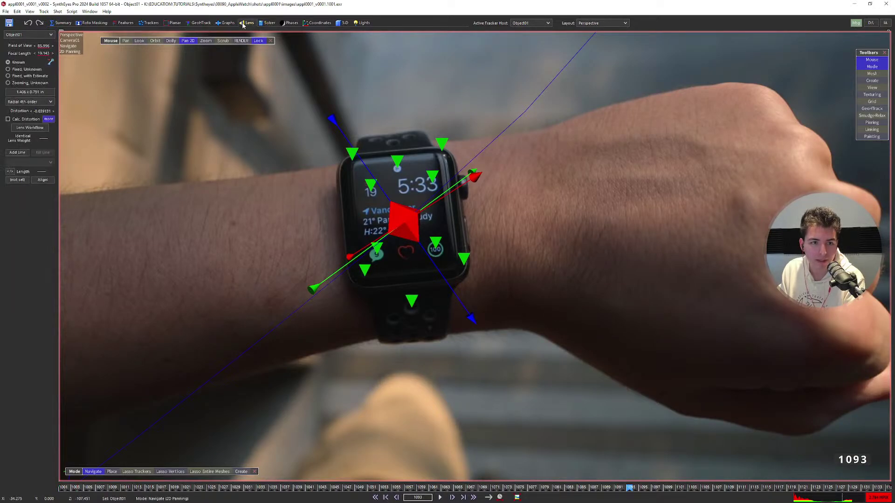
left_click(249, 23)
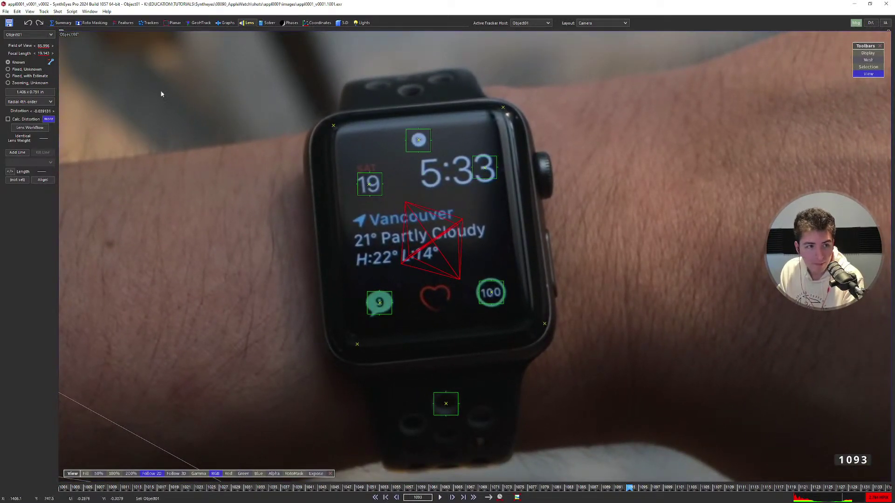
left_click(17, 152)
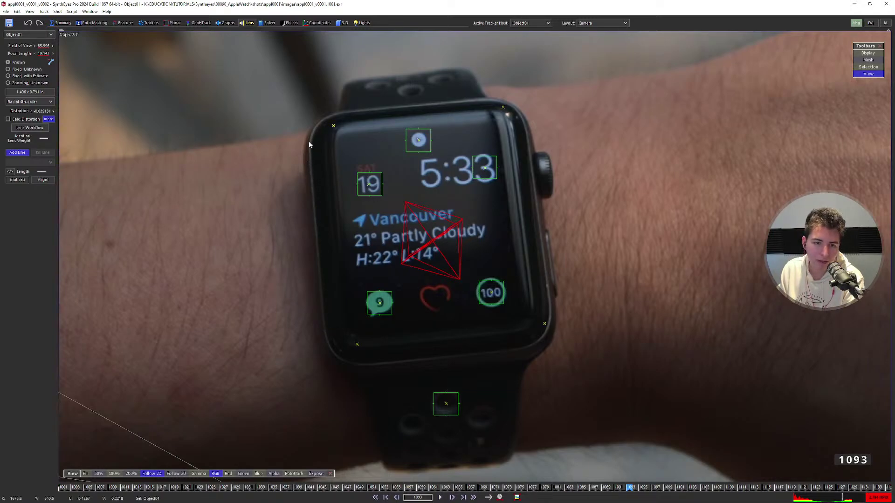
scroll(313, 154, "down", 1)
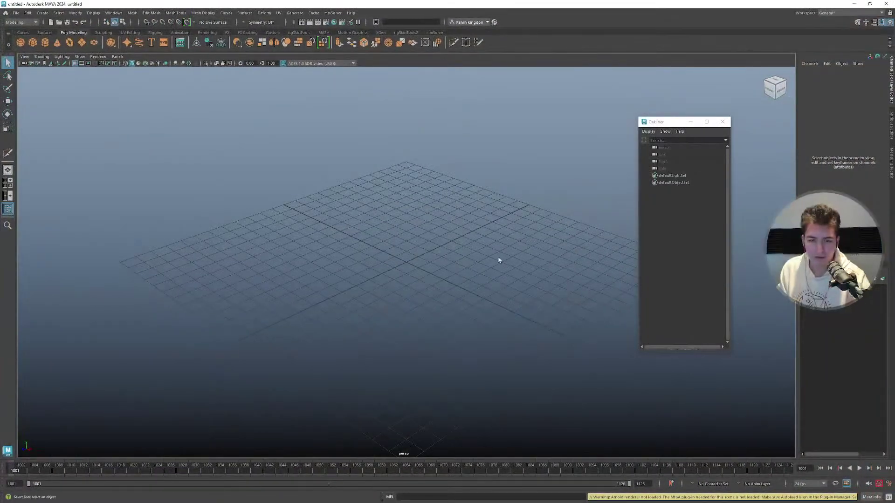
Switch to Maya and create a polygon plane at the origin with the Move tool active.
right_click_drag(426, 254, 394, 259, "shift")
key("w")
scroll(408, 278, "up", 12)
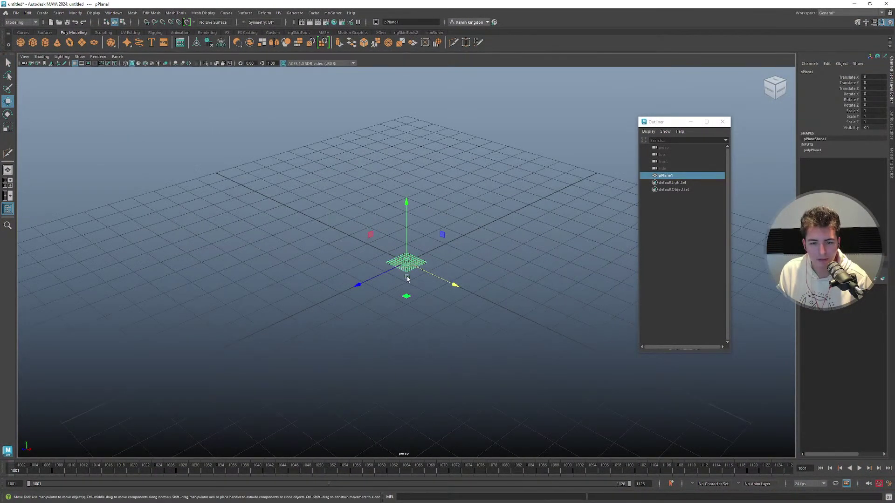
Examine the plane from above to see where its X, Y and Z axes point, and return to SynthEyes.
left_click_drag(407, 289, 428, 242, "alt")
left_click(492, 248)
left_click(465, 266)
key("q")
key("w")
left_click_drag(399, 274, 387, 293, "alt")
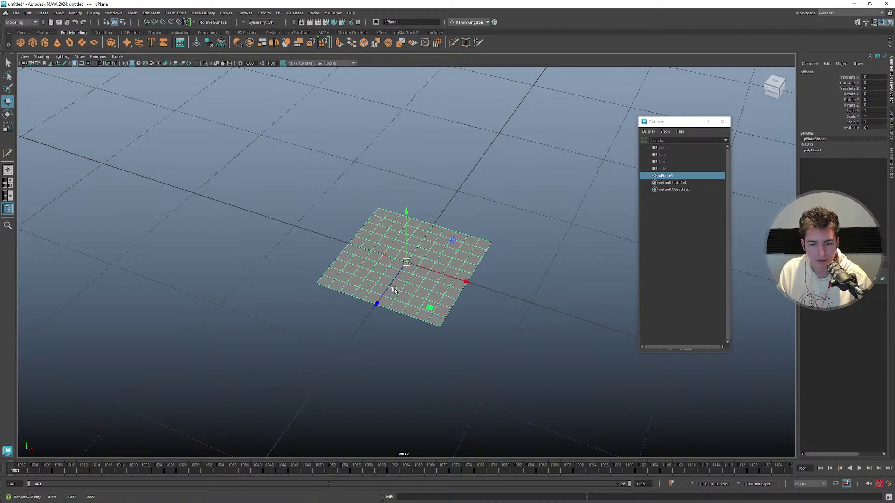
left_click_drag(385, 328, 429, 311, "alt")
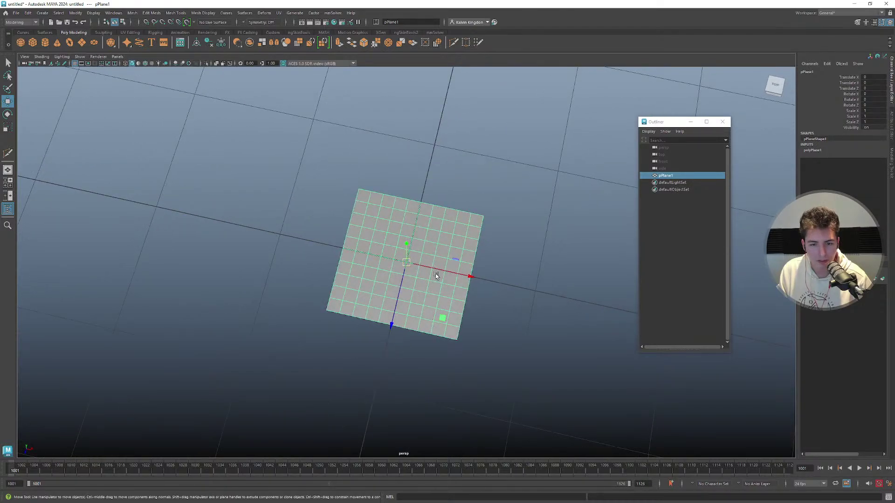
left_click_drag(513, 314, 450, 236, "alt")
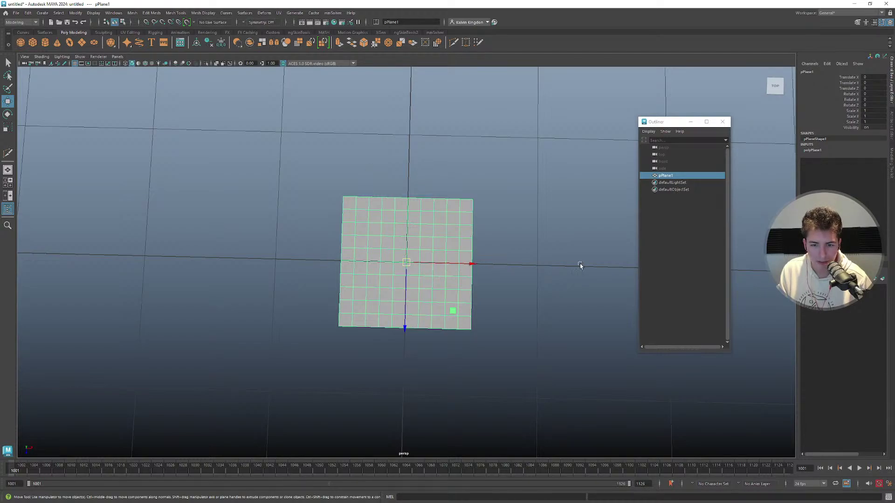
left_click(854, 5)
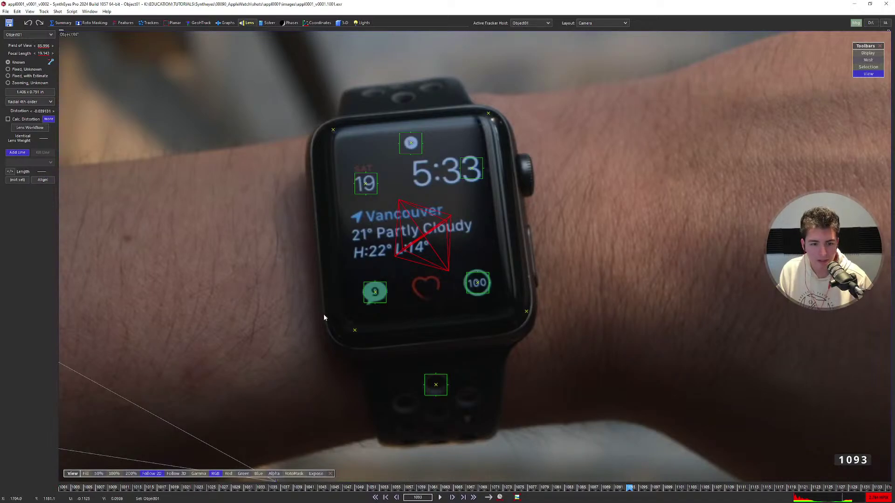
Draw an alignment line along the watch case's left edge and set it to On Z Axis.
left_click_drag(324, 316, 321, 246)
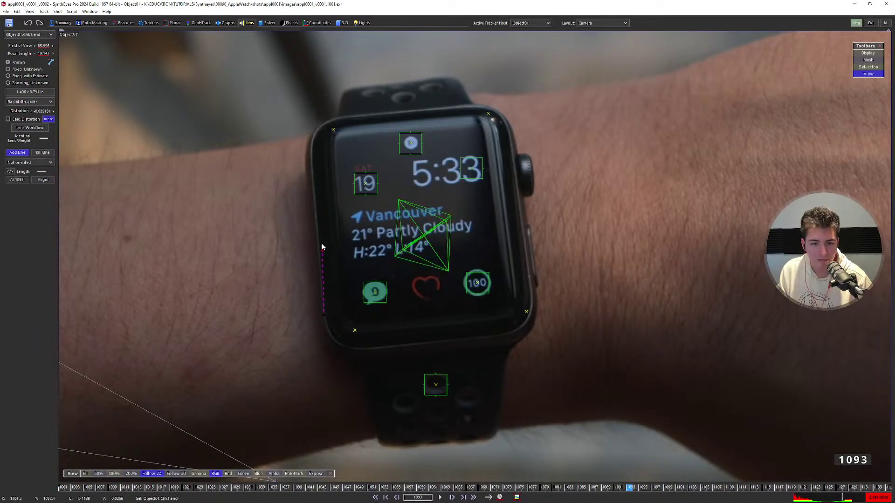
right_click(311, 151)
left_click(322, 199)
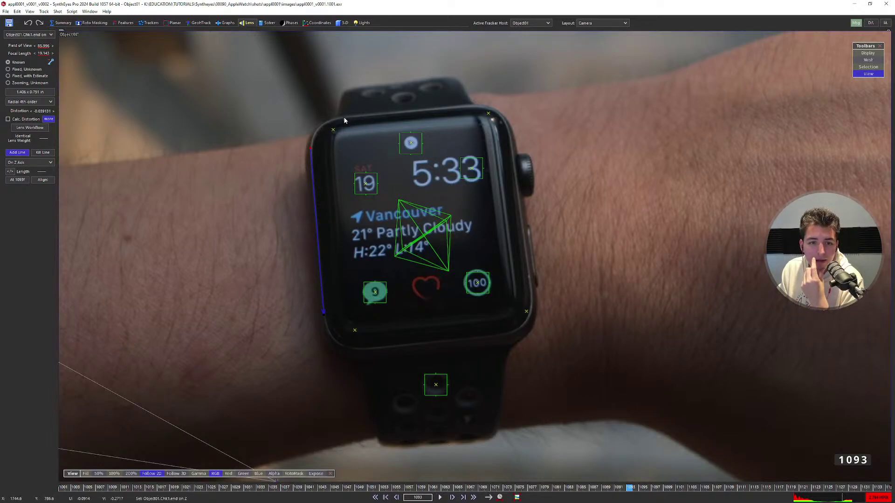
Draw an alignment line along the watch case's top edge and set it to On X Axis.
left_click_drag(345, 116, 467, 110)
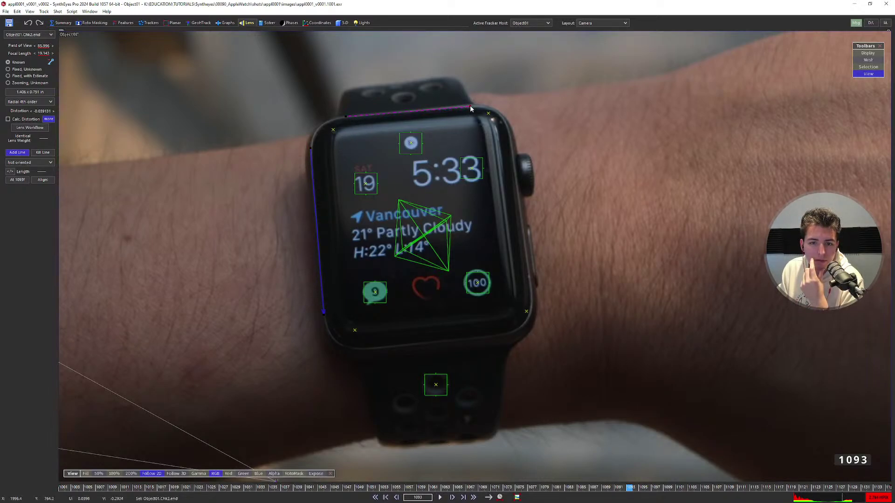
right_click(469, 108)
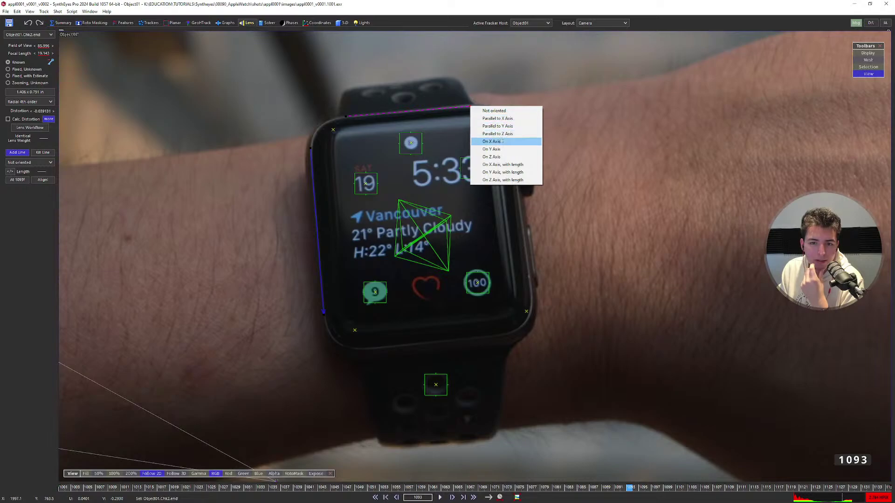
left_click(487, 142)
scroll(410, 107, "up", 5)
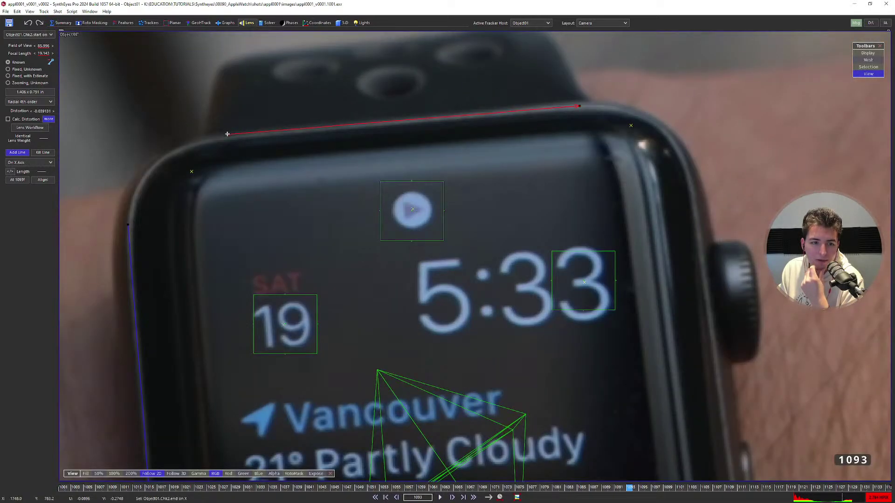
scroll(508, 120, "down", 5)
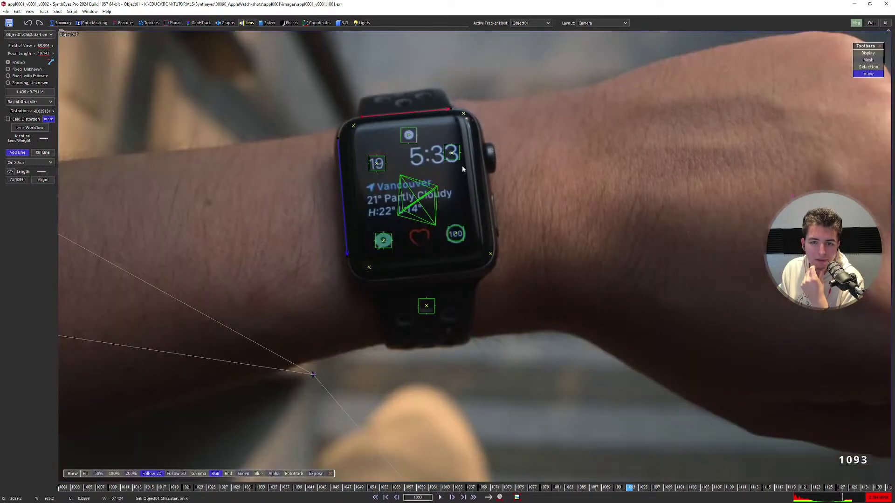
Draw an alignment line along the watch case's right edge and set it to Parallel to Z Axis.
scroll(480, 162, "up", 2)
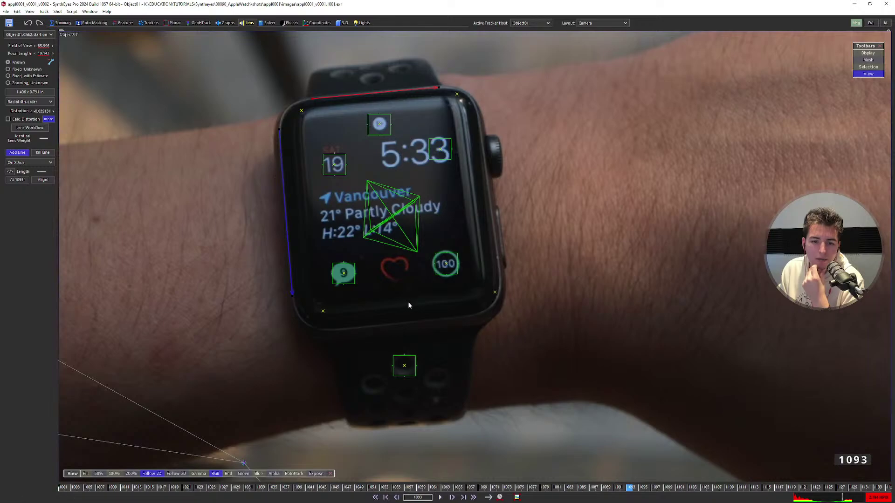
scroll(514, 262, "up", 2)
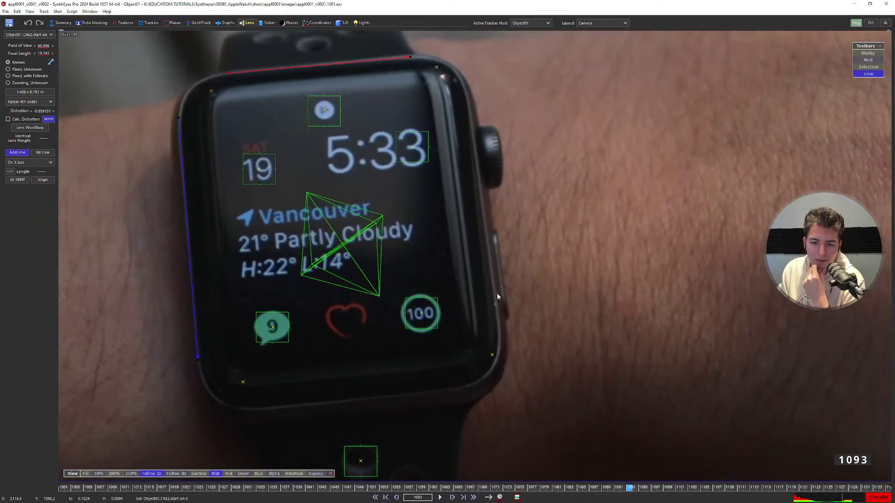
middle_click_drag(497, 297, 515, 323)
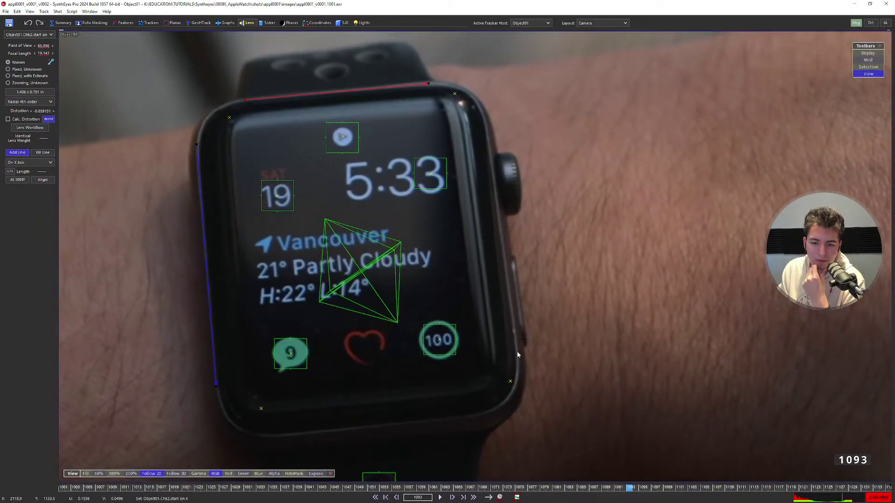
left_click_drag(517, 354, 490, 180)
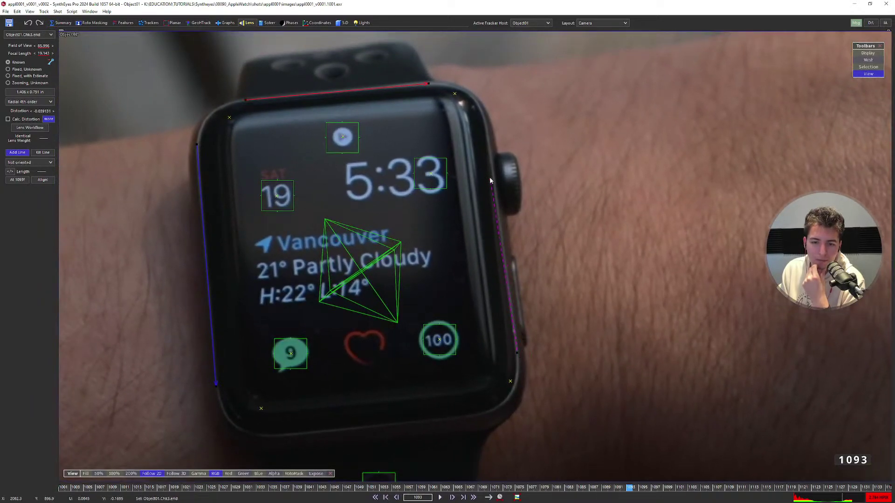
right_click(486, 120)
left_click(521, 147)
Draw an alignment line along the watch case's bottom edge and set it to Parallel to X Axis.
scroll(508, 175, "down", 5)
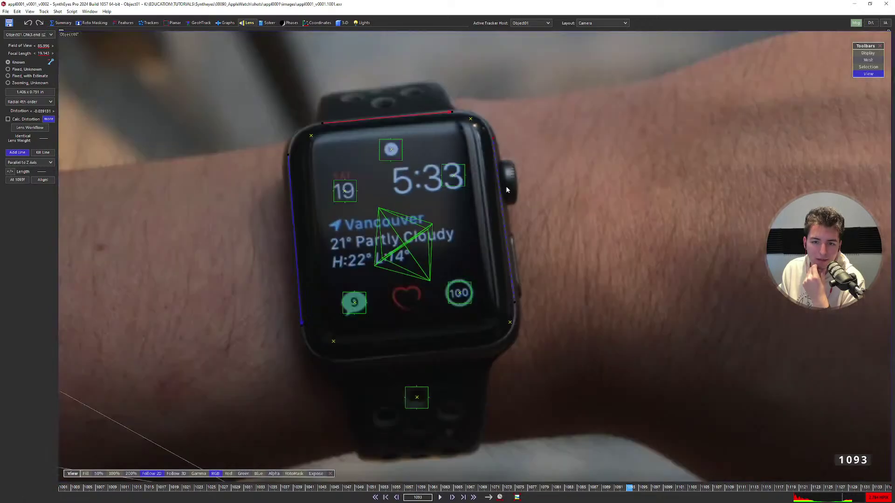
middle_click_drag(477, 242, 495, 186)
scroll(496, 186, "up", 6)
middle_click_drag(409, 329, 450, 242)
scroll(431, 266, "up", 2)
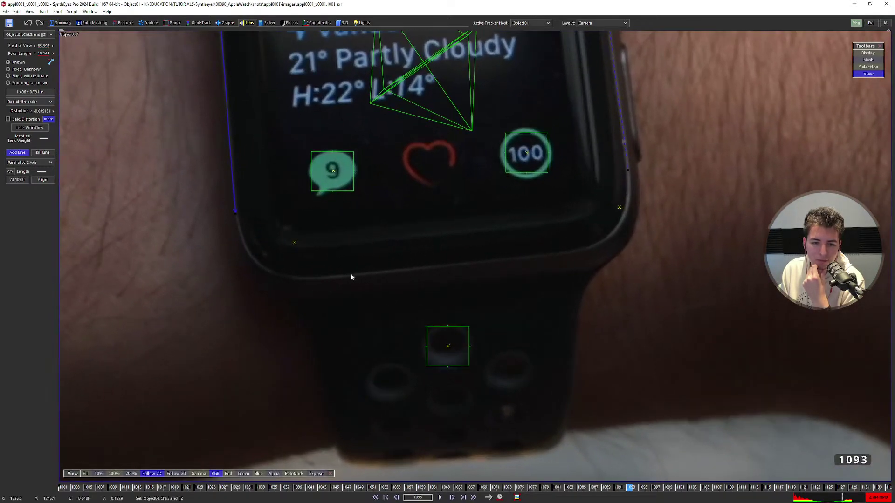
left_click_drag(315, 278, 580, 251)
right_click(580, 251)
left_click(607, 264)
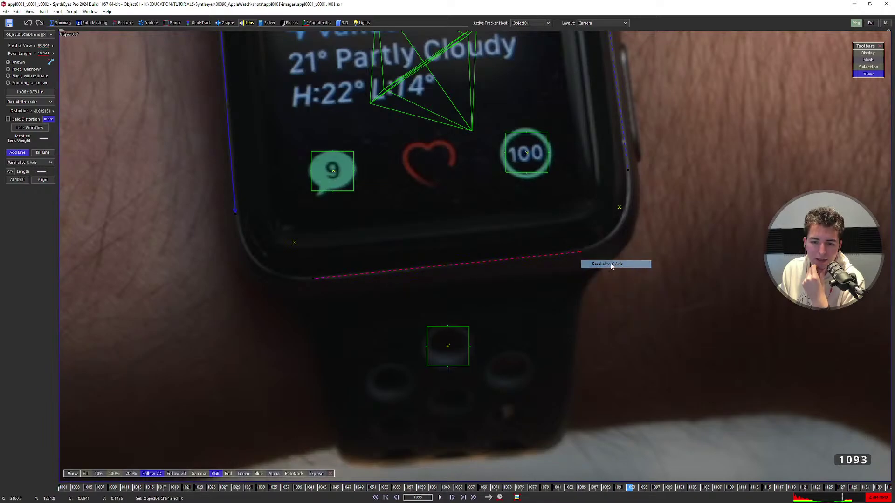
Try two short lines near the left and right sides of the watch screen, each set to Parallel to Y Axis.
scroll(552, 195, "down", 5)
scroll(532, 207, "up", 3)
middle_click_drag(513, 221, 475, 231)
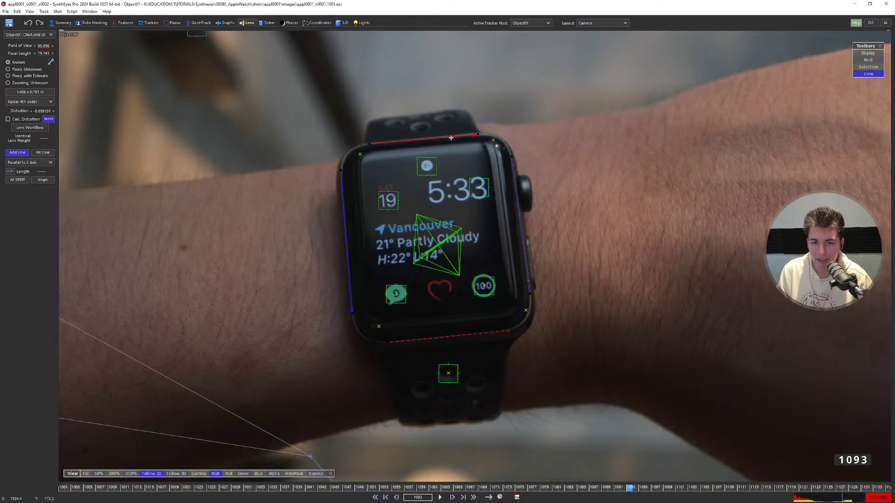
scroll(384, 152, "up", 2)
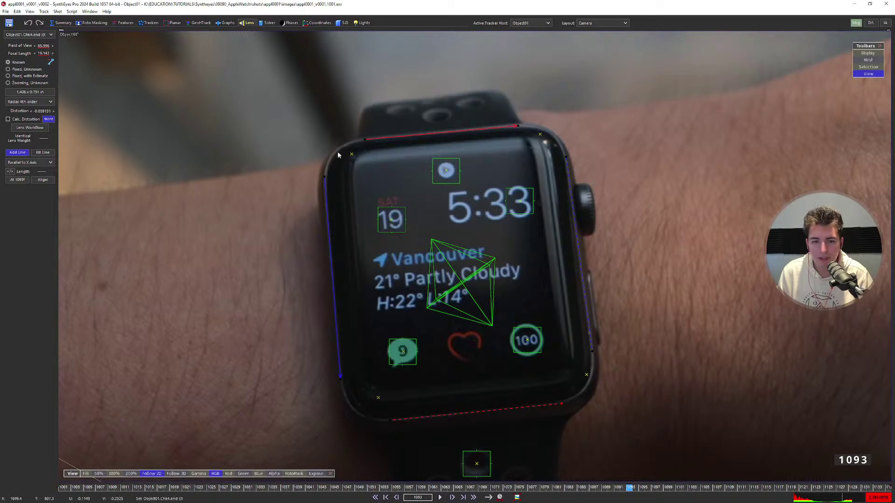
scroll(420, 238, "down", 1)
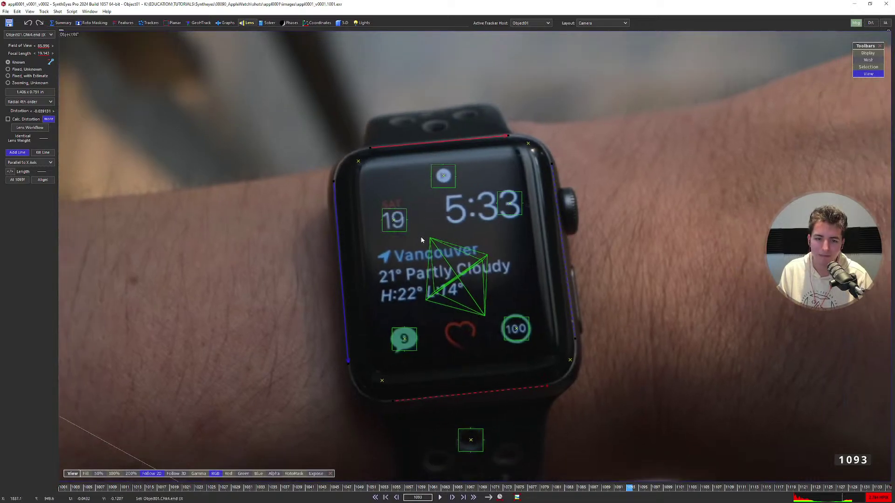
middle_click_drag(415, 244, 414, 222)
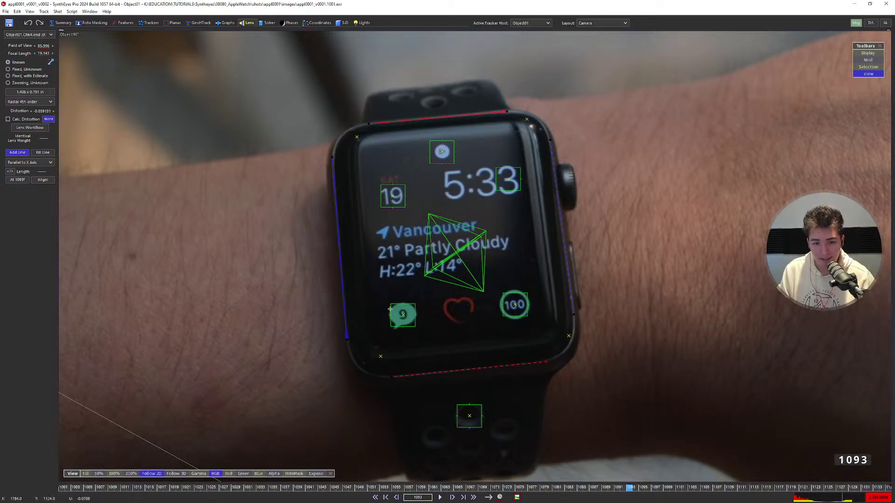
left_click_drag(368, 341, 371, 257)
left_click(404, 277)
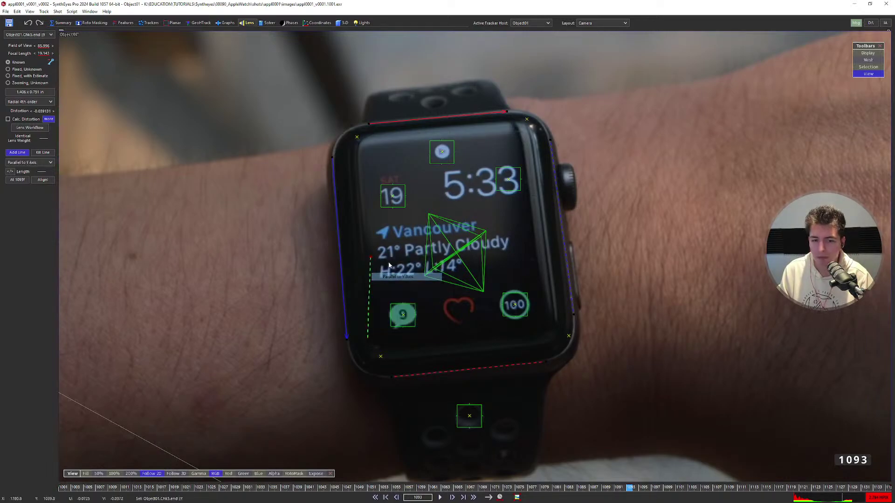
left_click_drag(530, 232, 539, 175)
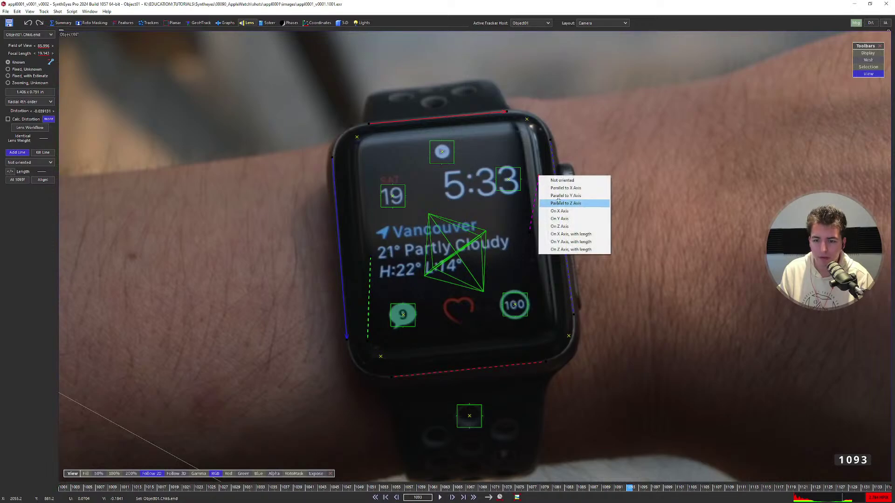
left_click(558, 196)
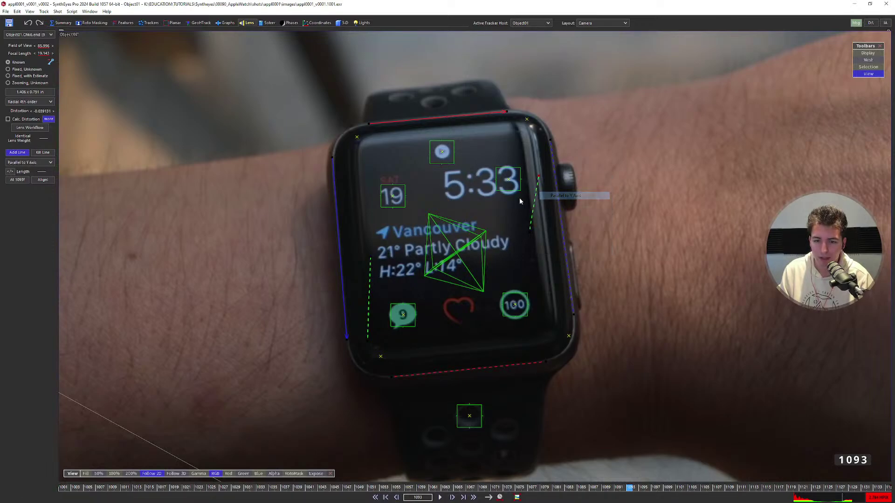
Remove the two short trial lines from the watch screen, keeping only the lines along the four case edges.
left_click(370, 271)
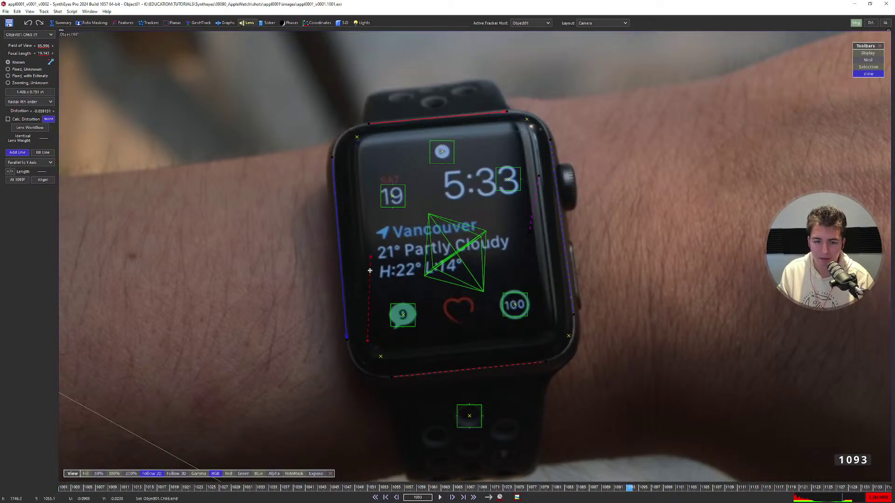
left_click(534, 210)
key("Delete")
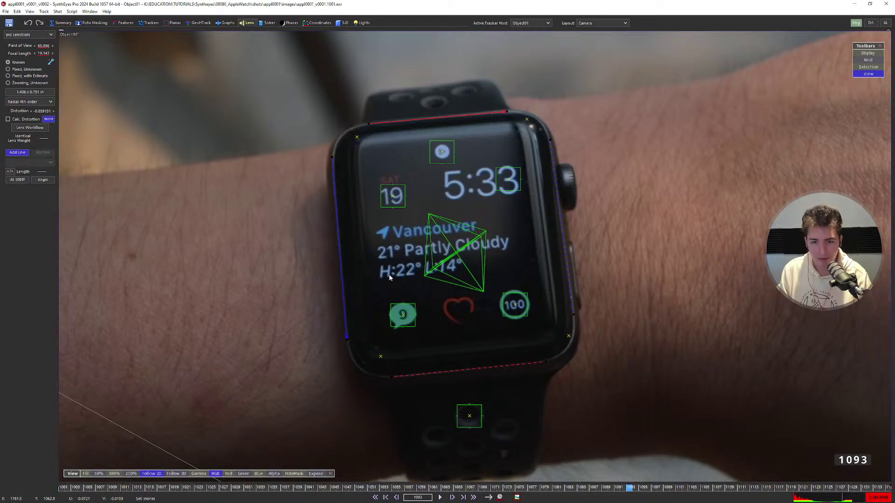
Align the watch object to the drawn lines and examine where its origin sits at the watch's corner.
scroll(449, 203, "down", 1)
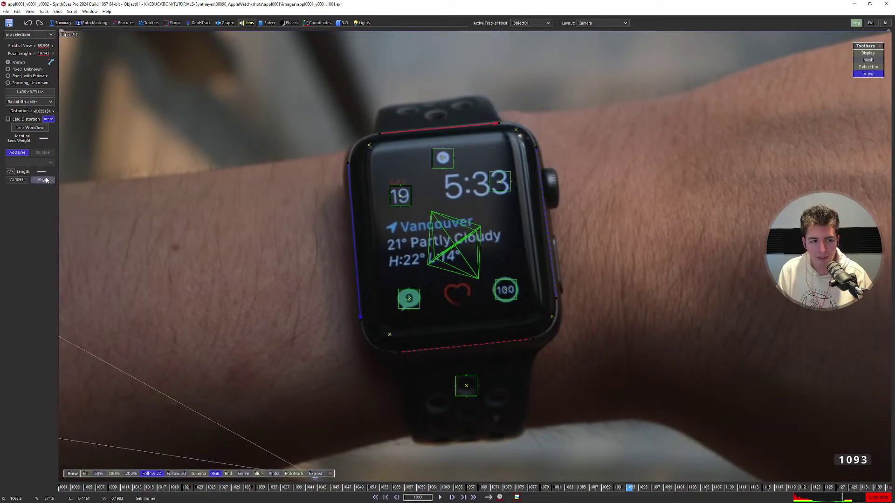
scroll(453, 245, "down", 5)
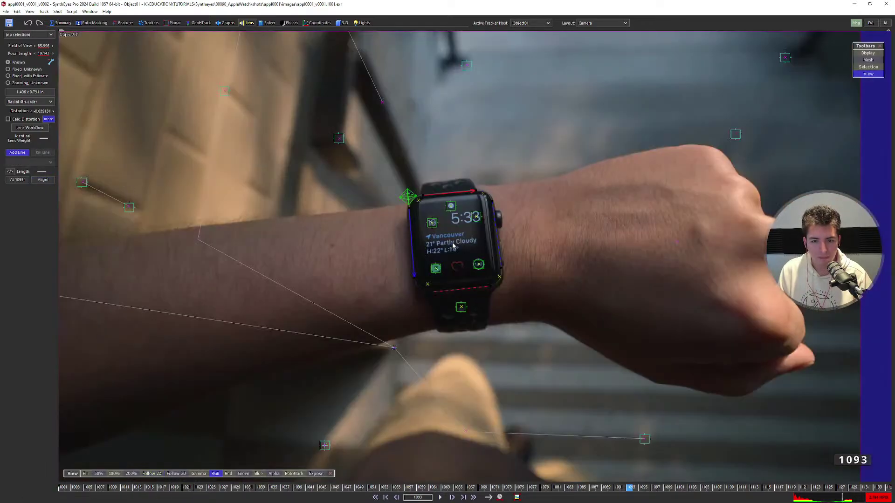
scroll(452, 245, "up", 3)
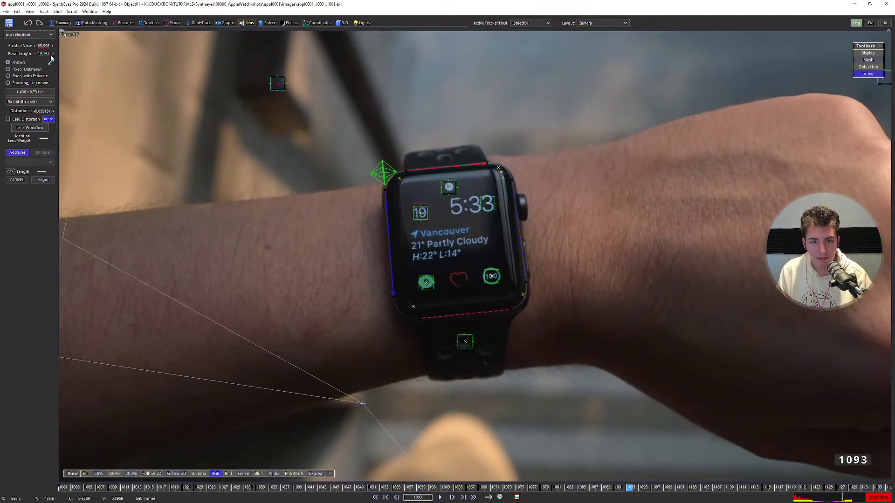
scroll(391, 182, "up", 2)
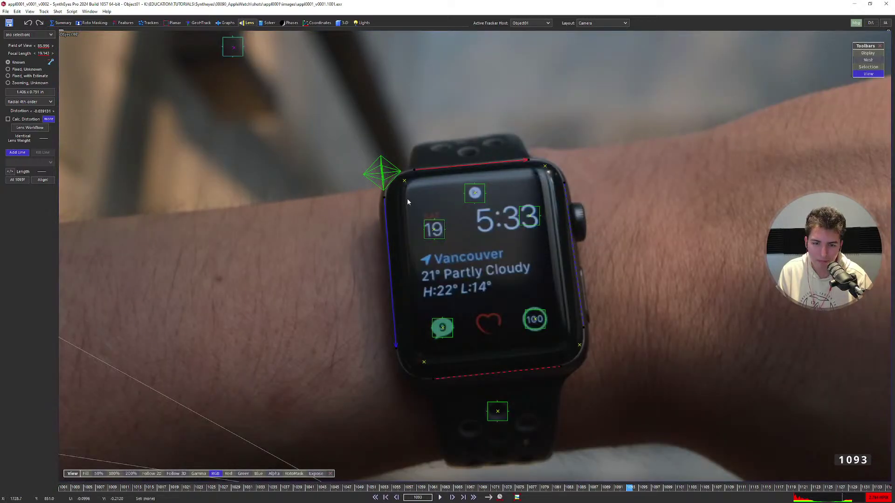
Examine the watch object's origin marker against the case's rounded upper-left corner, using the Quad layout.
scroll(397, 180, "up", 3)
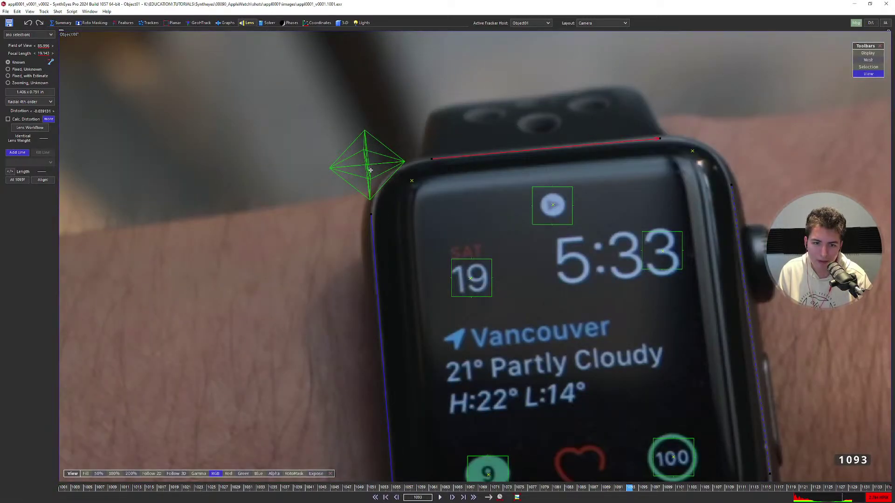
scroll(374, 177, "up", 5)
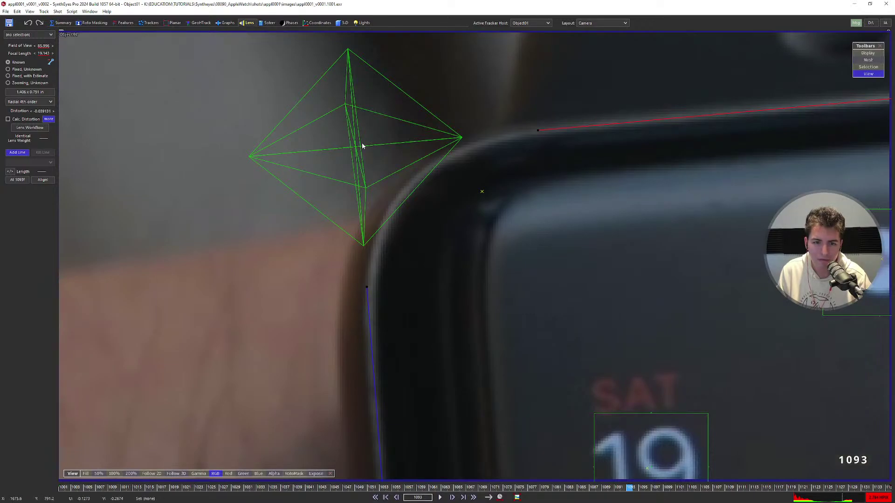
scroll(362, 145, "down", 8)
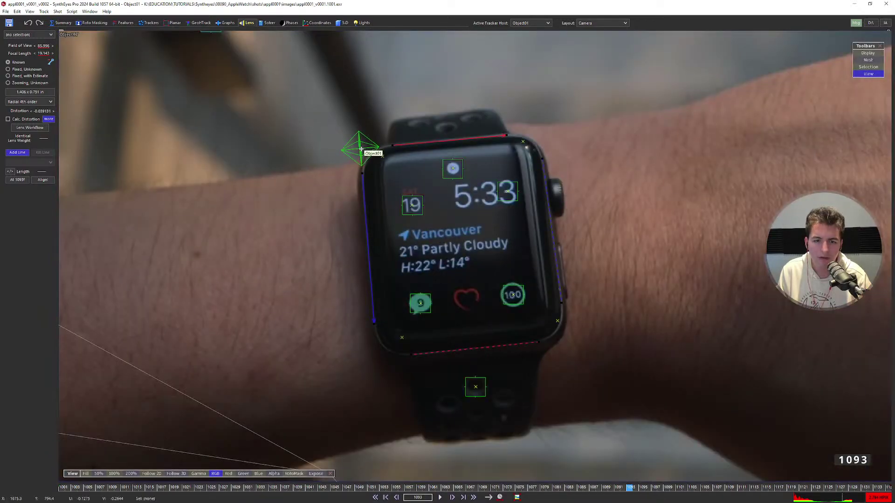
key("q")
scroll(285, 347, "up", 6)
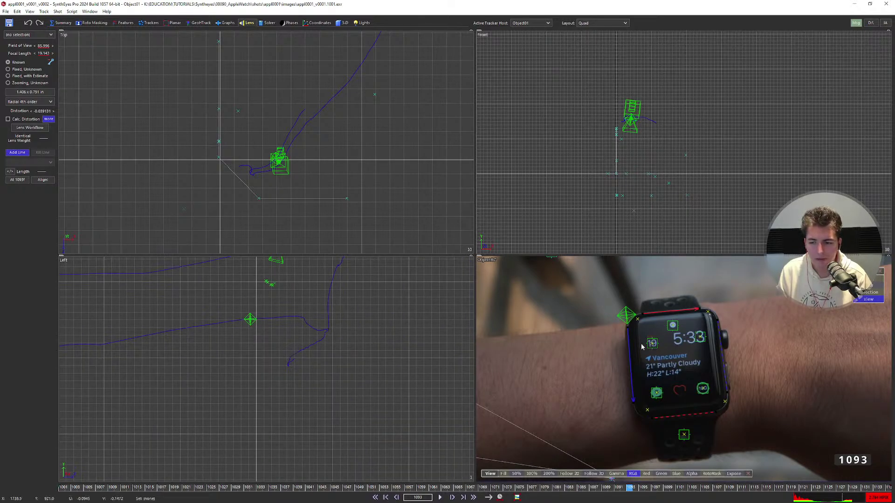
scroll(625, 311, "up", 6)
scroll(647, 336, "down", 6)
scroll(634, 326, "up", 8)
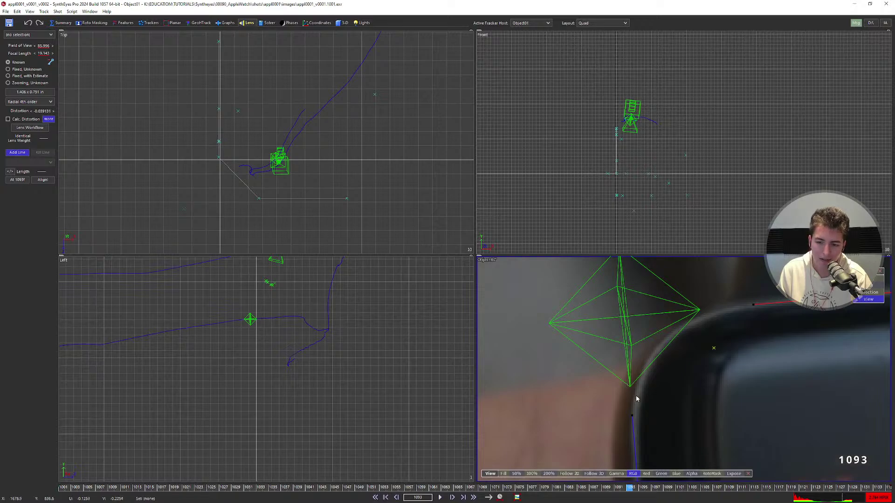
scroll(620, 387, "down", 2)
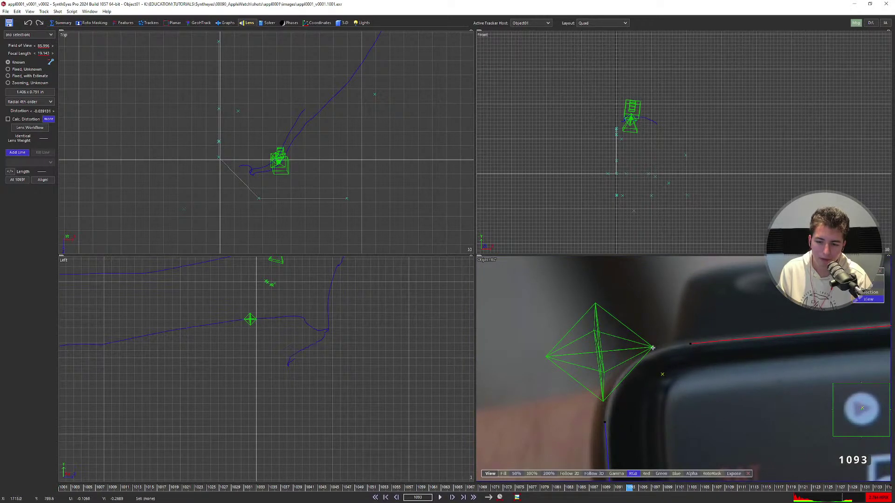
scroll(599, 335, "down", 5)
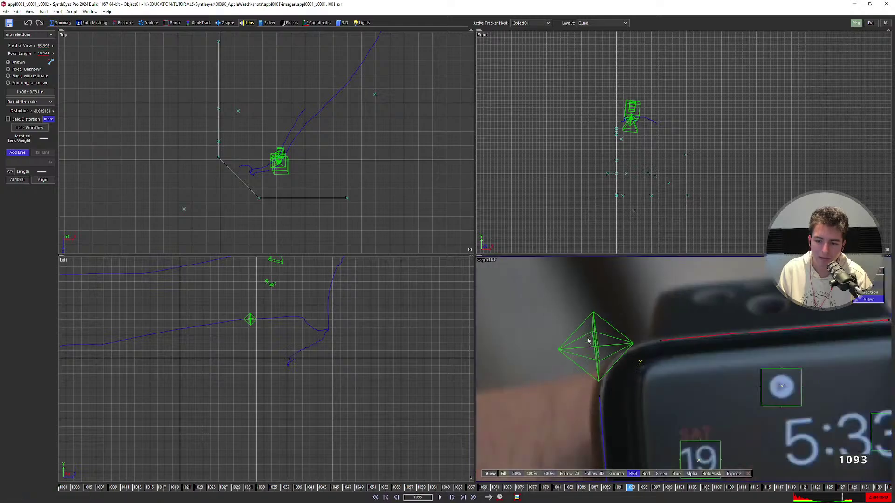
middle_click_drag(602, 334, 594, 314)
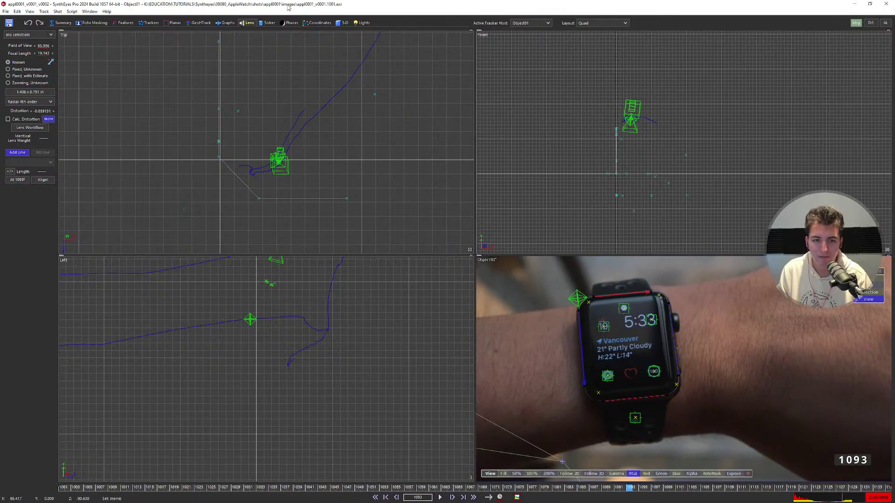
Try drawing a plane of about 3.4 by 3.5 around the watch object's origin in the Top view, using world coordinates.
left_click(342, 25)
scroll(294, 177, "up", 2)
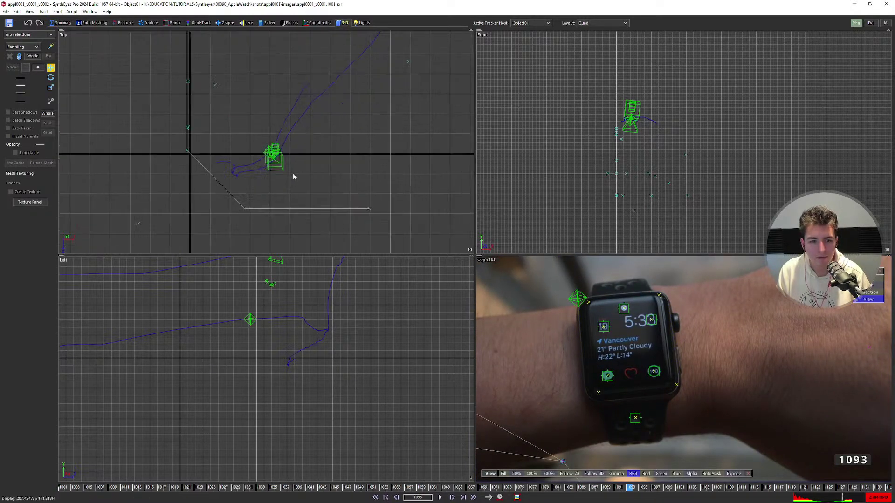
left_click(22, 47)
left_click(22, 68)
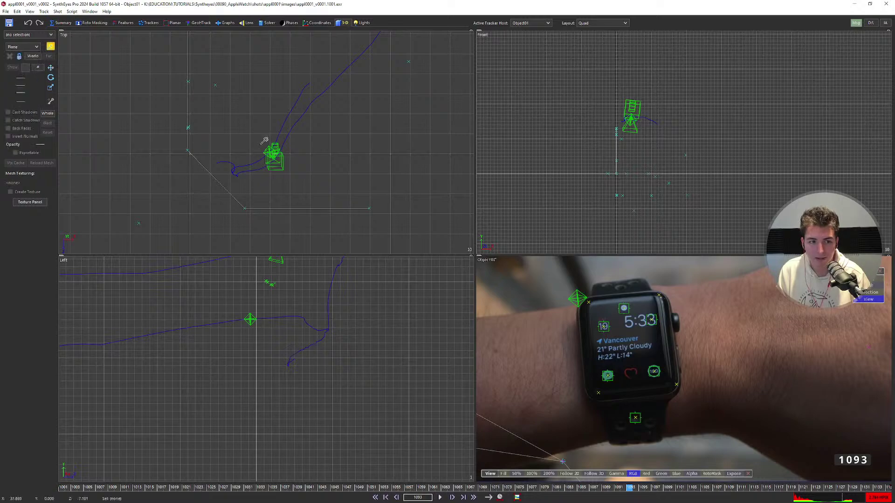
scroll(270, 156, "up", 5)
left_click_drag(292, 132, 320, 160)
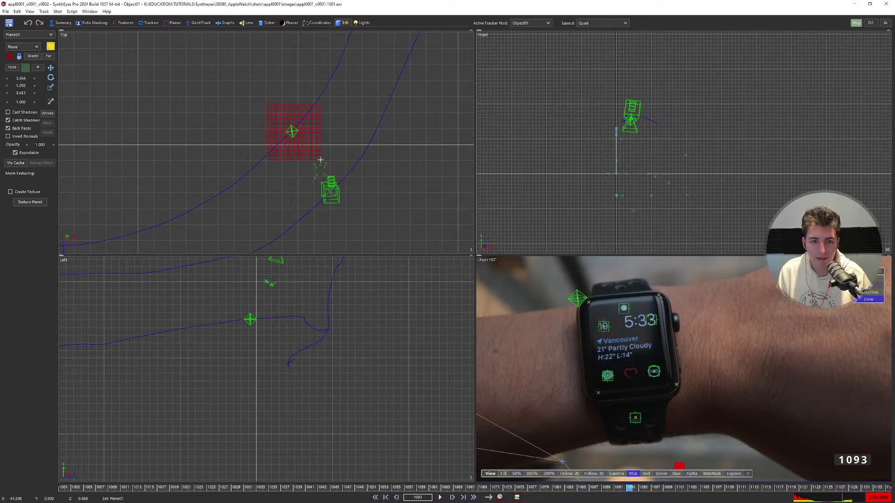
scroll(630, 186, "up", 3)
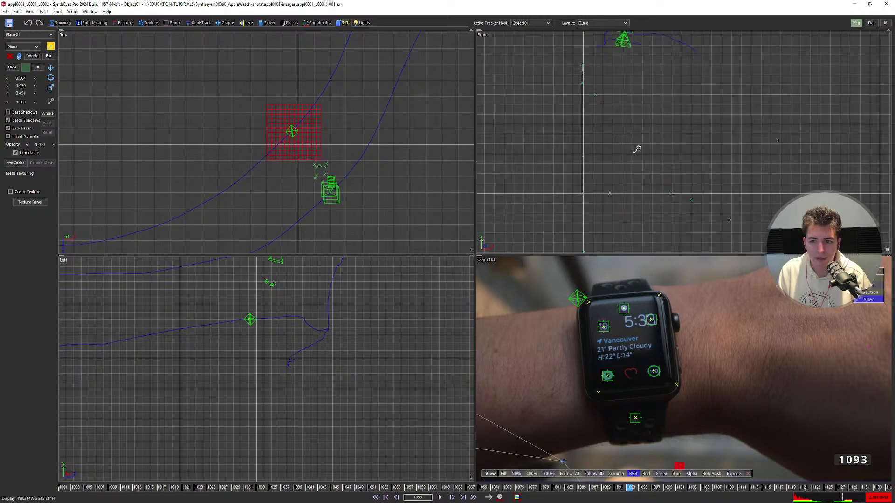
scroll(630, 190, "down", 3)
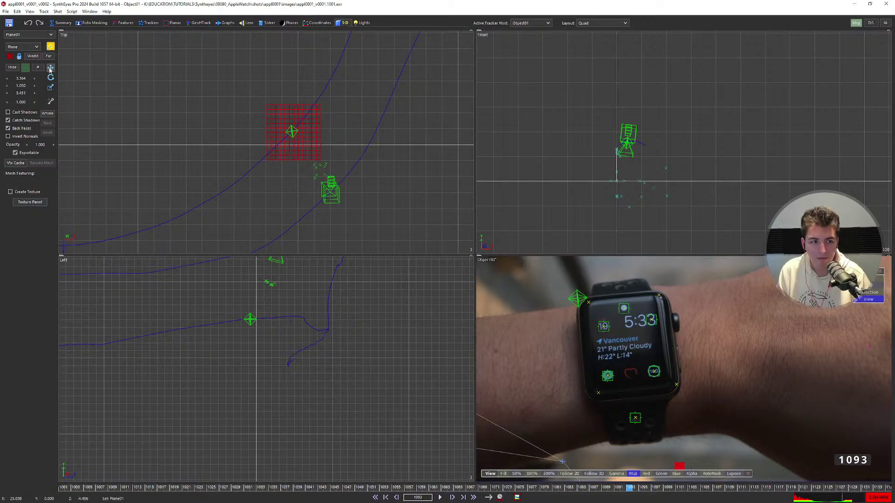
Try resetting the plane's position to 0, 0, 0 and compare it with the watch in the footage.
left_click(50, 68)
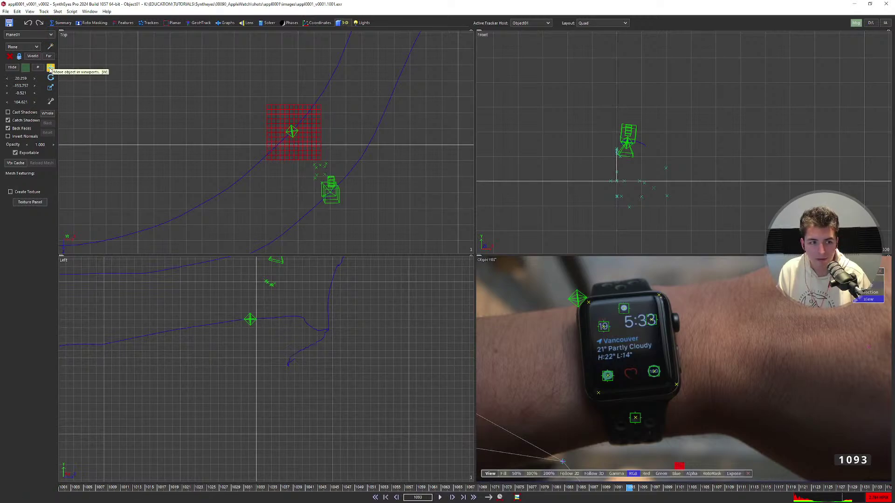
right_click(20, 87)
right_click(21, 93)
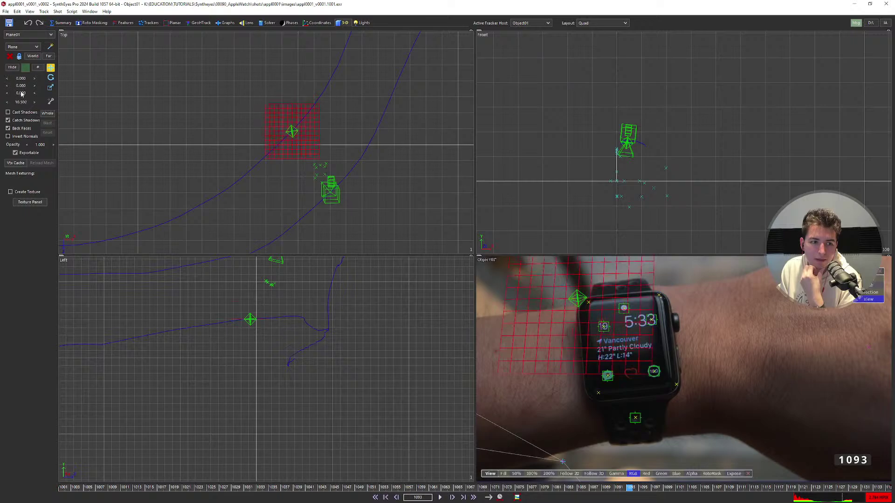
scroll(608, 345, "down", 2)
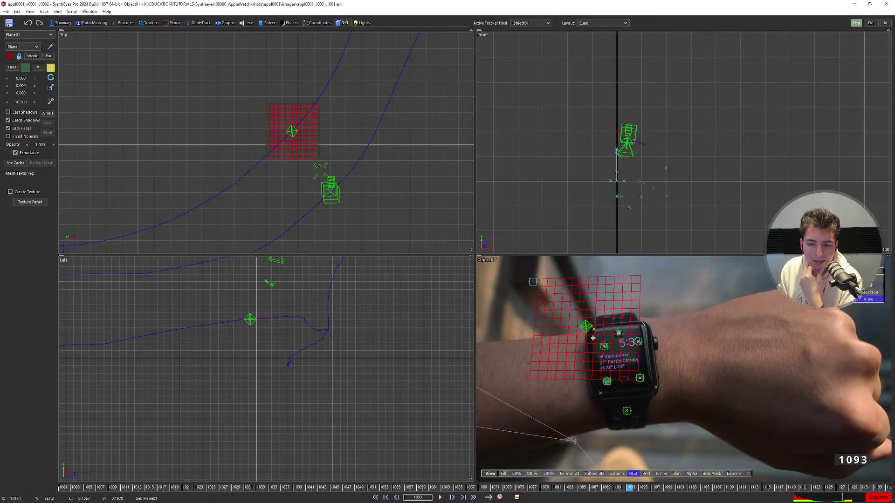
scroll(625, 352, "up", 1)
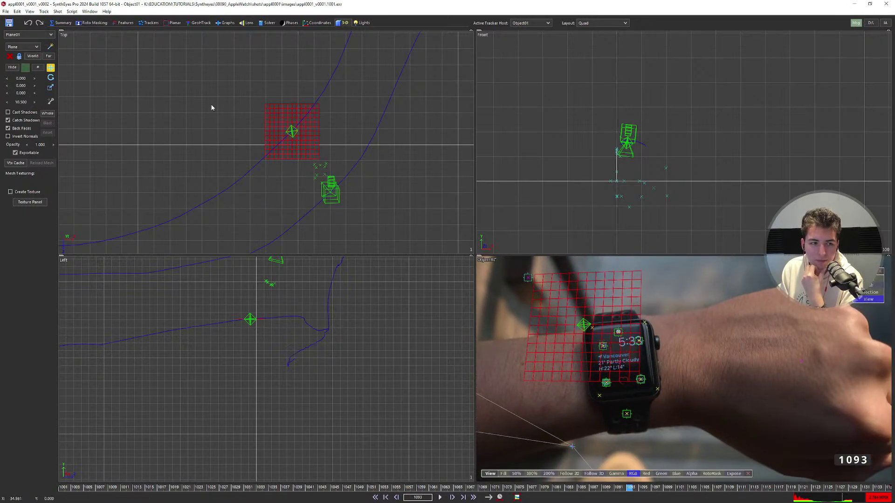
Try resetting the plane's rotation to 0 on all three axes, and delete the plane.
left_click(51, 77)
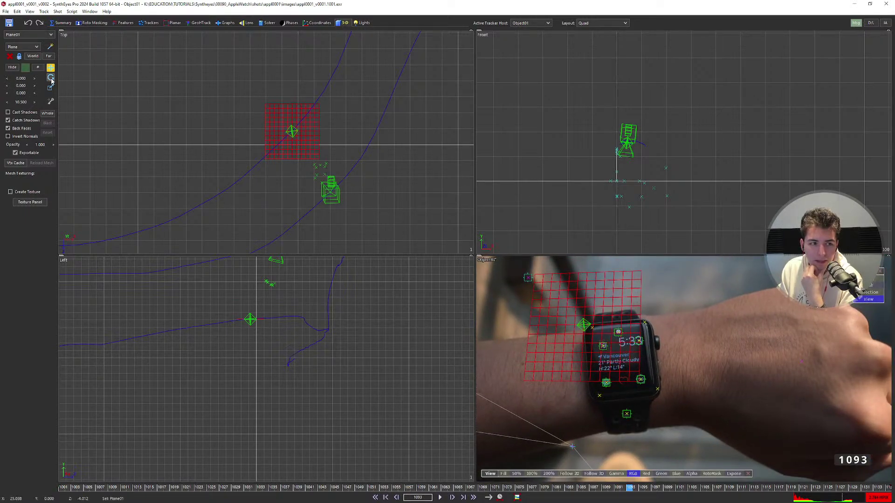
left_click_drag(22, 91, 21, 94)
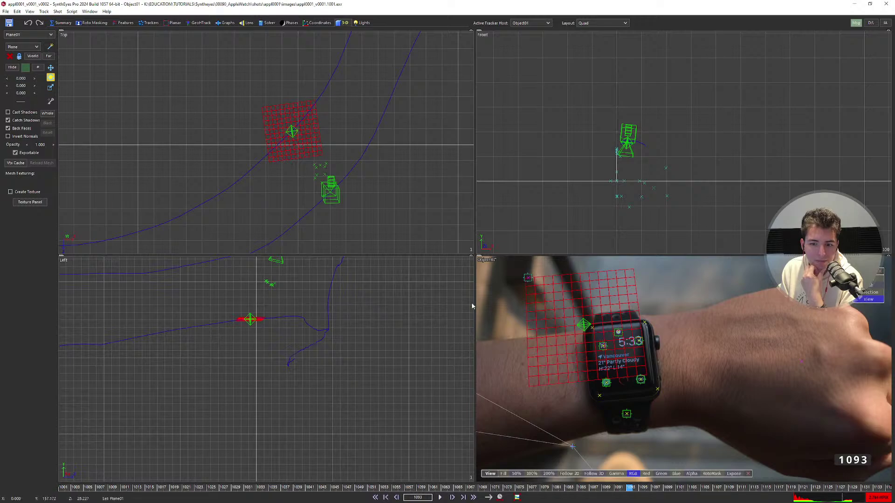
scroll(620, 366, "up", 2)
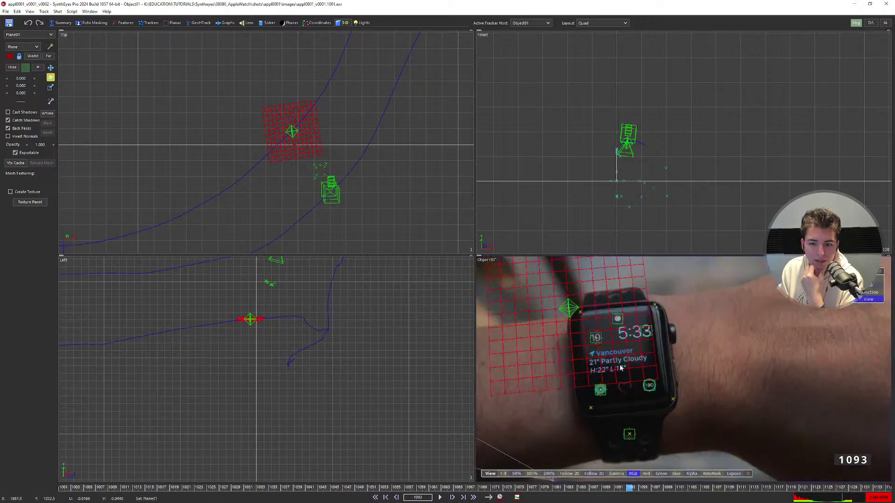
scroll(620, 327, "up", 1)
scroll(608, 311, "down", 2)
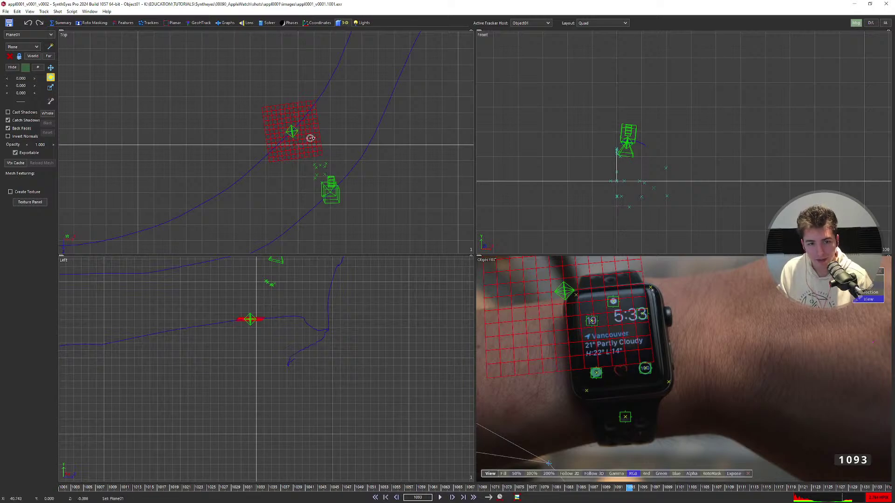
key("Delete")
scroll(331, 169, "down", 5)
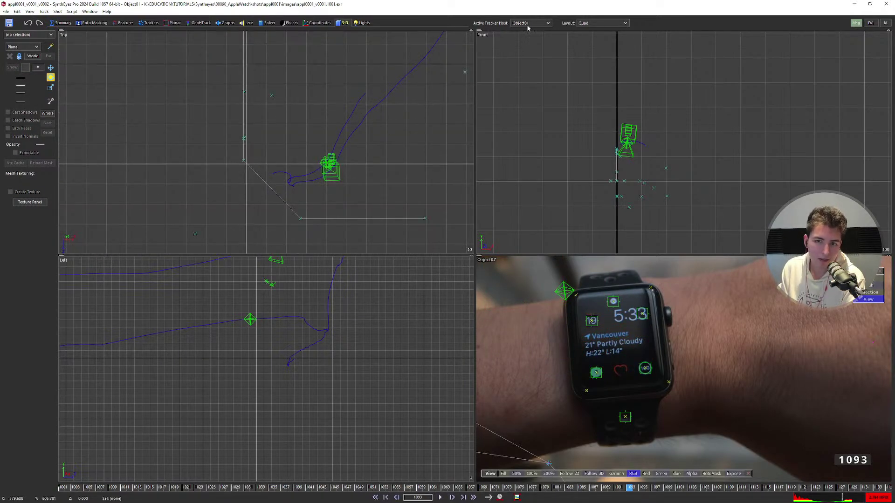
Switch the coordinate system from World to Object and find the watch object in the Top, Front and Left views.
left_click(32, 56)
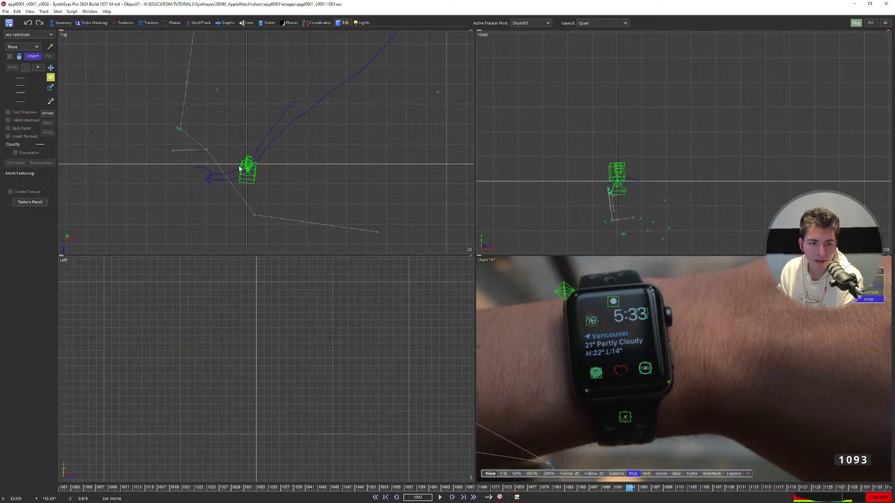
scroll(248, 181, "up", 5)
scroll(249, 168, "up", 4)
scroll(254, 166, "down", 6)
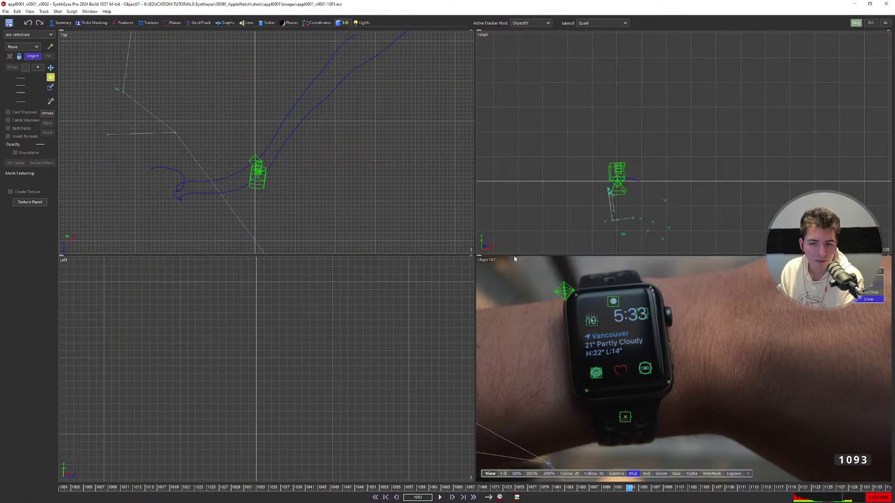
scroll(641, 166, "down", 3)
scroll(382, 343, "down", 5)
scroll(401, 366, "up", 3)
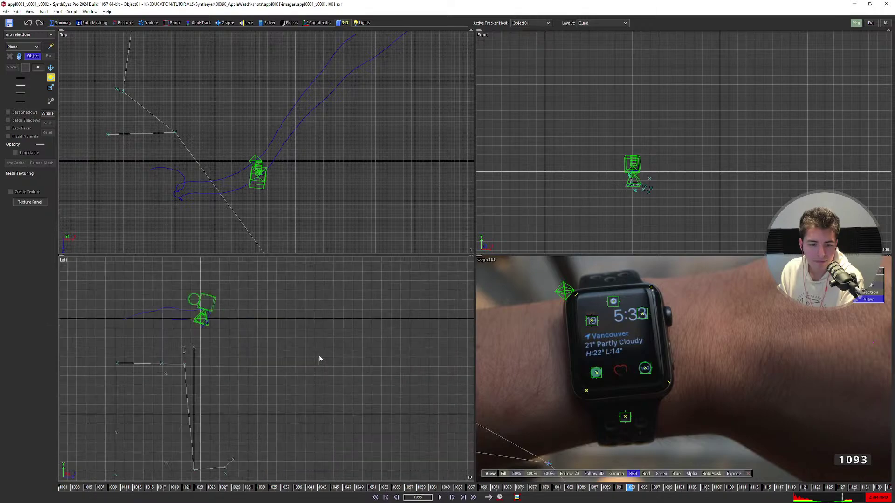
Scrub between frames 1074 and 1099 and examine the watch object's placement in the Left and Top views.
scroll(320, 360, "up", 3)
middle_click_drag(249, 352, 341, 366)
left_click_drag(631, 488, 512, 488)
scroll(299, 352, "up", 8)
middle_click_drag(379, 341, 344, 361)
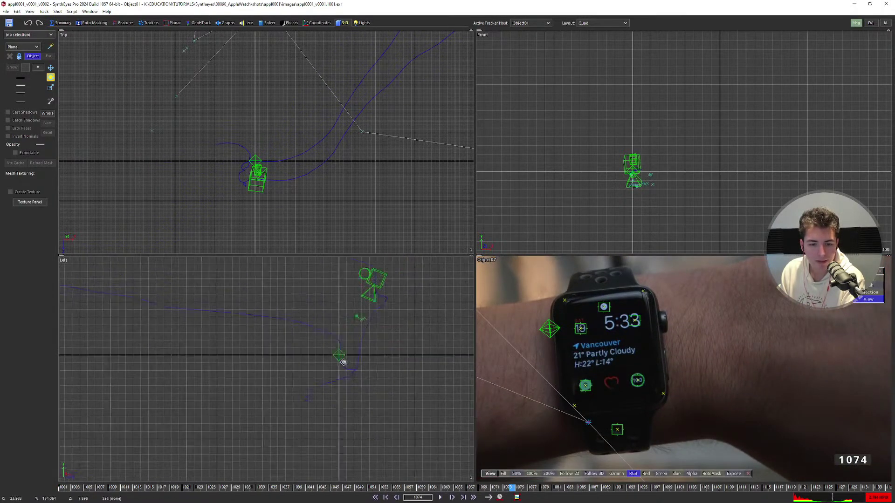
scroll(312, 379, "down", 3)
left_click_drag(551, 488, 667, 488)
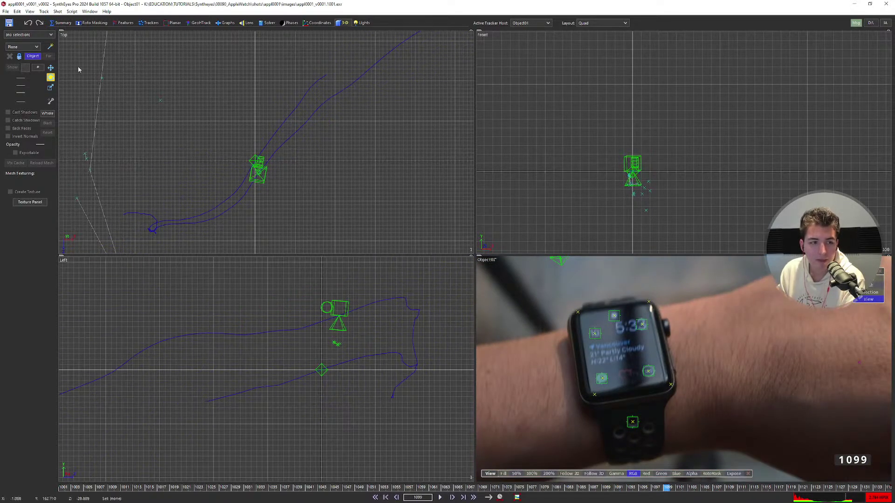
Draw a plane of about 3.6 by 3.8 around the watch object's origin and check it against the footage at frame 1094.
left_click(50, 46)
scroll(258, 153, "up", 5)
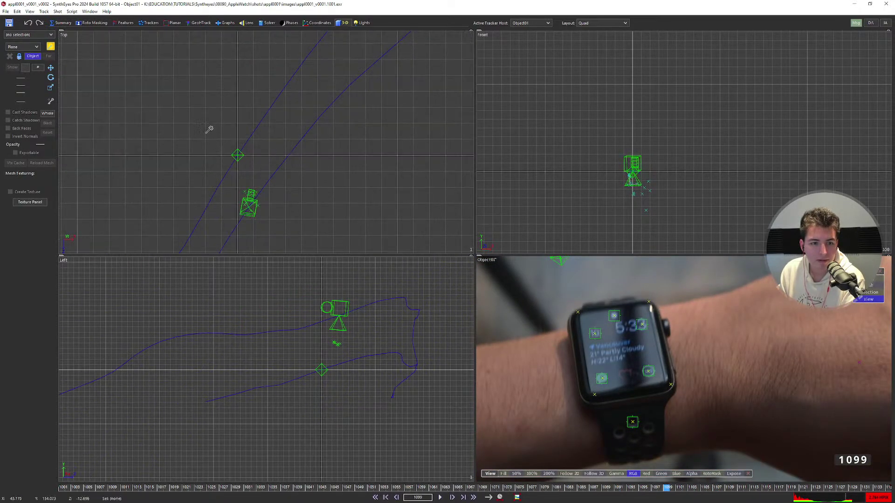
left_click_drag(238, 156, 271, 187)
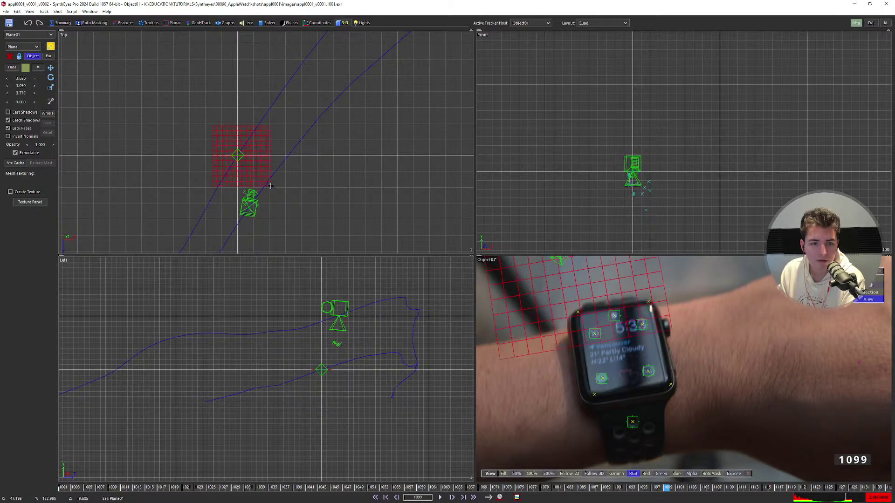
scroll(596, 421, "down", 3)
left_click_drag(667, 487, 637, 488)
scroll(648, 359, "up", 5)
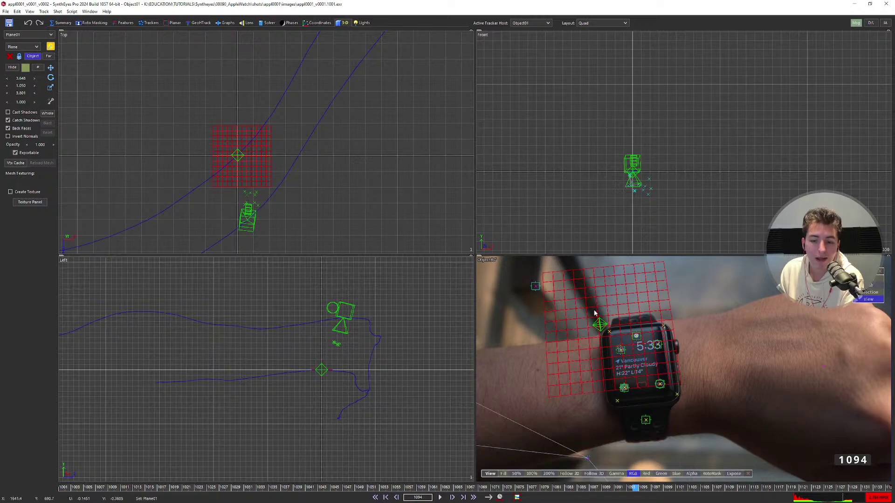
Return to alignment frame 1093 and compare the plane's grid with the lines drawn along the watch case.
left_click(245, 23)
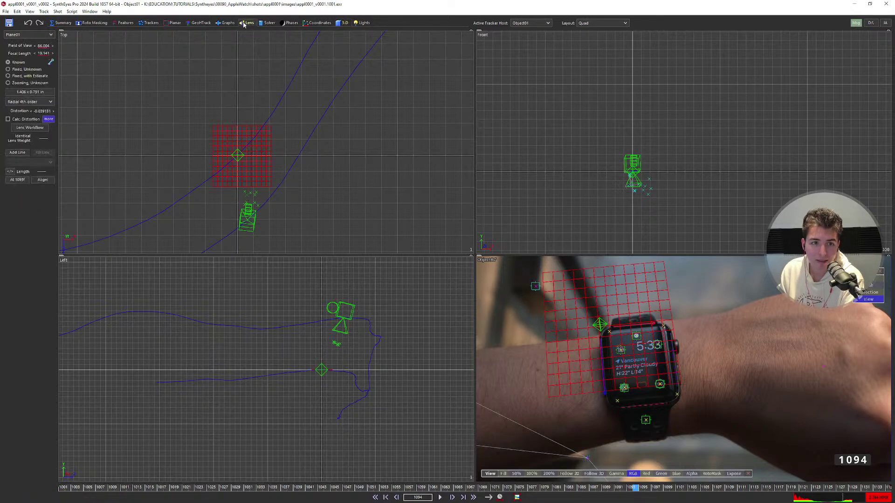
left_click(18, 180)
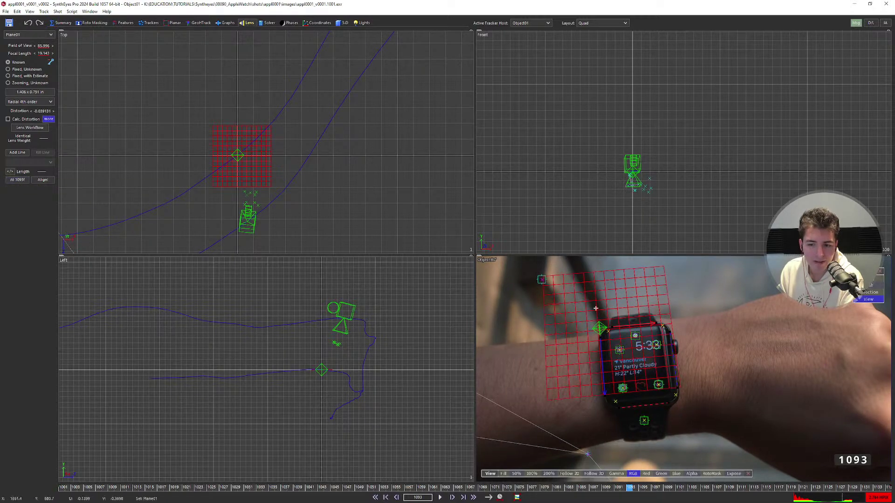
scroll(635, 347, "up", 2)
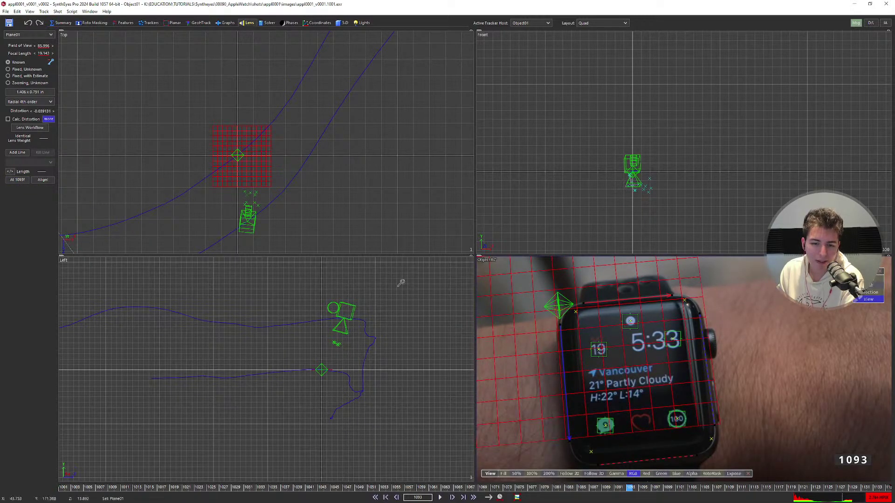
left_click(241, 169)
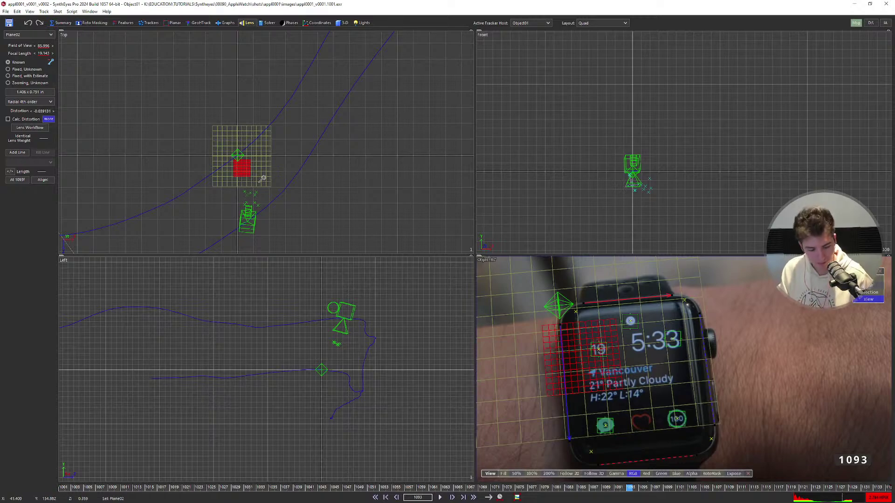
key("ctrl+z")
scroll(265, 178, "up", 1)
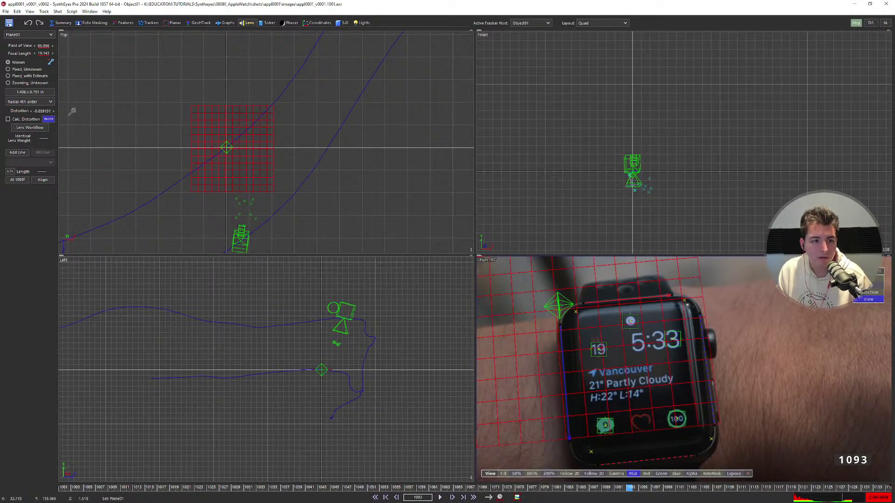
Move the plane over the watch face to about X 1.05, Y 0, Z 0.87 and check its placement in the Left and Top views.
left_click(148, 23)
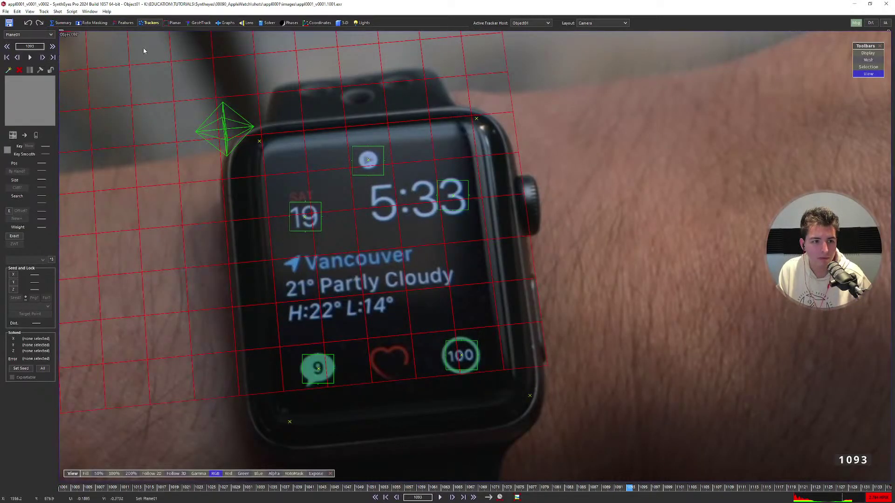
left_click(344, 22)
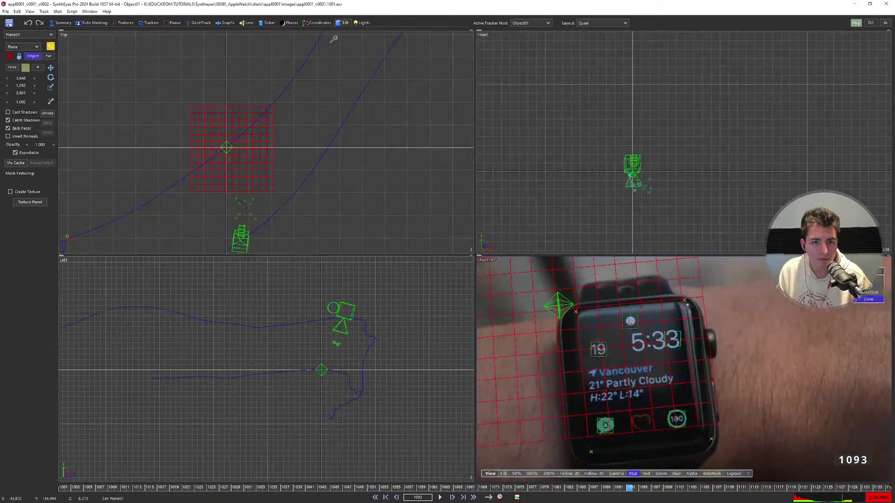
left_click(50, 68)
left_click_drag(252, 163, 270, 181)
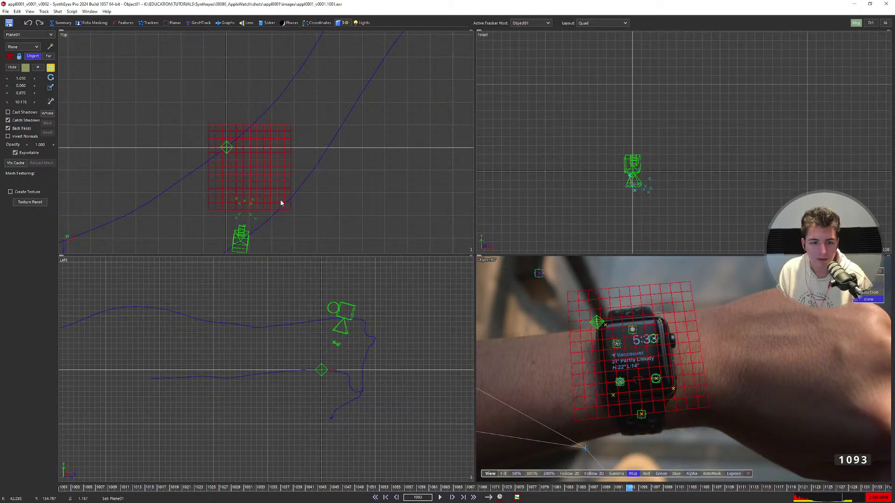
scroll(338, 369, "up", 5)
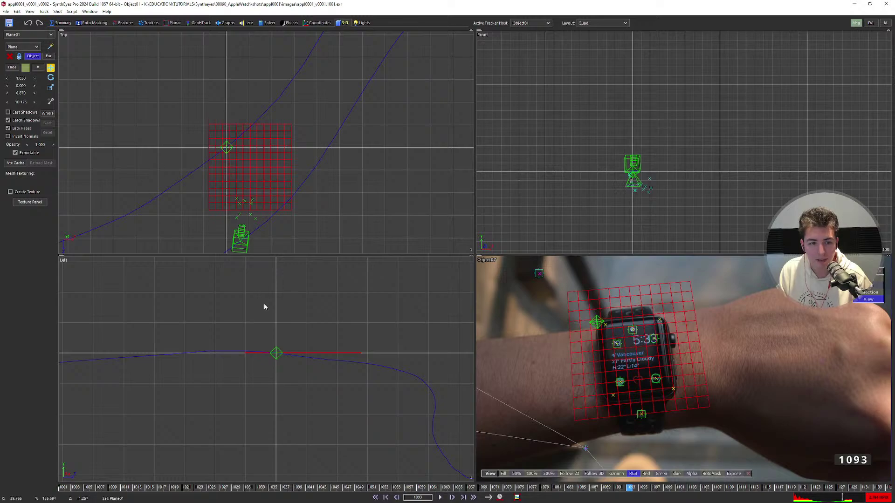
scroll(312, 367, "down", 4)
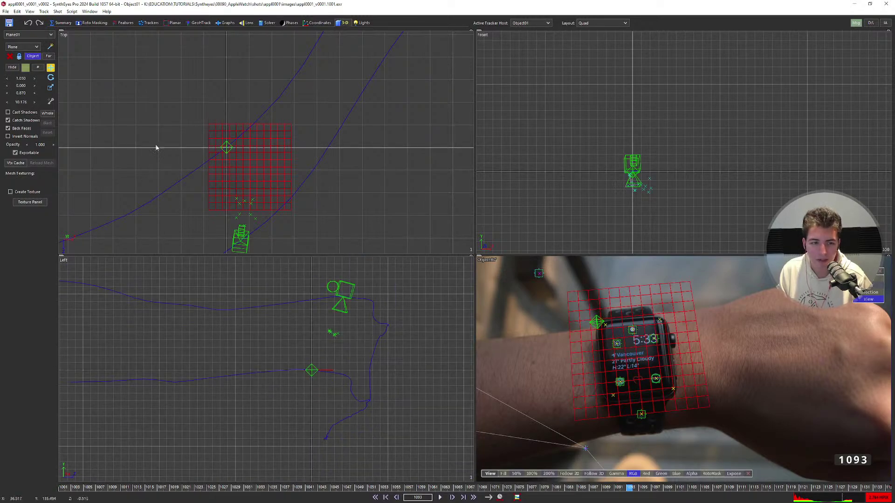
scroll(366, 74, "down", 5)
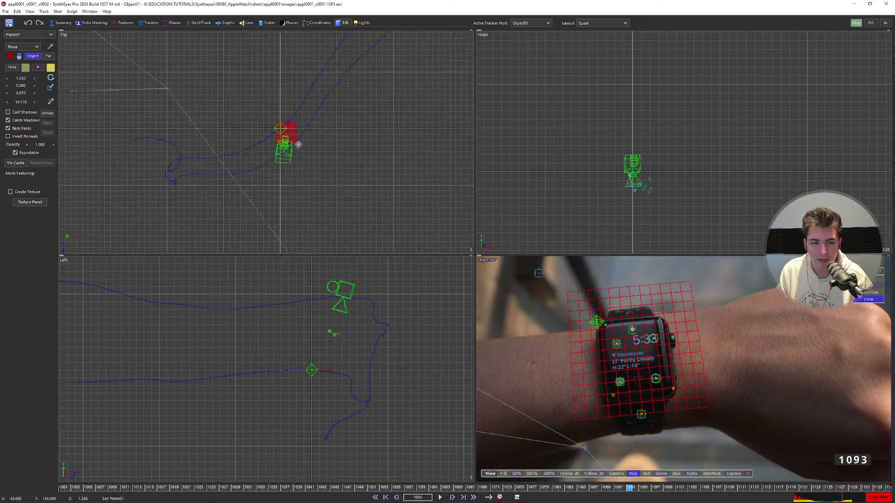
scroll(319, 149, "up", 5)
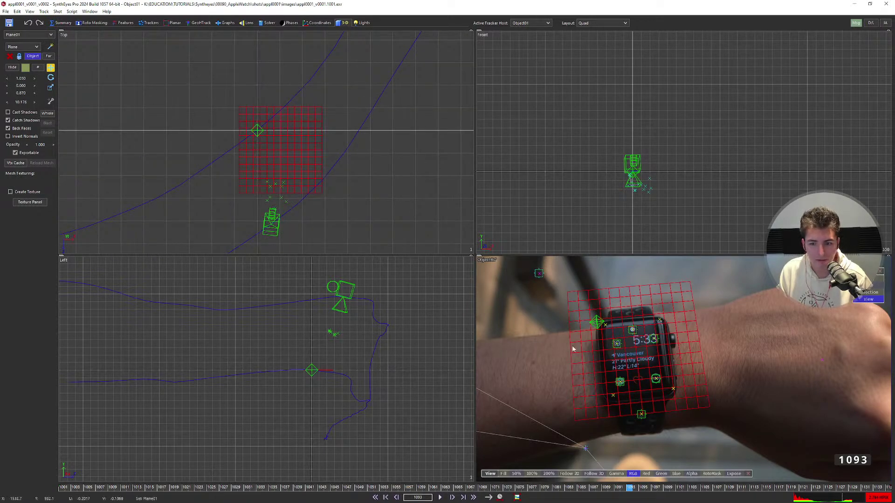
Select the five trackers on the watch screen at frame 1093 and drop them onto the plane mesh.
key("c")
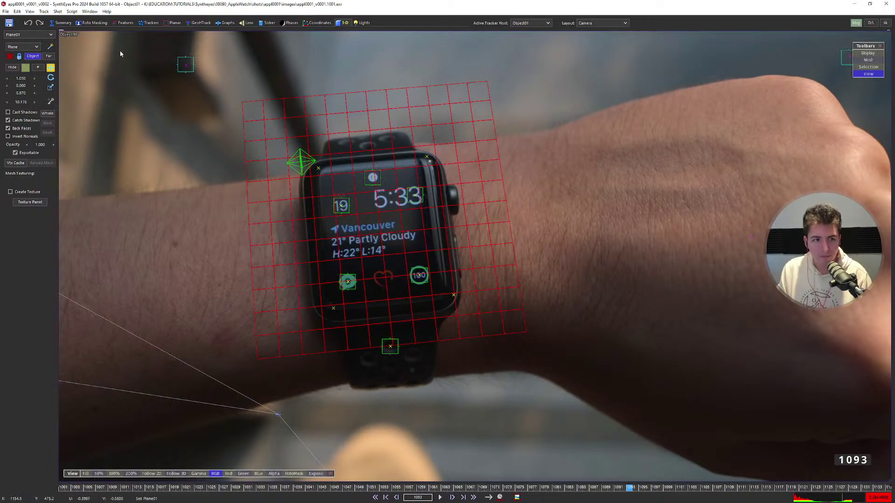
left_click(142, 23)
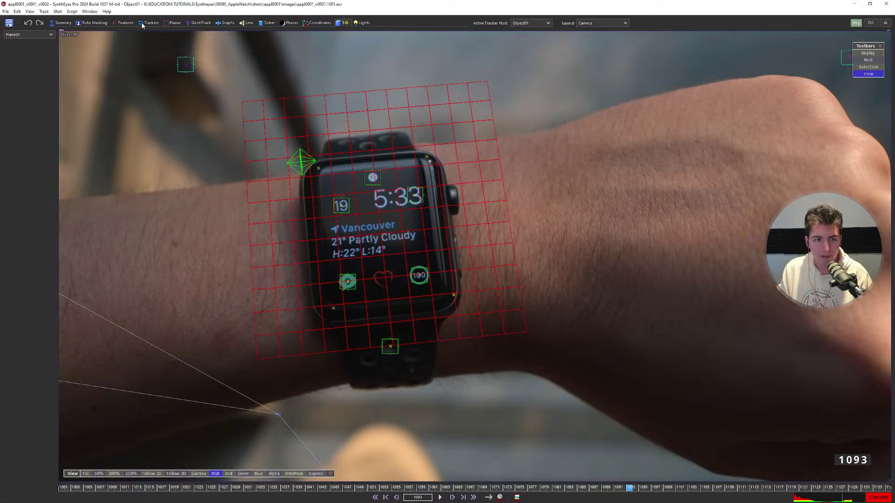
left_click(444, 281)
mouse_move(339, 296)
left_mouse_down()
mouse_move(348, 180)
mouse_move(416, 158)
mouse_move(418, 167)
left_mouse_up()
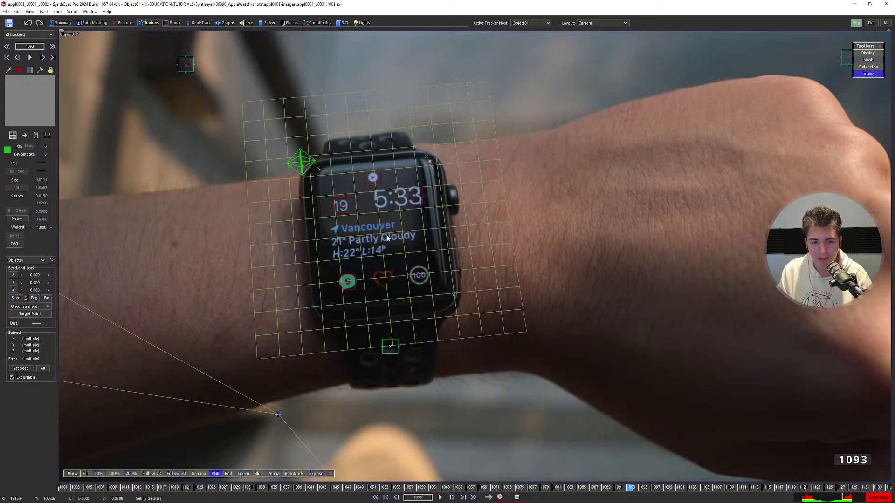
left_click(44, 11)
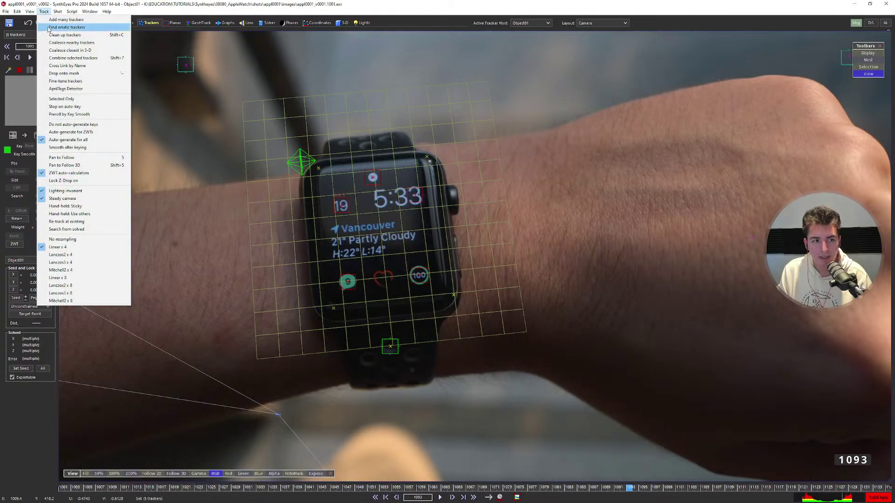
left_click(64, 73)
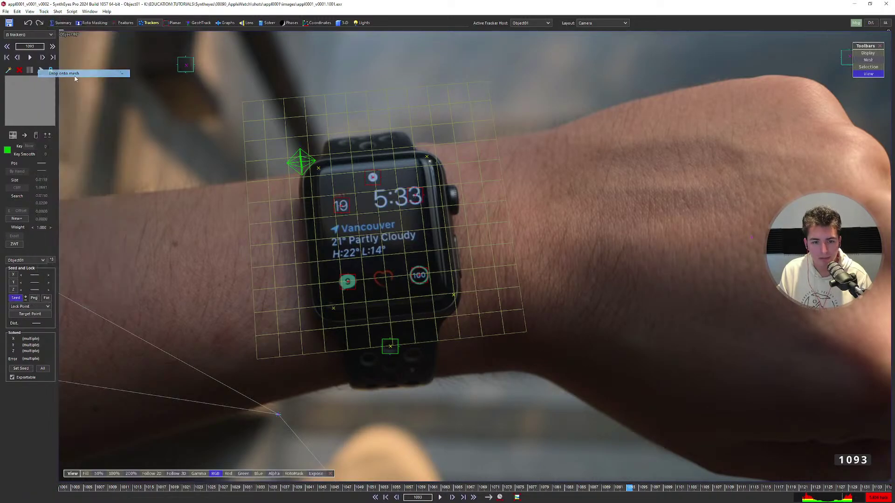
left_click(373, 228)
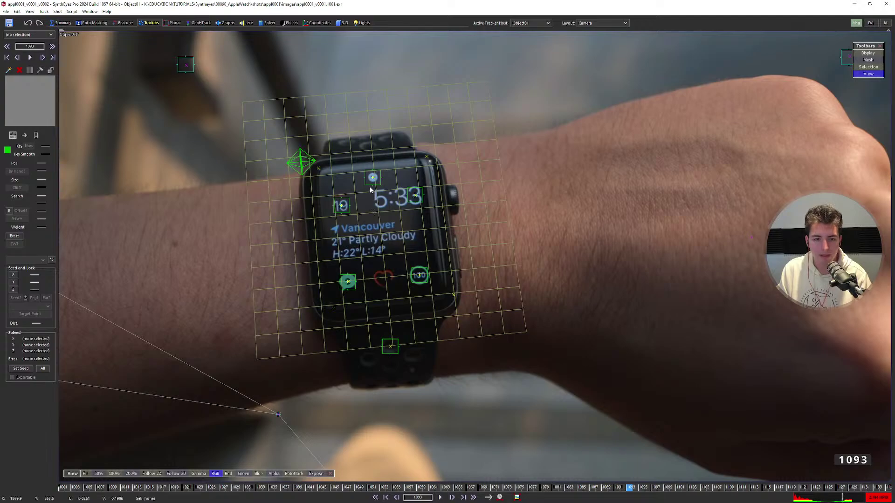
Select the tracker on the date number 19 and compare the solved tracker points with the plane in the Left view.
left_click(372, 178)
left_click(359, 193)
left_click(342, 205)
key("7")
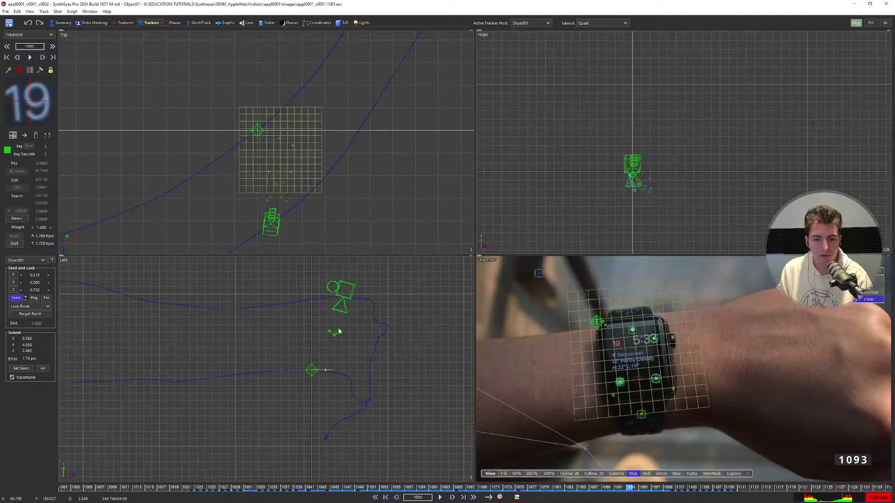
scroll(328, 362, "up", 6)
scroll(335, 308, "up", 2)
scroll(315, 348, "down", 3)
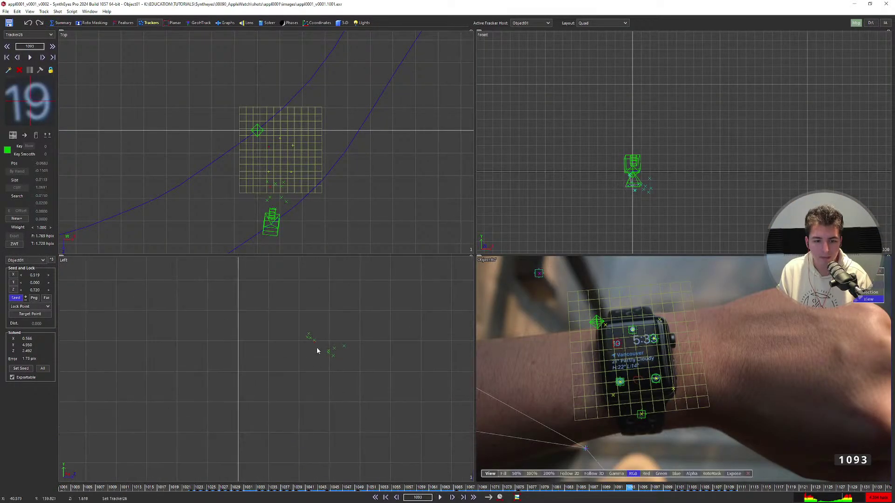
scroll(320, 344, "down", 2)
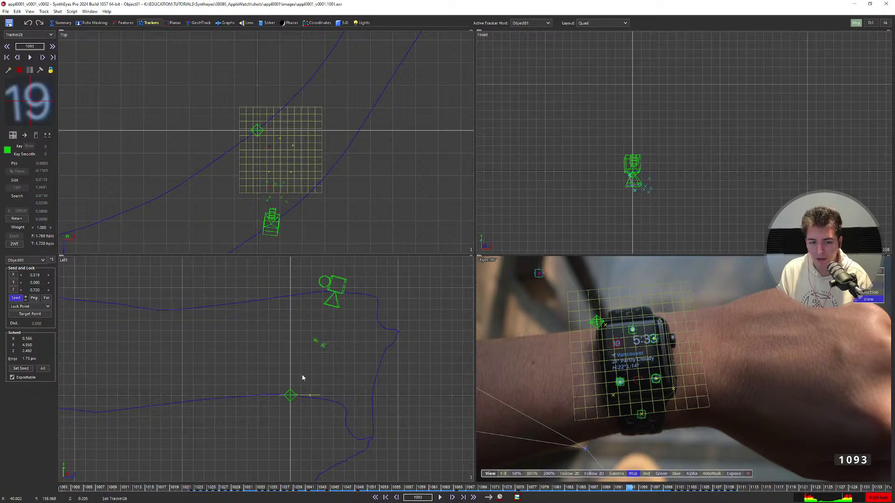
Pick individual tracker seed points along the plane in the Left view and check which watch-screen trackers they belong to.
scroll(312, 347, "up", 3)
middle_click_drag(280, 434, 303, 380)
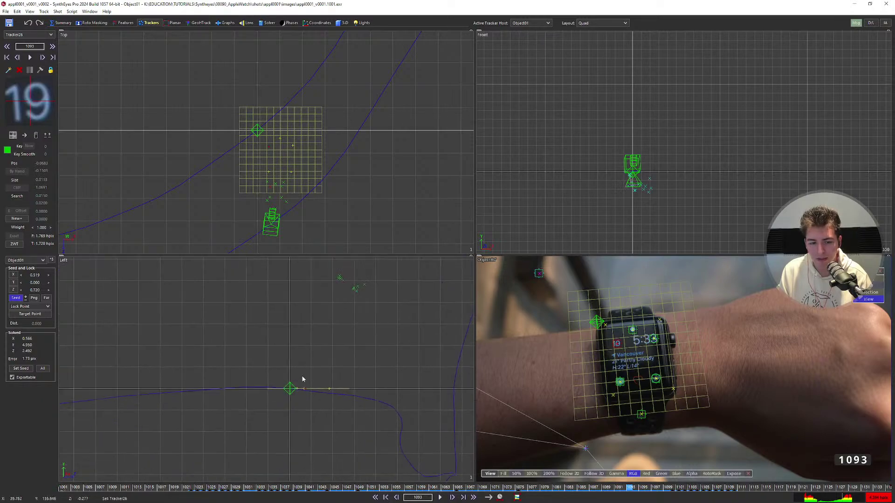
scroll(293, 349, "up", 3)
scroll(310, 306, "down", 3)
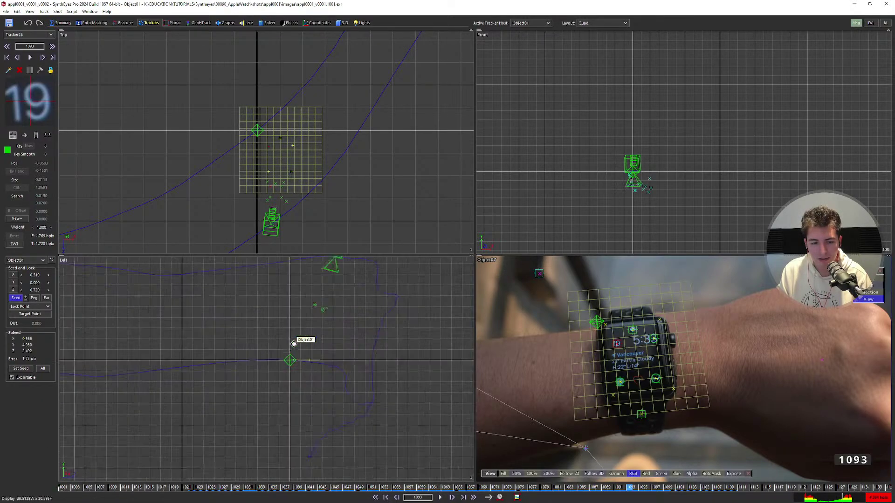
scroll(378, 372, "up", 3)
middle_click_drag(240, 373, 288, 341)
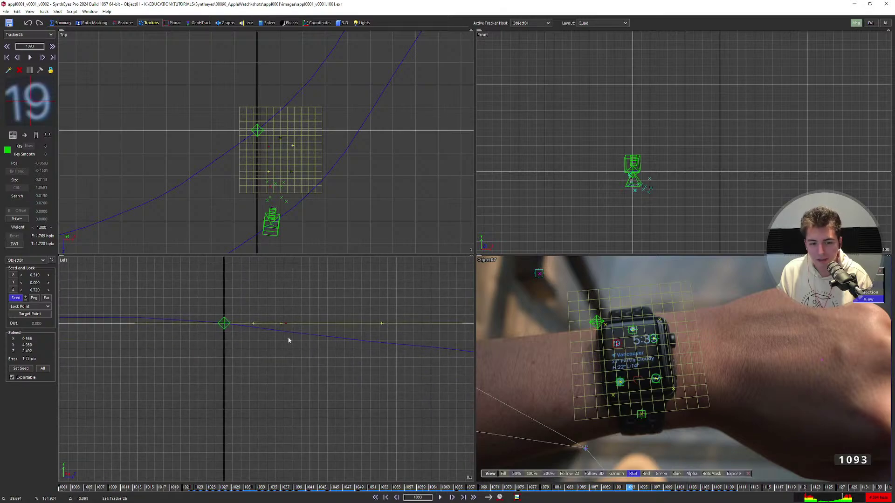
left_click(281, 324)
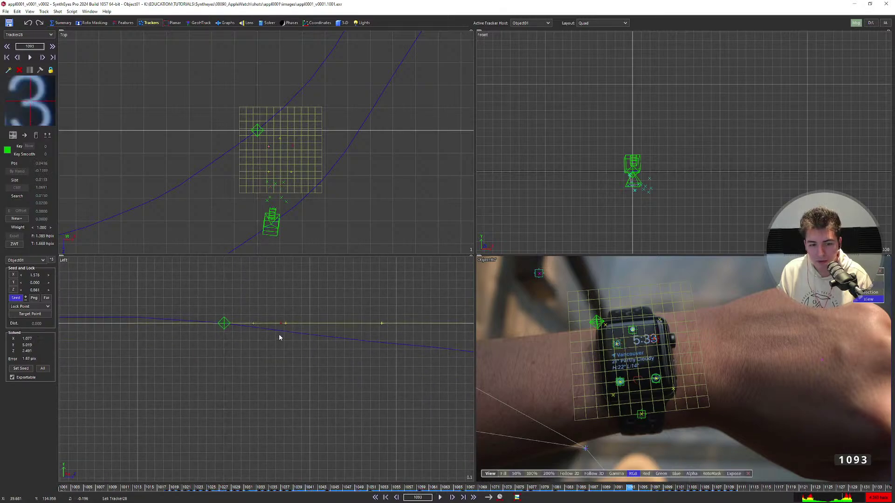
left_click(252, 325)
scroll(310, 323, "down", 3)
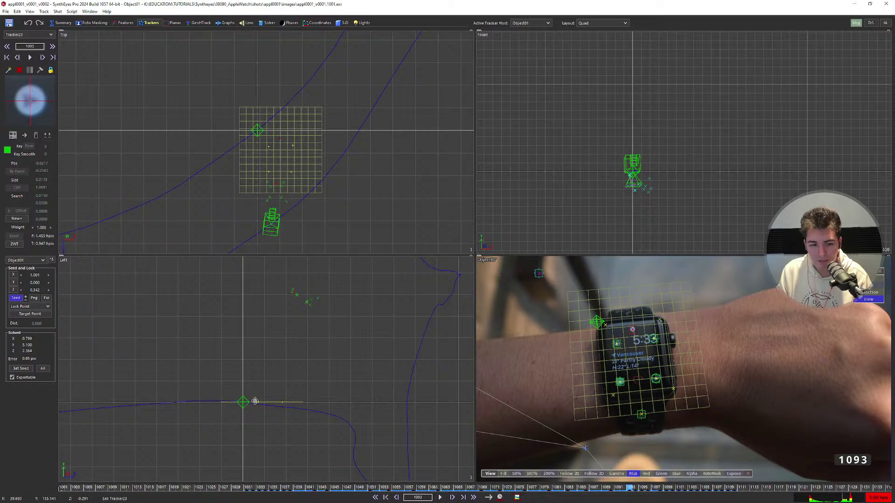
Set the watch object's solving mode to From Seed Points and run the solve.
left_click(267, 23)
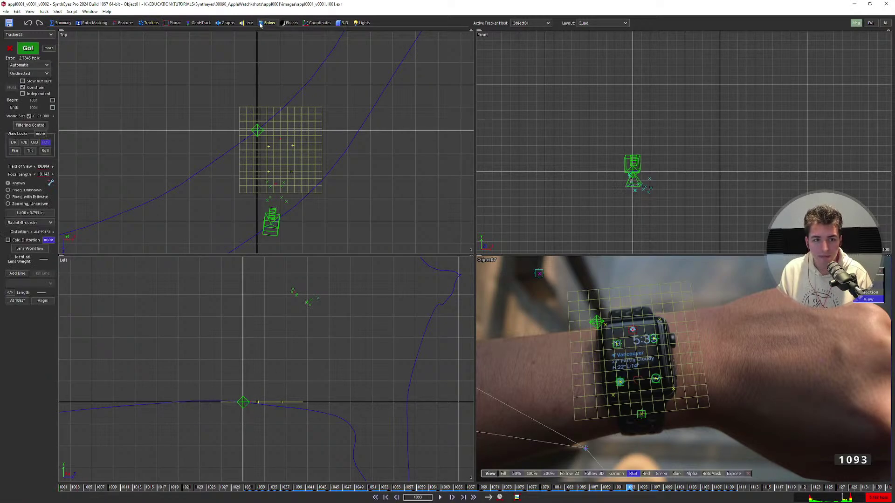
left_click(33, 64)
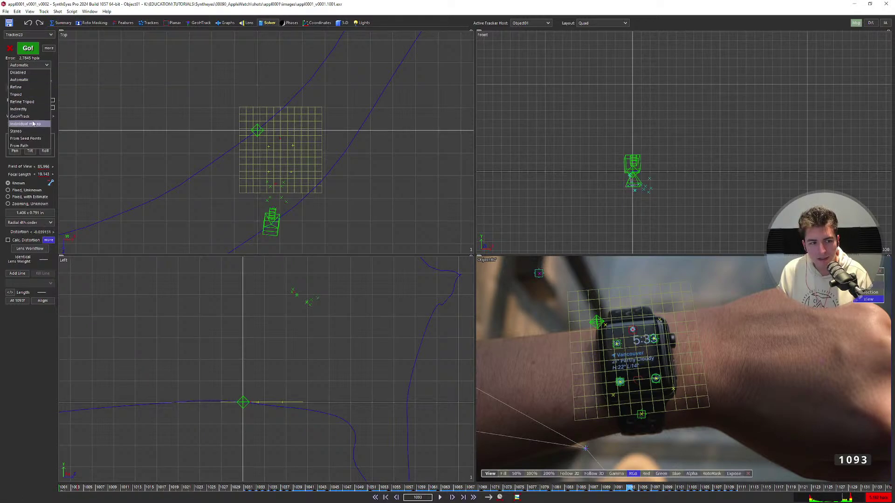
left_click(33, 139)
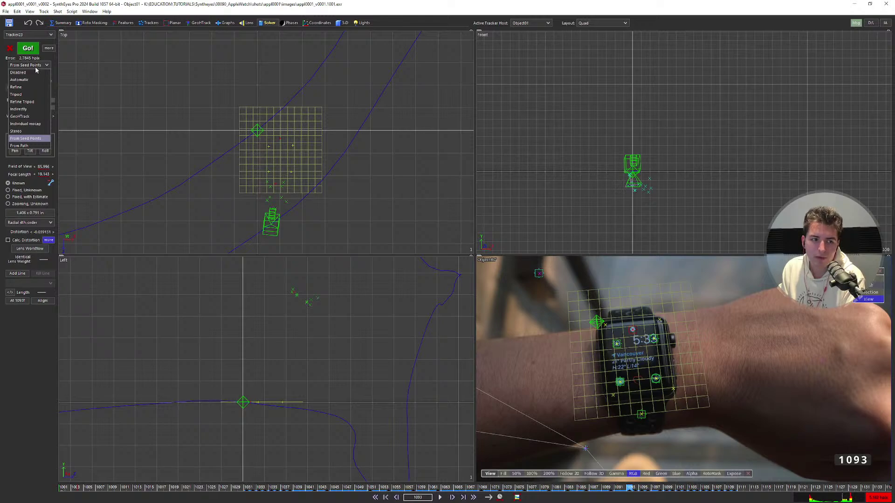
left_click(35, 68)
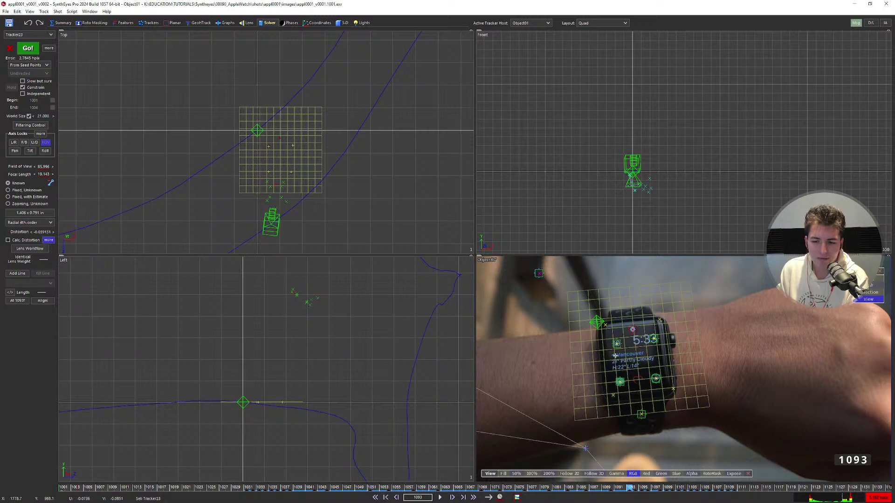
left_click(28, 48)
left_click(437, 295)
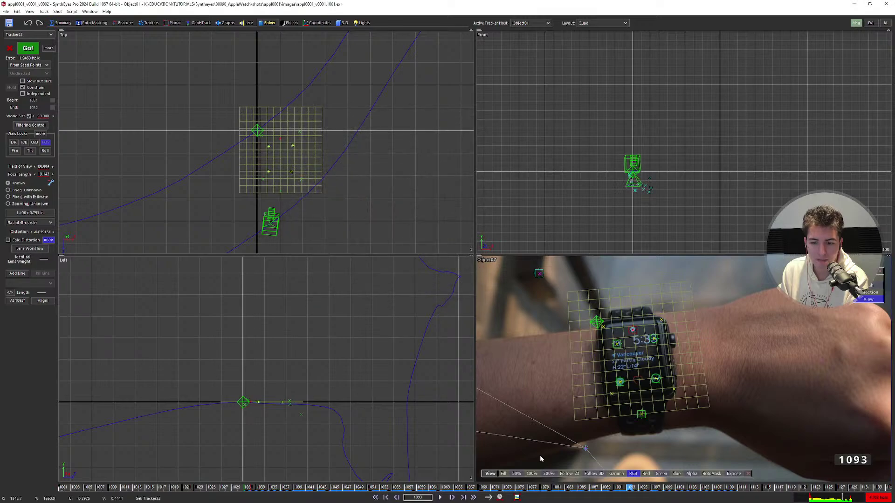
Review the plane and trackers against the watch footage at frames 1106 and 1056 and through the early frames around 1006.
left_click_drag(629, 488, 712, 495)
middle_click_drag(670, 370, 686, 318)
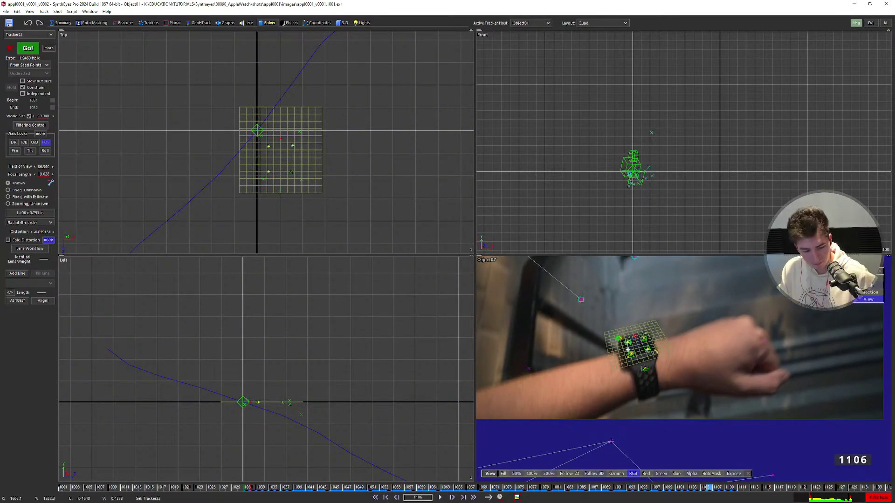
key("grave")
middle_click_drag(452, 315, 525, 349)
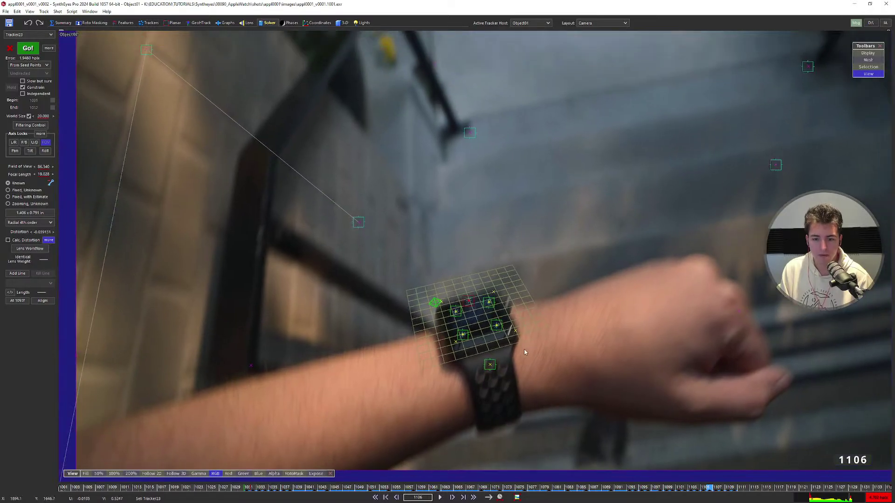
mouse_move(712, 488)
left_mouse_down()
mouse_move(328, 477)
mouse_move(54, 492)
mouse_move(118, 496)
mouse_move(63, 498)
mouse_move(99, 501)
mouse_move(224, 487)
mouse_move(397, 488)
left_mouse_up()
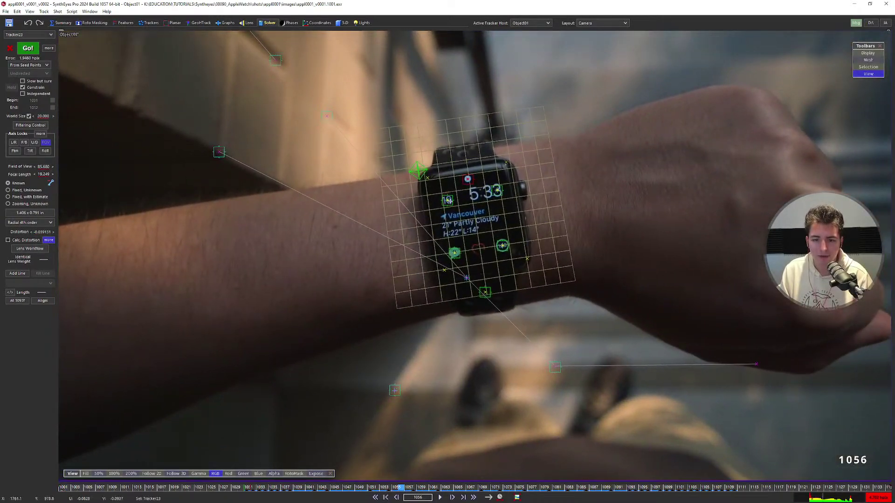
left_click(448, 200)
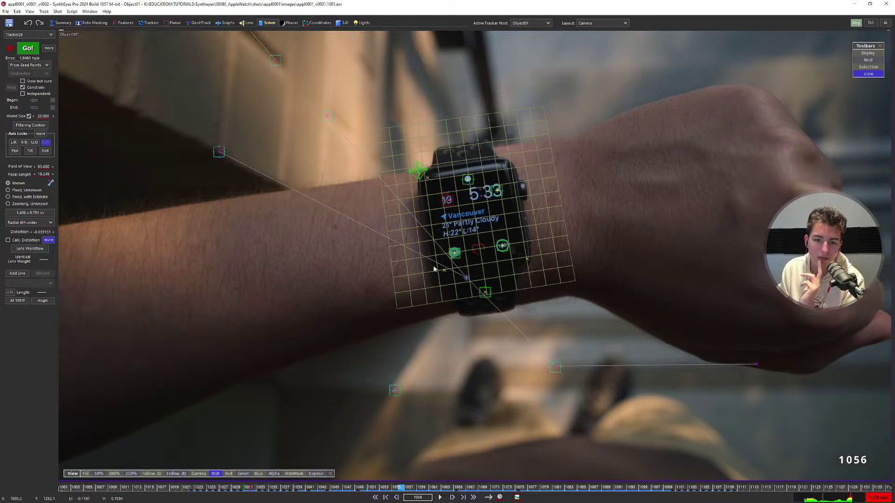
left_click(441, 497)
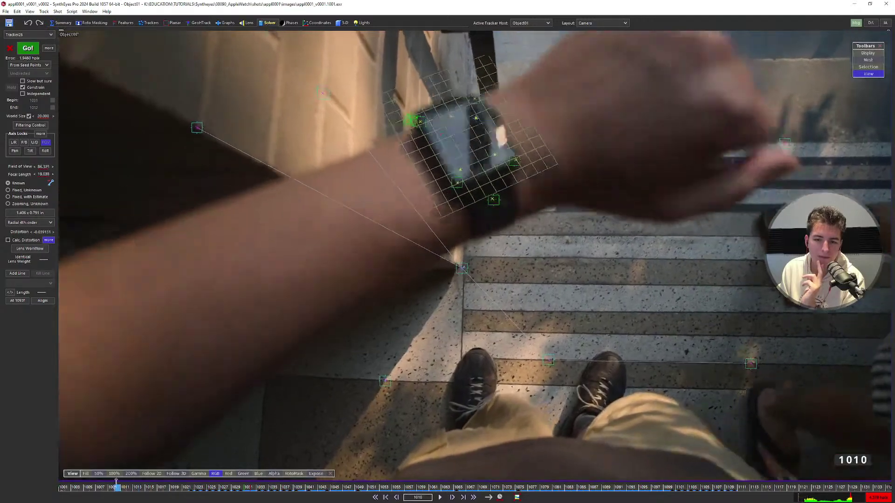
key("space")
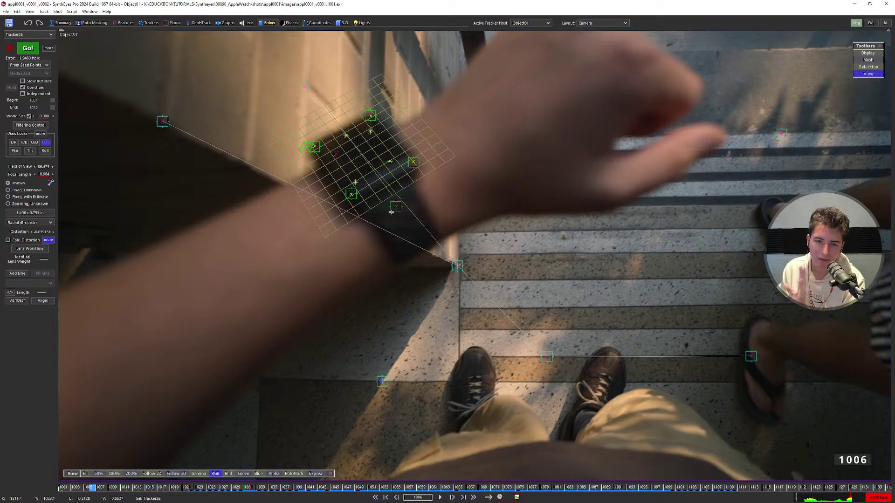
Set the solving mode to Automatic with begin frame 1057 and end frame 1069, keeping the direction Undirected.
left_click(46, 65)
left_click(31, 81)
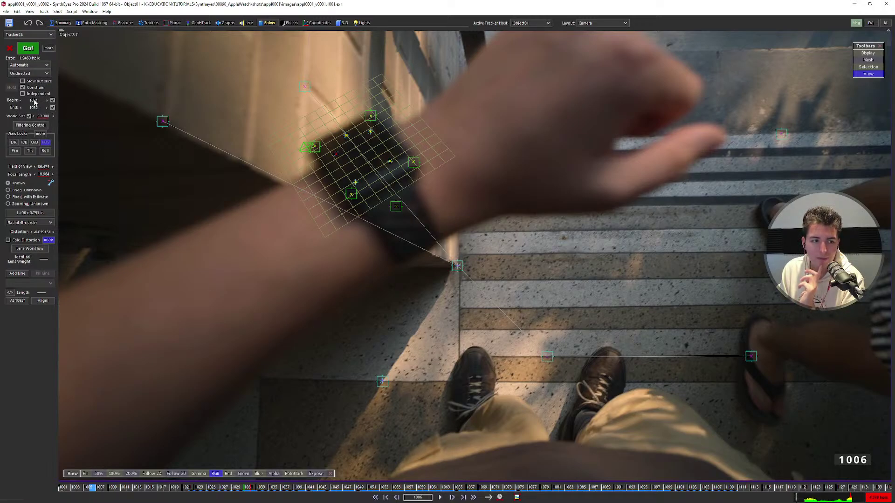
left_click_drag(34, 101, 85, 108)
left_click(34, 73)
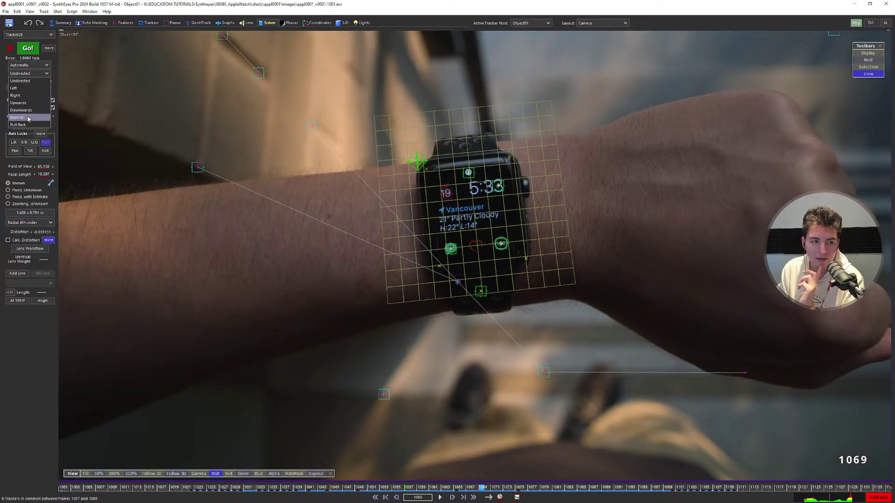
left_click(36, 79)
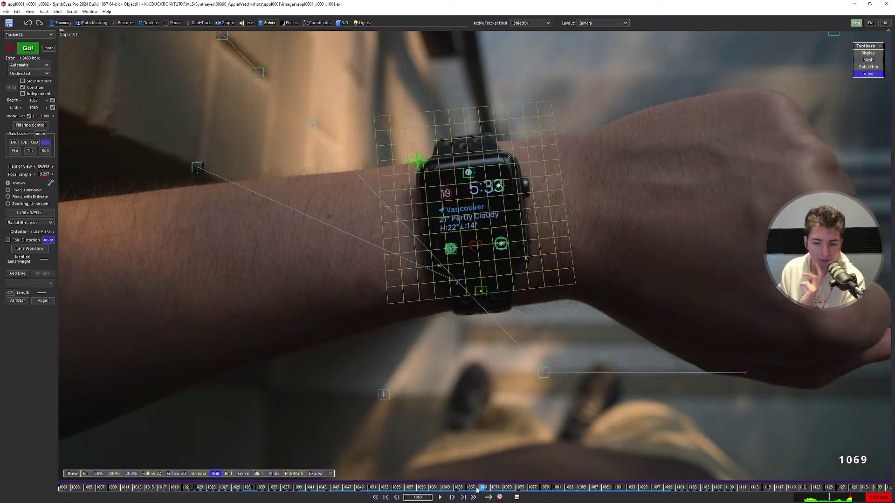
Go to frame 1071 and select the watch's moving object for repositioning with its 3-D transform controls.
left_click_drag(483, 488, 494, 463)
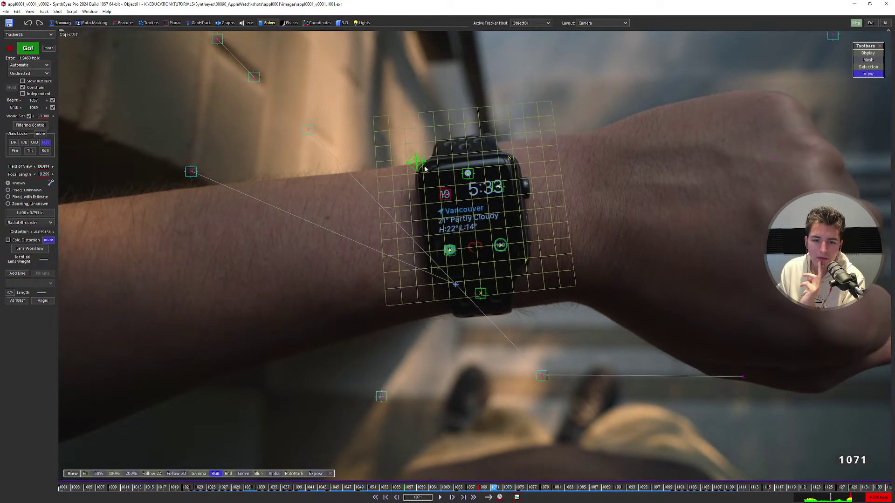
left_click(417, 163)
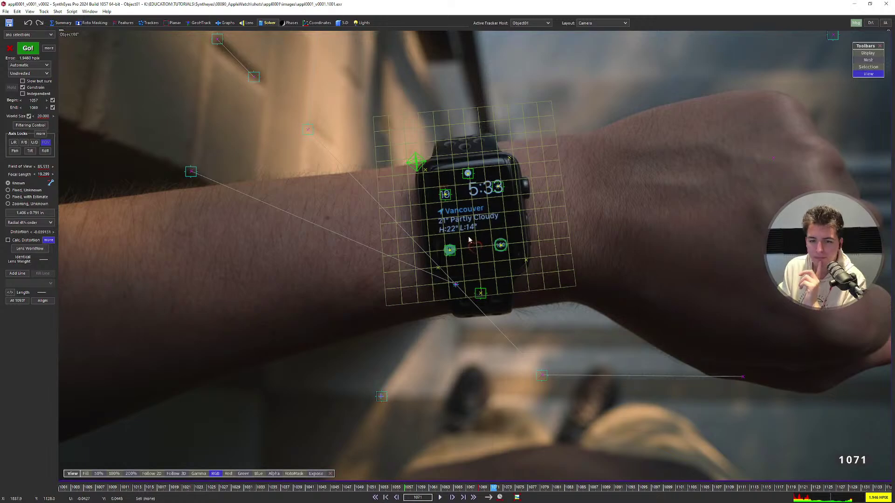
left_click(416, 162)
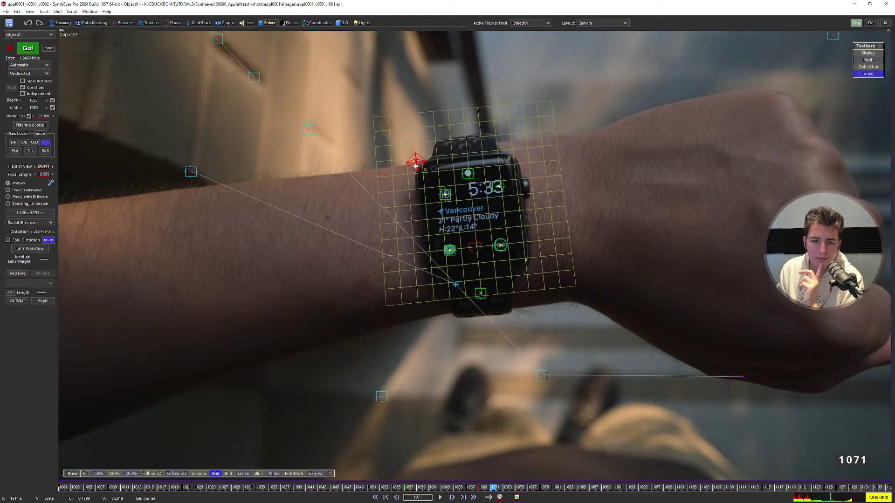
left_click(339, 23)
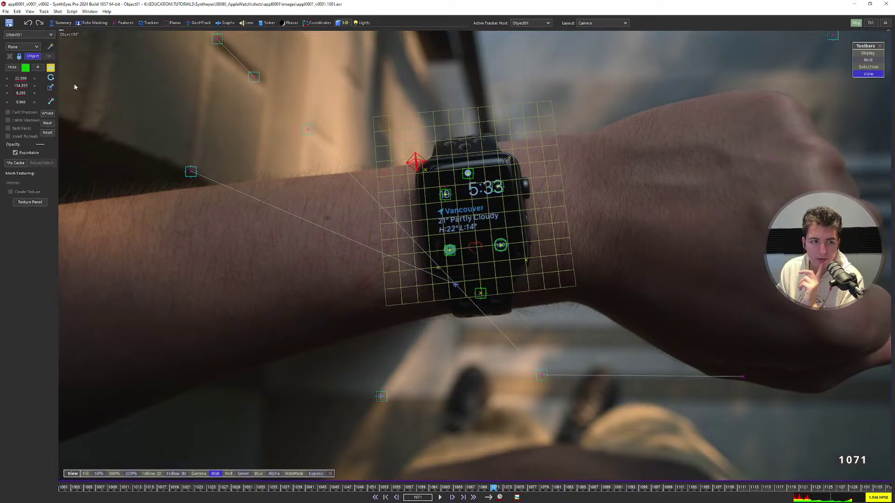
left_click(50, 77)
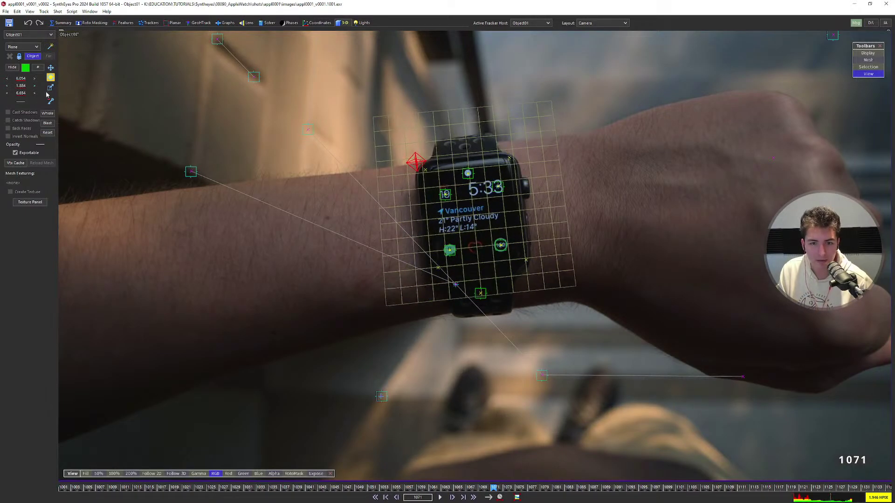
left_click(50, 69)
Try rescaling the watch object to 7.766 and to 14.866, undoing each change.
left_click_drag(22, 103, 146, 116)
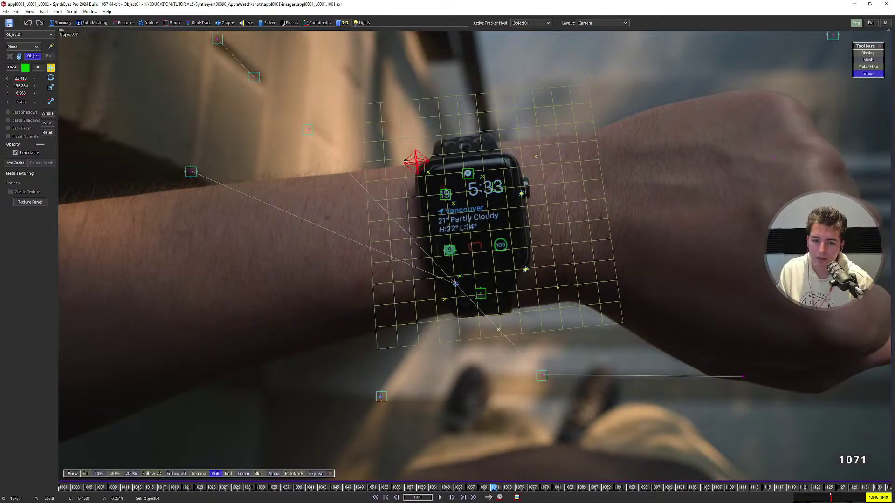
left_click_drag(415, 166, 472, 227)
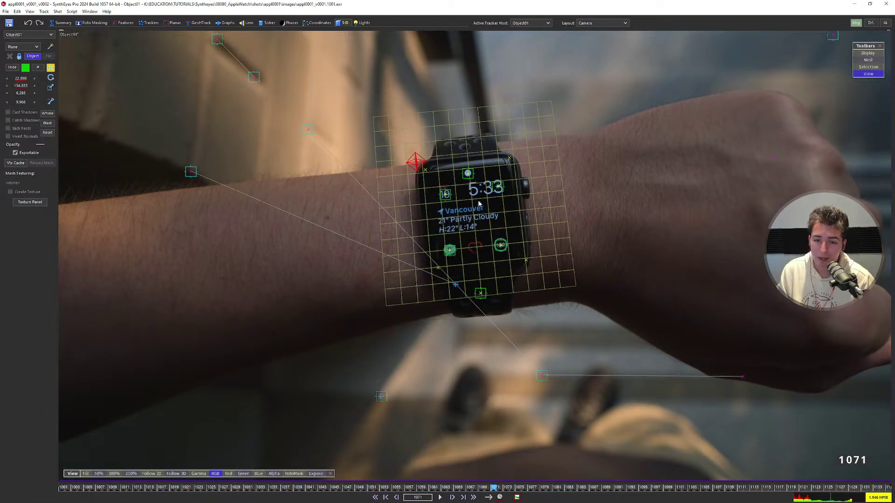
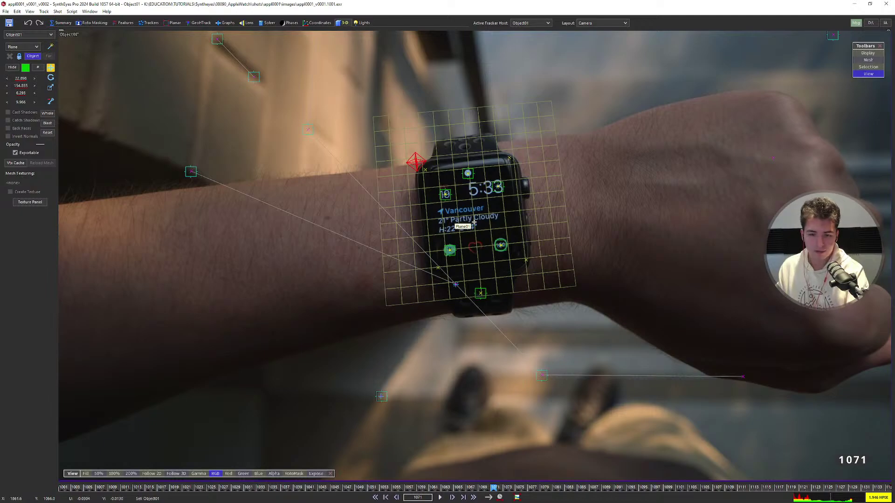
scroll(480, 223, "up", 1)
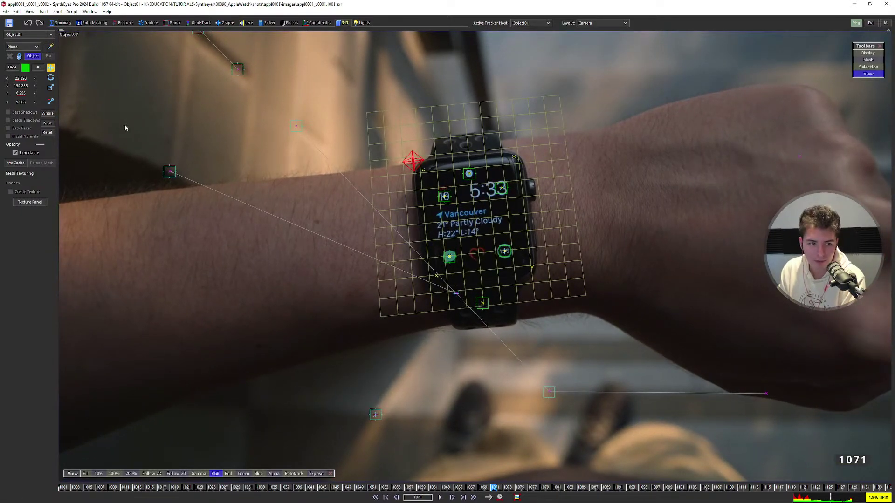
left_click_drag(22, 102, 95, 105)
mouse_move(375, 160)
left_mouse_down()
mouse_move(375, 93)
mouse_move(374, 163)
left_mouse_up()
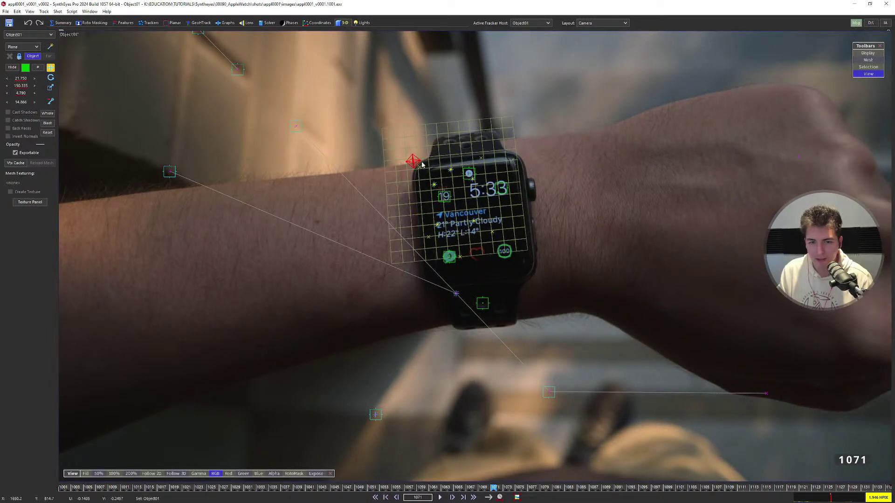
key("ctrl+z")
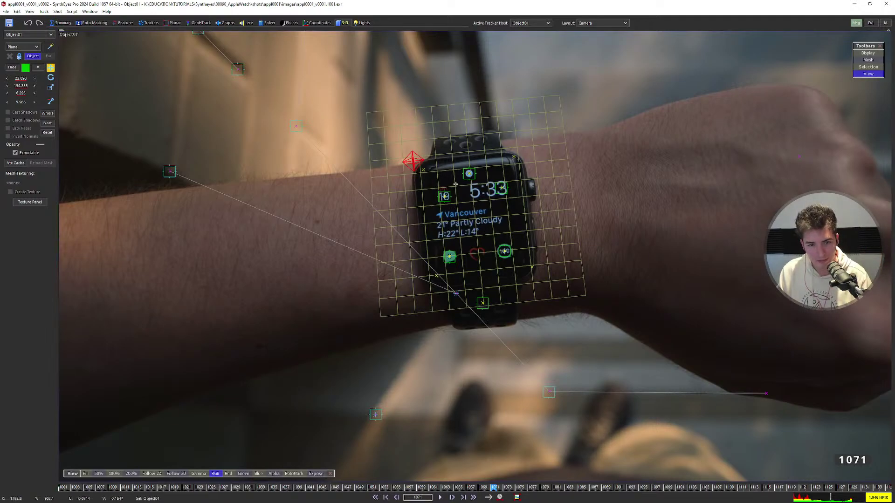
Enable Whole for the watch object and move it in the perspective view from the screen's corner to the centre of the watch face.
key("p")
middle_click_drag(389, 195, 410, 200)
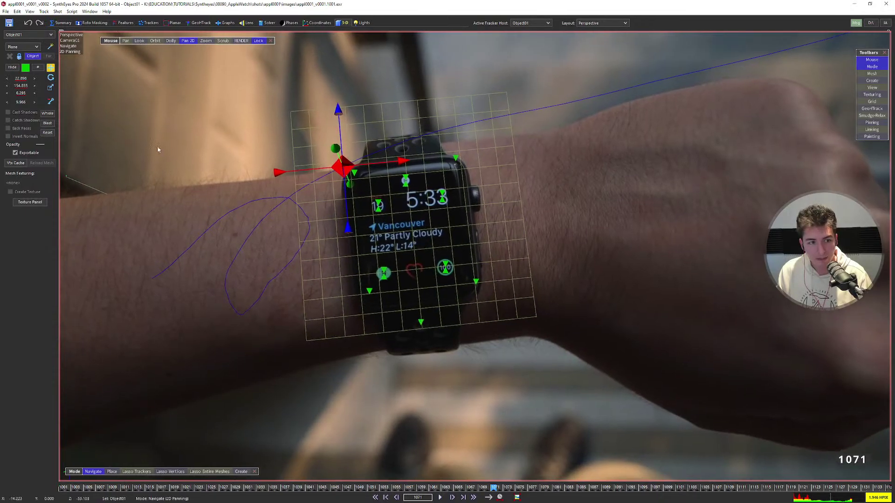
left_click(53, 115)
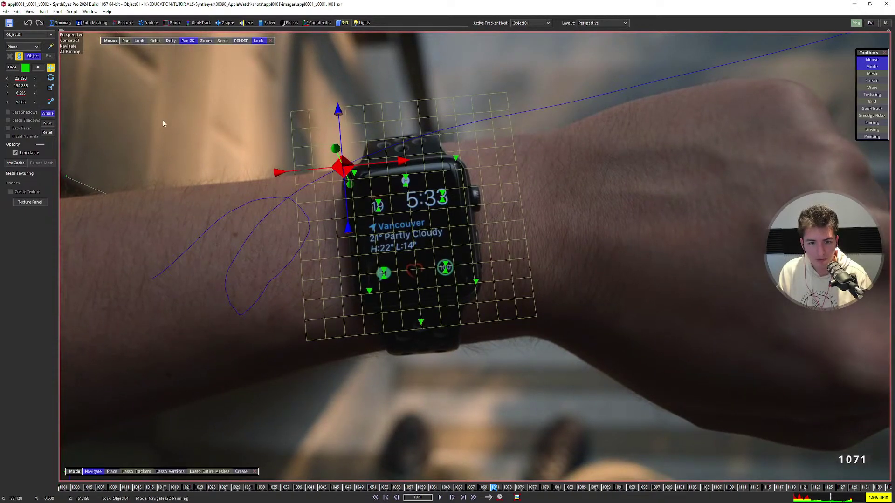
left_click_drag(278, 174, 213, 170)
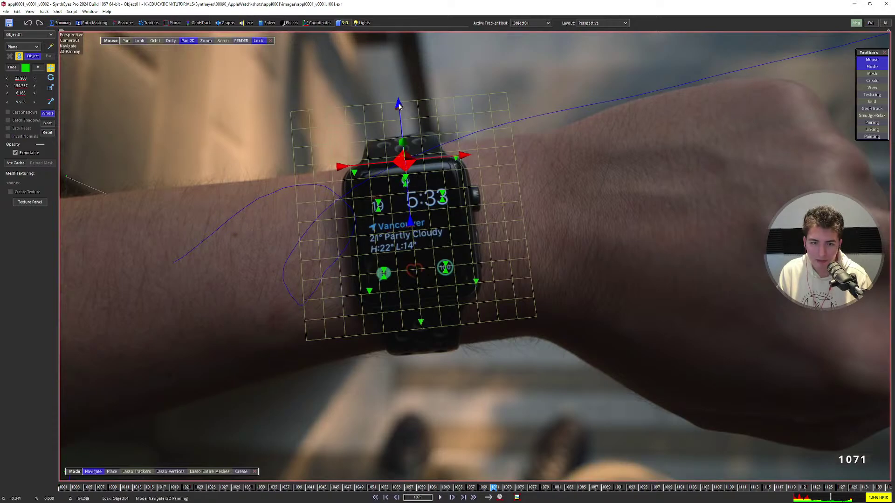
left_click_drag(400, 103, 403, 33)
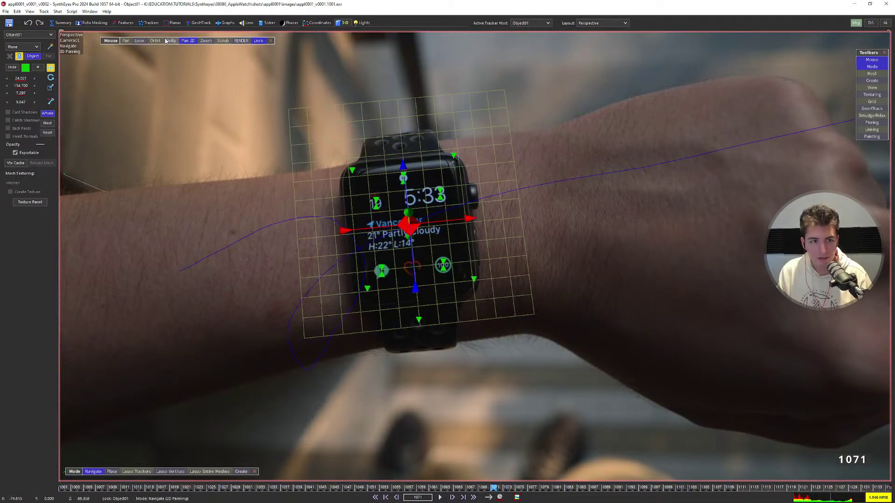
Unlock the perspective view from the camera and examine the recentred object against the plane and trackers, comparing it with the camera view.
left_click(258, 41)
left_click_drag(484, 139, 522, 278, "alt")
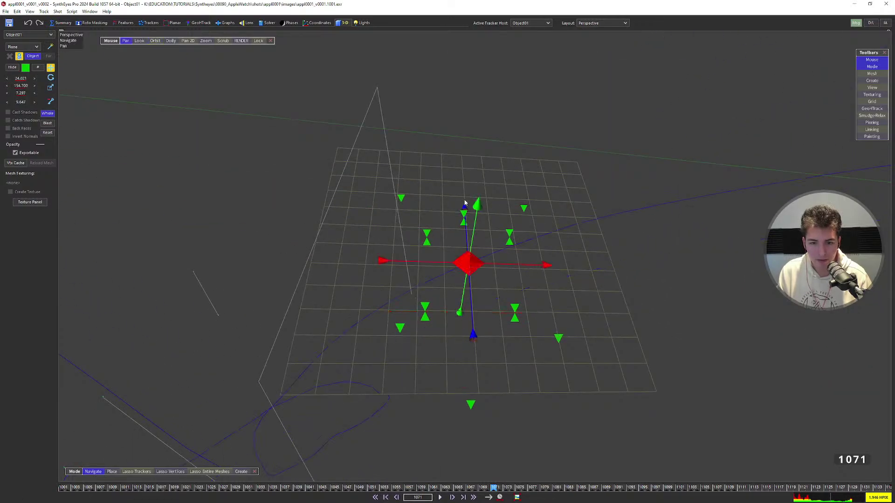
left_click_drag(480, 209, 460, 316, "alt")
middle_click_drag(460, 315, 457, 305, "alt")
key("c")
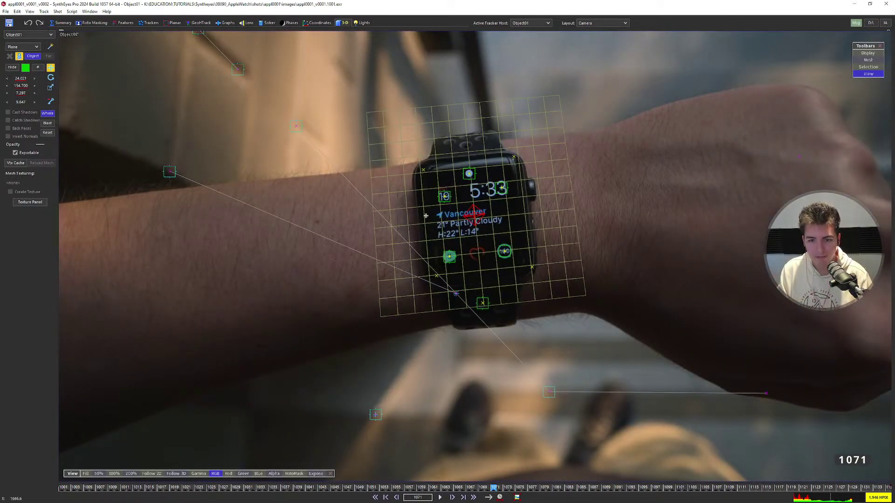
key("p")
mouse_move(473, 279)
left_mouse_down("alt")
mouse_move(607, 228)
mouse_move(470, 273)
left_mouse_up("alt")
key("c")
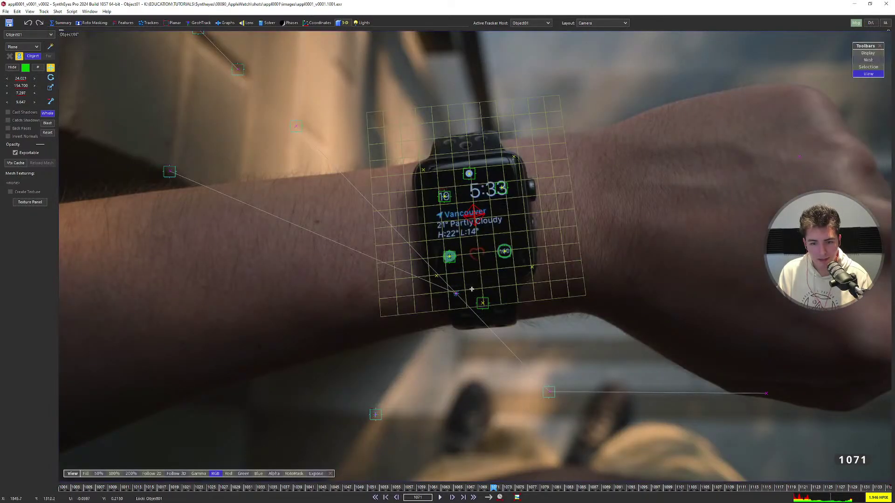
scroll(471, 280, "up", 3)
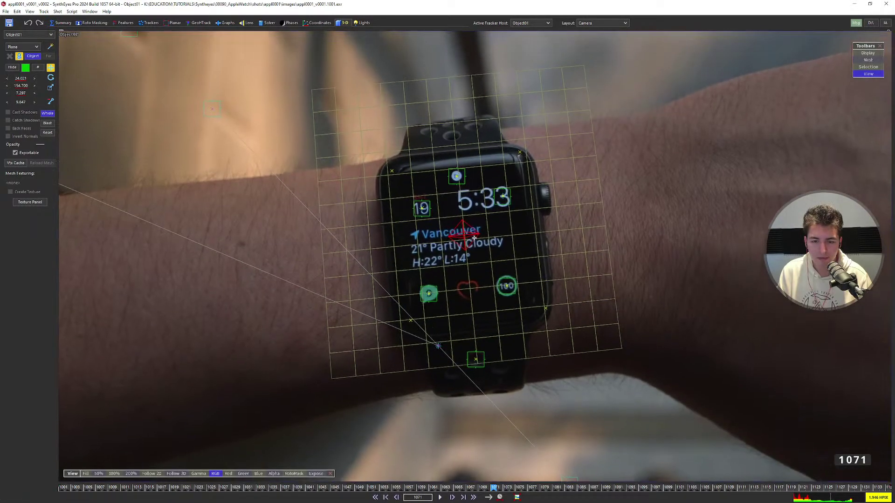
middle_click_drag(474, 238, 459, 267)
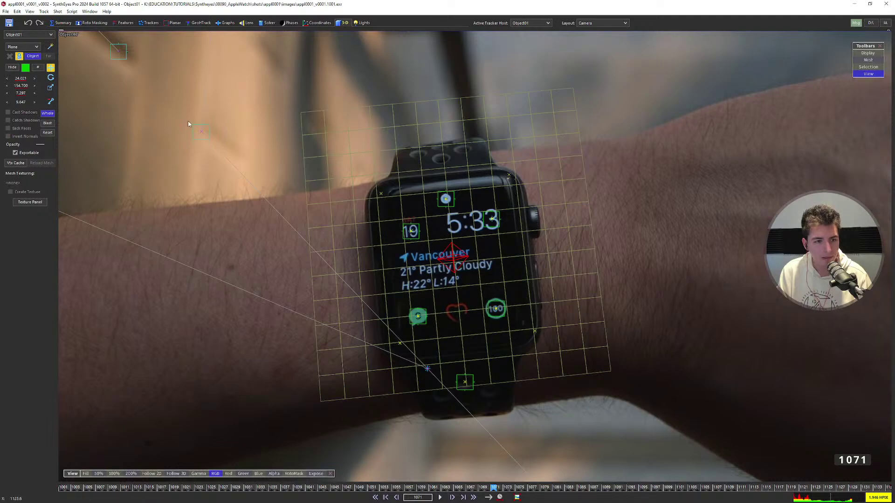
Switch the viewports' coordinate system from Object to World in the quad layout and inspect the object and camera paths in the Left view.
key("q")
scroll(250, 409, "up", 3)
scroll(260, 400, "down", 3)
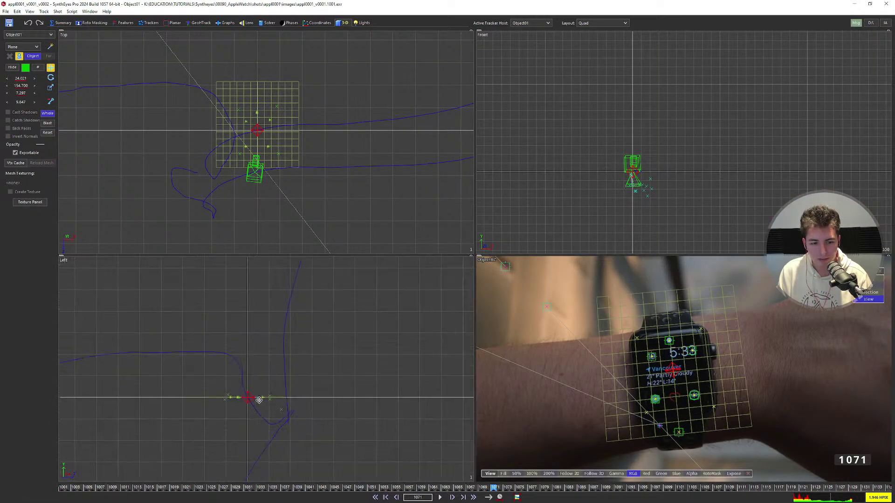
scroll(260, 401, "down", 2)
left_click(34, 56)
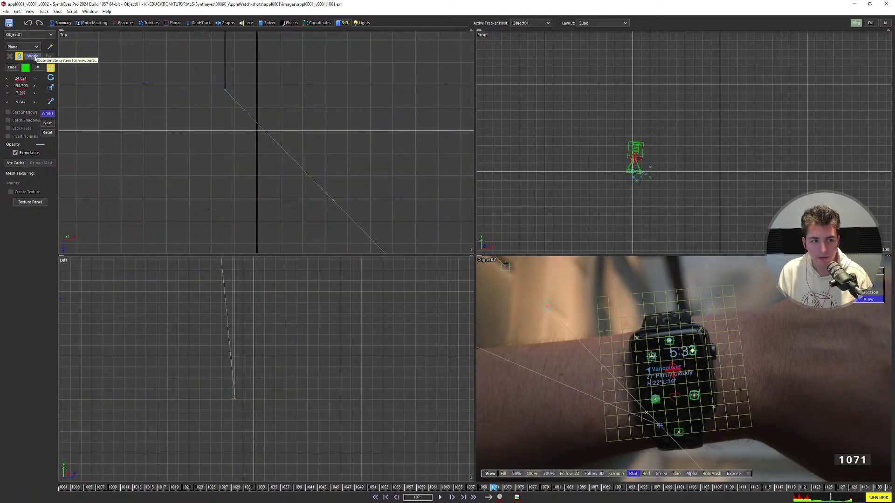
scroll(254, 382, "down", 5)
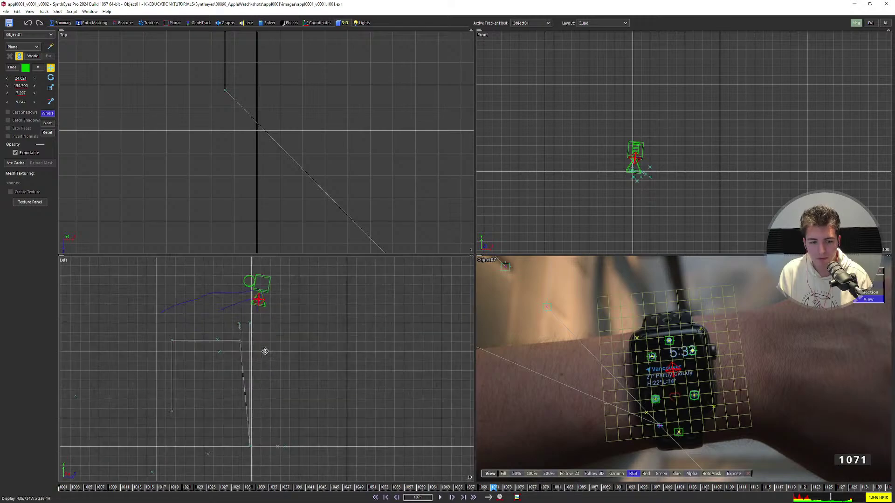
scroll(267, 303, "up", 3)
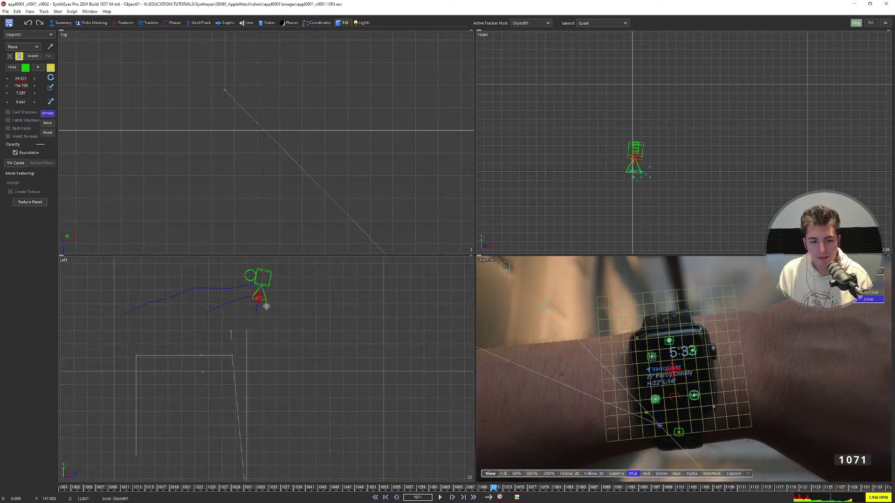
scroll(260, 312, "up", 3)
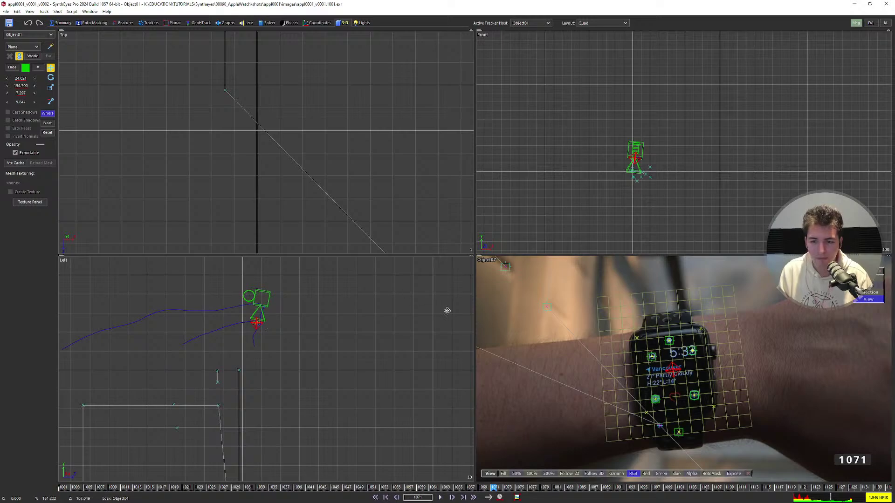
key("5")
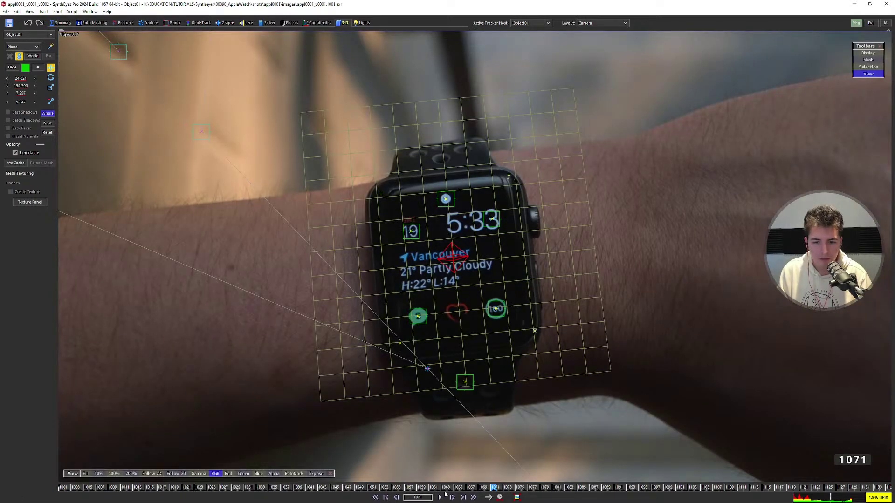
Check how the recentred object and plane follow the watch back to frame 1027 in the camera and perspective views.
left_click_drag(471, 493, 221, 444)
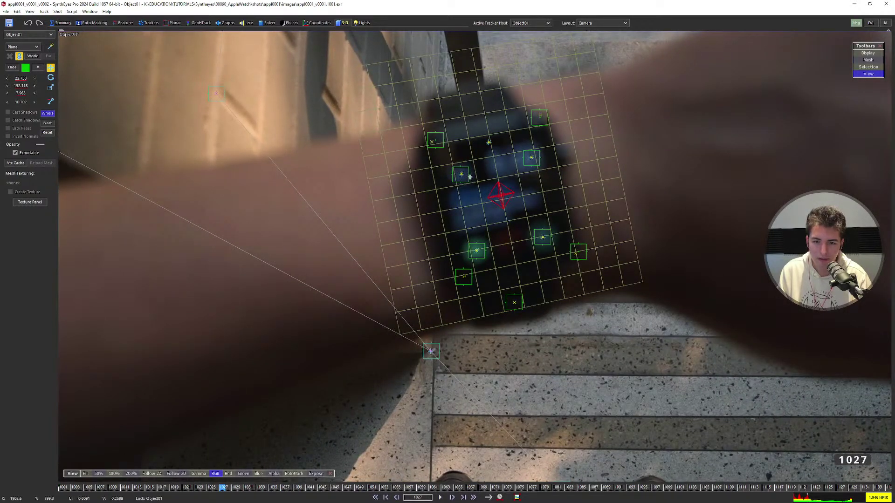
key("5")
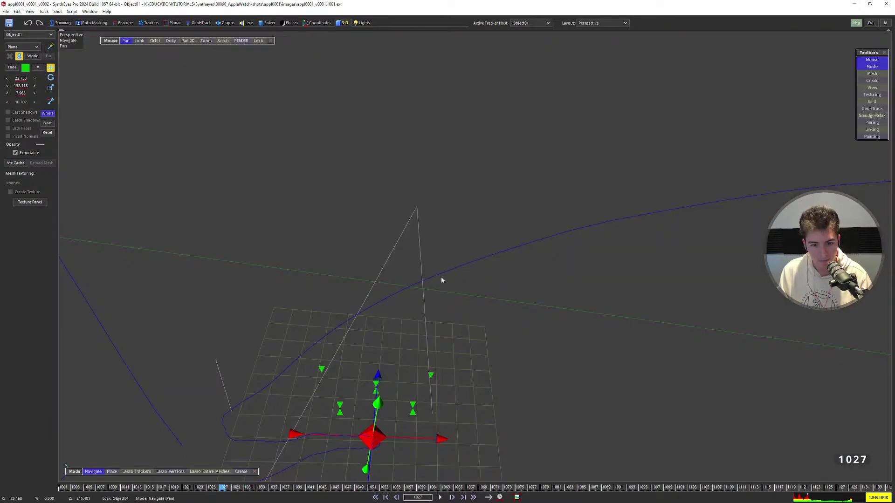
key("l")
scroll(485, 241, "up", 4)
key("4")
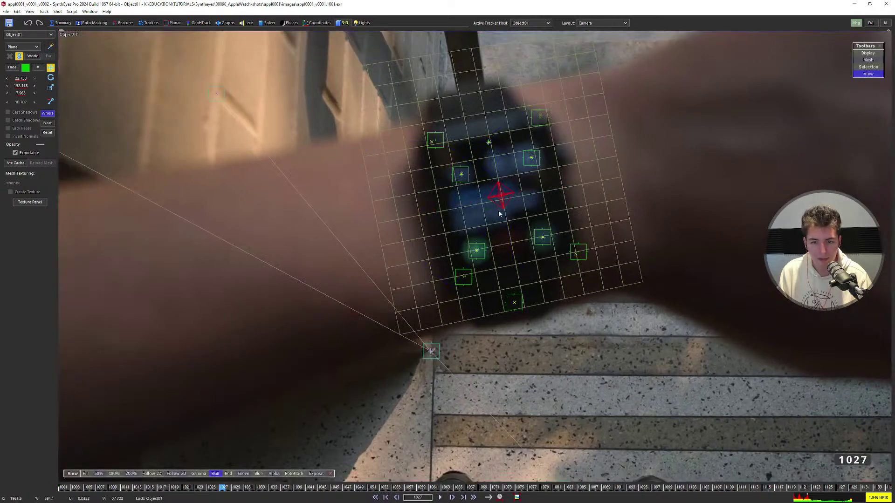
Select the four inner watch-screen trackers around the object's centre and make the camera view follow them in 3D.
left_click(149, 23)
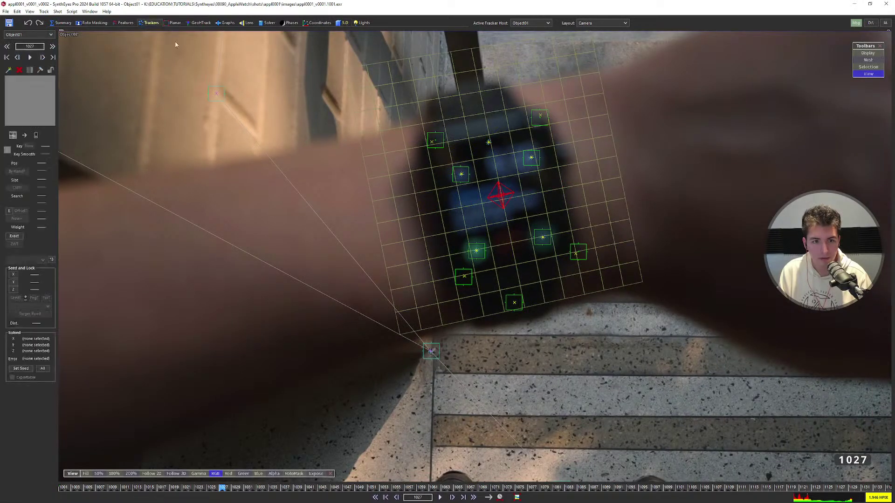
mouse_move(459, 153)
left_mouse_down()
mouse_move(527, 272)
mouse_move(549, 153)
left_mouse_up()
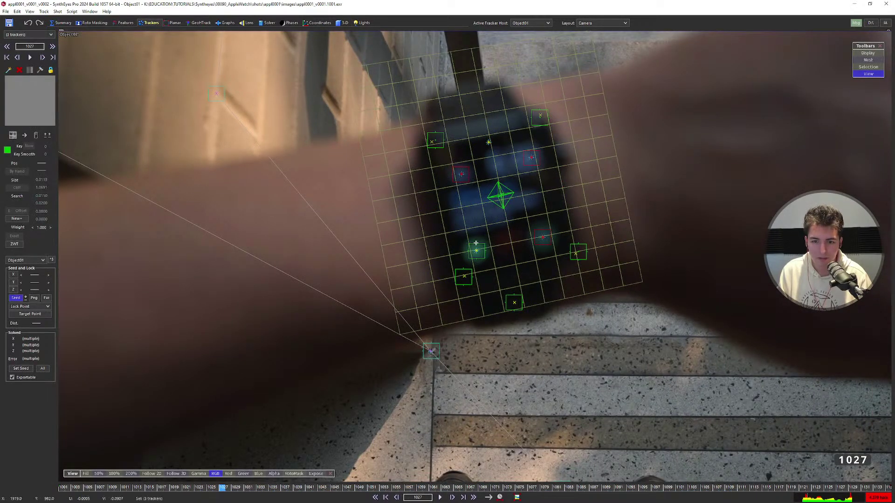
key("shift+5")
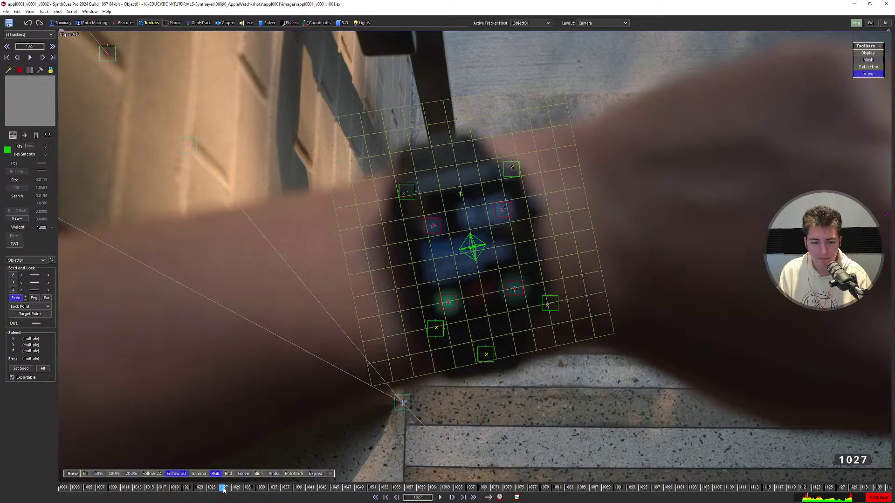
Go to frame 1026 and select the four outer corner trackers of the watch instead.
mouse_move(222, 488)
left_mouse_down()
mouse_move(154, 488)
mouse_move(253, 477)
mouse_move(302, 485)
mouse_move(60, 485)
mouse_move(188, 476)
mouse_move(241, 485)
mouse_move(181, 478)
mouse_move(217, 484)
left_mouse_up()
left_click(548, 304)
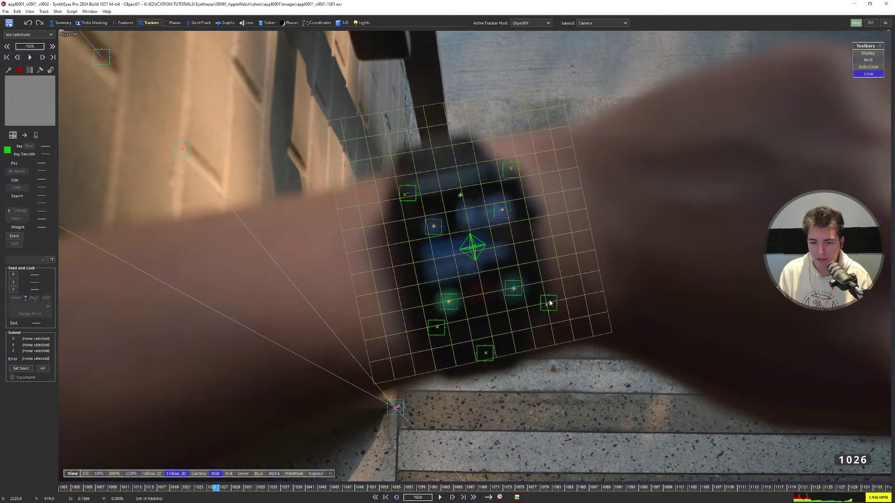
left_click(366, 280, "shift")
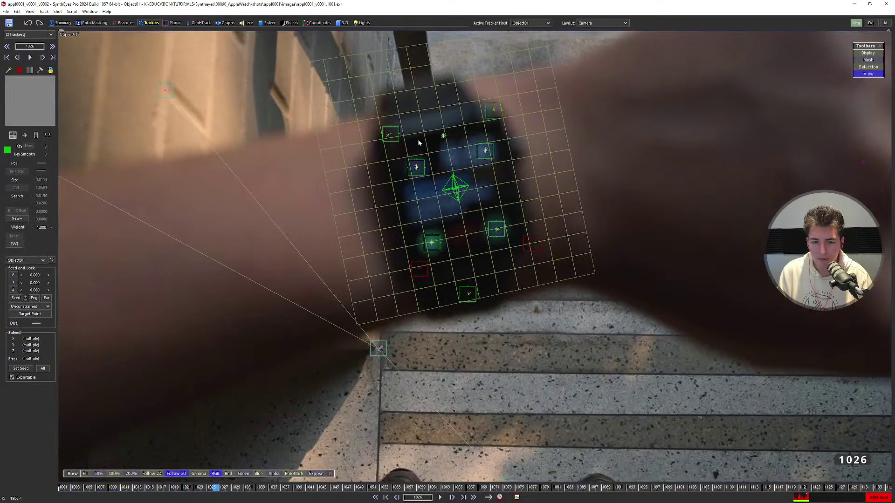
left_click(393, 134, "shift")
left_click(521, 151, "shift")
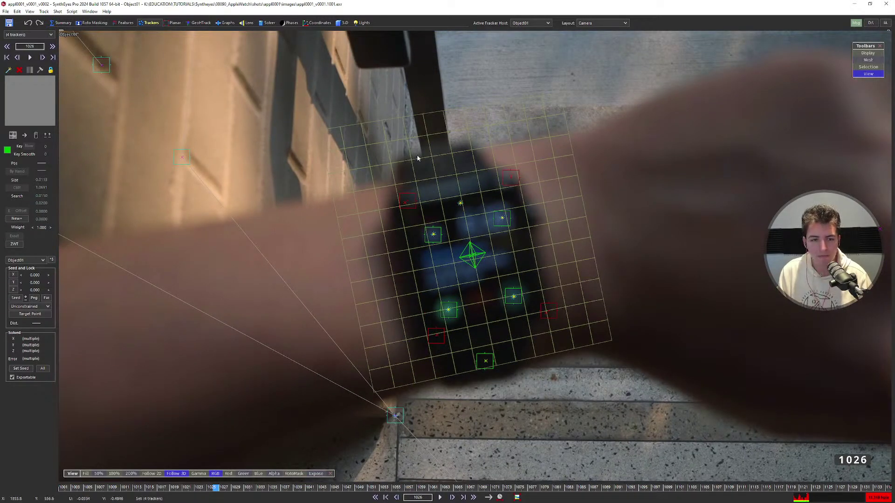
Show the scene in a perspective view freed from the camera and examine the corner trackers edge-on against the watch plane.
key("p")
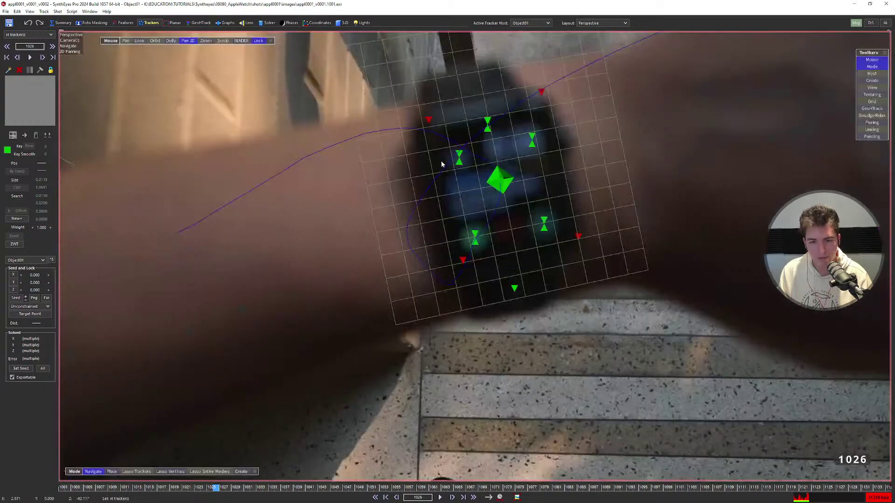
left_click(155, 40)
left_click_drag(364, 271, 599, 303)
key("p")
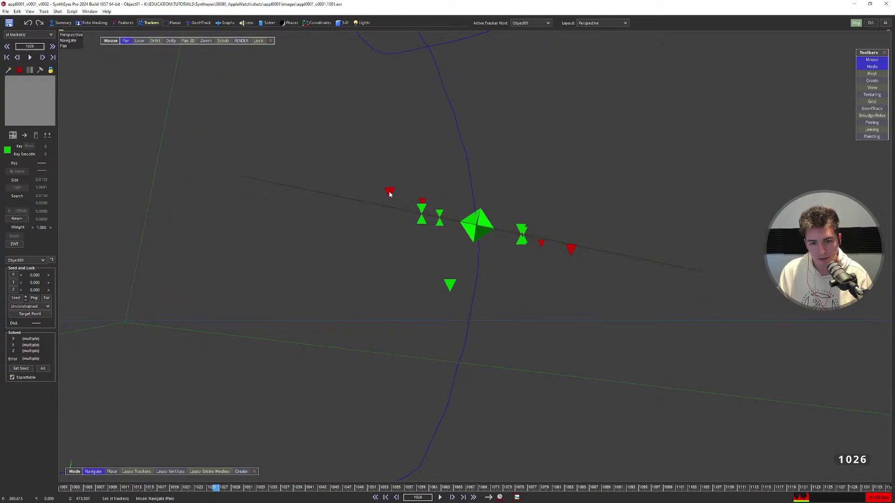
left_click_drag(503, 236, 502, 236)
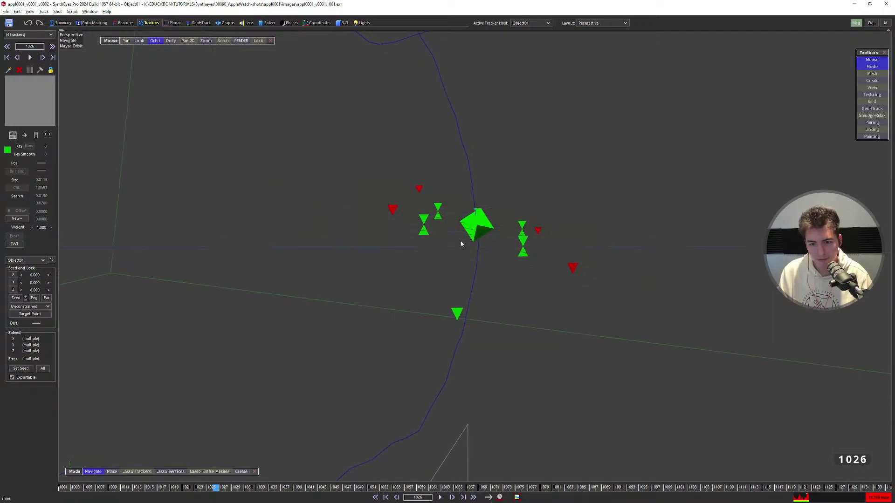
left_click_drag(460, 240, 459, 215)
key("o")
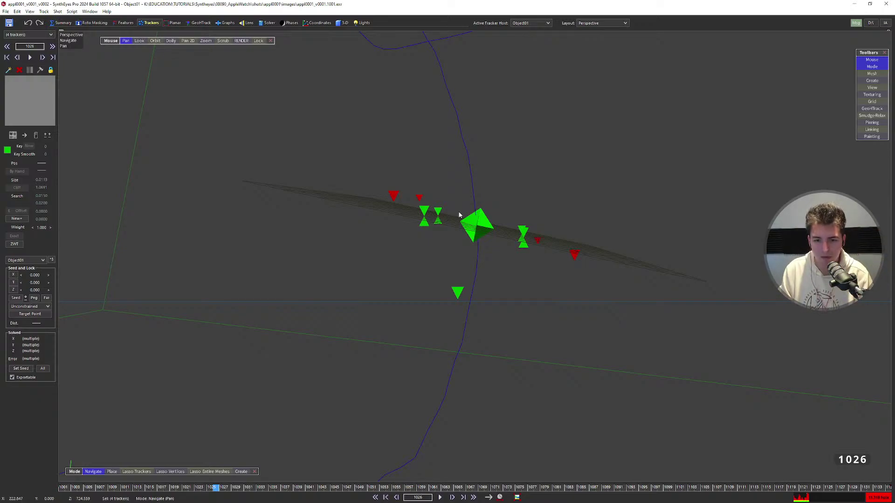
mouse_move(498, 232)
left_mouse_down("alt")
mouse_move(510, 220)
mouse_move(490, 230)
mouse_move(504, 224)
left_mouse_up("alt")
middle_click_drag(504, 224, 395, 203, "alt")
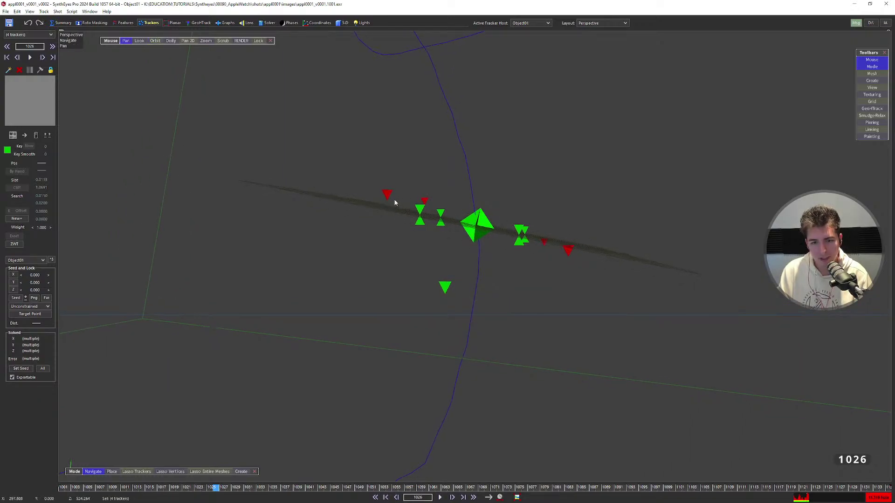
left_click_drag(412, 216, 413, 215, "alt")
Drop the four selected corner trackers onto the mesh and check their seed points against the watch plane from the side.
left_click(44, 11)
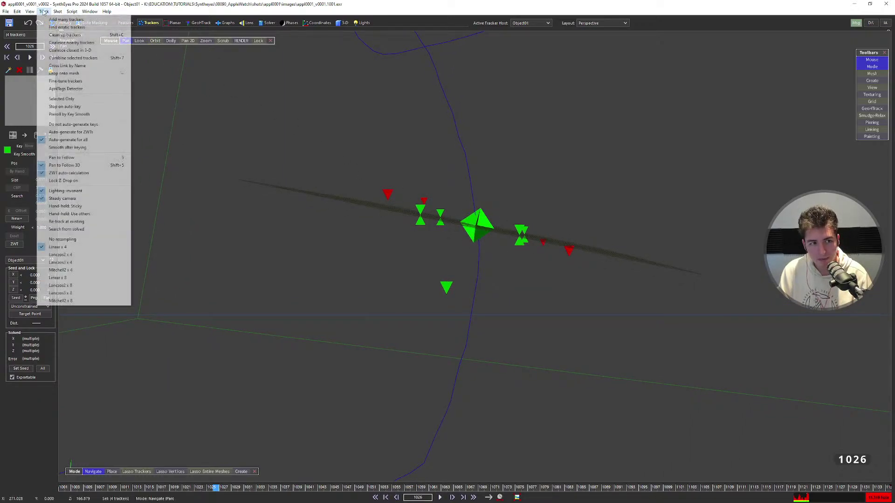
left_click(70, 73)
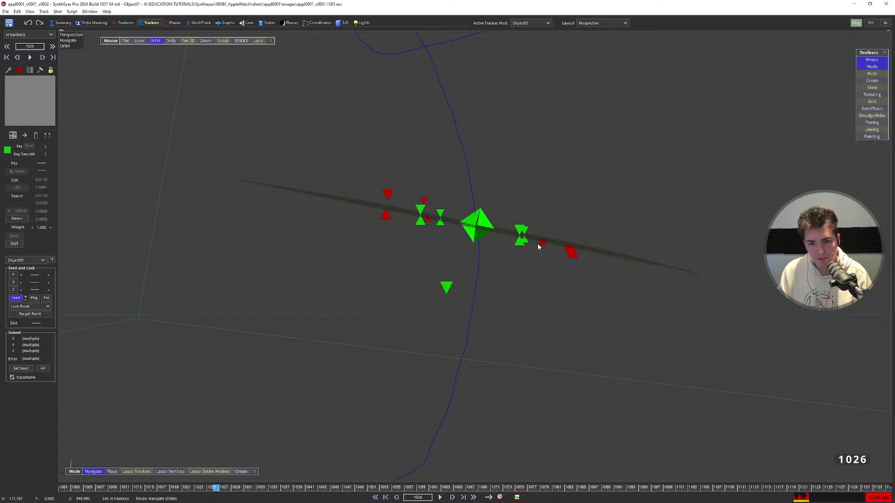
middle_click_drag(538, 247, 412, 216, "alt")
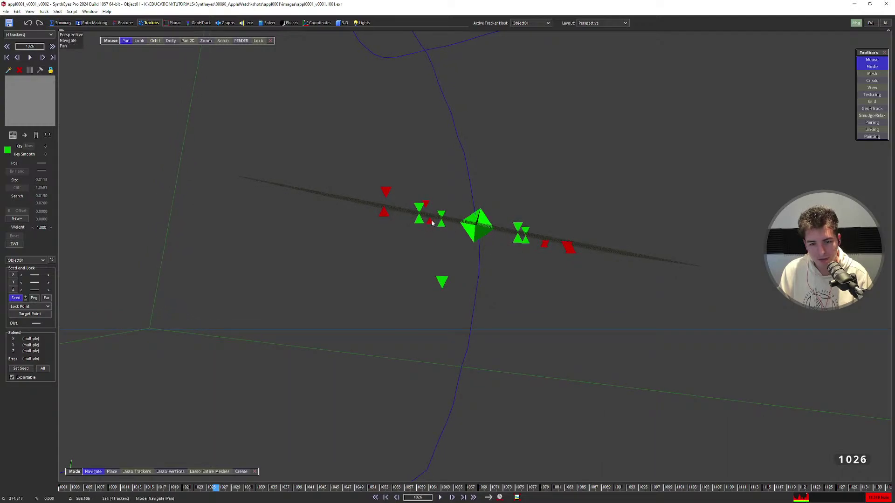
left_click_drag(432, 223, 425, 208, "alt")
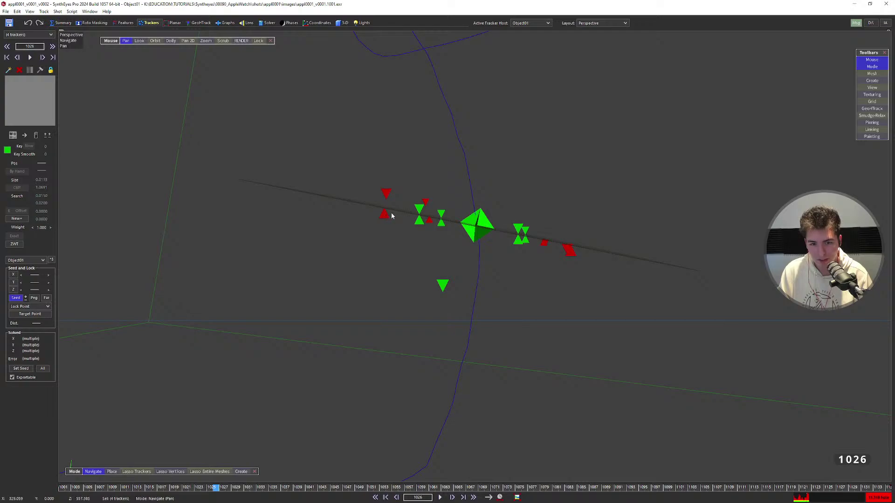
left_click_drag(511, 251, 397, 188, "alt")
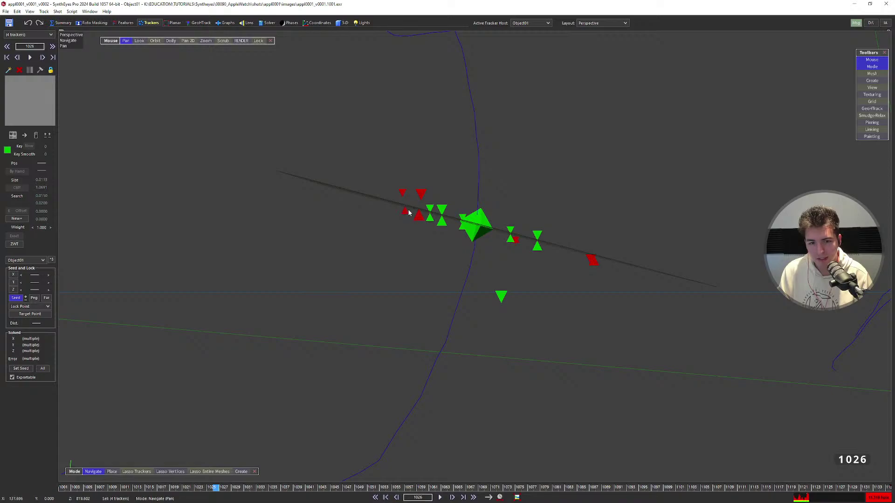
left_click_drag(434, 226, 407, 218, "alt")
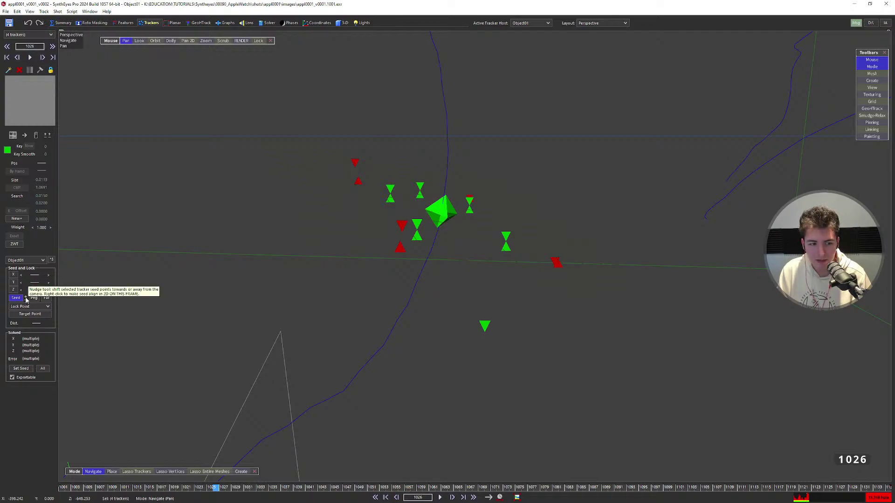
Nudge the seed points of the four selected trackers relative to the camera and re-solve the scene.
left_click_drag(26, 301, 27, 267)
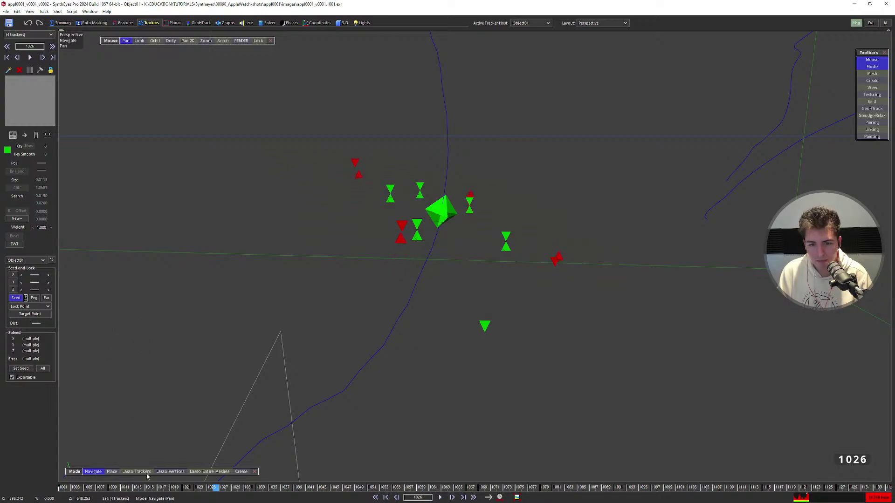
left_click_drag(136, 194, 287, 144, "alt")
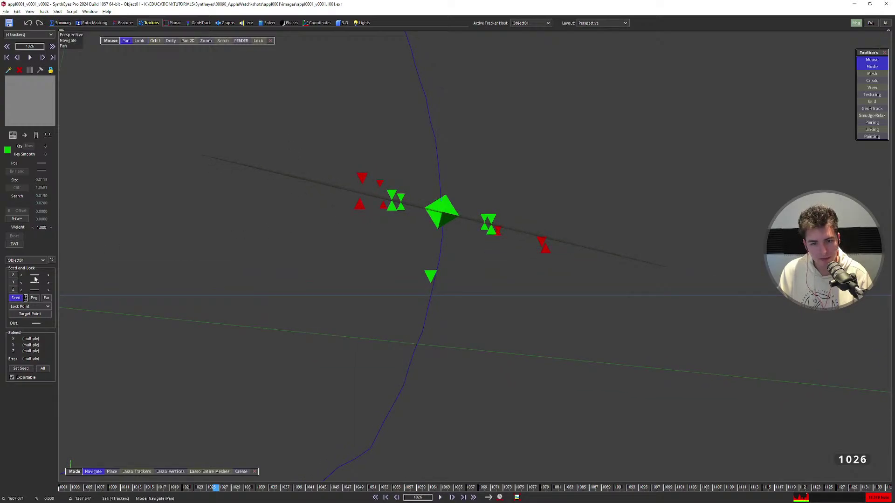
mouse_move(533, 232)
left_mouse_down("alt")
mouse_move(505, 276)
mouse_move(534, 238)
left_mouse_up("alt")
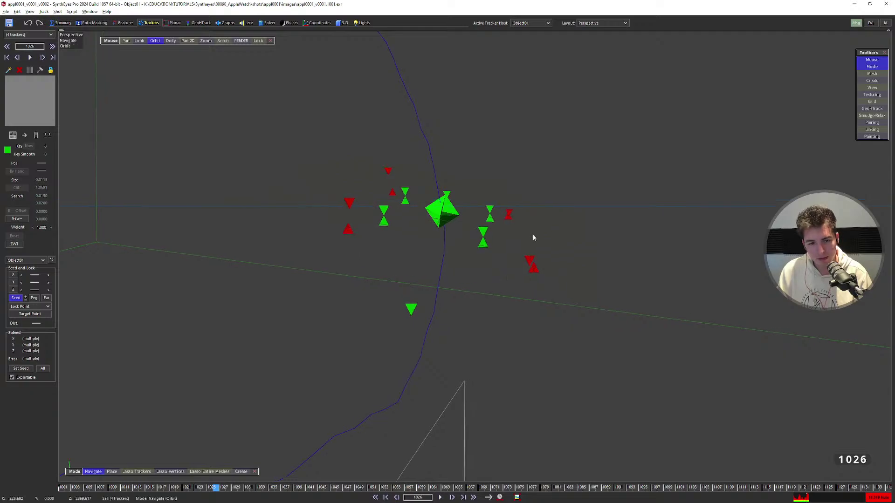
key("g")
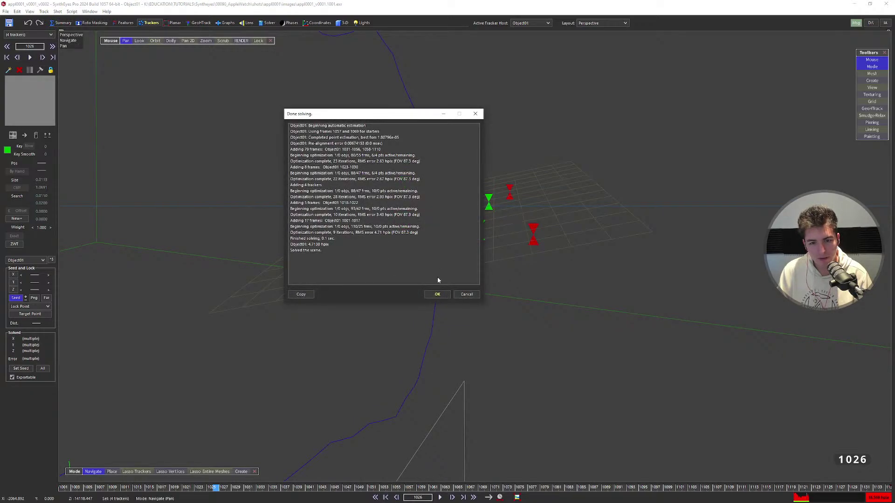
left_click(438, 291)
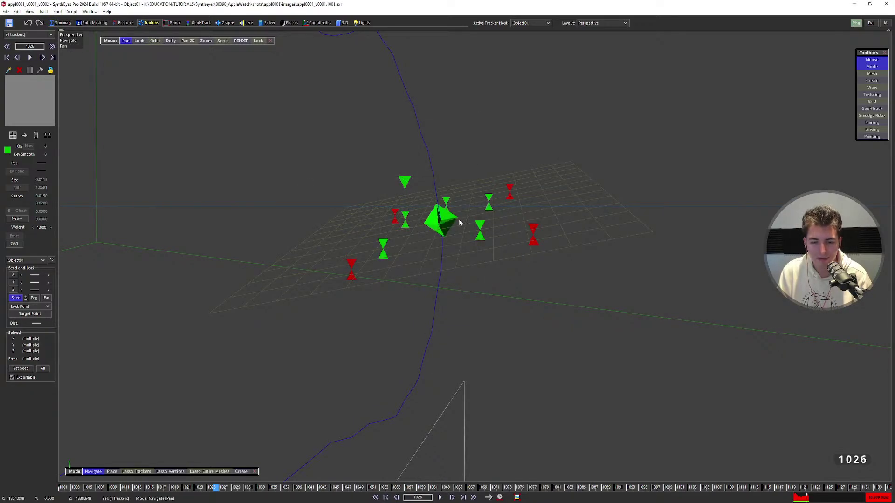
Examine the watch trackers around the grid plane at frame 1026 in the perspective and camera views.
left_click_drag(459, 223, 372, 195, "alt")
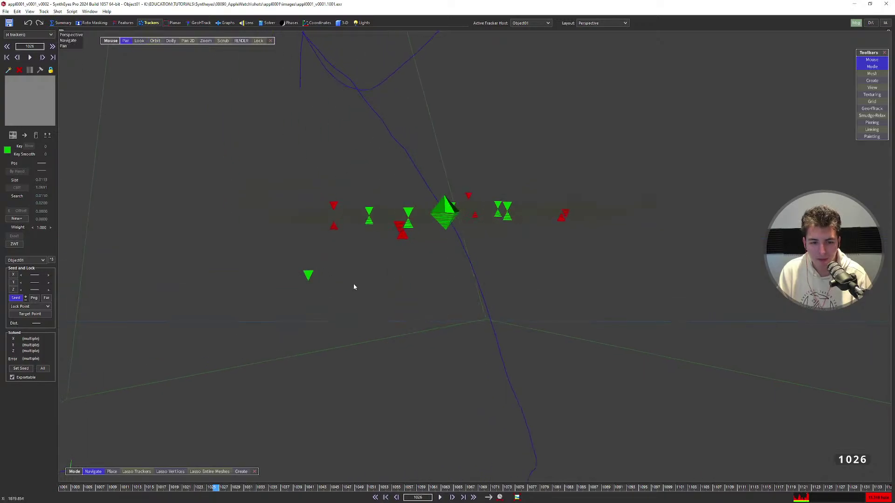
key("5")
scroll(396, 327, "down", 1)
scroll(486, 371, "up", 1)
scroll(495, 380, "down", 2)
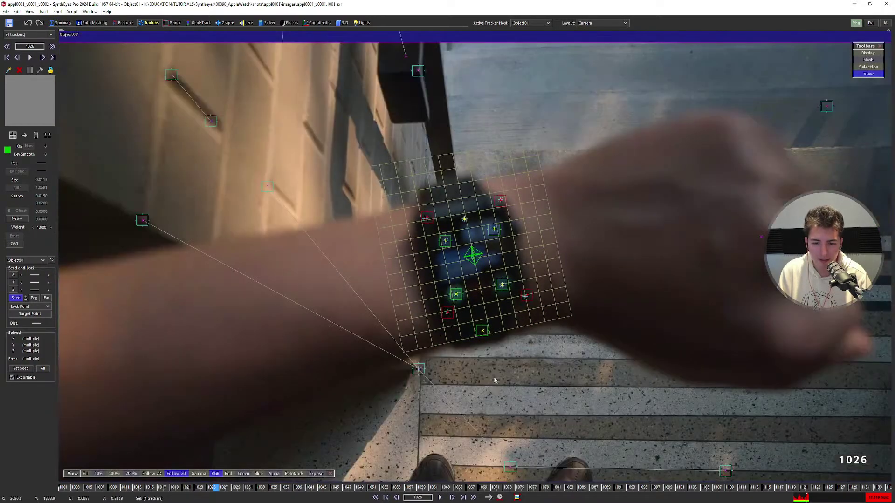
key("6")
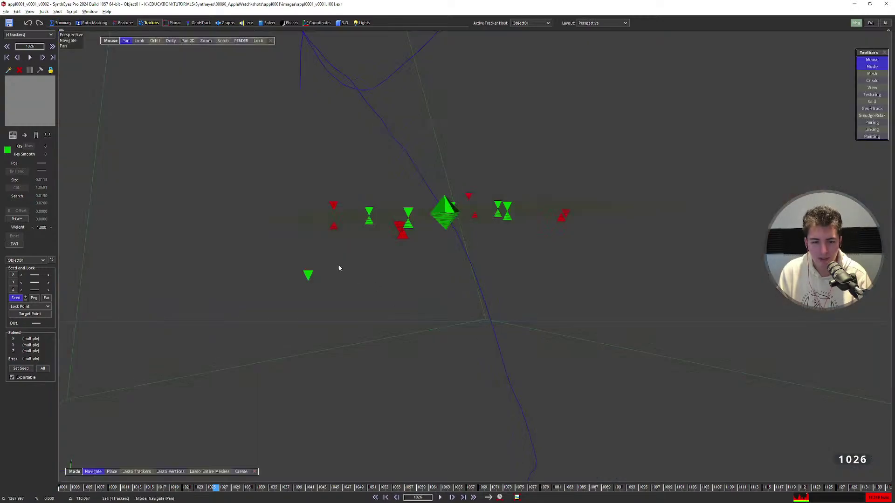
left_click_drag(311, 276, 410, 302, "alt")
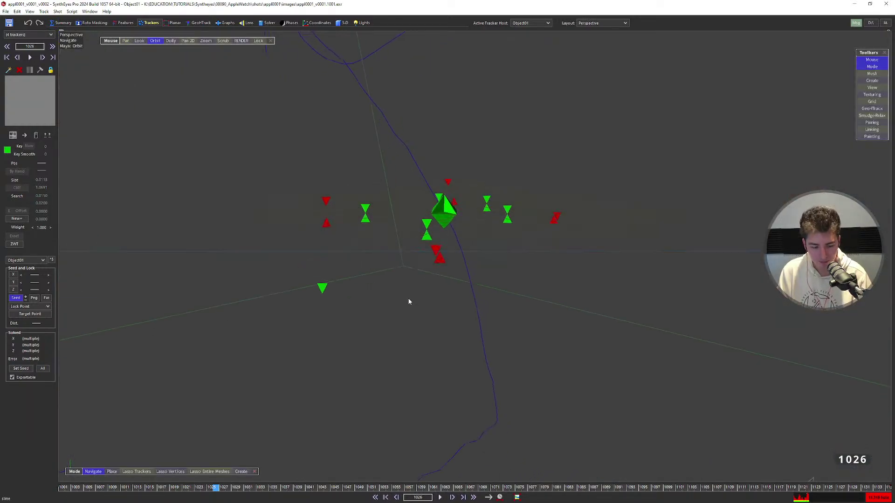
Solve the scene again and check the object track up to frame 1055 in the camera and perspective views.
key("shift+g")
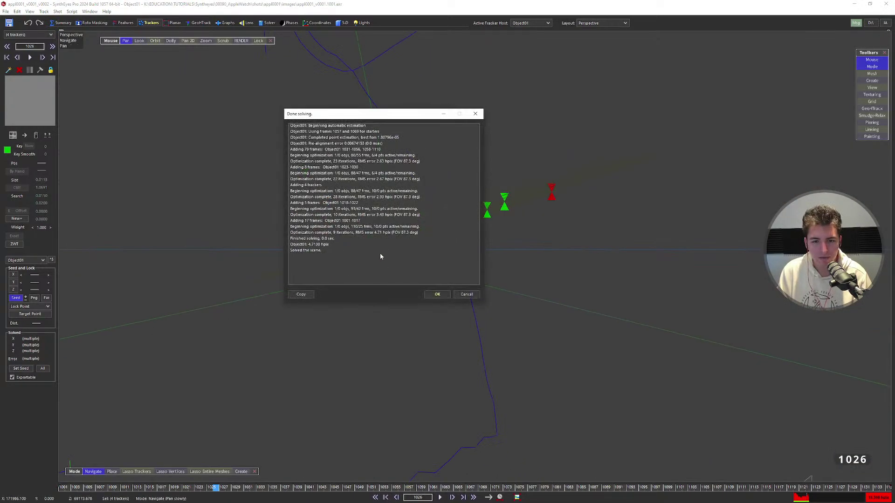
left_click(437, 296)
left_click_drag(442, 280, 401, 297, "alt")
key("5")
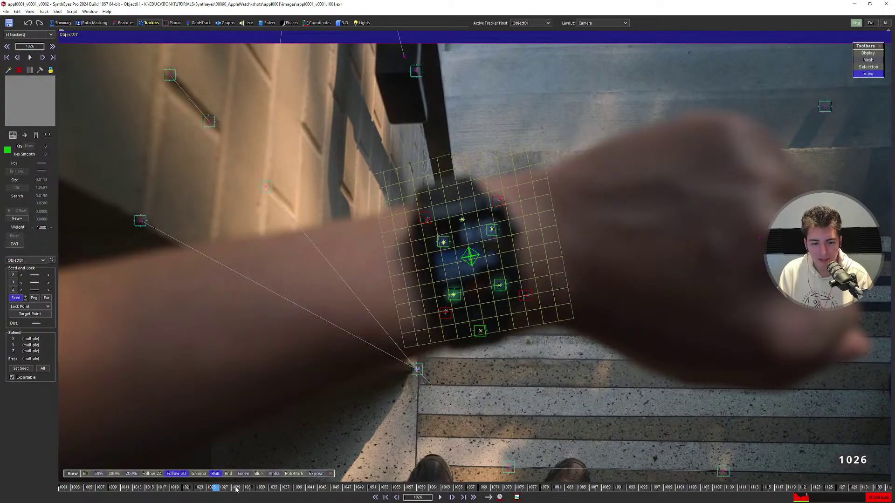
left_click_drag(230, 488, 397, 494)
key("F6")
scroll(477, 217, "down", 3)
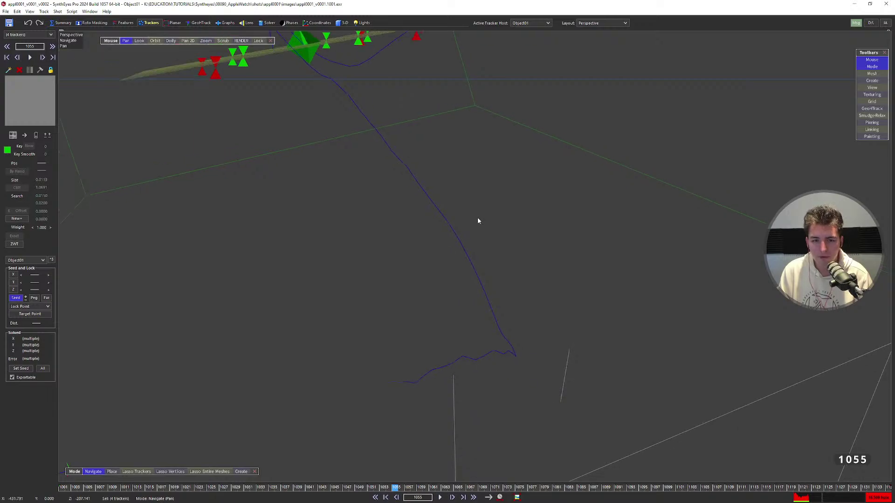
scroll(480, 221, "down", 1)
Set the solver's begin frame to 1082 and end frame to 1098, and solve the scene.
left_click(262, 23)
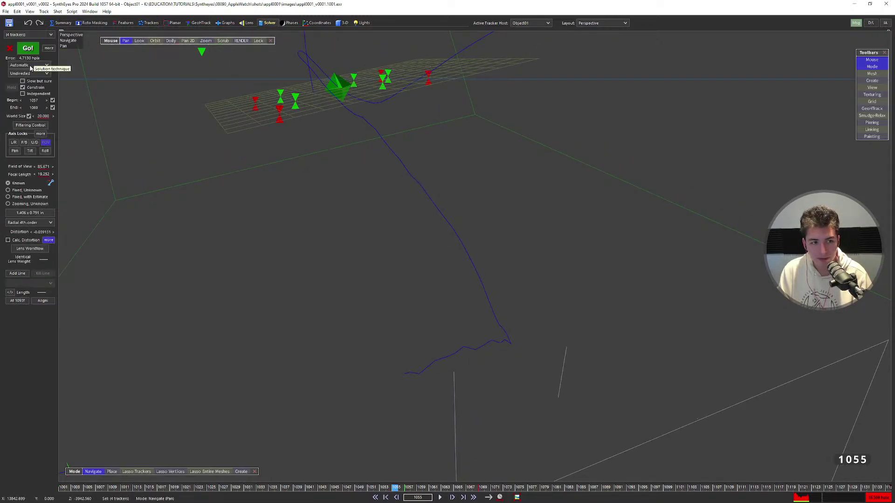
left_click_drag(33, 102, 76, 113)
key("Tab")
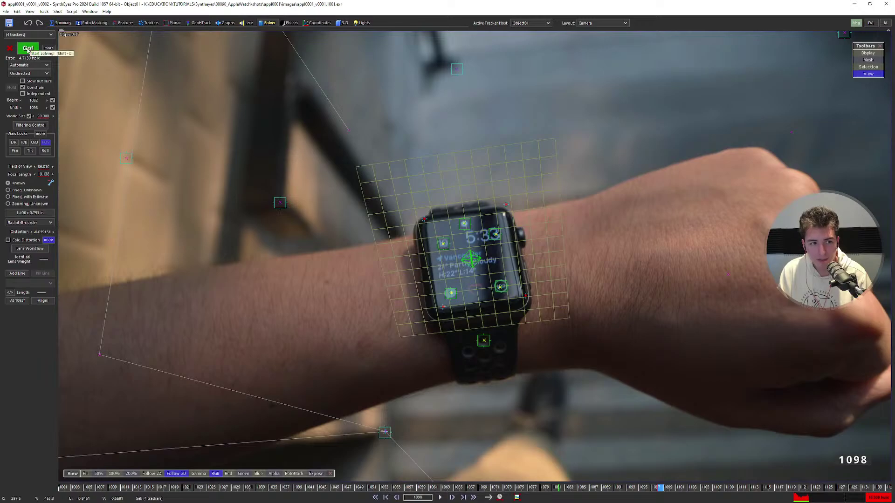
left_click(27, 49)
left_click(436, 295)
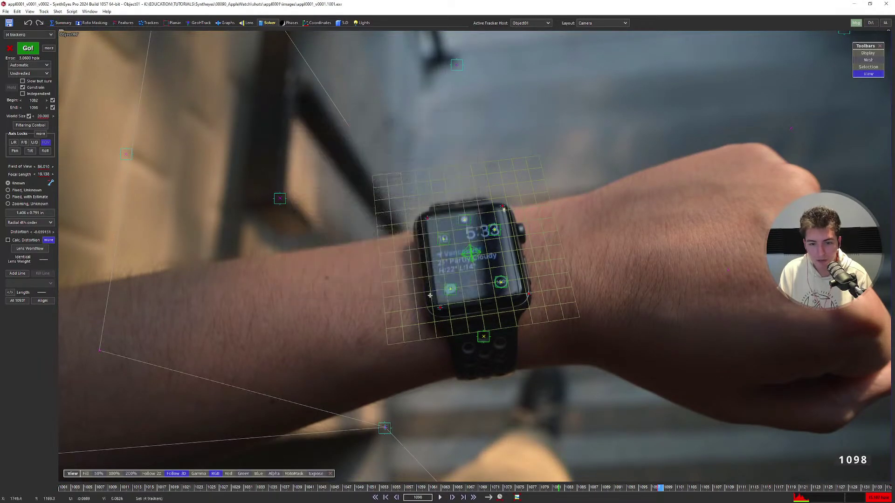
Set the solver's direction hint to Downwards and run the automatic solve again.
left_click(29, 73)
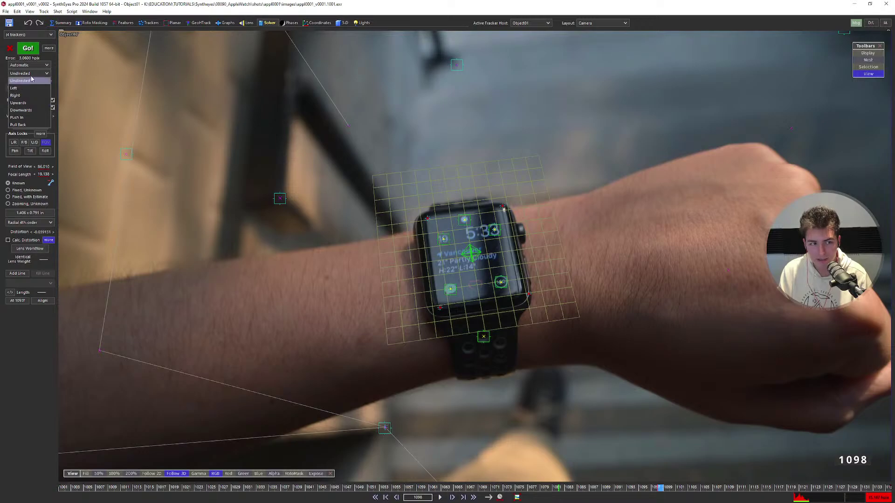
left_click(20, 80)
left_click_drag(563, 485, 674, 488)
left_click(32, 74)
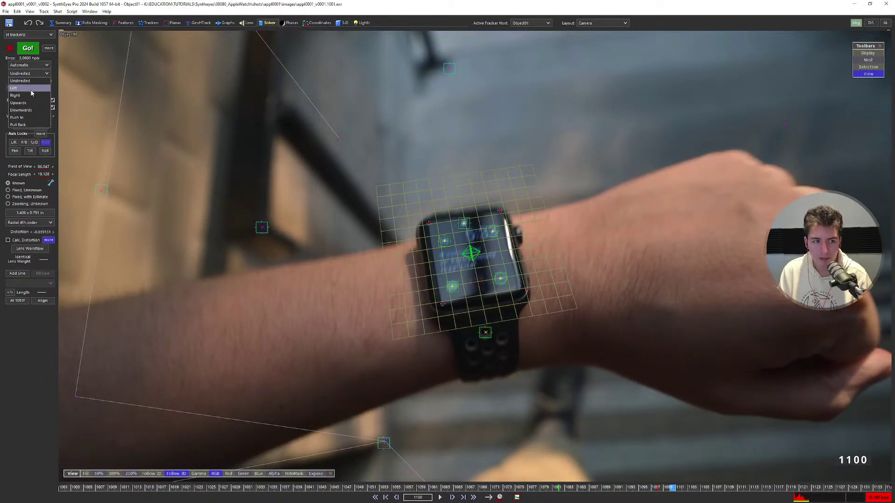
left_click(25, 109)
left_click(28, 48)
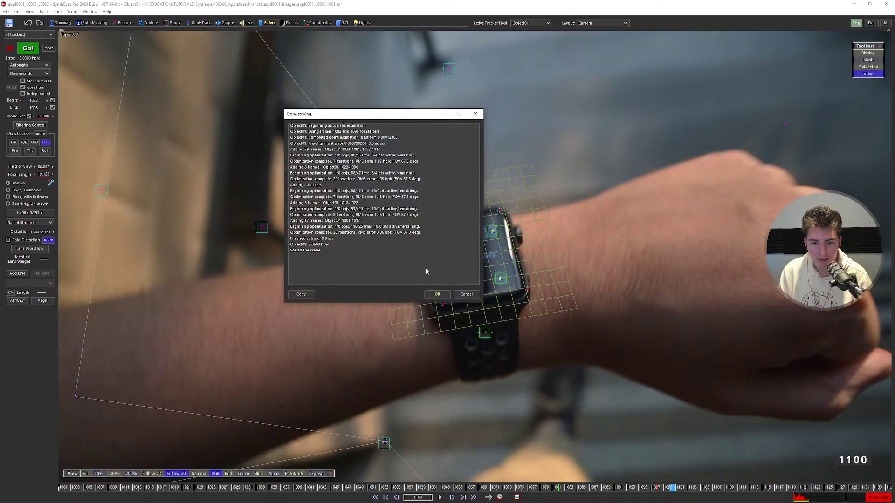
left_click(437, 293)
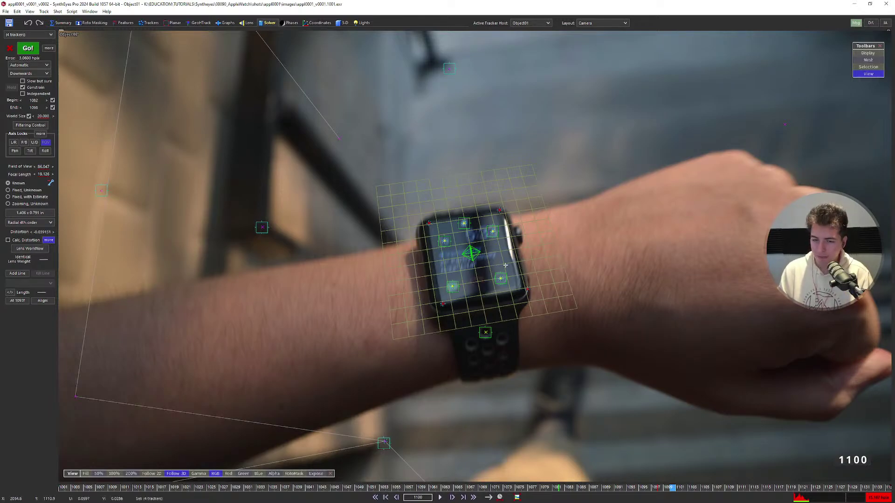
Switch the solving mode to Refine and refine the existing solve.
right_click_drag(505, 265, 559, 377)
mouse_move(673, 488)
left_mouse_down()
mouse_move(314, 488)
mouse_move(357, 479)
mouse_move(686, 488)
mouse_move(662, 488)
left_mouse_up()
left_click(33, 65)
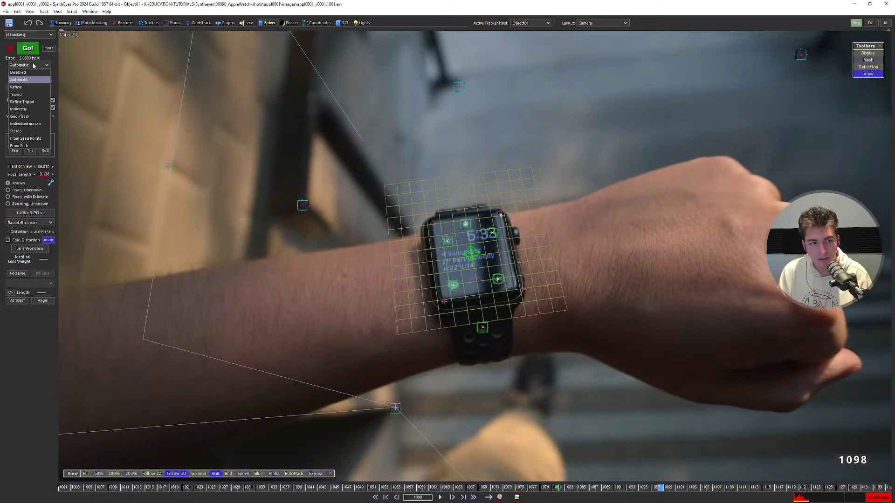
left_click(28, 86)
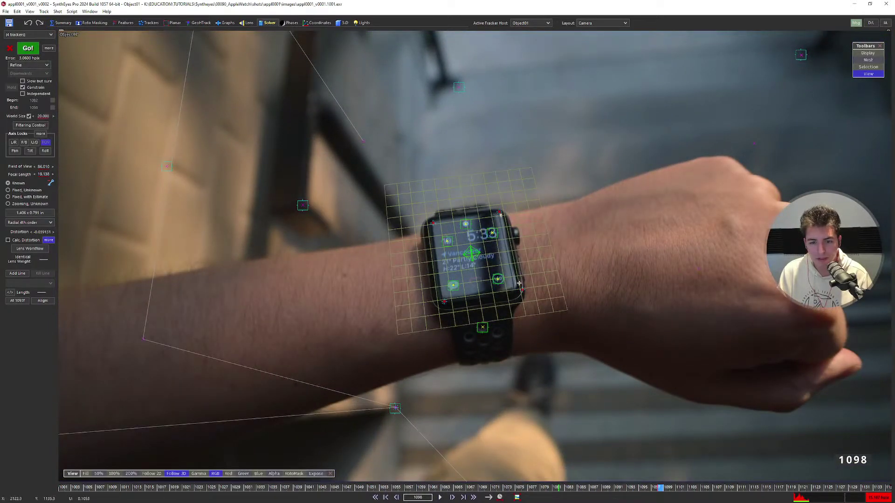
left_click(28, 48)
left_click(437, 294)
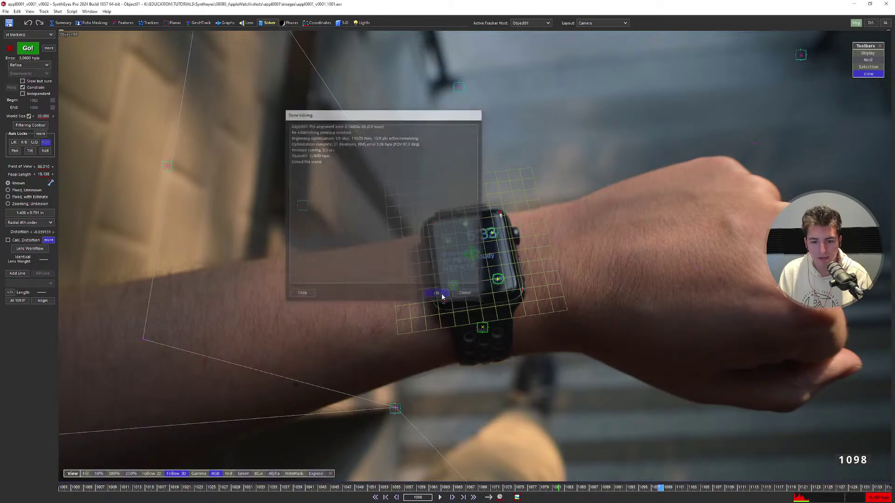
Inspect the refined solve at frame 1063 in the camera and perspective views, checking the trackers against the grid plane.
mouse_move(645, 488)
left_mouse_down()
mouse_move(248, 488)
mouse_move(308, 497)
mouse_move(457, 412)
left_mouse_up()
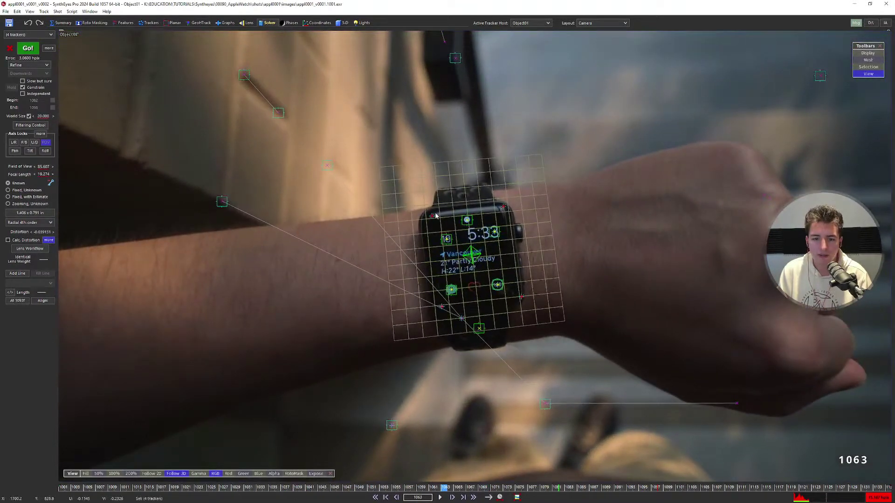
key("p")
left_click_drag(429, 230, 317, 188)
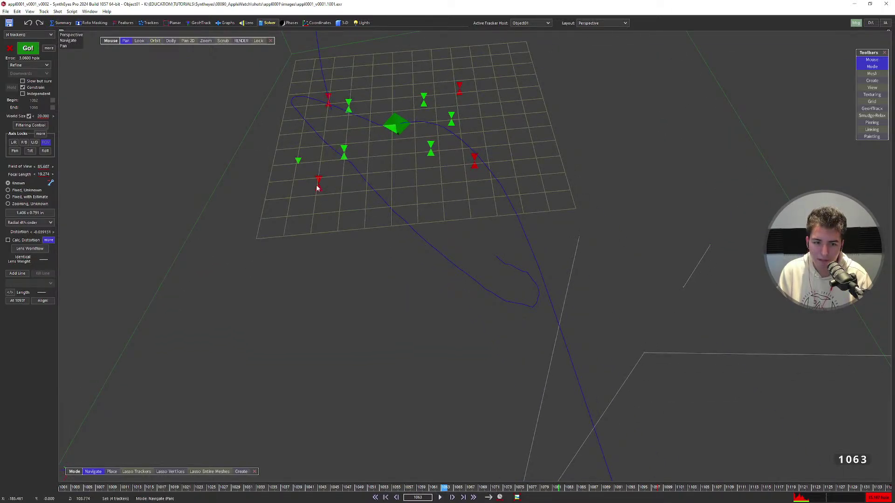
left_click_drag(313, 159, 329, 200)
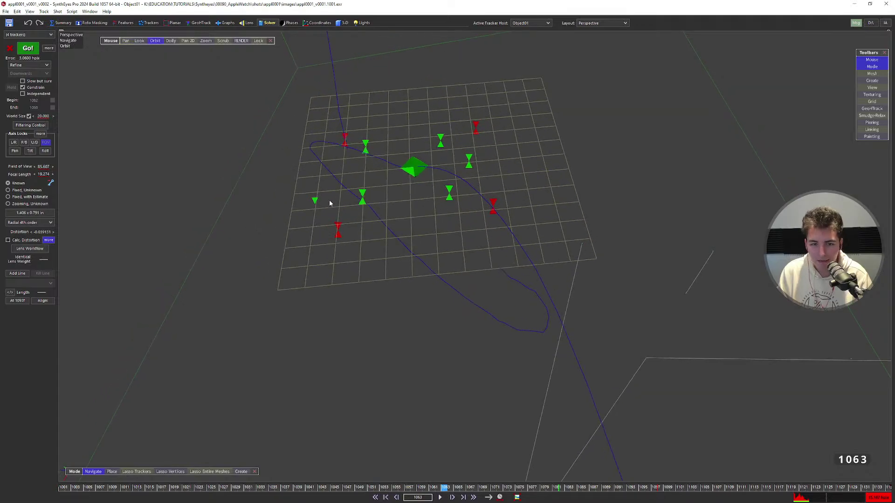
left_click_drag(385, 205, 404, 218)
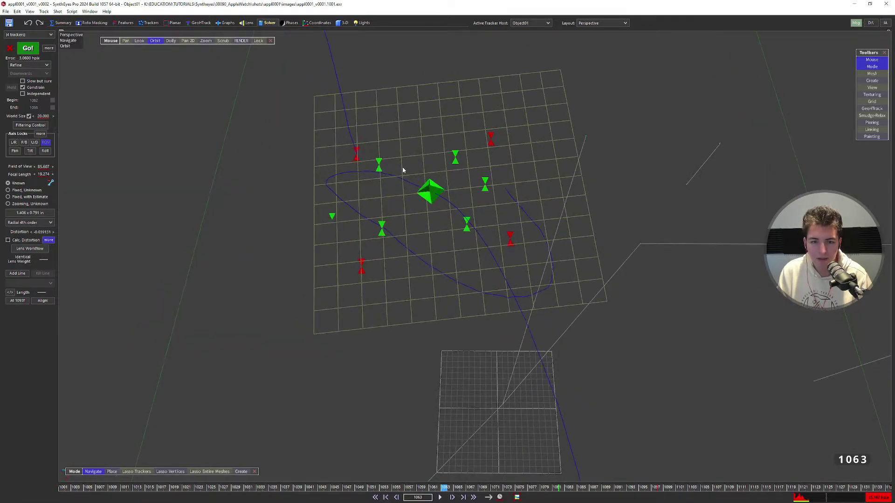
Lock the four selected trackers to Any XZ Plane (Floor) and re-solve the scene.
left_click(148, 23)
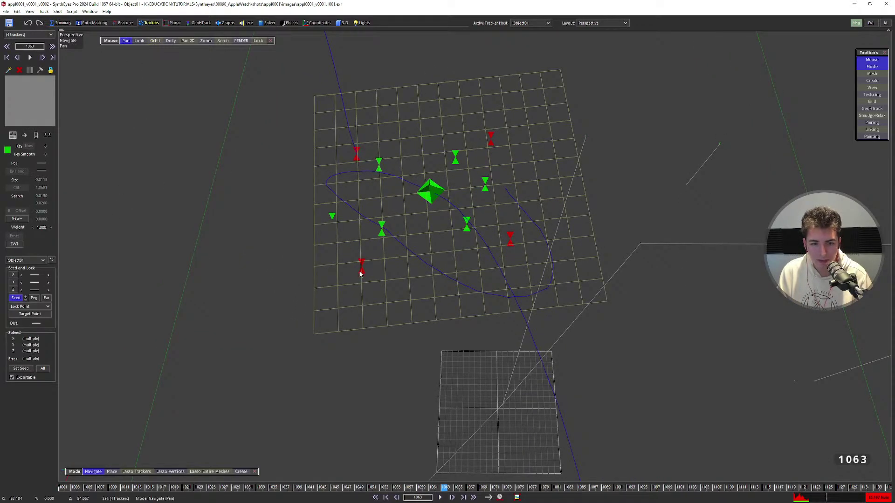
left_click_drag(365, 253, 425, 64)
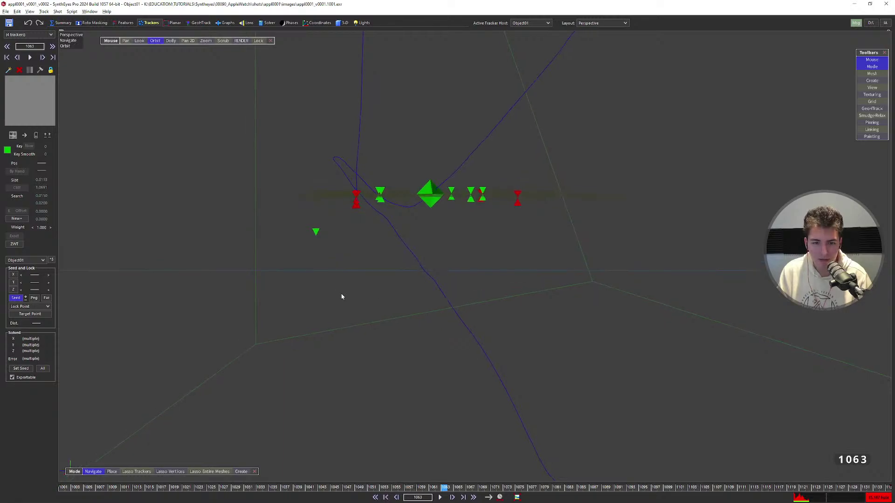
left_click_drag(385, 200, 363, 163)
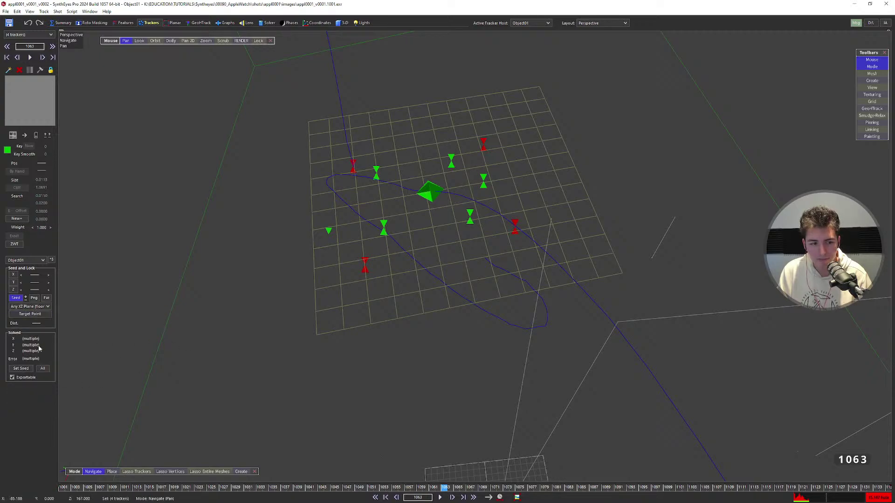
left_click_drag(471, 226, 478, 195, "alt")
middle_click_drag(478, 195, 480, 208, "alt")
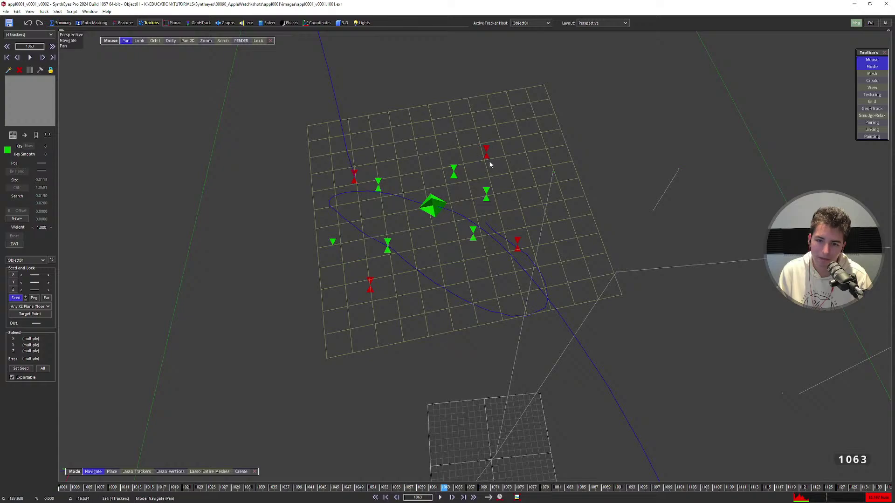
key("shift+g")
left_click(440, 292)
Repeatedly undo and redo the last solve to compare the four locked trackers' positions before and after it.
key("ctrl+z")
key("ctrl+z")
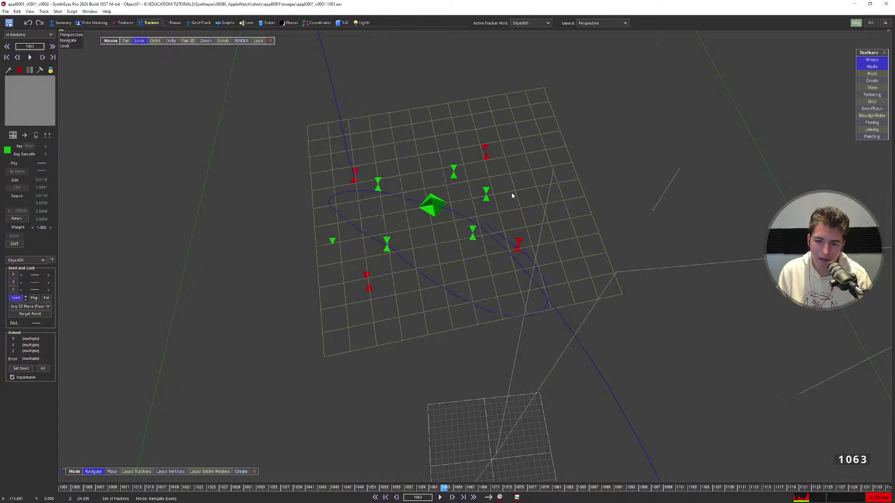
key("ctrl+z")
key("ctrl+y")
key("ctrl+z")
key("ctrl+y")
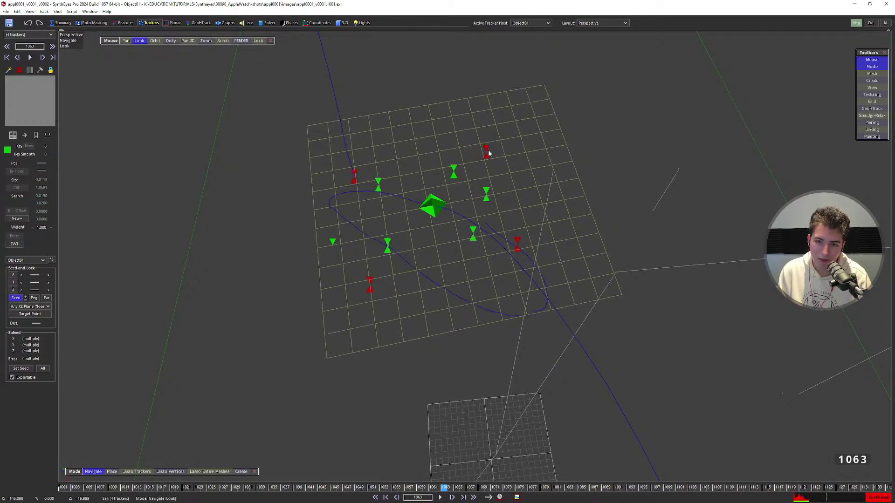
key("ctrl+z")
key("ctrl+y")
key("ctrl+z")
key("ctrl+y")
key("ctrl+z")
key("ctrl+y")
key("ctrl+z")
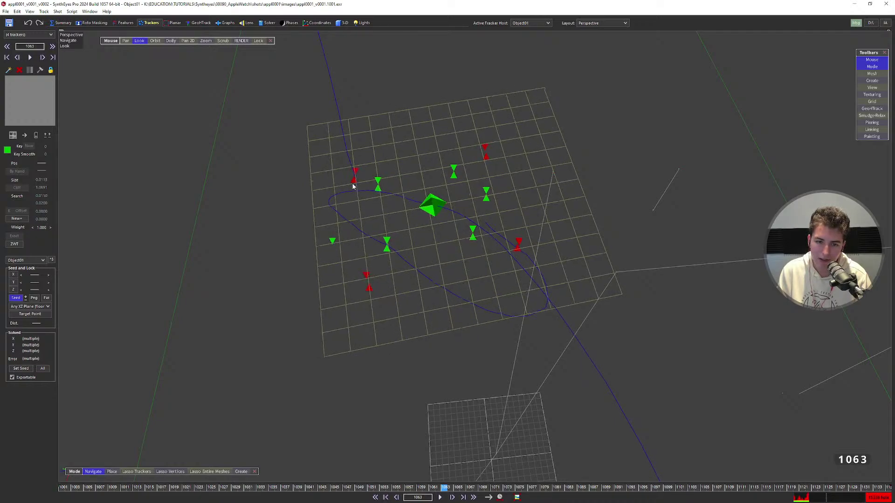
key("ctrl+y")
key("ctrl+z")
key("ctrl+y")
key("ctrl+z")
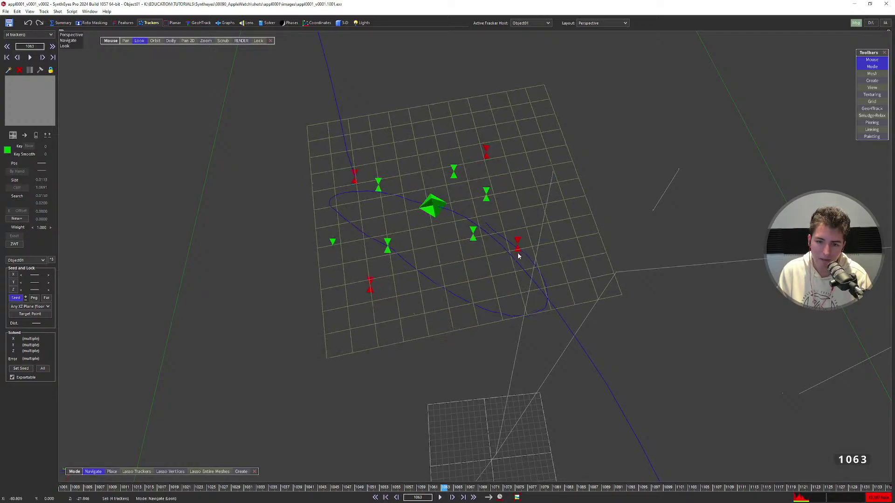
key("ctrl+y")
key("ctrl+z")
key("ctrl+y")
key("ctrl+z")
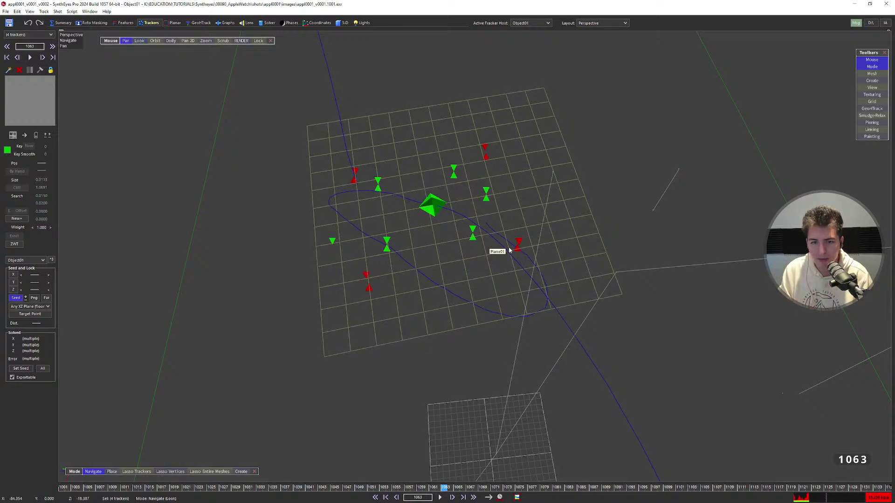
Inspect the re-solved trackers edge-on to the plane in the perspective view, and check the grid over the watch at frame 1085 in the camera view.
left_click_drag(510, 250, 524, 123, "alt")
left_click_drag(525, 88, 521, 92, "alt")
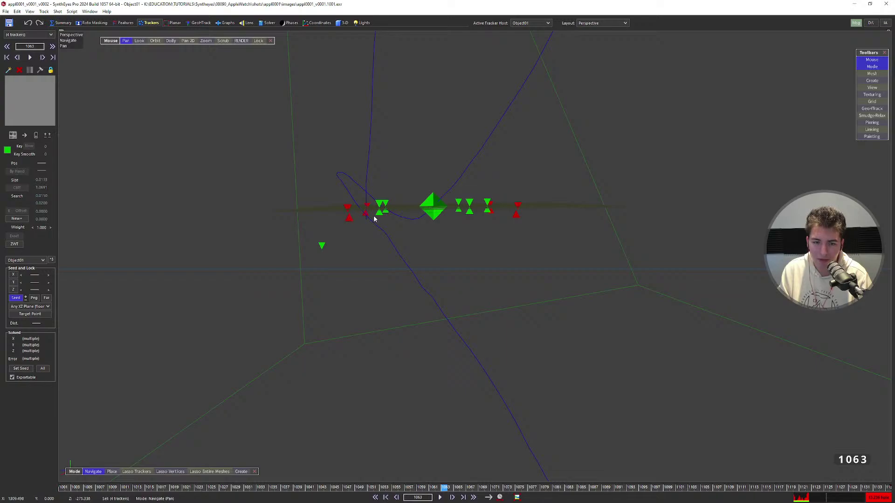
key("4")
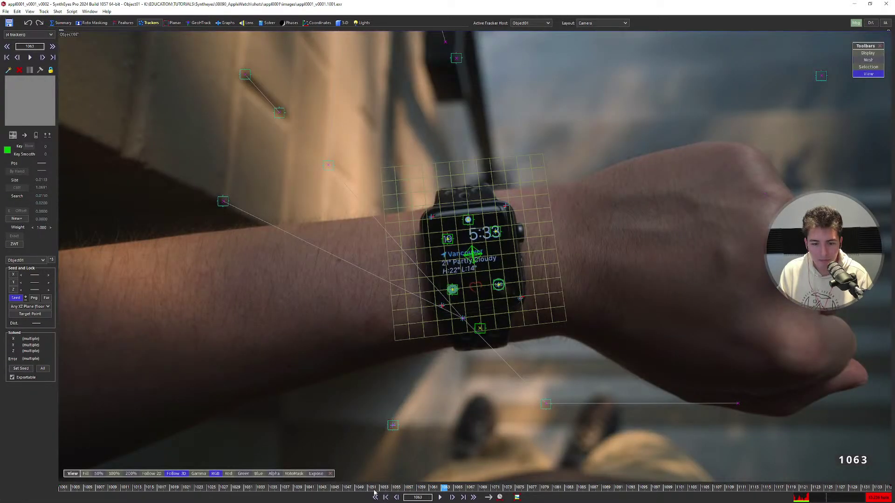
left_click_drag(375, 493, 581, 474)
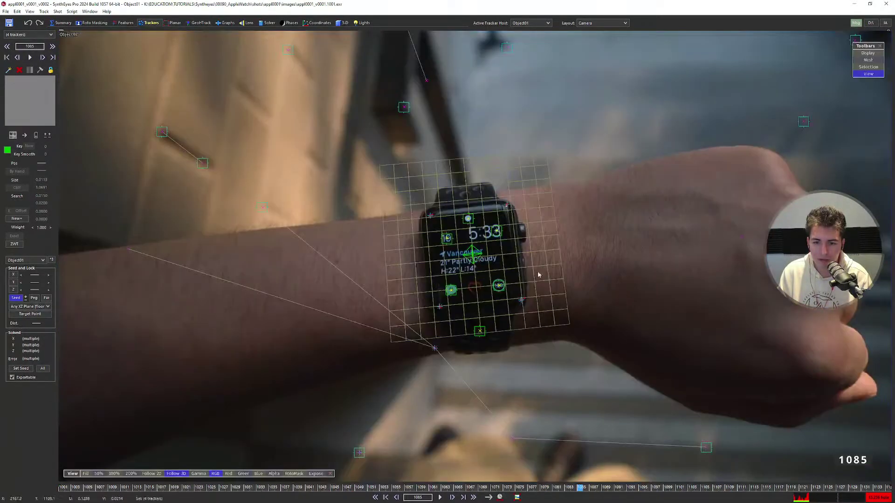
scroll(530, 236, "up", 3)
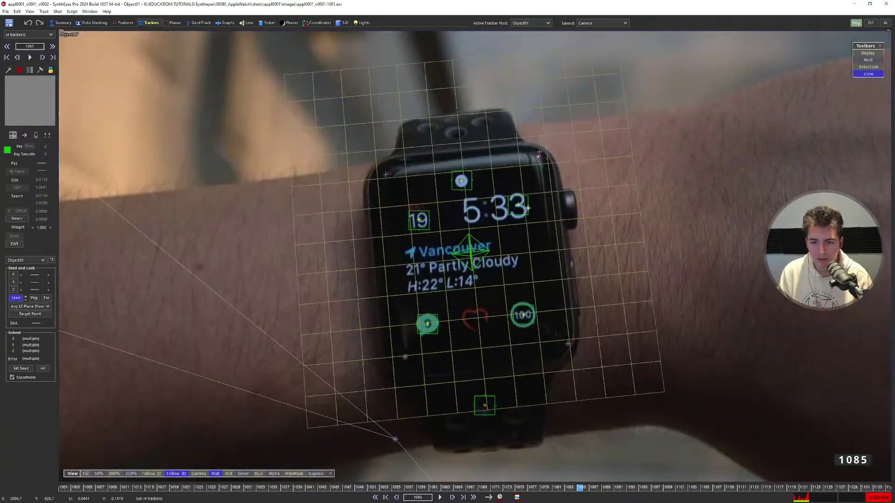
Create a tracker with an enlarged search area on the watch crown at frame 1085, hide the grid and track it forward to frame 1104.
left_click(526, 207)
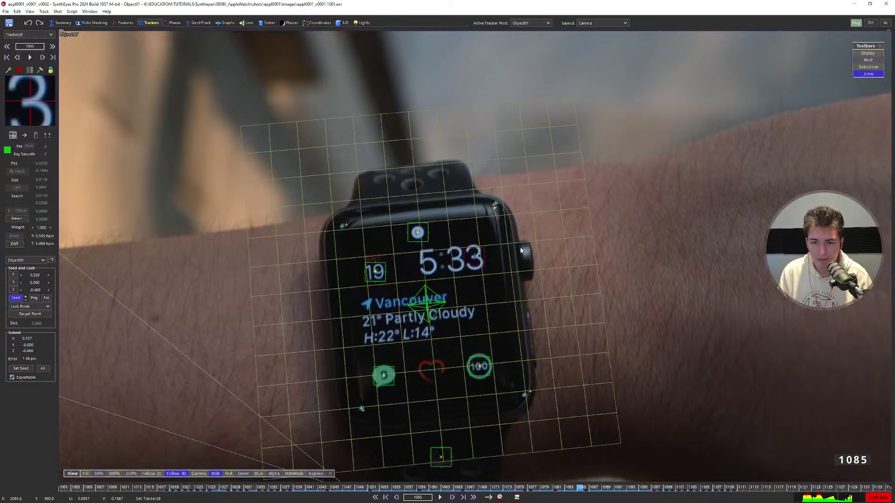
left_click(500, 282)
left_click(525, 205)
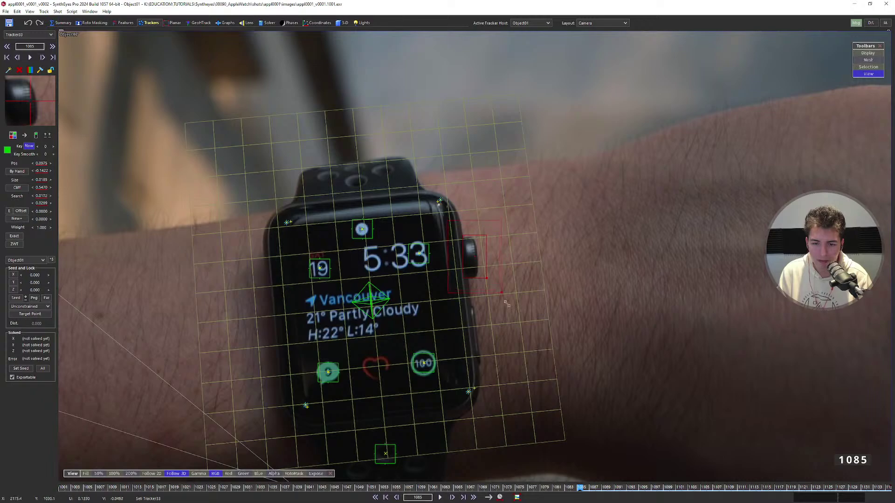
key("g")
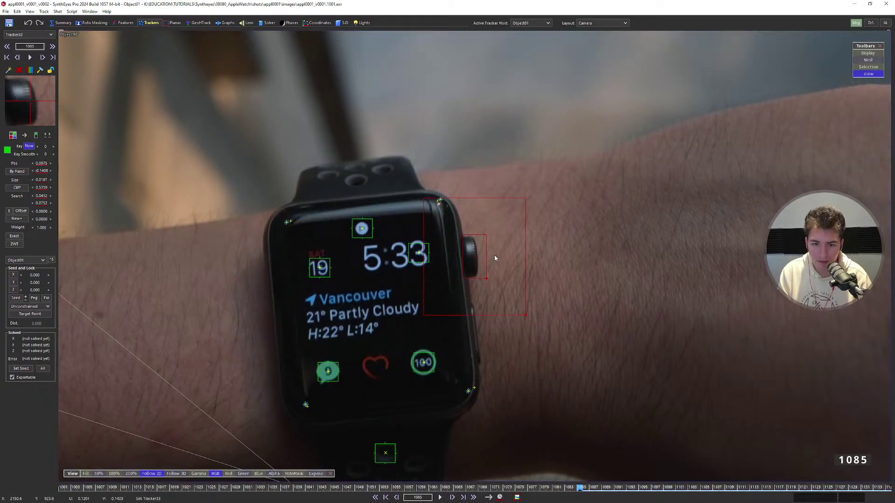
key("s")
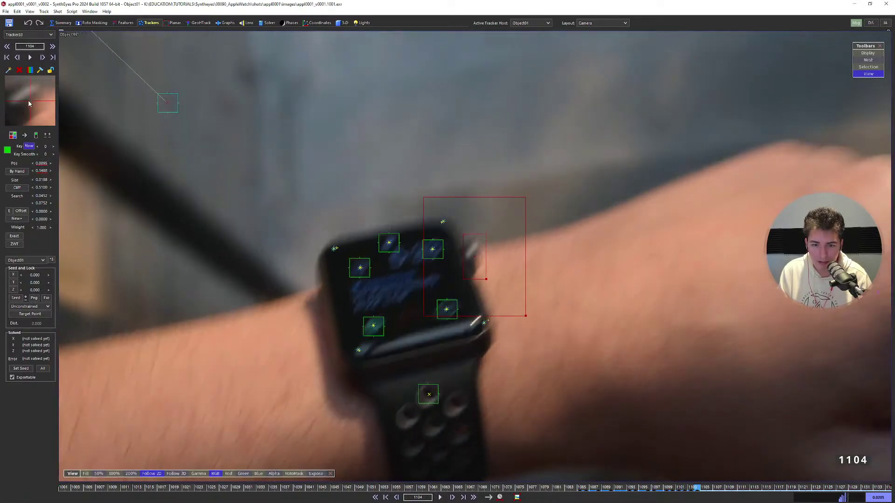
Track the watch crown frame by frame from 1104 to 1108, correcting the tracker's position where it drifts.
key("comma")
key("period")
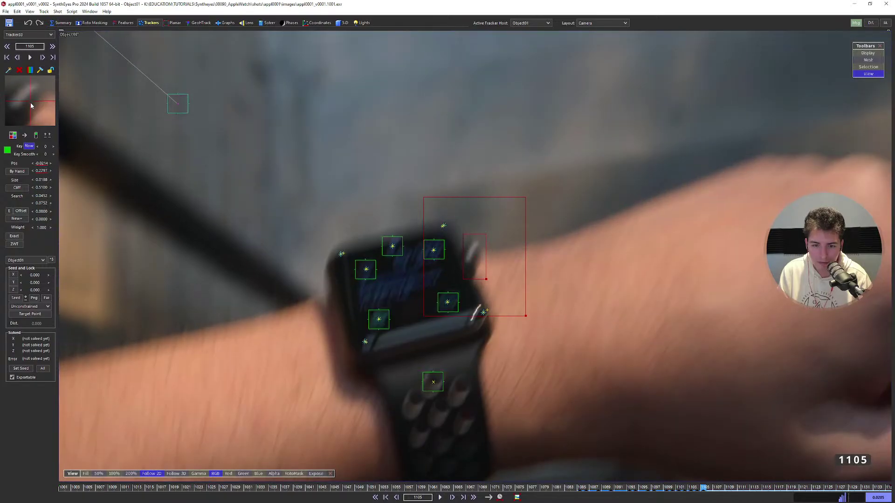
key("period")
key("period")
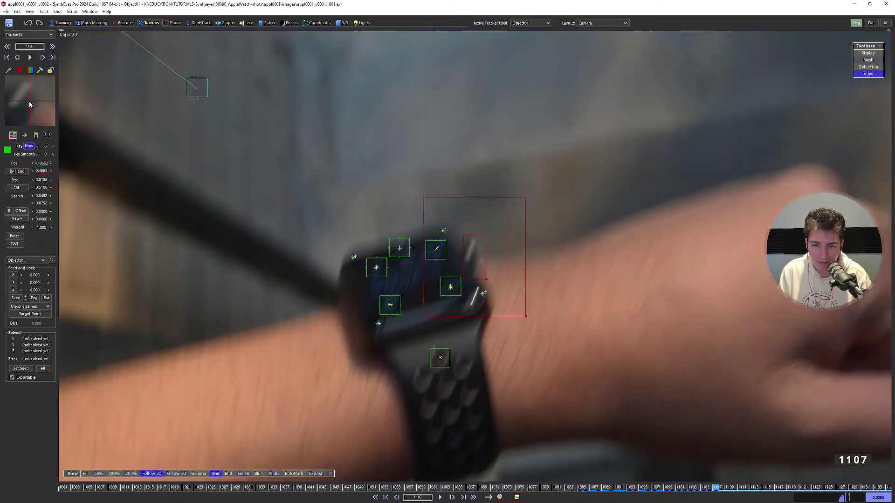
key("comma")
key("period")
key("period")
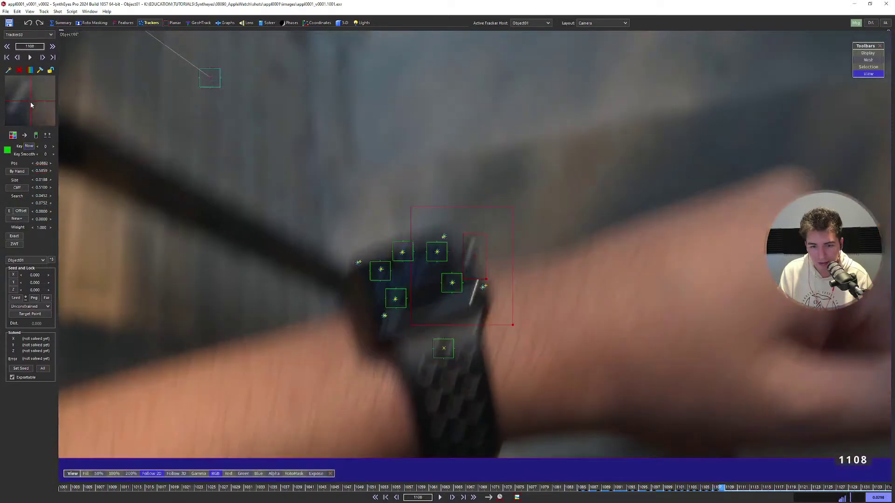
Fine-tune the crown tracker's position at frame 1109, comparing it with the neighbouring frames.
key("comma")
key("period")
key("period")
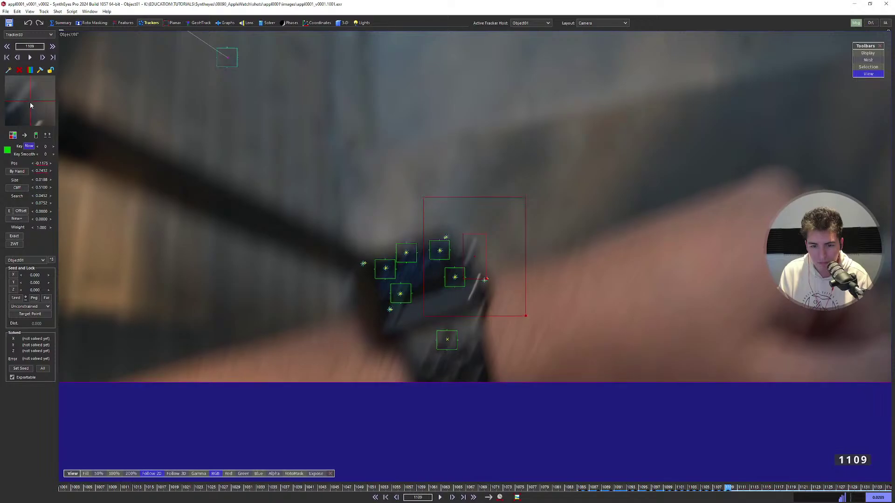
left_click_drag(29, 104, 30, 101)
key("period")
key("comma")
key("period")
key("comma")
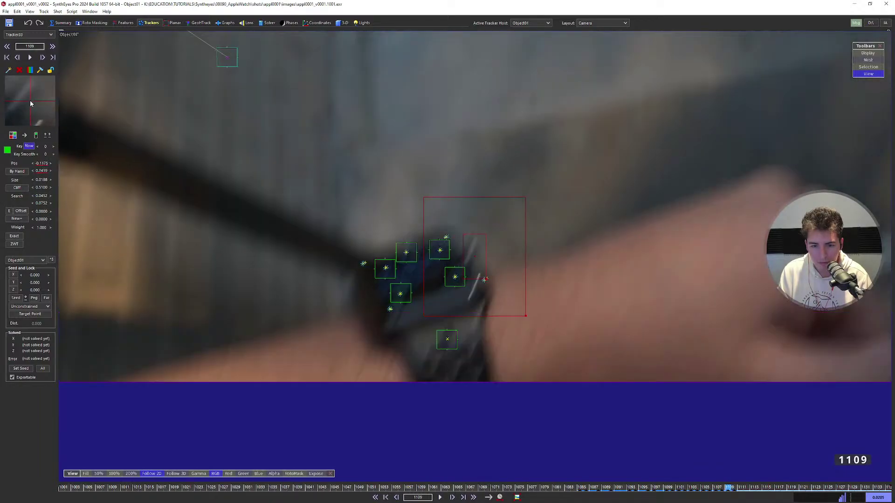
key("period")
key("period")
key("comma")
Return to the crown tracker's starting frame and track it backward to frame 1012.
key("shift+a")
key("comma")
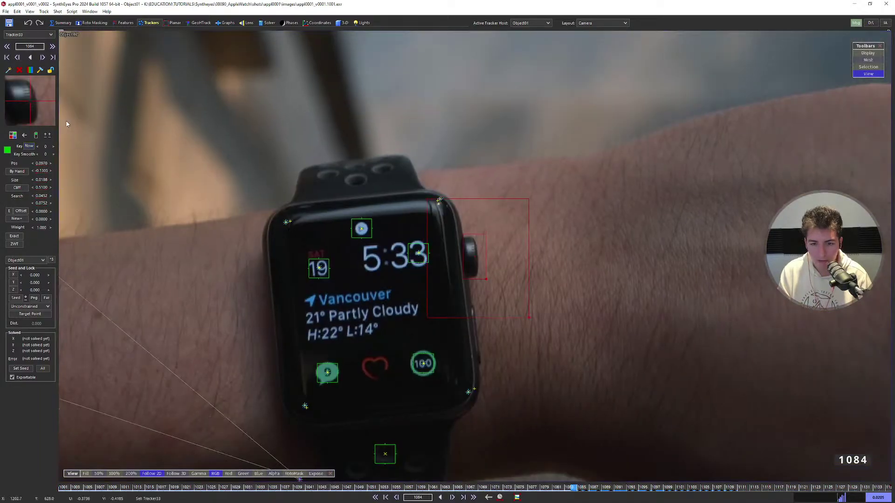
key("comma")
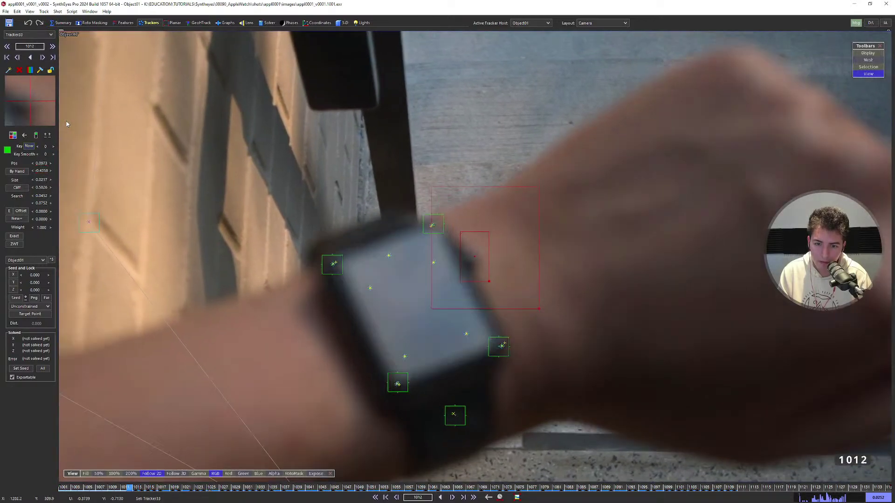
Check the crown tracker back and forth between frames 1015 and 1012 and correct its drift.
key("d")
key("d")
key("d")
key("d")
key("s")
key("s")
key("d")
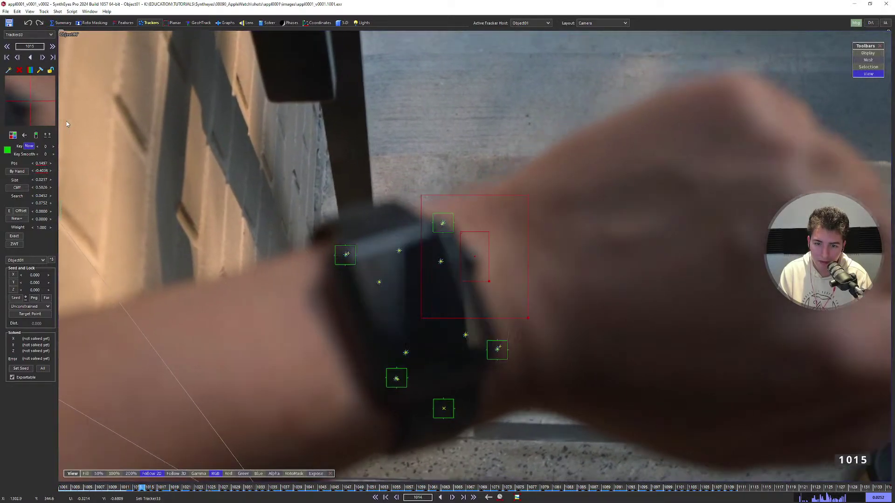
key("s")
key("s")
key("d")
key("s")
key("s")
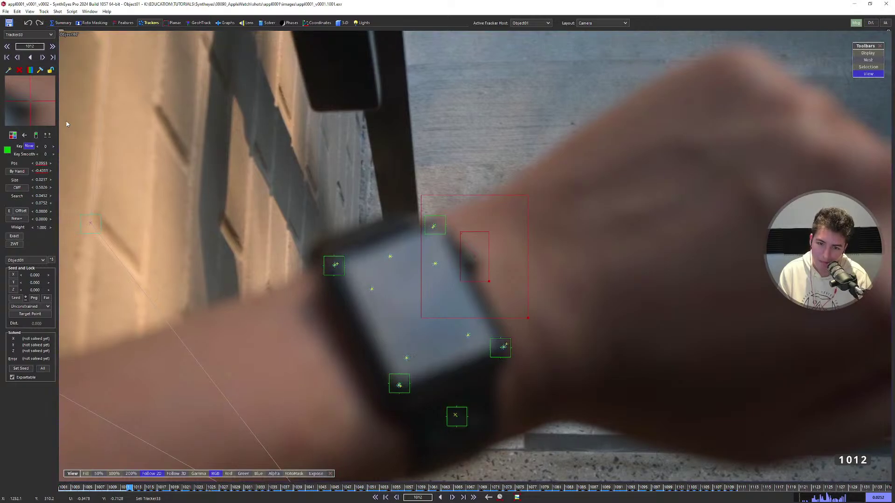
Continue tracking the crown backward from frame 1011 to 1009, realigning the tracker with the blurred crown.
key("s")
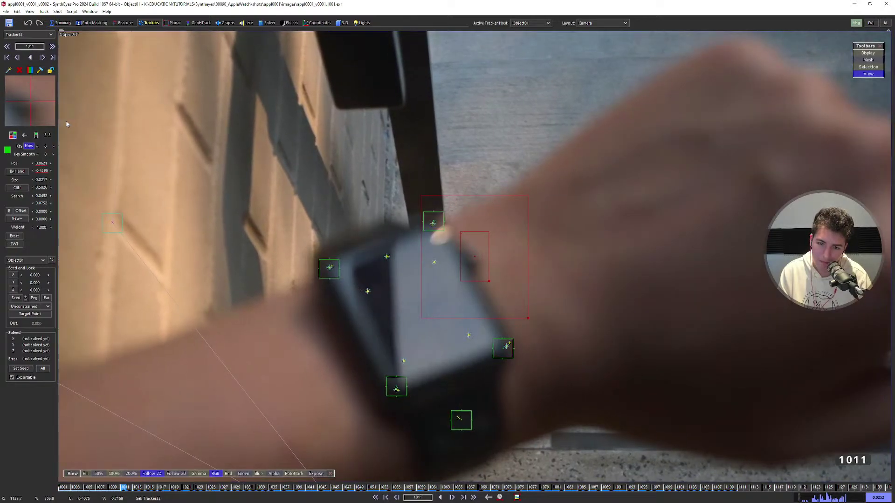
key("s")
key("d")
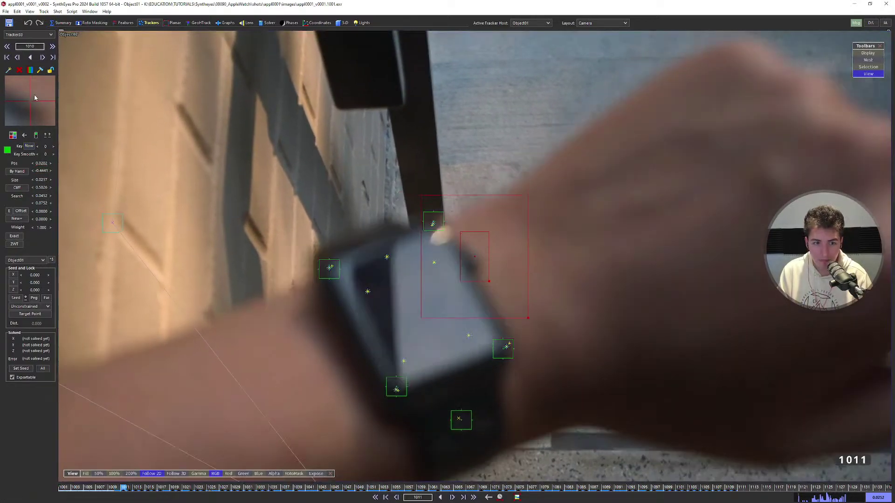
key("s")
key("d")
key("s")
key("s")
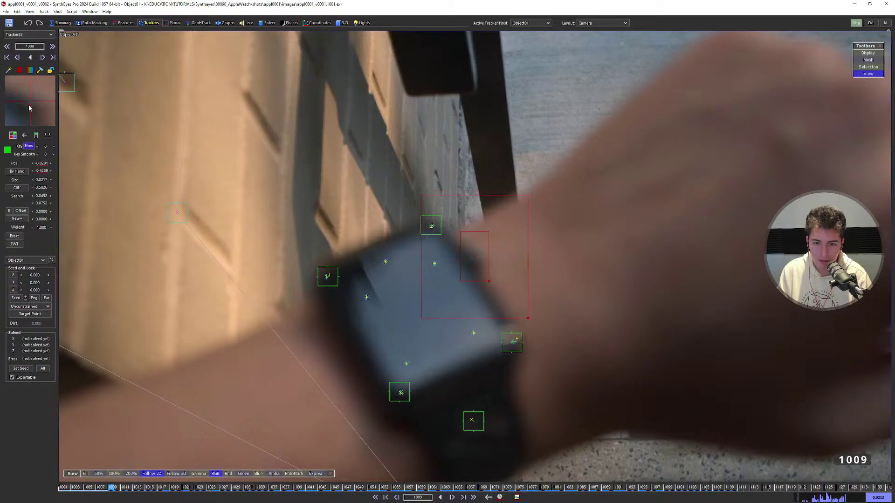
Realign the crown tracker at frames 1009 and 1008 and step it back to frame 1007.
key("d")
key("s")
key("s")
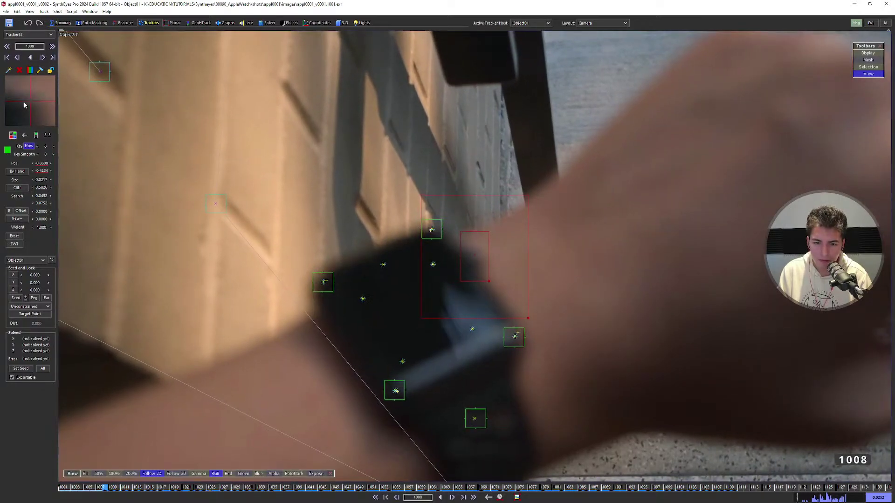
key("d")
key("s")
key("d")
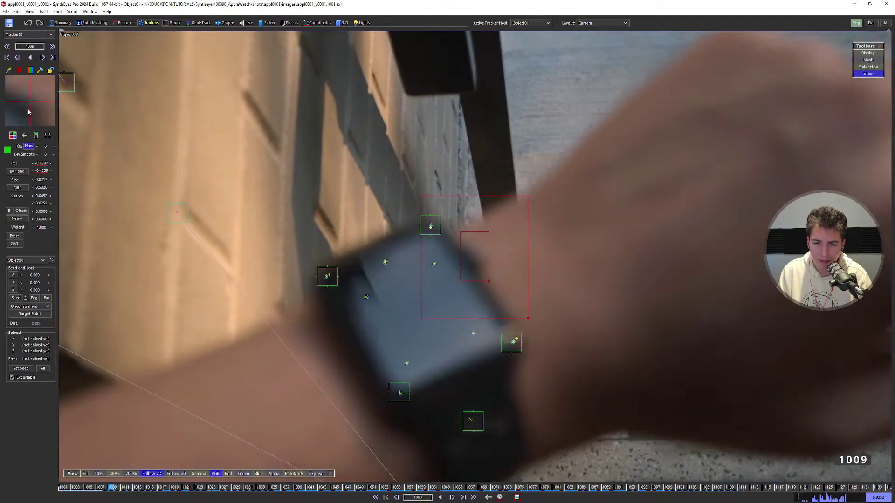
key("s")
key("s")
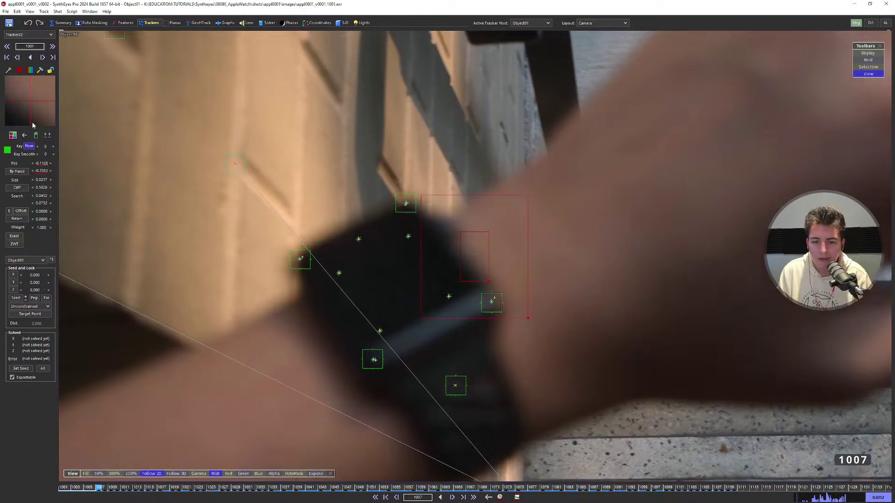
Reposition the crown tracker at frame 1007 against frame 1008 and widen its tracking box.
key("d")
key("s")
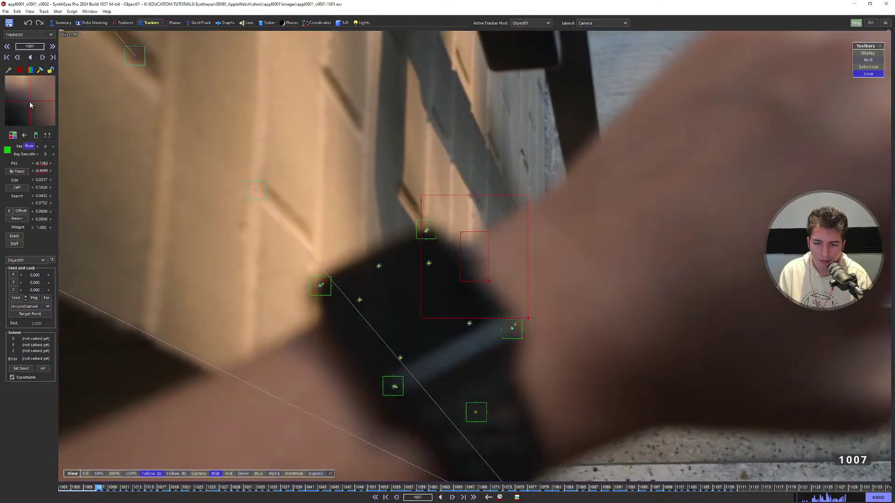
left_click_drag(29, 104, 29, 100)
key("d")
key("s")
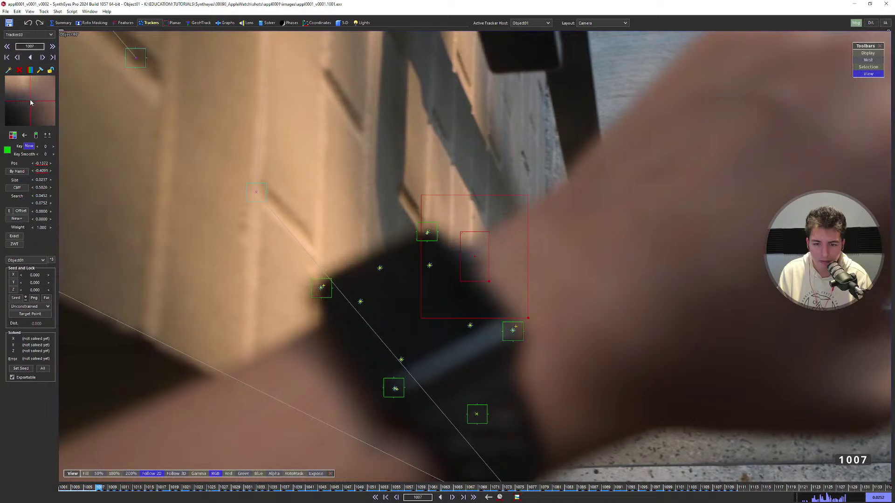
key("d")
key("s")
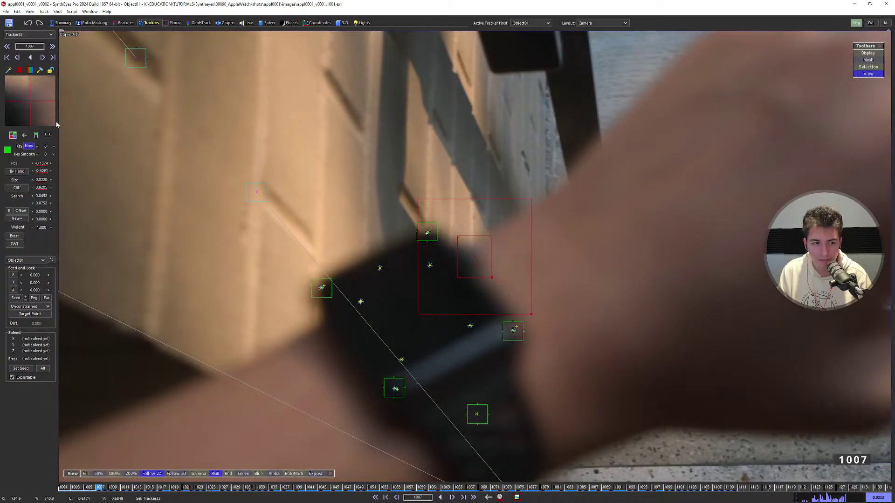
Move the tracker back onto the crown at frames 1006 and 1005, comparing each with the adjacent frame.
key("d")
key("s")
key("s")
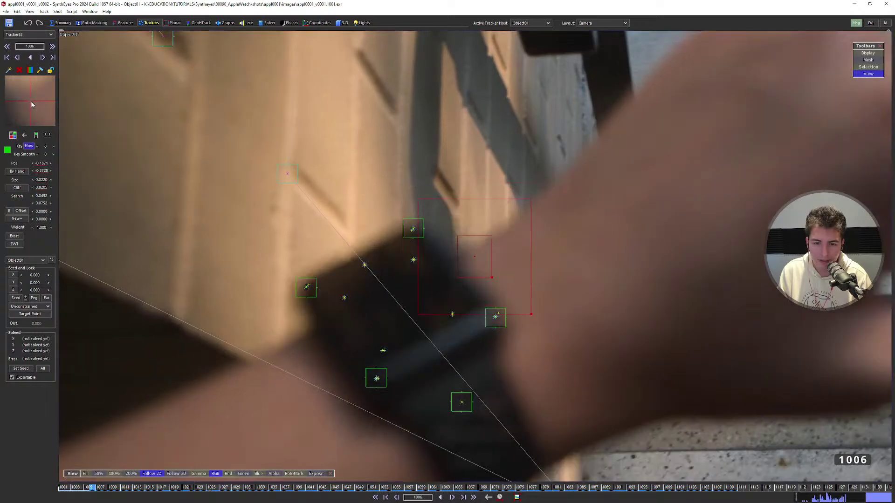
left_click_drag(51, 110, 29, 100)
key("d")
key("s")
key("d")
key("s")
key("s")
key("d")
key("s")
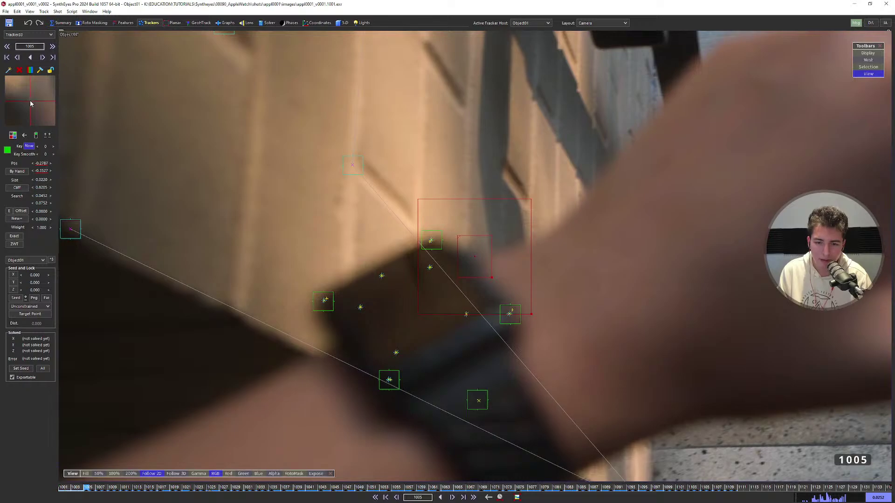
Move the tracker back onto the crown at frame 1004 and fine-tune it against frame 1005.
key("s")
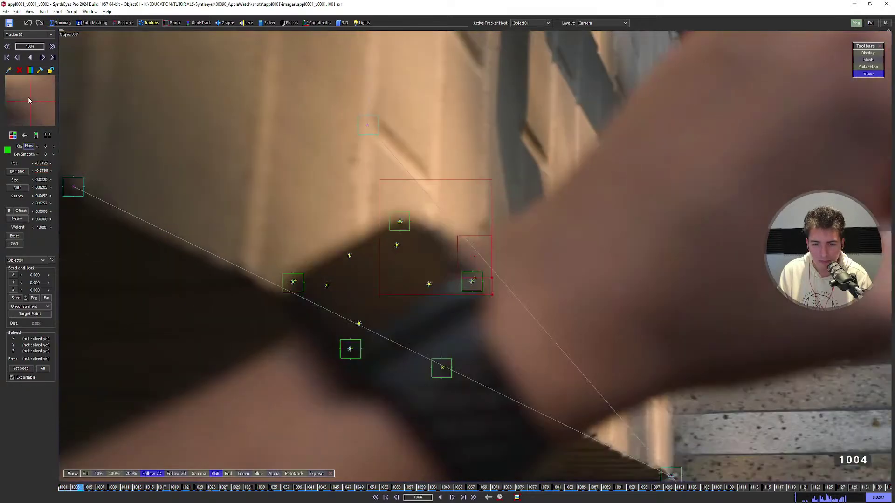
left_click_drag(28, 97, 72, 121)
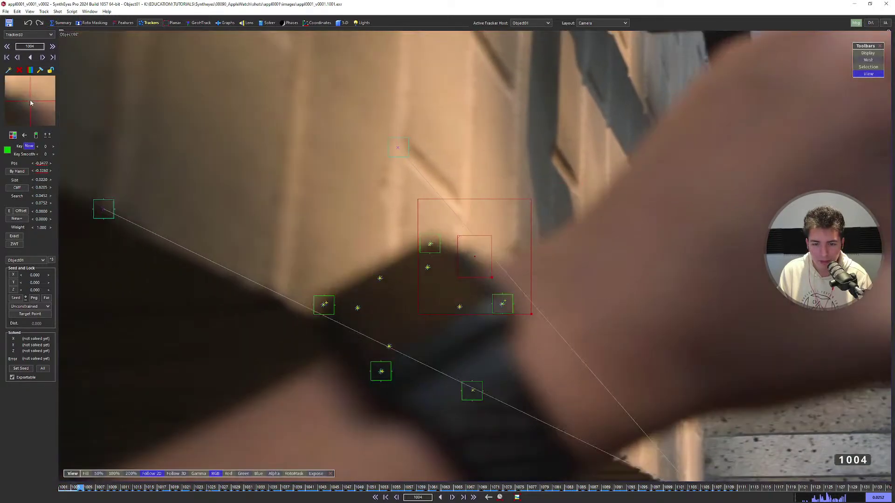
key("d")
key("s")
key("d")
key("s")
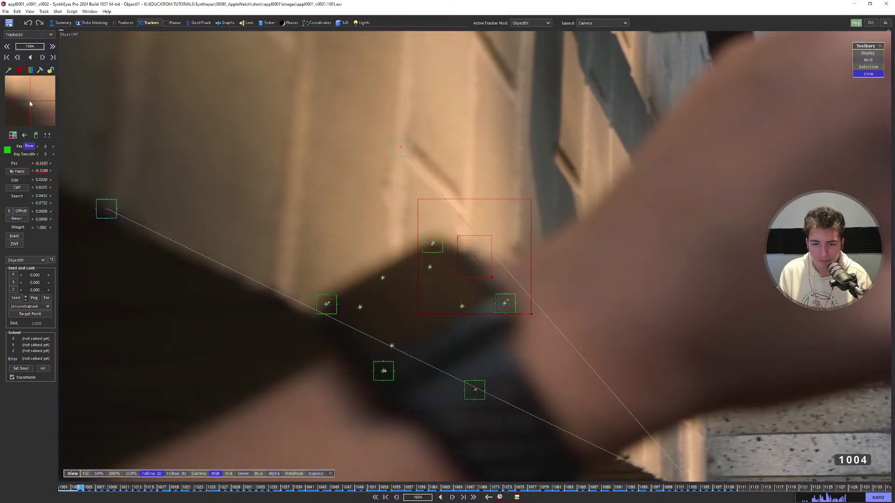
key("d")
key("s")
Align the crown tracker by hand at frames 1003 and 1002.
key("s")
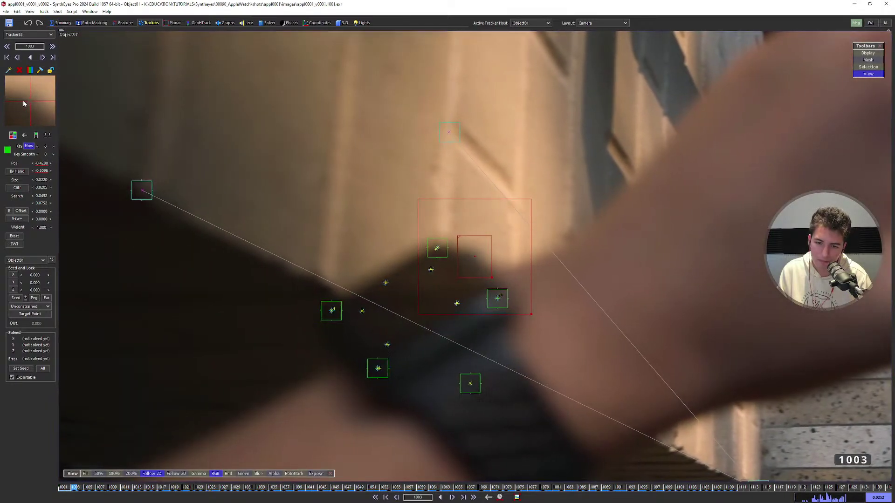
key("s")
key("d")
key("s")
key("d")
key("s")
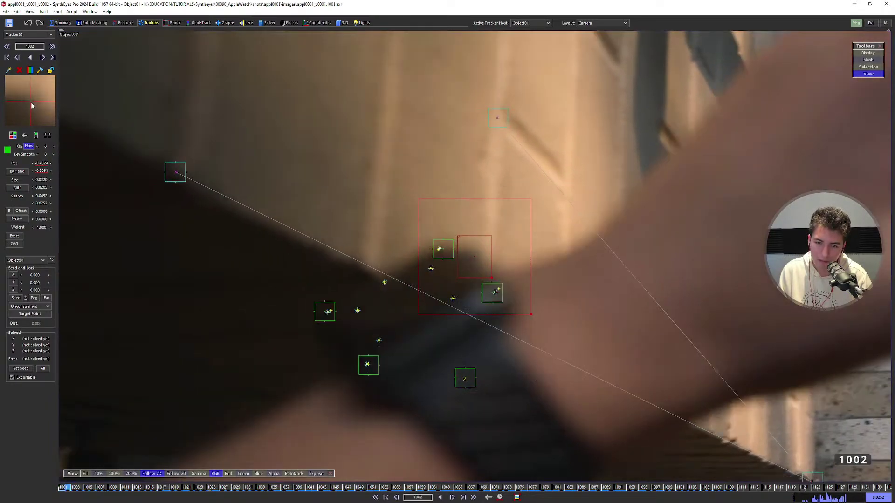
Finish the crown track back to the first frame, 1001, checking it against frame 1002, and lock the tracker.
key("d")
key("s")
key("d")
key("s")
key("s")
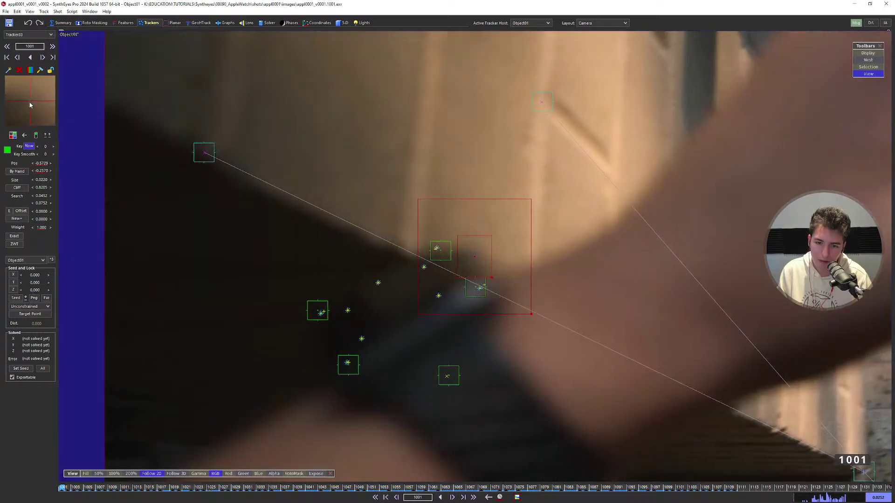
key("d")
key("s")
key("d")
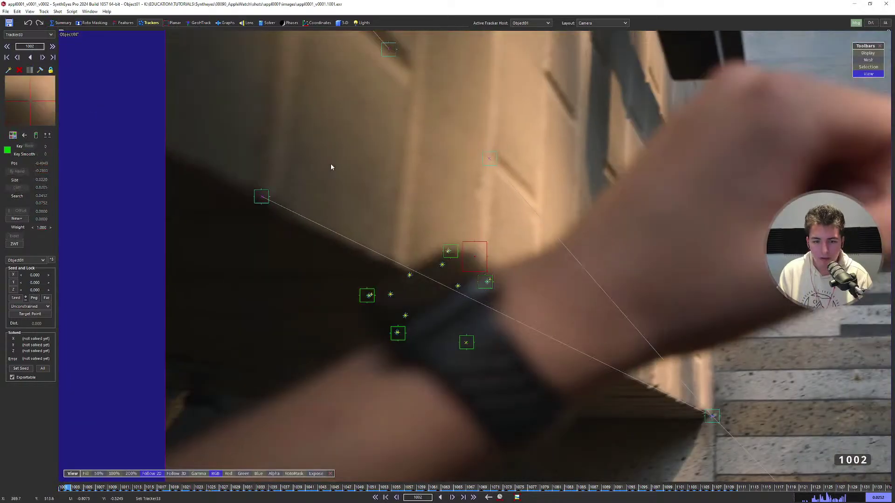
Step through frames 1002 to 1021 and back, examining whether the crown tracker stays on the watch crown.
key("d")
key("d")
key("d")
key("d")
key("d")
key("d")
key("d")
key("d")
key("d")
key("d")
key("d")
key("d")
key("d")
key("d")
key("d")
key("d")
key("d")
key("d")
key("d")
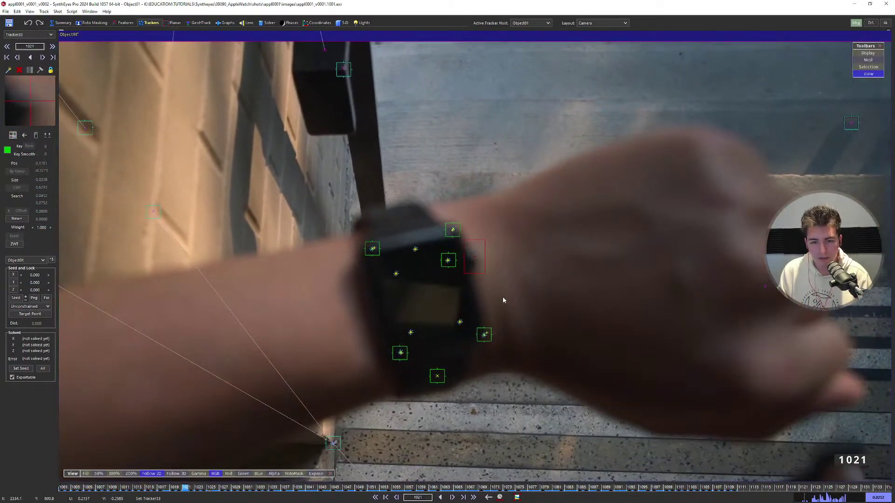
key("s")
key("s")
key("s")
key("s")
key("s")
key("s")
key("s")
key("s")
key("s")
key("s")
key("s")
key("s")
key("s")
key("s")
key("d")
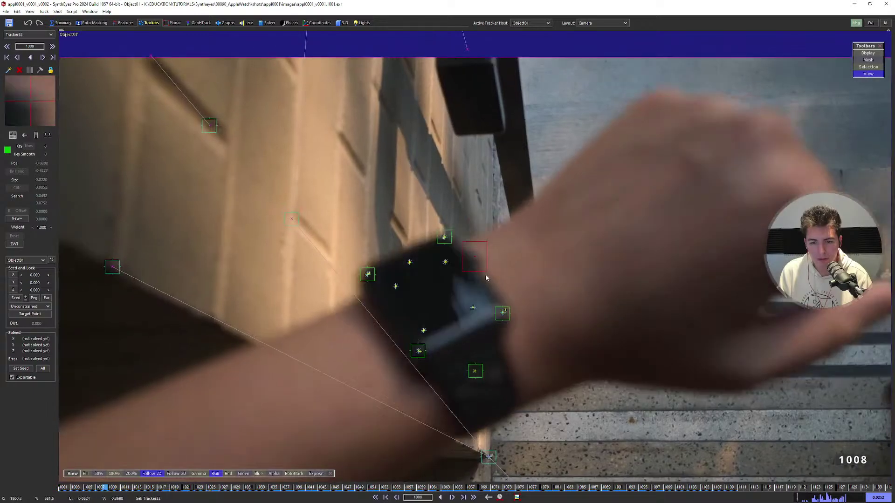
Compare the crown tracker's position back and forth across frames 1006 to 1008.
key("s")
key("s")
key("d")
key("d")
key("s")
key("s")
key("d")
key("d")
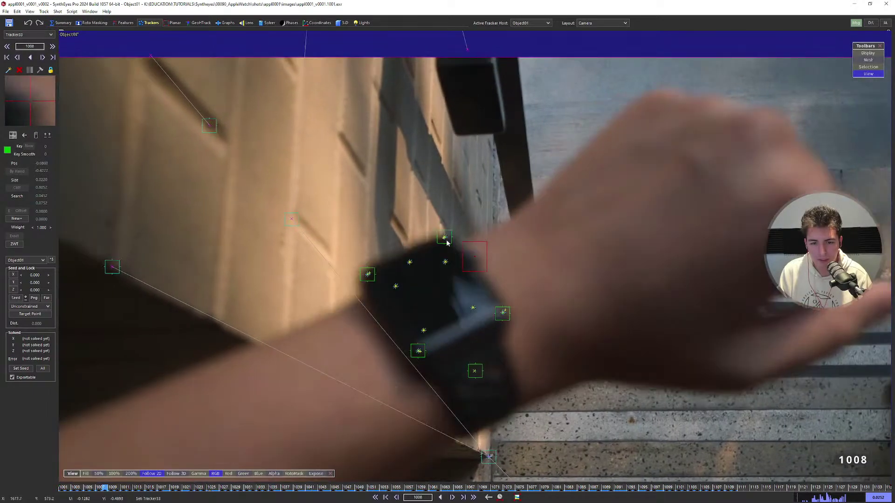
key("s")
key("s")
Show the perspective view locked to the camera and re-solve the scene with the new crown tracker.
key("6")
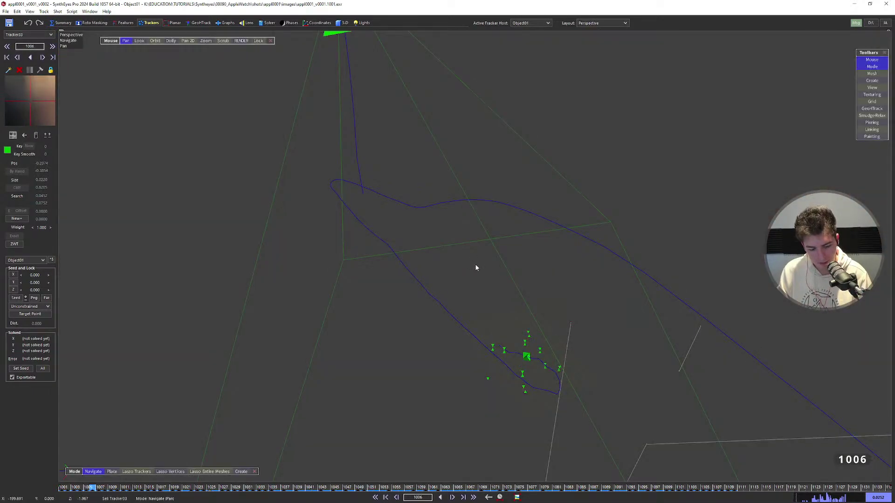
key("l")
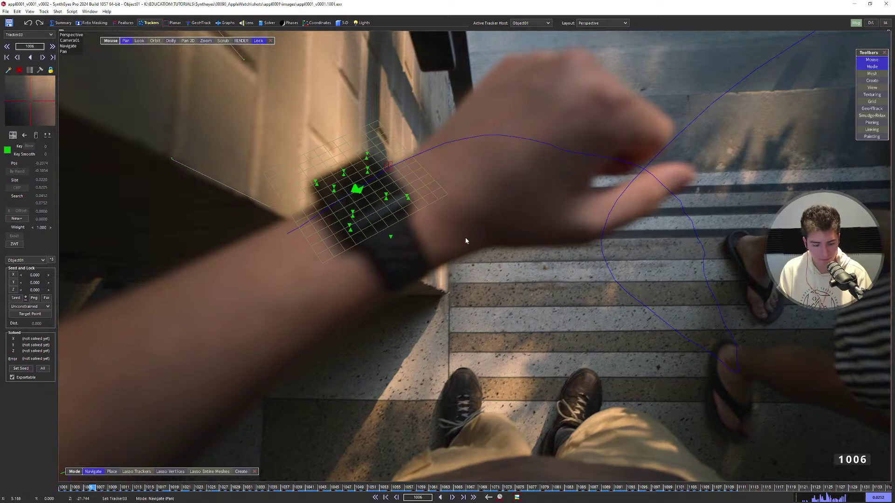
key("shift+g")
left_click(438, 295)
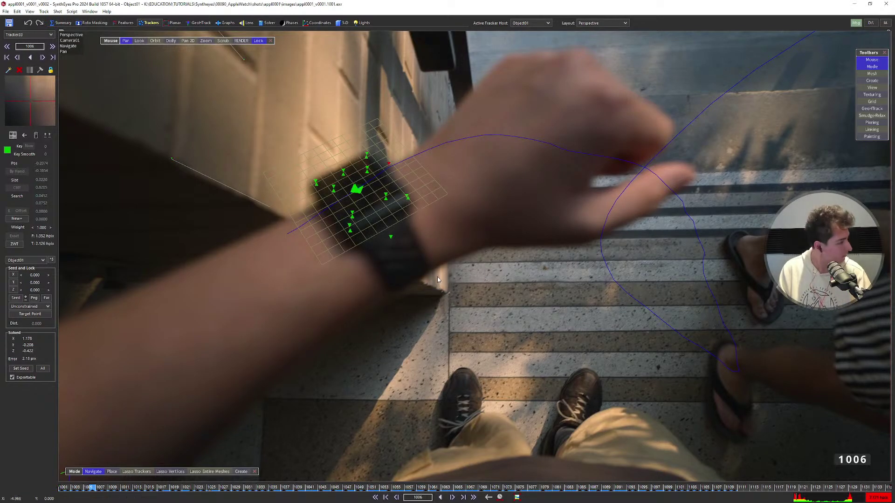
Examine frame by frame up to 1027 how well the grid and solved points stick to the watch face.
scroll(439, 268, "up", 3)
key("d")
key("d")
key("d")
key("d")
key("d")
key("d")
key("d")
key("d")
key("d")
key("d")
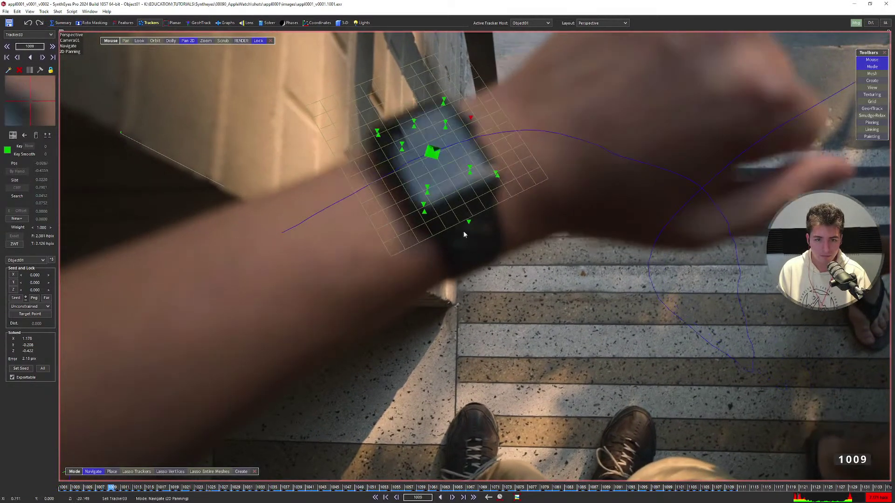
key("d")
key("d")
key("d")
key("d")
key("d")
key("d")
key("d")
key("d")
key("d")
key("d")
key("d")
key("d")
key("d")
key("d")
key("d")
key("d")
key("d")
key("d")
key("d")
key("d")
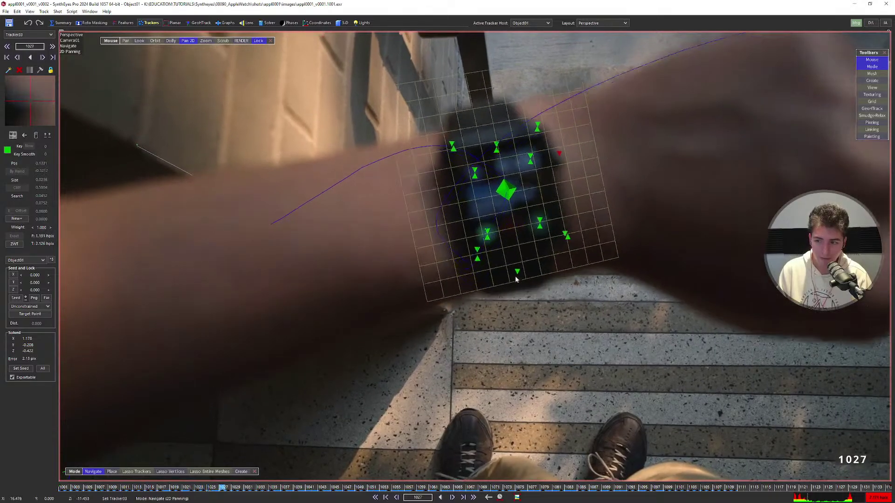
Scrub through the remaining shot and back to frame 1014, examining the grid's fit on the watch.
left_click_drag(388, 486, 562, 487)
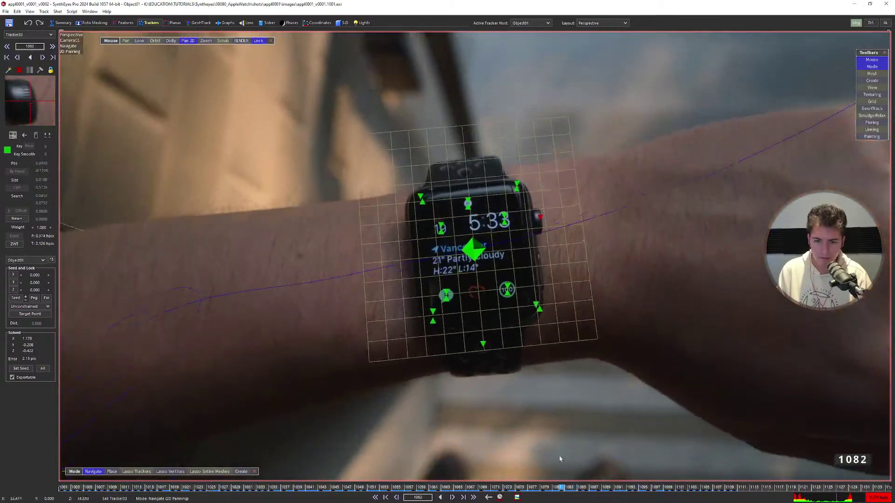
scroll(541, 295, "down", 6)
scroll(534, 296, "up", 3)
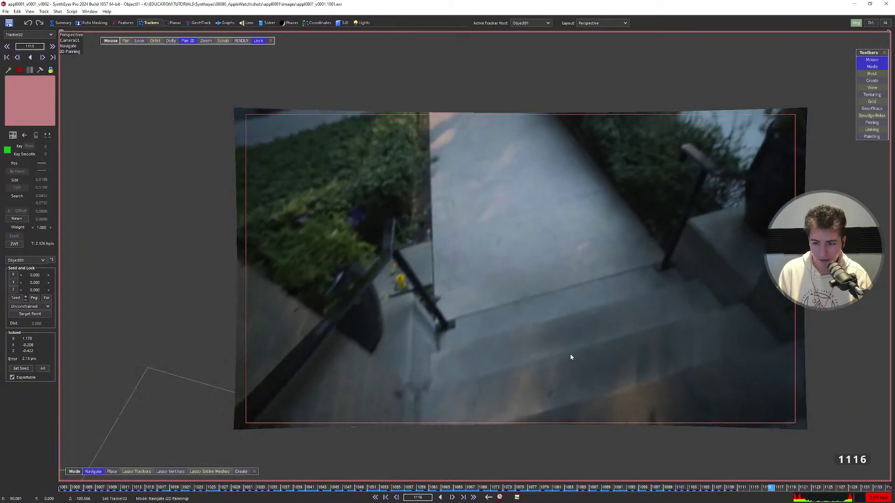
left_click(605, 488)
left_click_drag(606, 488, 574, 488)
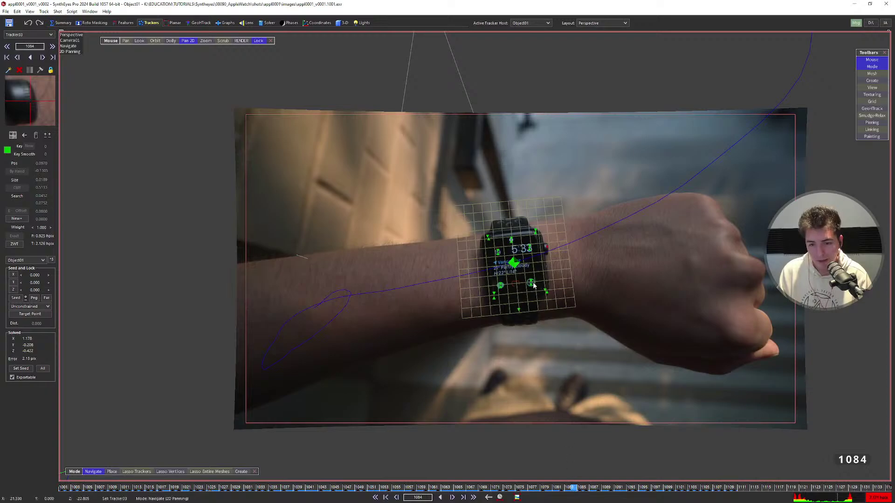
scroll(516, 372, "up", 3)
left_click_drag(490, 492, 141, 472)
Switch to the quad layout and examine the camera and object motion in the Left view back to frame 1002.
key("q")
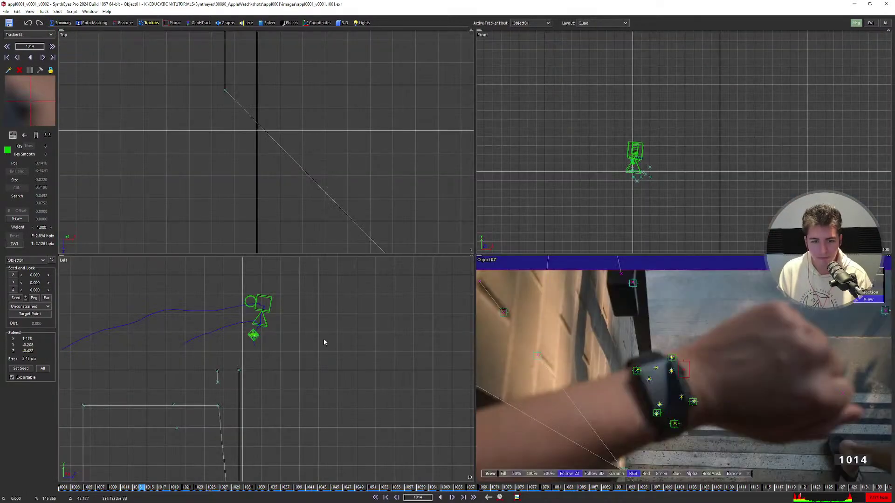
scroll(279, 355, "down", 4)
scroll(273, 351, "up", 5)
scroll(255, 351, "up", 6)
scroll(255, 349, "down", 9)
key("Right")
key("Right")
key("Right")
key("Right")
key("Right")
key("Right")
key("Right")
key("Right")
key("Right")
key("Right")
key("Right")
key("Right")
key("Right")
key("Right")
key("Right")
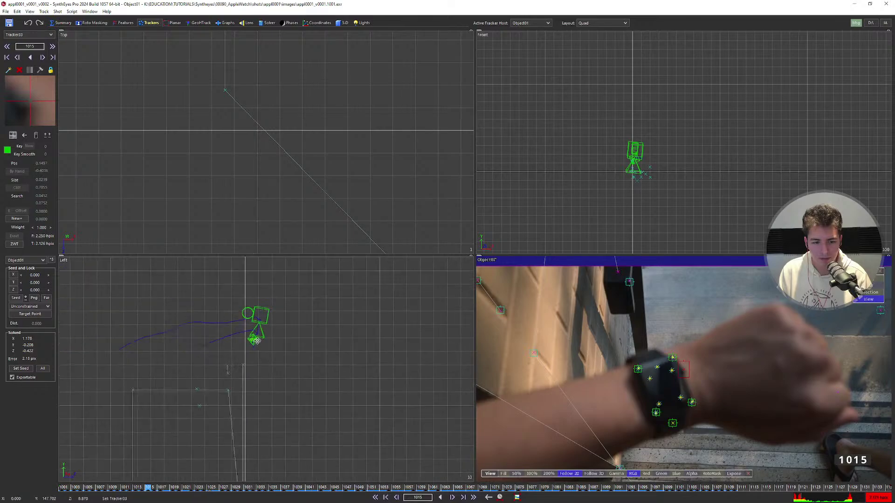
key("Left")
scroll(655, 362, "down", 3)
key("Left")
key("Left")
key("Left")
key("Left")
key("Left")
key("Left")
key("Left")
key("Left")
key("Left")
key("Left")
key("Left")
key("Left")
key("Left")
key("Left")
key("Left")
key("Left")
key("Left")
key("Left")
key("Left")
key("Left")
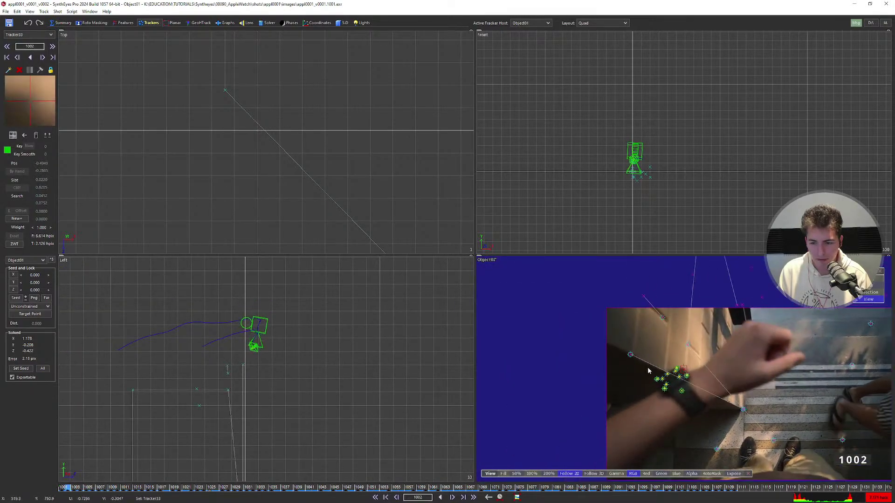
Step forward from frame 1002 to 1032, examining the object's motion alongside the camera view.
key("Right")
key("Right")
key("Right")
key("Right")
key("Right")
key("Right")
key("Right")
key("Right")
key("Right")
key("Right")
key("Right")
key("Right")
key("Right")
key("Right")
key("Right")
key("Right")
key("Right")
key("Right")
key("Right")
key("Right")
key("Right")
key("Right")
key("Right")
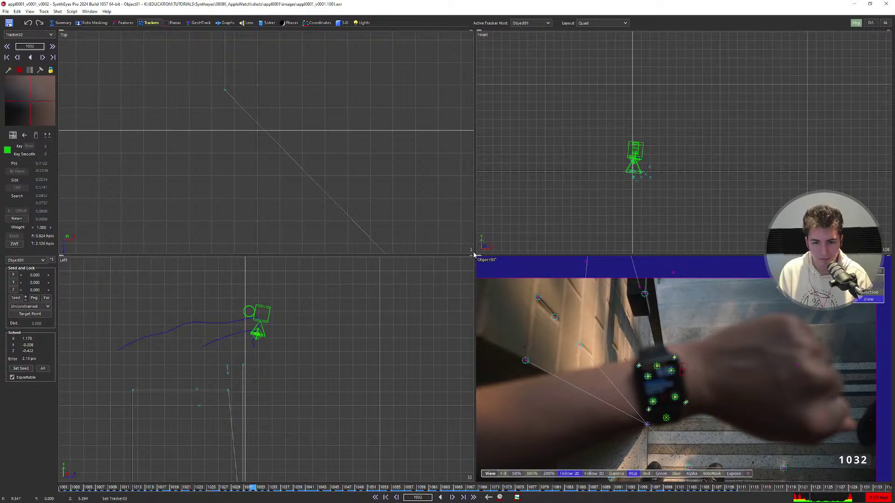
Enlarge the camera view within the quad layout, frame the watch closely, and check its trackers up to frame 1037.
left_click_drag(474, 256, 358, 126)
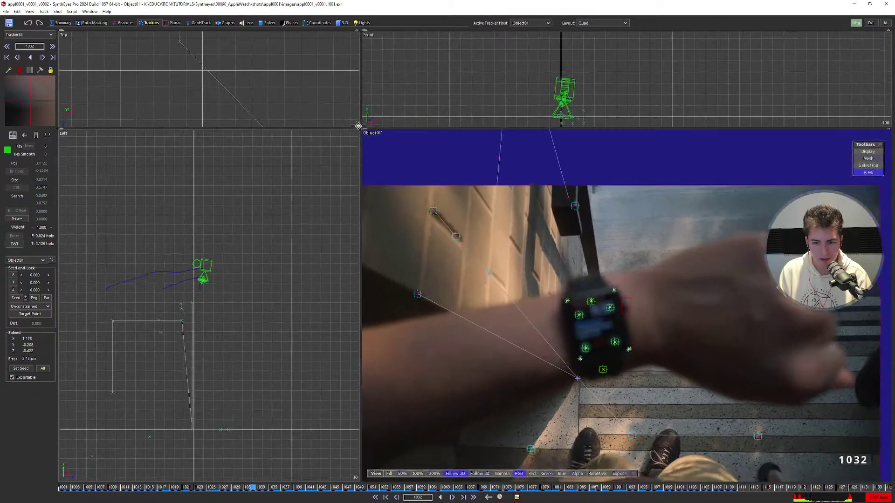
middle_click_drag(603, 328, 608, 280)
scroll(609, 279, "up", 2)
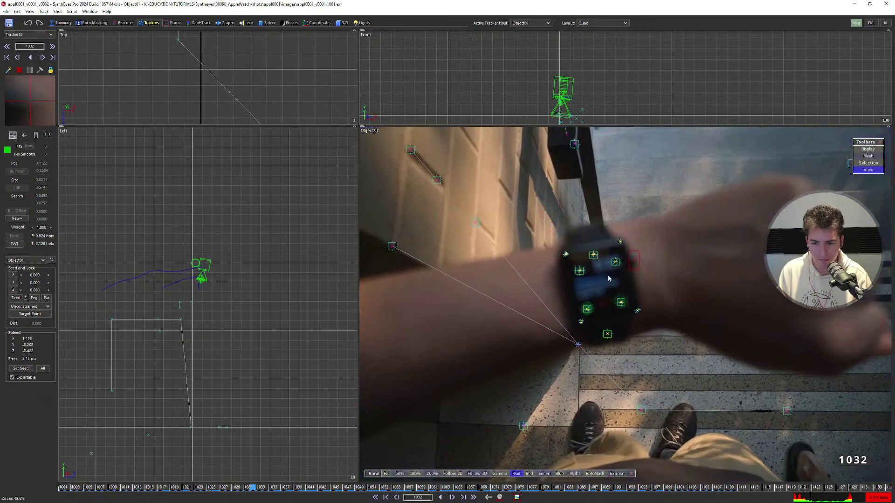
key("Right")
key("Right")
key("Right")
key("Right")
key("Right")
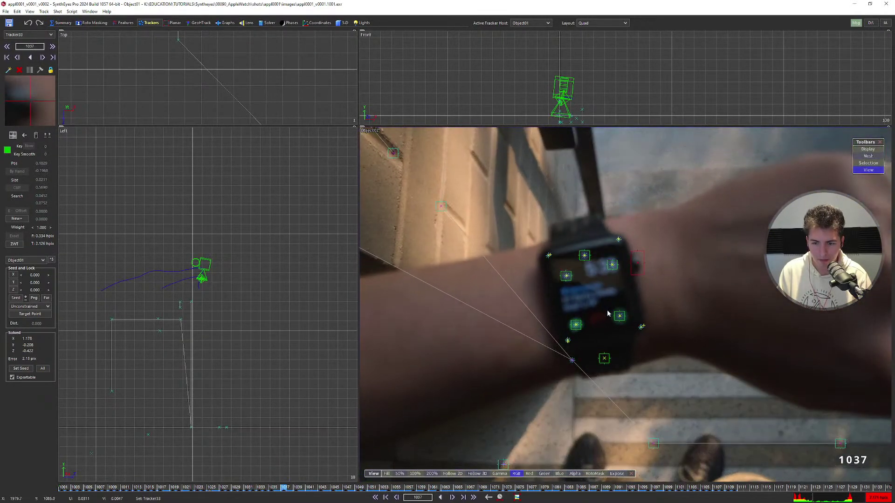
Step forward from frame 1037 to 1073, examining how the trackers hold on the watch.
key("Right")
key("Right")
key("Right")
key("Right")
key("Right")
key("Right")
key("Right")
key("Right")
key("Right")
key("Right")
key("Right")
key("Right")
key("Right")
key("Right")
key("Right")
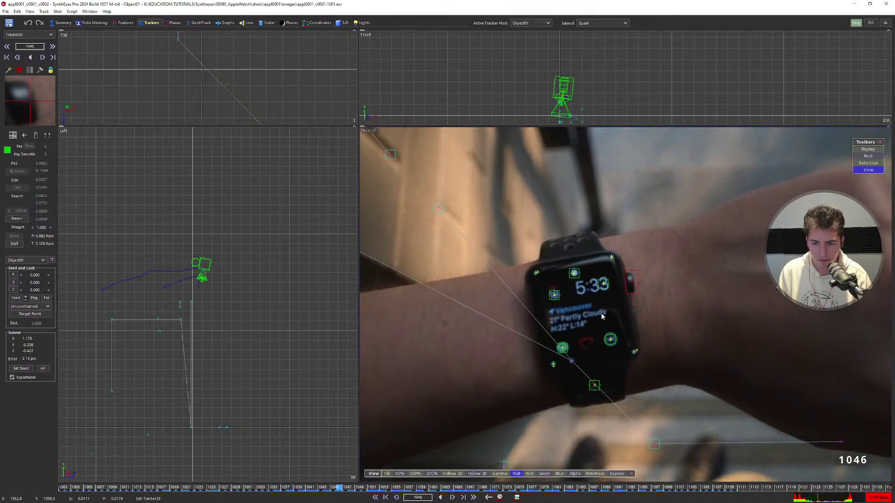
key("Right")
key("Right")
key("Right")
key("Right")
key("Right")
key("Right")
key("Right")
key("Right")
key("Right")
key("Right")
key("Right")
key("Right")
key("Right")
key("Right")
key("Right")
key("Right")
key("Right")
key("Right")
key("Right")
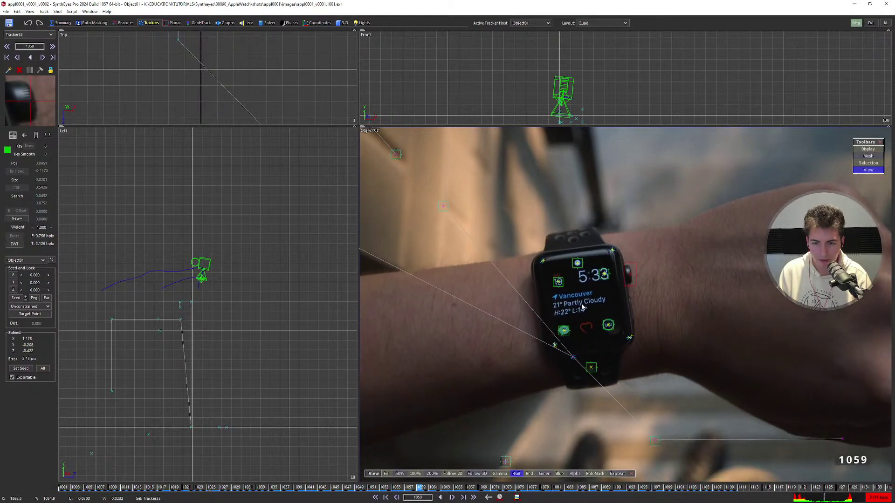
key("Right")
key("Right")
key("Right")
key("Right")
key("Right")
key("Right")
key("Right")
key("Right")
key("Right")
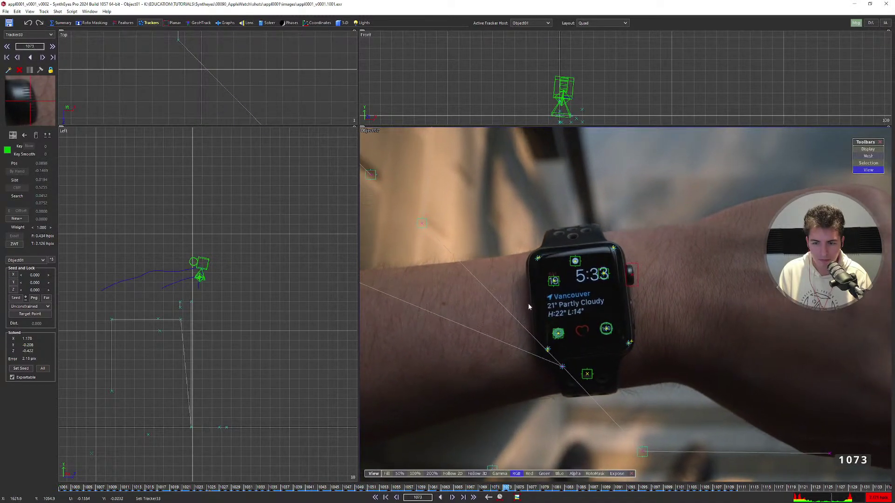
Step back from frame 1073 to 1047, checking the watch trackers in the camera view.
key("Left")
key("Left")
key("Left")
key("Left")
key("Left")
key("Left")
key("Left")
key("Left")
key("Left")
key("Left")
key("Left")
key("Left")
key("Left")
key("Left")
key("Left")
key("Left")
key("Left")
key("Left")
key("Left")
key("Left")
key("Left")
key("Left")
key("Left")
key("Left")
key("Left")
key("Left")
key("Left")
key("Left")
key("Left")
key("Left")
key("Left")
key("Left")
key("Left")
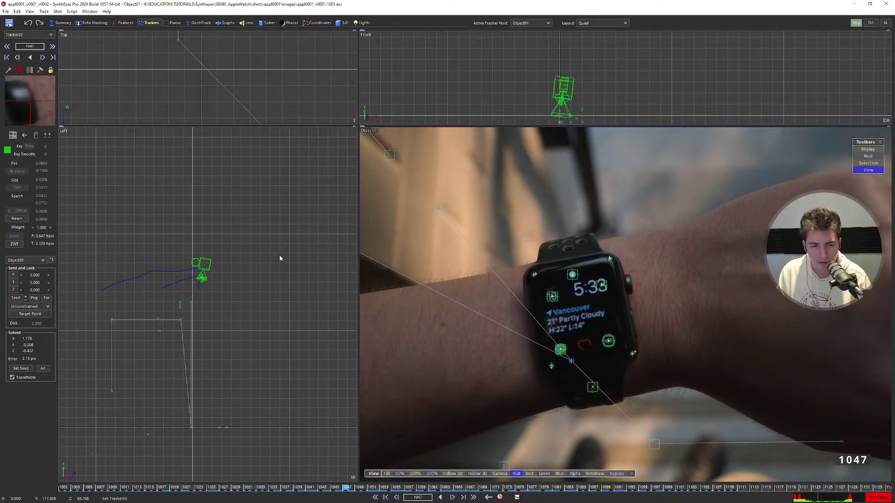
Select the plane at the object's tracker points in the Left view and show meshes in the camera view.
scroll(210, 282, "up", 11)
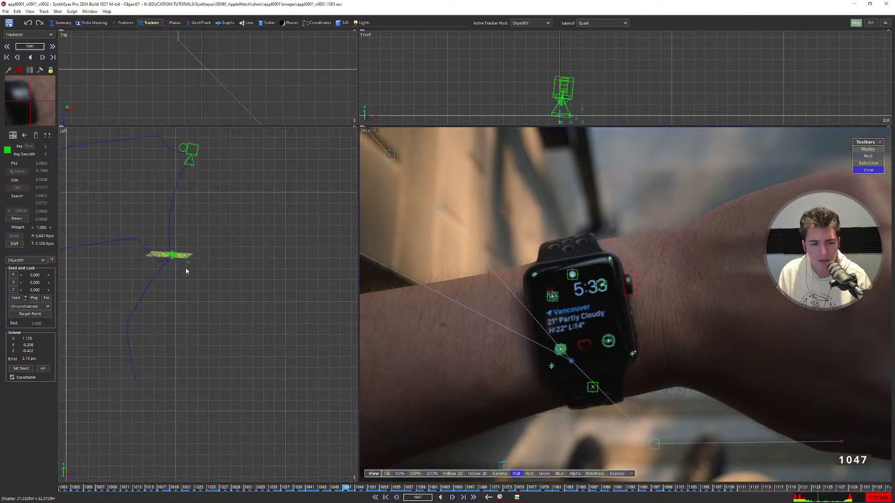
middle_click_drag(186, 271, 241, 278)
scroll(241, 277, "up", 2)
scroll(241, 278, "up", 3)
left_click(175, 254)
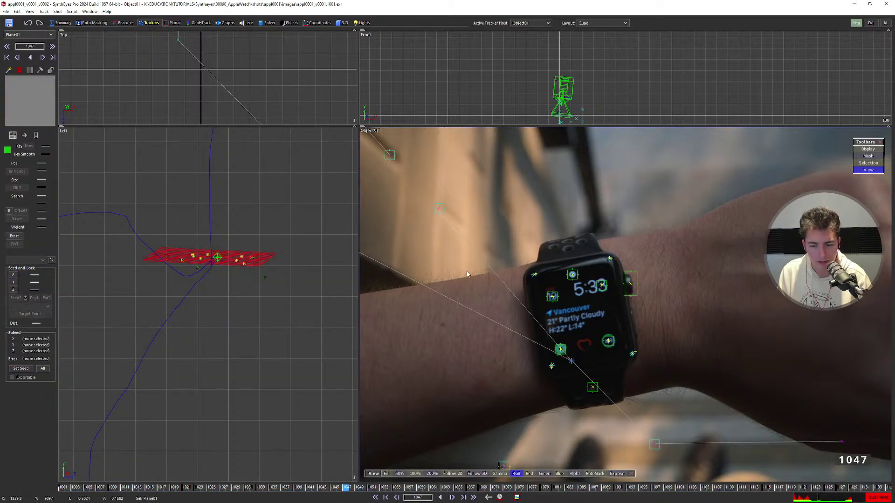
key("m")
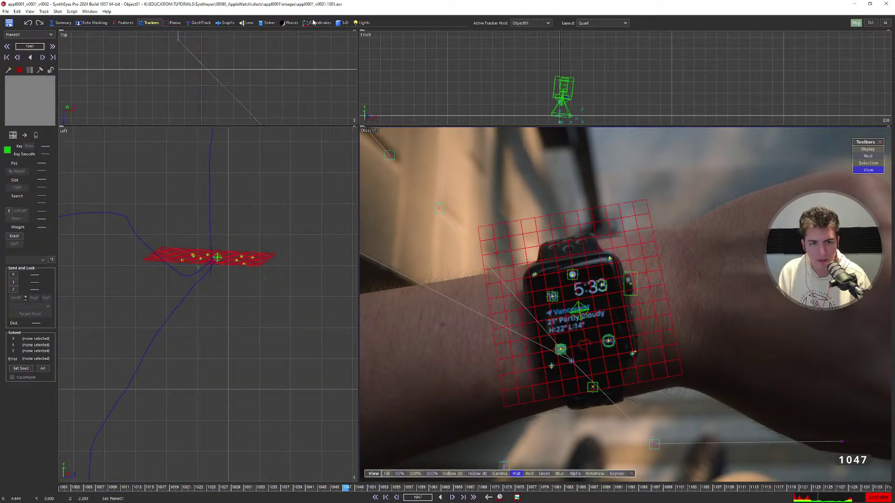
Set the plane's length and width scale to 4 each in the 3-D controls.
left_click(342, 22)
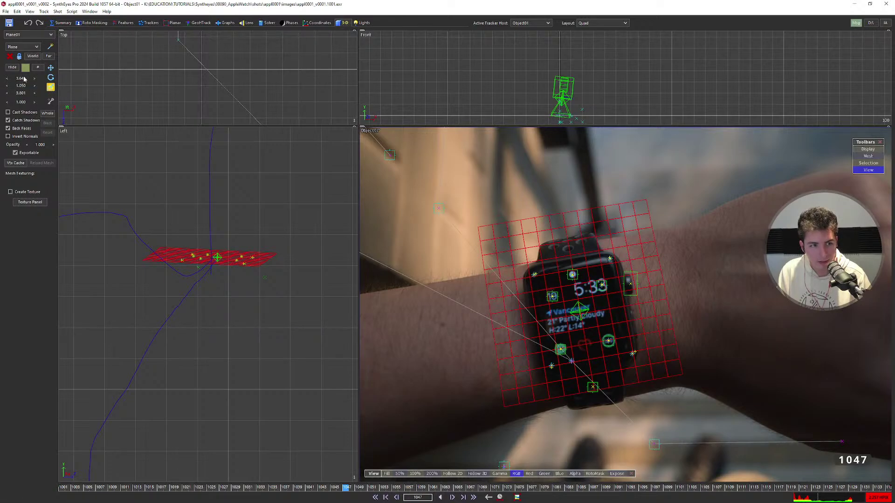
left_click_drag(23, 79, 42, 123)
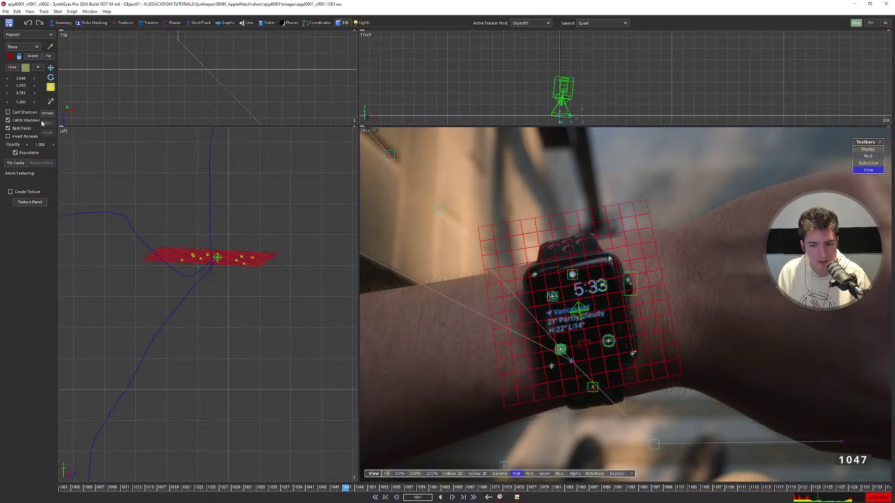
left_click(19, 79)
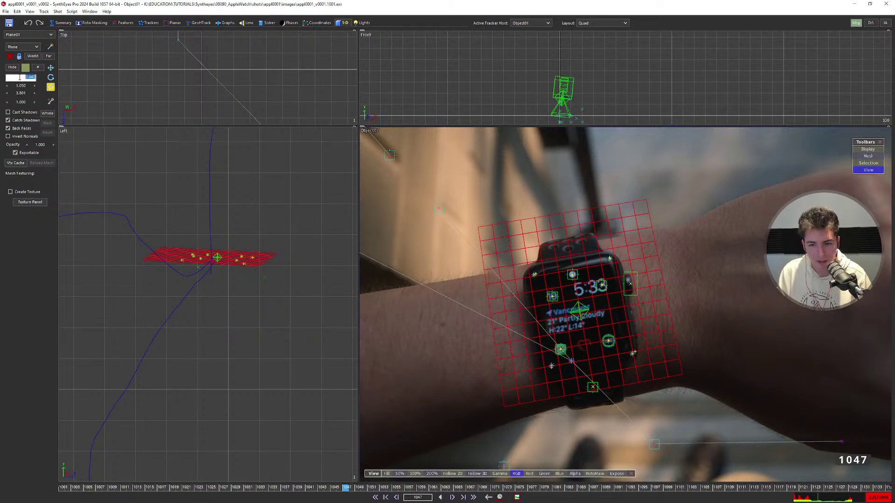
type("4")
key("Return")
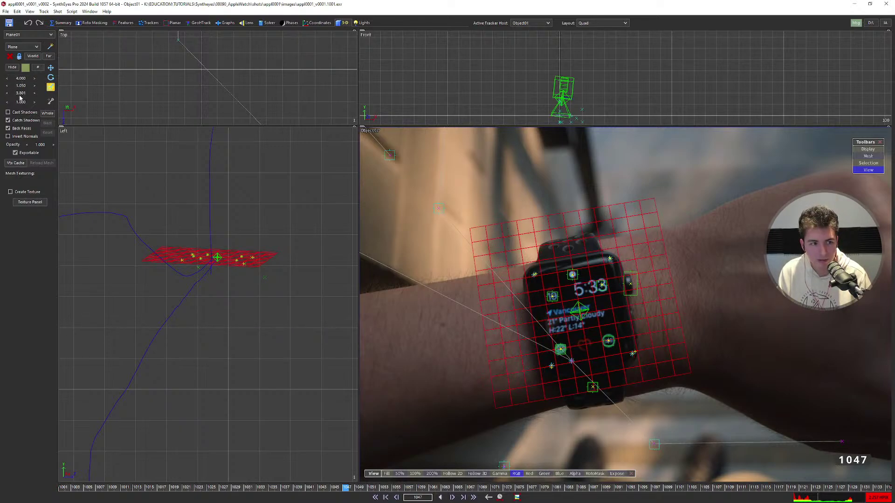
type("4")
key("Return")
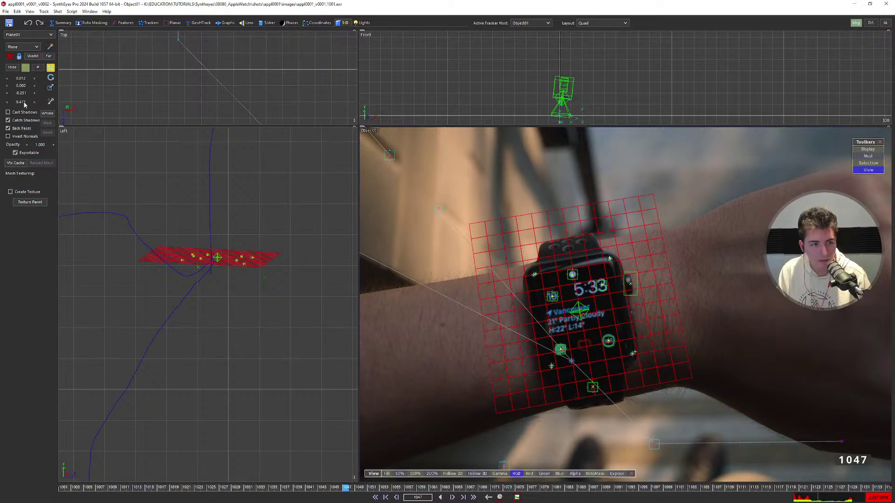
Move the plane farther down from the camera and shift it along its length until it fits the watch face in the camera view.
left_click_drag(25, 104, 148, 100)
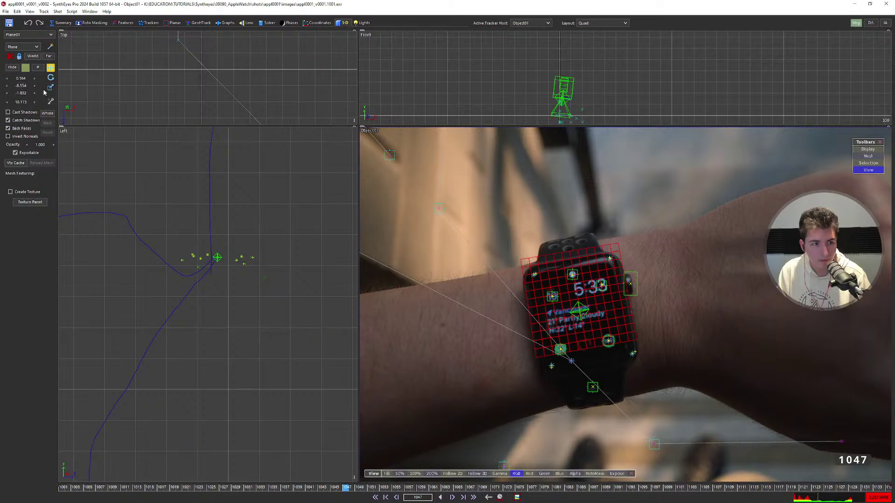
left_click_drag(24, 93, 35, 96)
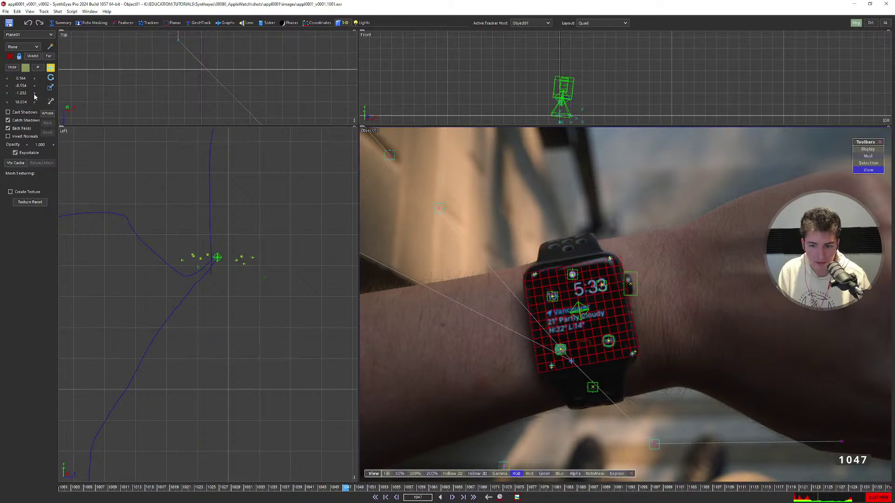
scroll(223, 277, "down", 3)
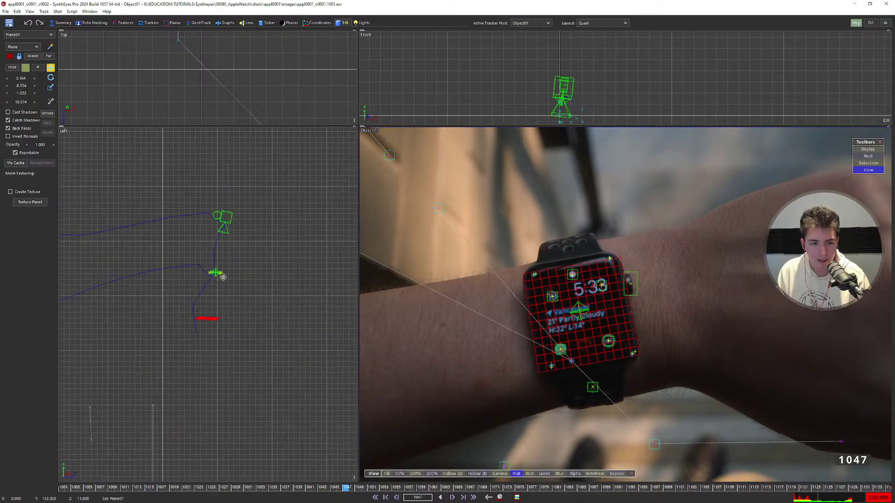
scroll(205, 321, "up", 3)
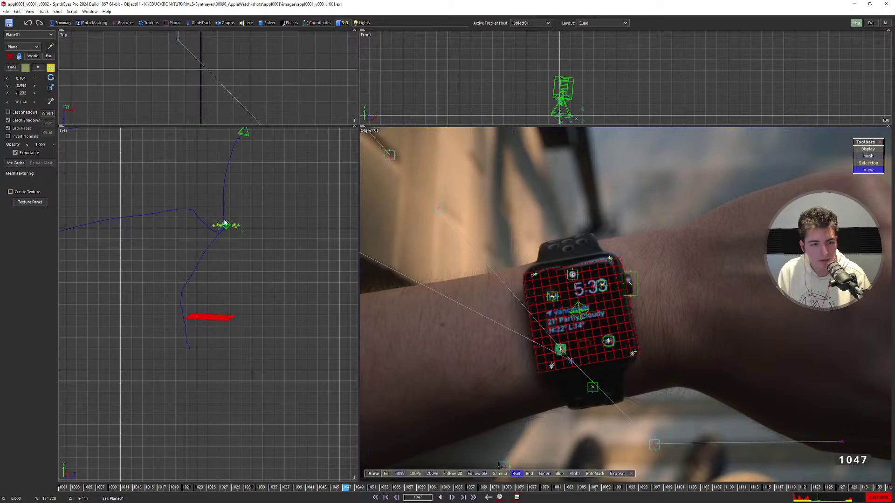
Scale the whole Object01 solve until its tracker points meet the plane in the Left view, and leave Whole mode.
left_click(48, 114)
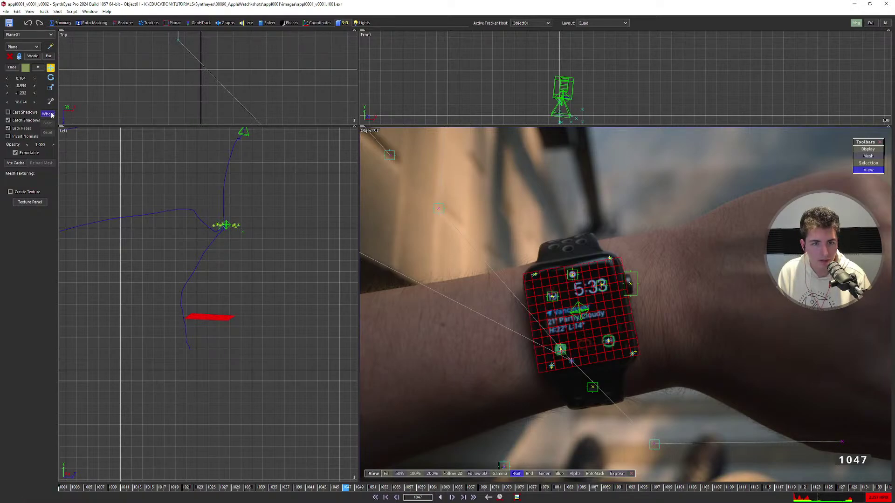
left_click(50, 88)
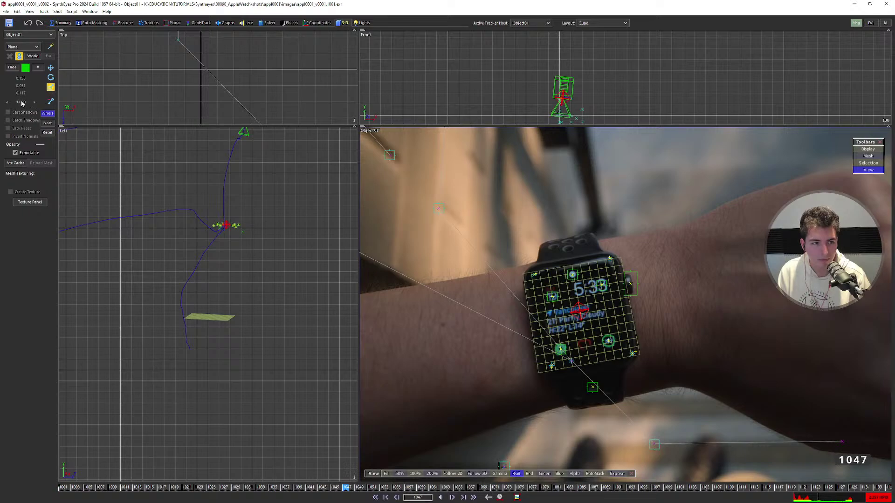
left_click_drag(22, 102, 82, 103)
left_click_drag(141, 112, 159, 114)
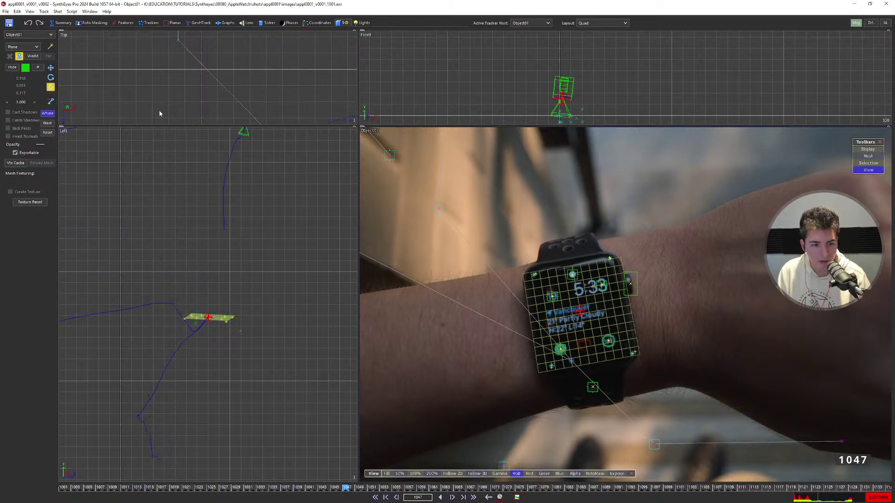
scroll(217, 329, "up", 3)
scroll(187, 307, "down", 4)
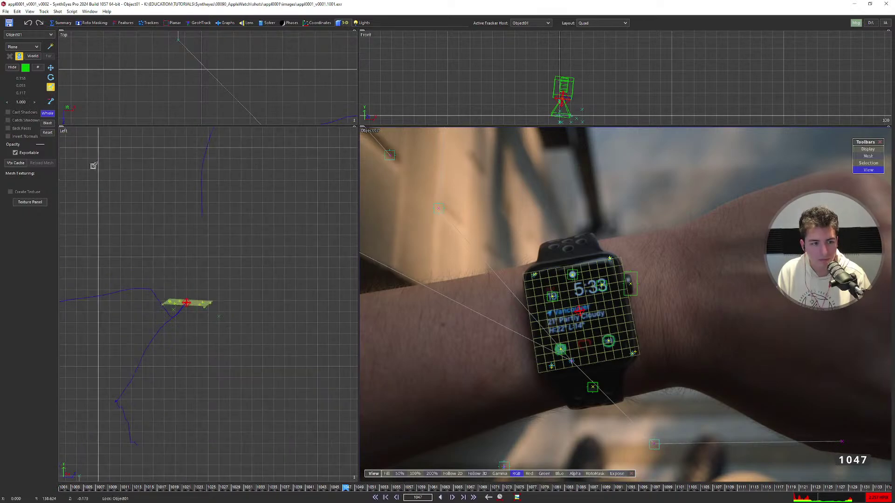
left_click(50, 117)
Step forward from frame 1047 and back to 1063, examining the rescaled object's path and the plane's fit on the watch.
scroll(281, 220, "down", 4)
key("d")
key("d")
key("d")
key("d")
key("d")
key("d")
scroll(249, 264, "up", 4)
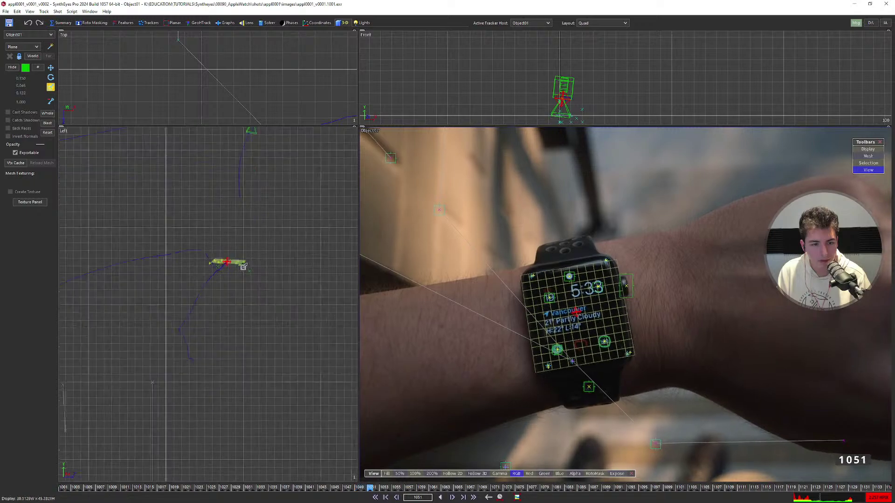
key("d")
key("d")
key("d")
key("d")
key("d")
key("d")
key("d")
key("d")
key("d")
key("d")
key("d")
key("d")
key("d")
key("d")
key("d")
key("d")
key("d")
key("s")
key("s")
key("s")
key("s")
key("s")
key("s")
key("s")
key("s")
key("s")
key("s")
key("s")
key("s")
key("s")
key("s")
key("s")
key("s")
key("s")
key("s")
key("s")
key("s")
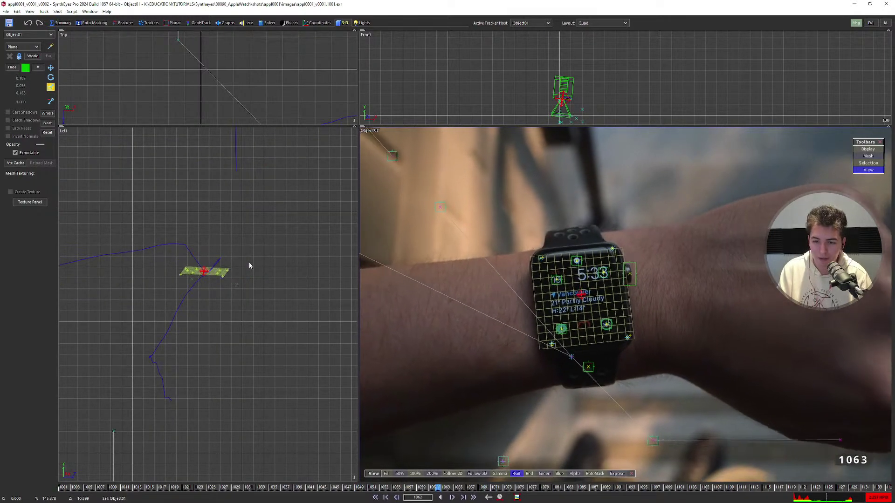
Step back from frame 1063 to 1051 and forward again, examining the plane's fit on the watch and the object's path.
key("s")
key("s")
key("s")
key("s")
key("s")
key("s")
key("s")
key("s")
key("s")
key("s")
key("s")
key("s")
key("s")
key("d")
key("d")
key("d")
key("d")
key("d")
key("d")
key("d")
key("d")
key("d")
key("d")
key("d")
key("d")
key("d")
key("d")
key("d")
key("d")
key("d")
key("d")
key("d")
key("d")
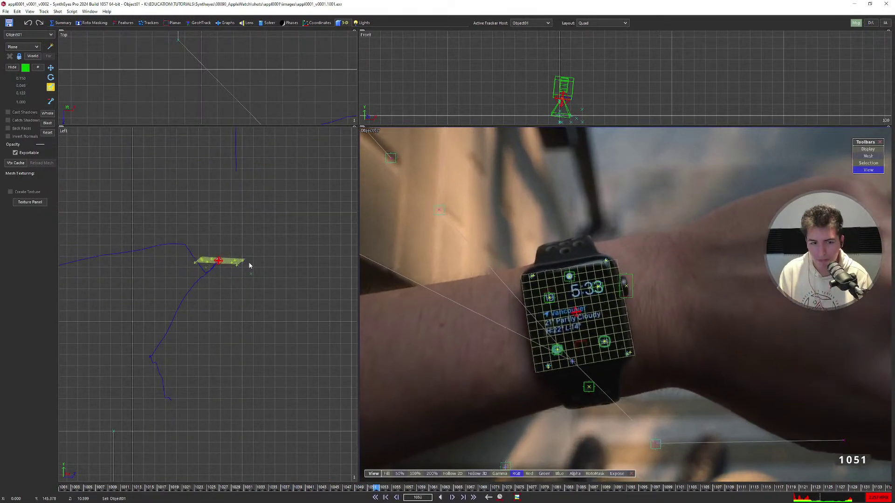
Continue forward to frame 1098, examining the object's path relative to the camera in the wider Left view.
scroll(249, 266, "down", 3)
key("d")
key("d")
key("d")
key("d")
key("d")
key("d")
key("d")
key("d")
key("d")
key("d")
key("d")
key("d")
key("d")
key("d")
key("d")
key("d")
key("d")
key("d")
key("d")
key("d")
scroll(236, 287, "down", 3)
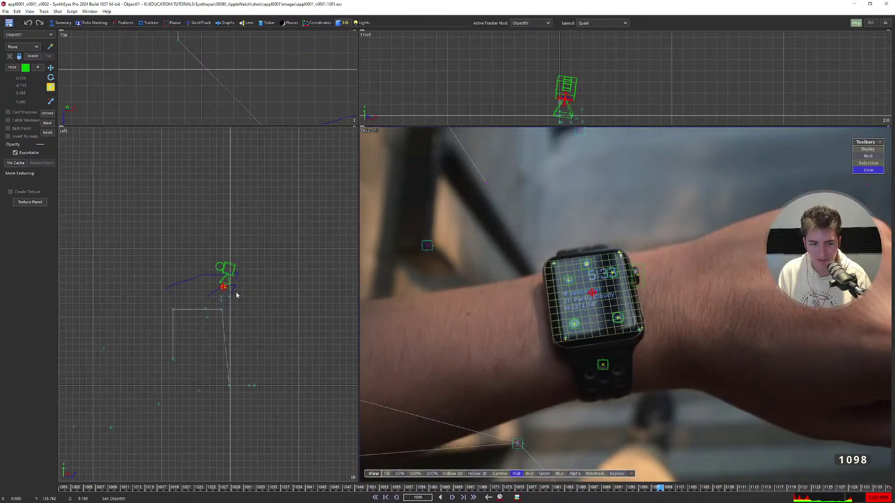
Step back from frame 1098 to 1058, examining how the plane sticks to the watch face.
key("s")
key("s")
key("s")
key("s")
key("s")
key("s")
key("s")
key("s")
key("s")
key("s")
key("s")
key("s")
key("s")
key("s")
key("s")
key("s")
key("s")
key("s")
key("s")
key("s")
key("s")
key("s")
key("s")
key("s")
key("s")
key("s")
key("s")
key("s")
key("s")
key("s")
key("s")
key("s")
key("s")
scroll(583, 296, "up", 2)
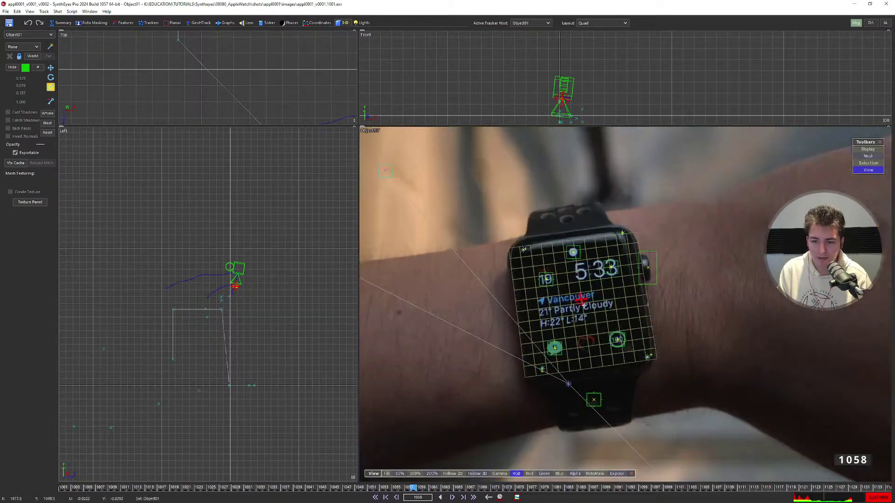
Switch to the Camera layout and frame the whole shot in the view.
key("F1")
scroll(527, 284, "down", 10)
scroll(525, 276, "up", 3)
middle_click_drag(524, 275, 486, 248)
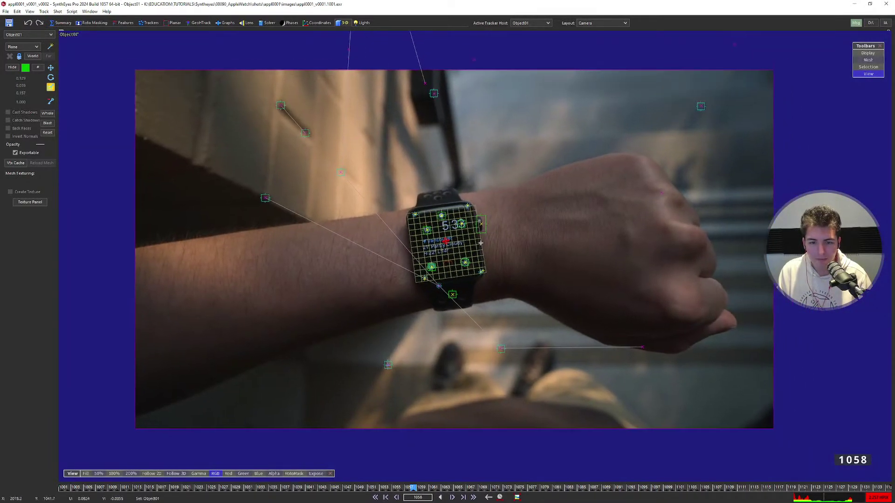
scroll(471, 247, "up", 1)
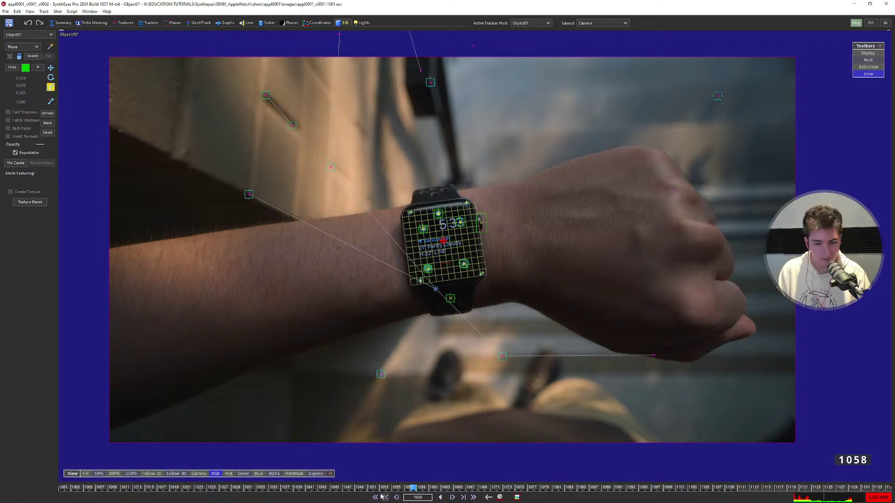
Step forward and backward through the frames around 1082 in the camera view, examining the plane's lock to the watch.
key("d")
key("d")
key("d")
key("d")
key("d")
key("d")
key("d")
key("d")
key("d")
key("d")
key("d")
key("d")
key("d")
key("d")
key("d")
key("d")
key("d")
key("d")
key("d")
key("d")
key("s")
key("s")
key("s")
key("s")
key("s")
key("s")
key("s")
key("s")
key("s")
key("s")
key("s")
key("s")
key("s")
key("s")
key("s")
key("s")
key("s")
key("s")
key("s")
key("s")
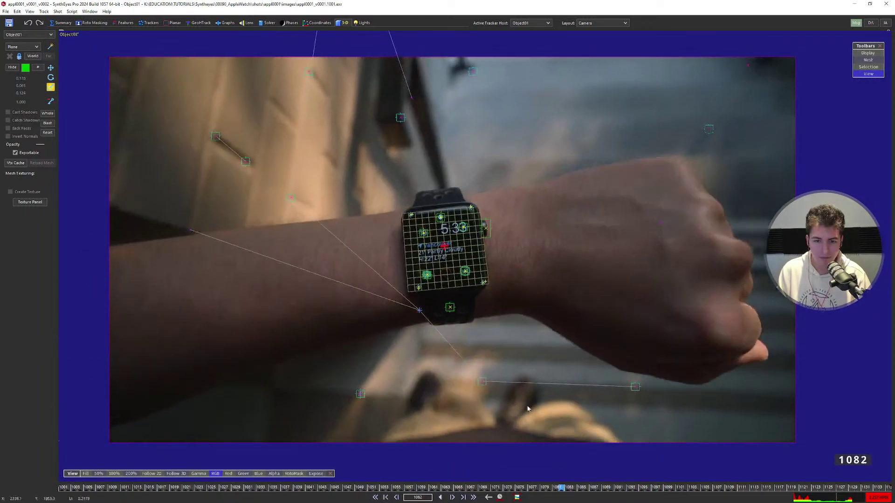
Enlarge the plane to a scale of about 8.2 so it extends past the watch, and check its motion up to frame 1097.
left_click(452, 283)
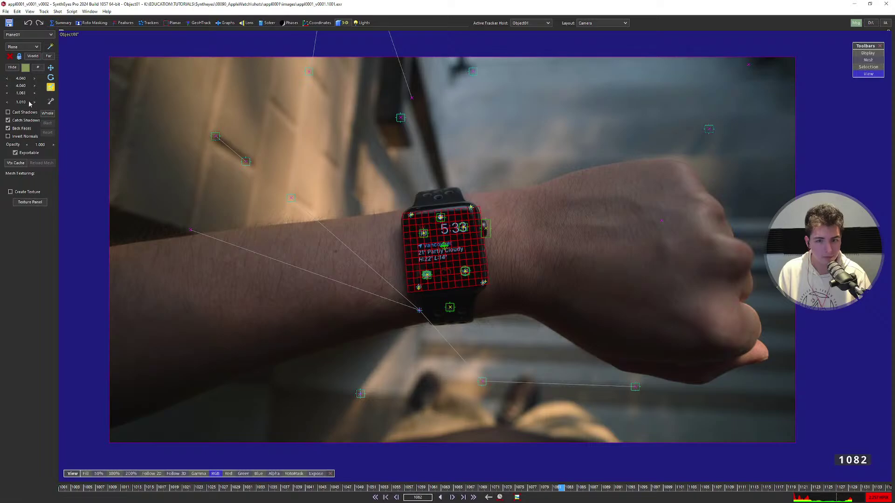
left_click_drag(28, 103, 192, 120)
key("d")
scroll(456, 251, "up", 1)
key("d")
key("d")
key("d")
key("d")
key("d")
key("d")
key("d")
key("d")
key("d")
key("d")
key("d")
key("d")
key("d")
key("d")
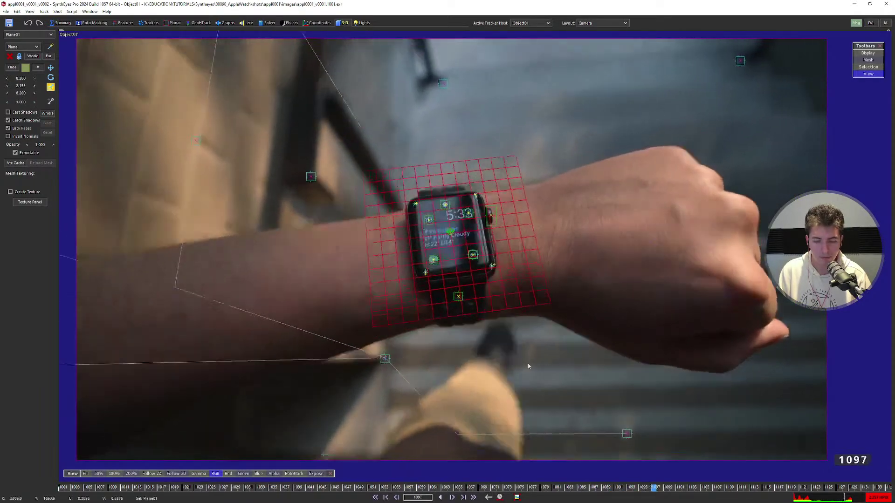
Play forward from frame 1097 and scrub back to frame 1074, examining how the enlarged plane sticks to the watch.
key("d")
key("d")
key("d")
key("d")
key("d")
key("d")
key("d")
key("d")
left_click_drag(633, 489, 582, 494)
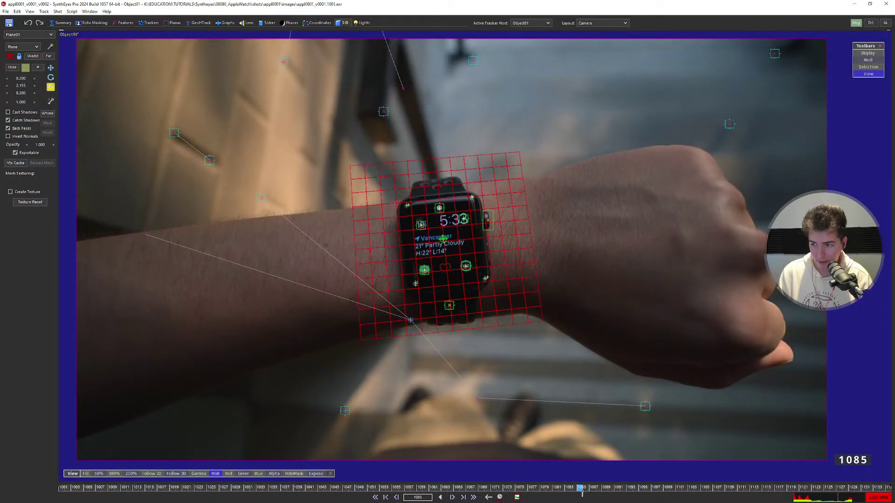
left_click_drag(577, 493, 513, 491)
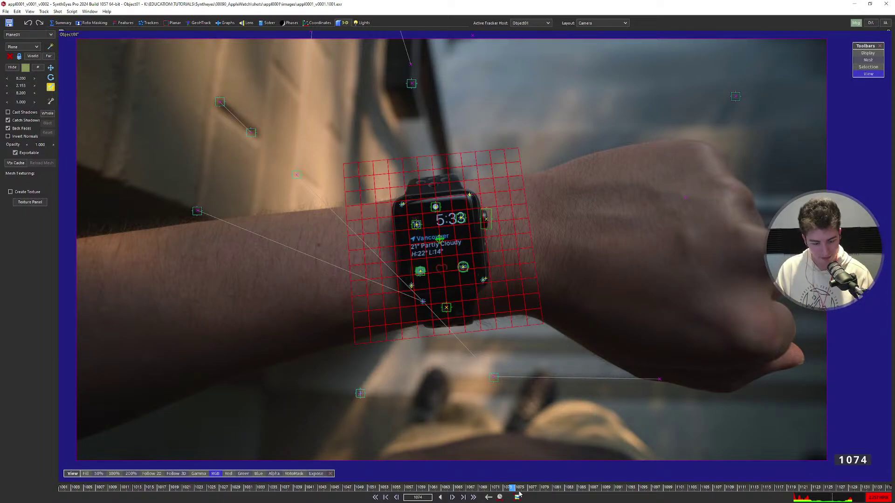
Step back and forth through frames 1104 to 1114, where the watch leaves the shot, examining the plane's motion.
left_click_drag(528, 490, 739, 500)
scroll(511, 368, "down", 2)
key("d")
key("d")
key("d")
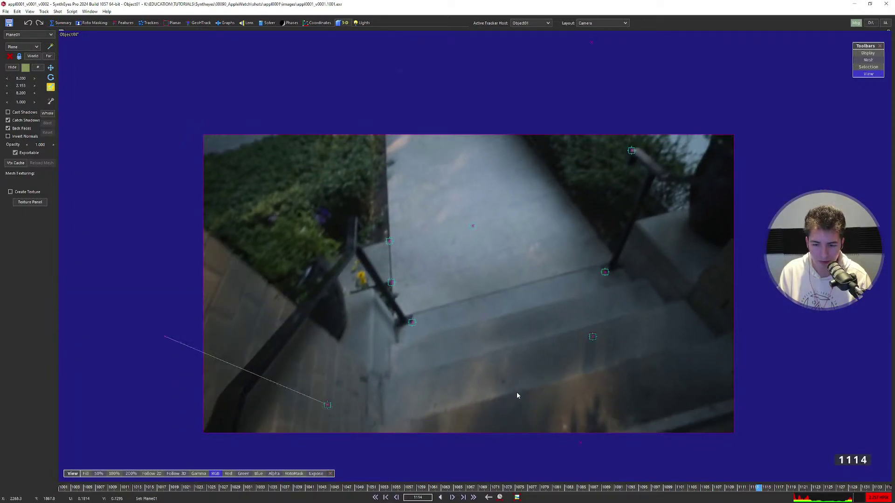
scroll(517, 392, "down", 3)
key("s")
key("s")
key("s")
key("s")
key("s")
key("s")
key("s")
key("s")
key("s")
key("s")
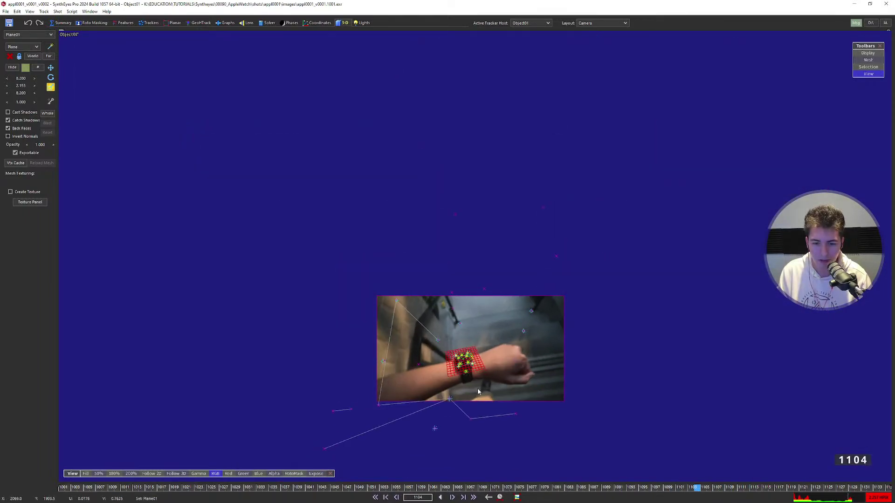
key("d")
key("d")
key("d")
key("d")
key("d")
key("d")
key("d")
key("d")
key("d")
key("d")
key("d")
key("d")
key("d")
key("d")
key("d")
key("d")
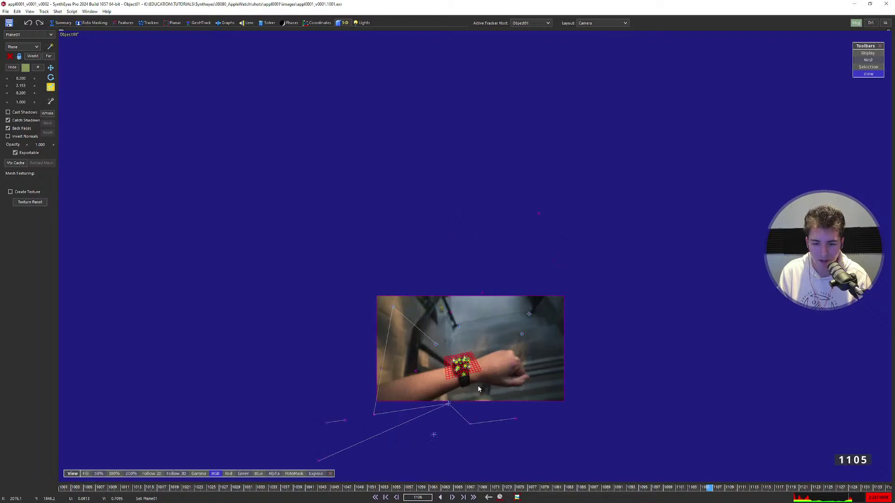
Step back to frame 1089 and scrub around frame 1071, examining the plane's lock from a zoomed-out view.
key("s")
key("s")
key("s")
key("s")
key("s")
key("s")
key("s")
key("s")
key("s")
key("s")
key("s")
key("s")
key("s")
key("s")
key("s")
key("s")
scroll(487, 364, "up", 3)
key("s")
key("s")
key("s")
key("s")
key("s")
key("s")
key("s")
key("s")
key("s")
key("s")
key("s")
key("s")
key("s")
key("s")
key("s")
key("s")
key("s")
key("s")
key("s")
key("s")
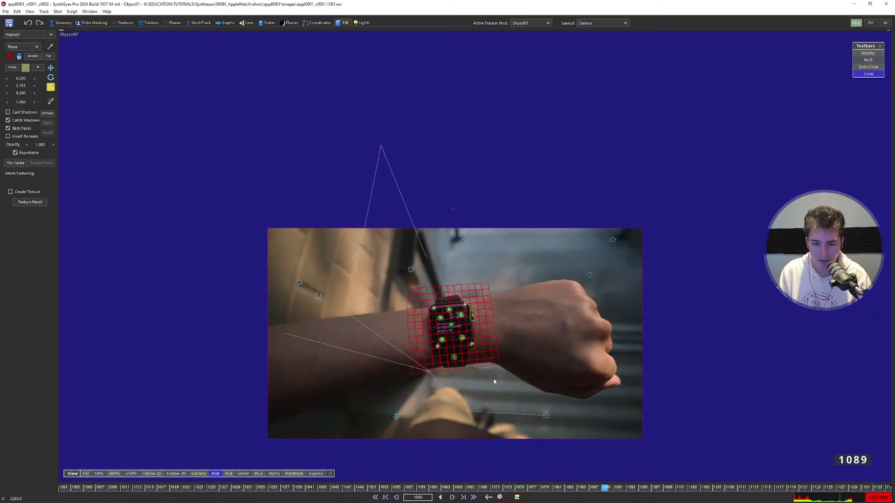
left_click_drag(378, 488, 497, 487)
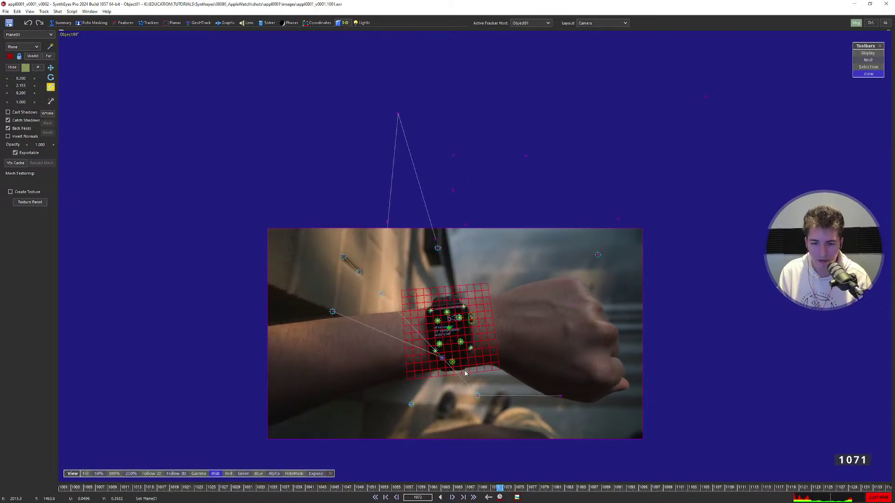
Return to frame 1001 in the Camera layout and select two trackers on opposite sides of the watch face.
key("q")
key("Home")
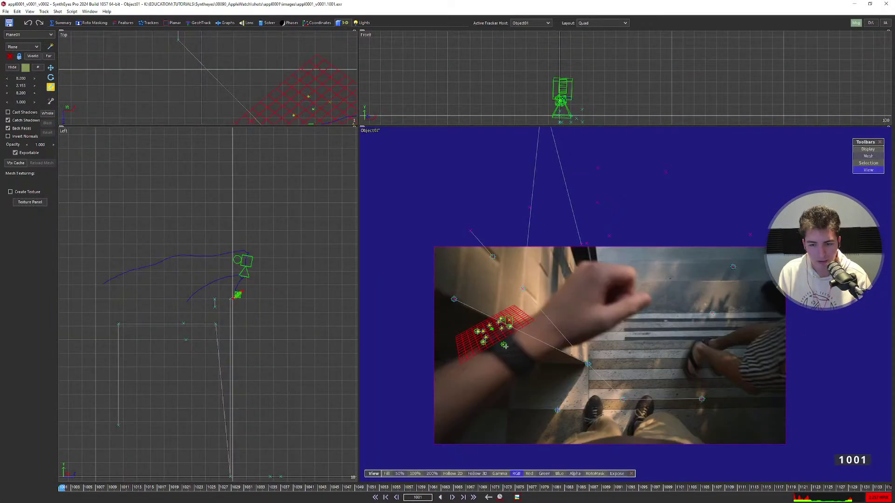
key("q")
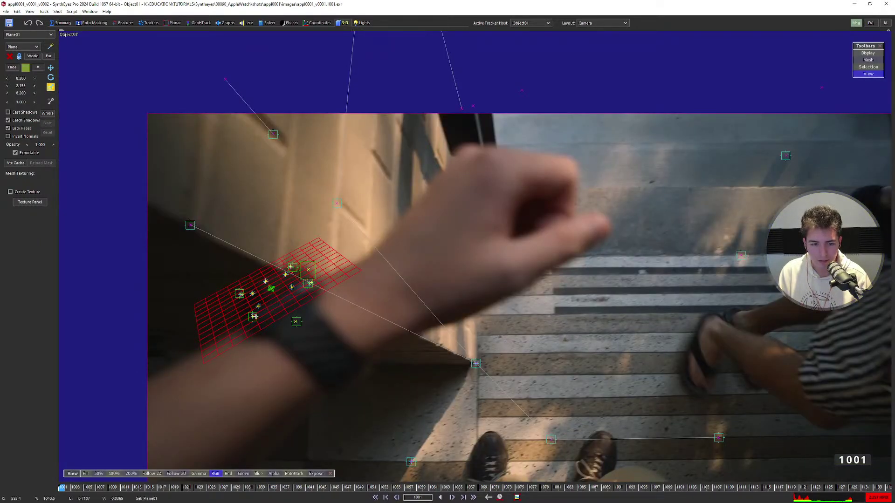
left_click(291, 266)
left_click(253, 316, "ctrl")
scroll(293, 276, "up", 3)
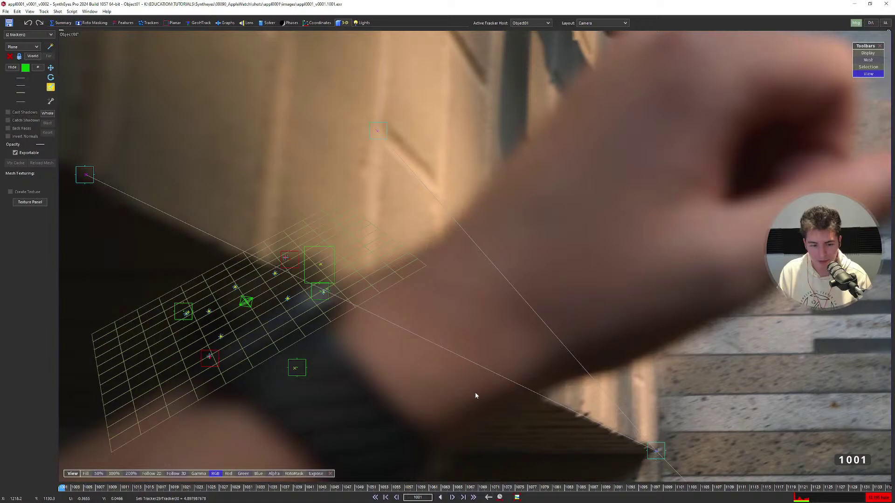
Turn on Follow 3D and play the shot with the view locked to the selected trackers, ending at frame 1019.
left_click(176, 474)
left_click(452, 497)
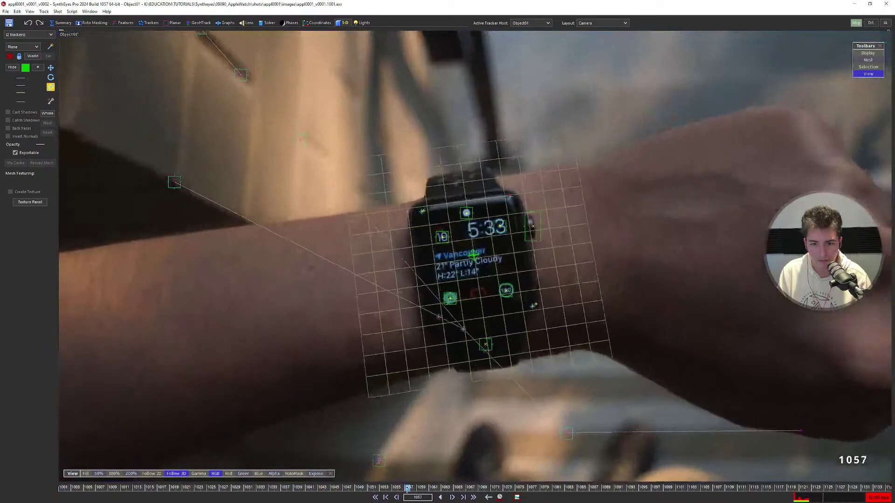
left_click_drag(408, 488, 173, 494)
Switch to the Quad layout and step from frame 1019 back to 1011, examining the object's path in the Left view.
key("7")
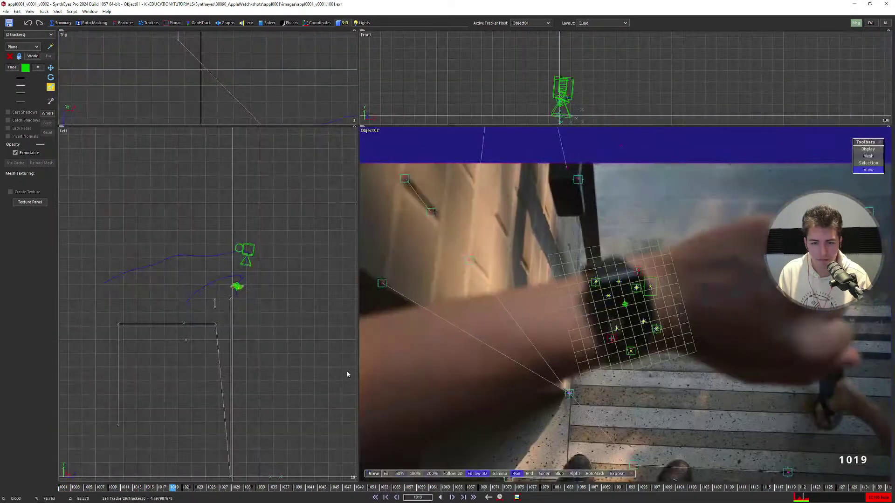
scroll(247, 282, "up", 3)
scroll(228, 296, "up", 3)
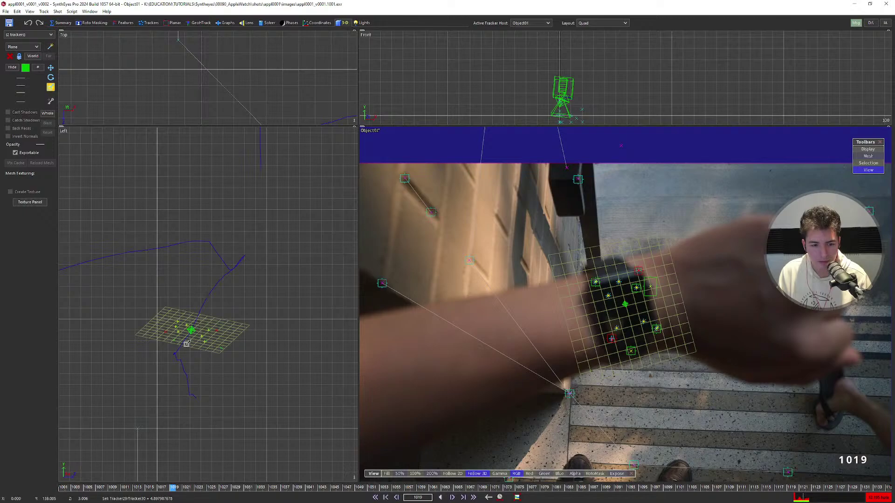
key("Right")
key("Left")
key("Left")
key("Left")
key("Left")
key("Left")
key("Left")
key("Left")
key("Left")
key("Left")
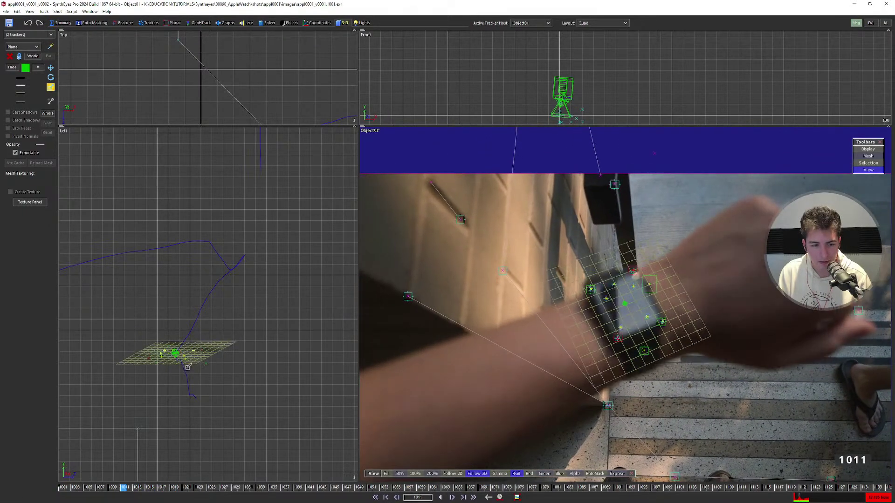
Step back and forth between about frames 1009 and 1015, examining the kink in the object's path up close.
scroll(187, 367, "up", 2)
key("Left")
key("Right")
key("Right")
key("Left")
key("Left")
key("Left")
key("Right")
key("Right")
key("Right")
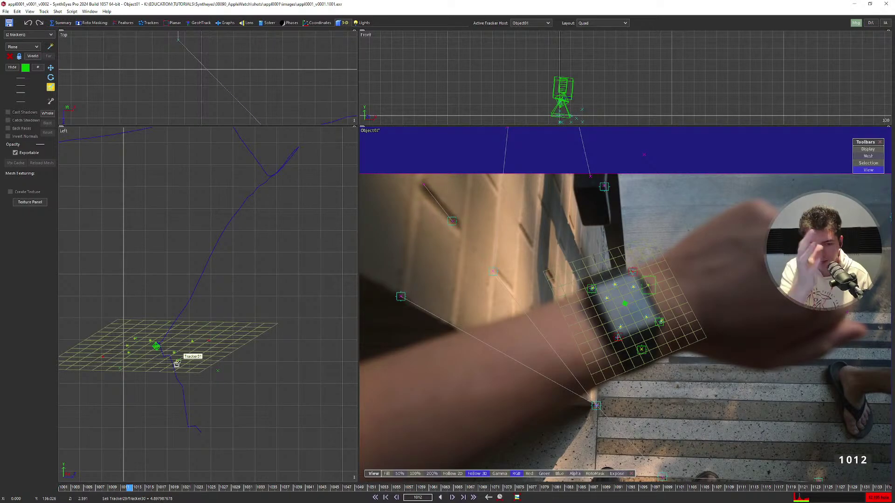
key("Right")
key("Right")
key("Right")
key("Left")
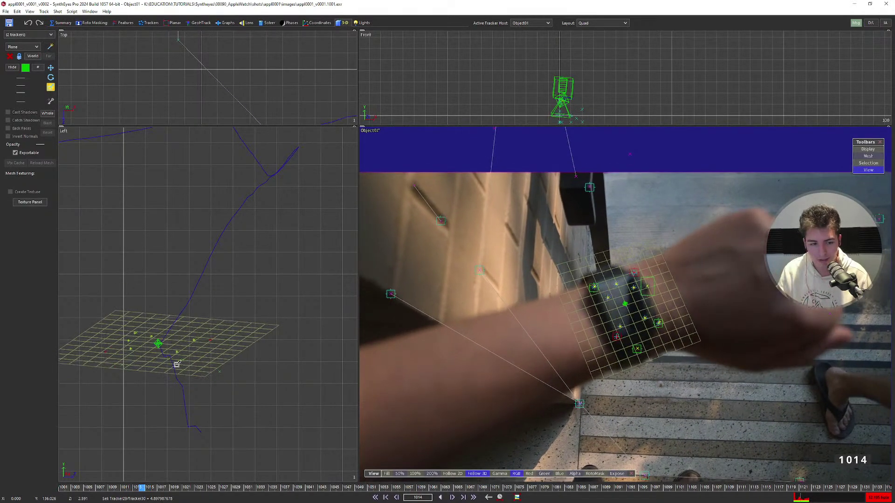
key("Left")
key("Left")
scroll(179, 362, "down", 4)
Filter the object's solved path on the Distance axis for the whole shot, with frequency 5 and strength 1.
left_click(267, 22)
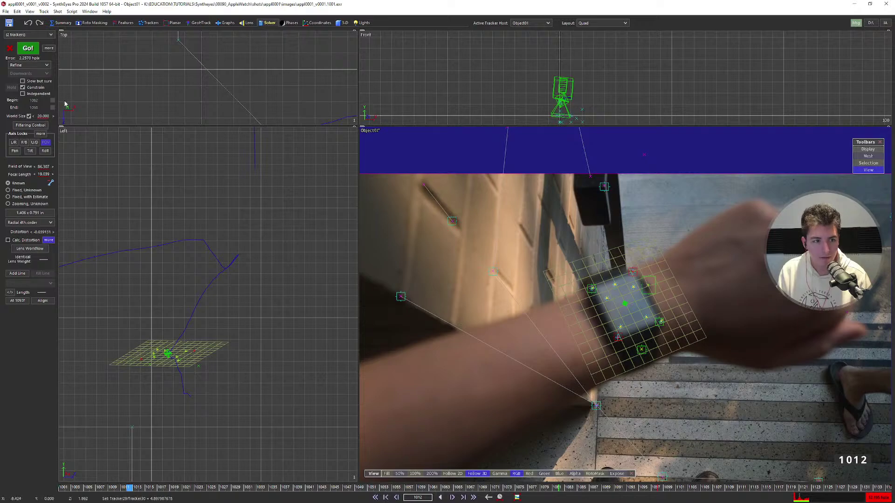
key("Home")
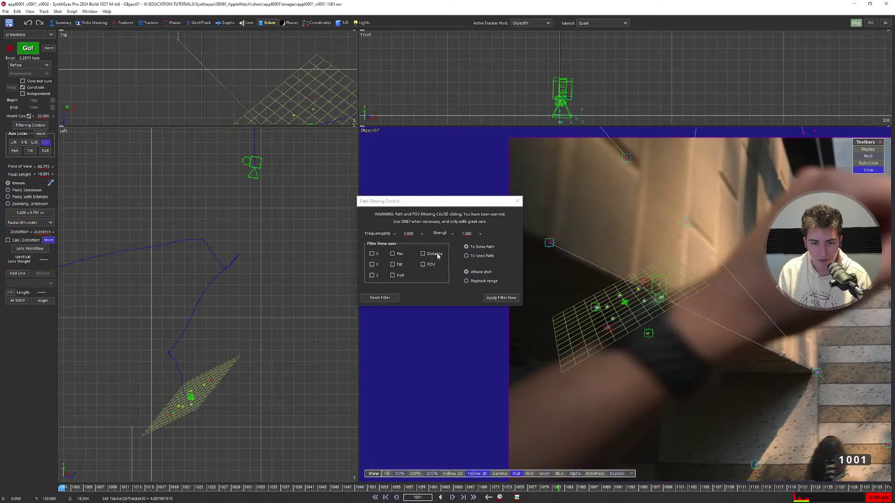
left_click(437, 254)
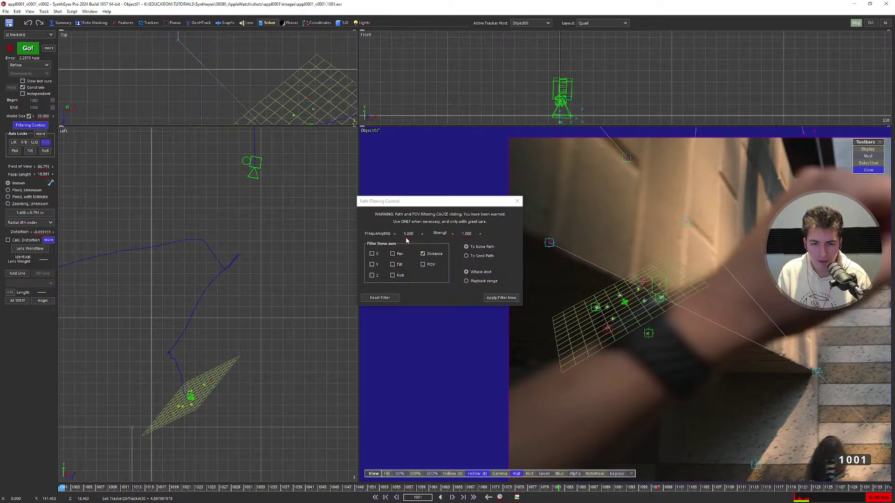
left_click(503, 301)
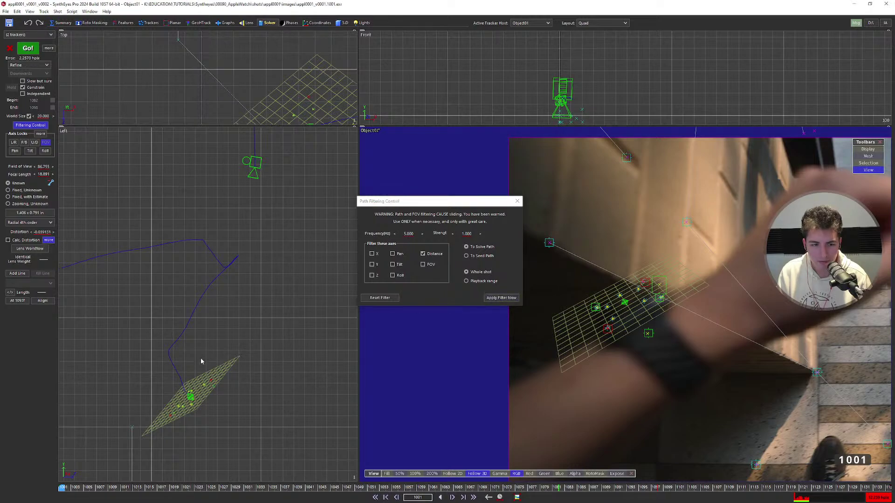
Undo and redo the distance filtering to compare the paths at frame 1009, and reset and close the filter settings.
scroll(189, 369, "up", 2)
key("ctrl+z")
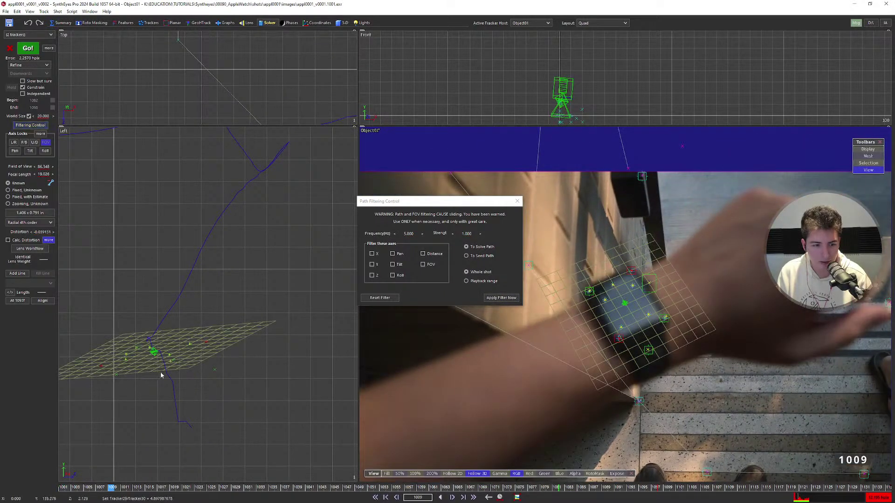
key("ctrl+y")
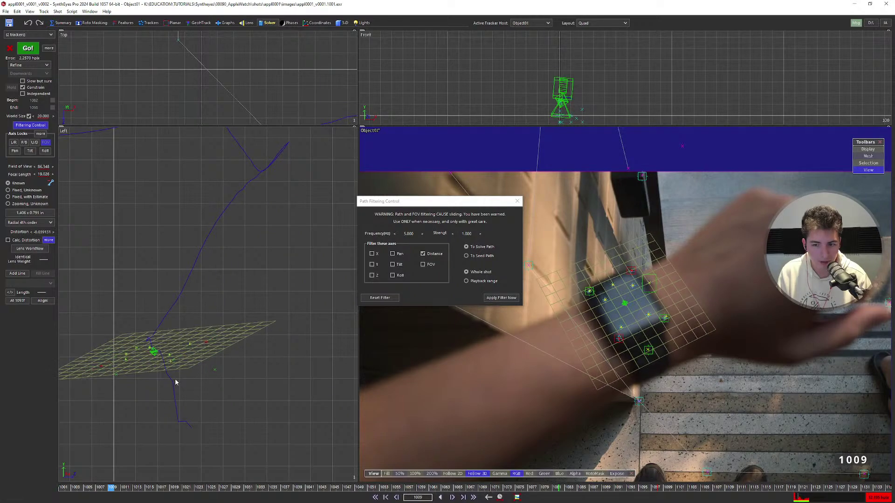
key("ctrl+y")
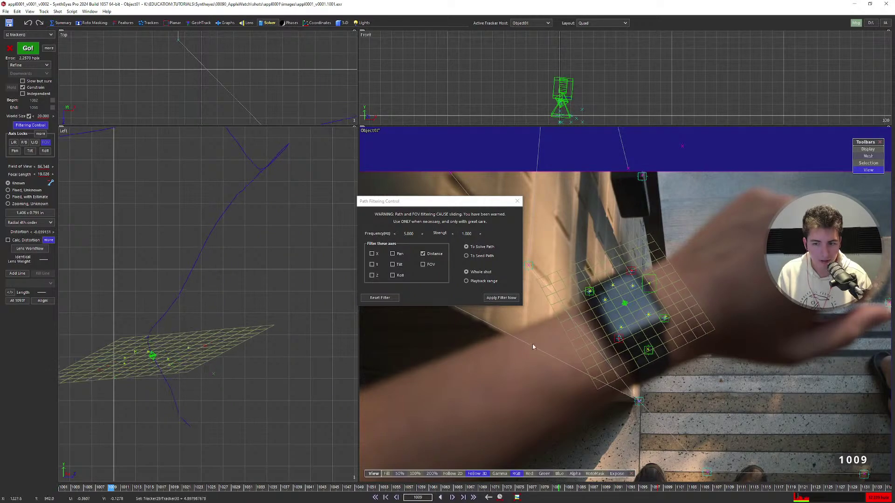
left_click(380, 298)
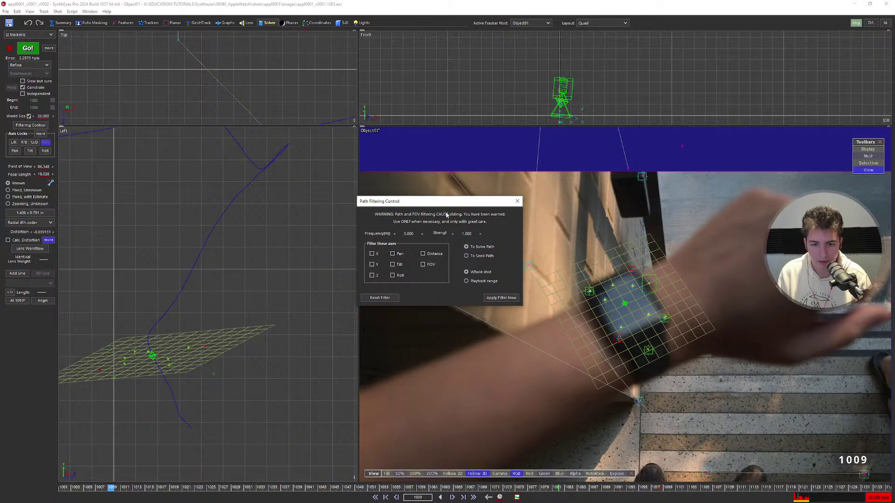
left_click(517, 201)
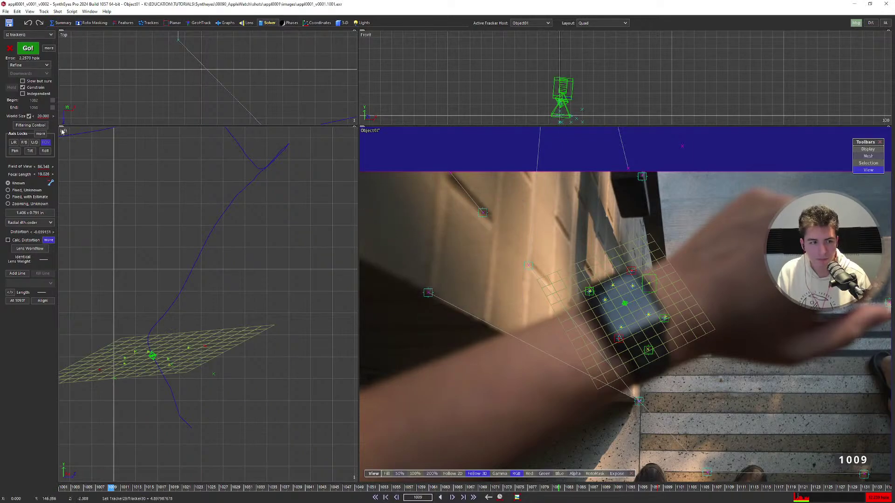
Enable the object's overall distance constraint at frame 1001 with a weight of 90, taking the solved distance as its value.
left_click(41, 134)
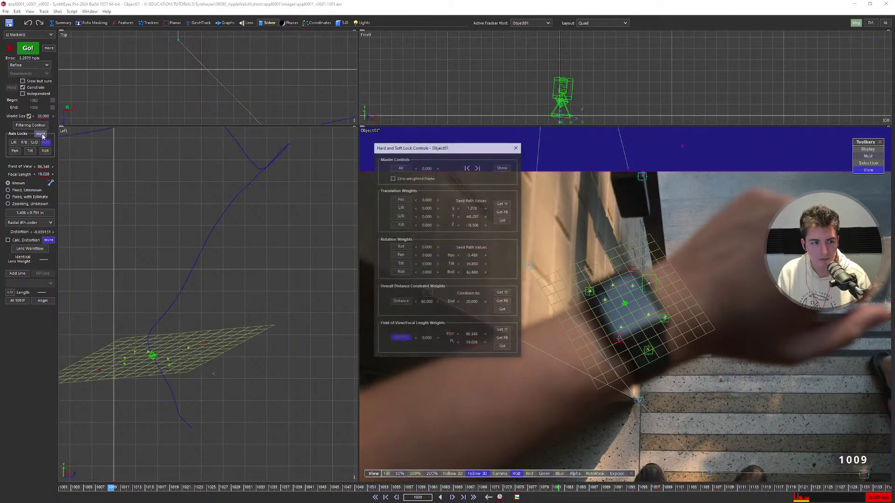
left_click(402, 303)
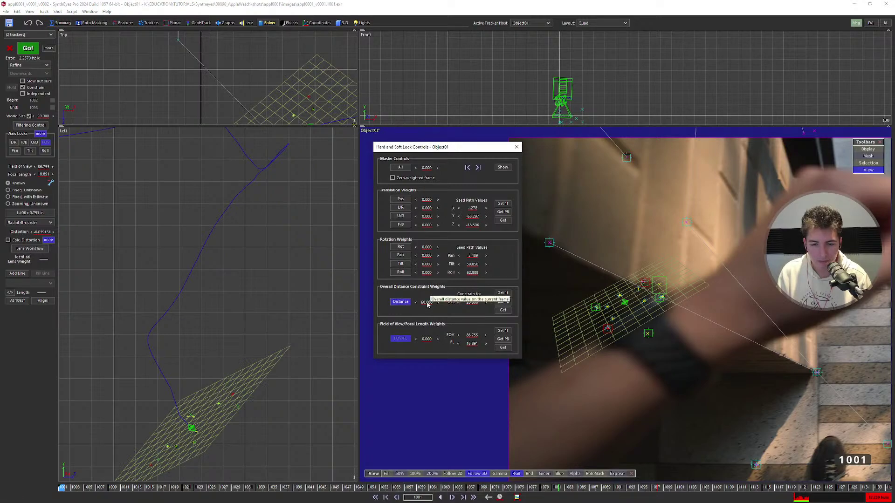
double_click(428, 302)
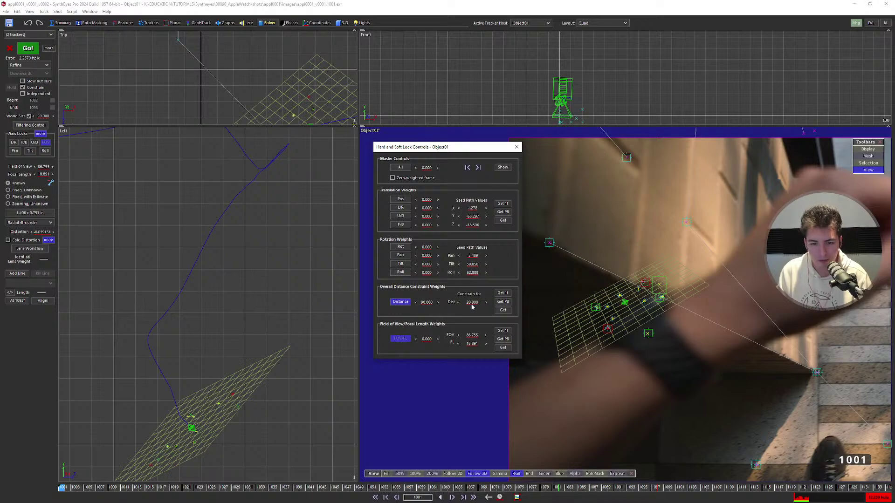
left_click(503, 310)
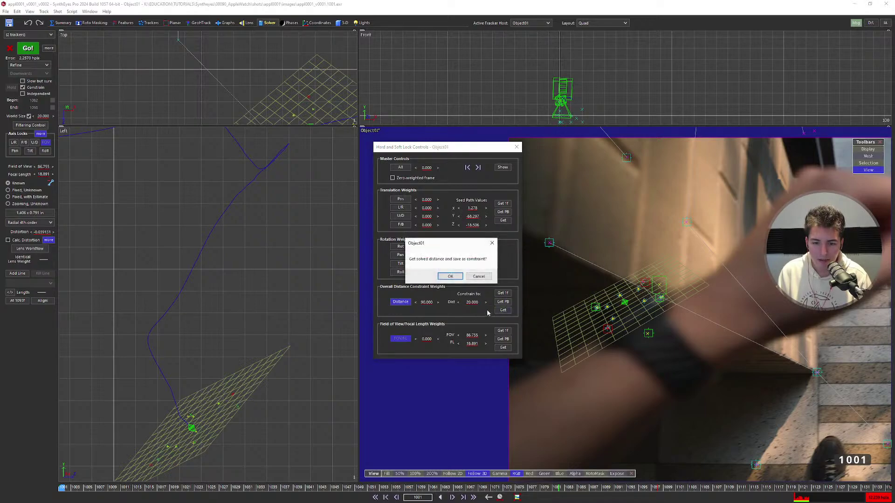
left_click(451, 277)
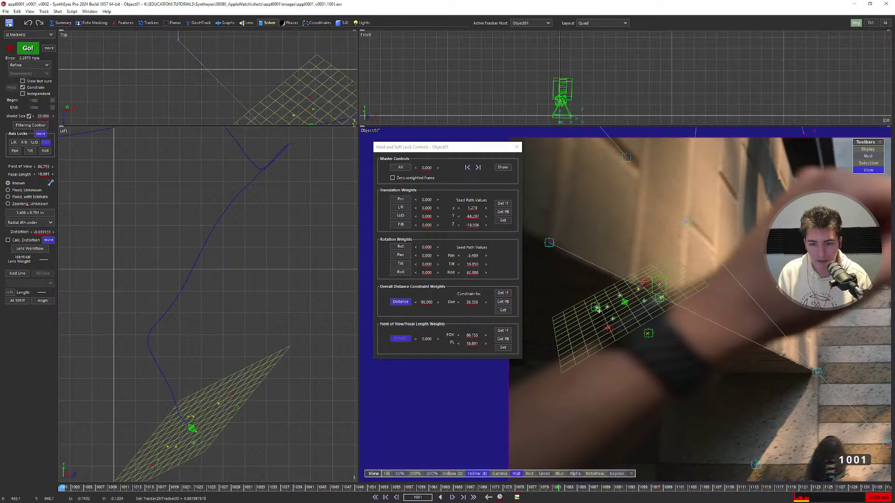
Try to refine the object's solve with the distance constraint, and close the solver report and the lock controls.
scroll(594, 366, "down", 1)
left_click_drag(63, 488, 87, 487)
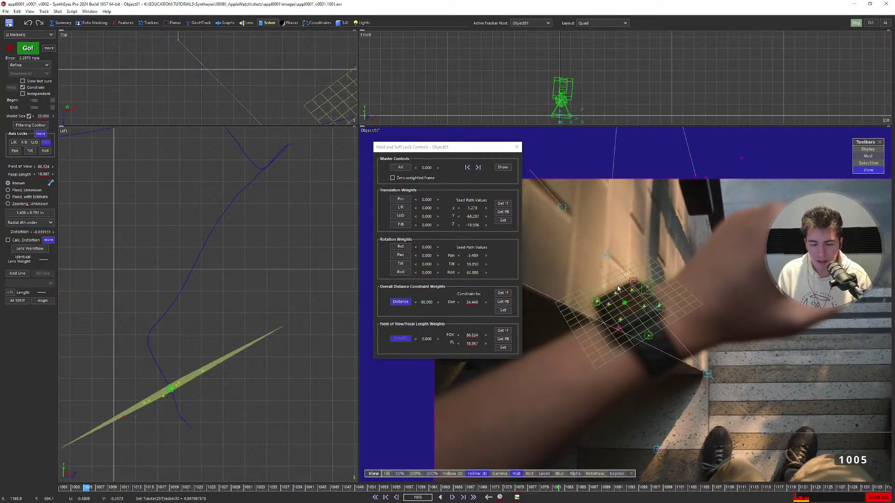
key("F9")
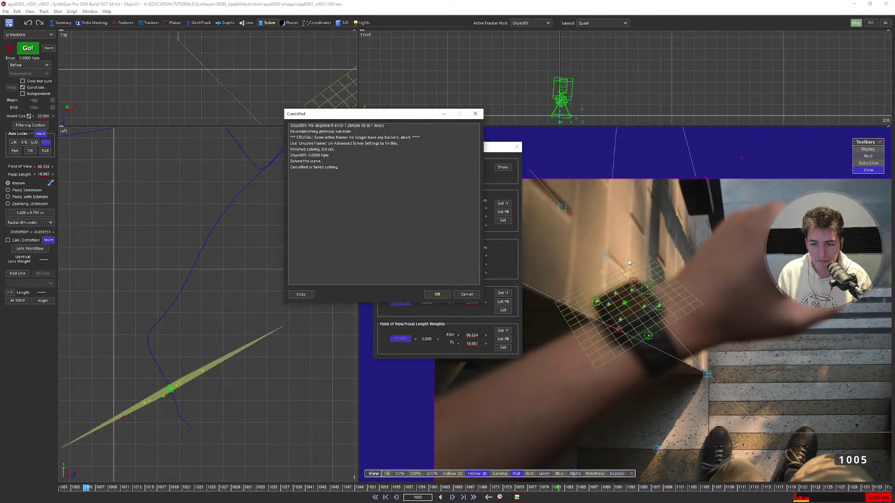
left_click(435, 296)
mouse_move(89, 488)
left_mouse_down()
mouse_move(649, 480)
mouse_move(488, 488)
left_mouse_up()
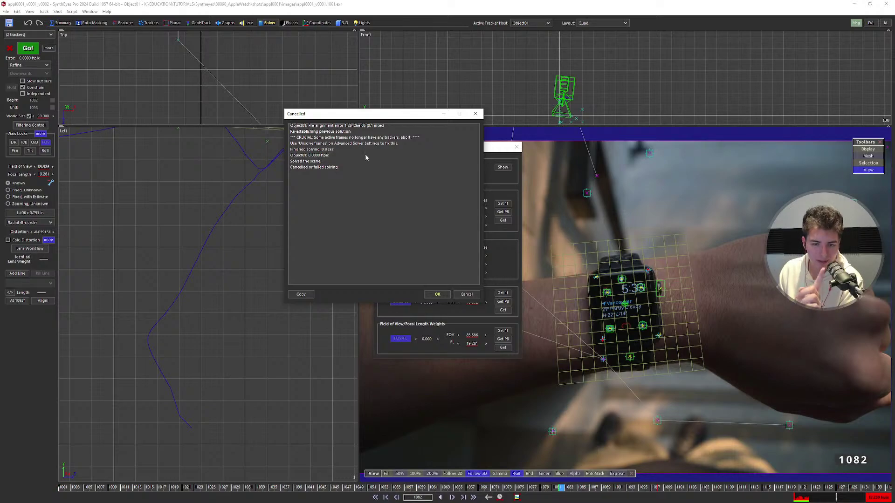
left_click(437, 295)
left_click(516, 146)
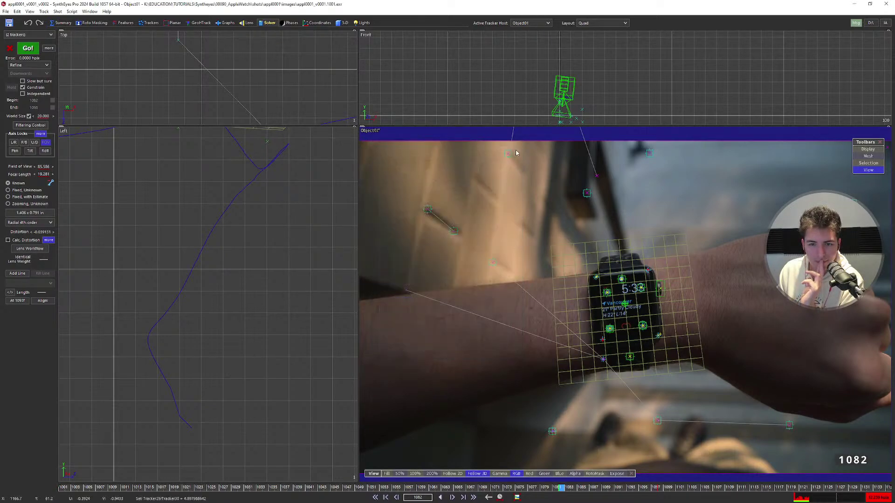
Check the plane's fit on the watch across frames 1082 to 1110, and run the object's refine solve again.
left_click_drag(561, 488, 733, 484)
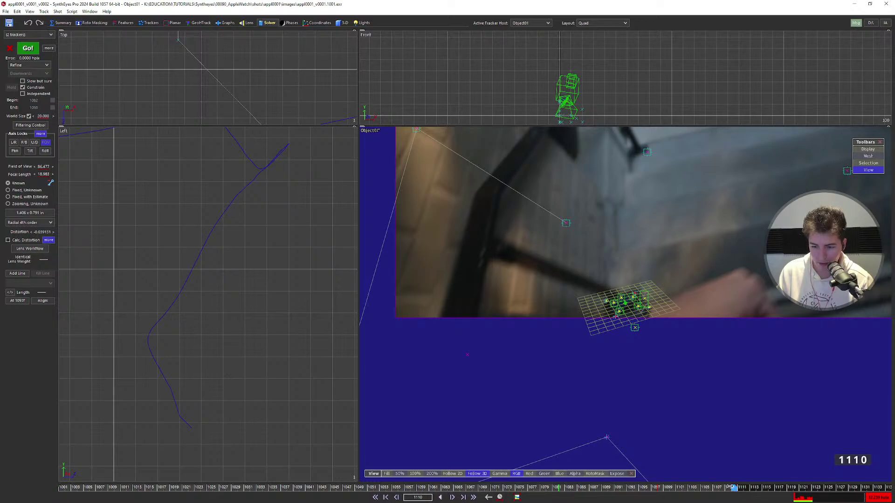
left_click_drag(731, 487, 568, 487)
key("g")
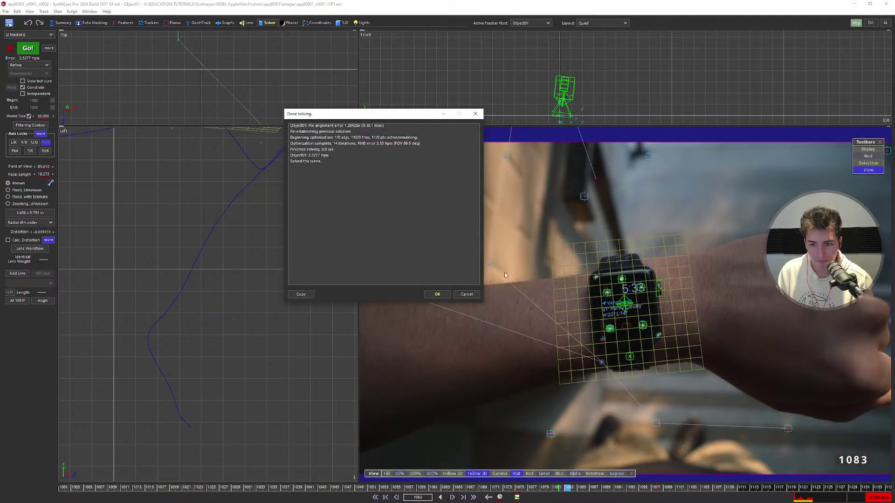
left_click(437, 295)
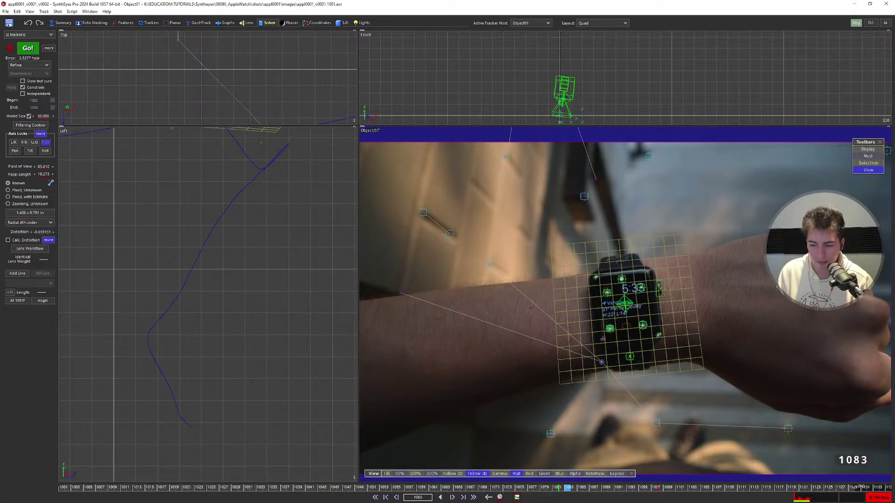
Show only the camera view and examine how the points and plane stick to the watch between frames 1001 and 1019.
left_click_drag(568, 487, 61, 500)
key("5")
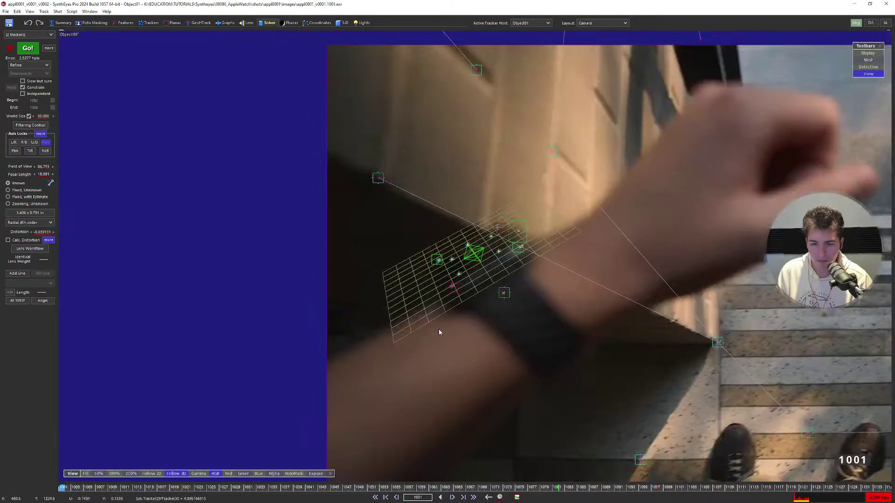
key("space")
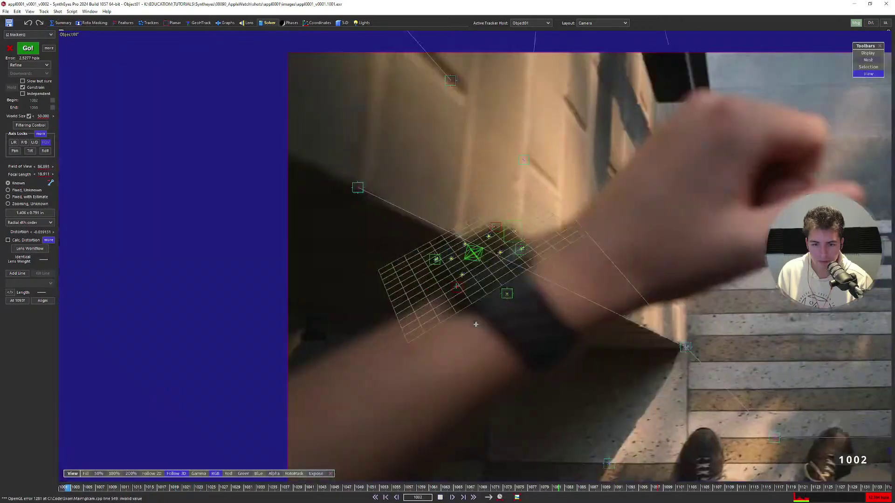
key("space")
key("Left")
key("Left")
key("Left")
key("Left")
key("Left")
key("Left")
key("Left")
key("Left")
key("Left")
key("Left")
key("Left")
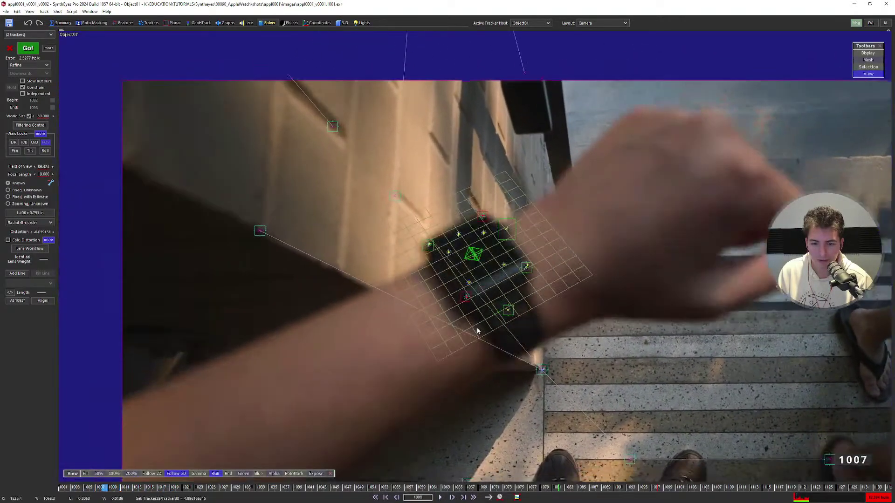
key("Right")
key("Right")
key("Right")
key("Right")
key("Right")
key("Right")
key("Left")
key("Left")
key("Left")
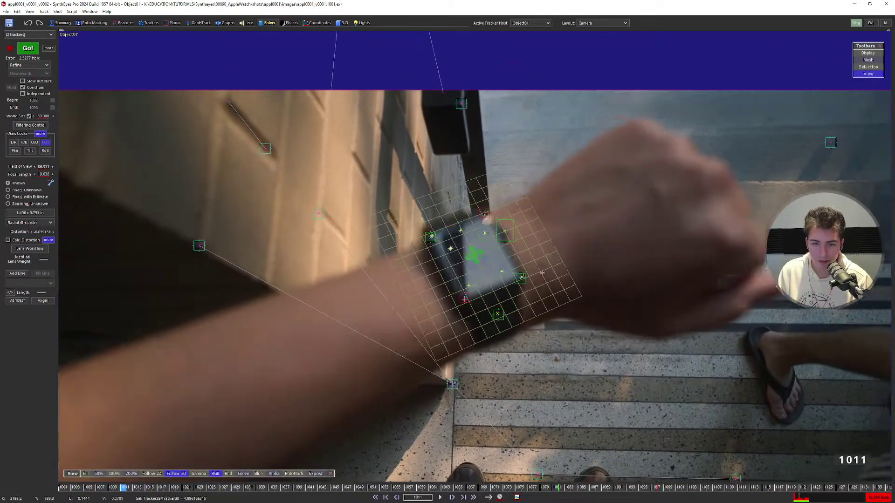
key("Right")
key("Right")
key("Right")
key("Right")
key("Left")
key("Left")
key("Left")
key("Left")
key("Left")
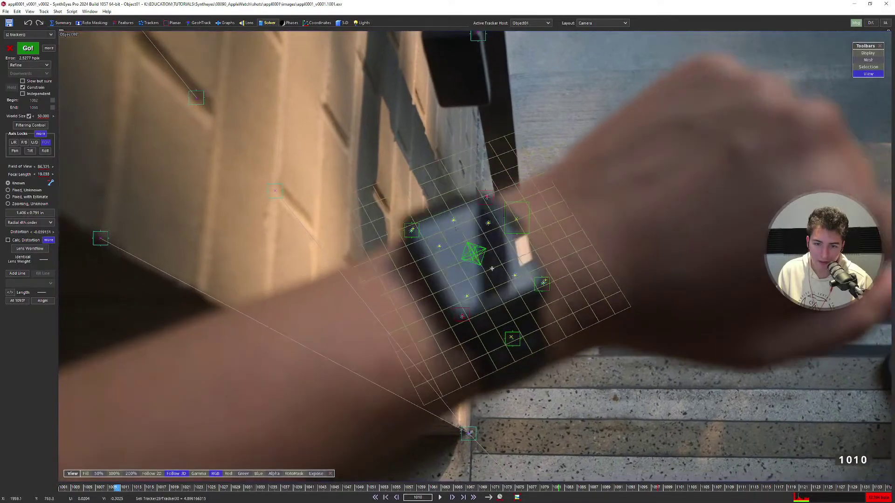
key("Right")
key("Right")
key("Right")
key("Right")
key("Right")
key("Right")
mouse_move(158, 488)
left_mouse_down()
mouse_move(266, 487)
mouse_move(125, 498)
mouse_move(173, 497)
left_mouse_up()
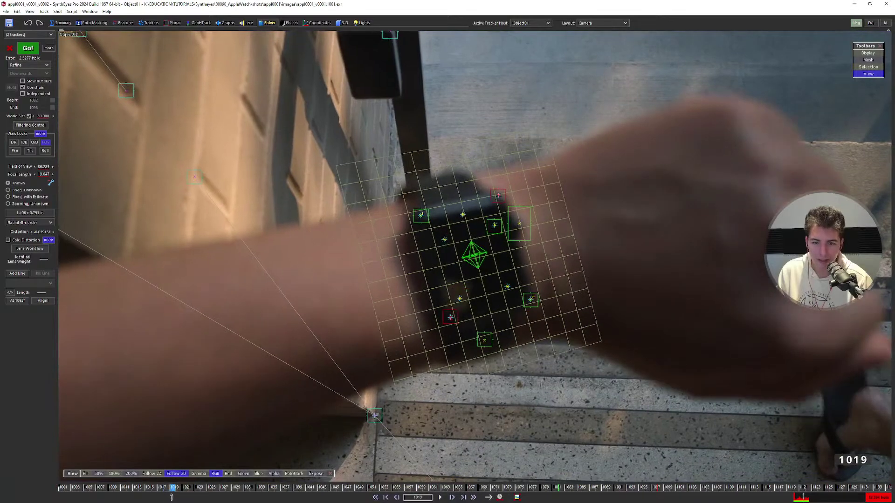
Select the watch's moving object and display its solved path's pan, tilt and roll angle curves in the Graph Editor.
left_click(474, 258)
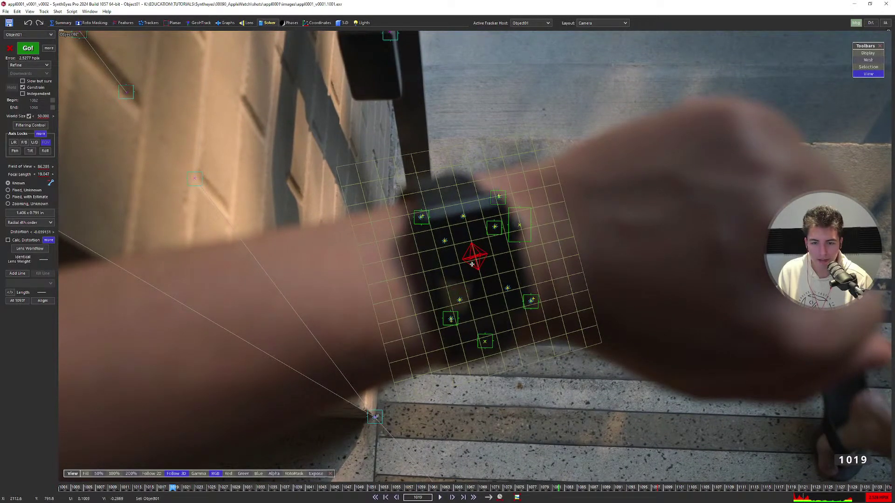
scroll(472, 263, "down", 2)
key("F7")
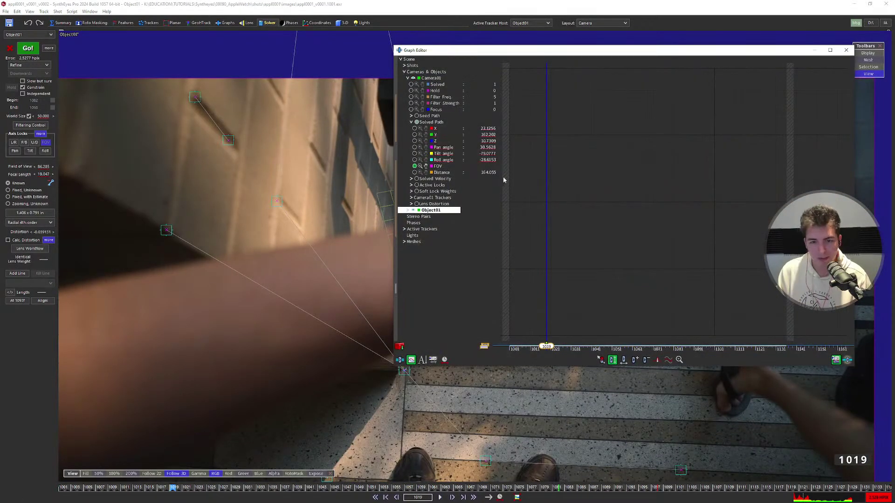
left_click_drag(744, 63, 665, 75)
left_click(332, 222)
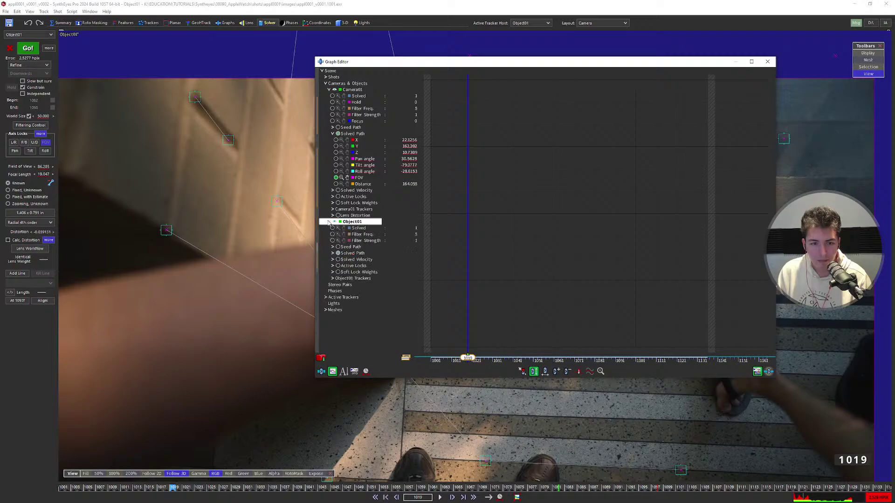
left_click(333, 254)
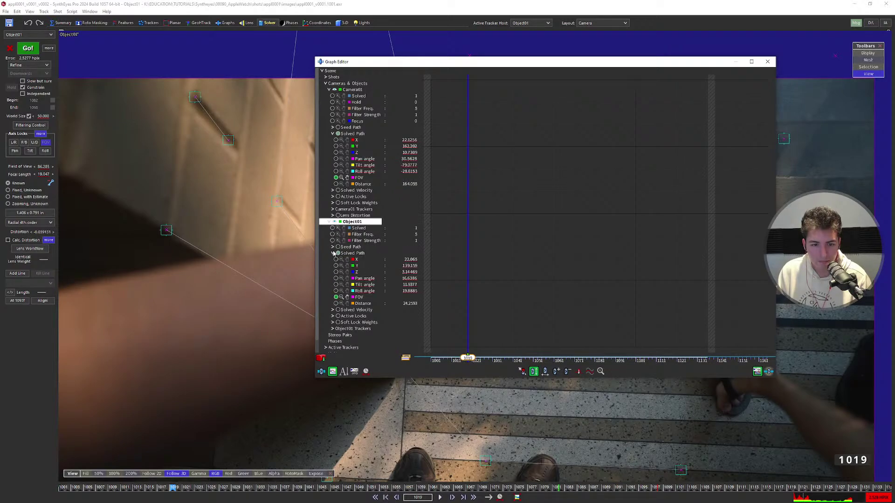
left_click(335, 279)
left_click(336, 285)
left_click(336, 292)
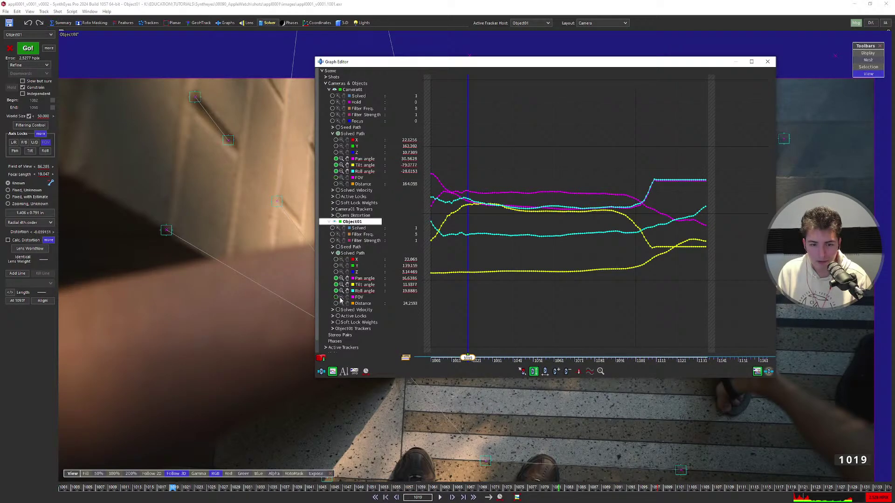
Frame and scale the rotation curves, and shrink and move the Graph Editor away from the watch to examine them at frame 1021.
scroll(563, 235, "down", 1)
middle_click_drag(563, 235, 617, 234)
scroll(547, 240, "up", 6)
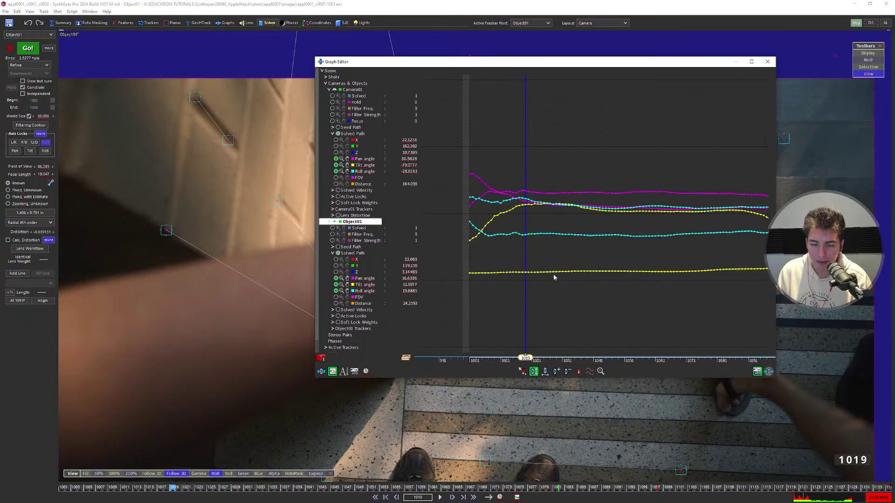
middle_click_drag(494, 201, 473, 182)
key("Right")
key("Right")
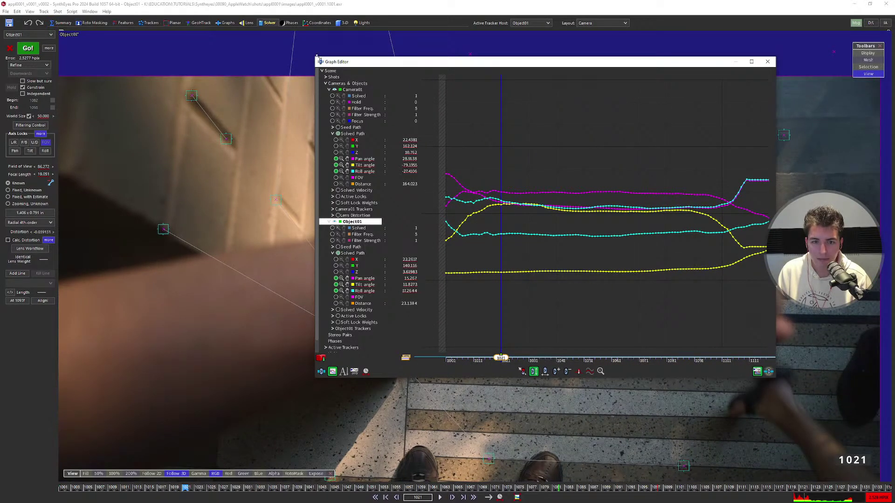
left_click_drag(317, 57, 289, 164)
left_click_drag(346, 173, 409, 59)
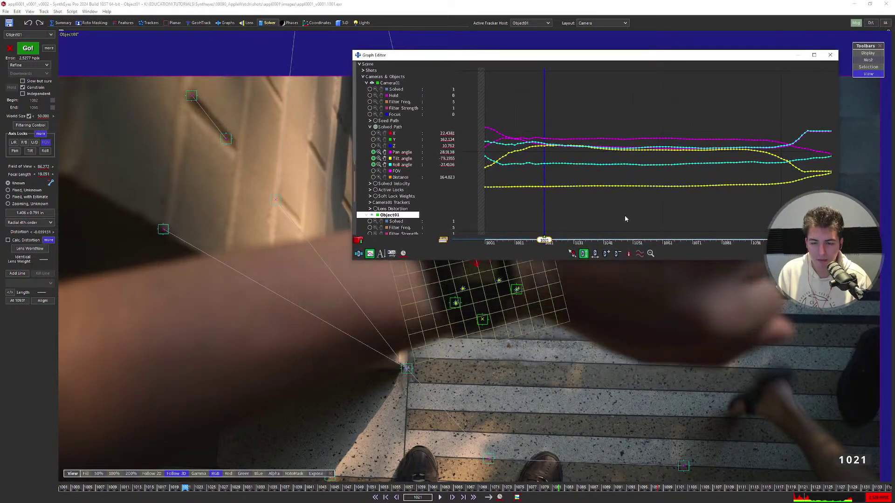
left_click(378, 163)
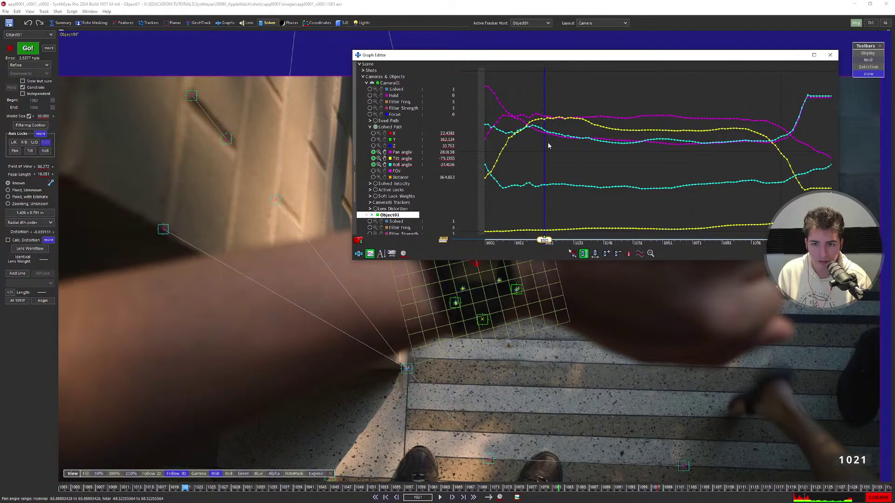
Bring up the object's path filtering settings and enable the Pan, Tilt and Roll axes.
left_click(39, 126)
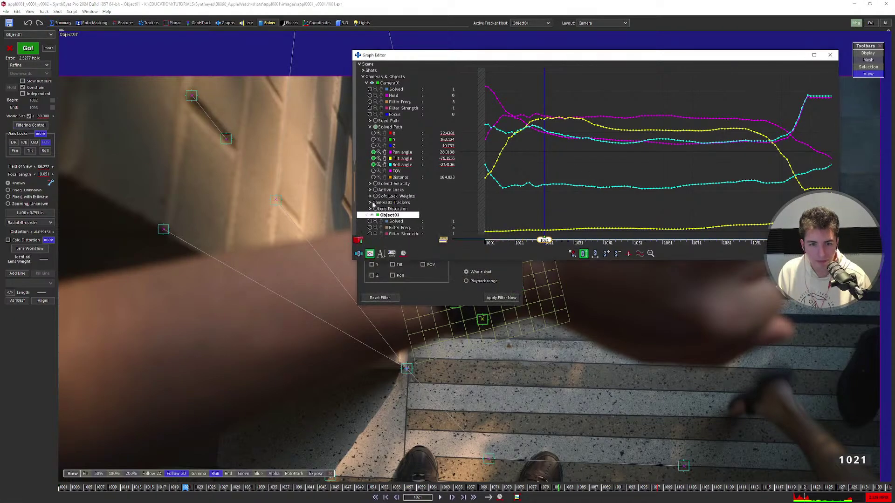
left_click(405, 287)
left_click_drag(419, 200, 270, 217)
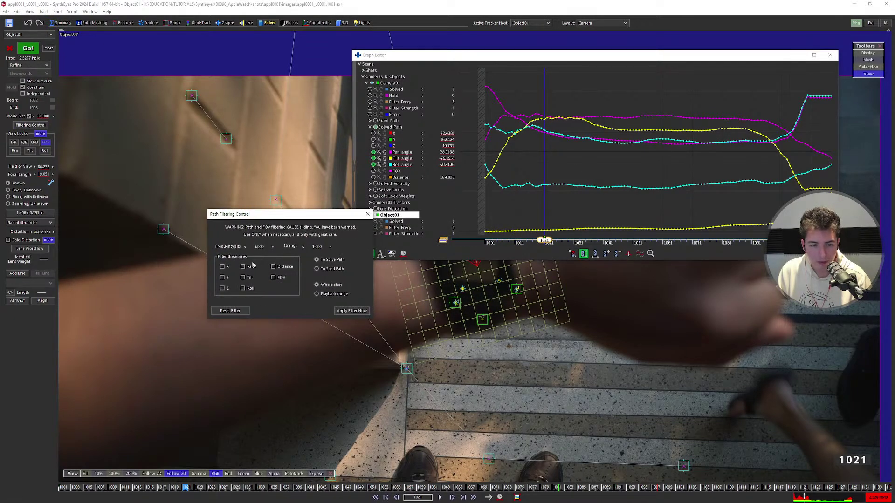
left_click(242, 289)
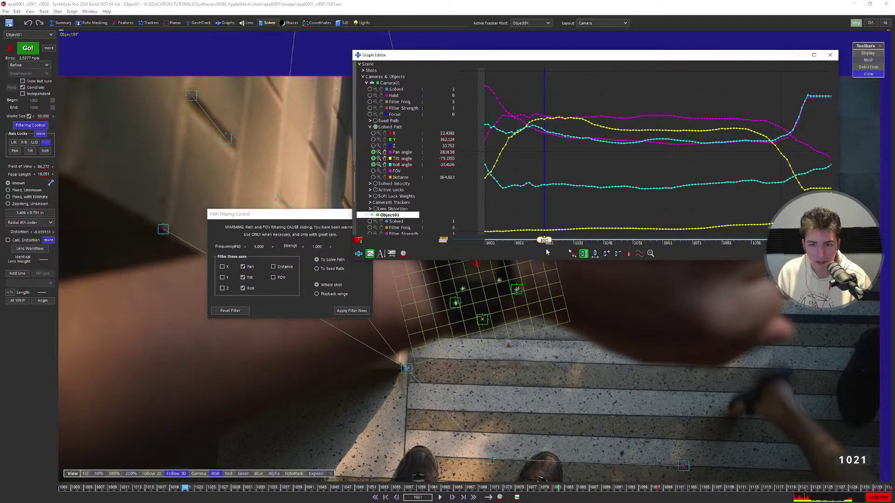
Set the object's path filter frequency to 20 at frame 1029.
left_click_drag(544, 240, 536, 140)
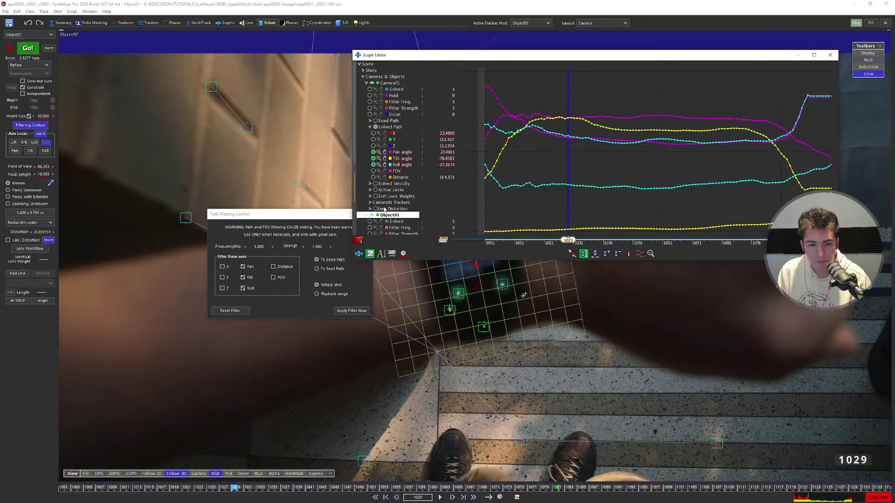
double_click(260, 248)
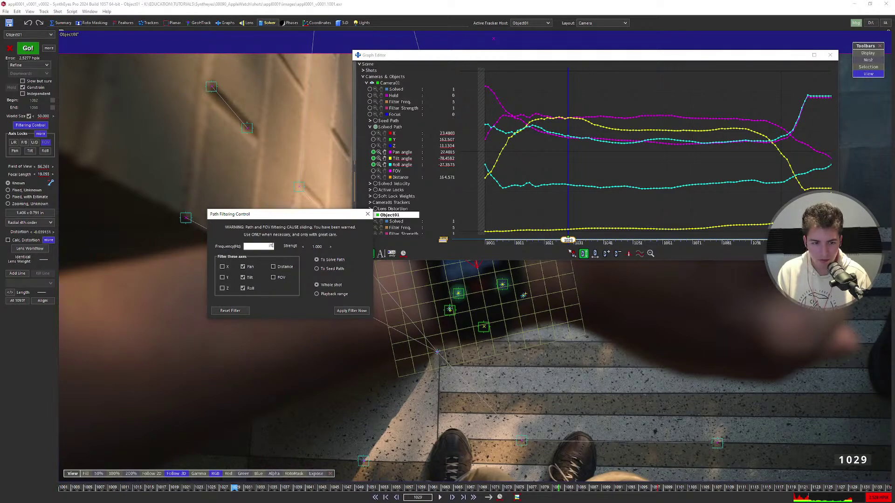
type("20")
key("Return")
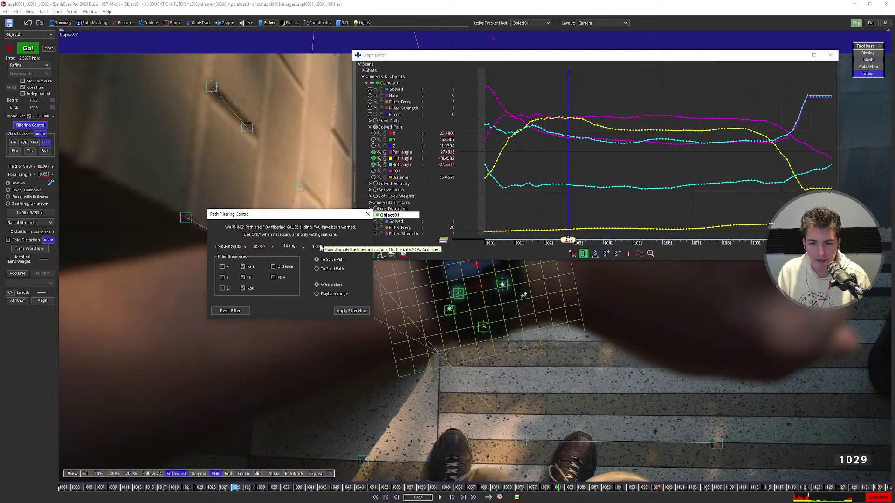
Set the object's path filter strength to 0 at frame 1029, comparing the neighbouring frames.
key("Right")
key("Right")
key("Right")
key("Right")
key("Right")
key("Right")
key("Left")
key("Left")
key("Left")
key("Left")
key("Left")
key("Left")
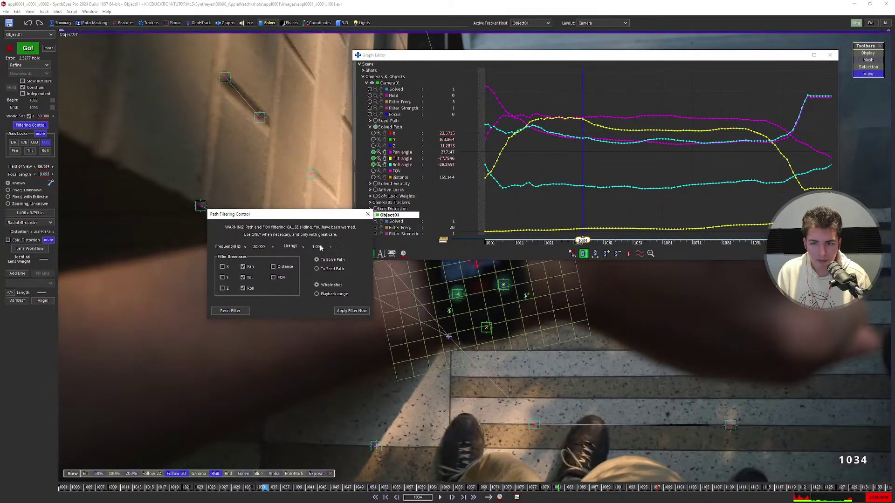
left_click(317, 246)
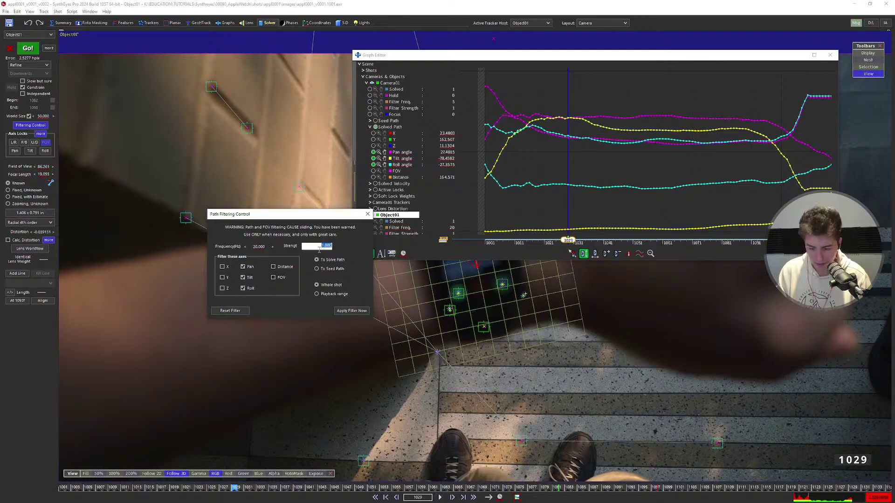
type("0")
key("Return")
key("Right")
key("Right")
key("Right")
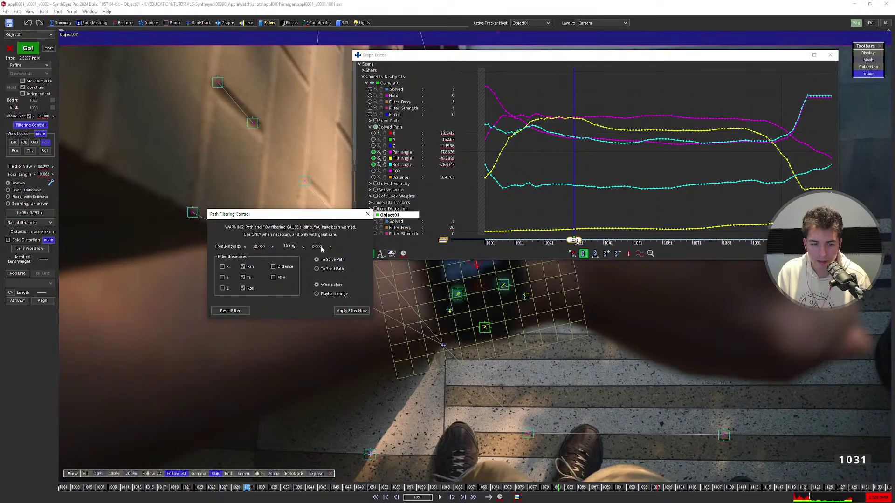
key("Left")
key("Left")
left_click(647, 191)
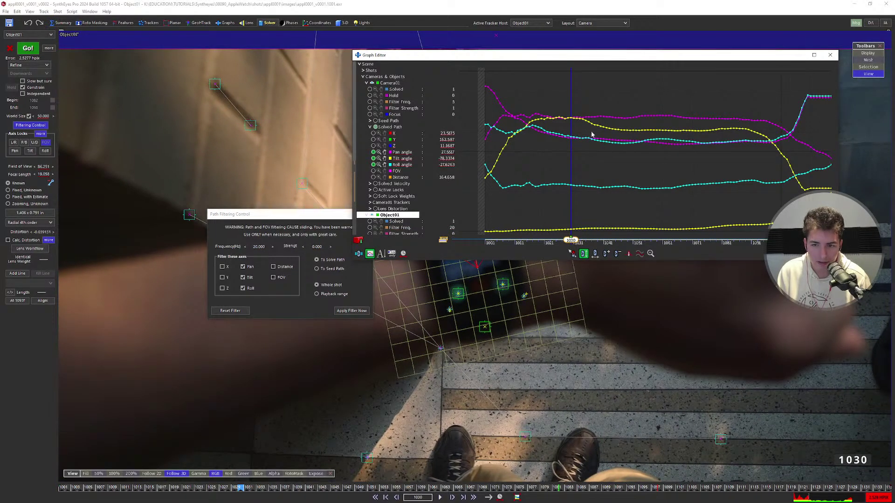
Step back from frame 1030 to 1008 to examine how the animated filter frequency and strength change against the rotation curves.
key("Left")
key("Left")
key("Left")
key("Left")
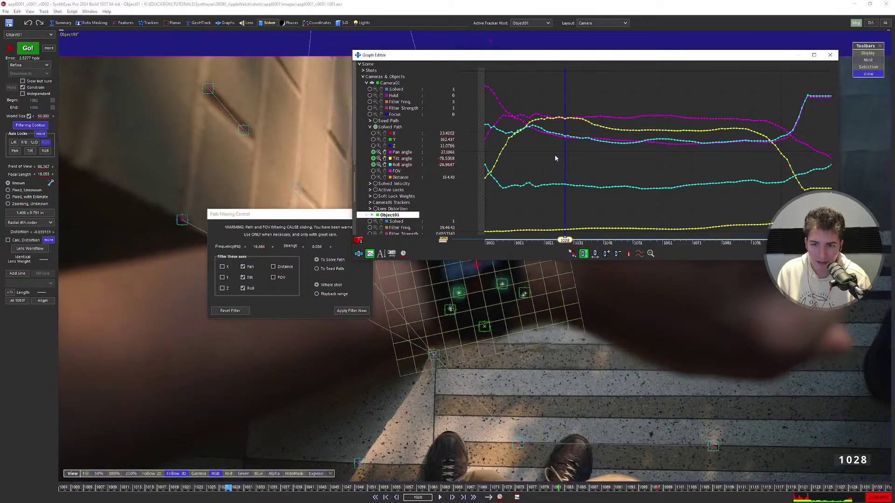
key("Right")
key("Left")
key("Left")
key("Left")
key("Left")
key("Left")
key("Left")
key("Left")
key("Left")
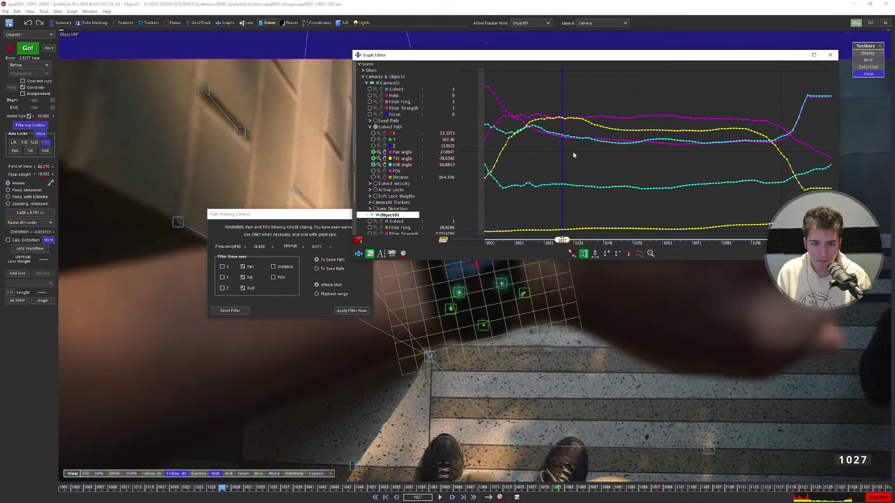
key("Left")
key("Left")
key("Left")
key("Left")
key("Left")
key("Left")
key("Left")
key("Left")
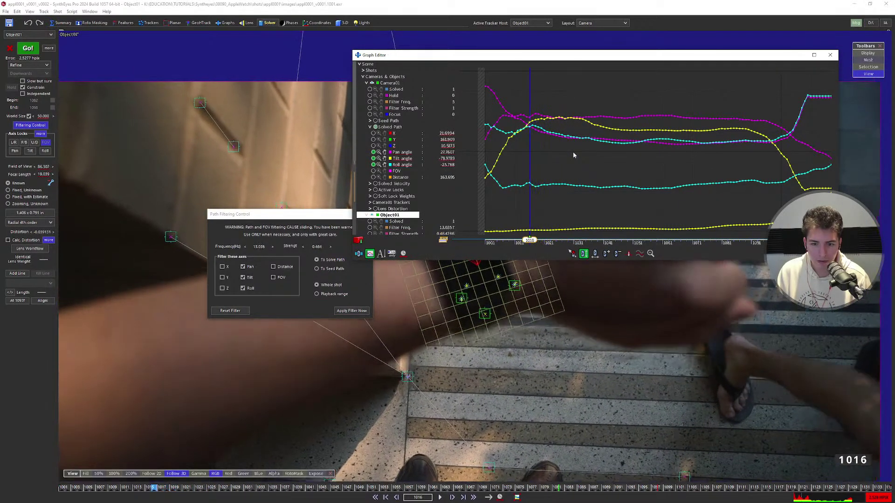
key("Left")
key("Left")
key("Left")
key("Left")
key("Left")
key("Left")
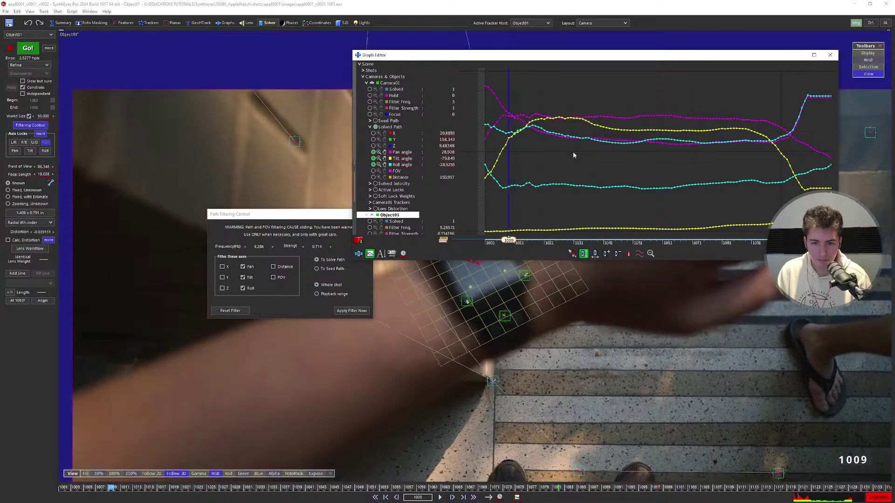
key("Right")
key("Right")
key("Right")
key("Right")
key("Left")
Set the object's path filter strength to 1 at frame 1008 and check the animated filter values up to frame 1018.
double_click(317, 246)
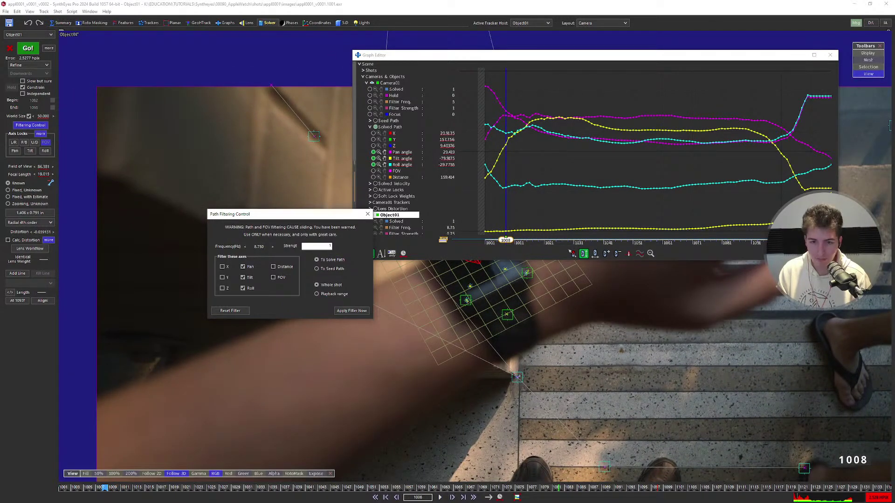
key("Return")
key("Right")
key("Right")
key("Right")
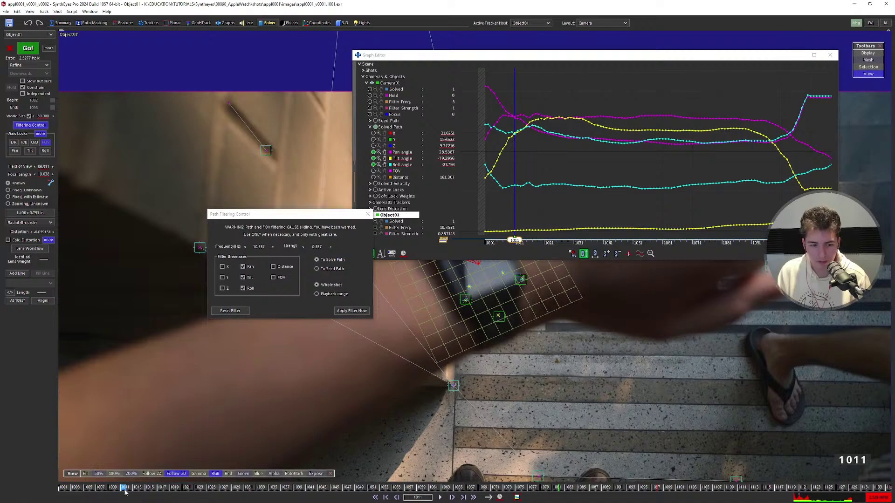
left_click_drag(125, 493, 167, 492)
left_click(561, 141)
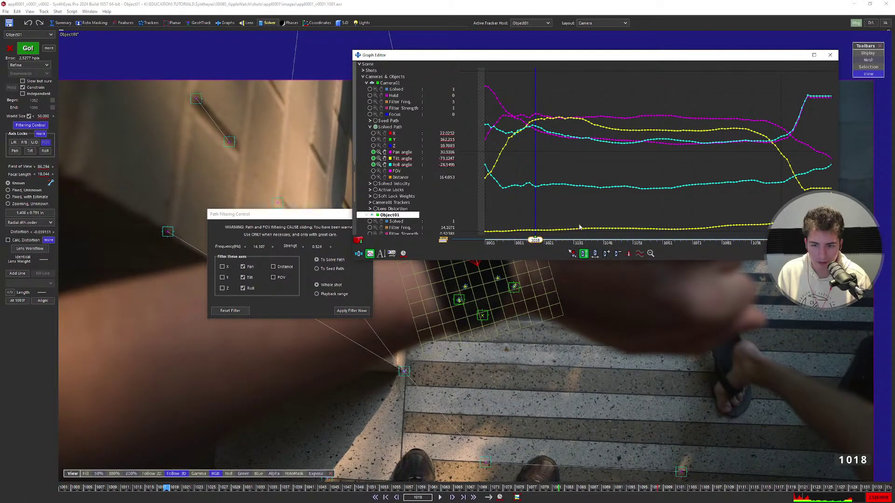
Apply the path filter to the object's pan, tilt and roll over the whole shot, and close the graph editor.
left_click(351, 311)
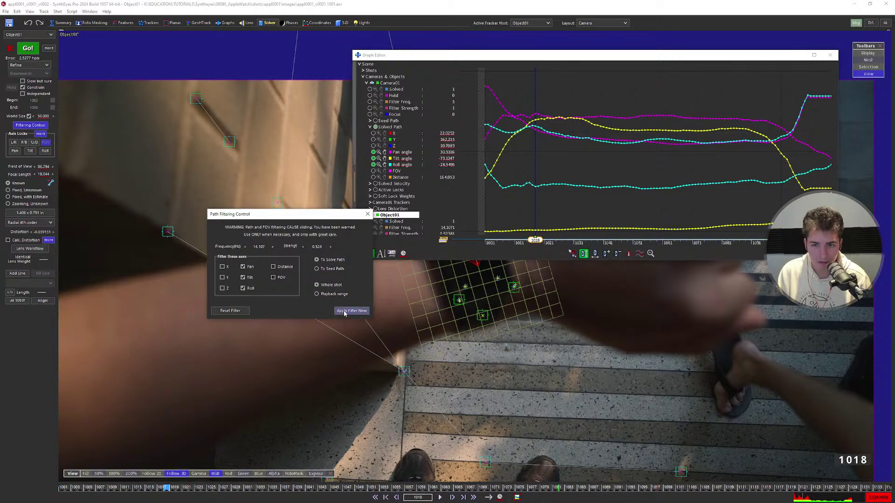
left_click(497, 188)
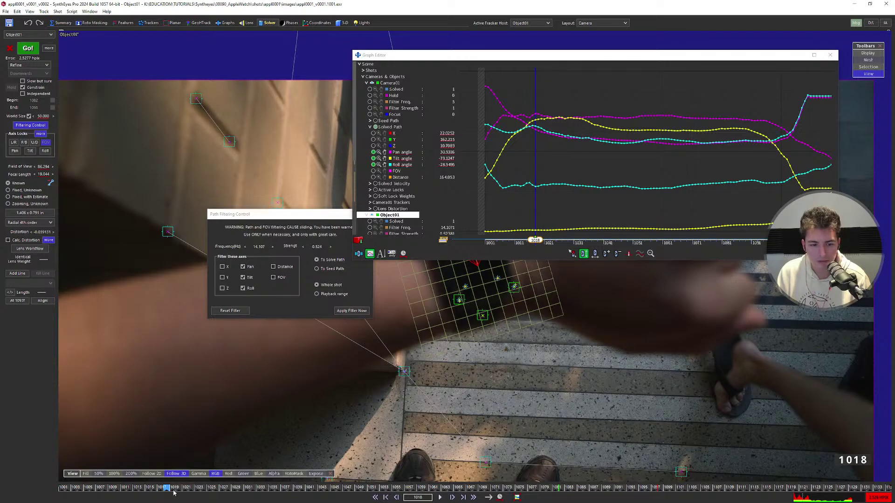
left_click_drag(171, 489, 267, 489)
left_click(831, 55)
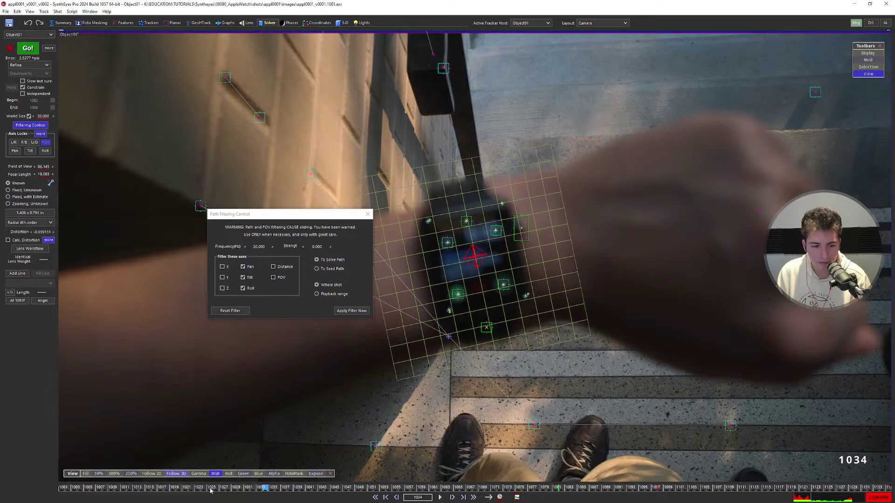
Inspect the filtered plane against the watch up close between frames 1010 and 1003.
left_click_drag(210, 489, 112, 493)
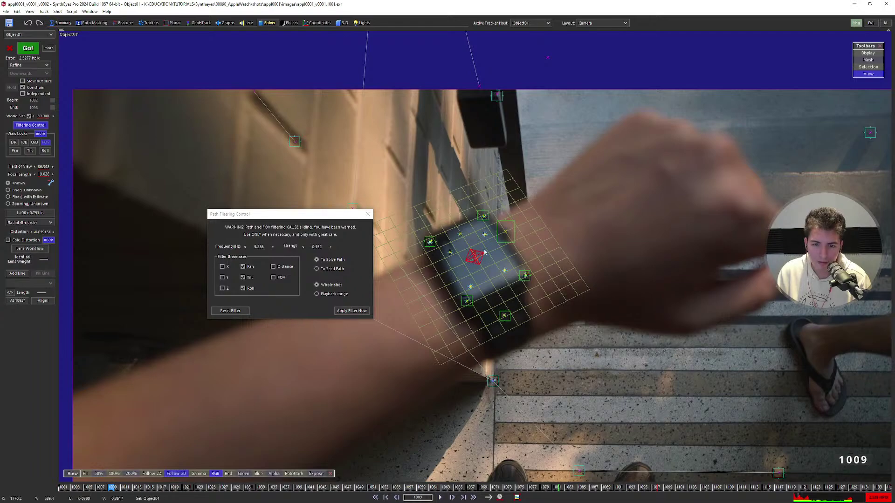
scroll(485, 252, "up", 2)
key("Left")
key("Left")
key("Right")
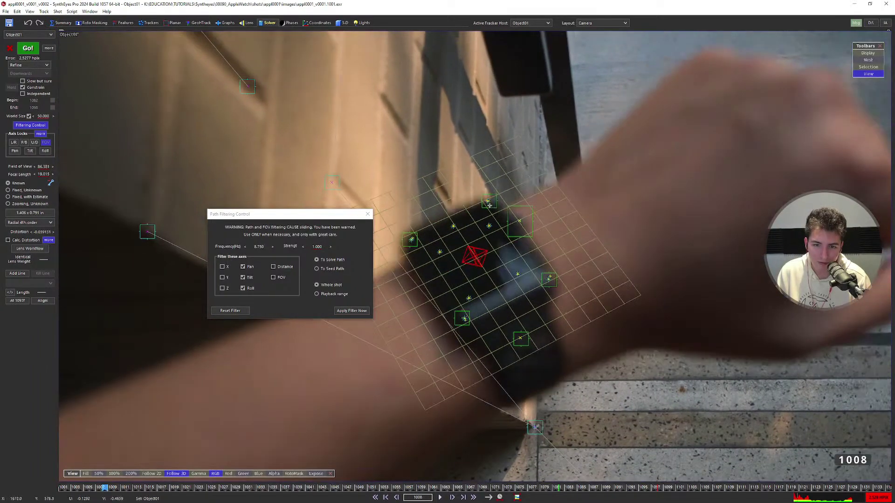
key("Right")
key("Right")
key("Left")
key("Left")
key("Left")
key("Left")
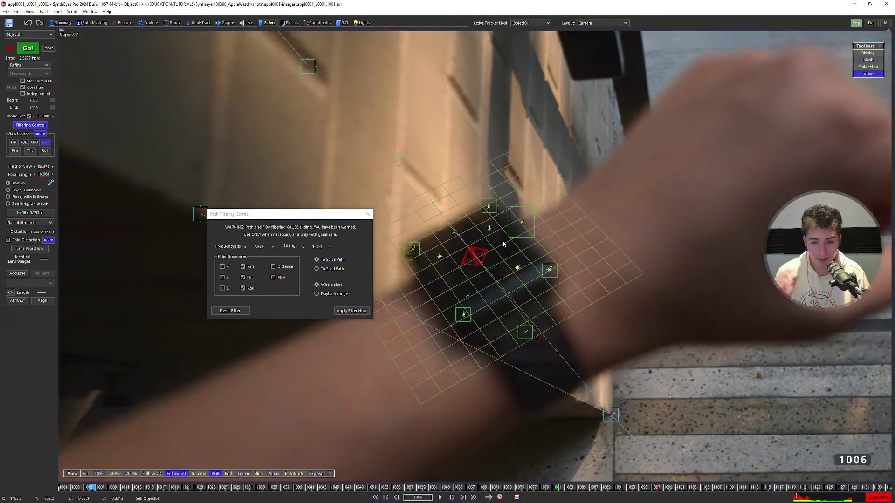
key("Left")
key("Left")
key("Left")
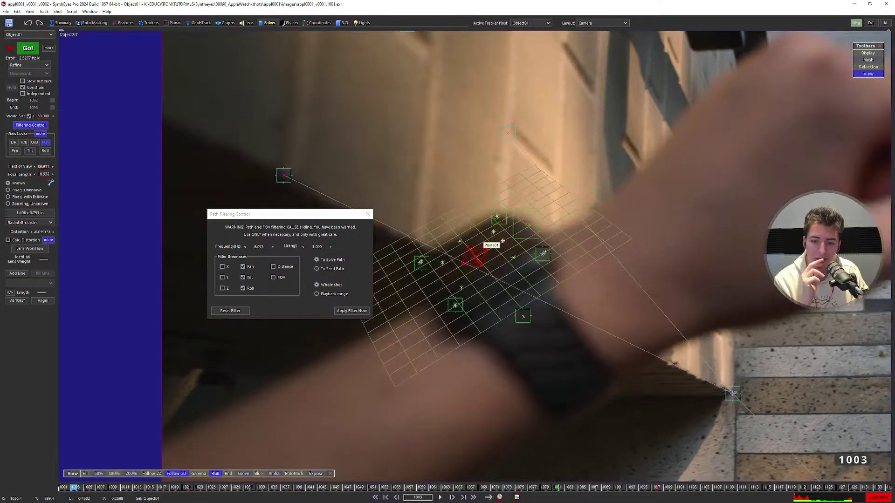
Step forward from frame 1003 to 1010 and back to 1004 to recheck the plane's rotation on the watch.
key("Right")
key("Right")
key("Right")
key("Right")
key("Right")
key("Right")
key("Right")
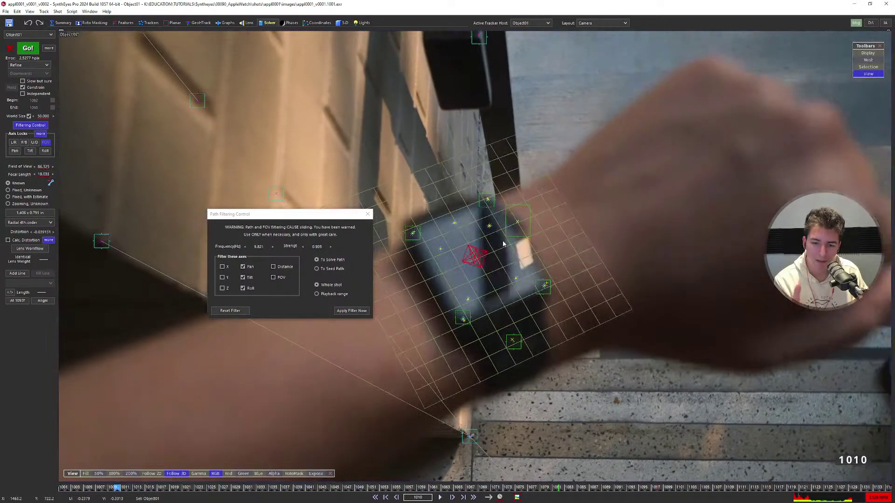
key("Left")
key("Left")
key("Left")
key("Left")
key("Left")
key("Left")
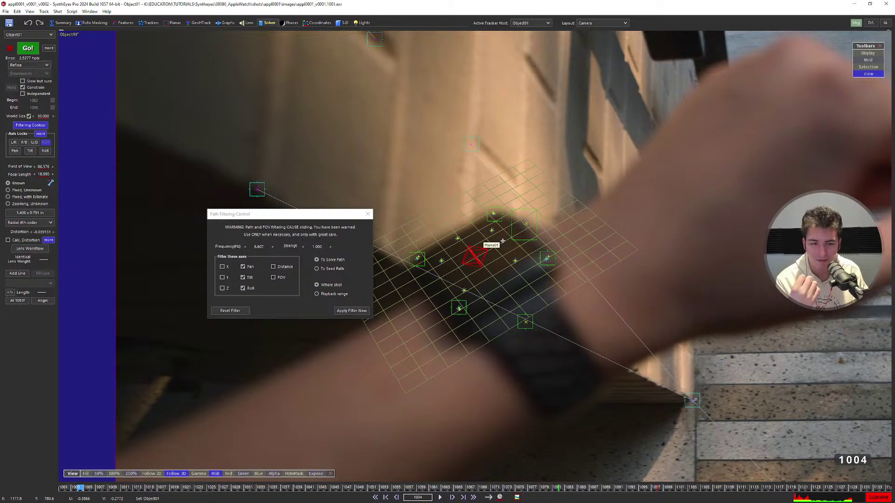
Step from frame 1001 to 1010 and back to 1007 to judge how smoothly the plane follows the watch.
key("Left")
key("Left")
key("Left")
key("Right")
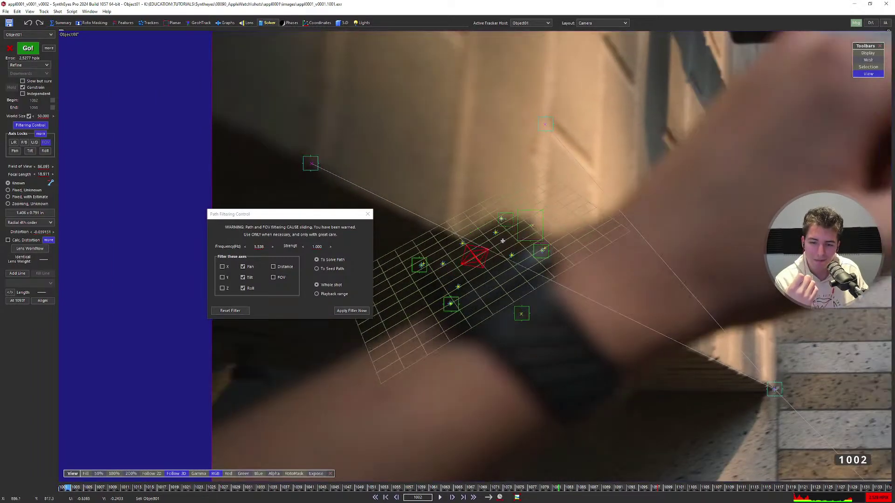
key("Right")
key("Right")
key("Right")
key("Right")
key("Right")
key("Right")
key("Right")
key("Right")
key("Left")
key("Left")
key("Left")
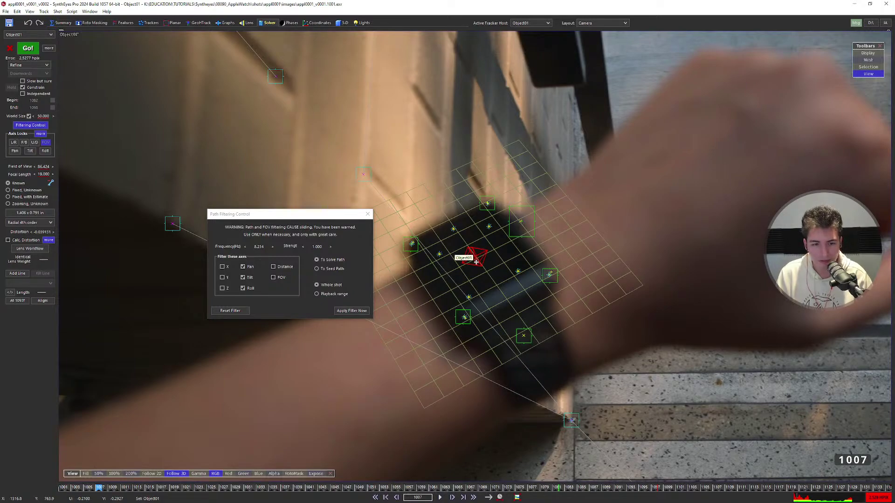
Scrub repeatedly through frames 1001 to 1032 to check the plane's smoothed motion at the start of the shot.
scroll(476, 261, "down", 1)
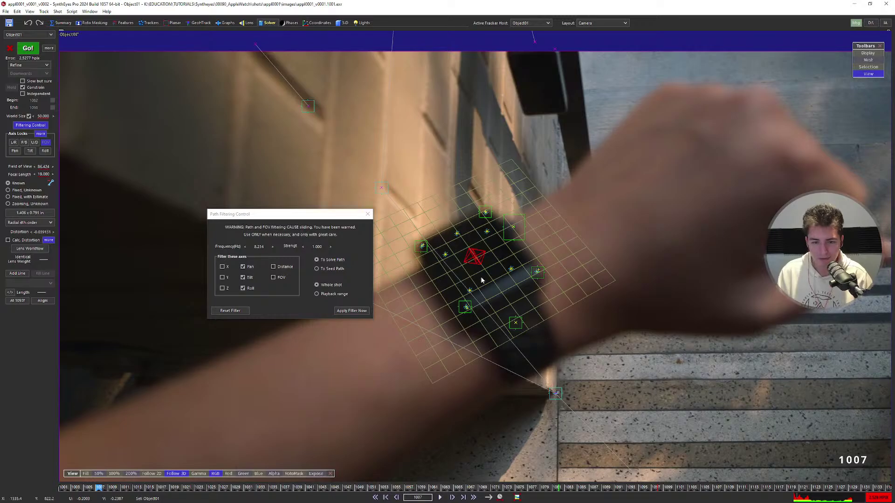
scroll(487, 268, "up", 1)
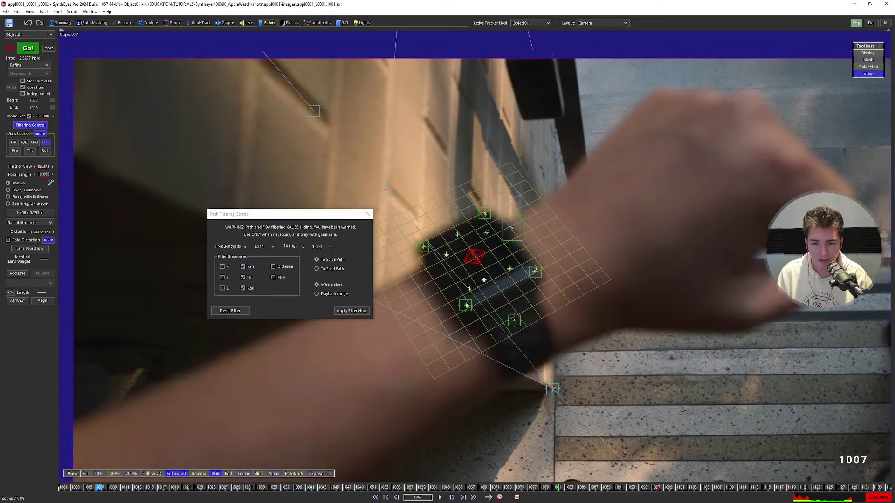
key("Left")
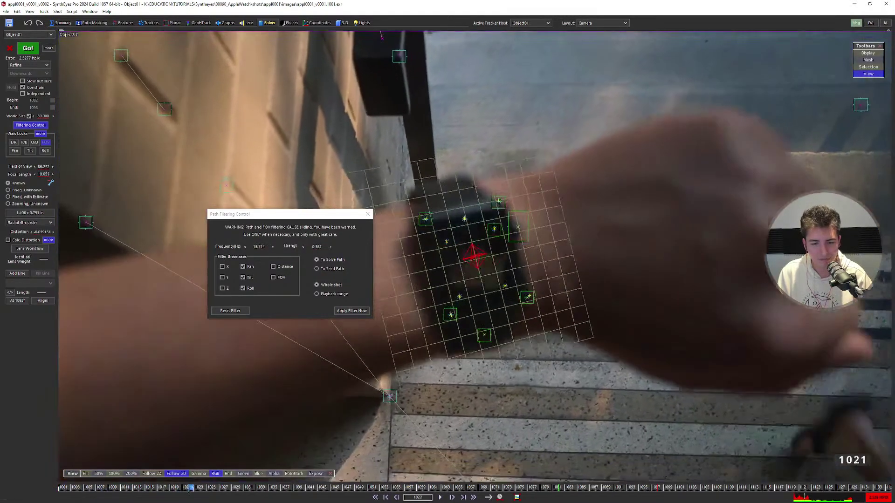
left_click_drag(187, 488, 129, 502)
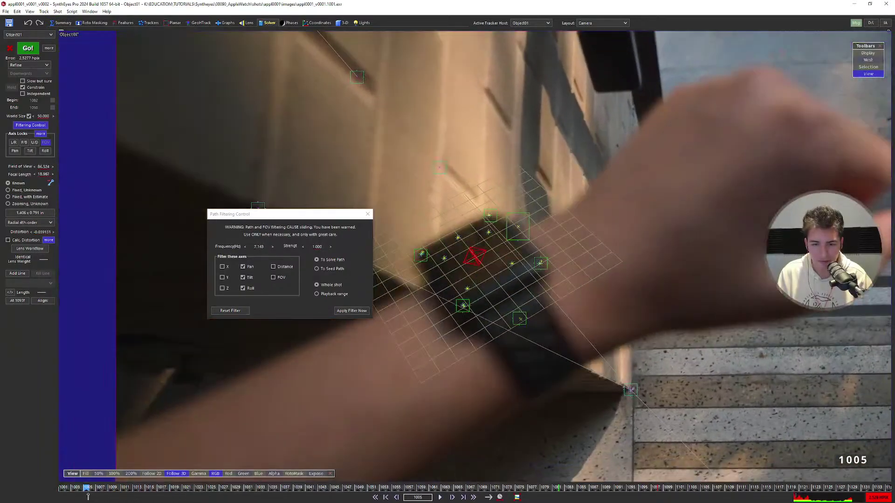
mouse_move(87, 490)
left_mouse_down()
mouse_move(161, 491)
mouse_move(103, 495)
left_mouse_up()
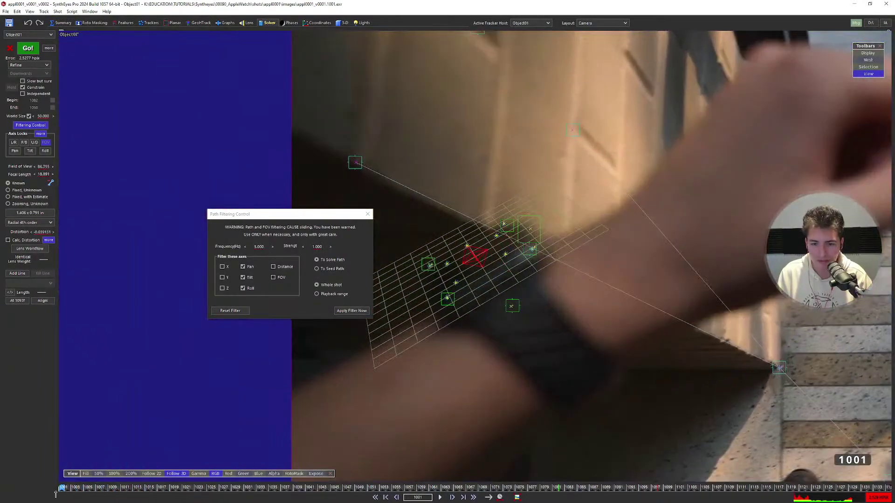
left_click_drag(63, 490, 116, 488)
left_click_drag(115, 489, 63, 489)
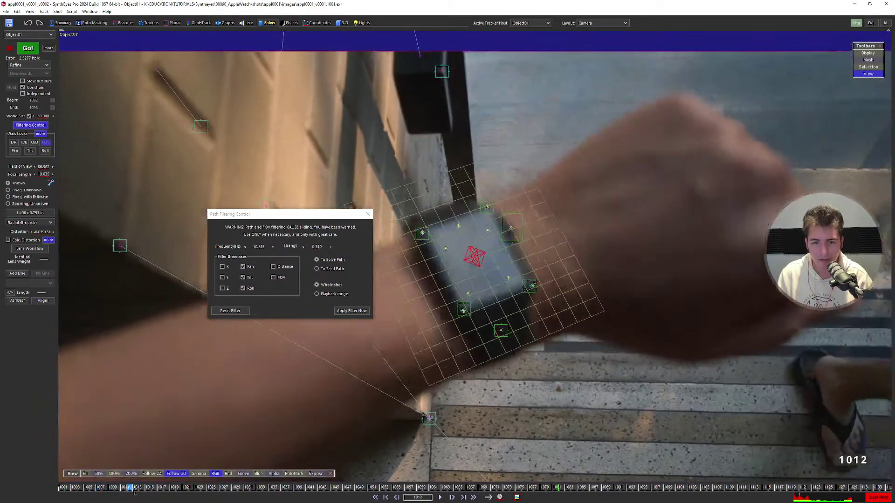
left_click_drag(137, 490, 64, 489)
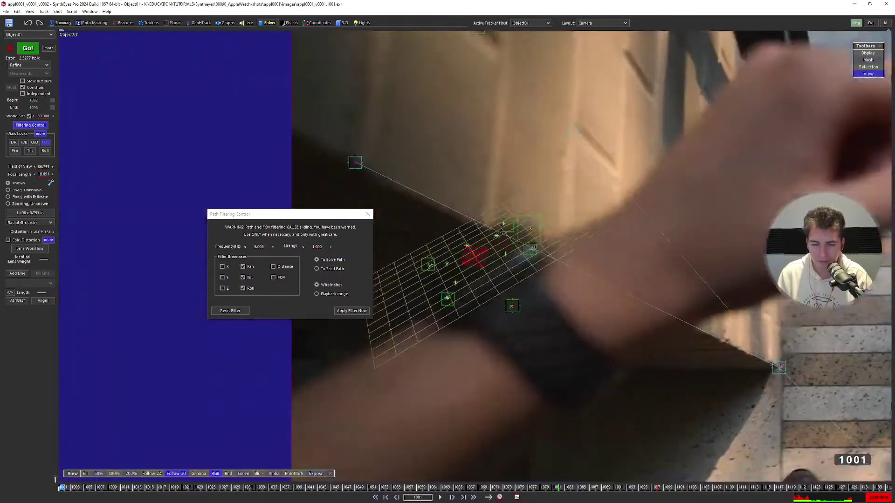
left_click_drag(63, 488, 216, 475)
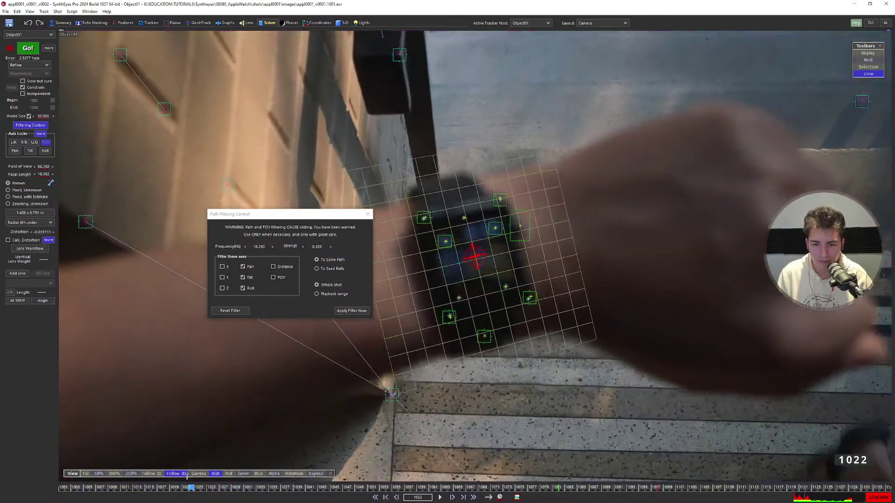
left_click_drag(191, 485, 267, 471)
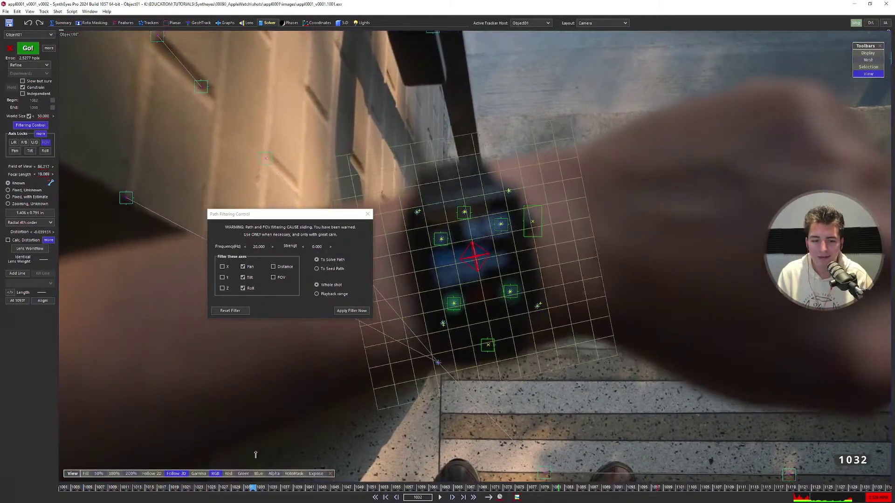
Scrub back and forth between frames 1032 and 1089, ending at frame 1001, to check the plane's alignment with the watch.
mouse_move(221, 440)
left_mouse_down()
mouse_move(185, 422)
mouse_move(76, 434)
mouse_move(205, 434)
left_mouse_up()
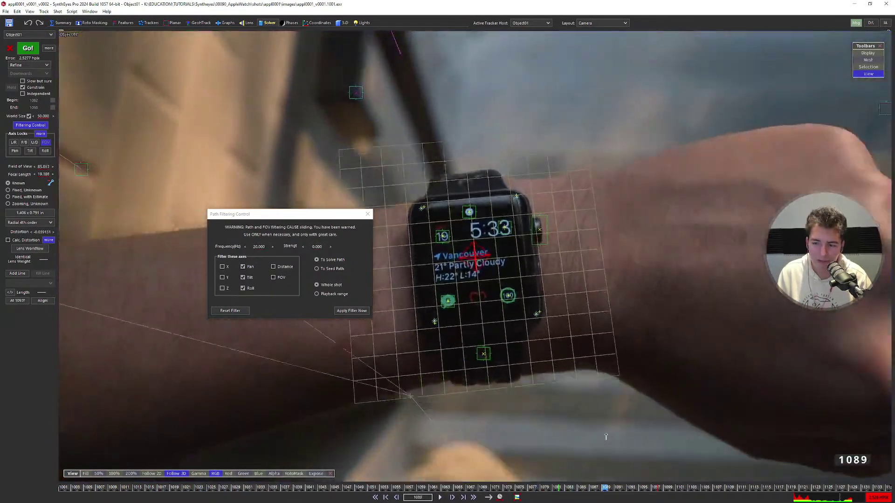
left_click_drag(606, 437, 635, 435)
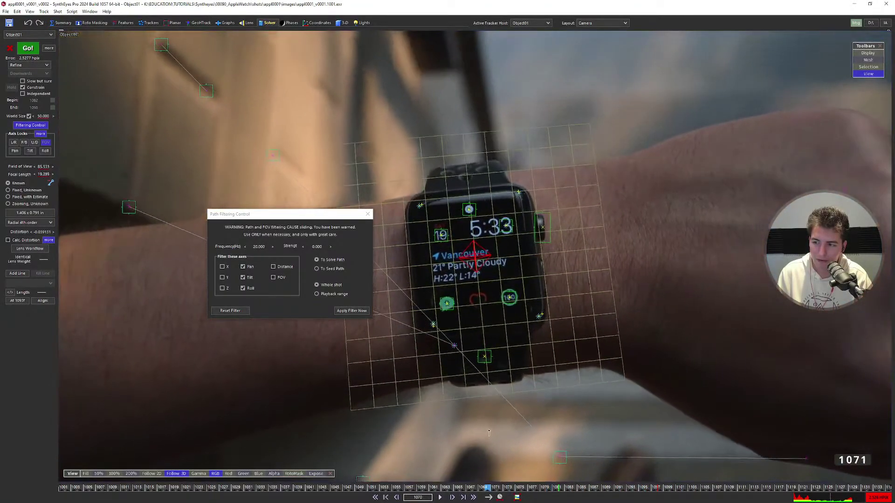
mouse_move(373, 439)
left_mouse_down()
mouse_move(467, 438)
mouse_move(360, 441)
left_mouse_up()
left_click_drag(243, 445, 274, 452)
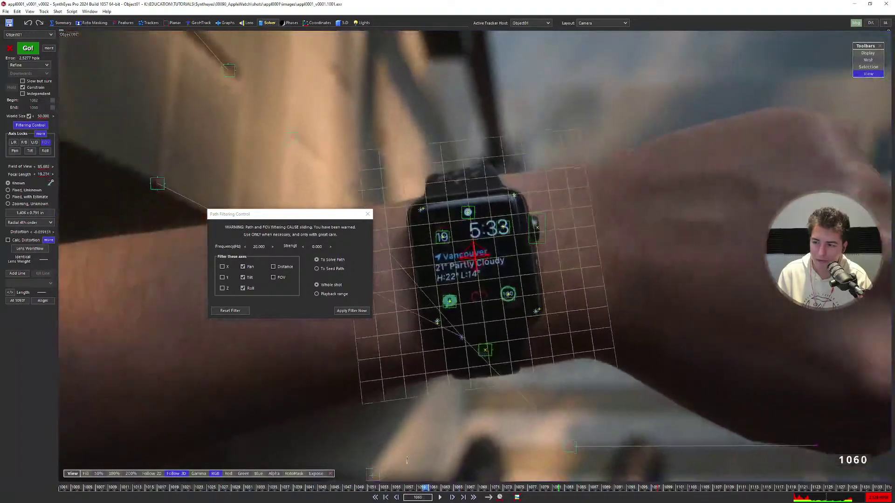
left_click_drag(407, 460, 273, 471)
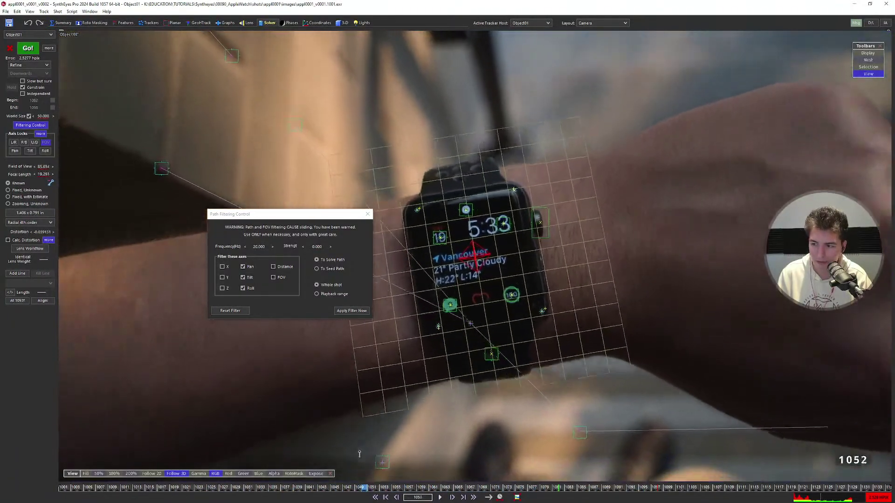
left_click_drag(359, 453, 241, 449)
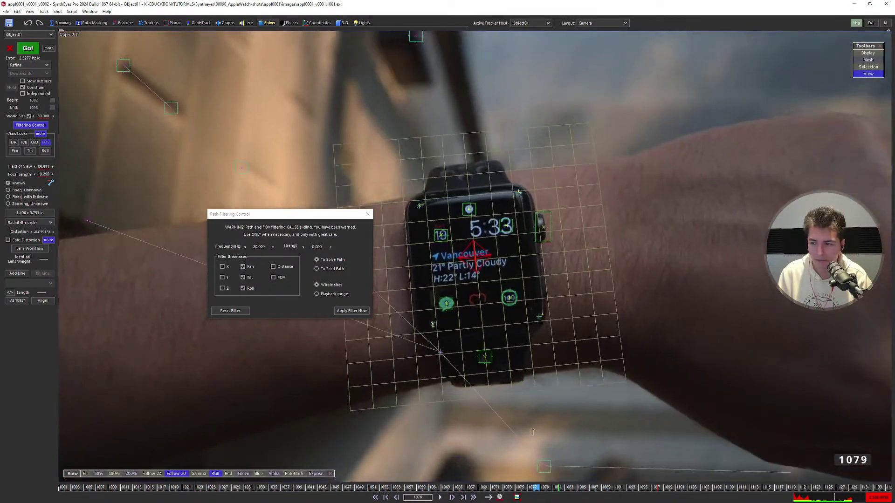
left_click_drag(533, 433, 378, 429)
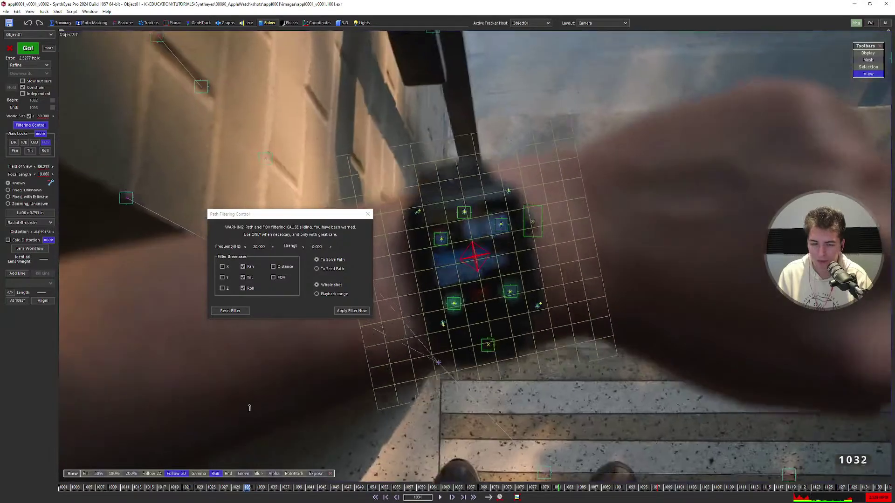
mouse_move(249, 408)
left_mouse_down()
mouse_move(160, 399)
mouse_move(251, 425)
left_mouse_up()
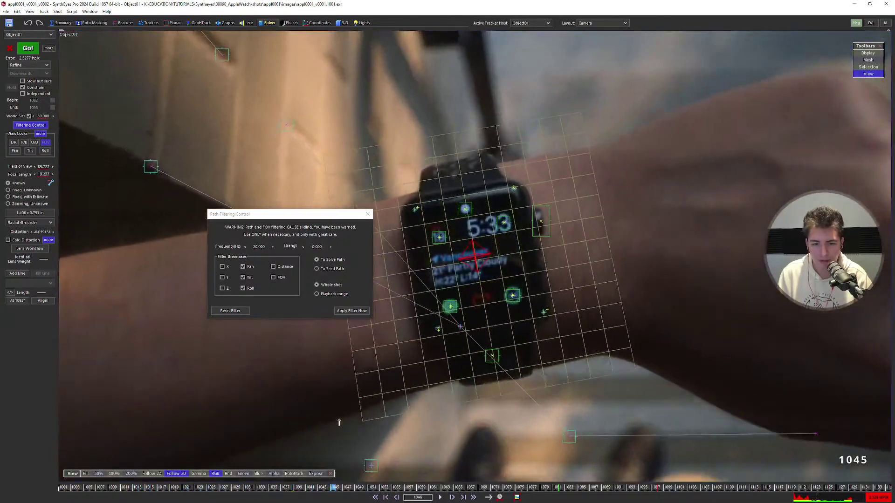
left_click_drag(339, 423, 452, 408)
left_click_drag(529, 402, 624, 407)
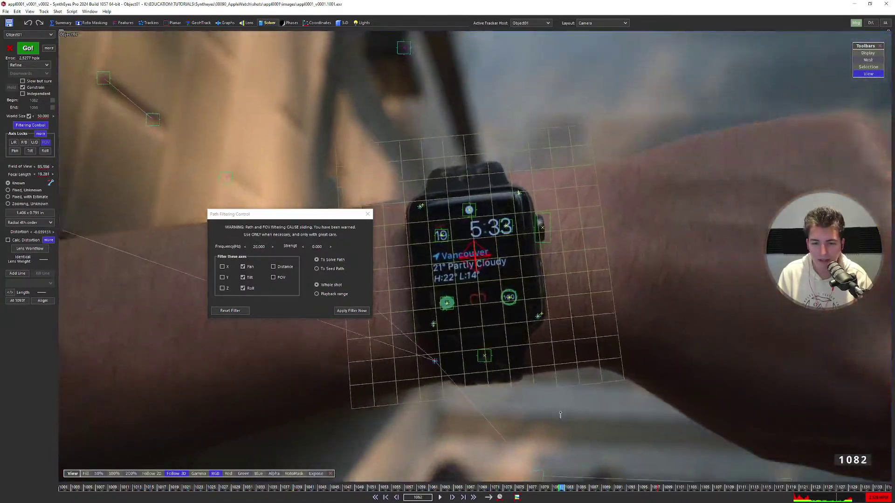
left_click_drag(435, 421, 340, 432)
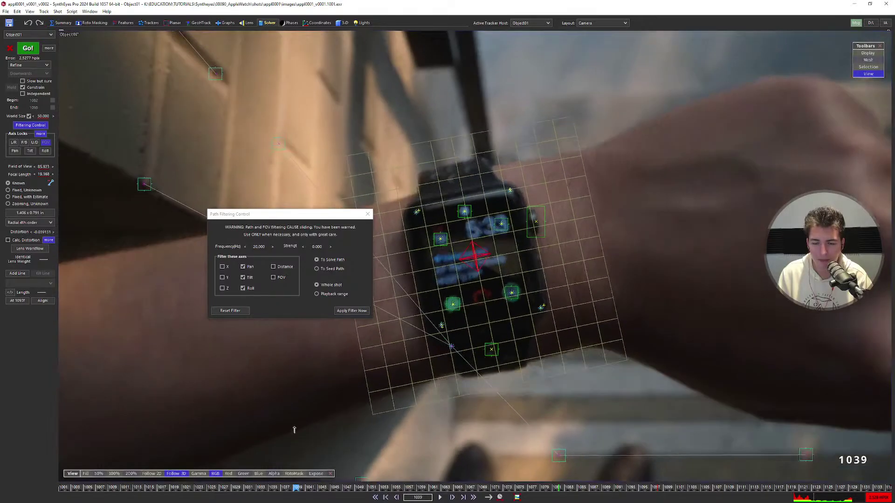
left_click_drag(207, 434, 33, 467)
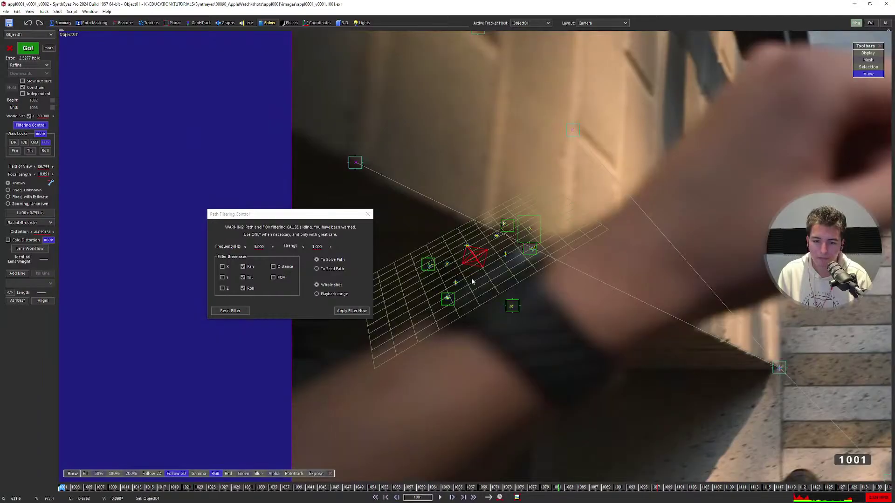
Deselect the object, close the path filtering dialog, and play the shot from frame 1001 to review the track.
scroll(515, 298, "down", 4)
left_click(550, 301)
middle_click_drag(579, 306, 376, 281)
left_click(368, 214)
key("space")
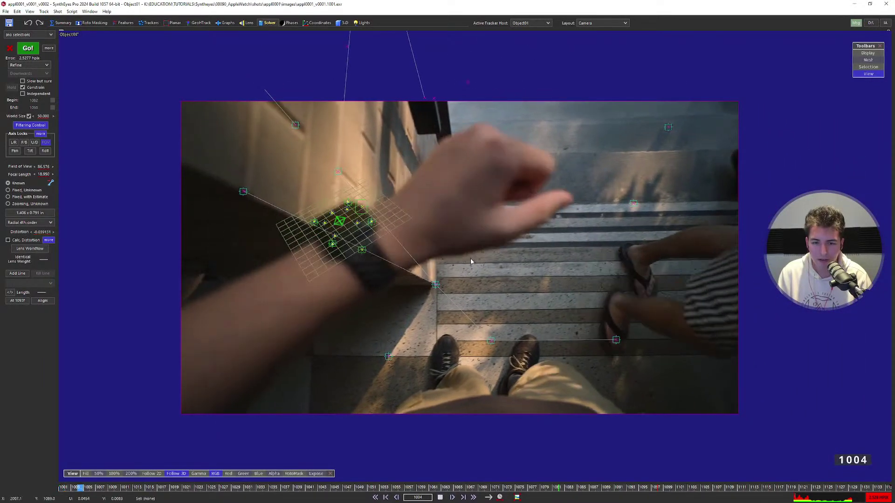
scroll(502, 277, "up", 3)
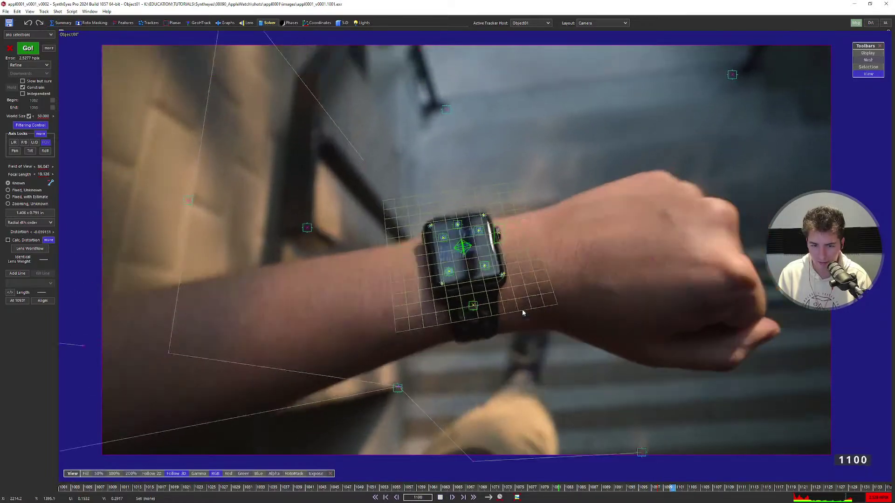
key("space")
Return to frame 1001, show the quad view, and make Camera01 the active tracker host in the 3-D room.
key("shift+a")
key("7")
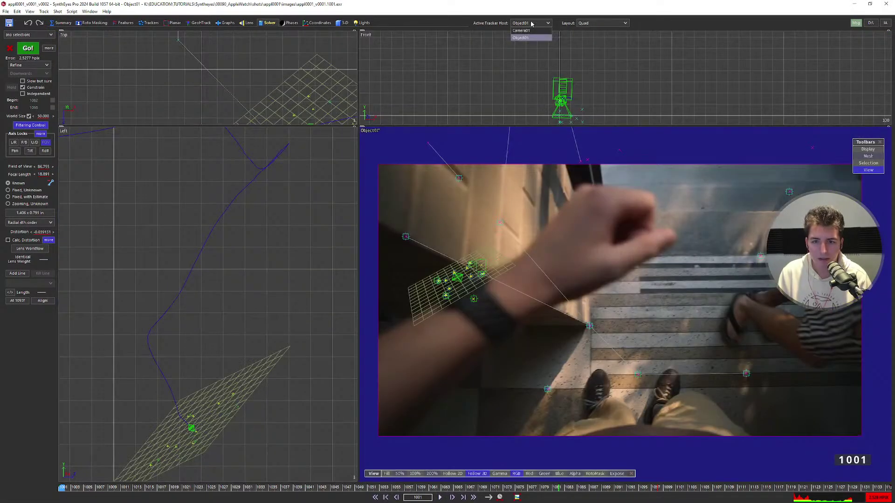
left_click(521, 30)
left_click(340, 23)
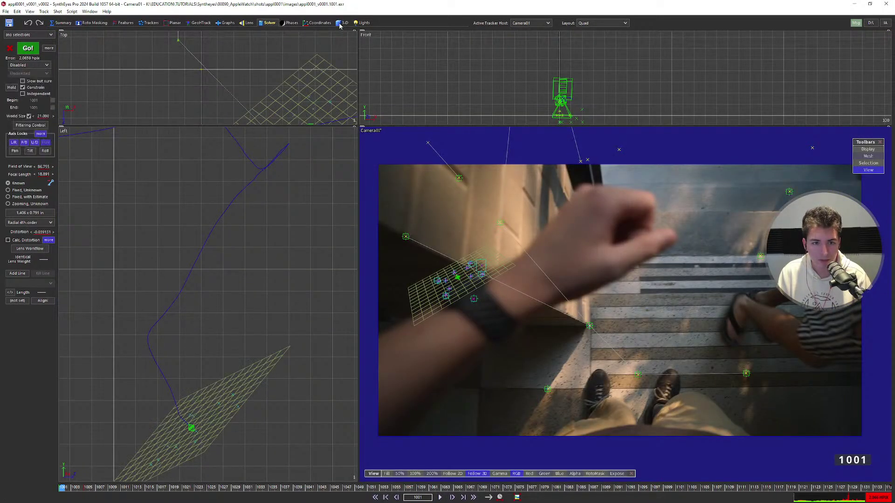
Create a Matrix mesh in the top view, drawn large enough to span the camera, object path and scene.
left_click(23, 46)
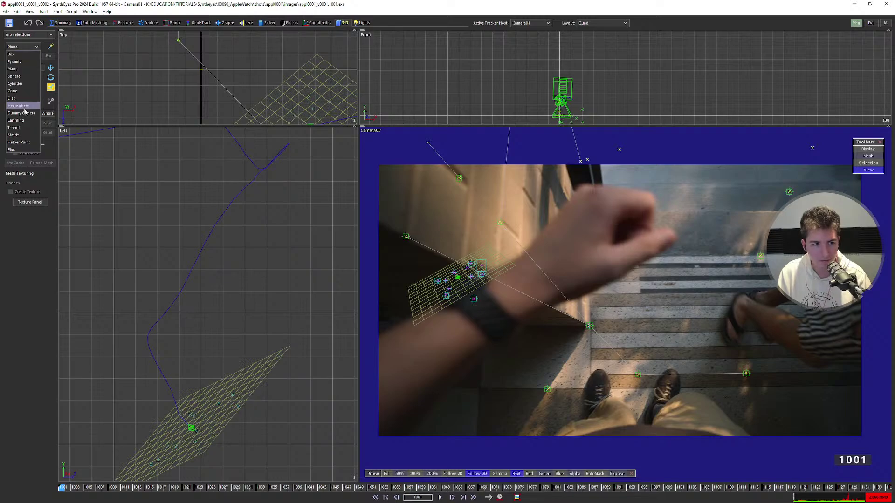
left_click(25, 134)
scroll(224, 54, "down", 6)
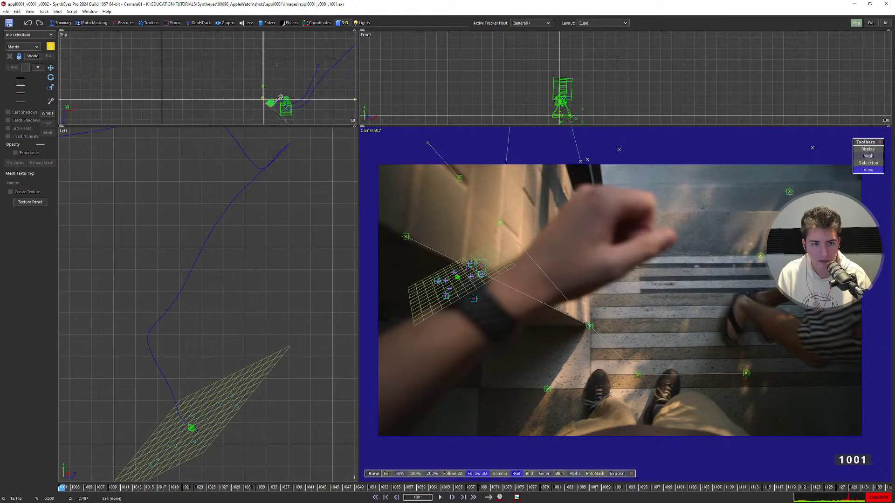
left_click_drag(225, 47, 297, 180)
scroll(234, 328, "down", 5)
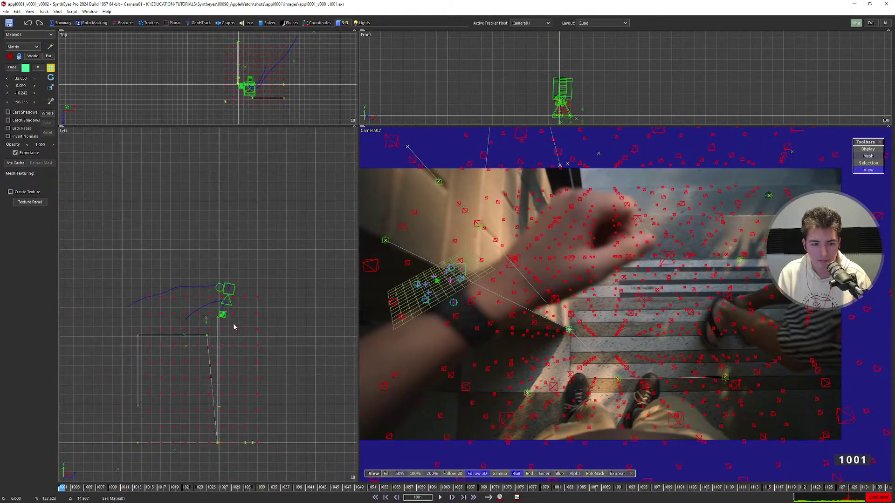
Play the shot in the full camera view to check the matrix against the footage, and deselect the matrix.
key("5")
key("space")
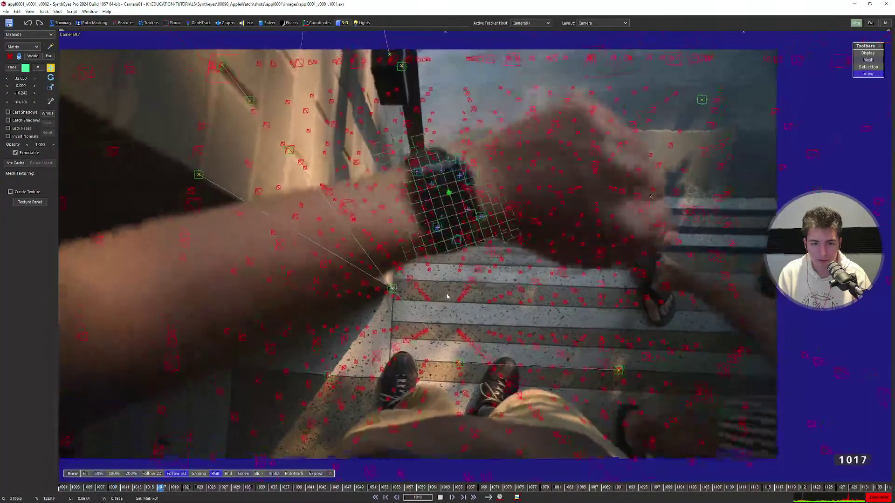
left_click(459, 312)
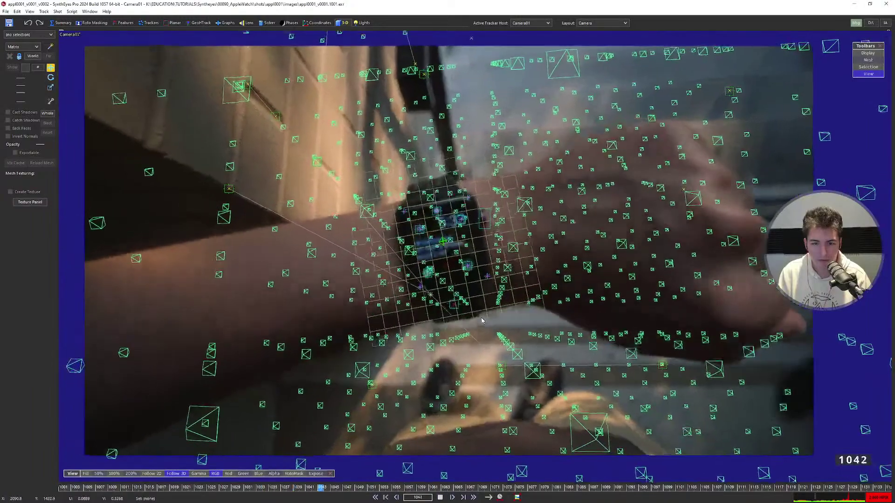
Select the watch plane at frame 1055 and set its grid segments to 5 by 5.
left_click(476, 296)
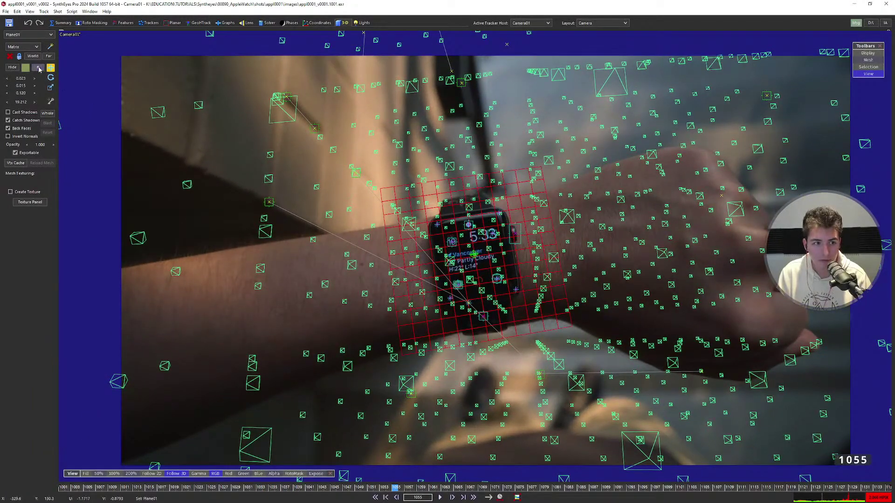
double_click(21, 79)
type("5")
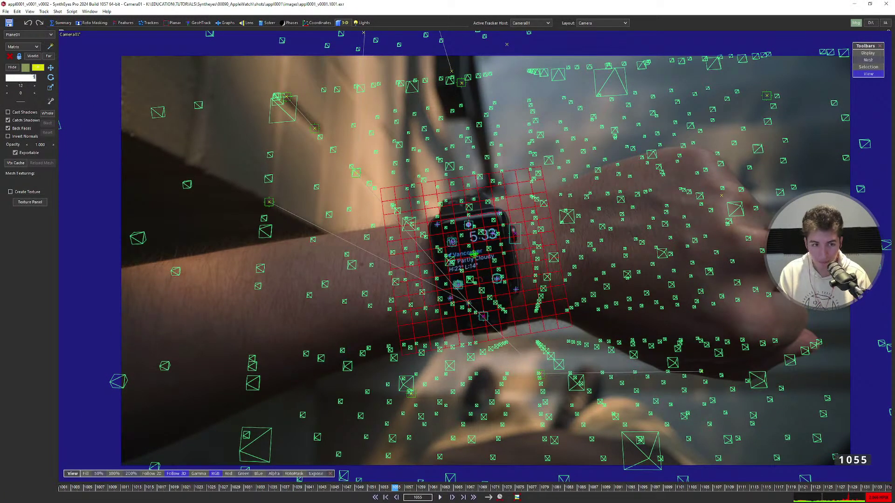
key("Tab")
type("5")
key("Return")
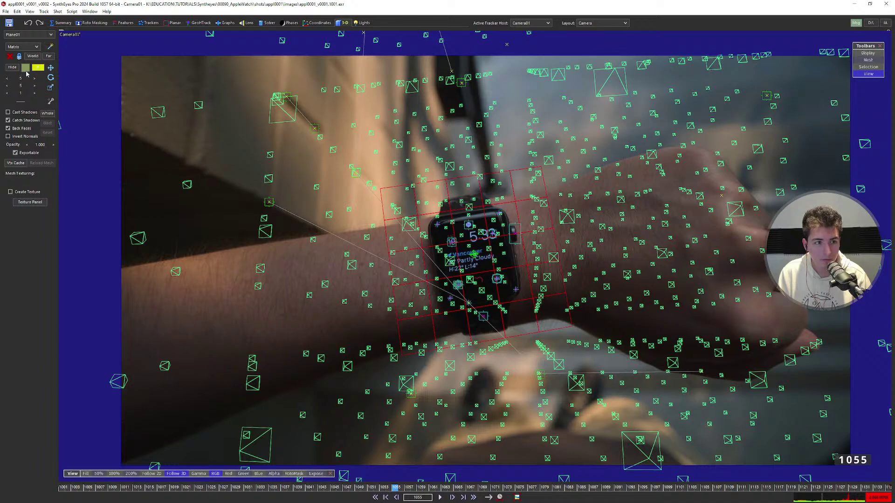
Select the matrix mesh and reduce its element count to 4 along each axis.
left_click(272, 103)
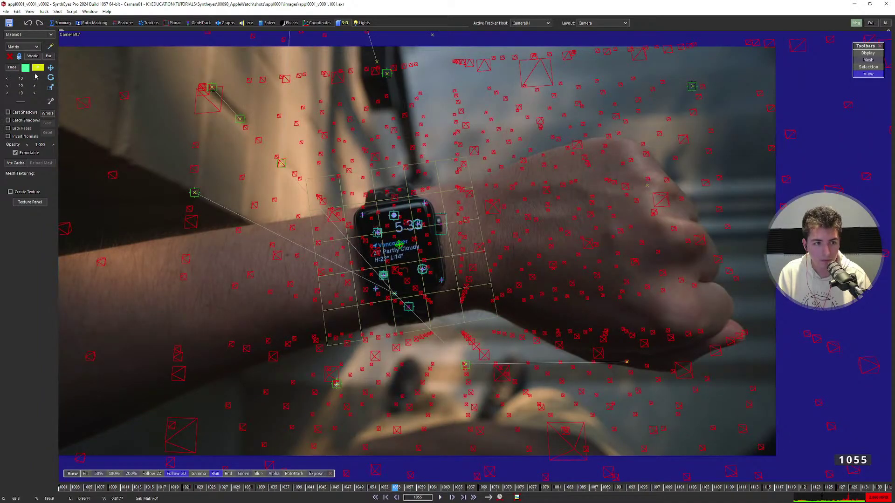
left_click_drag(20, 80, 21, 95)
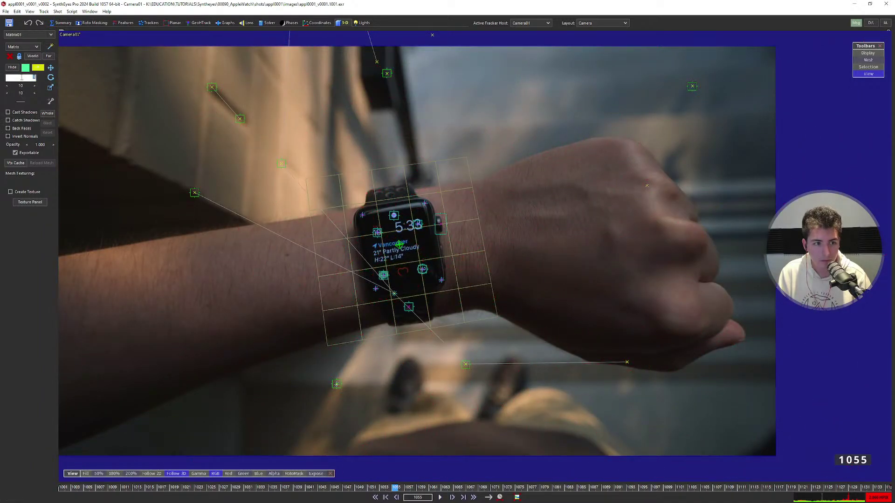
type("4")
key("Return")
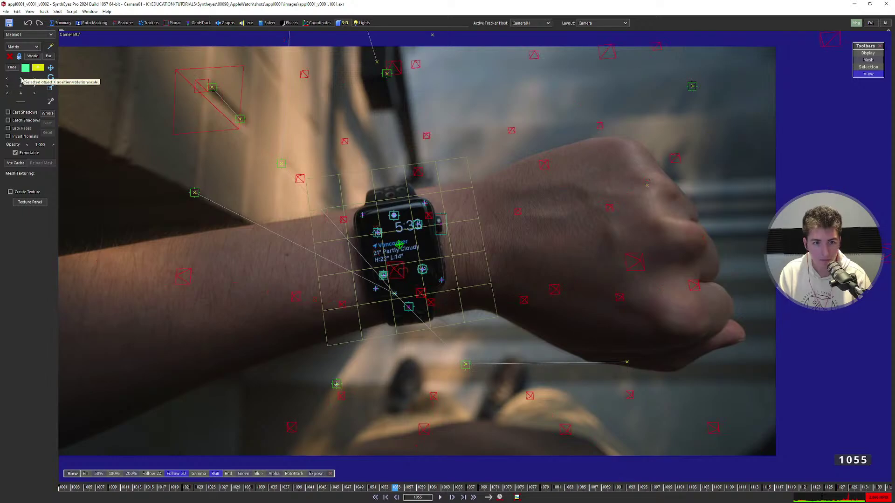
Recolour the matrix mesh cyan and the watch plane yellow, and play the shot to review both meshes.
left_click(27, 68)
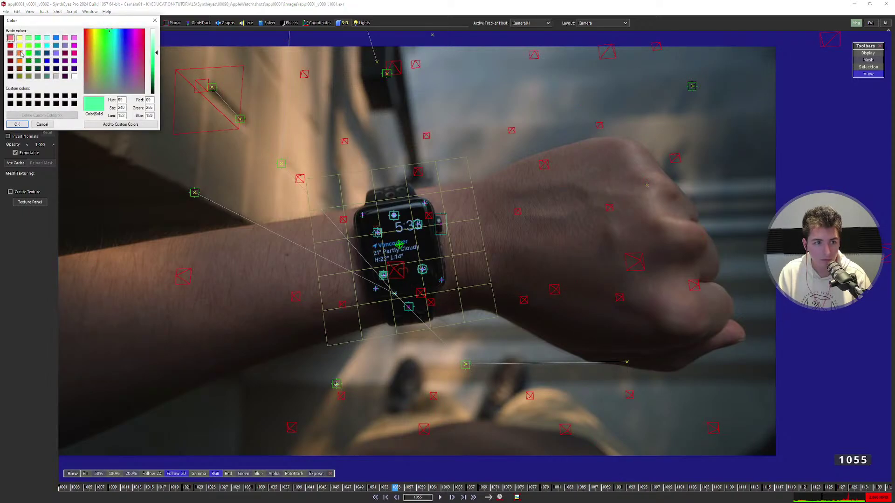
left_click(17, 125)
left_click(344, 184)
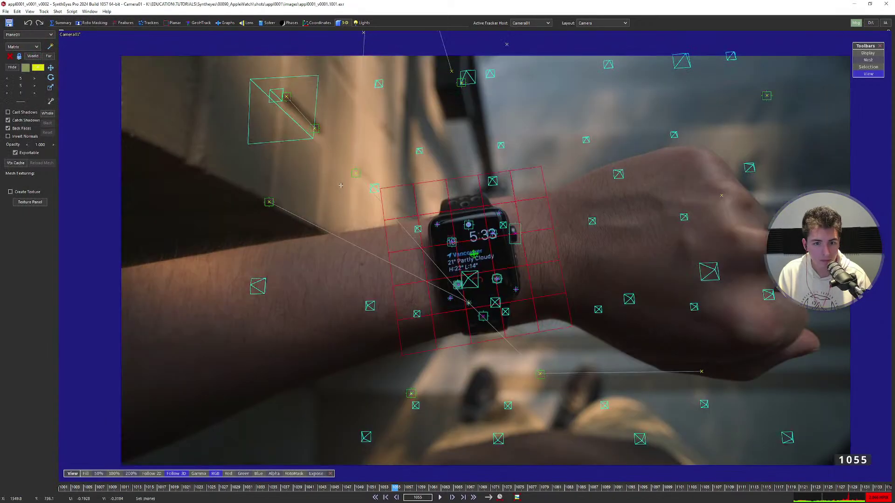
left_click(26, 69)
left_click(17, 125)
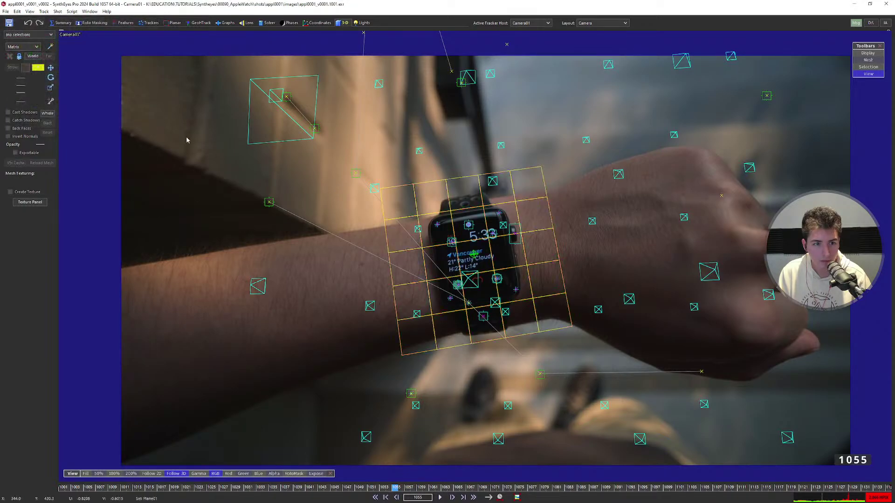
key("space")
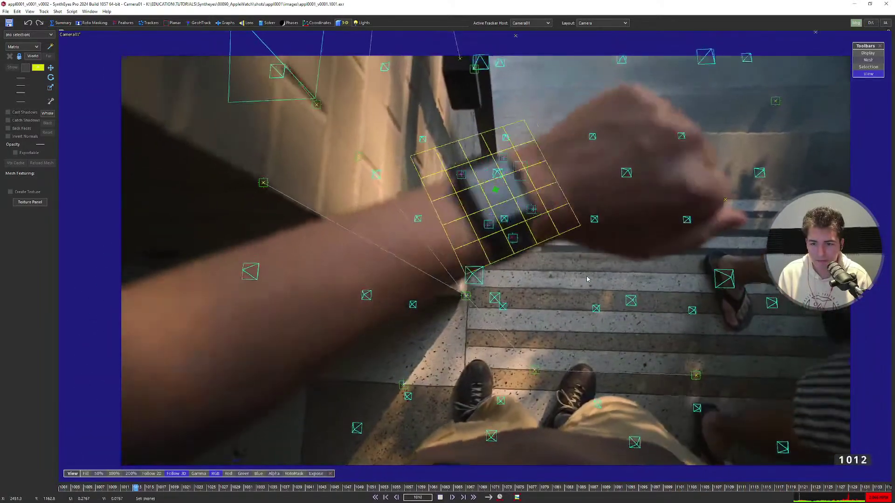
key("space")
Open the camera's lens distortion solver controls and change the distortion model to Anamorphic 6th-order.
left_click(268, 23)
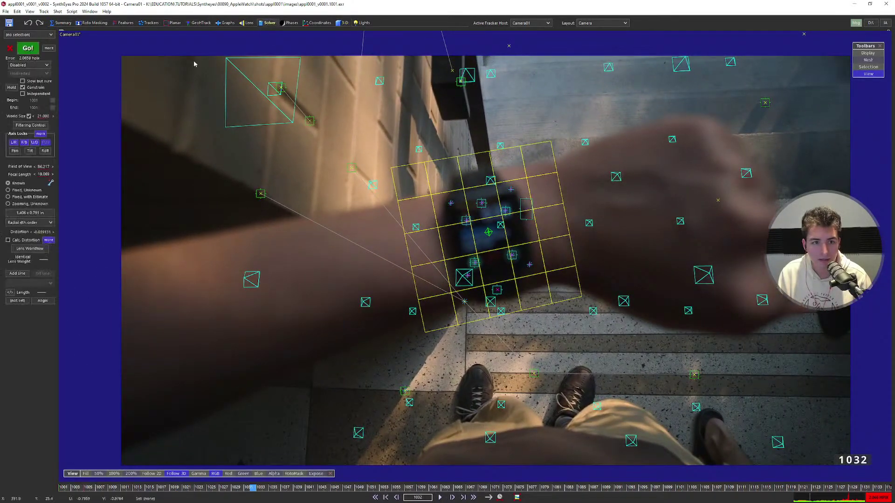
left_click(48, 241)
left_click(482, 188)
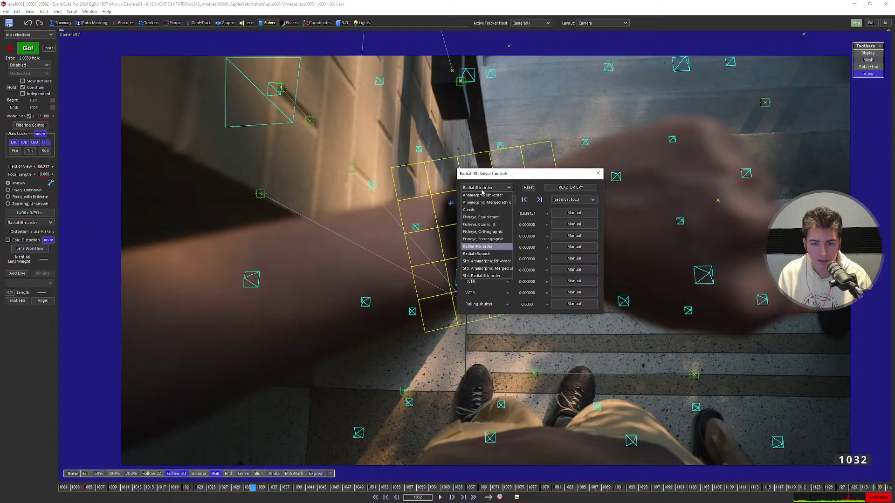
left_click(483, 196)
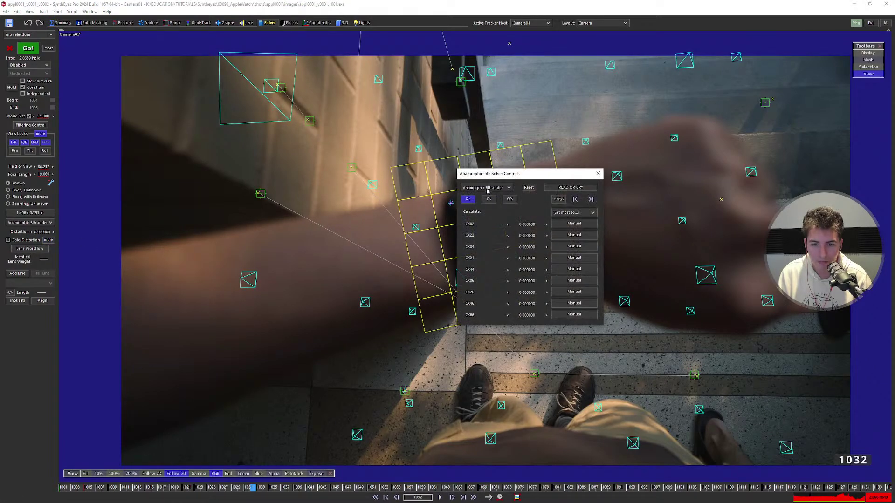
left_click(485, 187)
left_click(484, 195)
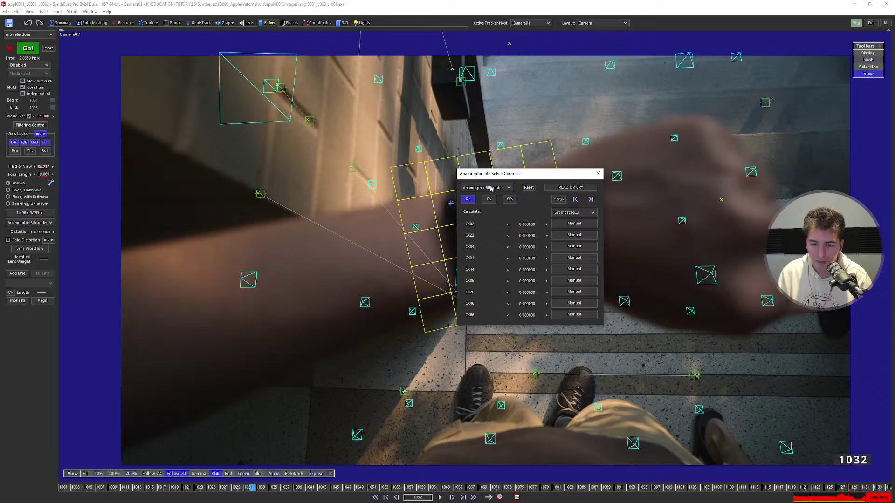
left_click(491, 188)
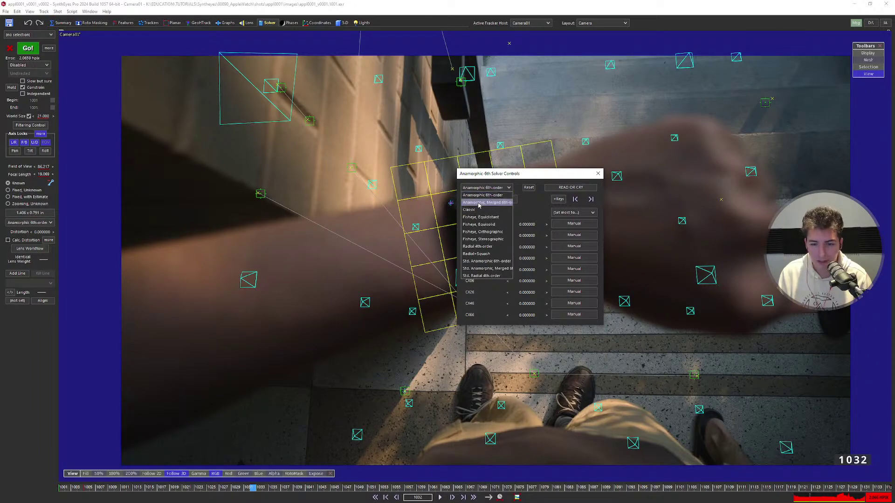
left_click(491, 188)
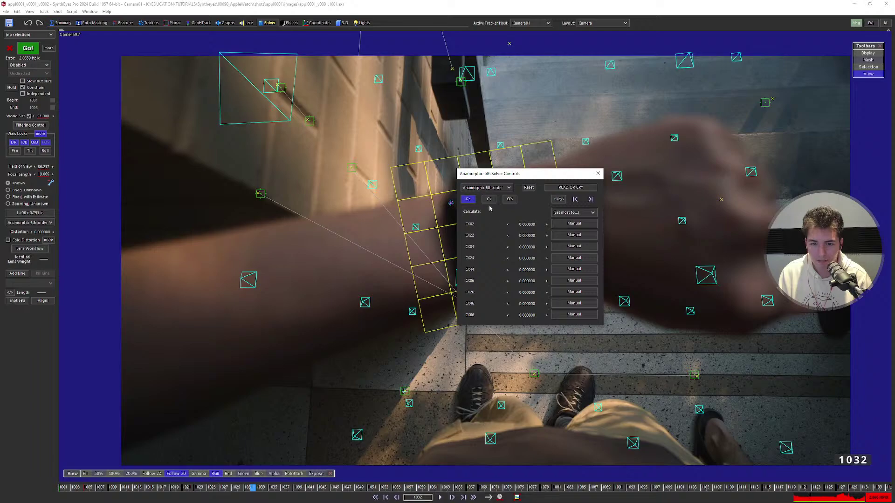
left_click(468, 199)
Try the Std. Anamorphic 6th-order distortion model and move the solver controls dialog clear of the watch.
left_click(487, 188)
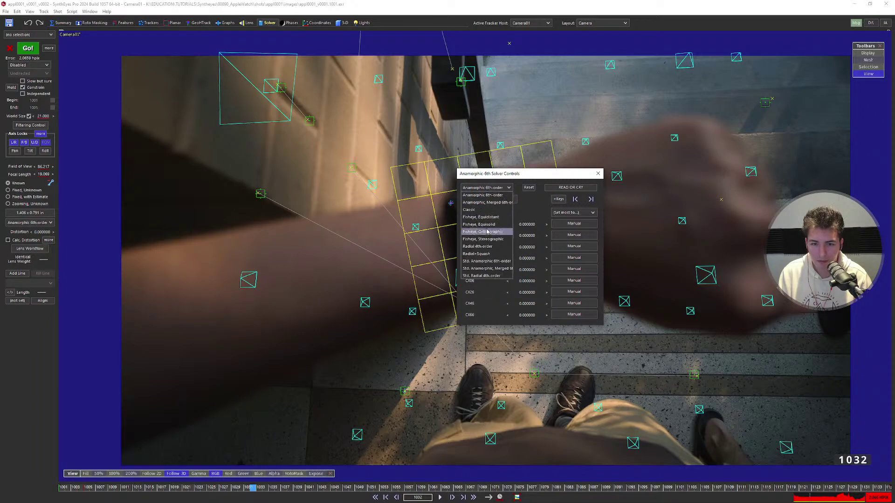
left_click(485, 262)
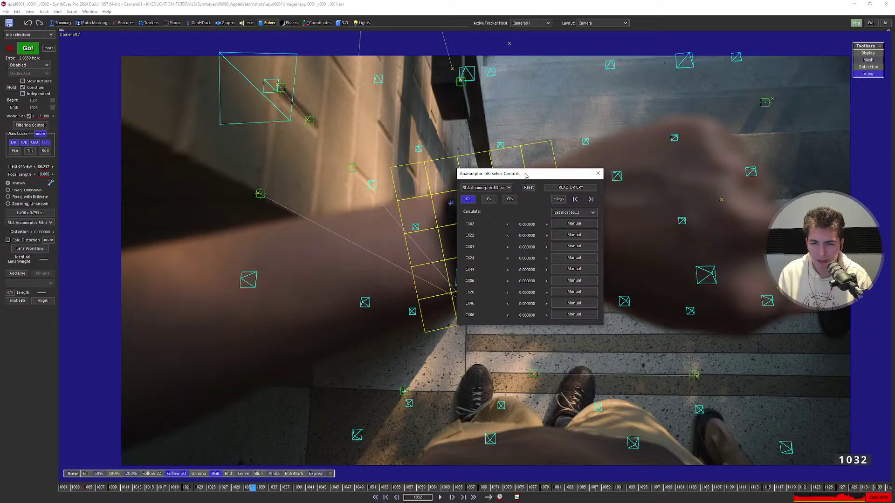
left_click_drag(526, 175, 645, 148)
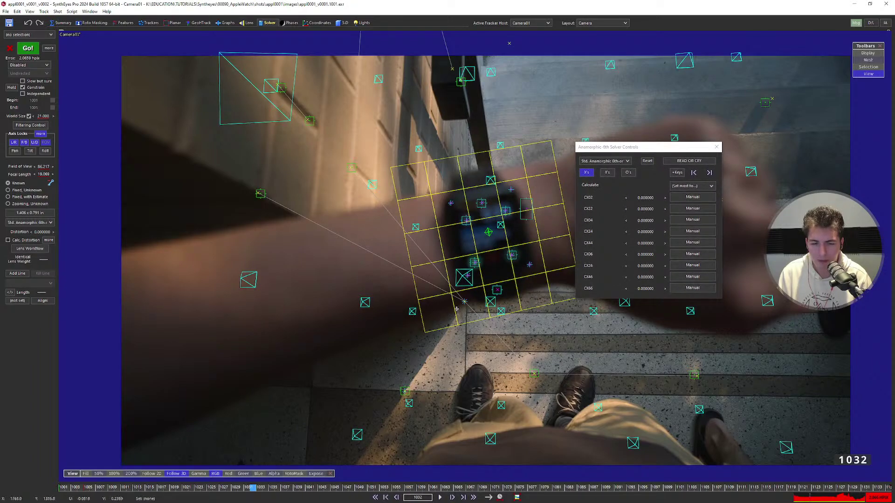
Switch the distortion model back to Anamorphic 6th-order and close the lens solver controls.
left_click(599, 162)
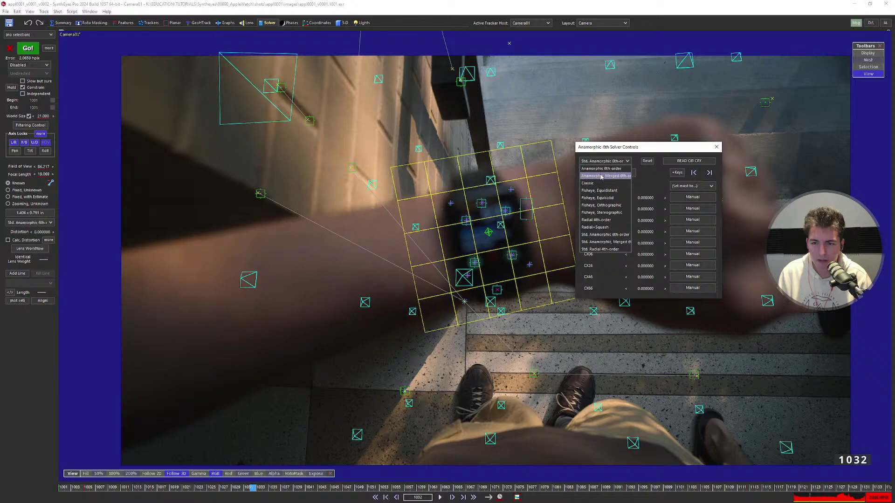
left_click(600, 170)
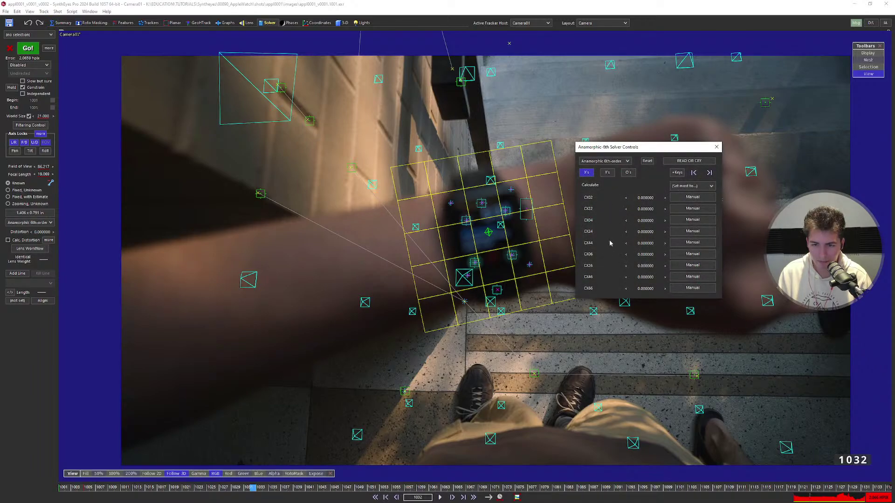
left_click_drag(618, 153, 506, 99)
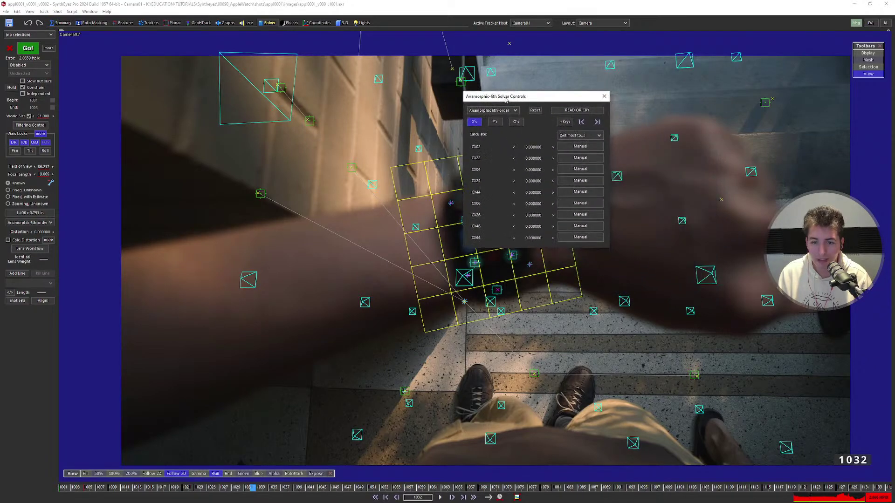
left_click(604, 97)
Play the shot to review the matrix and watch plane with the anamorphic model, and return to frame 1001.
key("space")
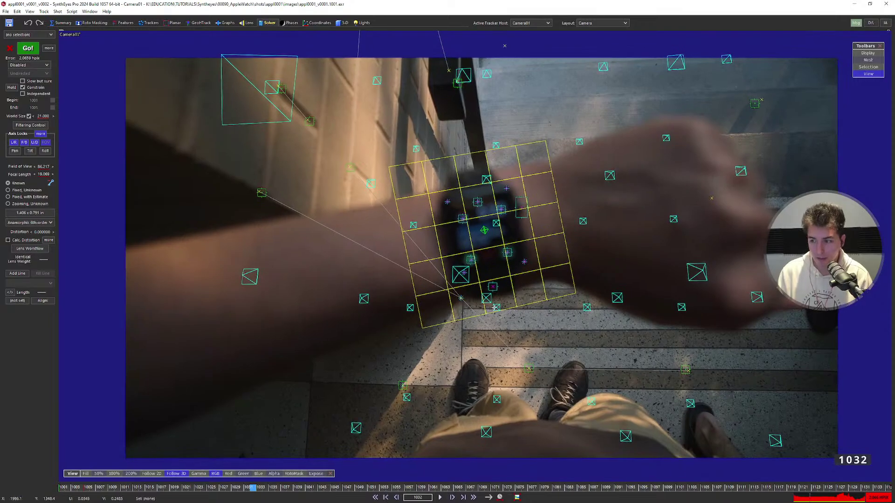
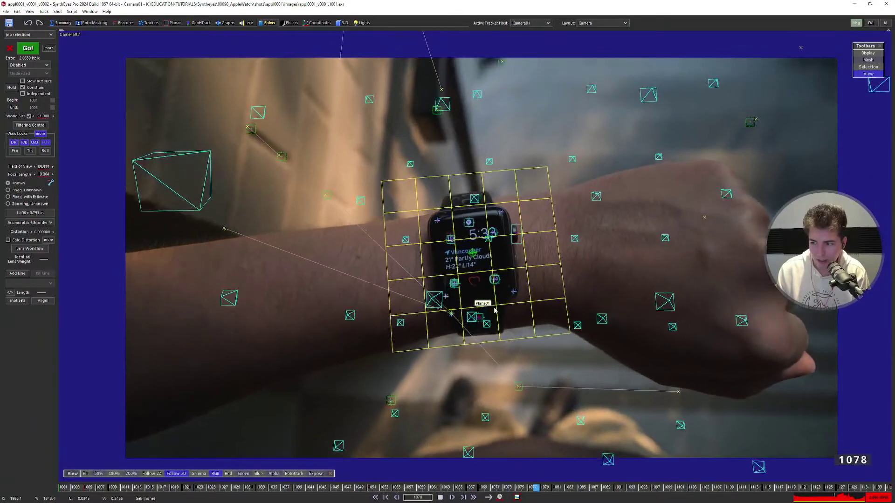
key("space")
key("shift+a")
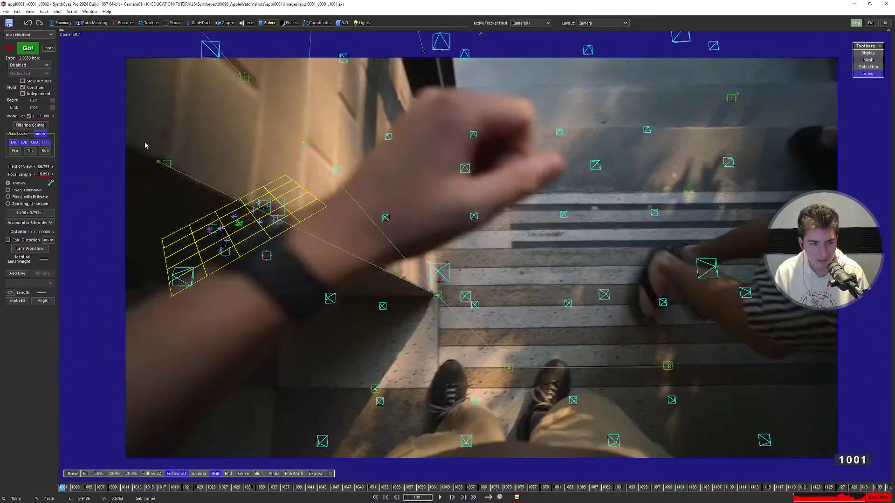
Open the Hard and Soft Lock Controls for Camera01 and examine the translation weights and distance constraint.
left_click(41, 133)
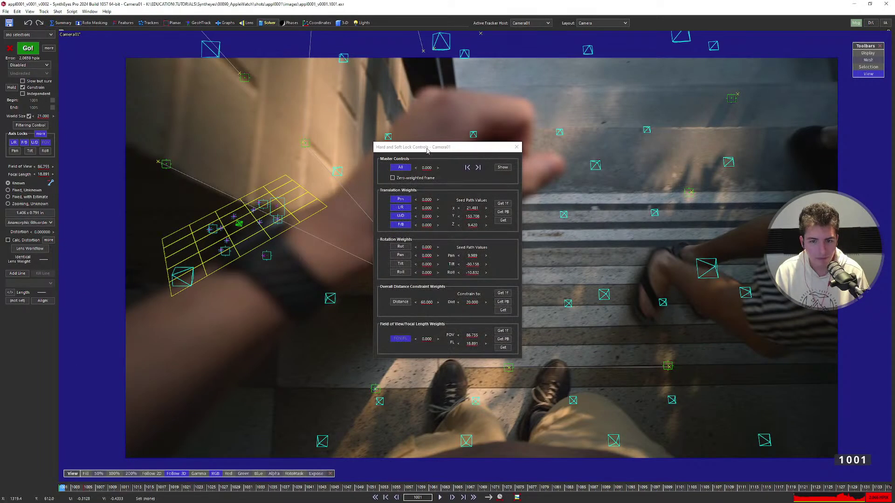
left_click_drag(434, 144, 476, 104)
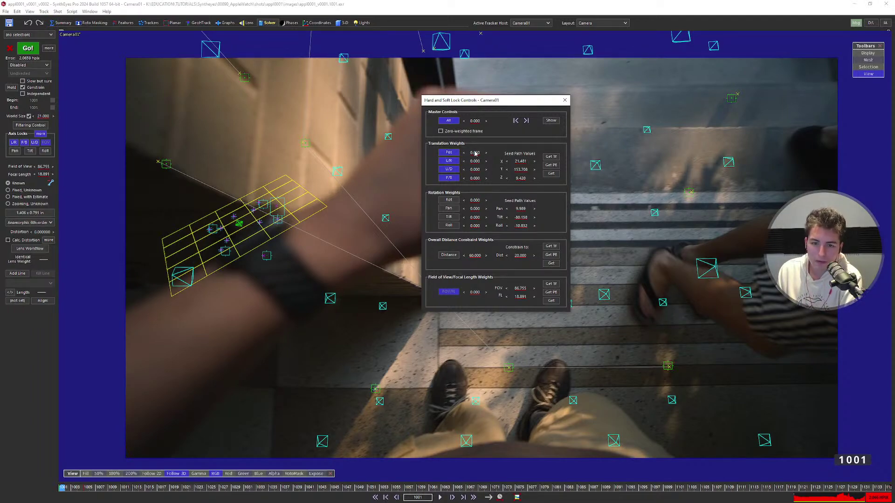
left_click_drag(443, 104, 426, 122)
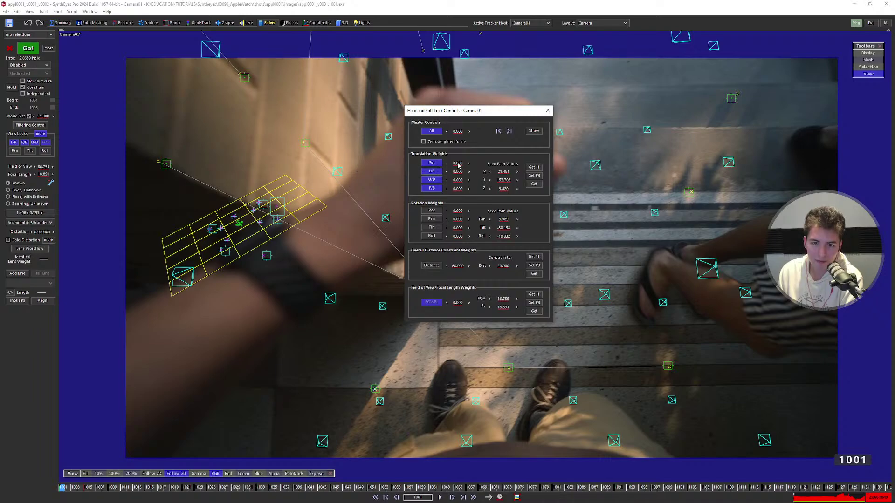
Try translation position weights of 1, 0 and 120 for Camera01, and set them to 50.
left_click_drag(458, 164, 458, 156)
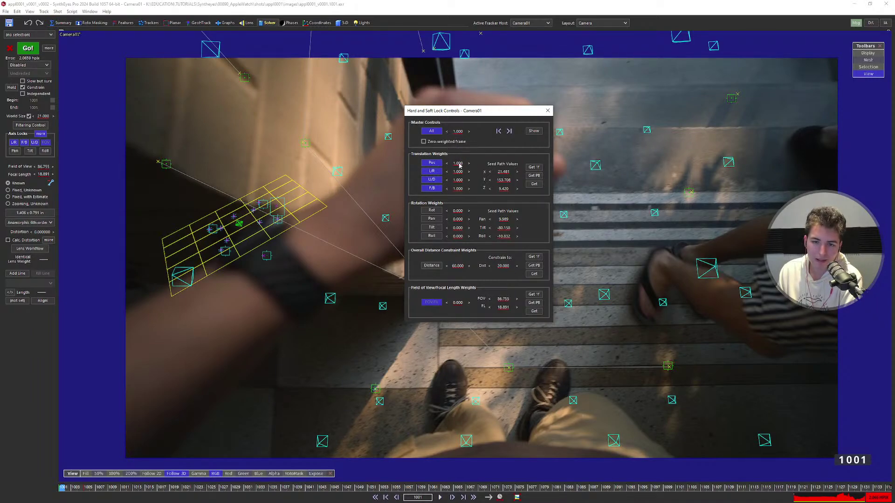
left_click_drag(458, 164, 472, 167)
left_click_drag(630, 170, 358, 187)
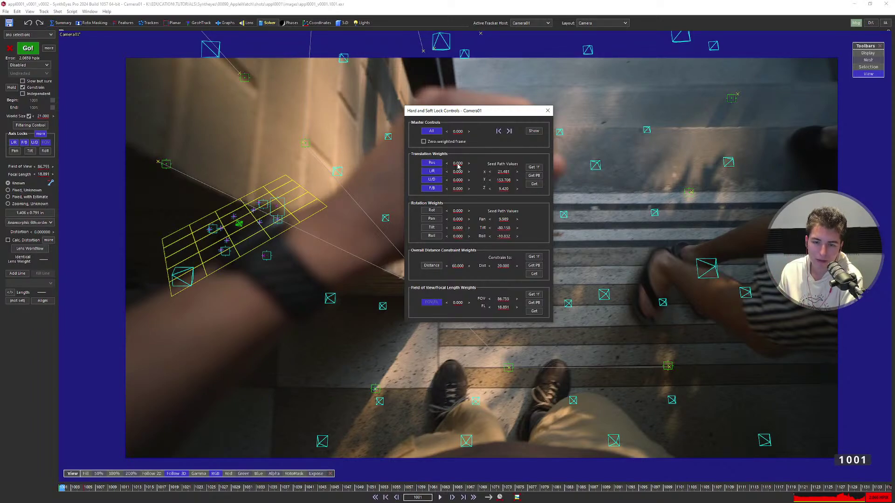
left_click_drag(458, 165, 746, 167)
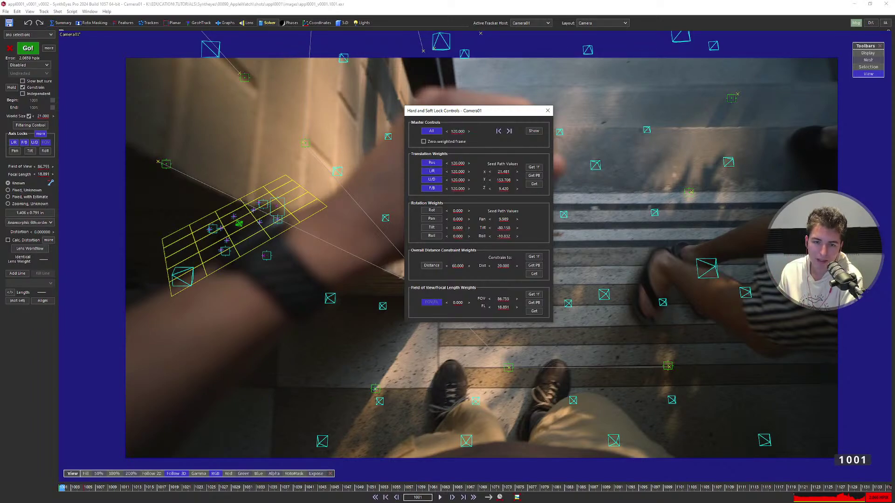
double_click(457, 163)
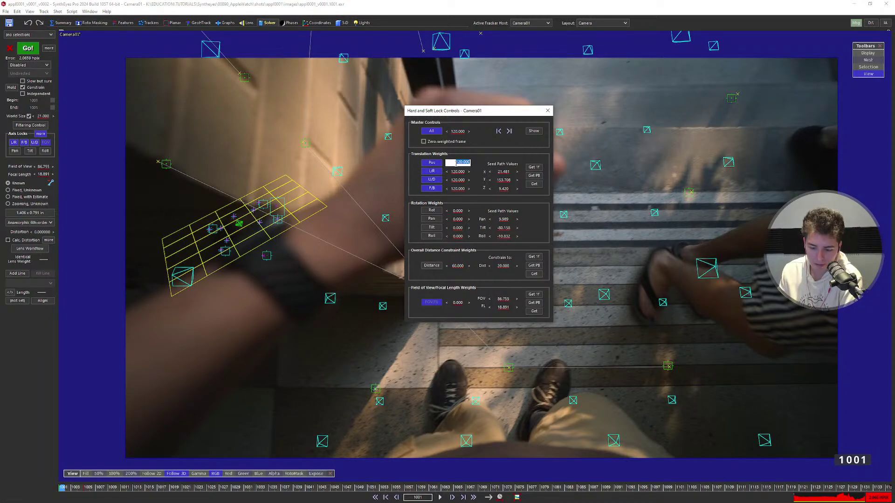
type("50")
key("Return")
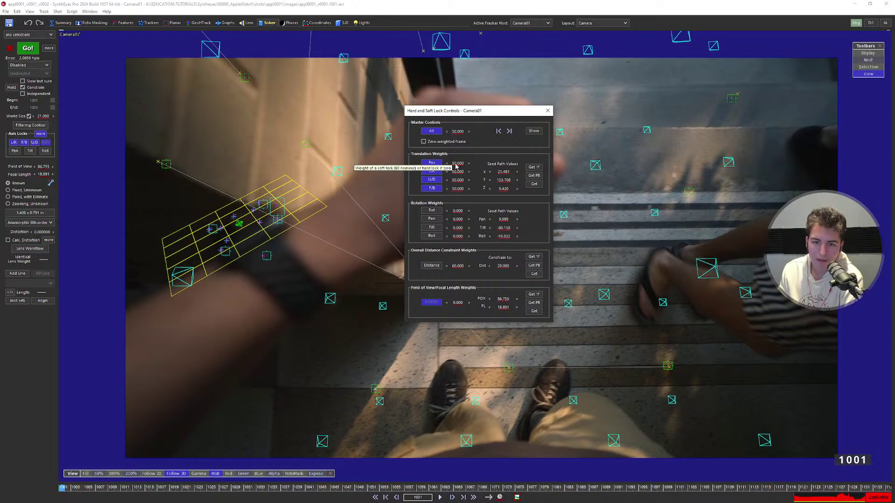
Try position weights of 0 and 120, reset the position weight to its default, and close the lock controls.
left_click_drag(457, 166, 333, 185)
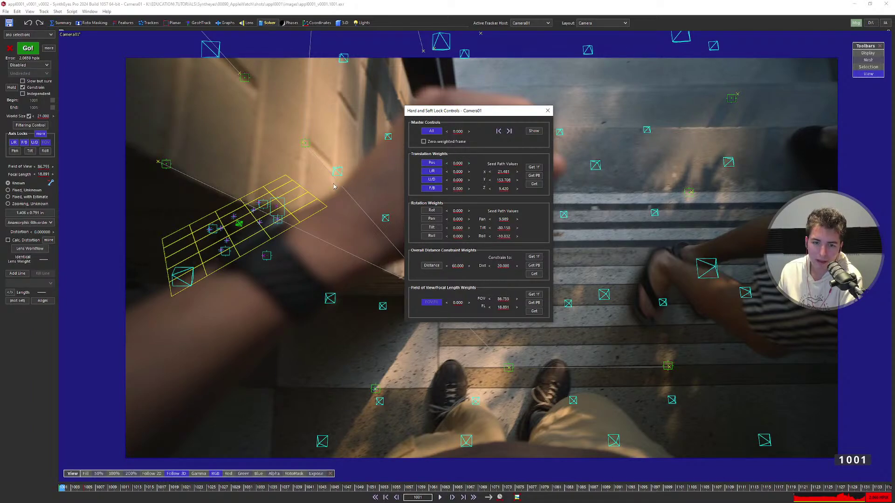
left_click(461, 164)
left_click_drag(469, 164, 883, 176)
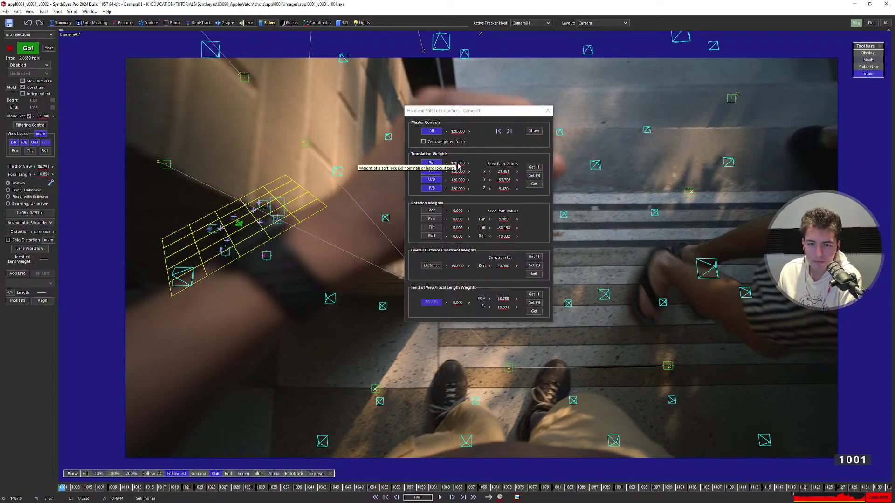
right_click(458, 165)
left_click(548, 110)
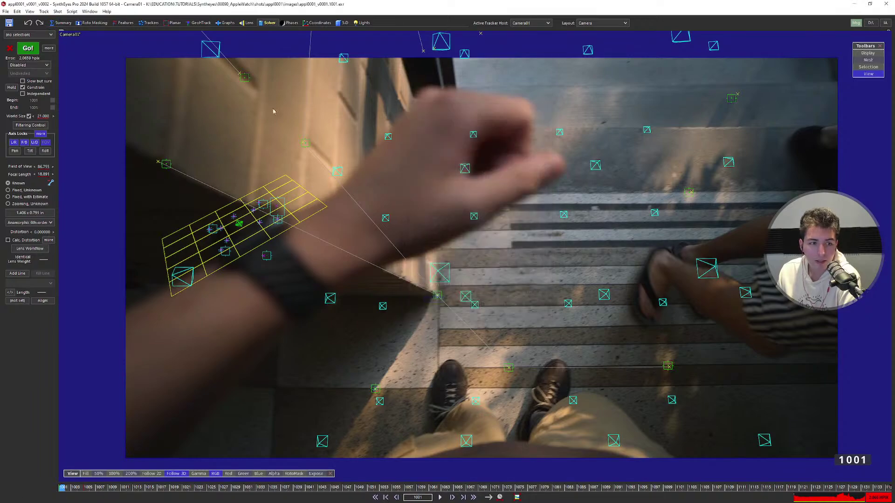
Try several cutoff frequencies in the Path Filtering Control, reset the filter, and close the dialog.
left_click(30, 125)
left_click_drag(276, 214, 499, 140)
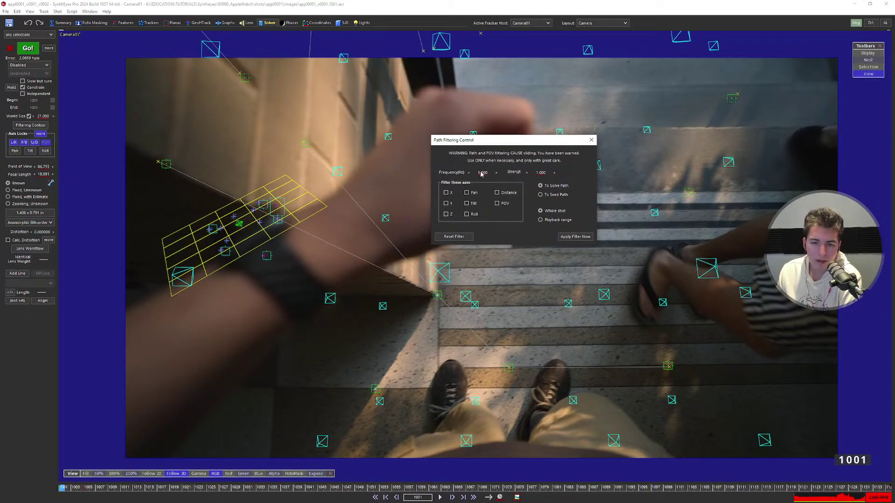
left_click_drag(483, 175, 565, 175)
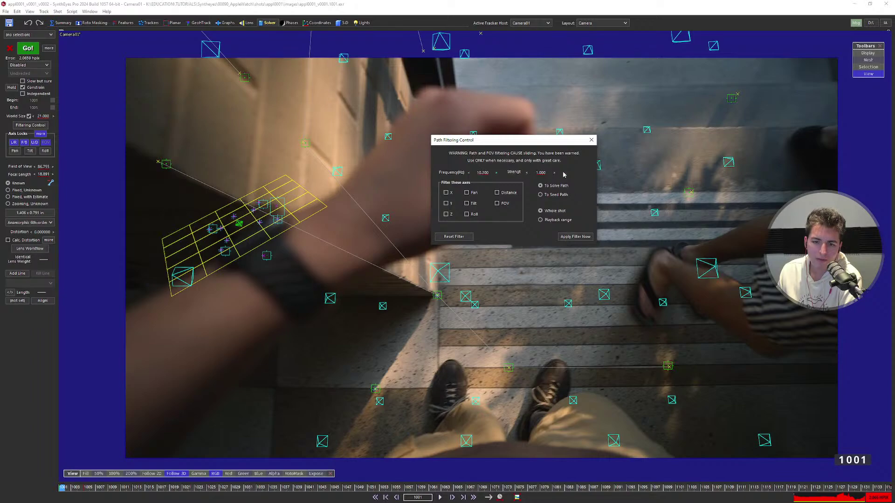
left_click_drag(482, 176, 482, 174)
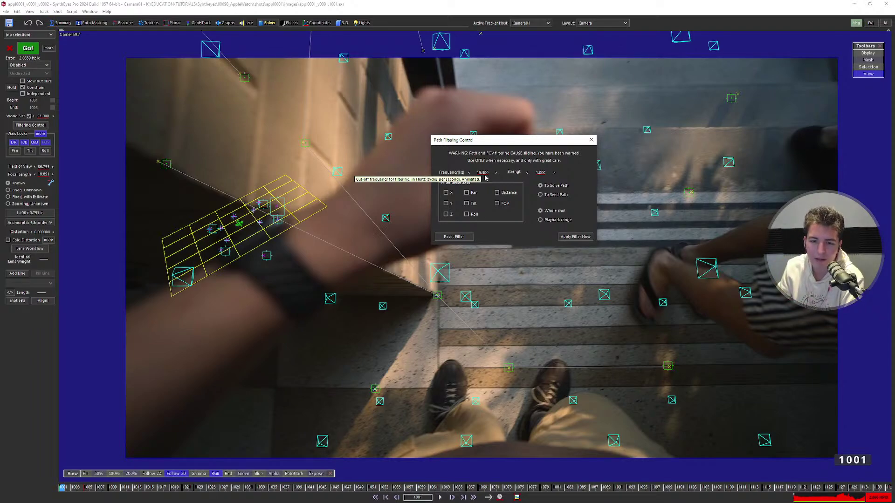
left_click_drag(483, 173, 290, 180)
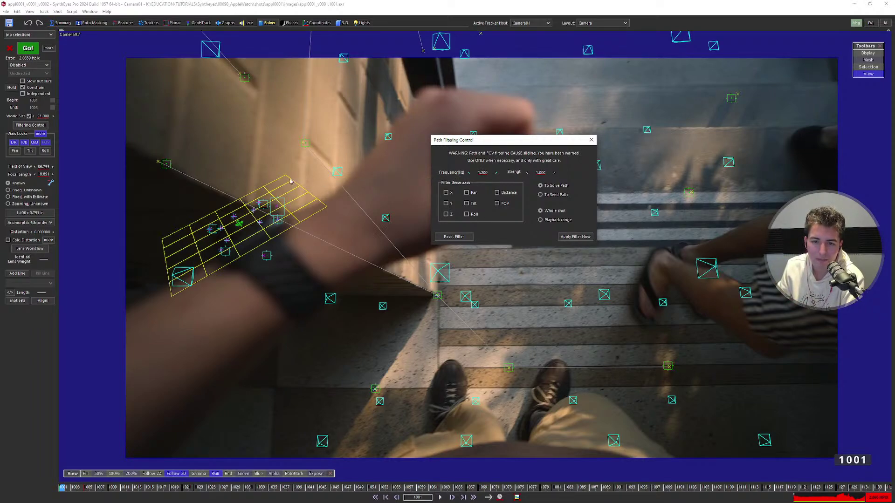
right_click(483, 173)
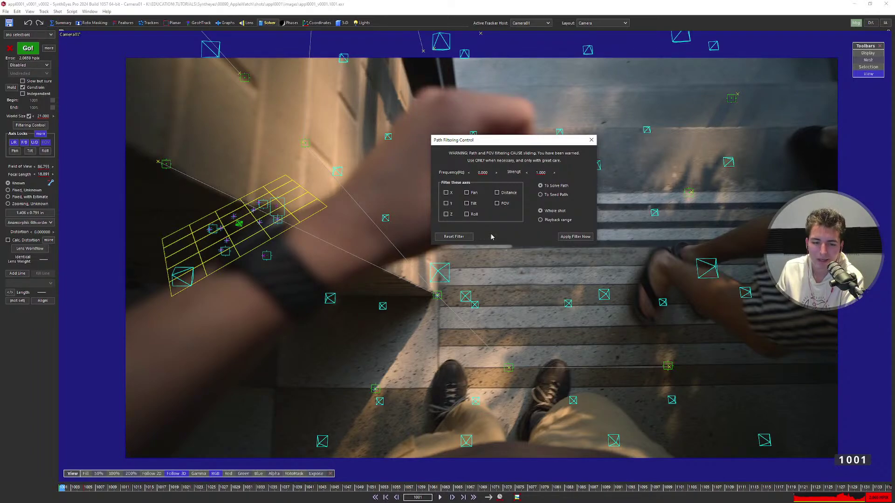
left_click(454, 237)
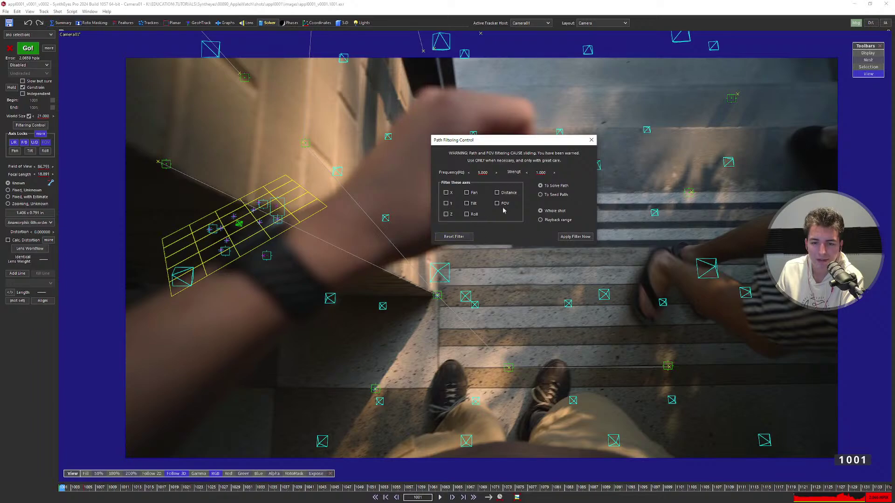
left_click(592, 140)
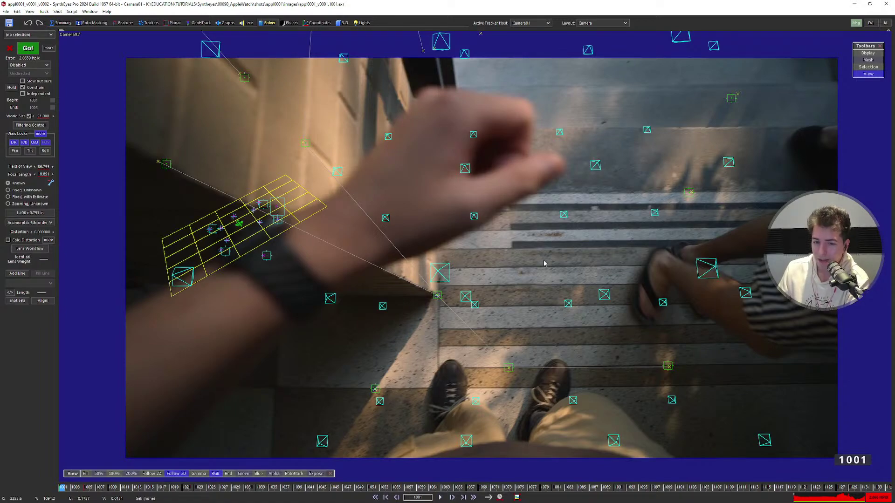
Play the shot in the camera view to review the watch plane and matched geometry, and return to frame 1001.
right_click_drag(508, 267, 506, 269)
middle_click_drag(506, 268, 484, 269)
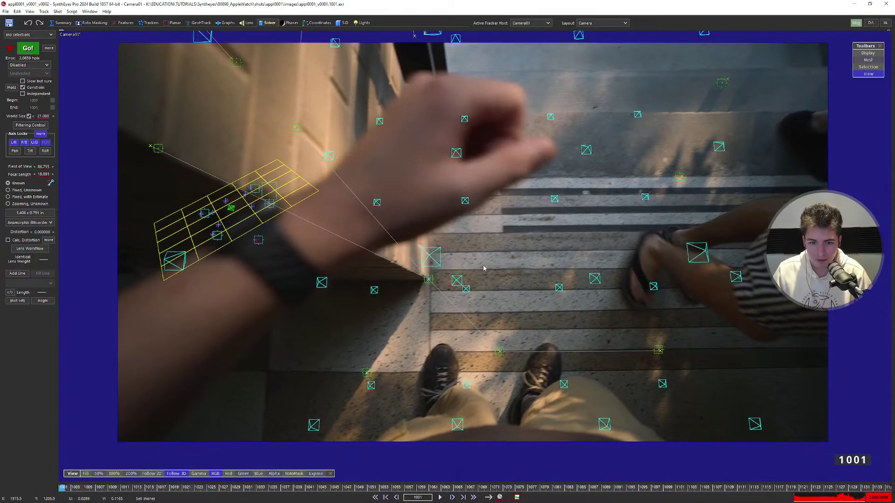
left_click(440, 498)
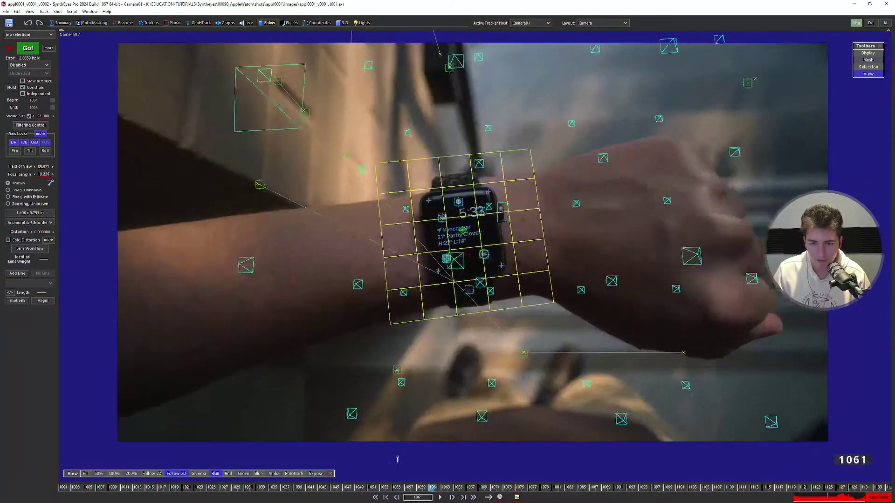
key("Home")
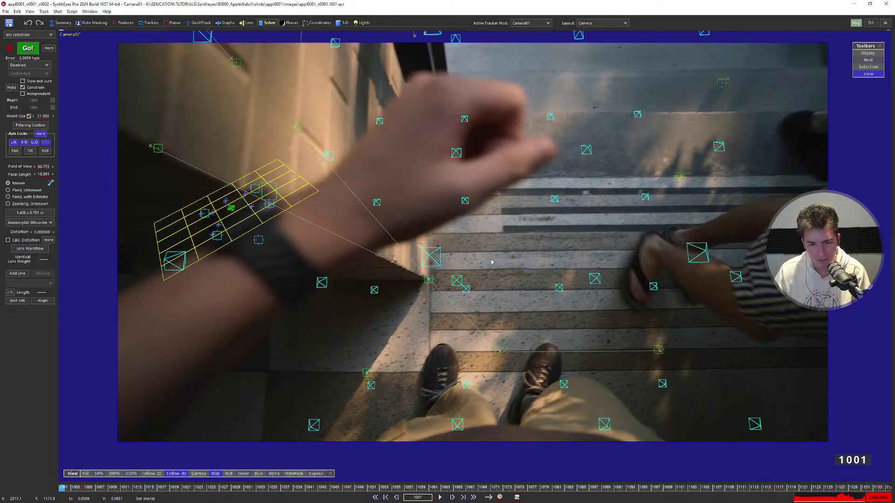
Scrub back and forth through the shot to examine the watch plane and background trackers, ending on frame 1119.
left_click_drag(184, 487, 618, 496)
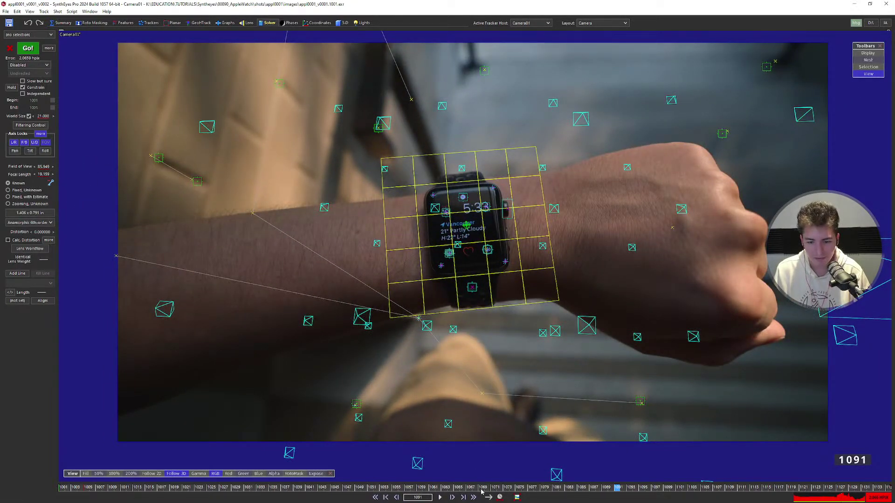
left_click_drag(481, 488, 425, 488)
middle_click_drag(469, 282, 466, 290)
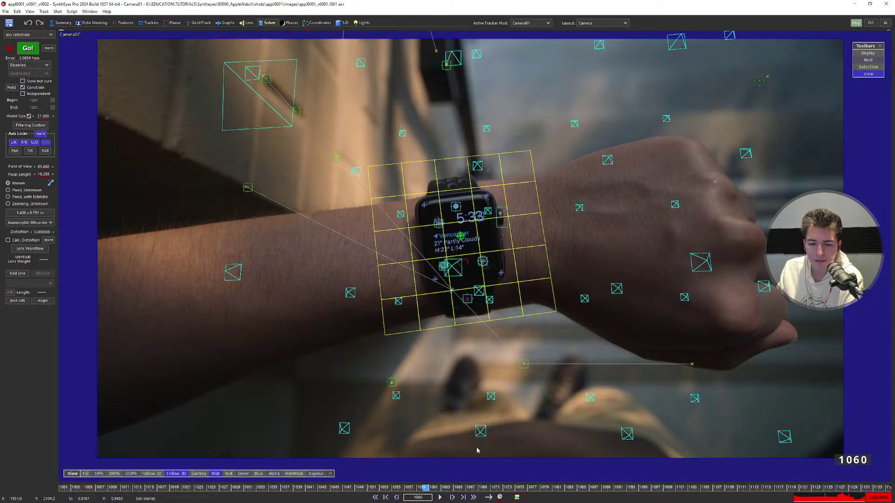
left_click(507, 488)
mouse_move(507, 488)
left_mouse_down()
mouse_move(626, 486)
mouse_move(499, 500)
mouse_move(470, 487)
mouse_move(33, 488)
mouse_move(791, 488)
left_mouse_up()
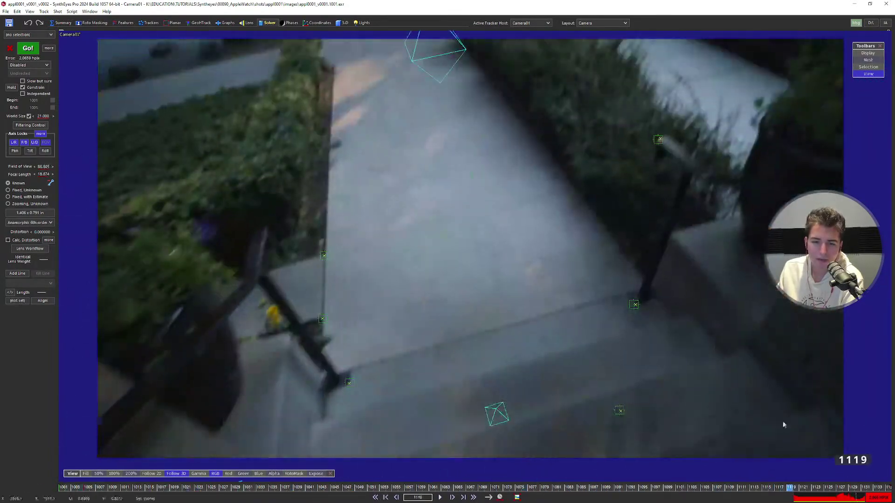
Open the Anamorphic 6th-order solver controls and show the frame in the Perspective view, with the whole plate visible.
left_click(61, 23)
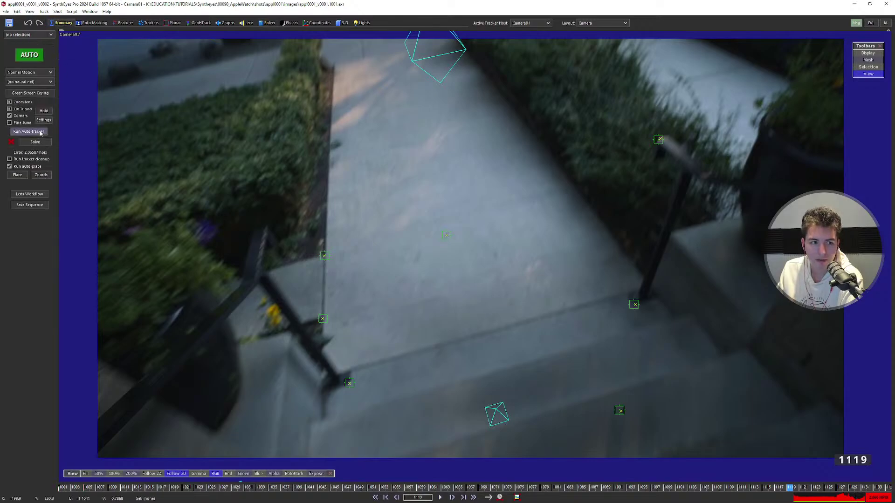
left_click(261, 24)
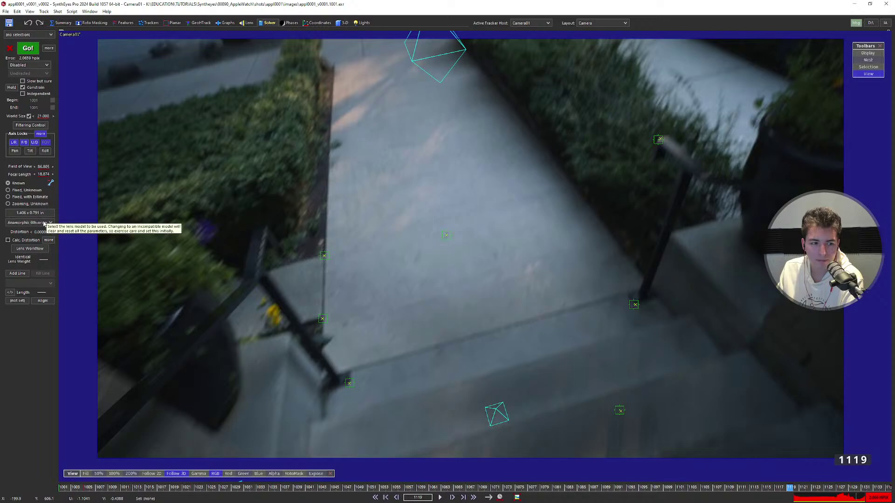
left_click(48, 240)
scroll(570, 304, "down", 1)
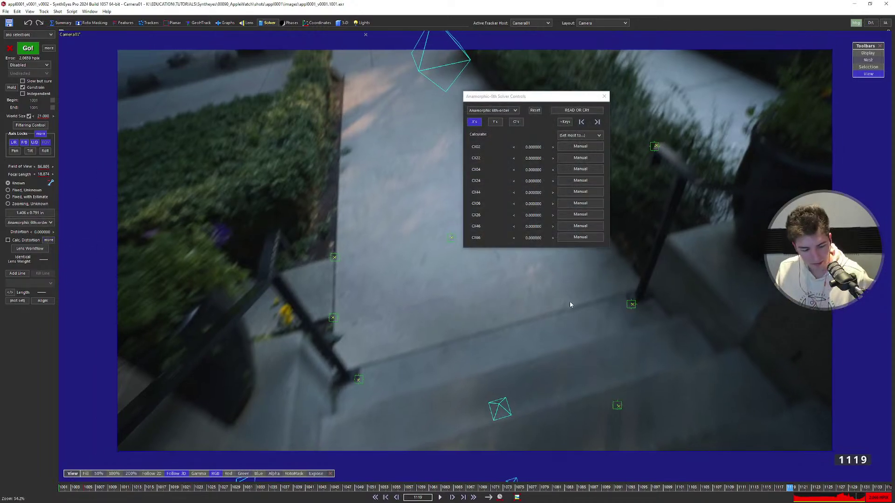
scroll(570, 304, "down", 1)
key("p")
scroll(362, 256, "down", 6)
middle_click_drag(427, 251, 396, 244)
scroll(398, 247, "up", 3)
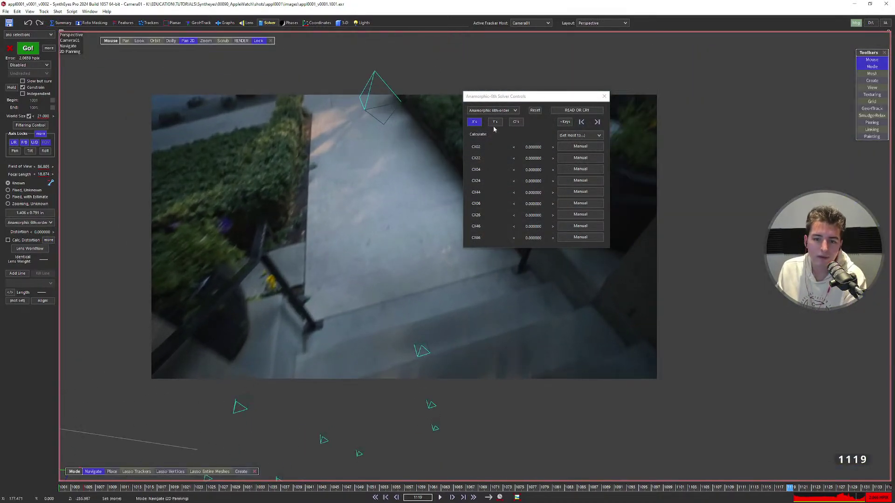
Set the horizontal distortion coefficients CX02 to 0.111 and CX22 to -0.260, and give CX04 through CX46 small non-zero values.
left_click(495, 111)
left_click(495, 112)
left_click_drag(534, 146, 677, 145)
left_click_drag(523, 160, 580, 148)
left_click_drag(537, 170, 535, 232)
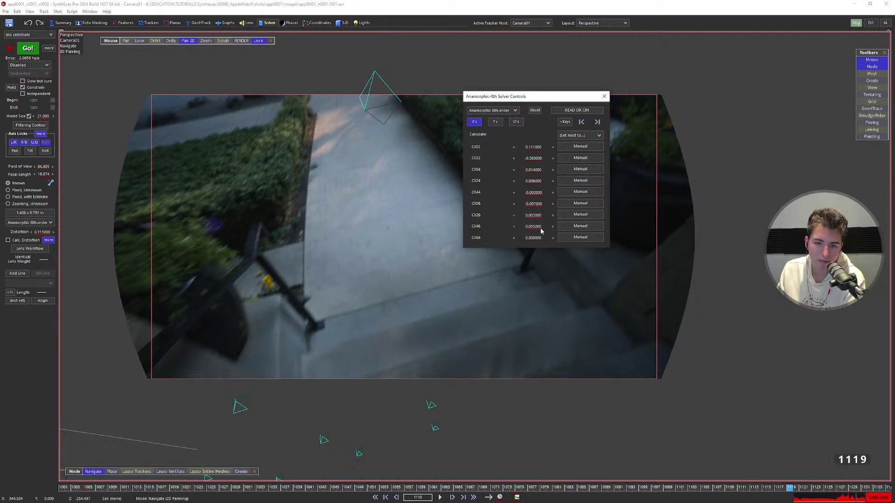
Set the CX02 coefficient to 0.075 and close the lens solver controls.
left_click(366, 164)
left_click_drag(532, 147, 492, 159)
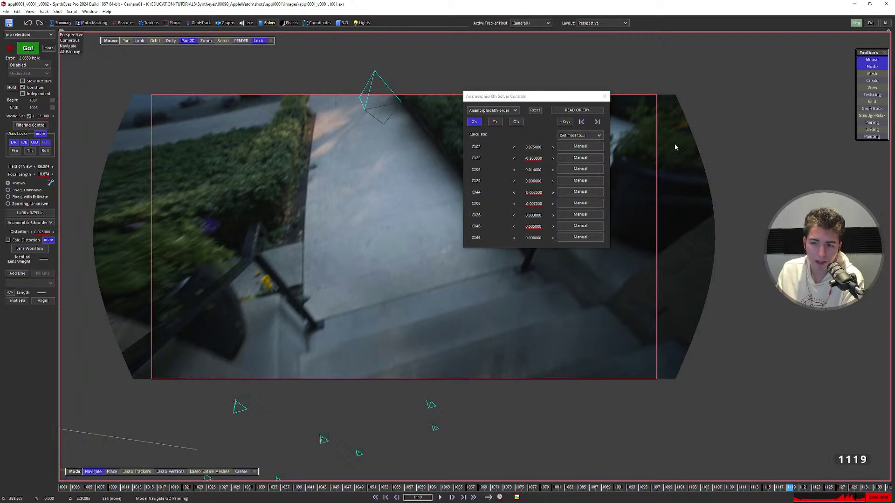
left_click(605, 97)
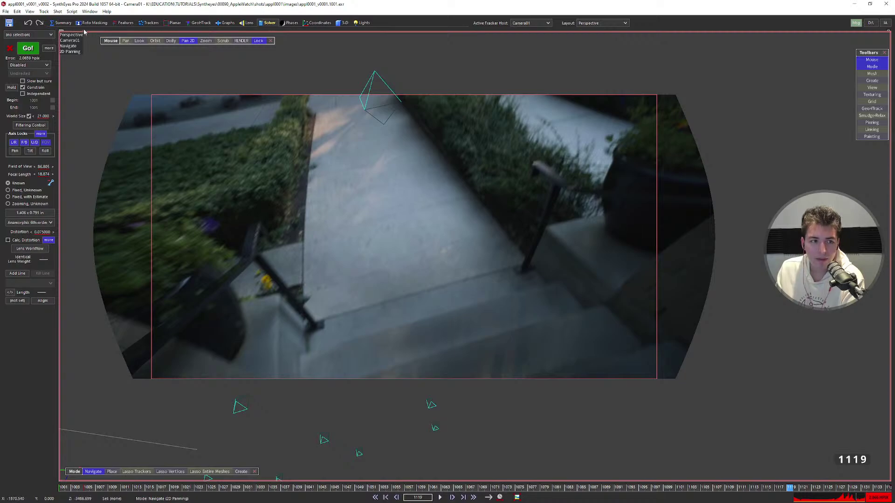
Show the Summary room and play the shot in the Perspective and camera views, stopping at frame 1111.
left_click(62, 24)
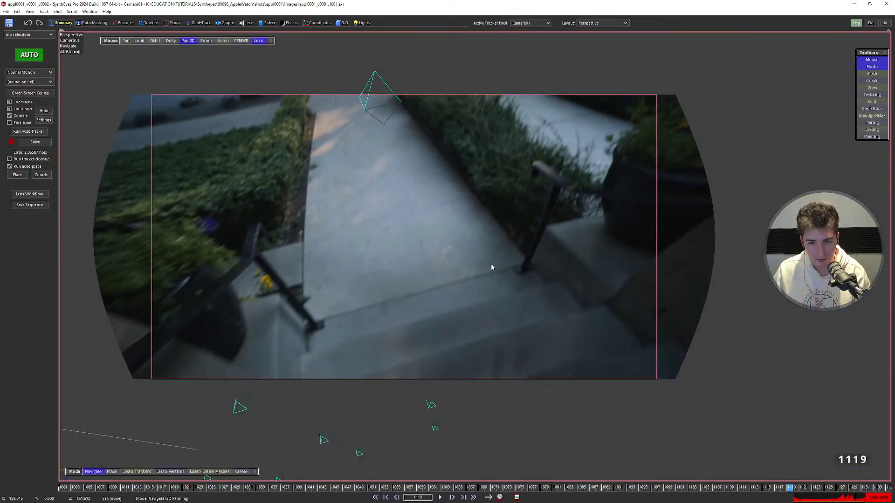
key("p")
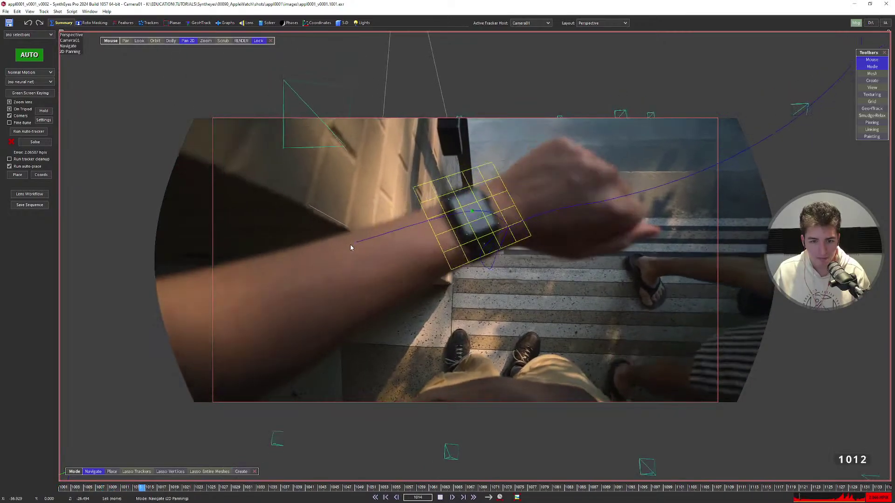
key("space")
key("c")
key("space")
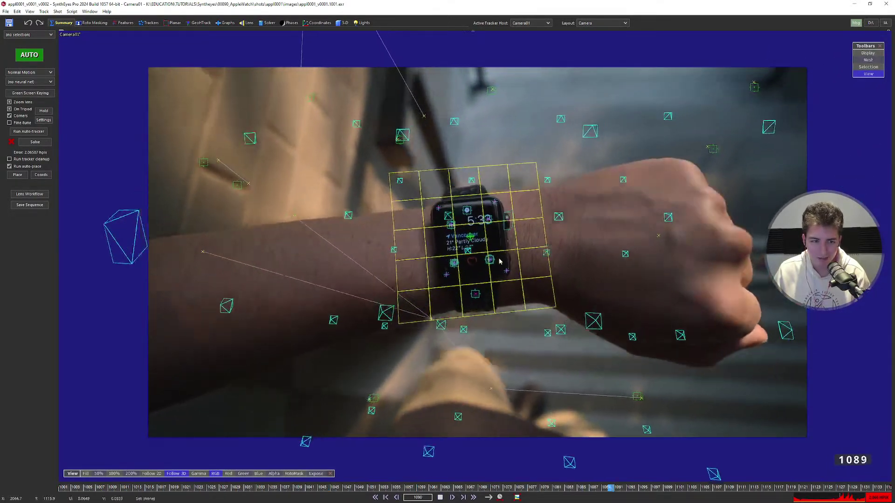
key("space")
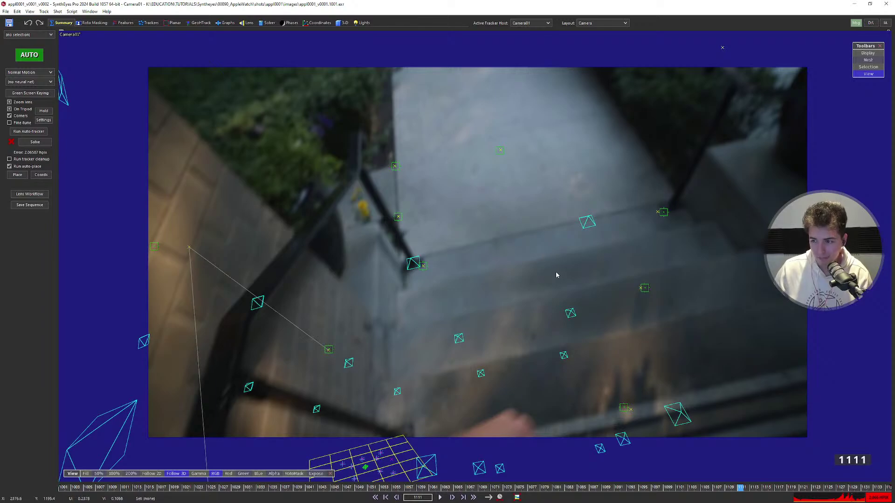